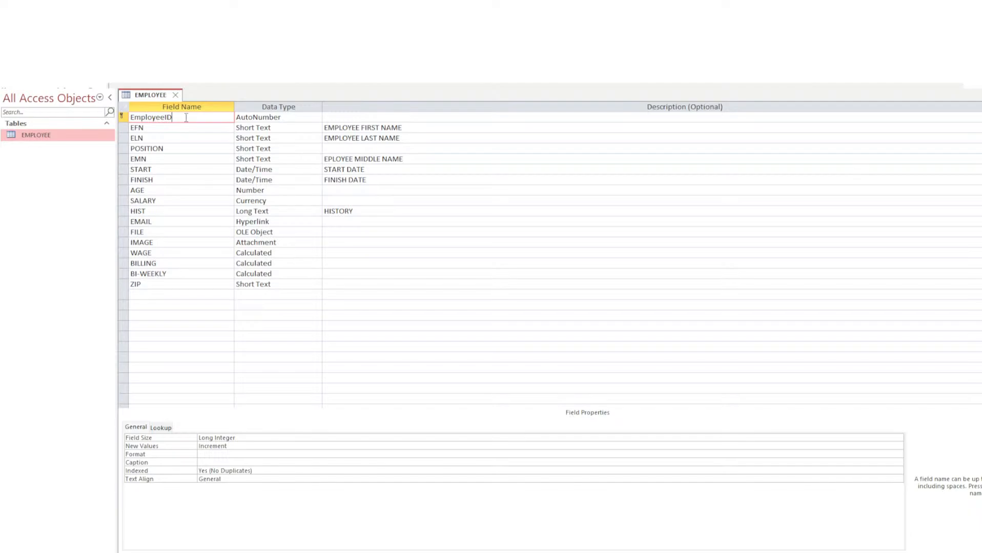
Review the EmployeeID AutoNumber data type and the EFN field's properties and data type.
{"action": "left_click", "coordinate": [252, 117]}
{"action": "left_click", "coordinate": [195, 118]}
{"action": "left_click", "coordinate": [255, 118]}
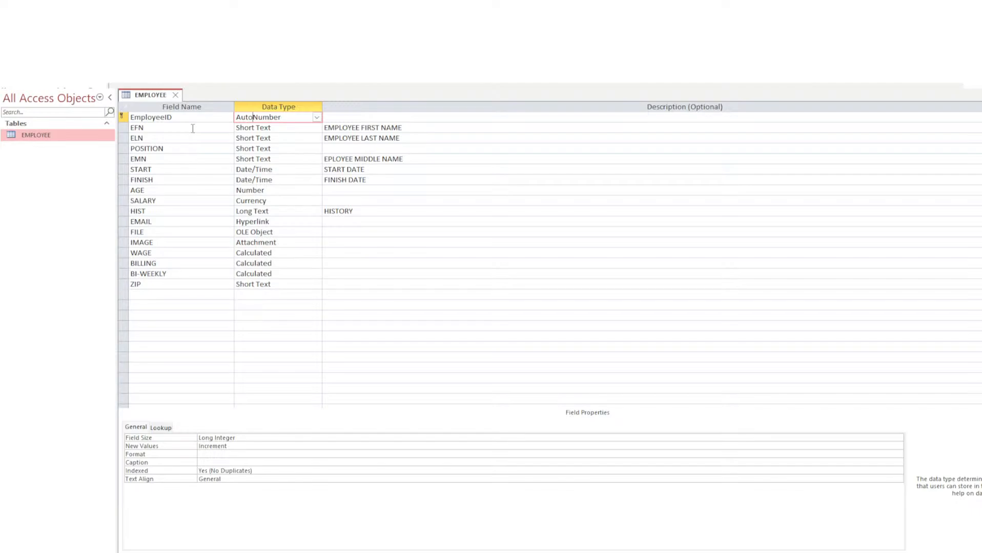
{"action": "left_click", "coordinate": [192, 128]}
{"action": "left_click", "coordinate": [265, 128]}
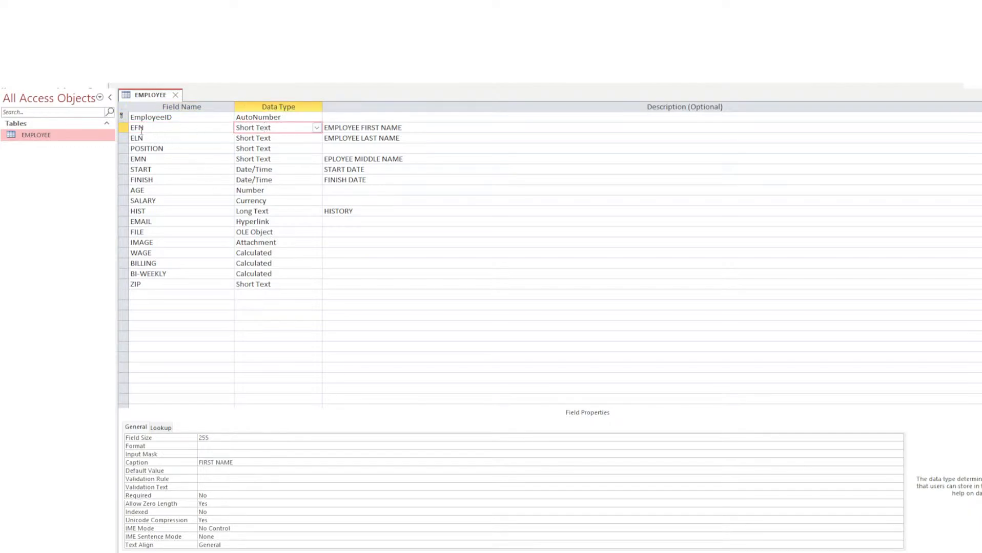
Rename the EFN field to FirstName.
{"action": "double_click", "coordinate": [138, 128]}
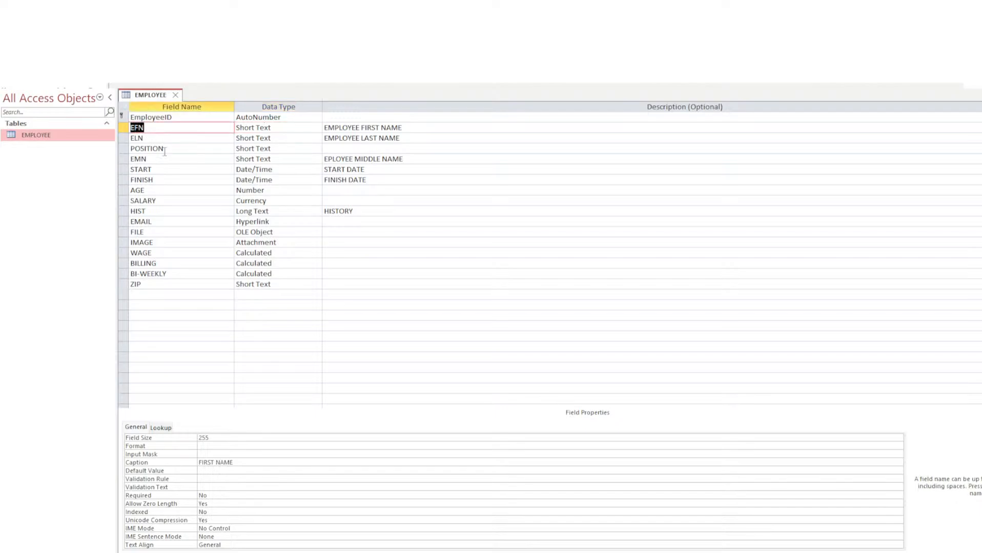
{"action": "left_click", "coordinate": [146, 129]}
{"action": "left_click_drag", "start_coordinate": [155, 129], "coordinate": [116, 128]}
{"action": "type", "text": "FirstName"}
Rename the ELN field to LastName, leaving FirstName unchanged.
{"action": "key", "text": "Down"}
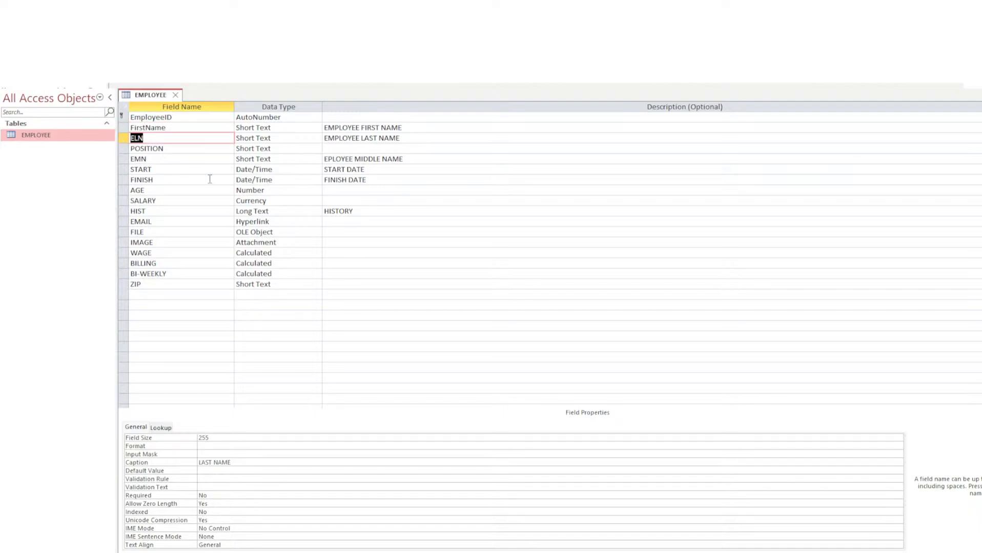
{"action": "type", "text": "Lan"}
{"action": "key", "text": "BackSpace"}
{"action": "type", "text": "stName"}
{"action": "left_click", "coordinate": [145, 128]}
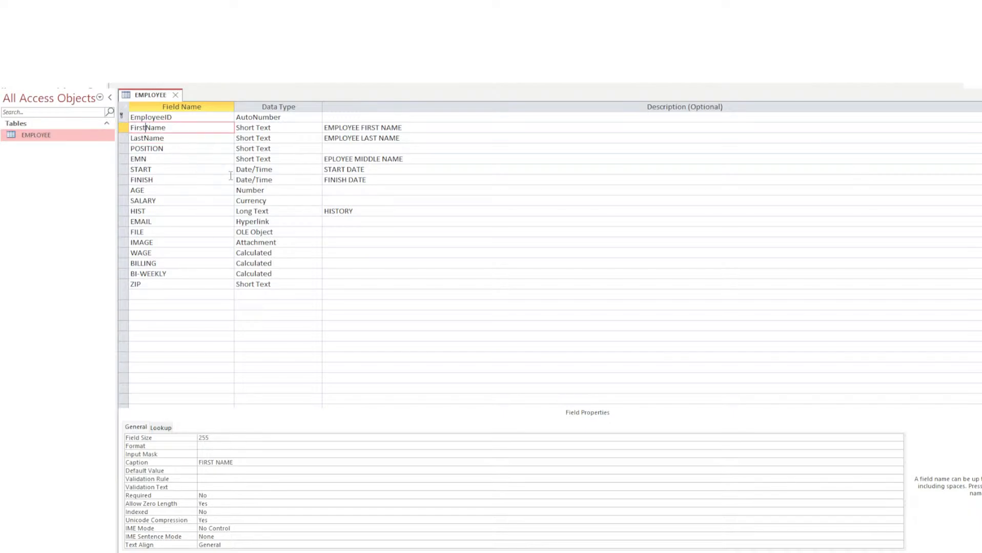
{"action": "type", "text": "_"}
{"action": "key", "text": "BackSpace"}
{"action": "left_click", "coordinate": [197, 139]}
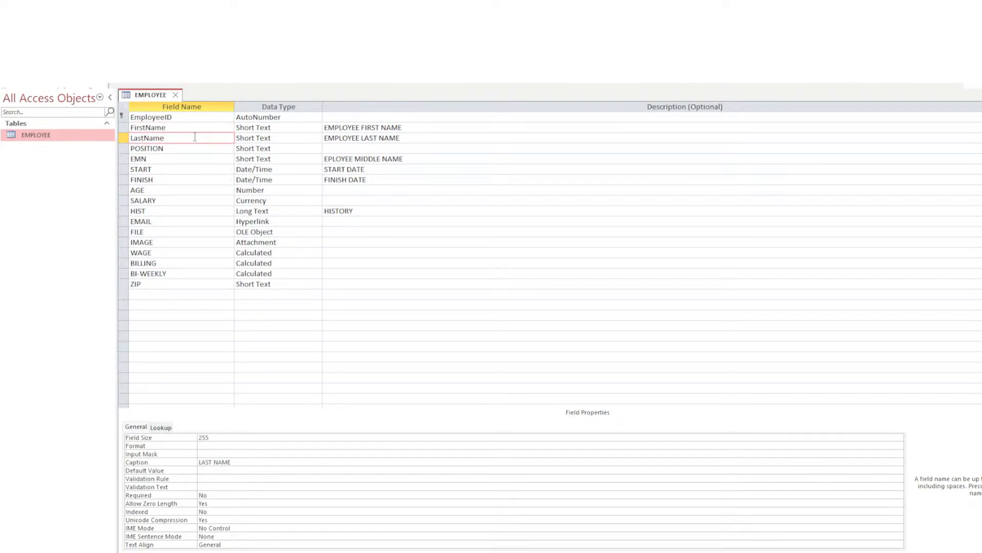
{"action": "left_click", "coordinate": [194, 118]}
{"action": "left_click", "coordinate": [174, 129]}
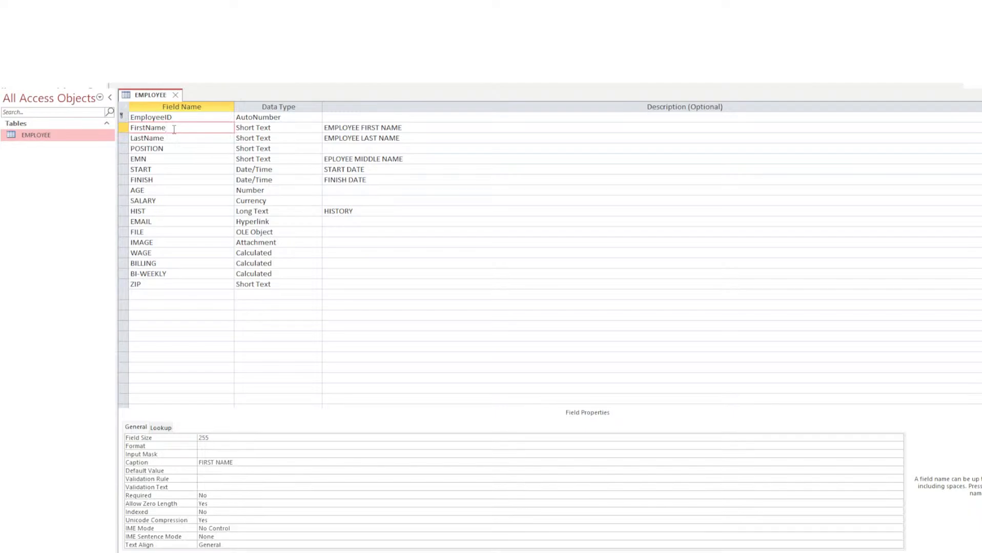
{"action": "left_click", "coordinate": [175, 139]}
{"action": "left_click", "coordinate": [179, 130]}
{"action": "left_click", "coordinate": [180, 137]}
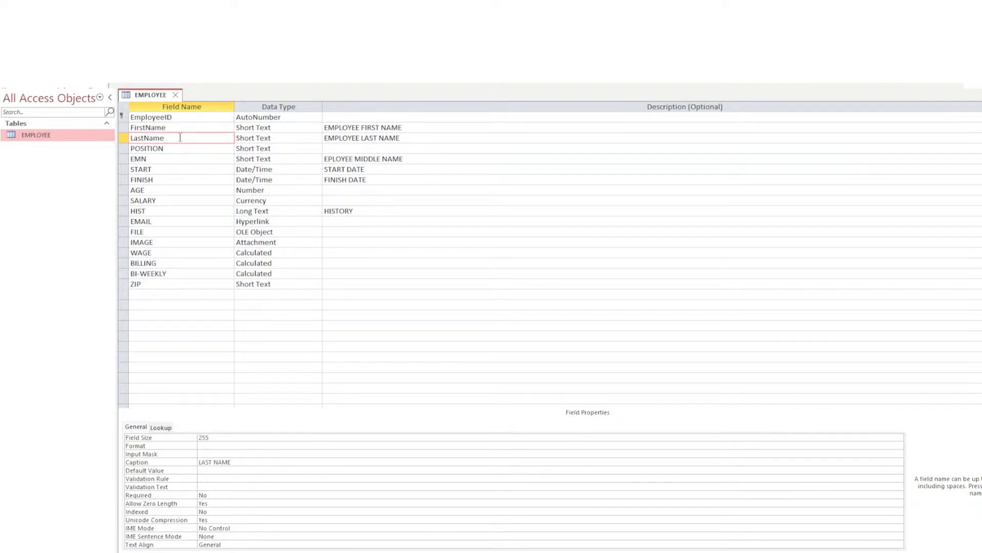
{"action": "left_click", "coordinate": [180, 127]}
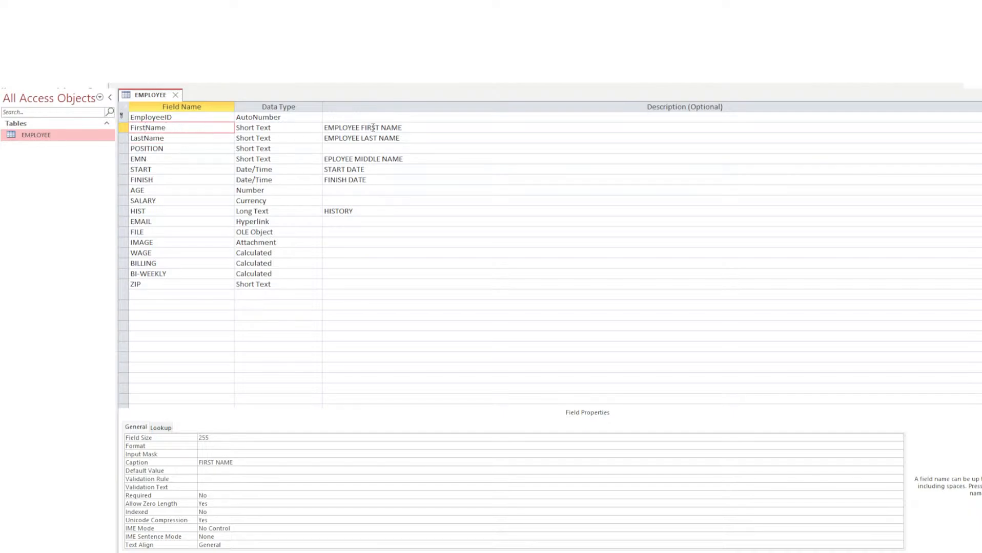
{"action": "left_click", "coordinate": [282, 127]}
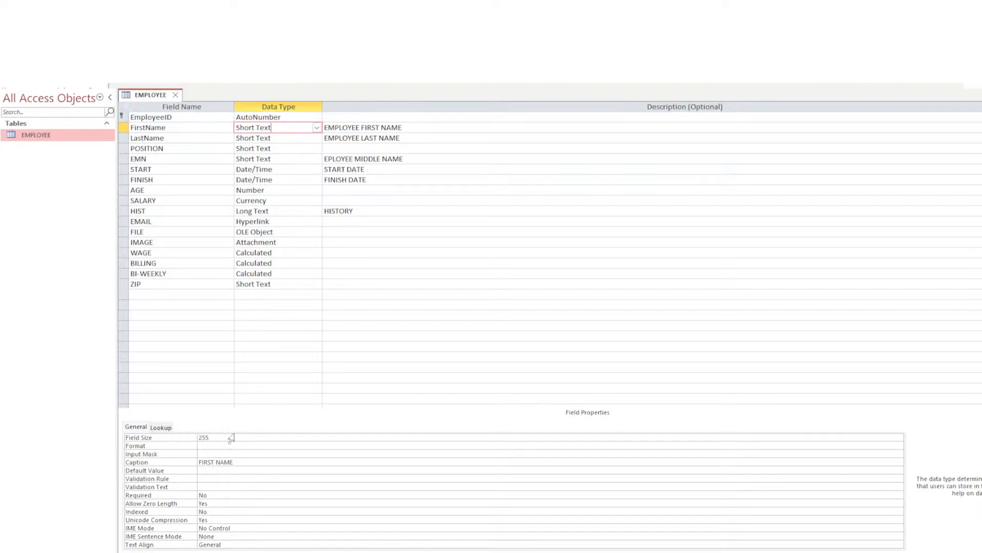
{"action": "left_click", "coordinate": [209, 446]}
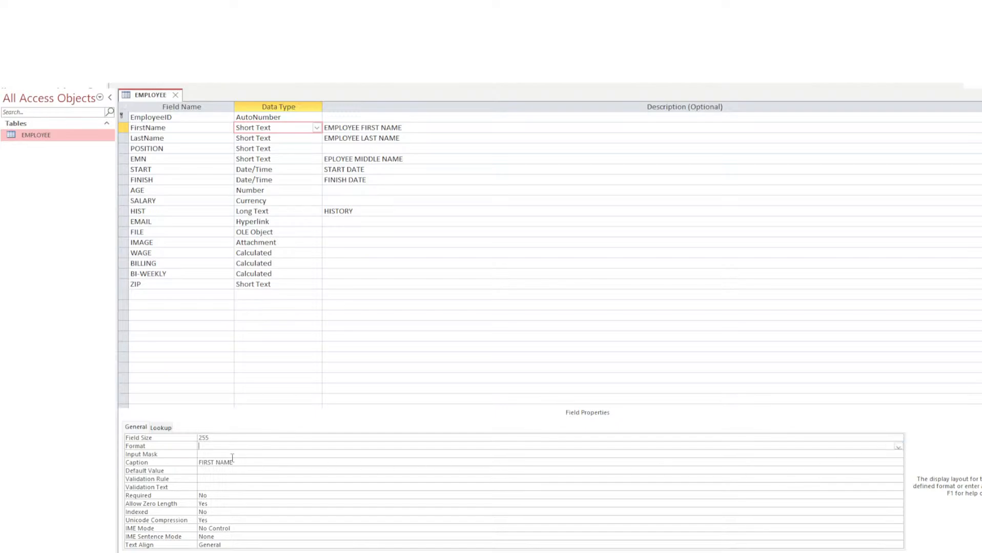
{"action": "left_click", "coordinate": [209, 455]}
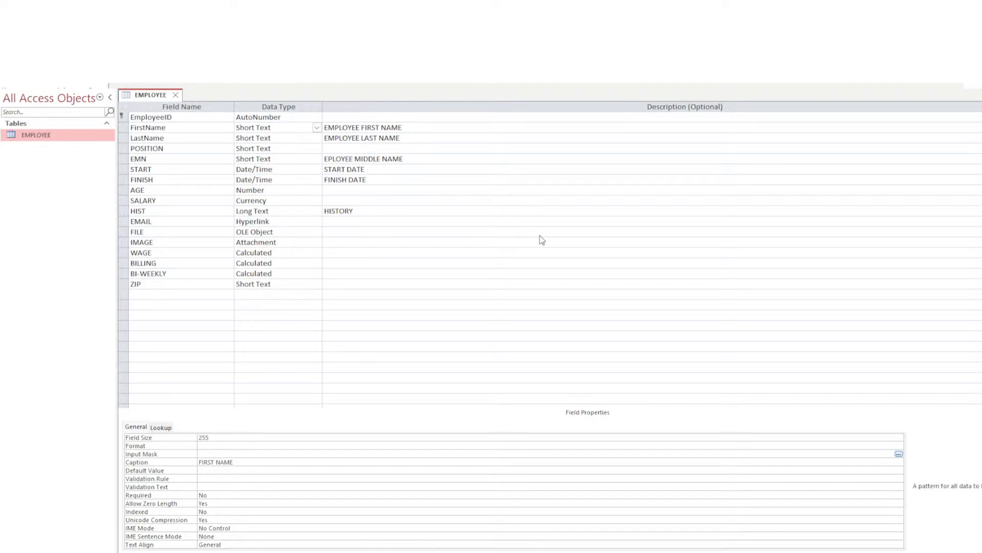
{"action": "left_click", "coordinate": [491, 296]}
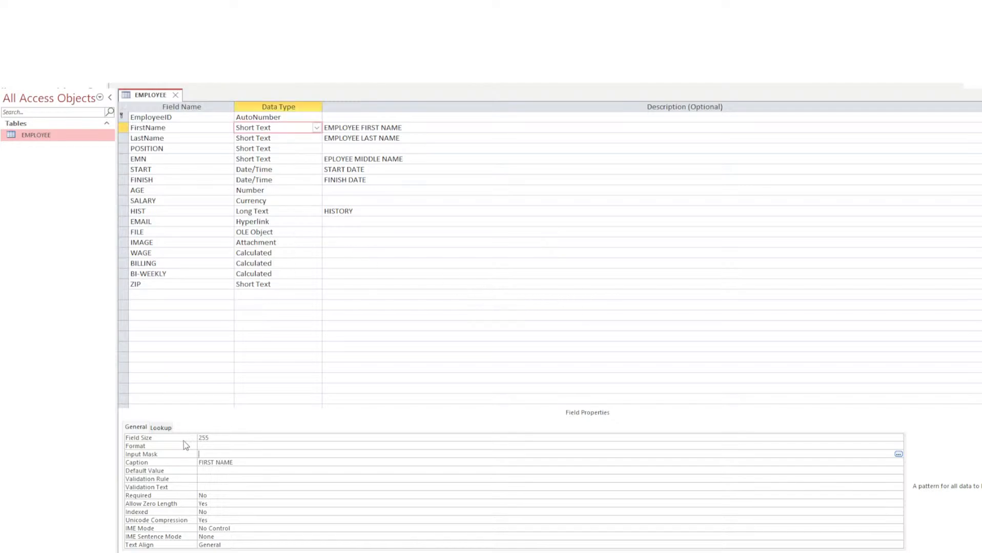
{"action": "left_click", "coordinate": [205, 463]}
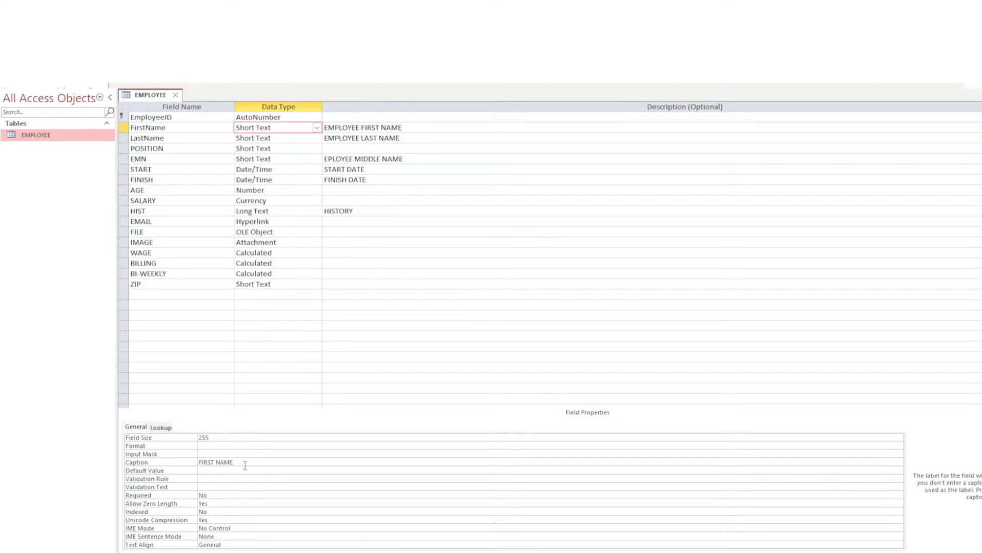
{"action": "left_click", "coordinate": [149, 128]}
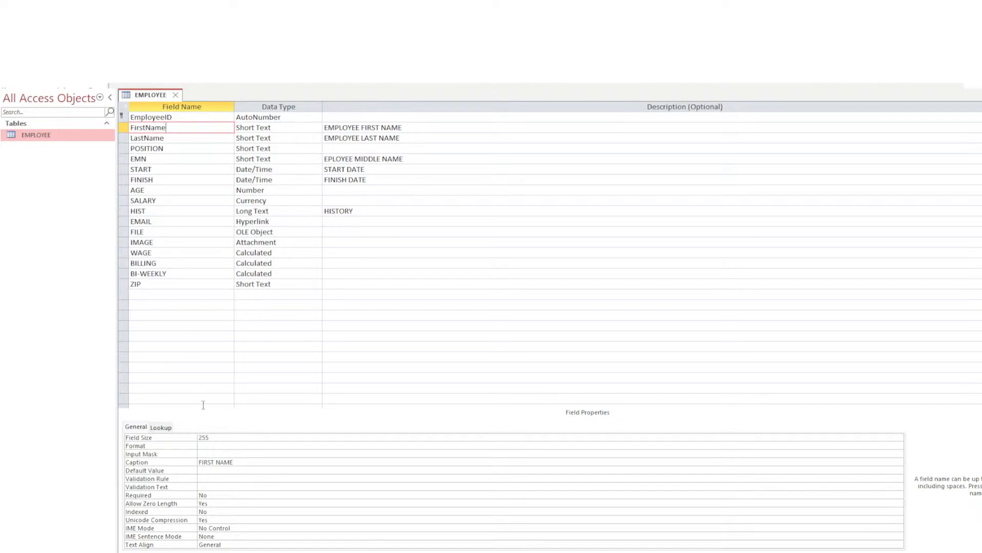
{"action": "left_click", "coordinate": [220, 462]}
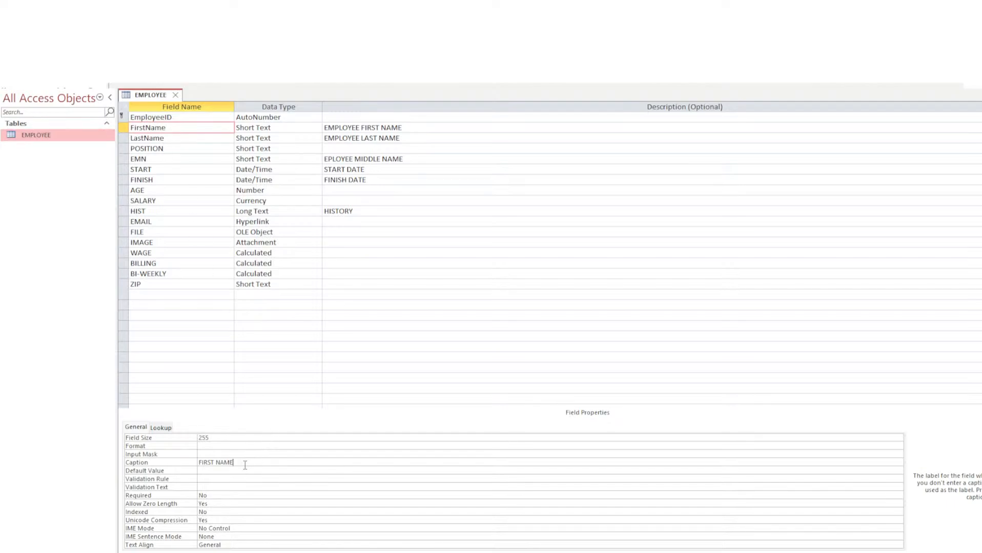
{"action": "left_click", "coordinate": [209, 471]}
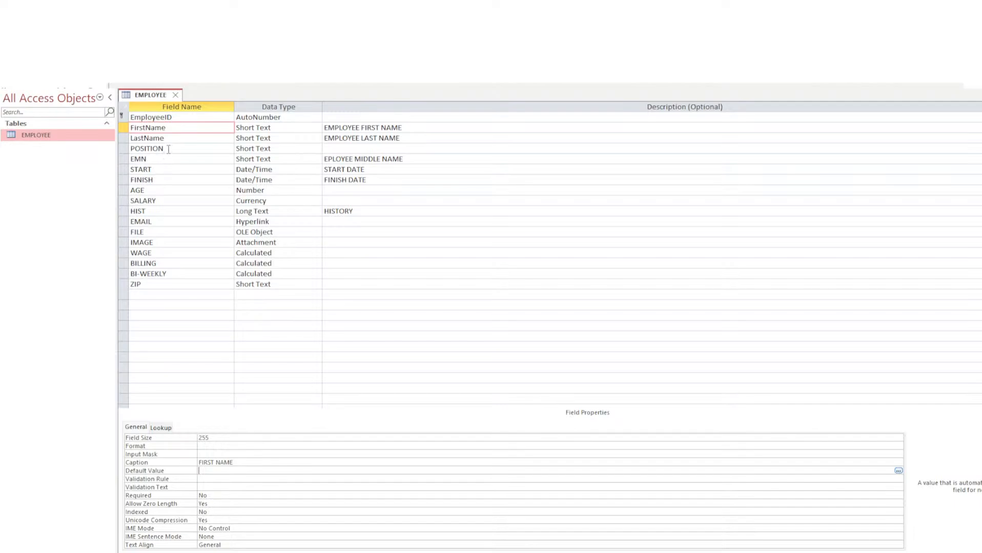
{"action": "left_click", "coordinate": [168, 149]}
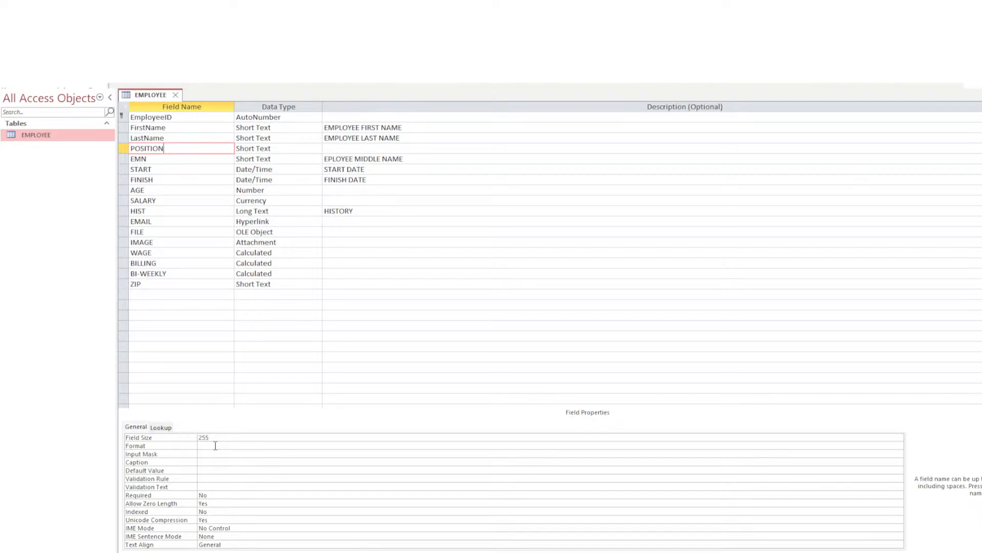
{"action": "left_click", "coordinate": [163, 169]}
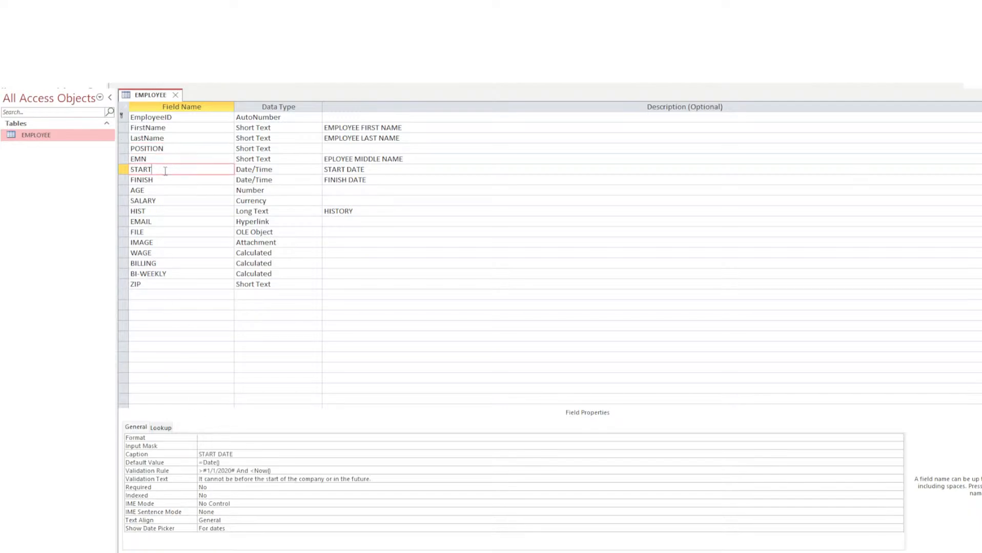
{"action": "left_click", "coordinate": [231, 463]}
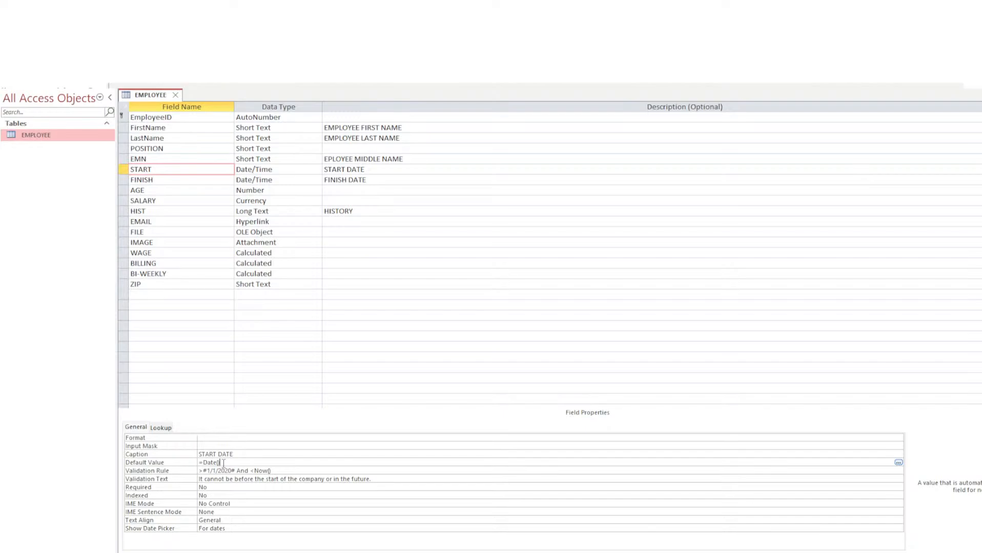
{"action": "left_click_drag", "start_coordinate": [223, 463], "coordinate": [205, 461]}
{"action": "left_click", "coordinate": [236, 462]}
{"action": "left_click", "coordinate": [210, 471]}
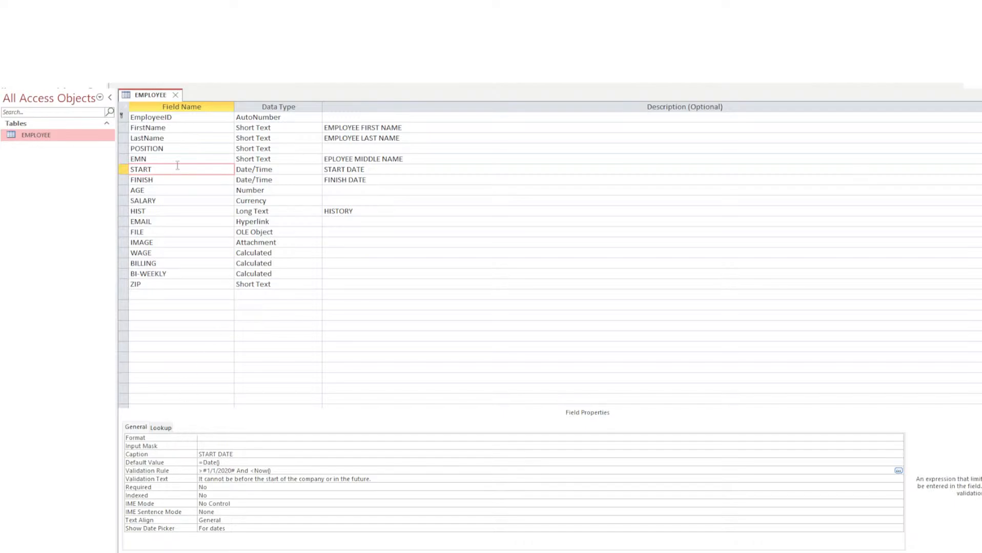
{"action": "left_click", "coordinate": [159, 170]}
{"action": "left_click", "coordinate": [228, 471]}
{"action": "left_click", "coordinate": [281, 471]}
Review the START field's >#1/1/2020# And <Now() rule, validation text and Required setting.
{"action": "left_click", "coordinate": [210, 487]}
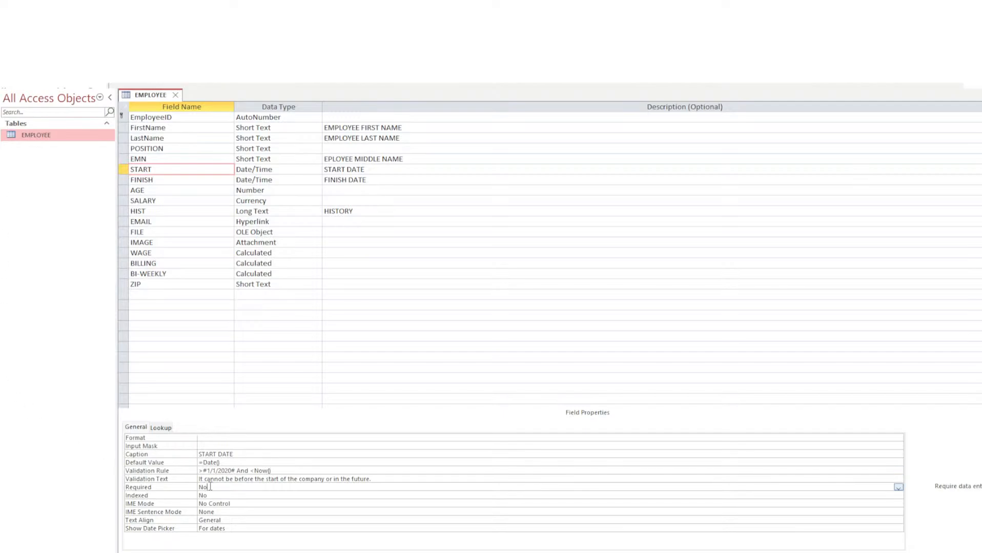
{"action": "left_click", "coordinate": [281, 472]}
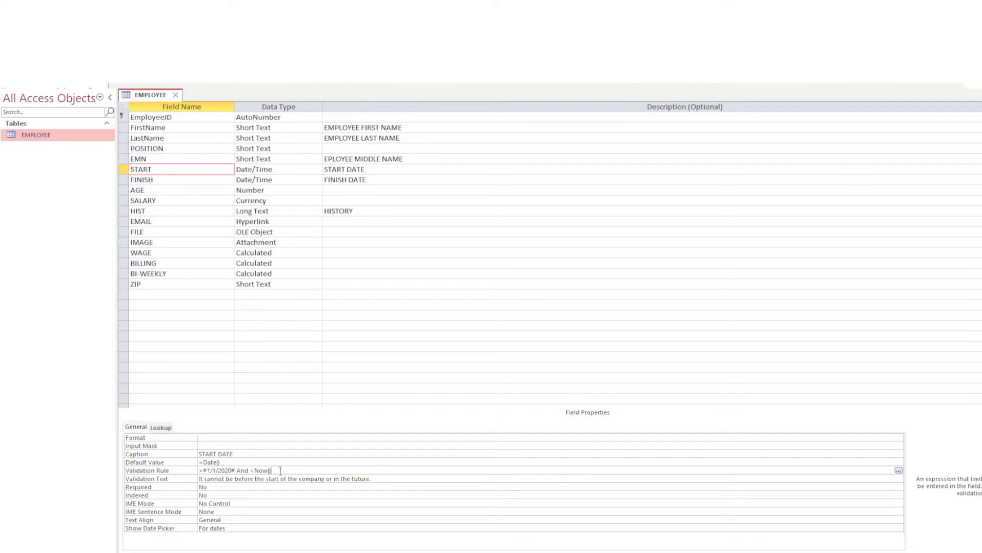
{"action": "left_click_drag", "start_coordinate": [281, 472], "coordinate": [251, 471]}
{"action": "left_click", "coordinate": [284, 471]}
{"action": "double_click", "coordinate": [261, 470]}
{"action": "left_click", "coordinate": [203, 478]}
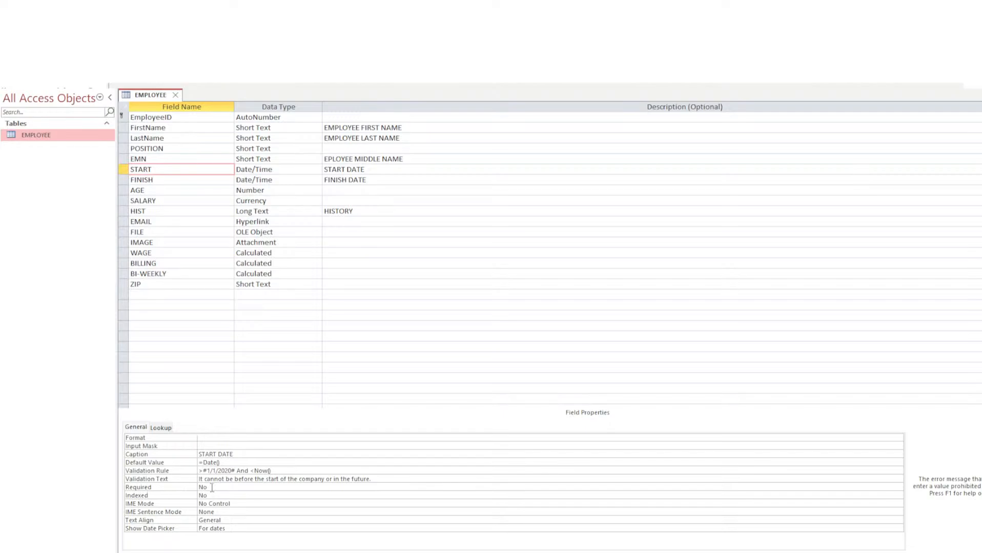
{"action": "left_click", "coordinate": [211, 488]}
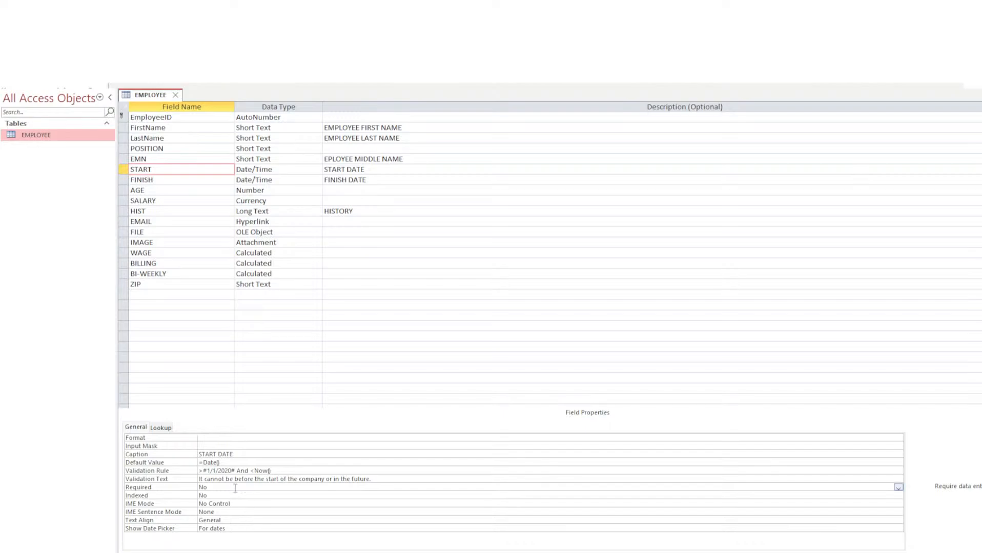
Check START's date picker and format settings, then select the FINISH field.
{"action": "left_click", "coordinate": [230, 528]}
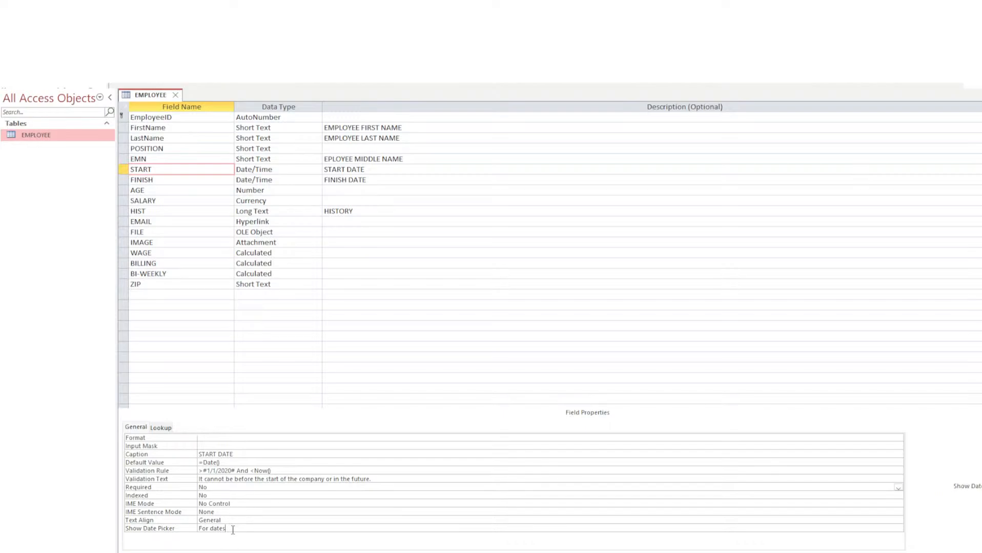
{"action": "left_click", "coordinate": [231, 446]}
{"action": "left_click", "coordinate": [231, 438]}
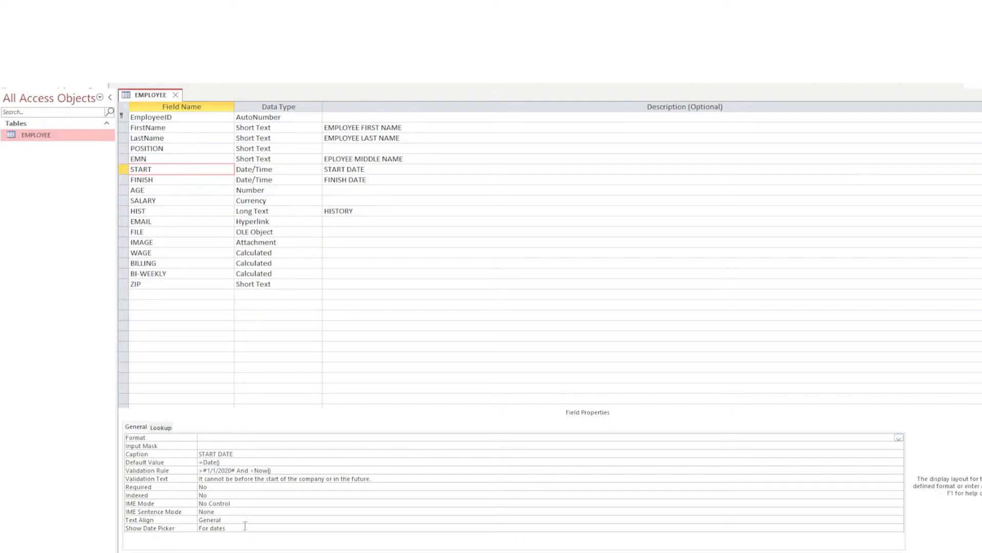
{"action": "left_click", "coordinate": [245, 528]}
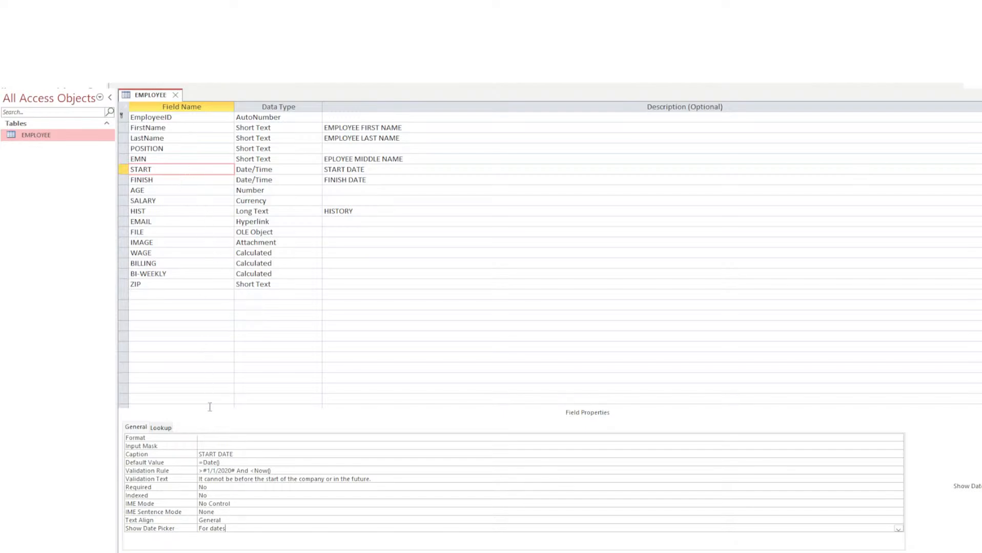
{"action": "left_click", "coordinate": [159, 180]}
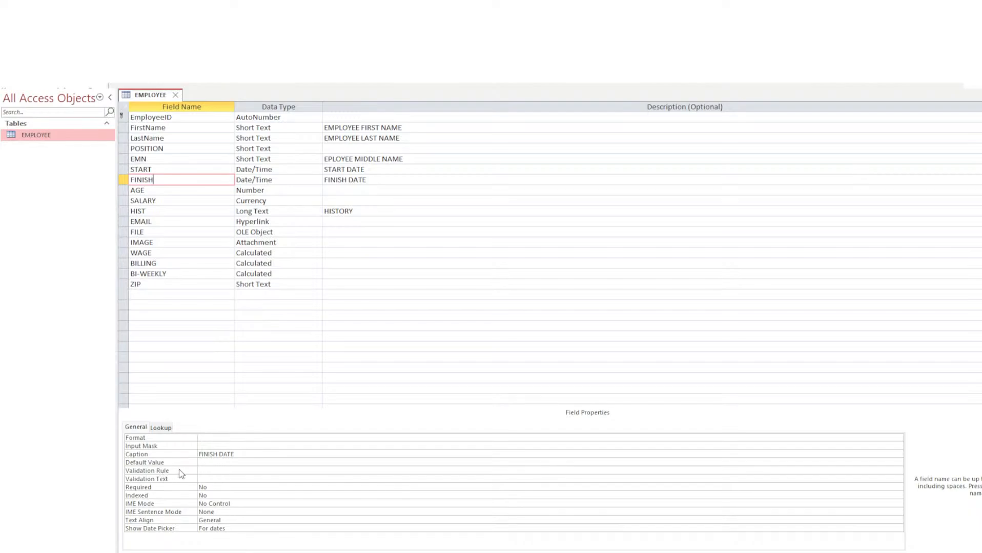
{"action": "left_click", "coordinate": [211, 470]}
{"action": "left_click", "coordinate": [219, 462]}
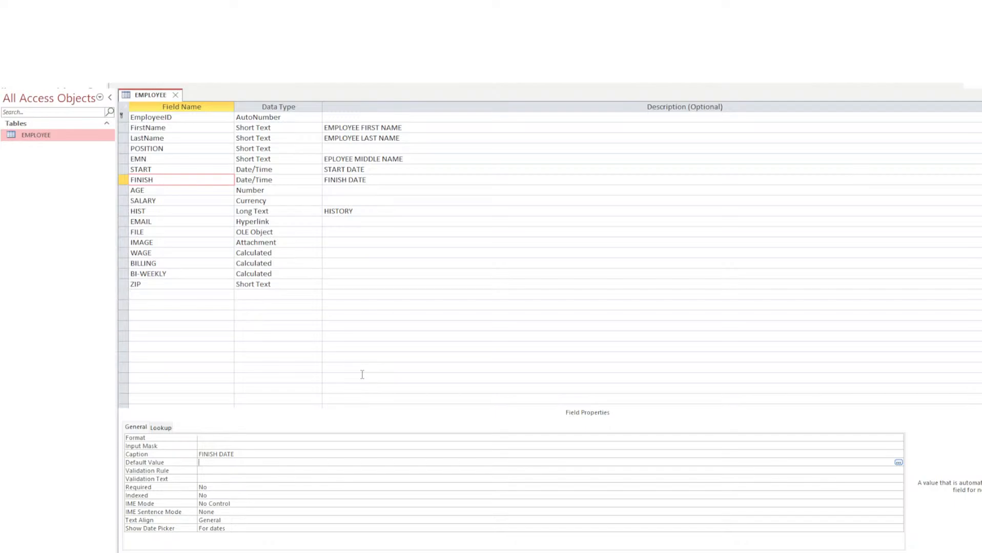
After trial entries, enter a date()*(365*3) expression as FINISH's default value.
{"action": "type", "text": "=n"}
{"action": "key", "text": "Left"}
{"action": "type", "text": "\""}
{"action": "key", "text": "End"}
{"action": "type", "text": "\""}
{"action": "key", "text": "BackSpace"}
{"action": "key", "text": "BackSpace"}
{"action": "key", "text": "BackSpace"}
{"action": "key", "text": "BackSpace"}
{"action": "type", "text": "now"}
{"action": "key", "text": "BackSpace"}
{"action": "key", "text": "BackSpace"}
{"action": "key", "text": "BackSpace"}
{"action": "type", "text": "date()"}
{"action": "type", "text": "3"}
{"action": "type", "text": "65"}
{"action": "type", "text": "8"}
{"action": "type", "text": "*"}
{"action": "type", "text": "3"}
{"action": "key", "text": "Return"}
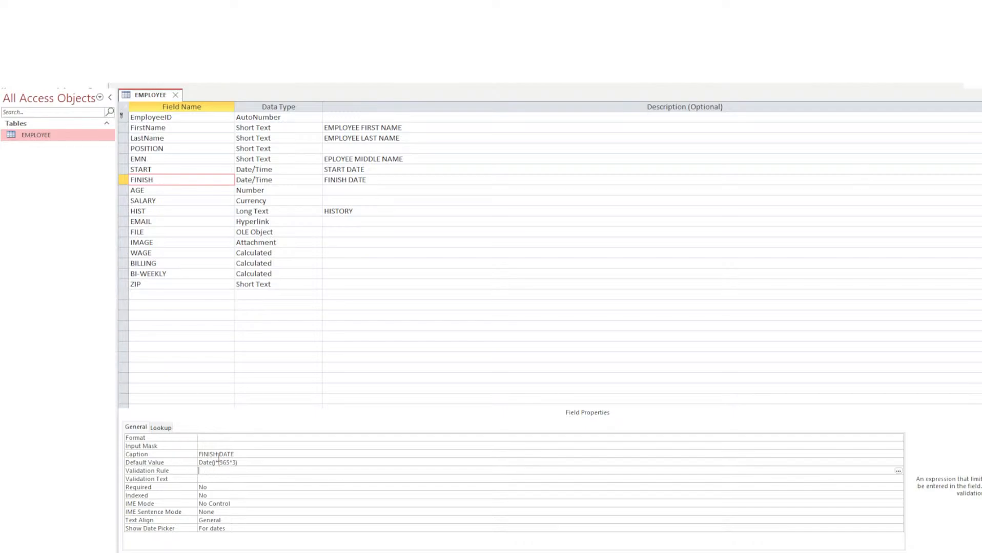
Select the final 3 in the FINISH default value expression for replacement.
{"action": "left_click", "coordinate": [230, 463]}
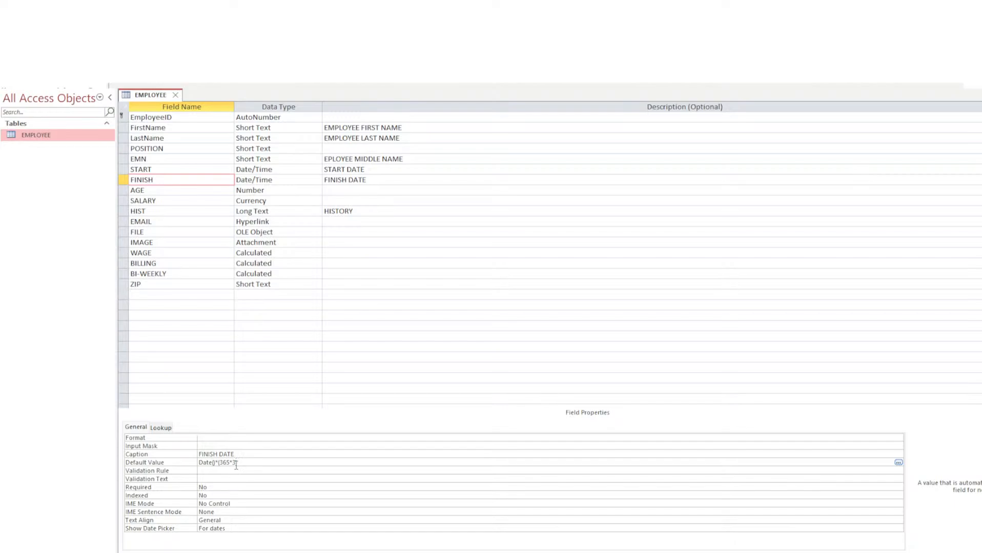
{"action": "left_click_drag", "start_coordinate": [236, 465], "coordinate": [220, 466]}
{"action": "left_click", "coordinate": [254, 464]}
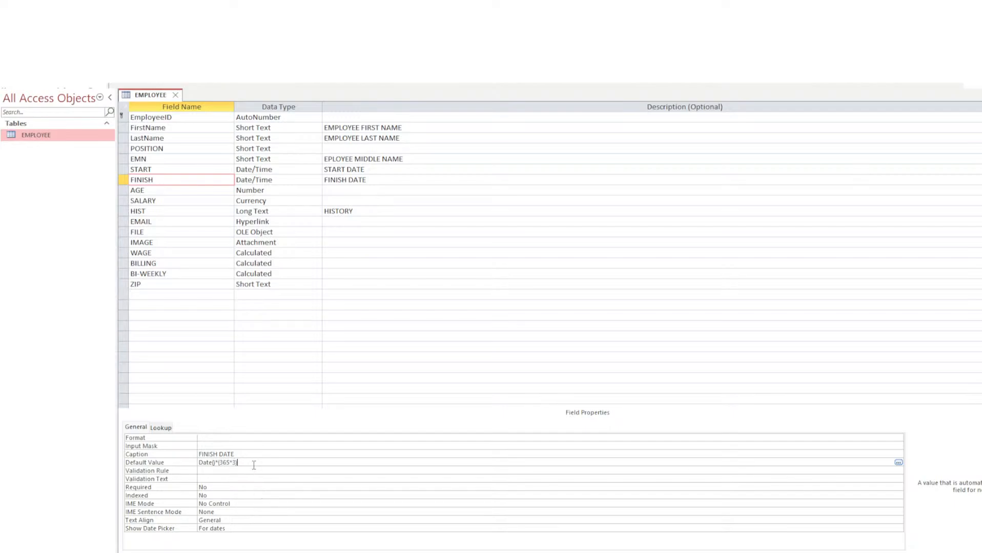
{"action": "left_click", "coordinate": [207, 471]}
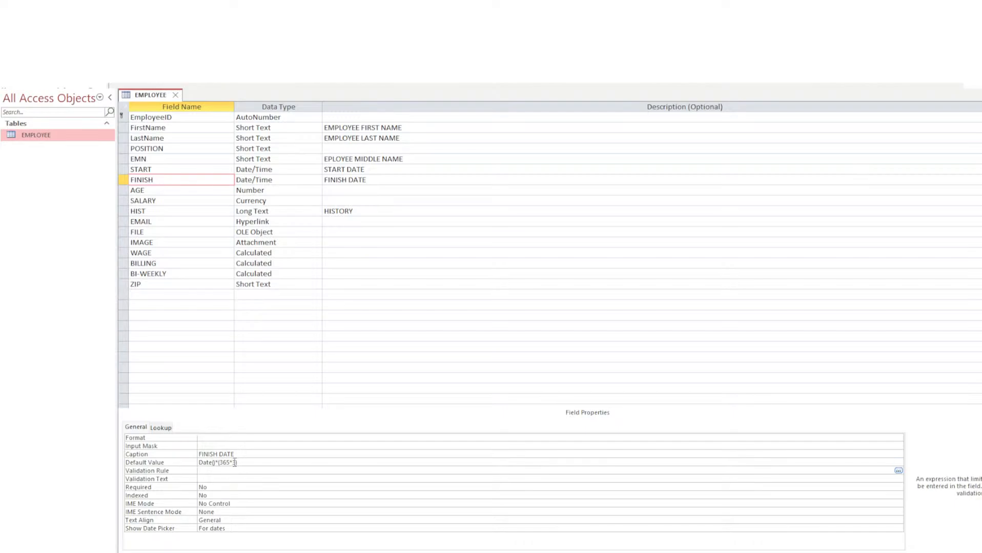
{"action": "double_click", "coordinate": [233, 463]}
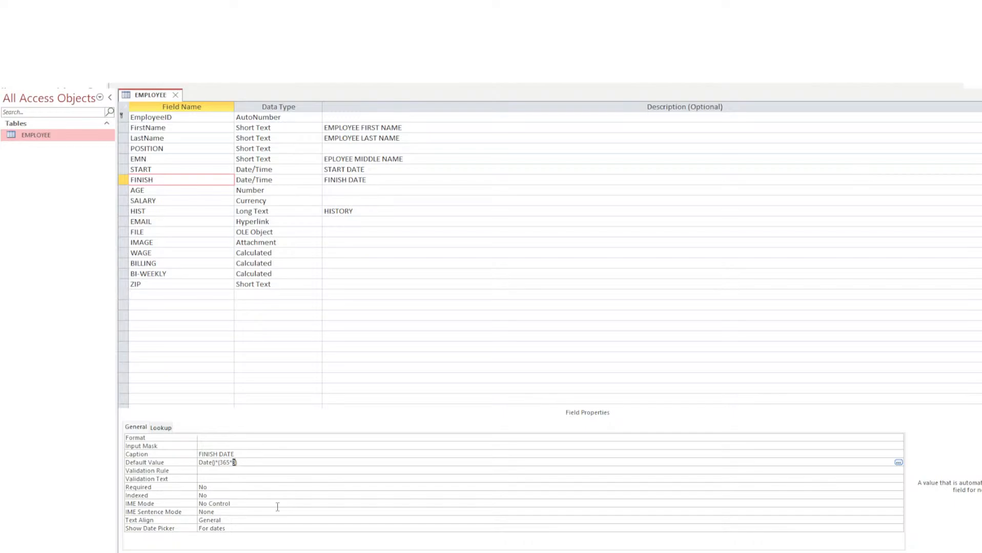
Change the FINISH default value to Date()*(365.25*20), then check caption and input mask.
{"action": "type", "text": "20"}
{"action": "type", "text": ".25"}
{"action": "left_click", "coordinate": [266, 455]}
{"action": "left_click", "coordinate": [265, 463]}
{"action": "left_click", "coordinate": [252, 454]}
{"action": "left_click", "coordinate": [253, 447]}
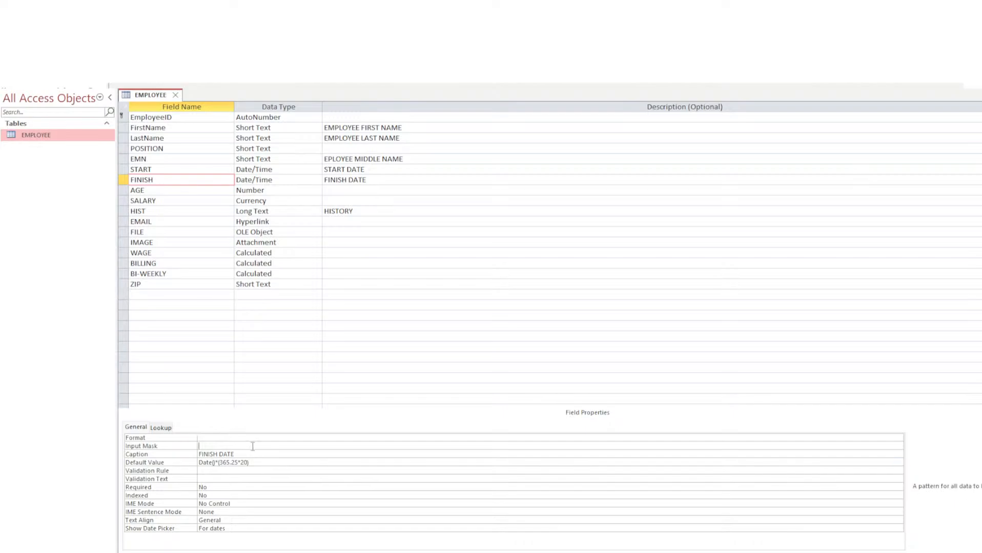
{"action": "left_click", "coordinate": [266, 455]}
{"action": "left_click", "coordinate": [270, 463]}
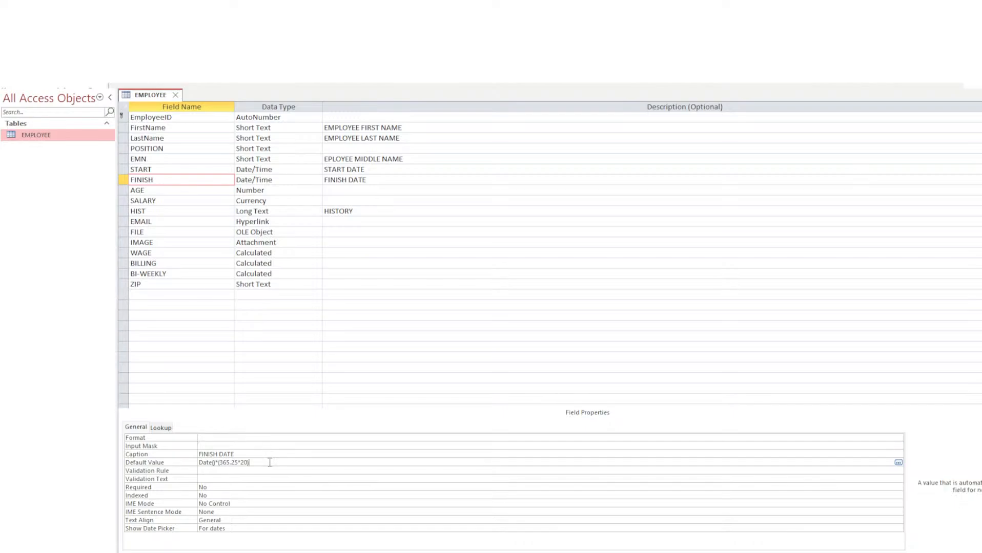
{"action": "left_click", "coordinate": [266, 471]}
{"action": "left_click", "coordinate": [266, 462]}
{"action": "left_click", "coordinate": [254, 471]}
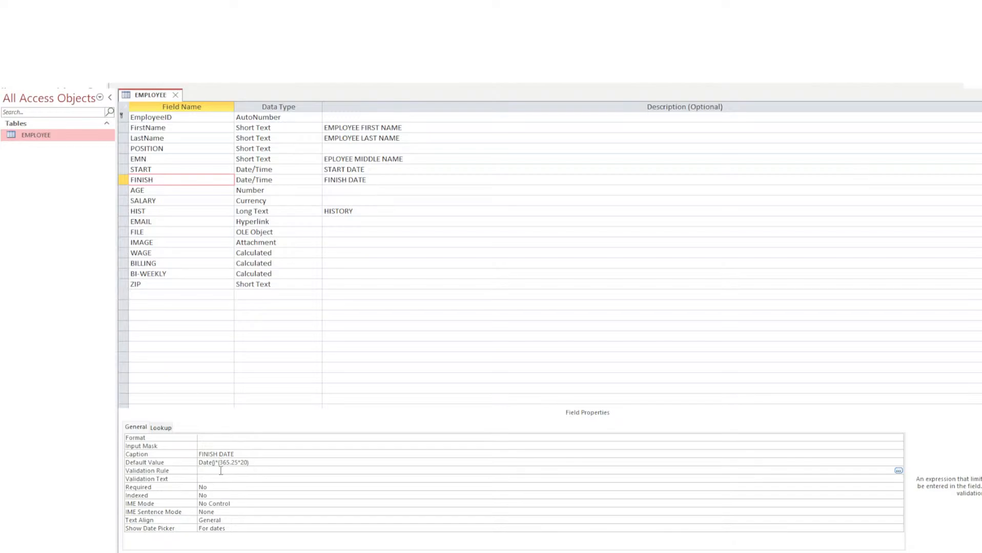
Change FINISH's default to Date()*(365.25*21) and add the validation rule >Date()*(365.25*20).
{"action": "left_click", "coordinate": [247, 464]}
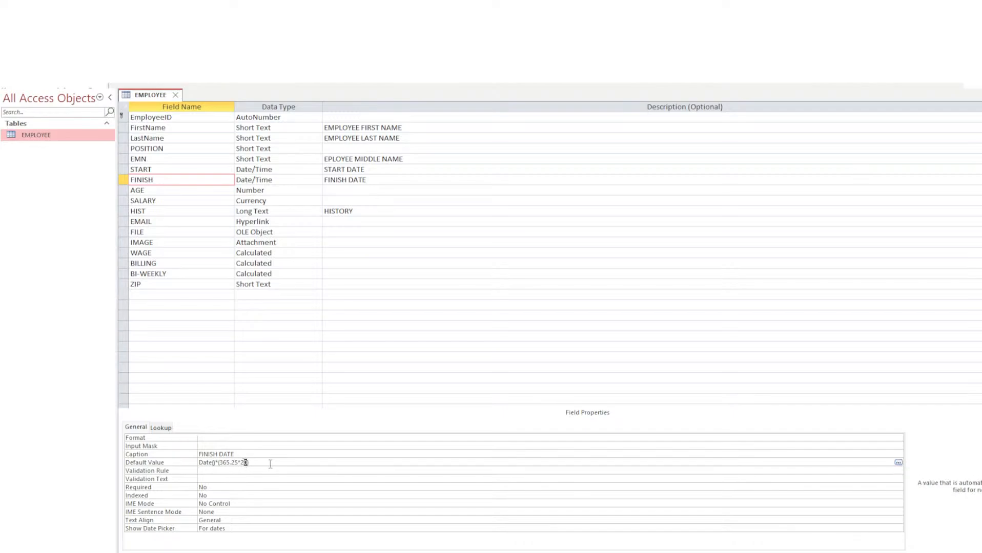
{"action": "type", "text": "1"}
{"action": "left_click", "coordinate": [226, 470]}
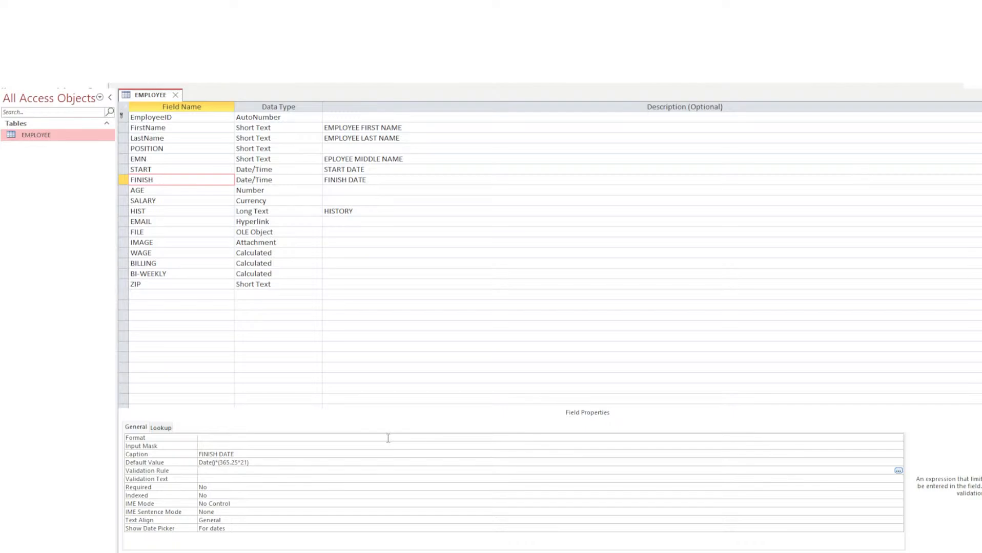
{"action": "type", "text": ">"}
{"action": "type", "text": " n"}
{"action": "key", "text": "BackSpace"}
{"action": "key", "text": "BackSpace"}
{"action": "type", "text": "date()"}
{"action": "key", "text": "BackSpace"}
{"action": "type", "text": "35"}
{"action": "type", "text": "5"}
{"action": "type", "text": ".25"}
{"action": "type", "text": "20"}
{"action": "left_click", "coordinate": [270, 479]}
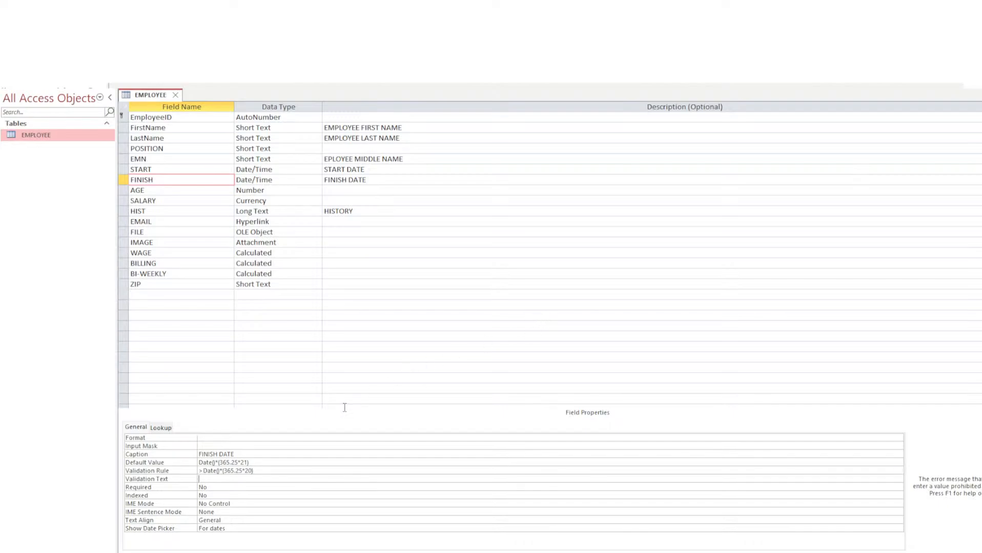
{"action": "left_click", "coordinate": [260, 471]}
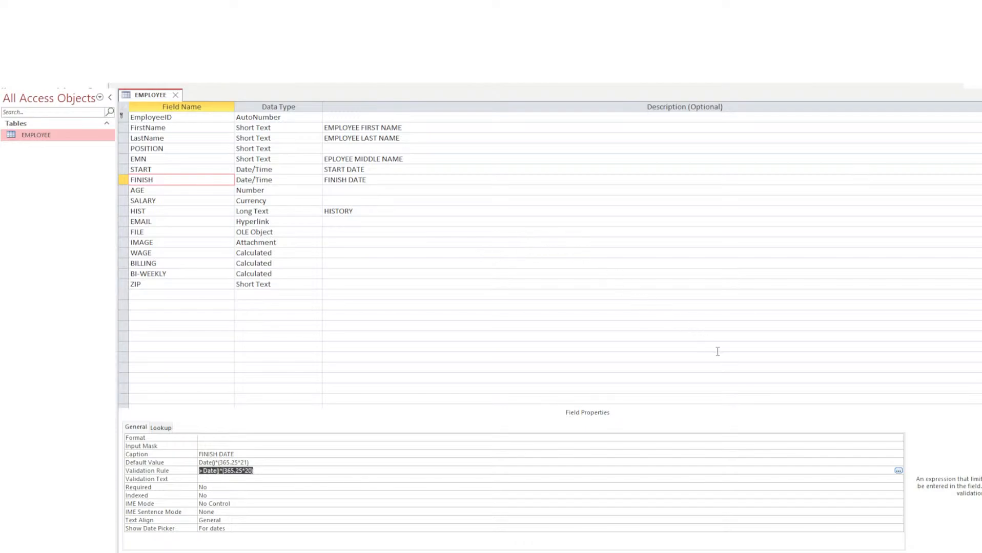
{"action": "left_click", "coordinate": [223, 463]}
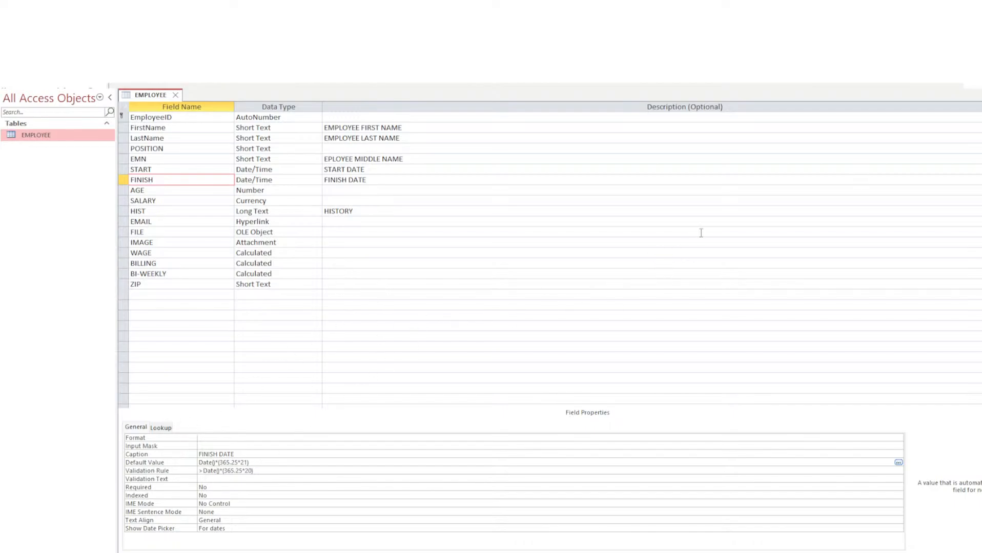
{"action": "left_click", "coordinate": [730, 214]}
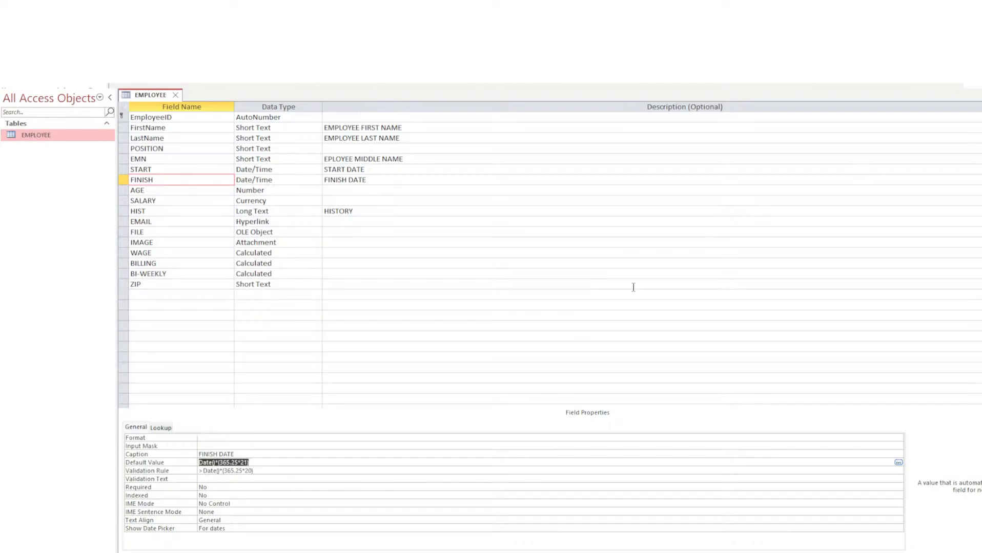
{"action": "left_click", "coordinate": [214, 487]}
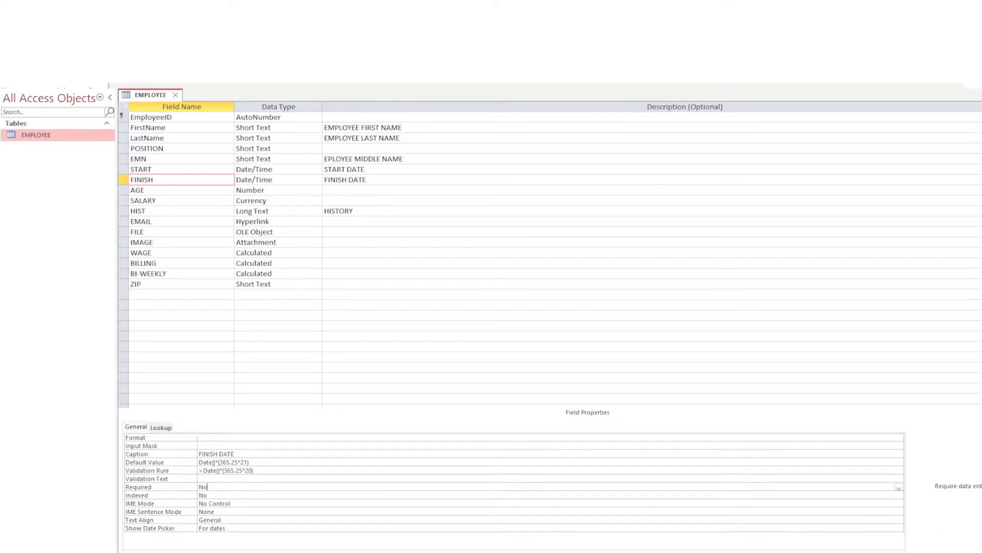
Set the FINISH field's Required property to Yes, then check Indexed and IME Sentence Mode.
{"action": "left_click", "coordinate": [900, 489]}
{"action": "left_click", "coordinate": [890, 496]}
{"action": "left_click", "coordinate": [233, 496]}
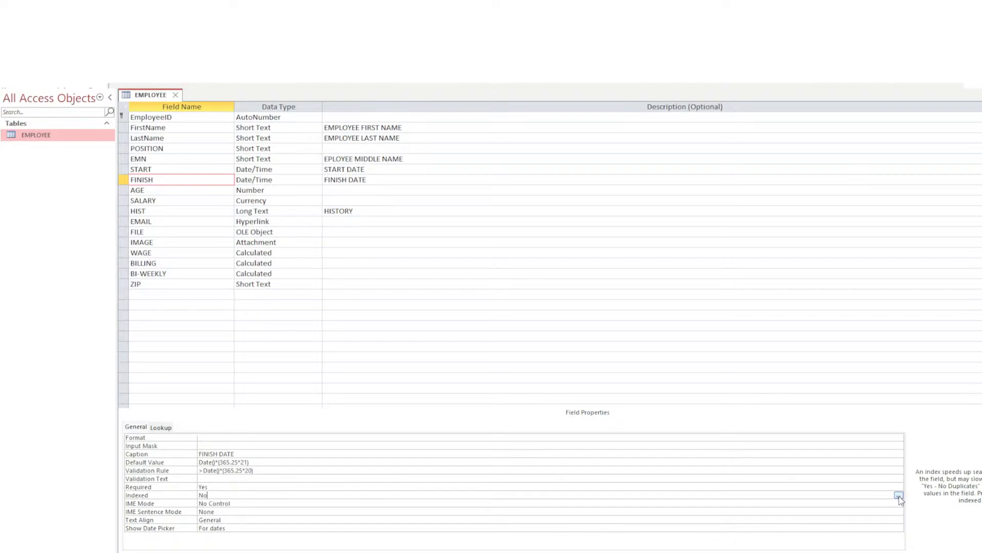
{"action": "left_click", "coordinate": [231, 513]}
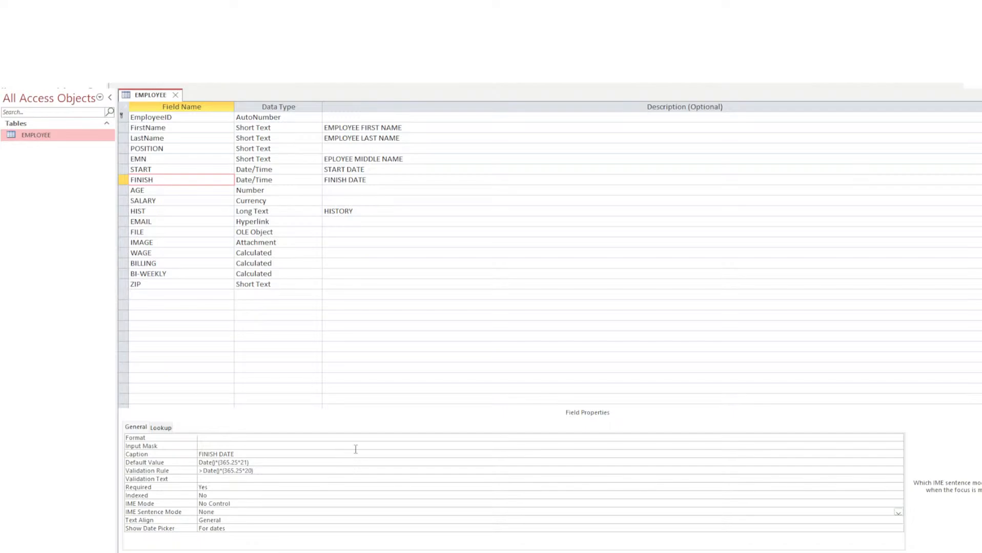
Review the EmployeeID field's New Values and Format properties.
{"action": "left_click", "coordinate": [175, 129]}
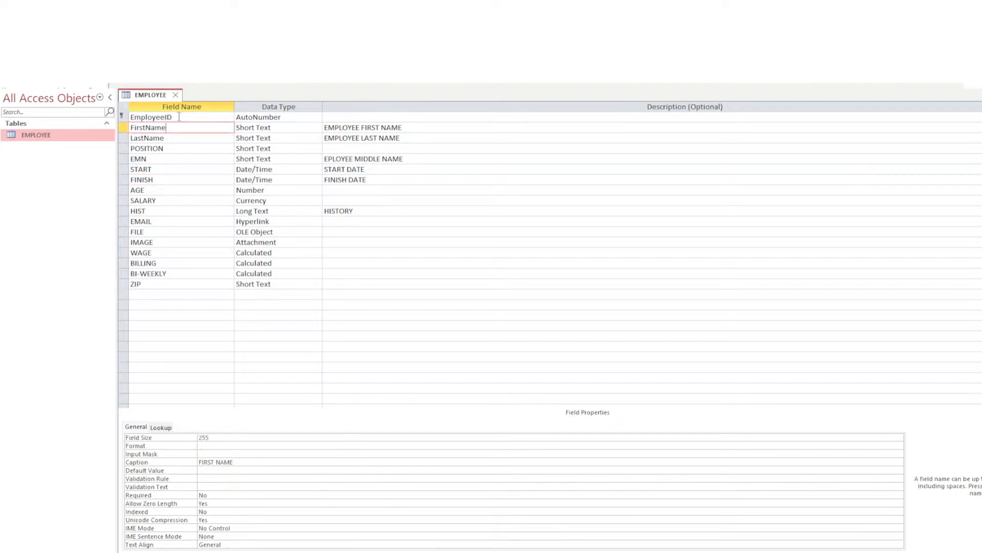
{"action": "left_click", "coordinate": [177, 117]}
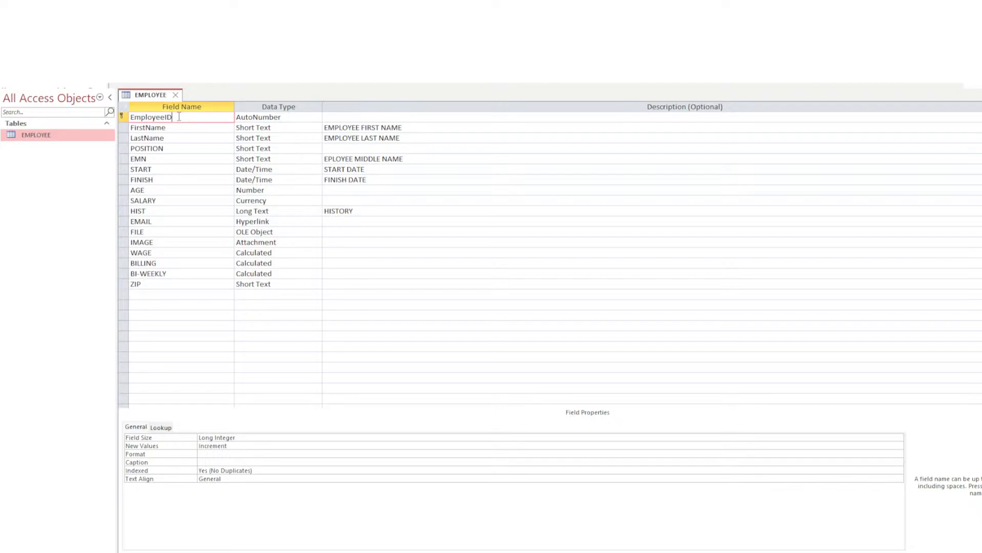
{"action": "left_click", "coordinate": [205, 446]}
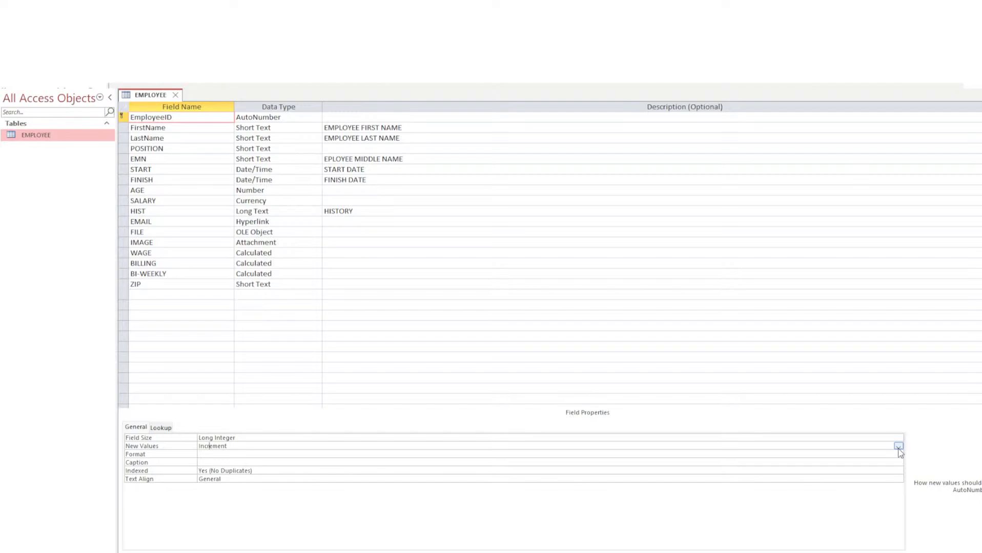
{"action": "left_click", "coordinate": [240, 446]}
{"action": "left_click", "coordinate": [257, 453]}
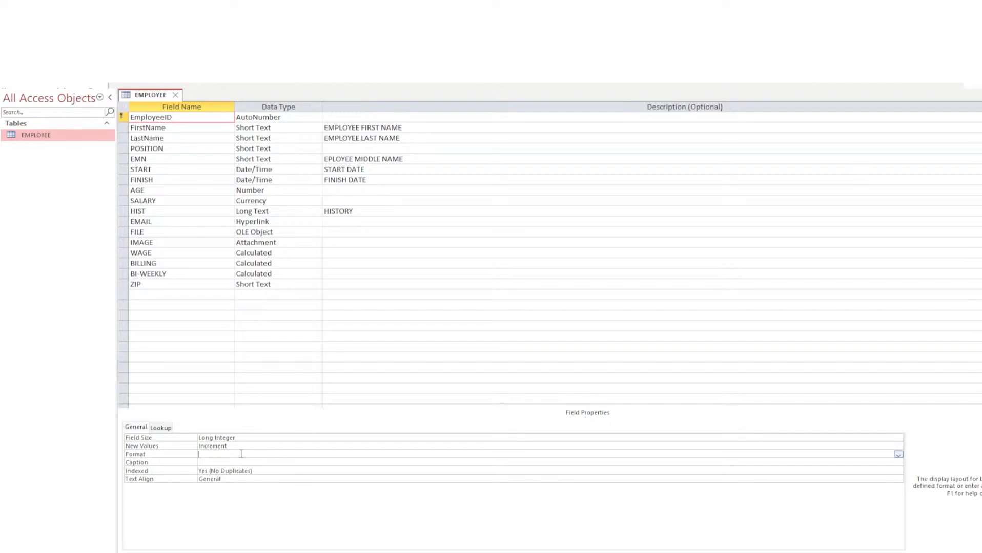
Type the caption 'Empplloyee ID' for EmployeeID, then delete an extra letter to fix the spelling.
{"action": "left_click", "coordinate": [224, 463]}
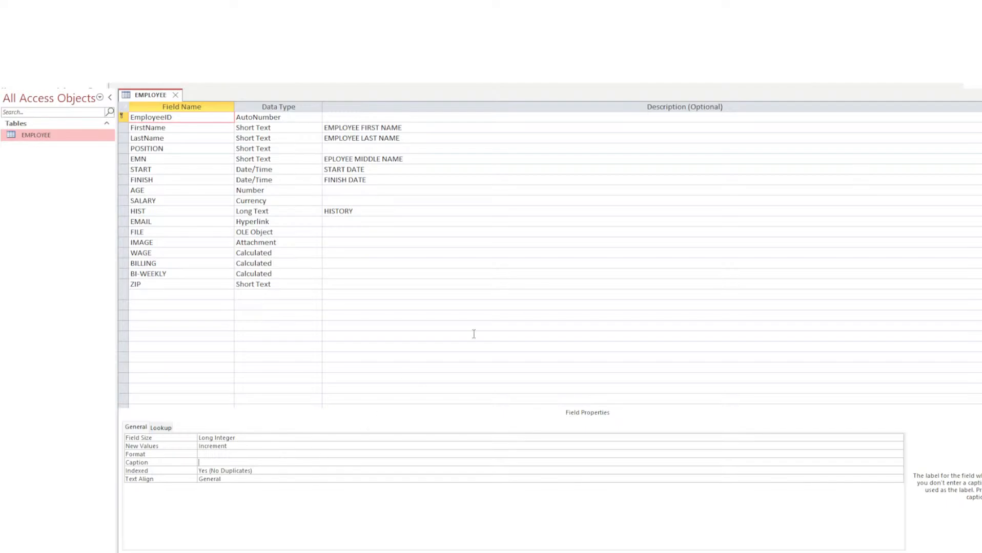
{"action": "type", "text": "Empplloyee ID"}
{"action": "key", "text": "Return"}
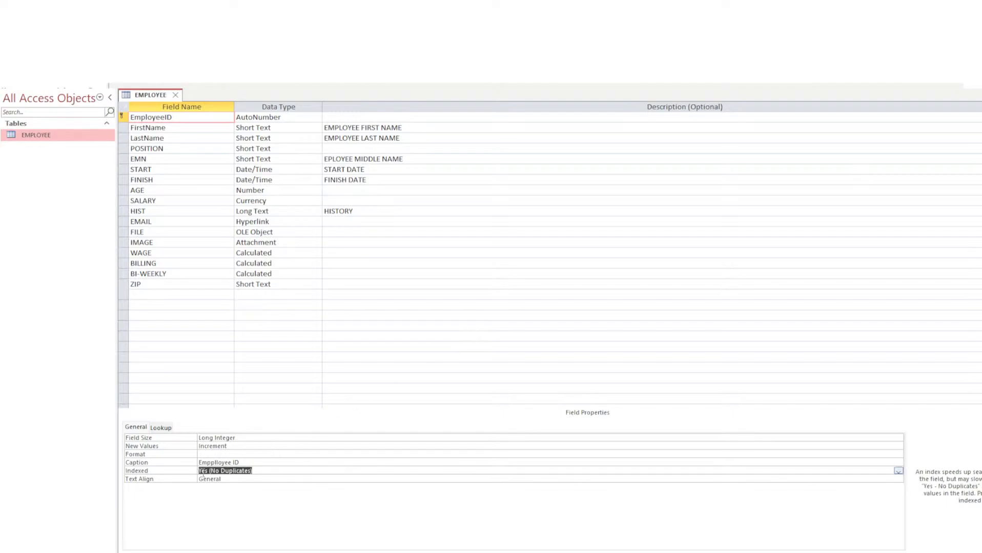
{"action": "left_click", "coordinate": [214, 463]}
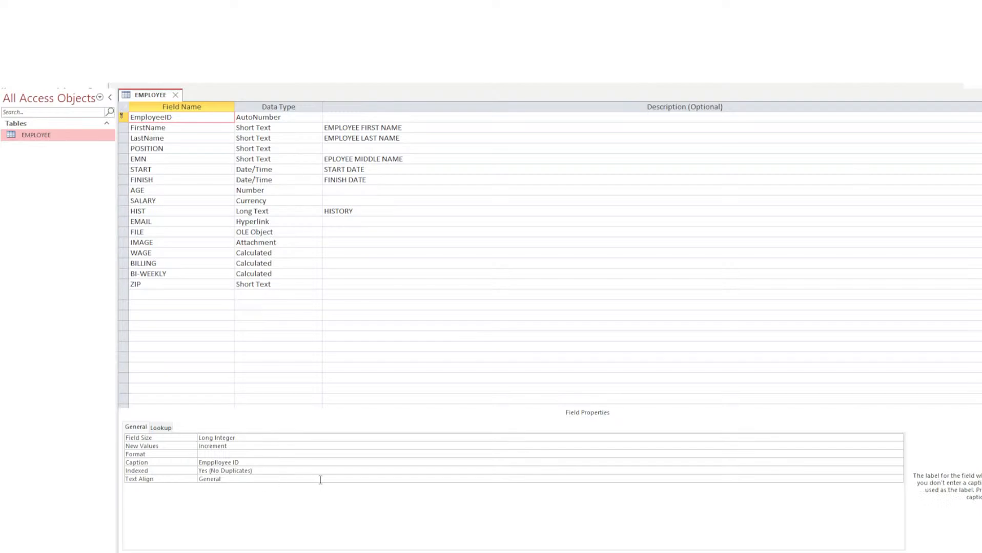
{"action": "key", "text": "BackSpace"}
{"action": "left_click", "coordinate": [173, 117]}
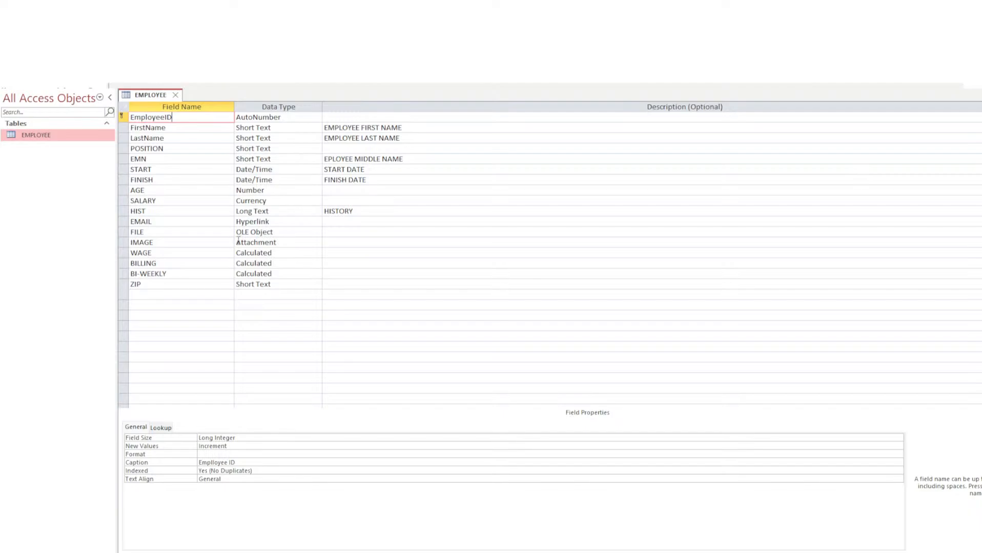
{"action": "left_click", "coordinate": [230, 463]}
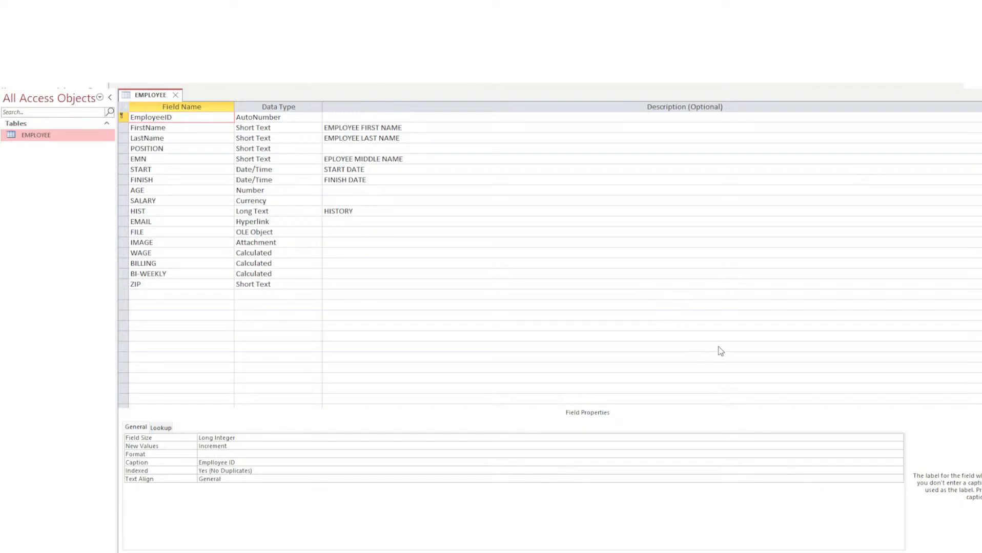
{"action": "left_click", "coordinate": [259, 463]}
{"action": "left_click", "coordinate": [179, 128]}
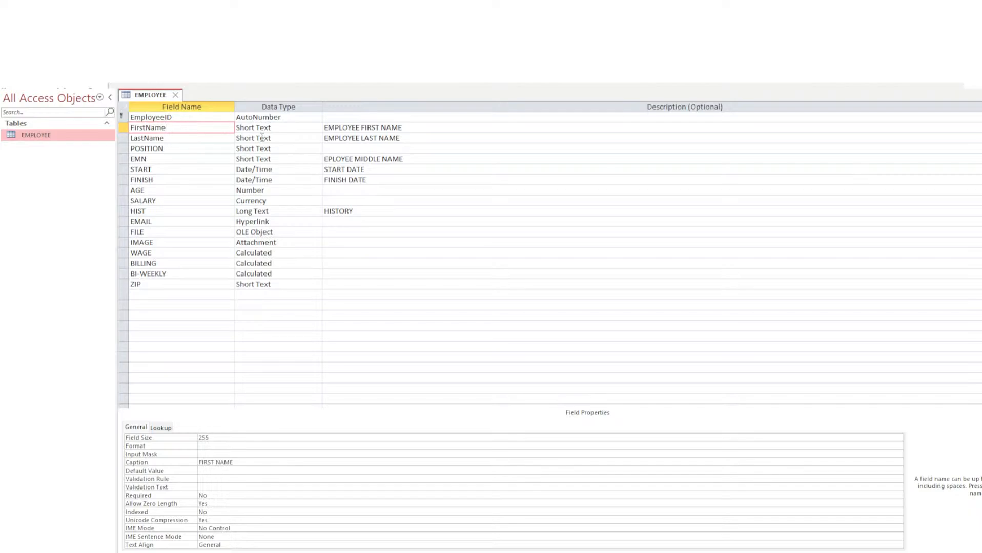
{"action": "left_click", "coordinate": [212, 138]}
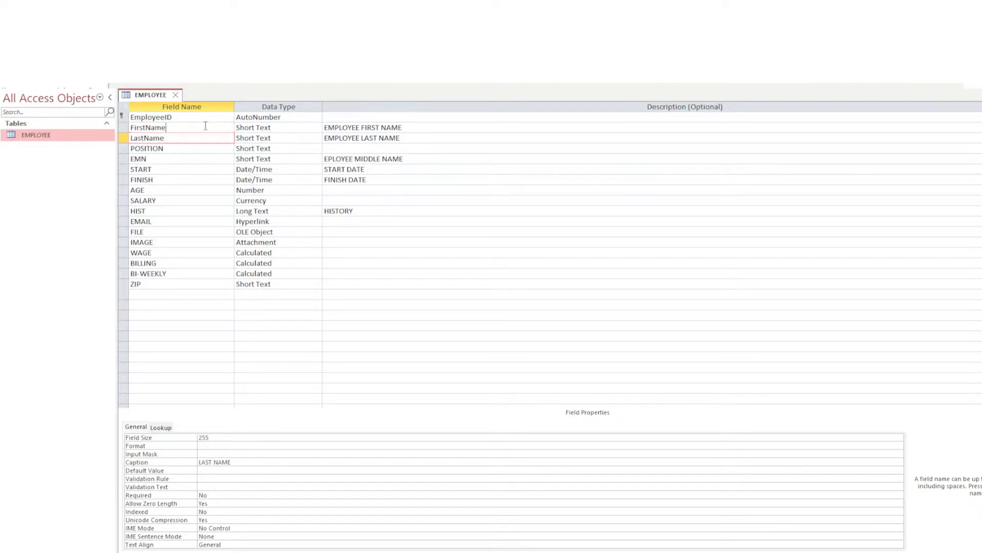
{"action": "left_click", "coordinate": [203, 128]}
{"action": "left_click", "coordinate": [188, 149]}
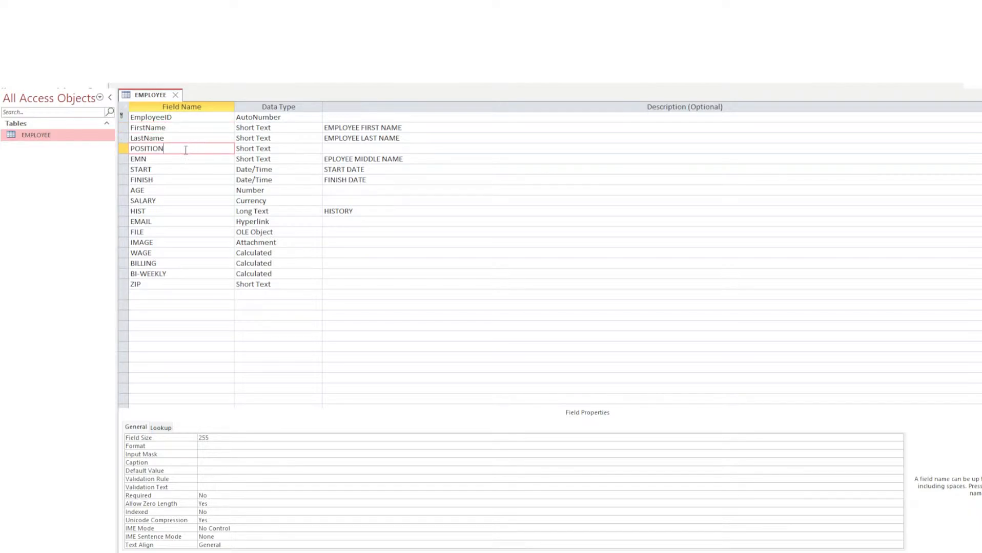
{"action": "left_click", "coordinate": [159, 159]}
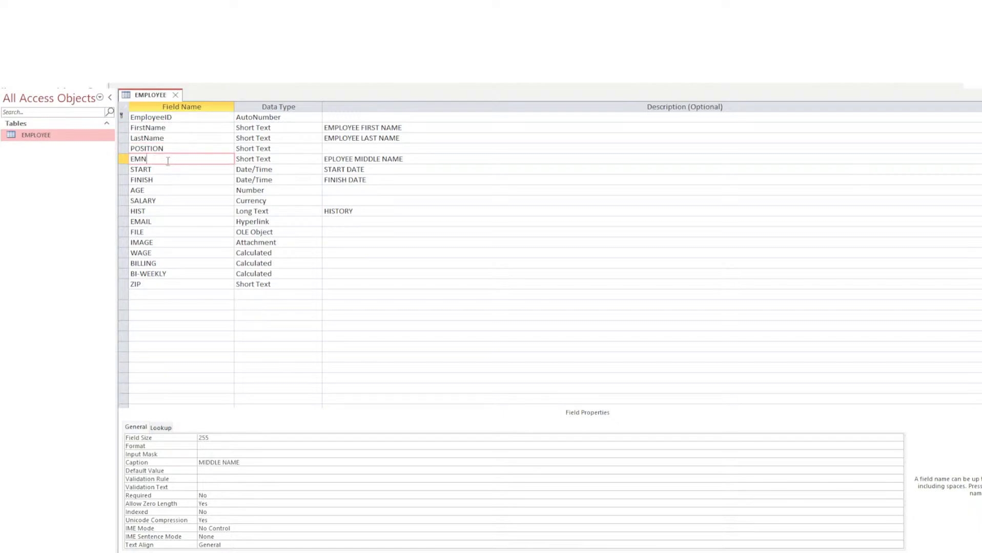
{"action": "left_click", "coordinate": [179, 128]}
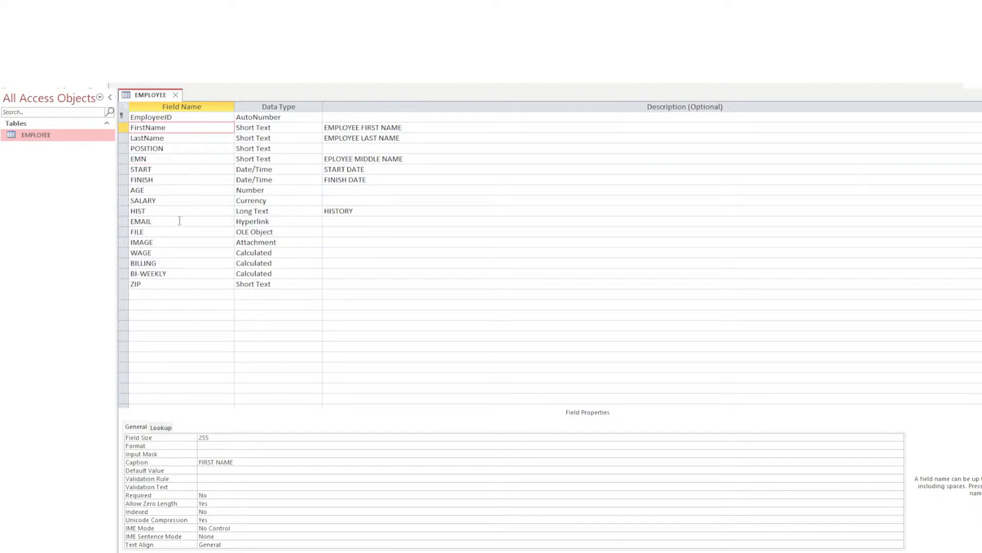
Set the FirstName field's Required property to Yes.
{"action": "left_click", "coordinate": [215, 495]}
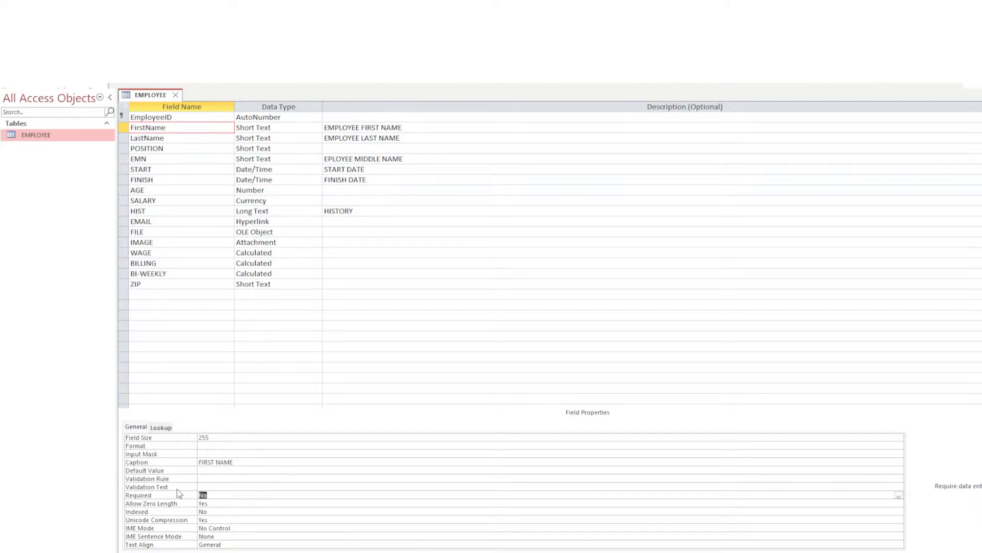
{"action": "type", "text": "y"}
{"action": "key", "text": "Return"}
{"action": "left_click", "coordinate": [219, 505]}
Make LastName required too, then select the EMN and POSITION fields.
{"action": "left_click", "coordinate": [182, 136]}
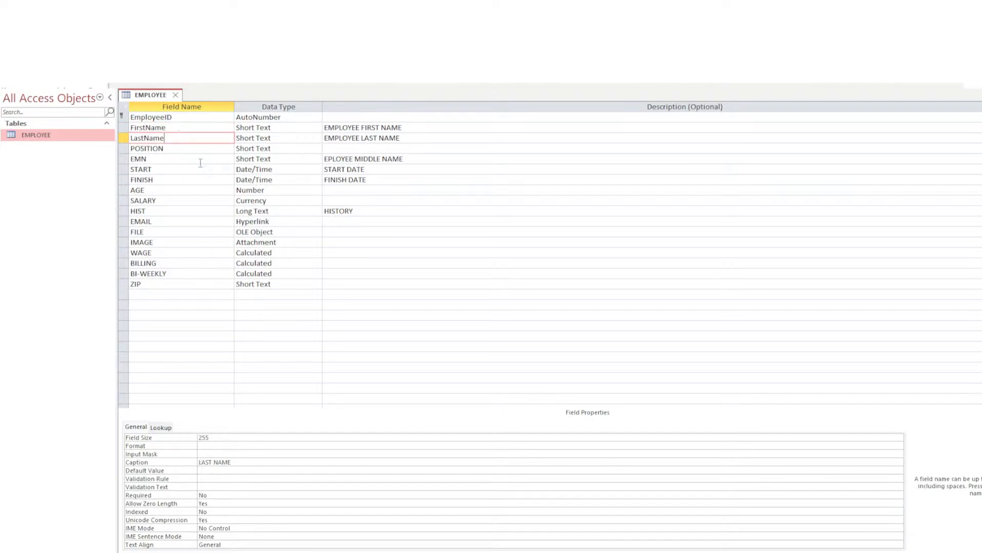
{"action": "left_click", "coordinate": [186, 492]}
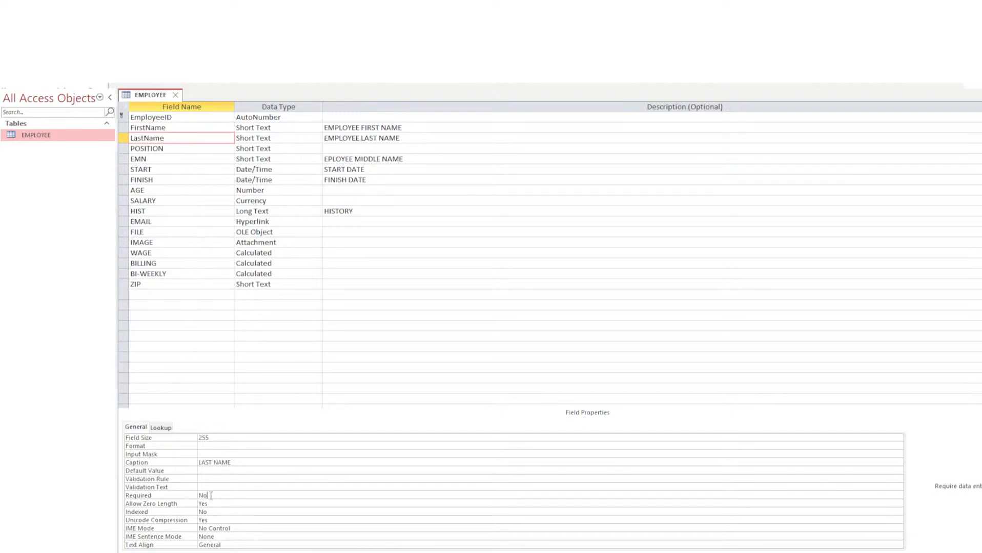
{"action": "key", "text": "Return"}
{"action": "left_click", "coordinate": [152, 159]}
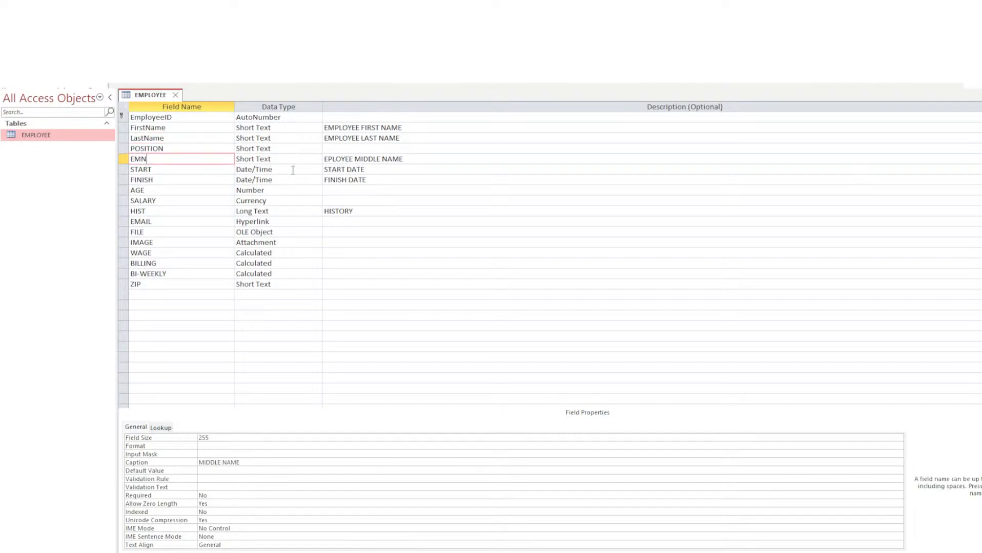
{"action": "left_click", "coordinate": [163, 149]}
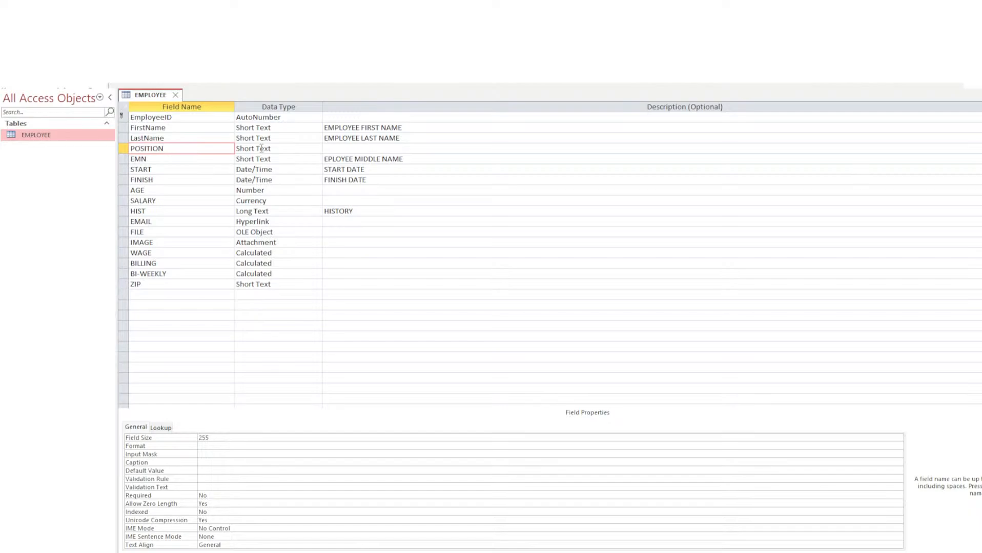
Inspect POSITION's List Box lookup built from grouped EMPLOYEE.POSITION values, comparing it with EMN.
{"action": "left_click", "coordinate": [255, 149]}
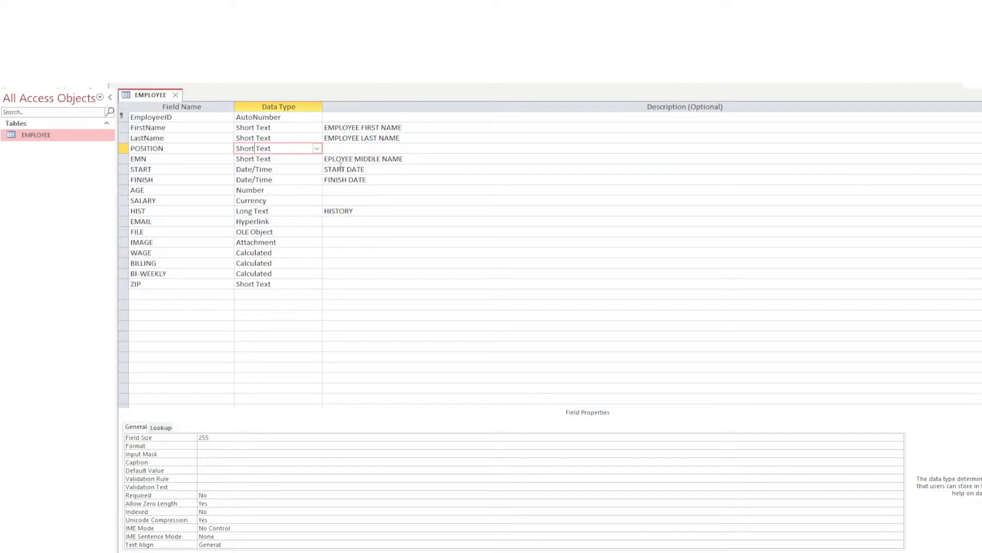
{"action": "left_click", "coordinate": [159, 429]}
{"action": "left_click", "coordinate": [136, 428]}
{"action": "left_click", "coordinate": [161, 428]}
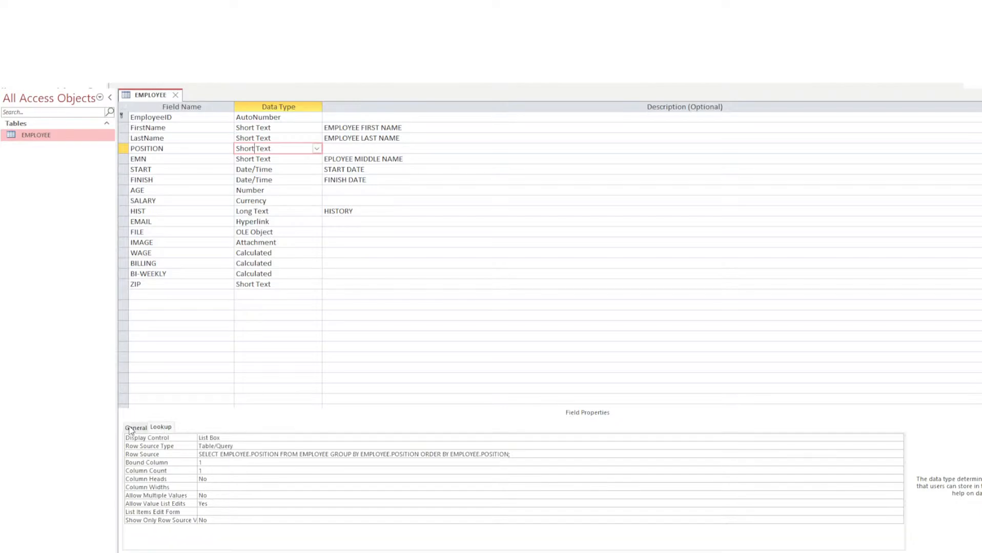
{"action": "left_click", "coordinate": [132, 429]}
{"action": "left_click", "coordinate": [159, 428]}
{"action": "left_click", "coordinate": [183, 159]}
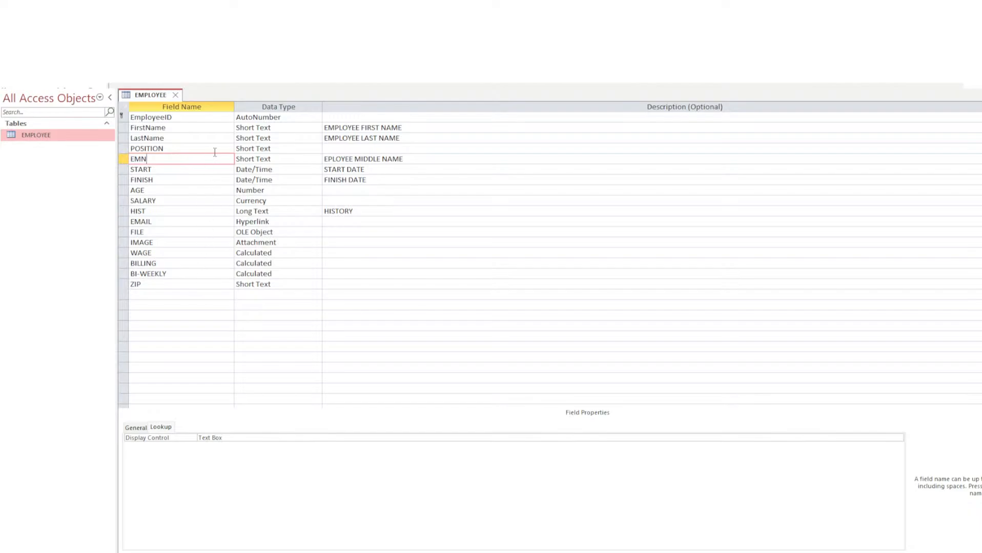
{"action": "left_click", "coordinate": [195, 150]}
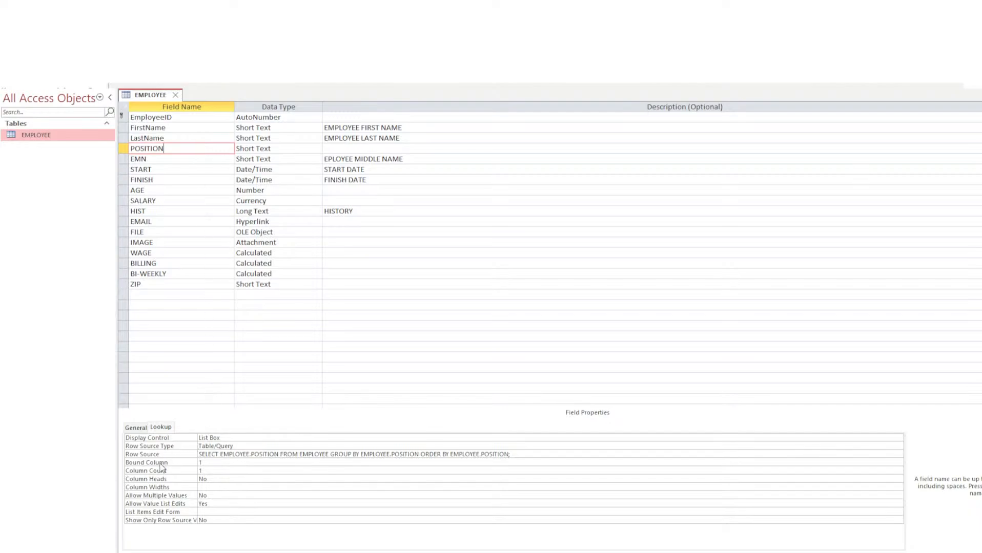
Give the POSITION field a default value of 'Technician'.
{"action": "left_click", "coordinate": [138, 428]}
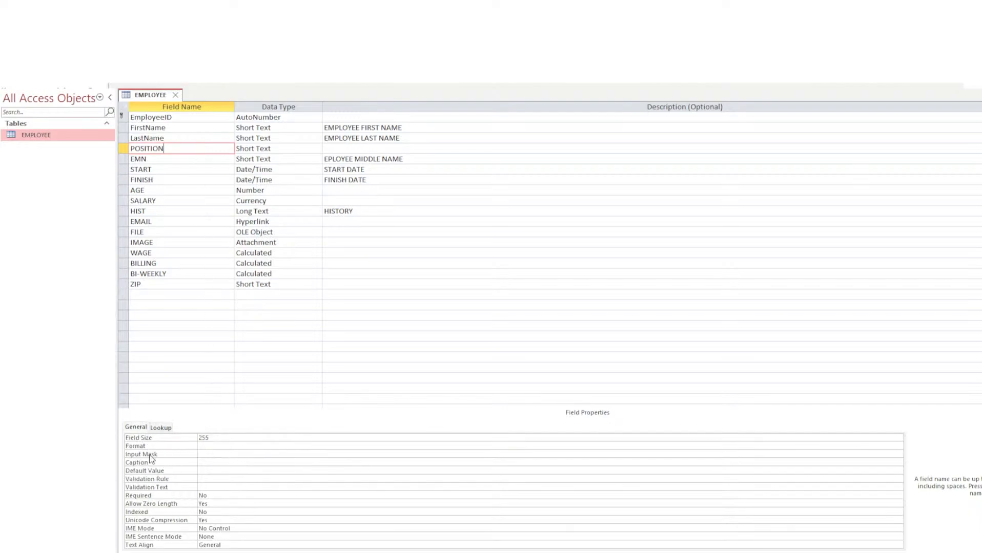
{"action": "left_click", "coordinate": [203, 471]}
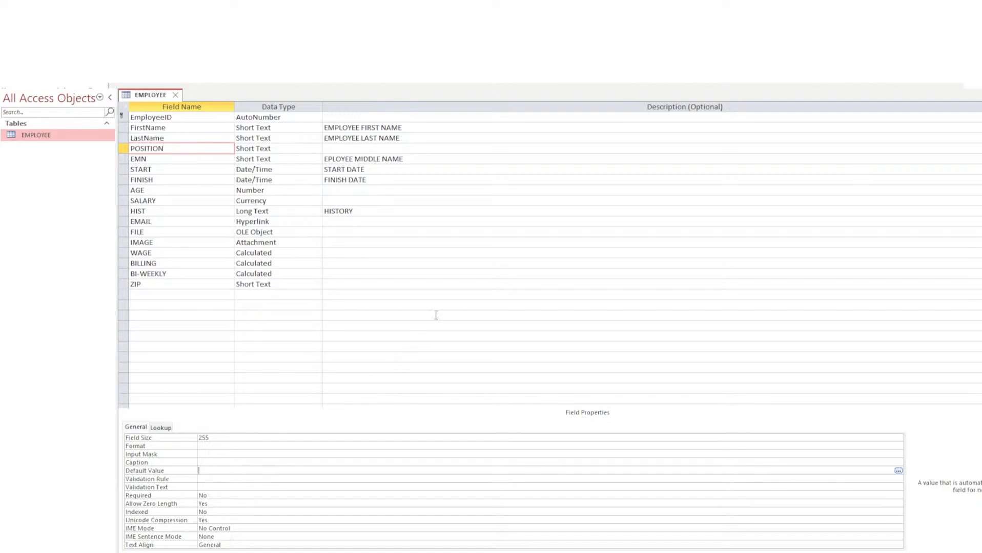
{"action": "type", "text": "Tea"}
{"action": "key", "text": "BackSpace"}
{"action": "key", "text": "BackSpace"}
{"action": "type", "text": "echnician"}
{"action": "key", "text": "Return"}
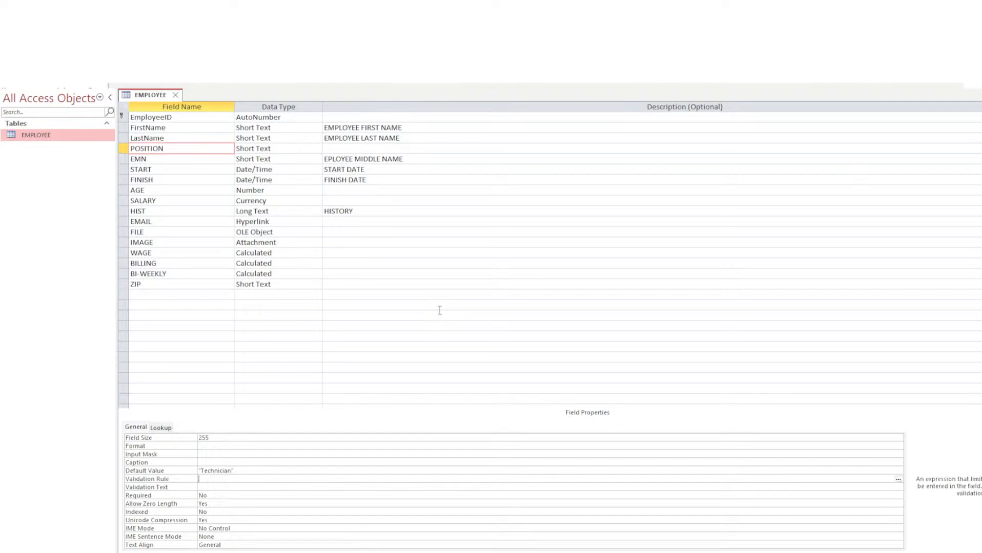
Review POSITION's Caption, Input Mask, Format and Validation Rule, set Required to Yes, and select the 'Technician' default.
{"action": "left_click", "coordinate": [212, 462]}
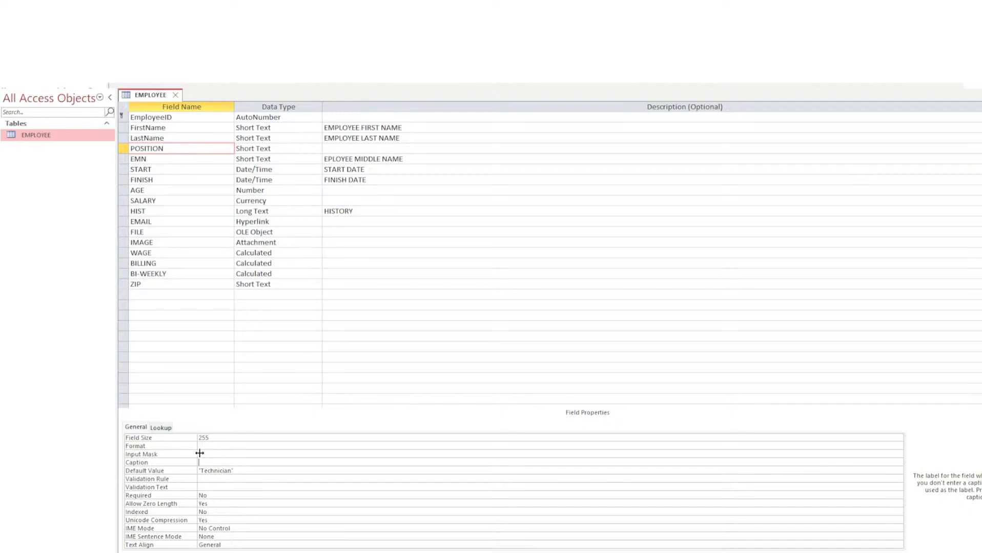
{"action": "left_click", "coordinate": [200, 454]}
{"action": "left_click", "coordinate": [206, 447]}
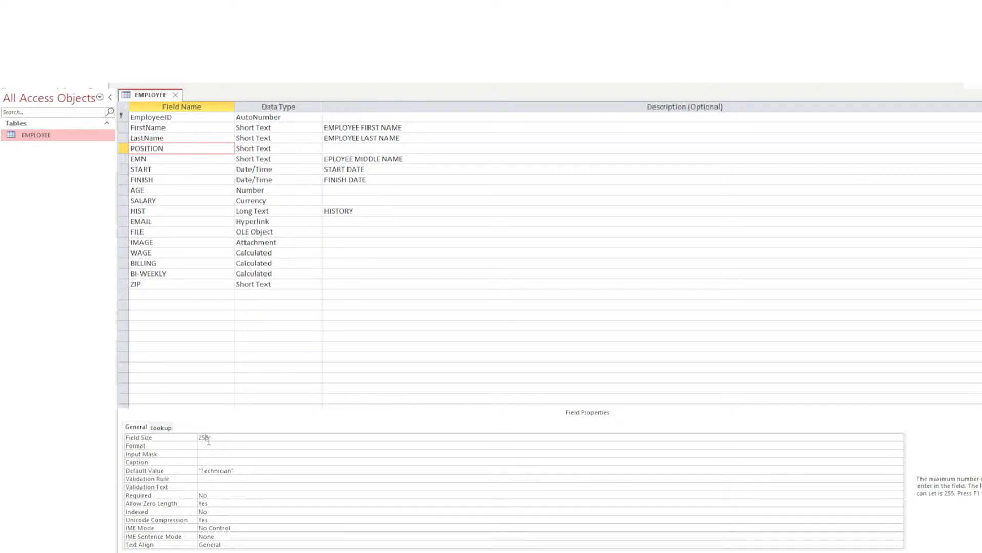
{"action": "left_click", "coordinate": [213, 478]}
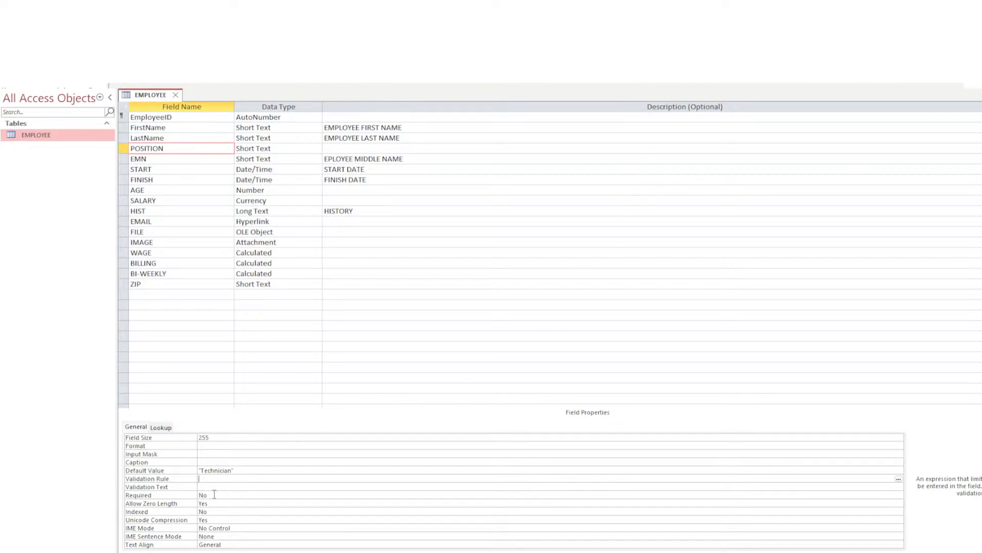
{"action": "left_click", "coordinate": [212, 495]}
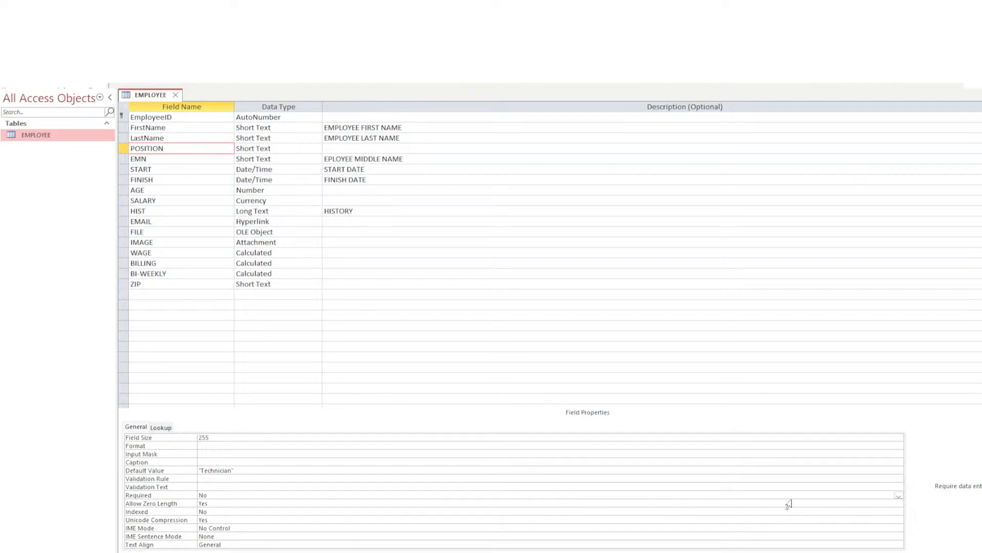
{"action": "left_click", "coordinate": [898, 496]}
{"action": "left_click", "coordinate": [894, 503]}
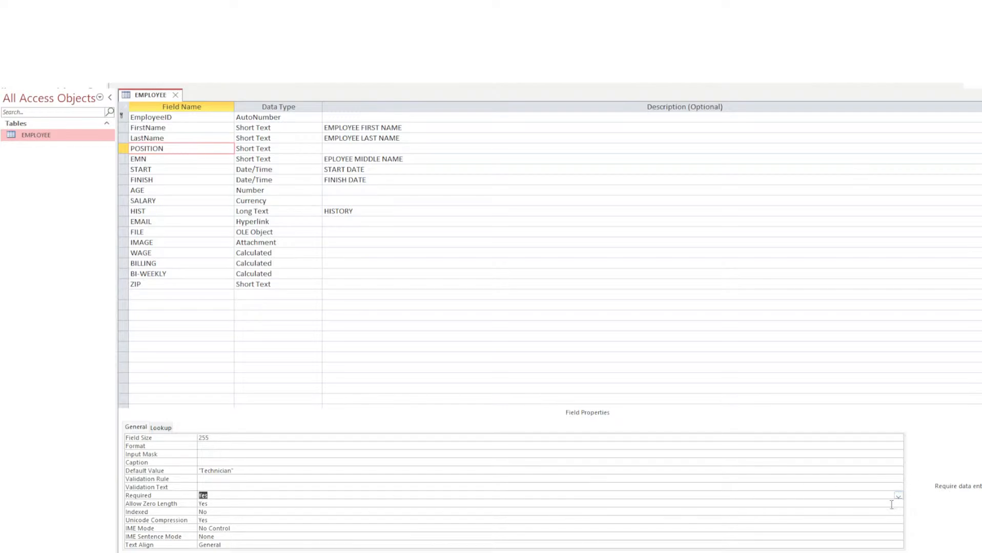
{"action": "left_click", "coordinate": [301, 488]}
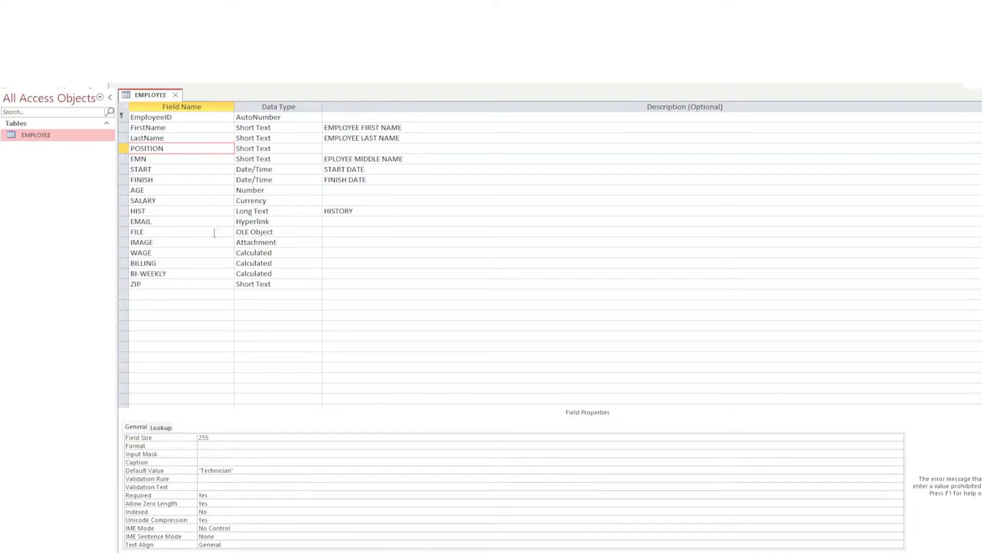
{"action": "left_click", "coordinate": [250, 472]}
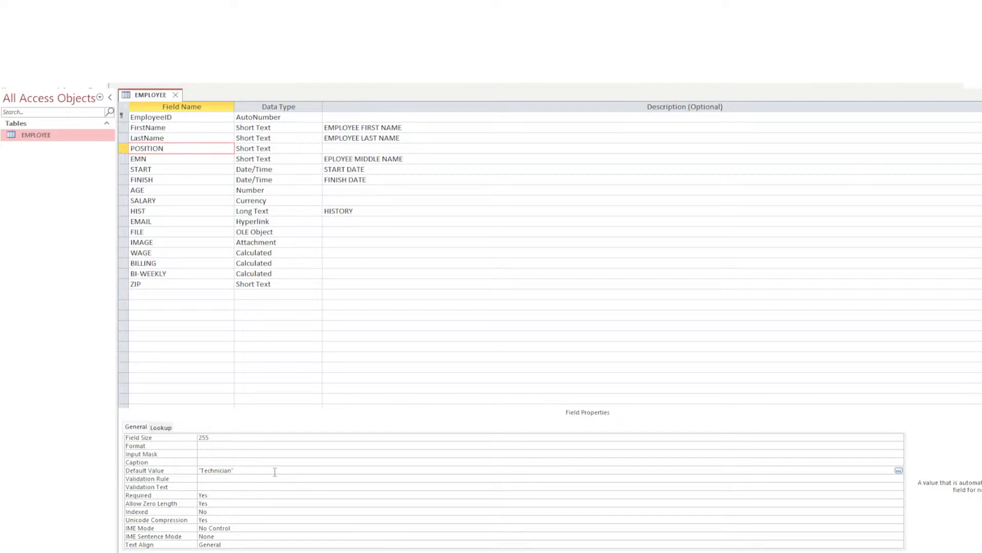
{"action": "left_click_drag", "start_coordinate": [275, 472], "coordinate": [197, 470]}
Delete the 'Technician' default value, then review POSITION's Validation Rule, Required, Indexed, IME and Text Align settings.
{"action": "key", "text": "Delete"}
{"action": "left_click", "coordinate": [227, 479]}
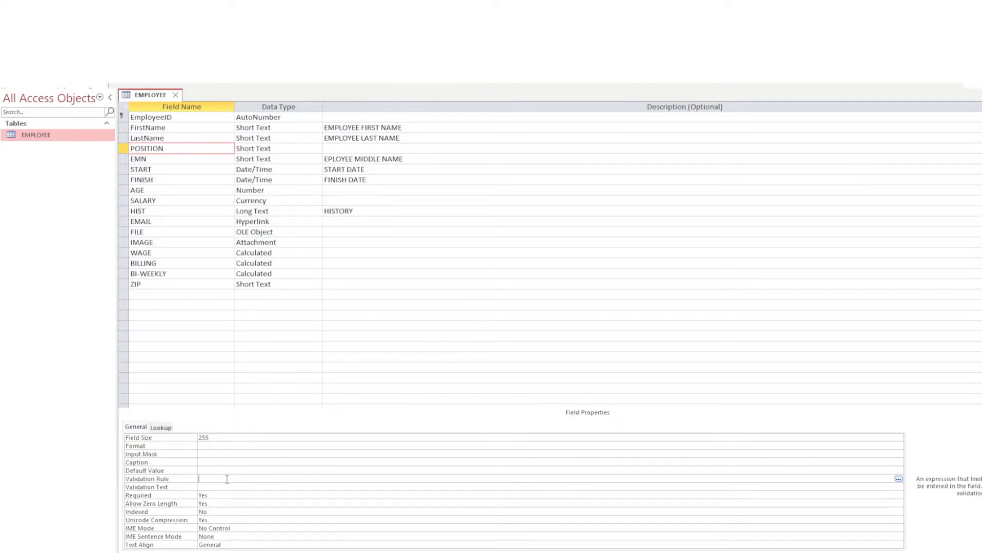
{"action": "left_click", "coordinate": [214, 495]}
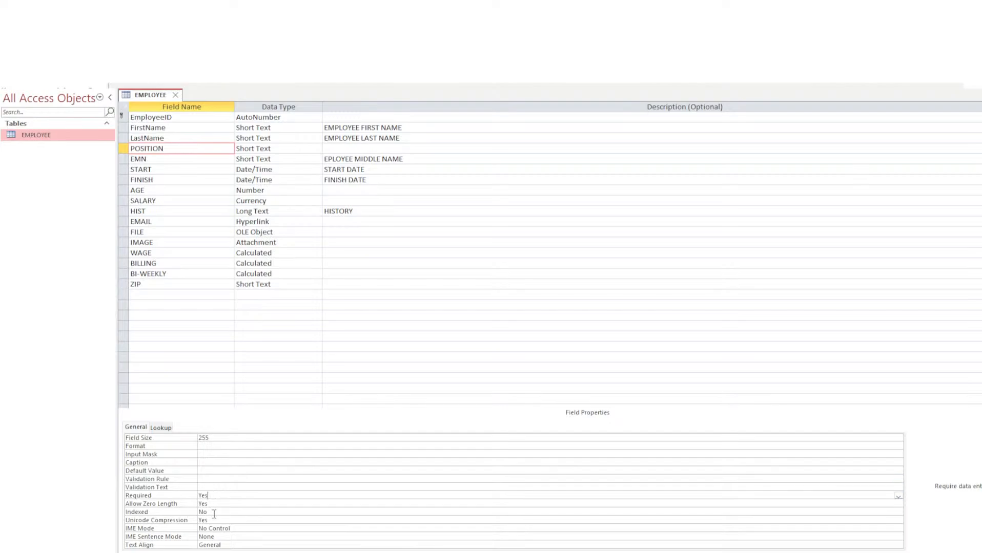
{"action": "left_click", "coordinate": [214, 513]}
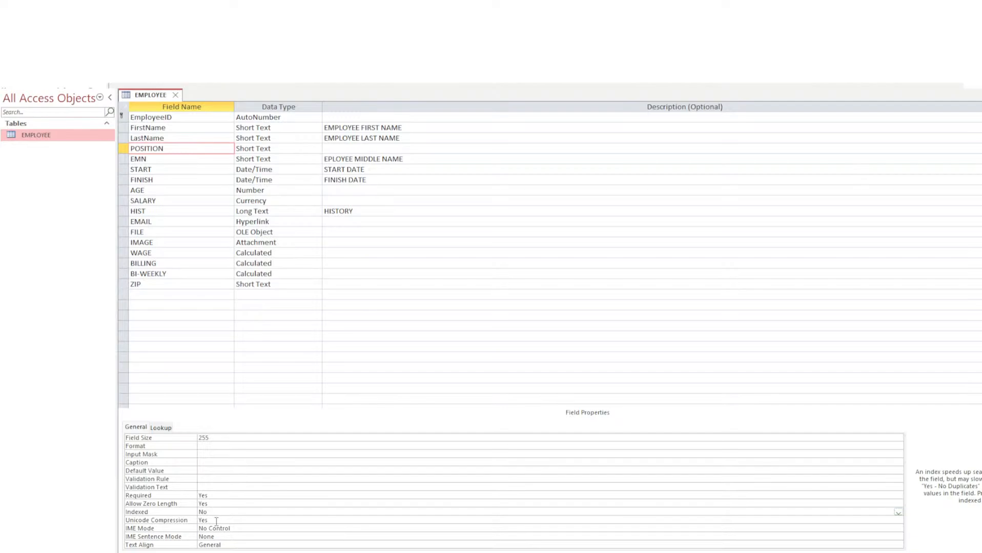
{"action": "left_click", "coordinate": [216, 521]}
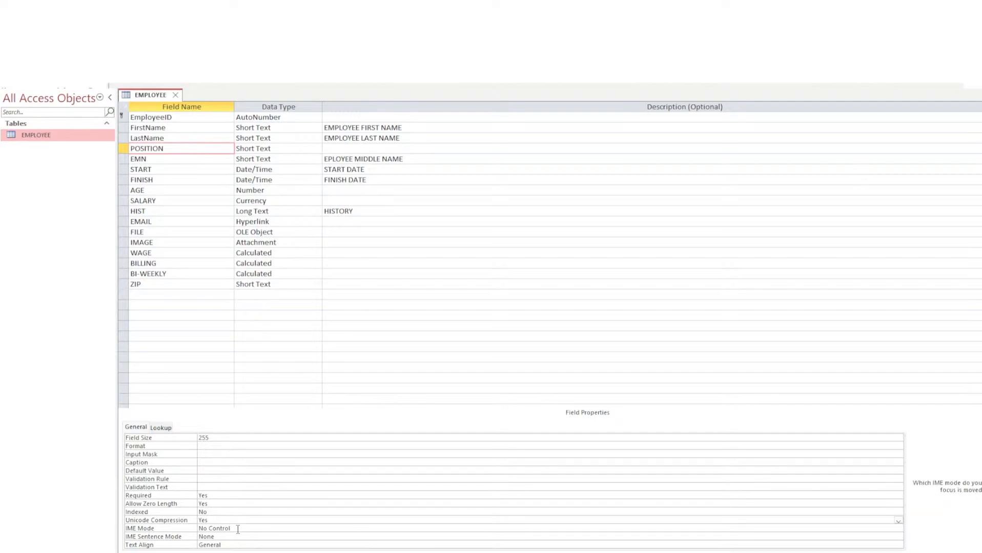
{"action": "left_click", "coordinate": [238, 529]}
{"action": "left_click", "coordinate": [238, 539]}
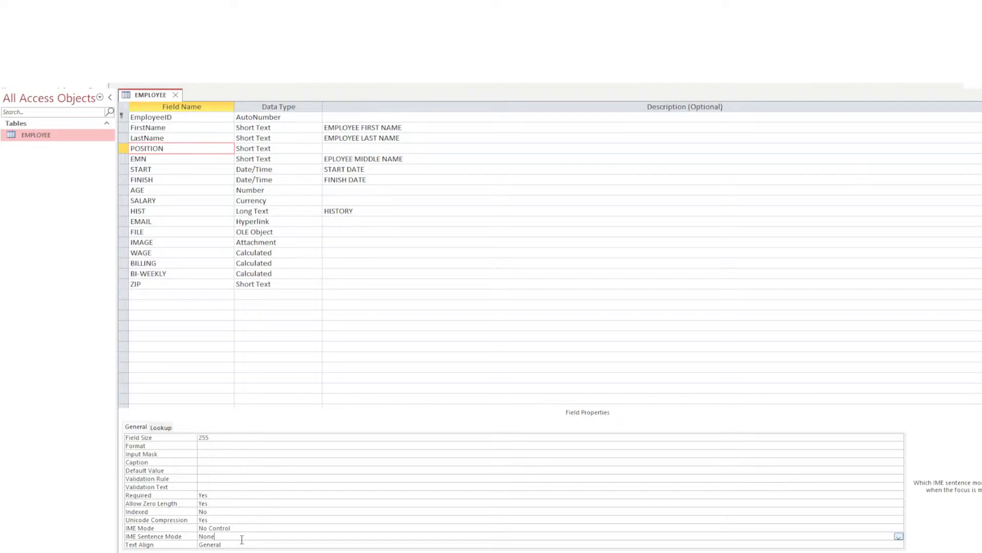
{"action": "left_click", "coordinate": [227, 546]}
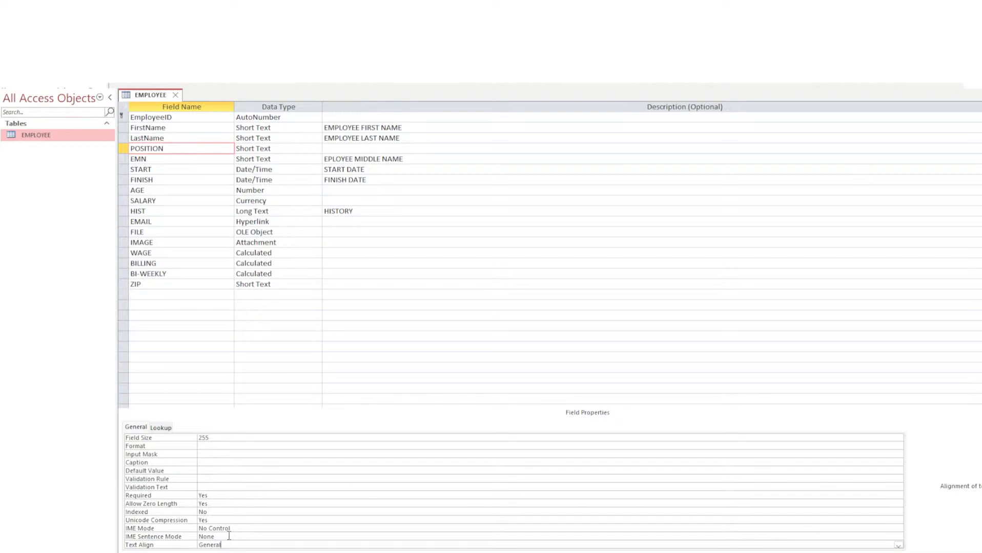
{"action": "left_click", "coordinate": [206, 448]}
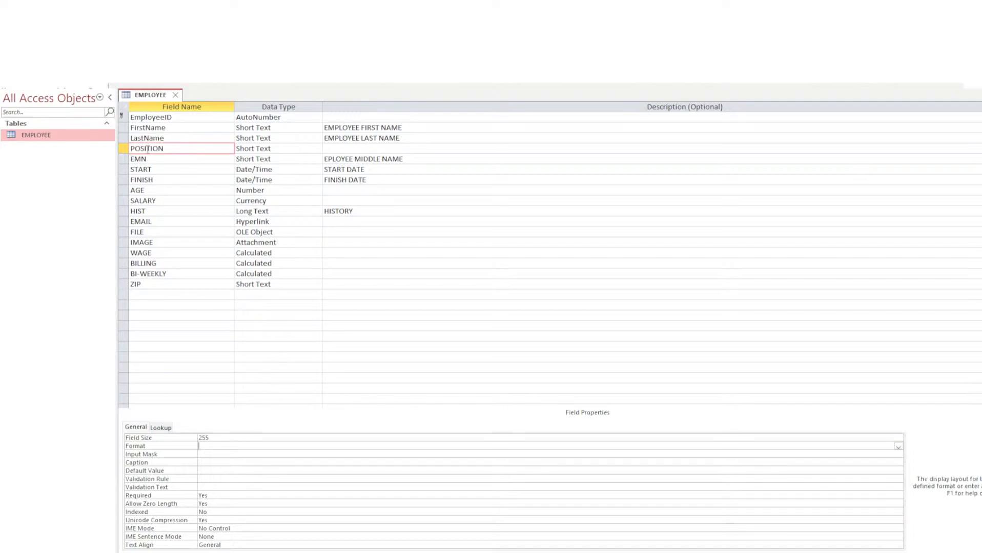
Step through the AGE, LastName, EMN and START fields, ending on START's =Date() default value.
{"action": "left_click", "coordinate": [158, 190]}
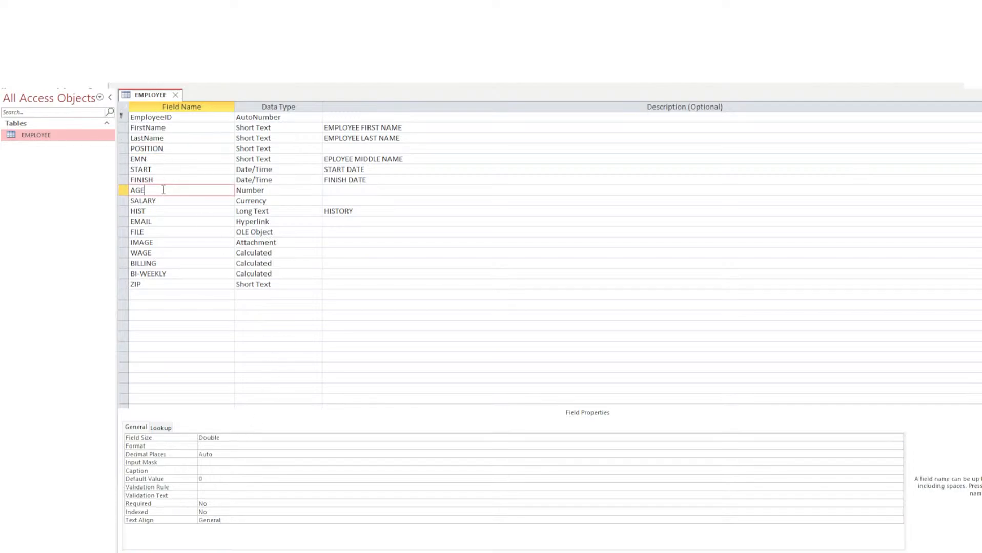
{"action": "left_click", "coordinate": [153, 137]}
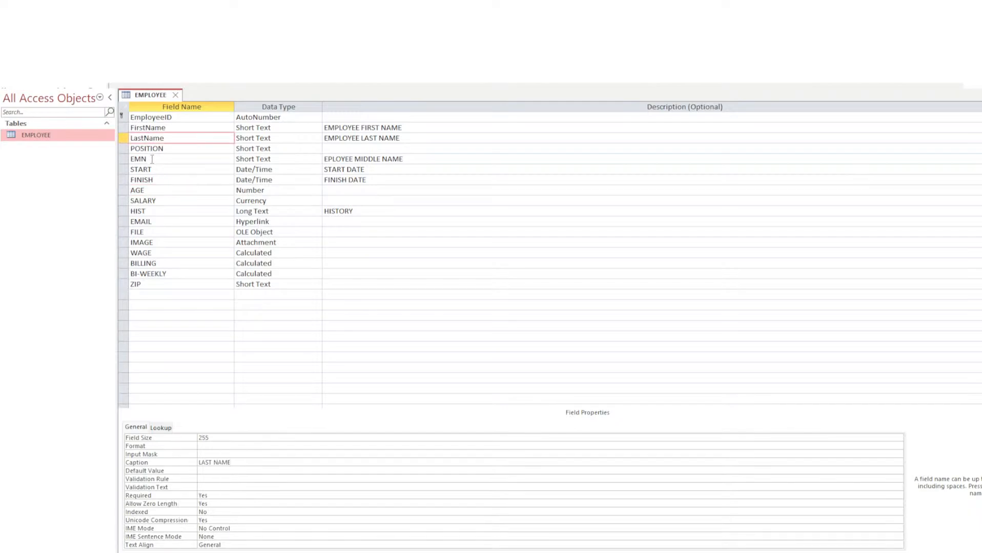
{"action": "left_click", "coordinate": [151, 159]}
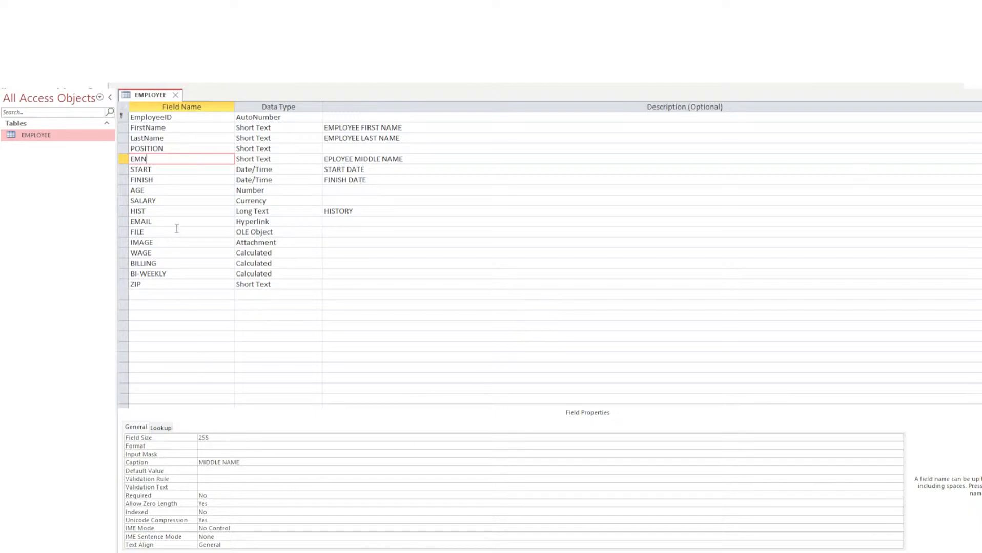
{"action": "left_click", "coordinate": [169, 170]}
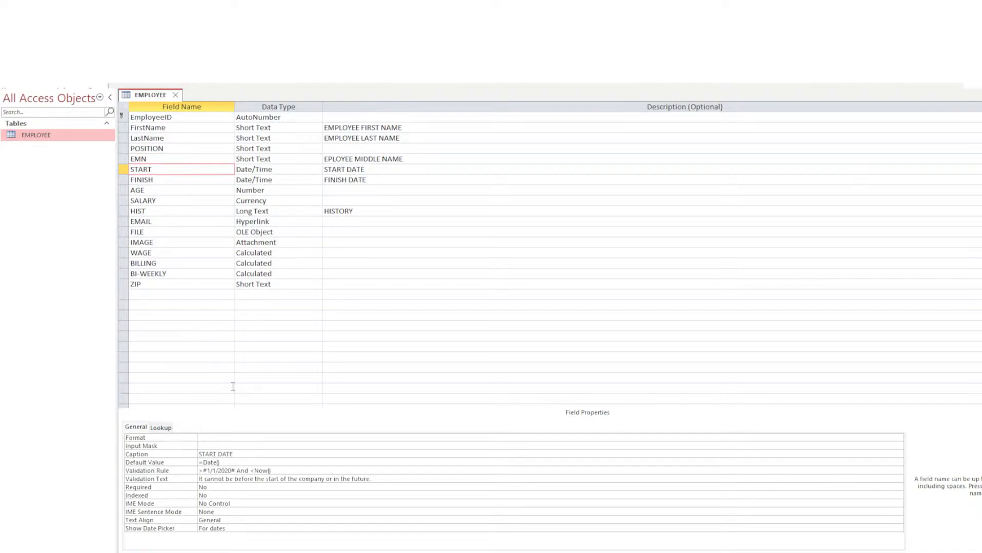
{"action": "left_click", "coordinate": [234, 463]}
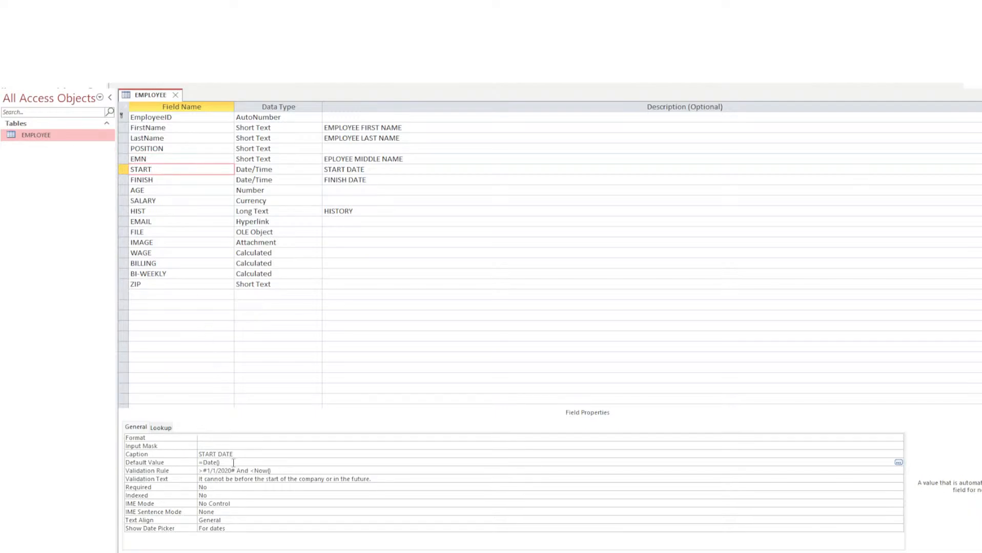
Delete '*(365.25*21)' from FINISH's default value, leaving plain Date(), and switch to Datasheet View.
{"action": "left_click", "coordinate": [179, 180]}
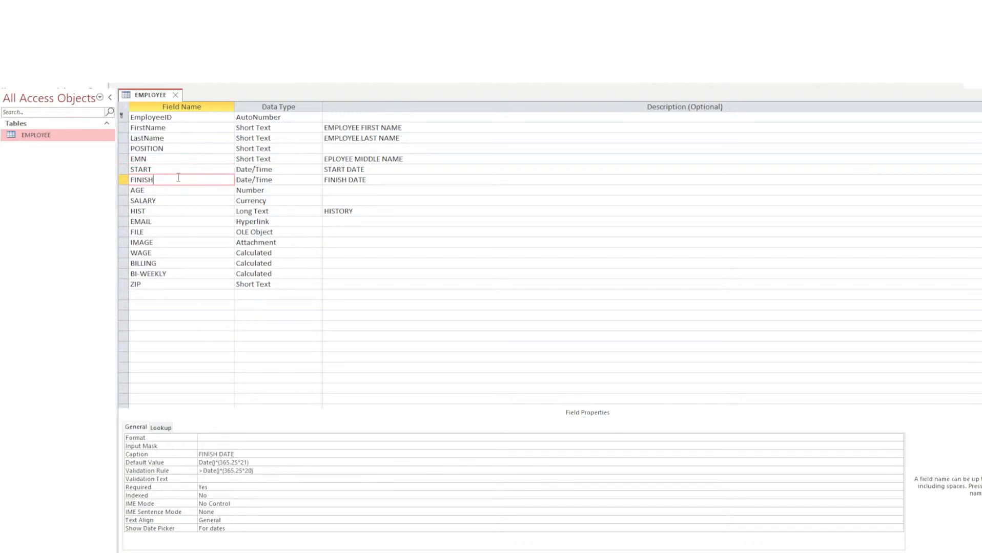
{"action": "left_click", "coordinate": [261, 463]}
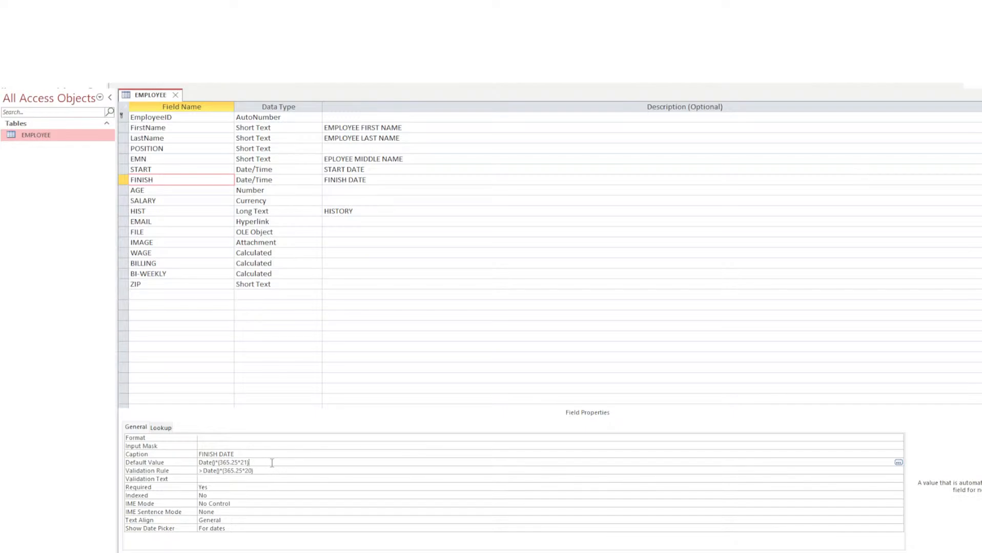
{"action": "left_click_drag", "start_coordinate": [250, 463], "coordinate": [215, 462]}
{"action": "key", "text": "Delete"}
{"action": "key", "text": "Down"}
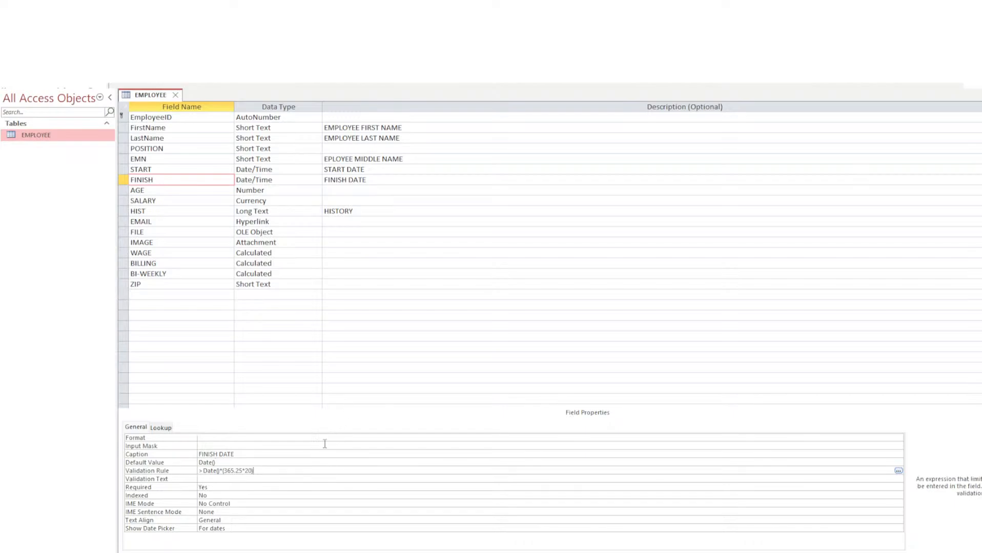
{"action": "left_click", "coordinate": [19, 50]}
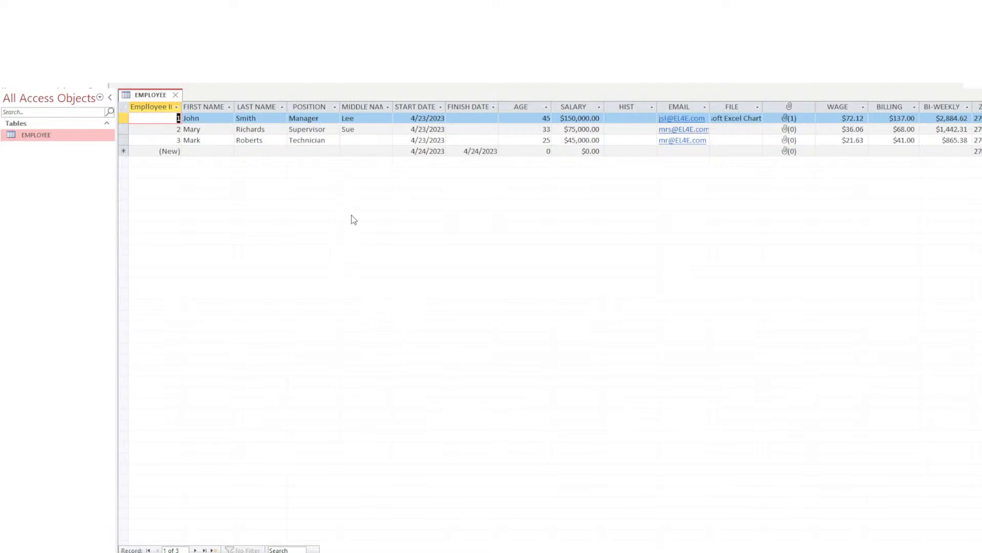
Check the third employee record's MIDDLE NAME and AGE values.
{"action": "left_click", "coordinate": [358, 140]}
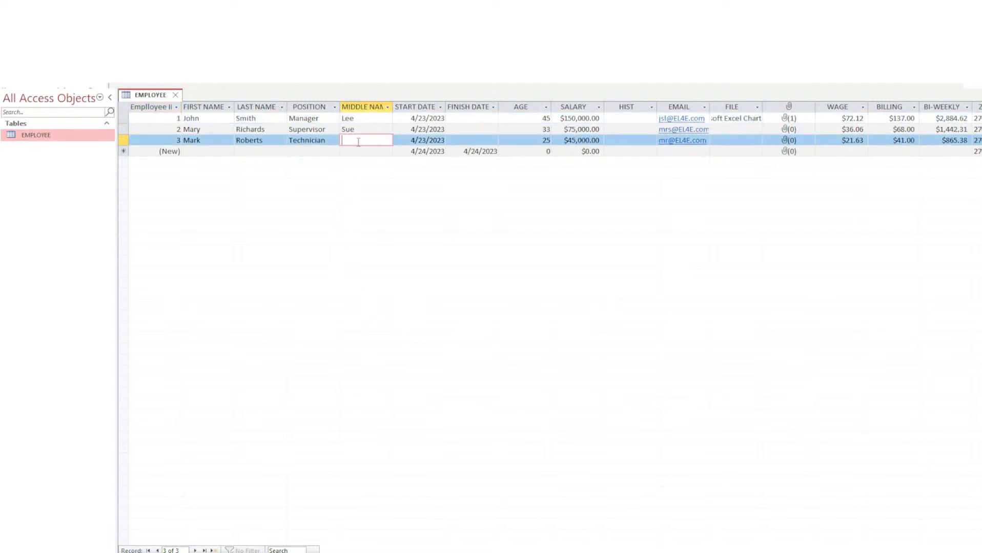
{"action": "left_click", "coordinate": [517, 140]}
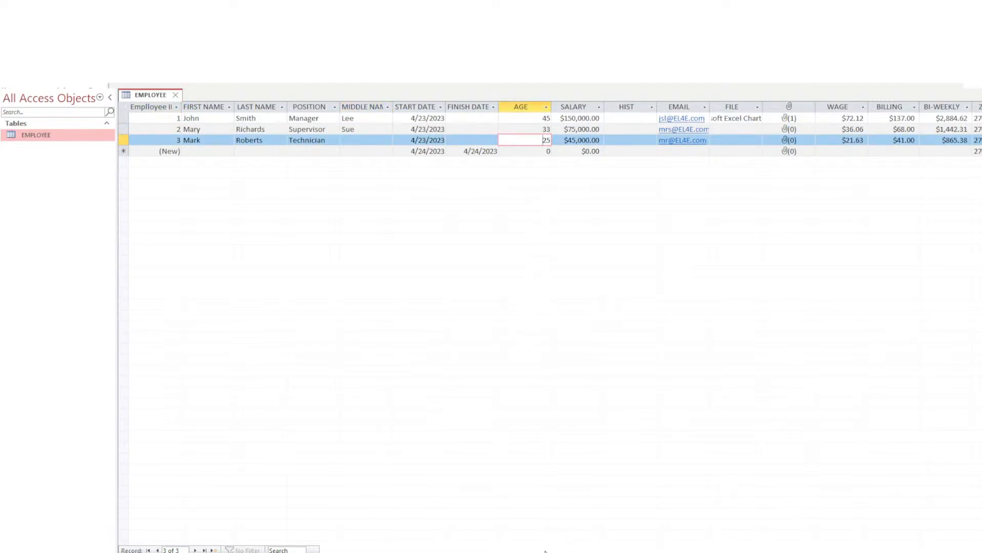
{"action": "left_click_drag", "start_coordinate": [561, 551], "coordinate": [539, 546]}
Start a new employee record with a first name, last name and the position Associate.
{"action": "left_click", "coordinate": [203, 151]}
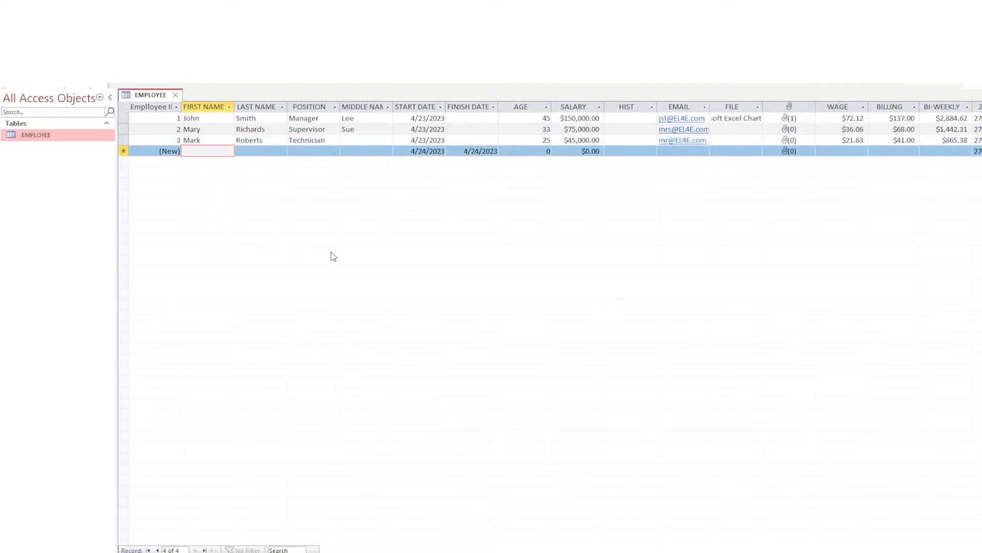
{"action": "type", "text": "Jane"}
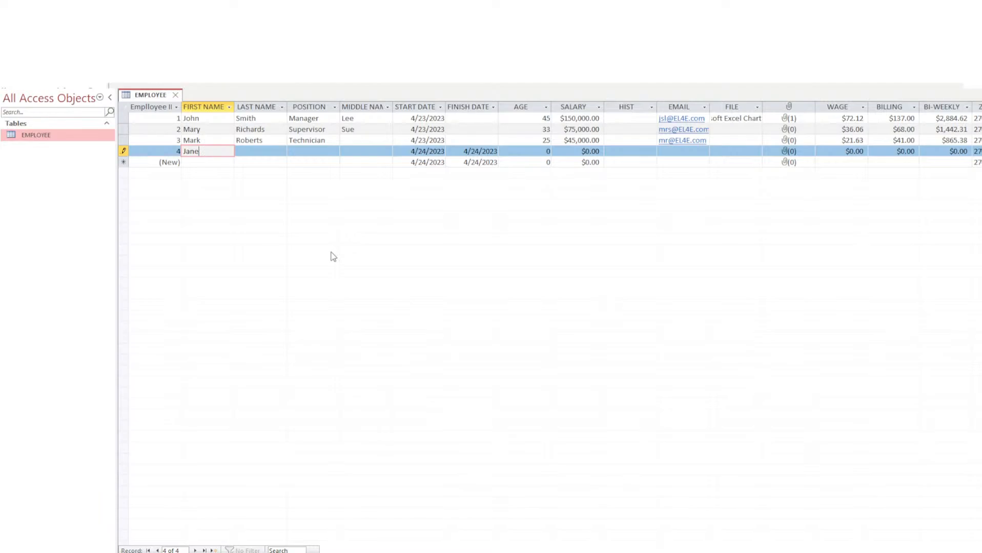
{"action": "key", "text": "Tab"}
{"action": "type", "text": "D"}
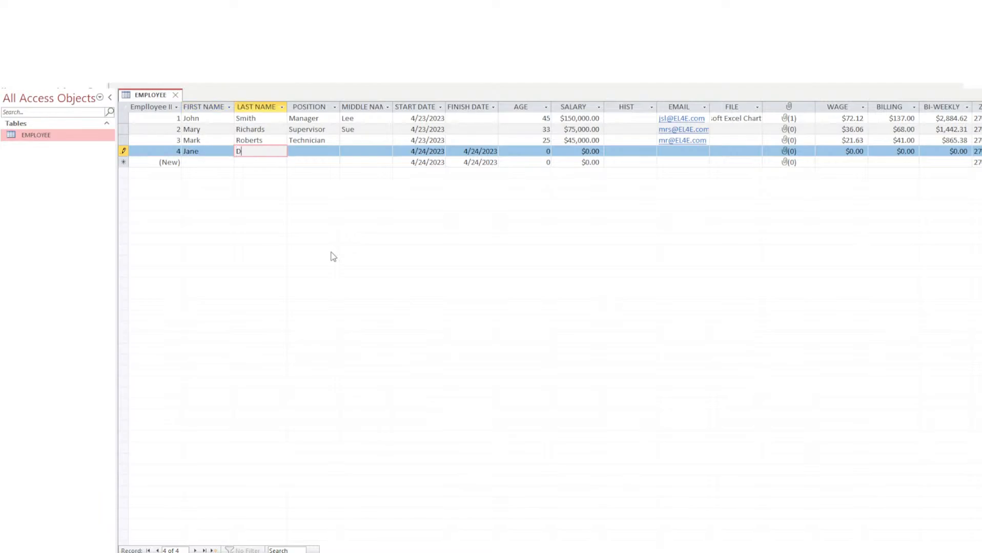
{"action": "type", "text": "oe"}
{"action": "key", "text": "Tab"}
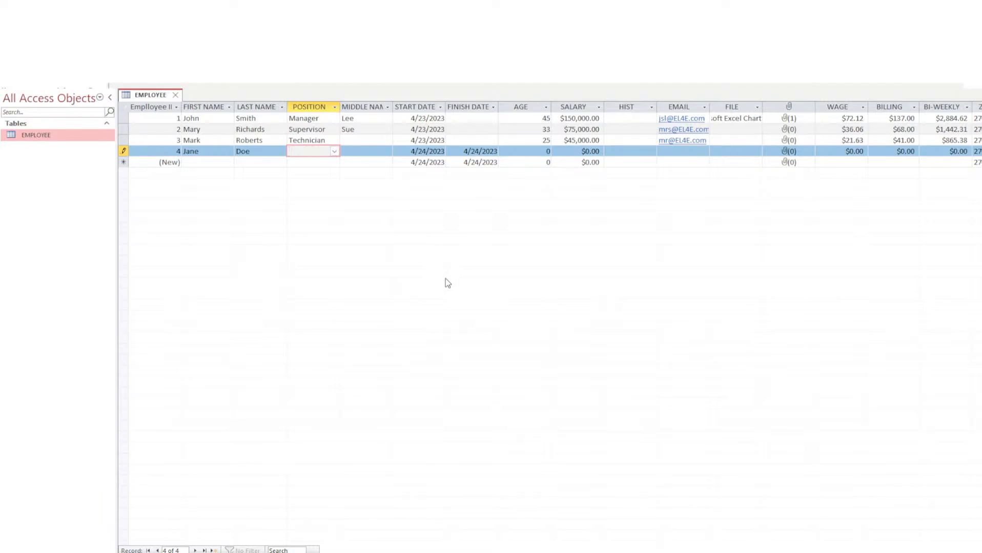
{"action": "type", "text": "Acc"}
{"action": "key", "text": "BackSpace"}
{"action": "key", "text": "BackSpace"}
{"action": "type", "text": "ssociate"}
{"action": "key", "text": "Tab"}
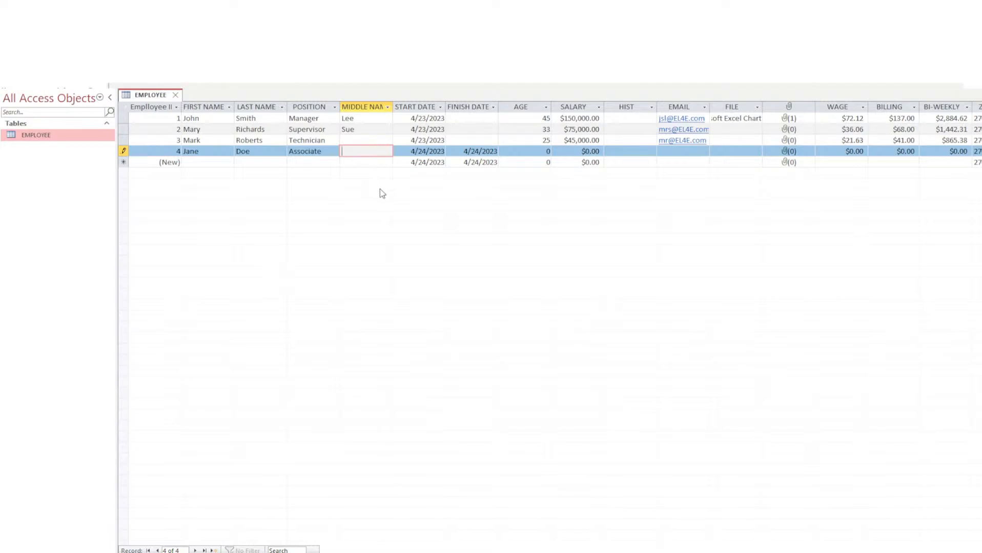
Replace record 4's finish date of 4/24/2023 with 9/13/2023.
{"action": "key", "text": "Tab"}
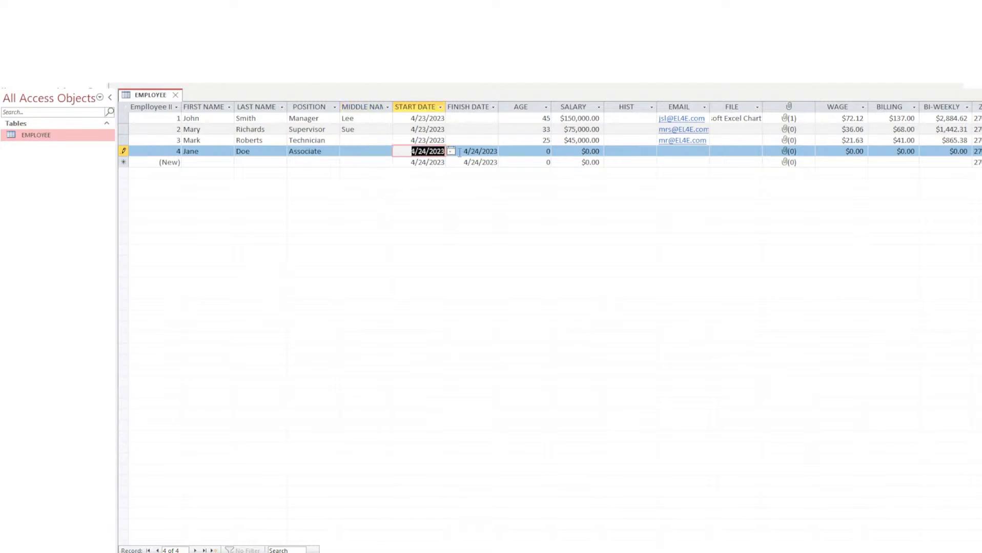
{"action": "double_click", "coordinate": [474, 151]}
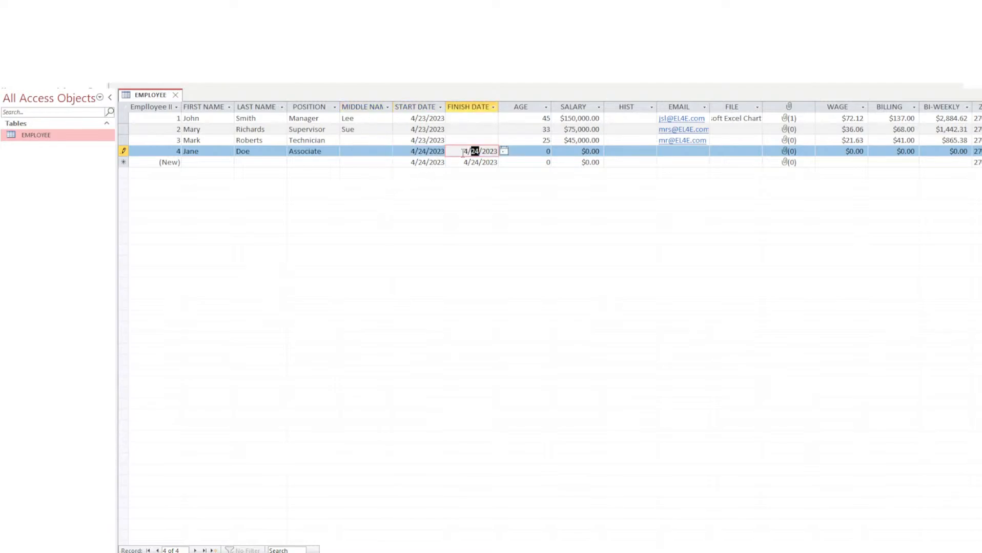
{"action": "left_click", "coordinate": [462, 152]}
{"action": "left_click_drag", "start_coordinate": [457, 153], "coordinate": [553, 155]}
{"action": "key", "text": "Delete"}
{"action": "type", "text": "9/13/2023"}
Try other finish dates on record 4, picking April 21 and altering the year digits.
{"action": "left_click", "coordinate": [476, 209]}
{"action": "left_click", "coordinate": [486, 153]}
{"action": "left_click_drag", "start_coordinate": [490, 152], "coordinate": [497, 151]}
{"action": "double_click", "coordinate": [494, 152]}
{"action": "left_click", "coordinate": [492, 151]}
{"action": "type", "text": "4"}
{"action": "left_click", "coordinate": [520, 323]}
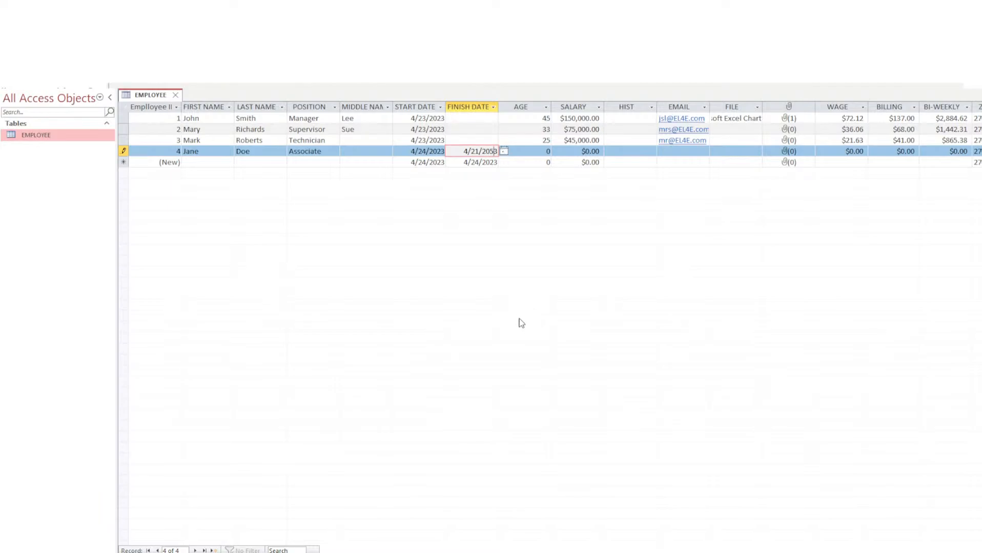
{"action": "left_click", "coordinate": [495, 153]}
{"action": "left_click_drag", "start_coordinate": [494, 152], "coordinate": [491, 153]}
{"action": "type", "text": "7"}
Cancel the unsaved fourth record and save FINISH's validation rule as <Date()*(365.25*20).
{"action": "key", "text": "Escape"}
{"action": "key", "text": "Escape"}
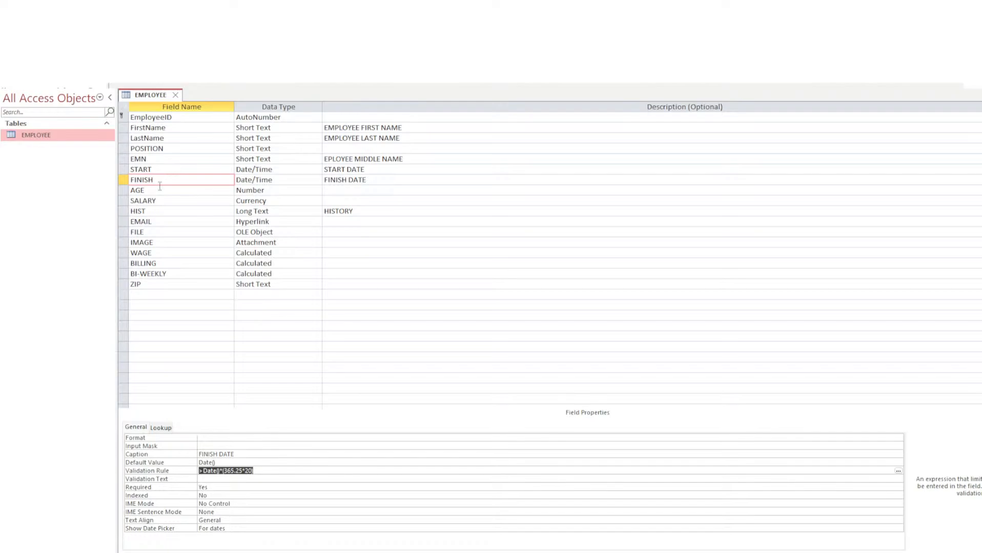
{"action": "left_click", "coordinate": [240, 479]}
{"action": "double_click", "coordinate": [234, 470]}
{"action": "key", "text": "ctrl+s"}
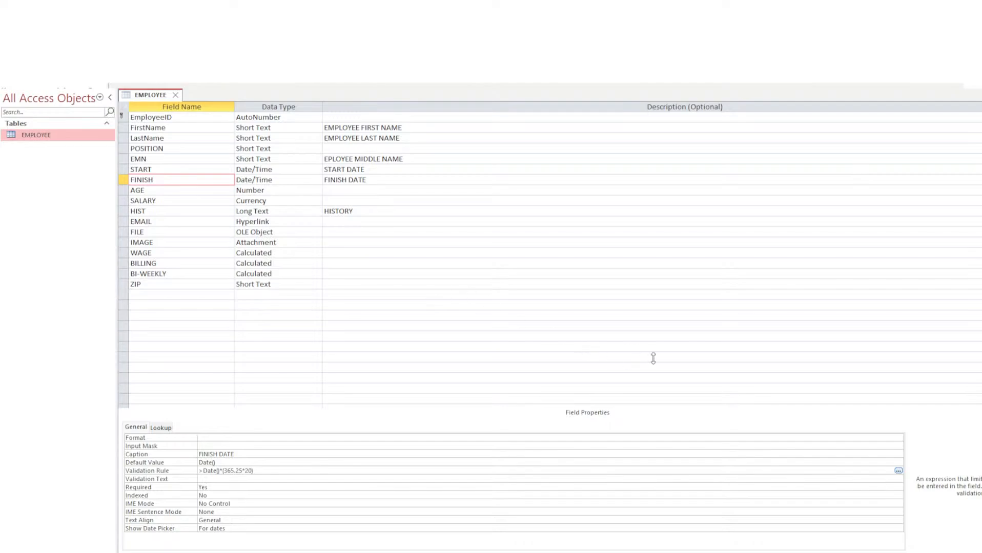
{"action": "left_click", "coordinate": [675, 348]}
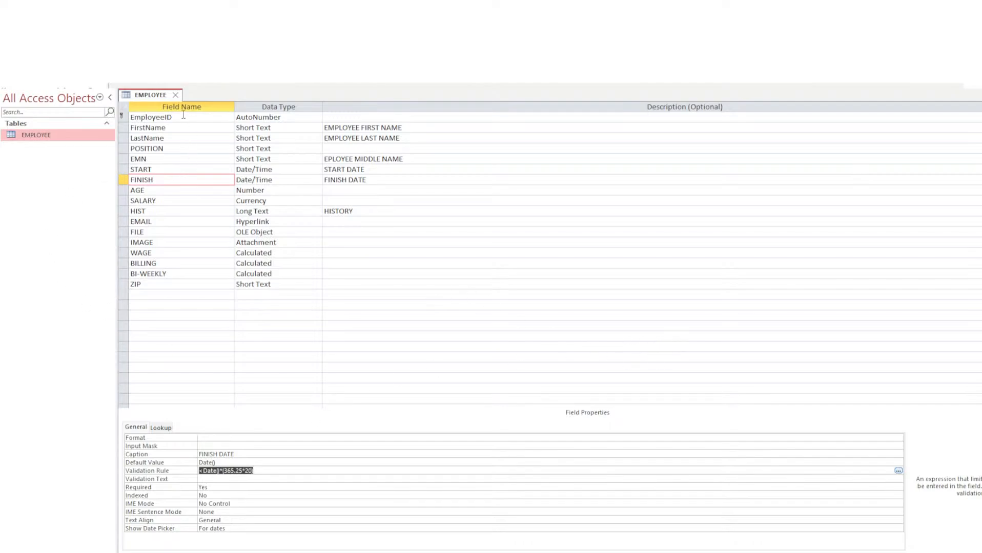
In Datasheet View, set record 3's finish date to 4/5/2035, adjusting the year digits.
{"action": "right_click", "coordinate": [151, 94]}
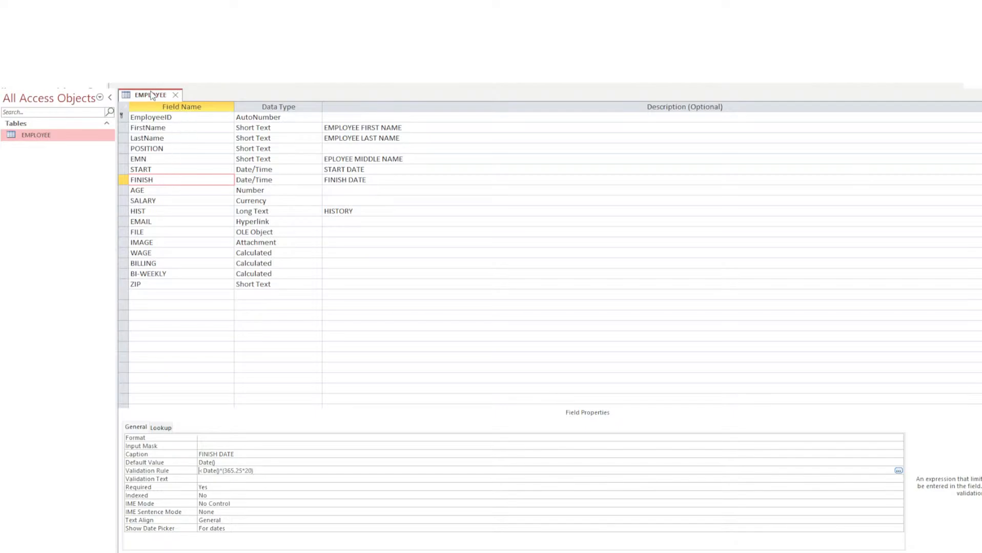
{"action": "left_click", "coordinate": [185, 166]}
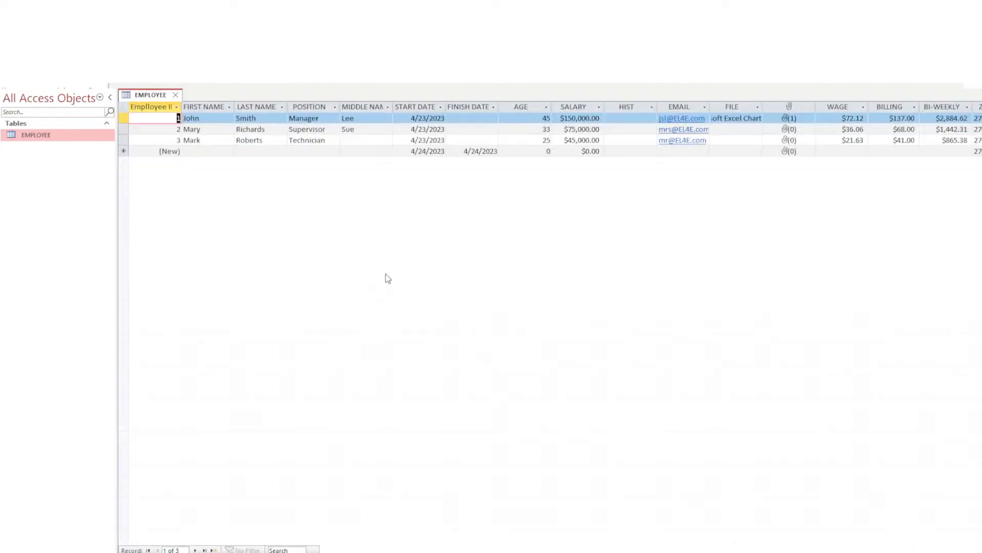
{"action": "left_click", "coordinate": [463, 141]}
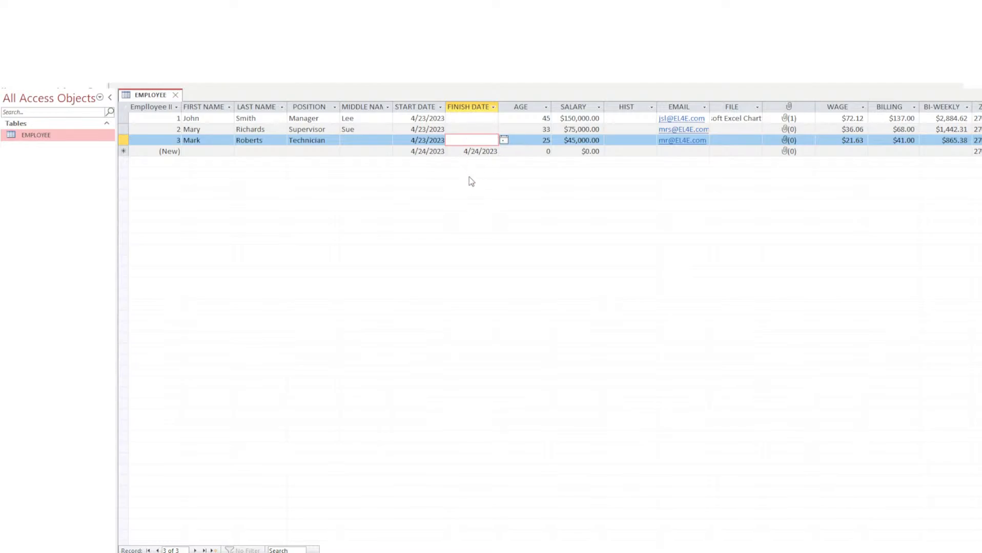
{"action": "type", "text": "4/5/2023"}
{"action": "left_click_drag", "start_coordinate": [490, 140], "coordinate": [498, 139]}
{"action": "type", "text": "45"}
{"action": "key", "text": "Tab"}
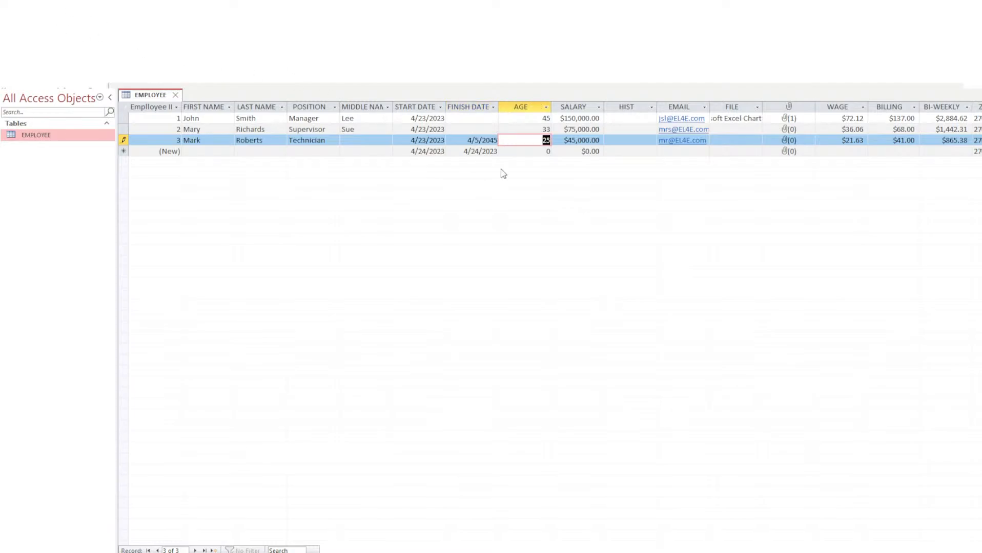
{"action": "left_click", "coordinate": [484, 140]}
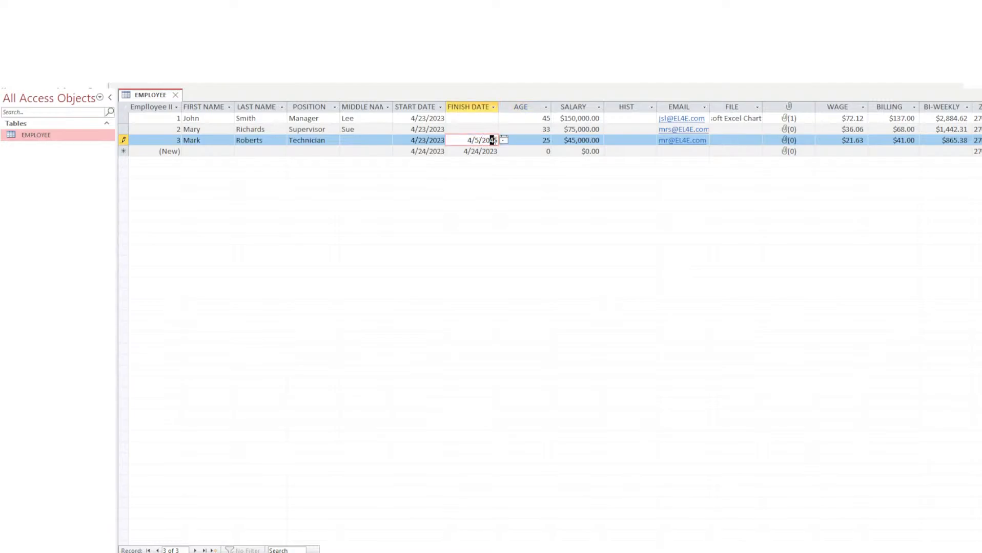
{"action": "key", "text": "BackSpace"}
{"action": "type", "text": "5"}
{"action": "key", "text": "Tab"}
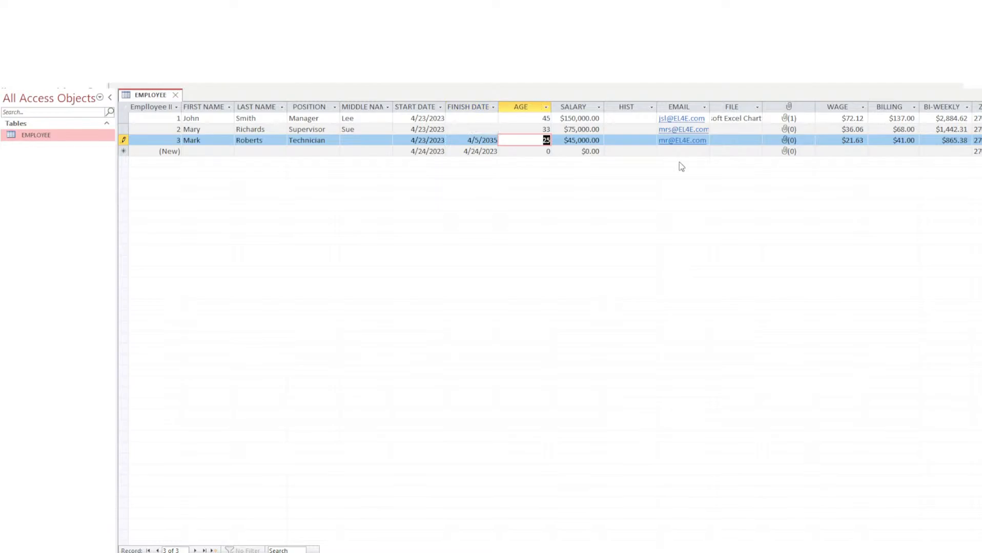
{"action": "key", "text": "Tab"}
{"action": "key", "text": "Tab"}
Re-test record 3's 4/5/2035 finish date against the rule, then return to Design View.
{"action": "left_click", "coordinate": [475, 138]}
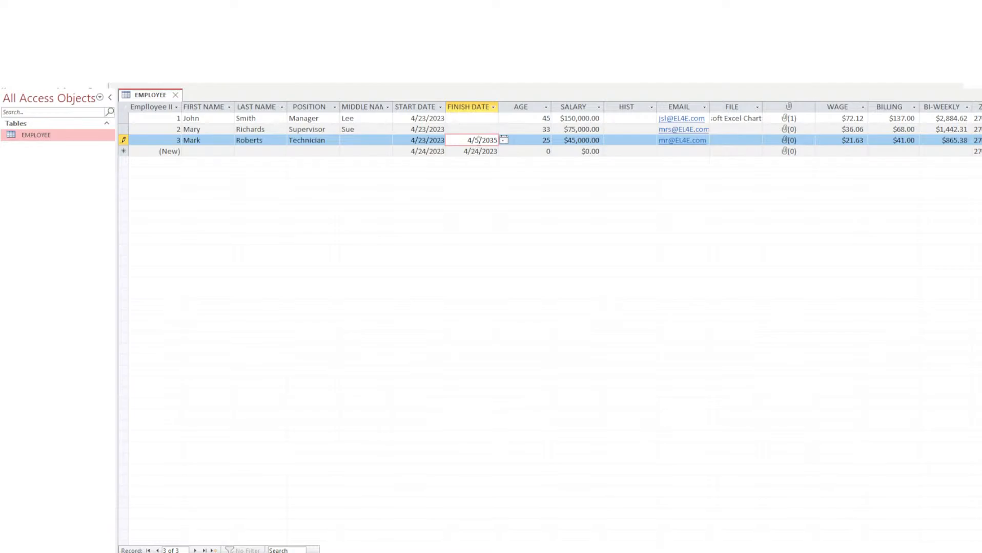
{"action": "left_click", "coordinate": [538, 140]}
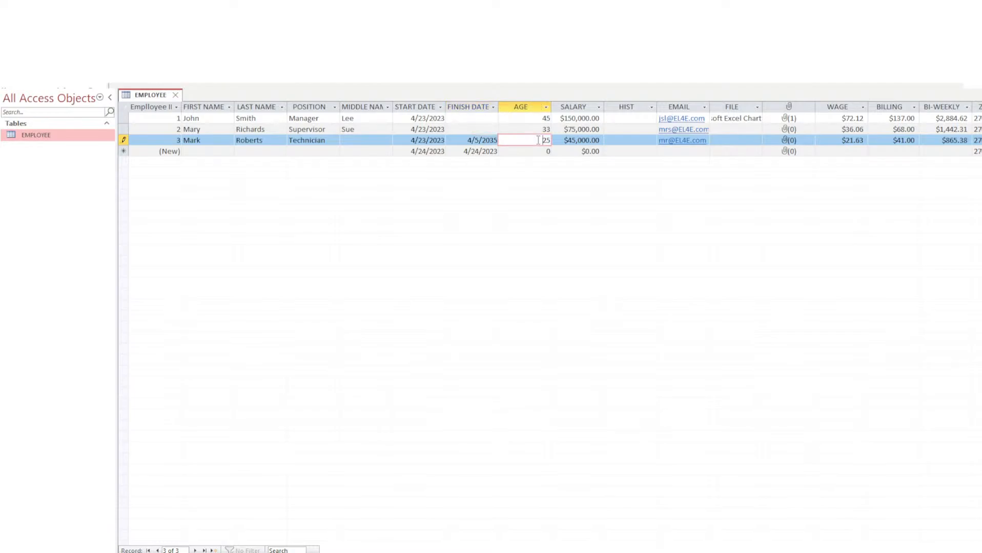
{"action": "left_click", "coordinate": [482, 140]}
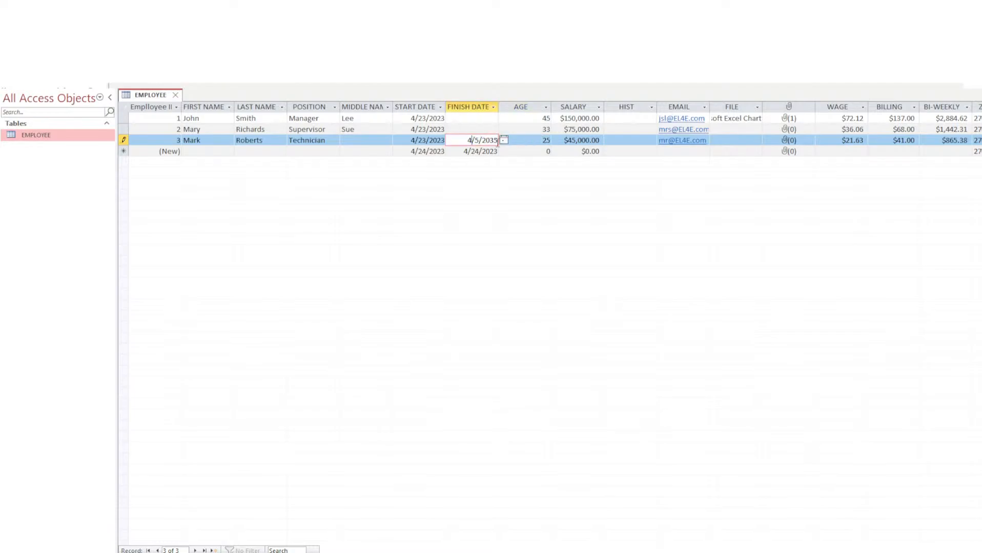
{"action": "key", "text": "Tab"}
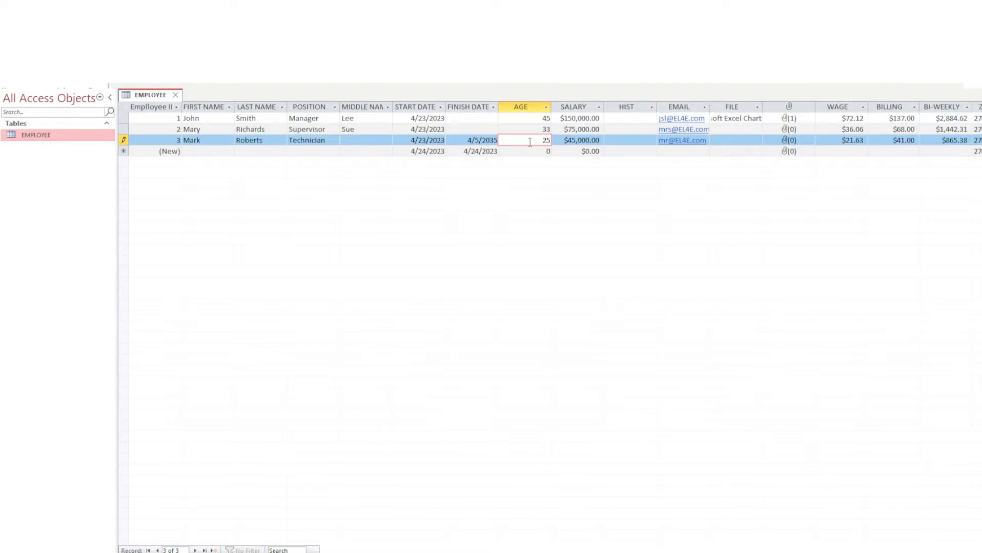
{"action": "double_click", "coordinate": [537, 141]}
{"action": "left_click", "coordinate": [465, 140]}
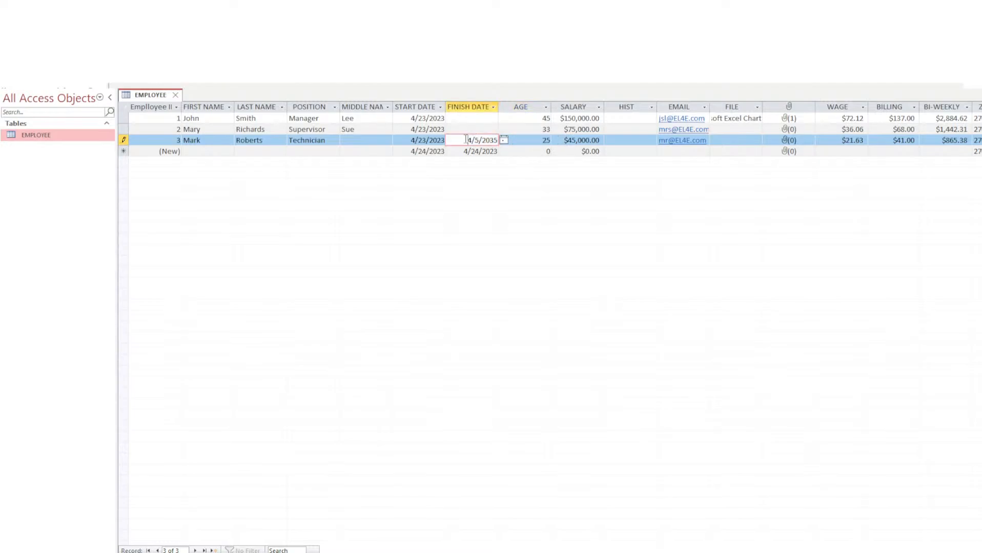
{"action": "double_click", "coordinate": [463, 141]}
{"action": "left_click", "coordinate": [528, 141]}
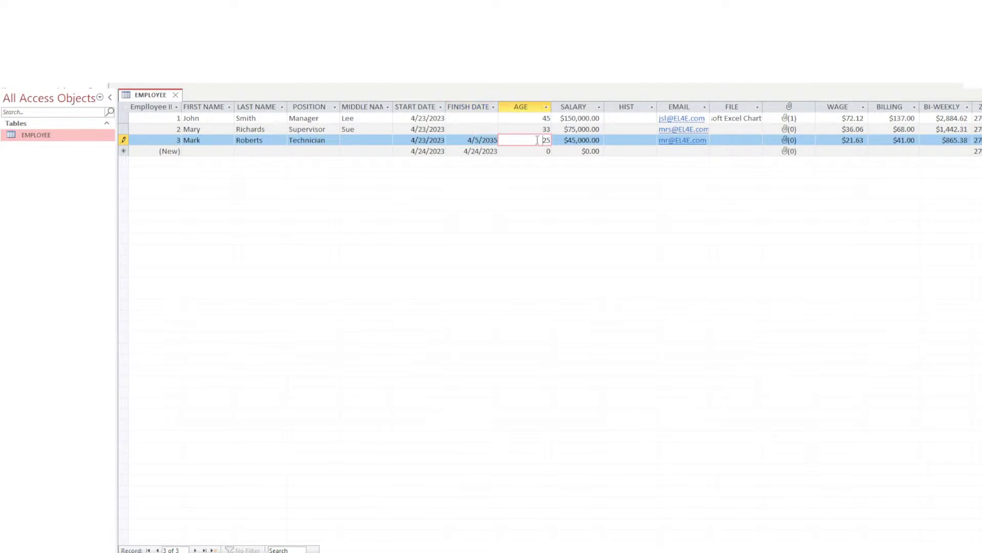
{"action": "left_click", "coordinate": [464, 140]}
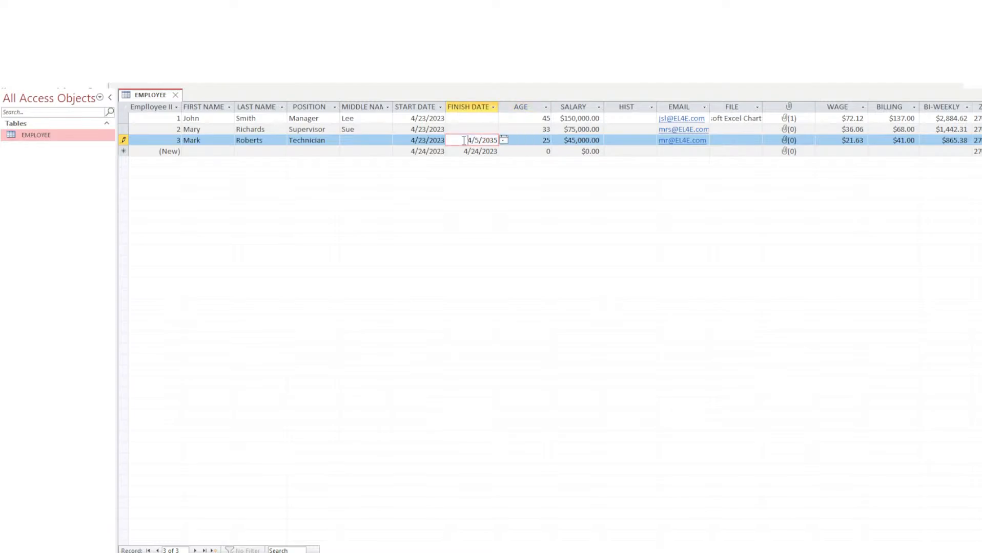
{"action": "double_click", "coordinate": [464, 140]}
{"action": "left_click", "coordinate": [13, 47]}
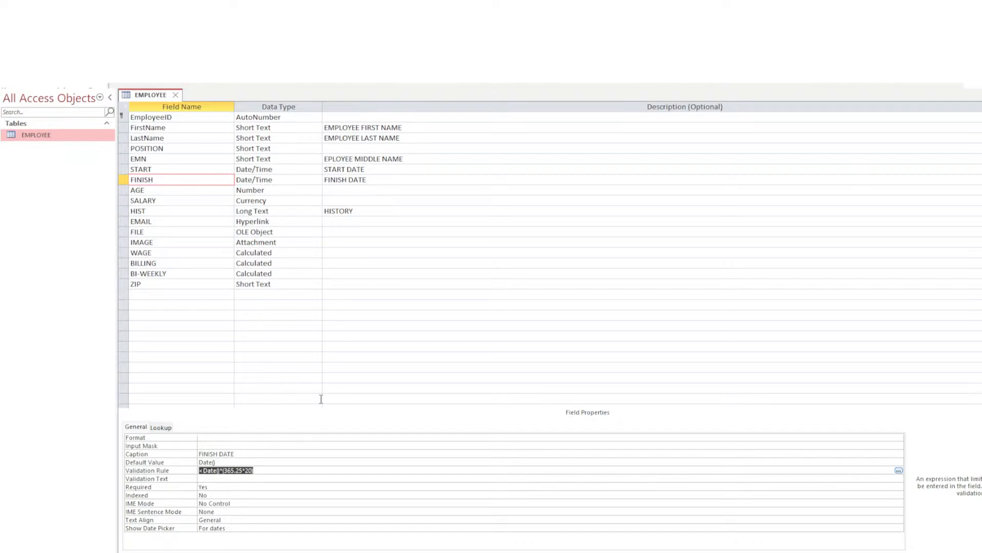
Delete FINISH's validation rule, leaving the Date() default value in place.
{"action": "key", "text": "Delete"}
{"action": "left_click_drag", "start_coordinate": [220, 463], "coordinate": [186, 464]}
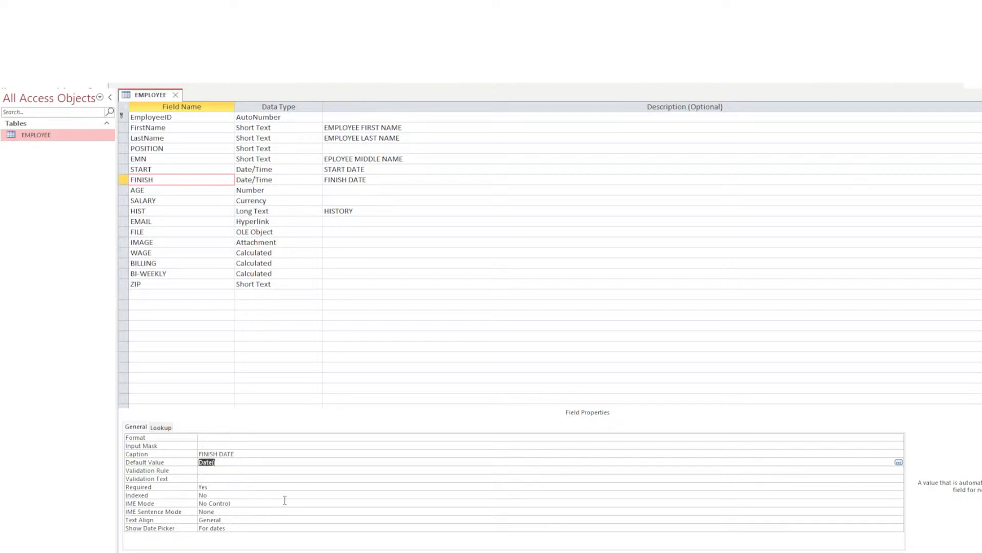
{"action": "left_click", "coordinate": [227, 464]}
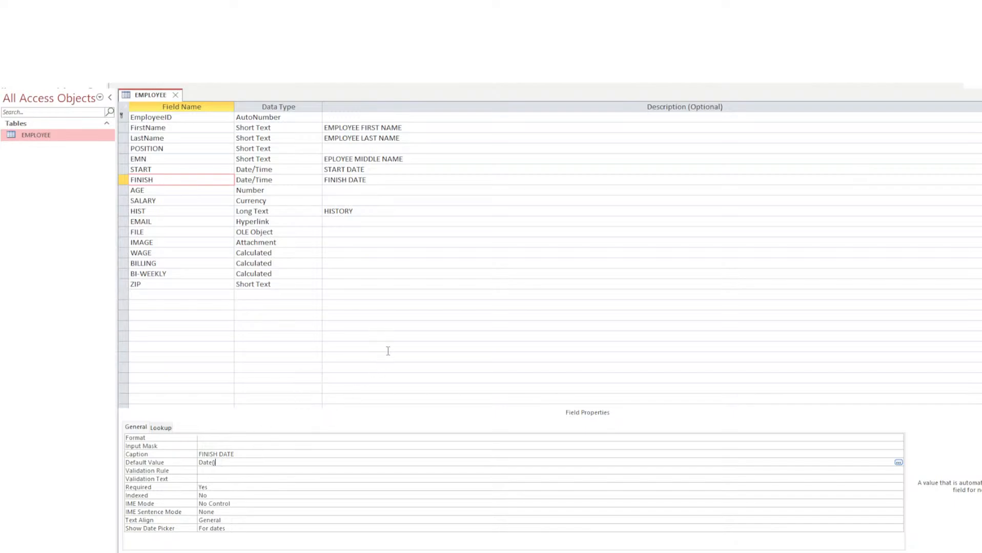
Build FINISH's default value expression Date()+(365*21).
{"action": "type", "text": "+(365"}
{"action": "type", "text": "*20)\\"}
{"action": "key", "text": "BackSpace"}
{"action": "key", "text": "Return"}
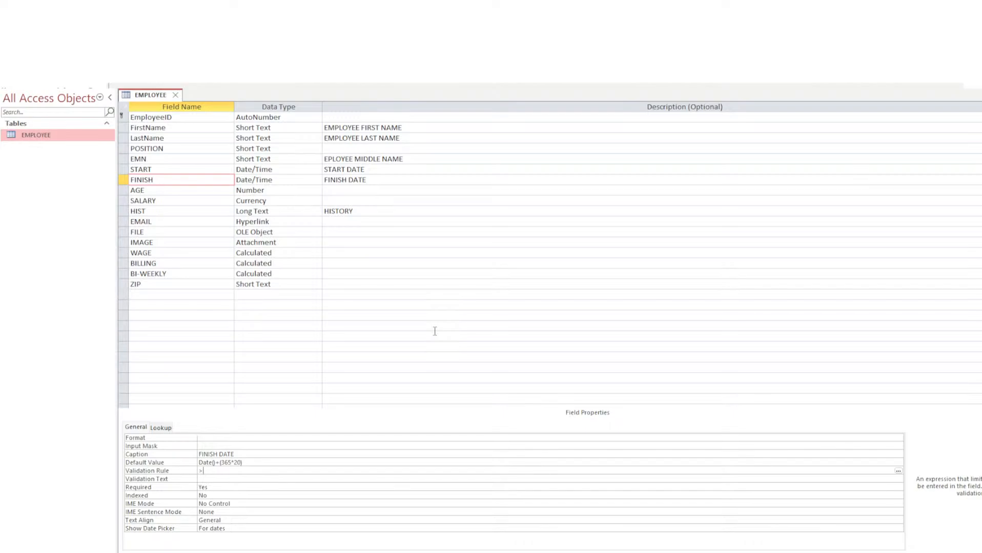
Set FINISH's validation rule to >Date()+(365*20), correcting 21 to 20.
{"action": "type", "text": "Date"}
{"action": "type", "text": "+("}
{"action": "type", "text": "365"}
{"action": "key", "text": "BackSpace"}
{"action": "type", "text": "21"}
{"action": "left_click_drag", "start_coordinate": [245, 471], "coordinate": [244, 472]}
{"action": "type", "text": "0)"}
{"action": "left_click", "coordinate": [239, 463]}
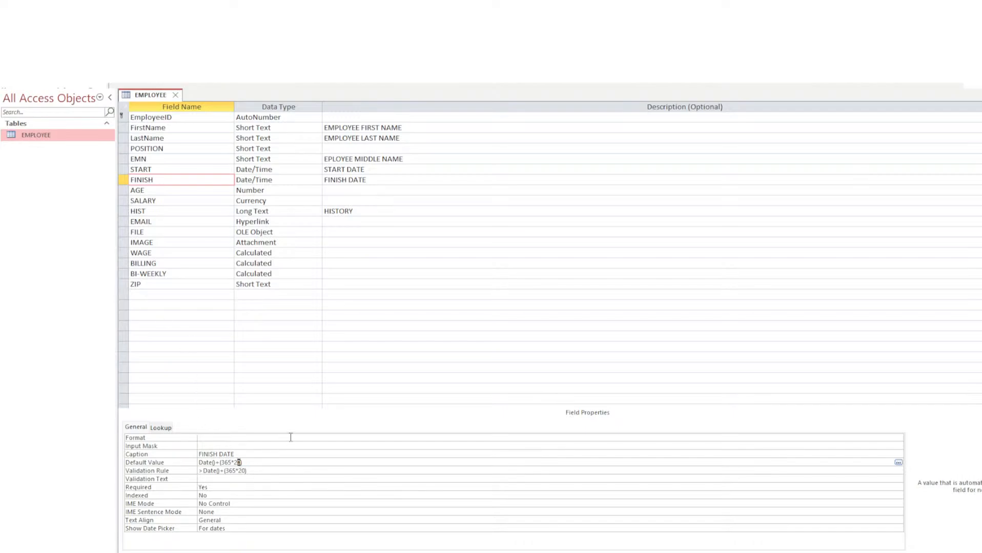
{"action": "left_click", "coordinate": [266, 470]}
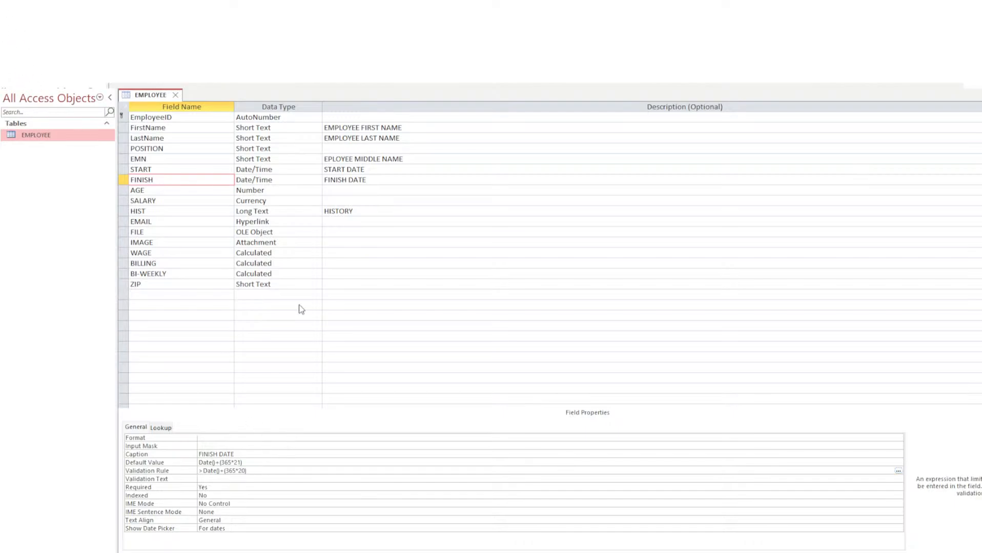
In Datasheet View, go to the third employee record's FINISH DATE.
{"action": "left_click", "coordinate": [484, 333]}
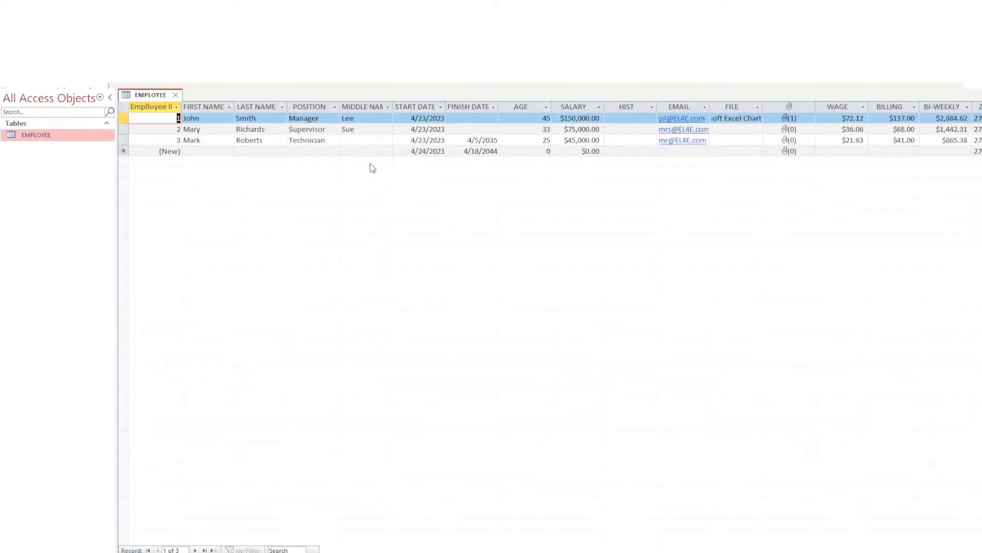
{"action": "left_click", "coordinate": [385, 141]}
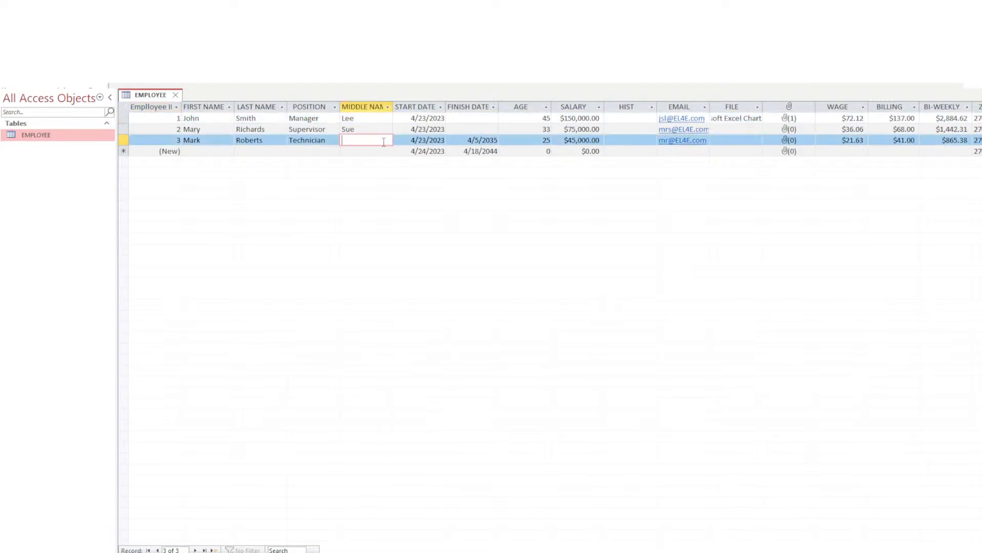
{"action": "left_click", "coordinate": [305, 143]}
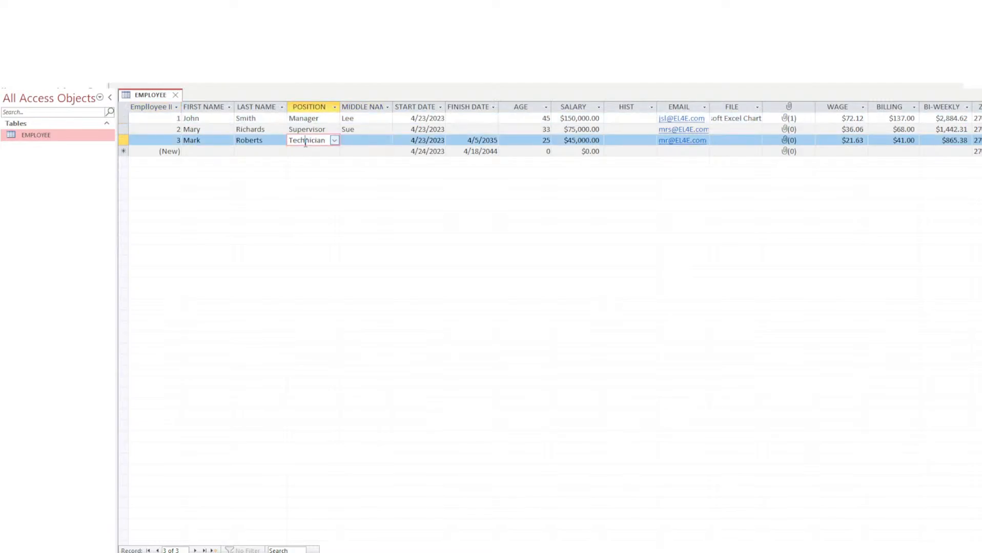
{"action": "left_click", "coordinate": [422, 142]}
{"action": "left_click", "coordinate": [474, 140]}
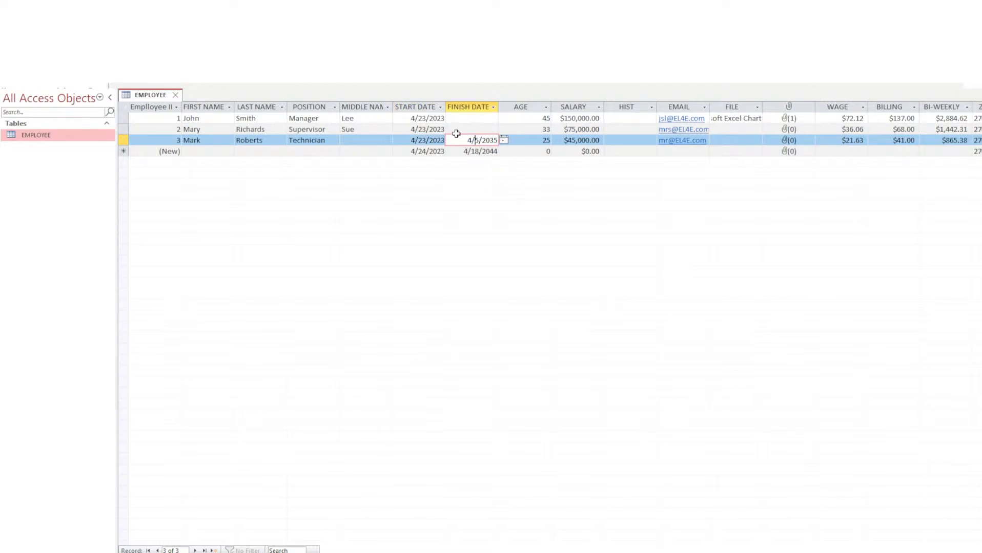
{"action": "key", "text": "Tab"}
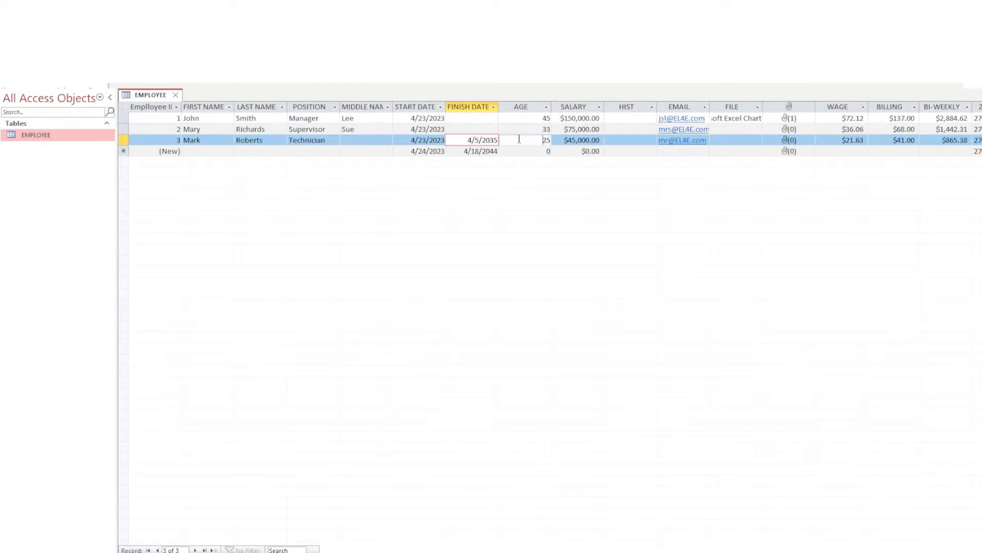
{"action": "left_click", "coordinate": [472, 141]}
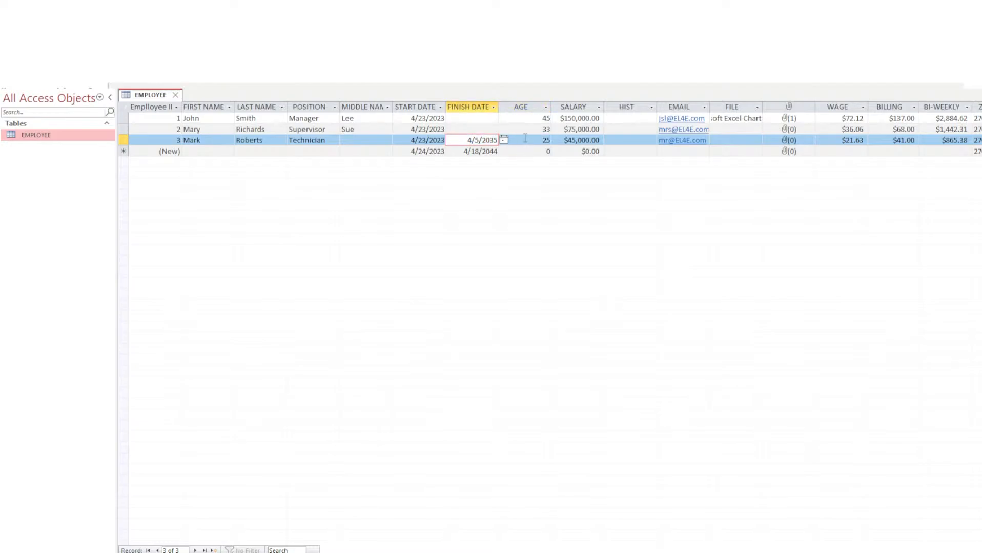
{"action": "left_click", "coordinate": [525, 140]}
{"action": "left_click", "coordinate": [487, 140]}
Try finish dates 4/5/2033 and 4/5/2039 on record 3, dismissing both validation errors.
{"action": "left_click_drag", "start_coordinate": [494, 140], "coordinate": [497, 140]}
{"action": "type", "text": "3"}
{"action": "key", "text": "Return"}
{"action": "left_click", "coordinate": [506, 319]}
{"action": "left_click_drag", "start_coordinate": [497, 140], "coordinate": [495, 141]}
{"action": "type", "text": "9"}
{"action": "key", "text": "Return"}
{"action": "left_click", "coordinate": [522, 318]}
Enter 4/5/2055 as record 3's finish date, then return to Design View.
{"action": "left_click_drag", "start_coordinate": [490, 141], "coordinate": [498, 141]}
{"action": "type", "text": "55"}
{"action": "key", "text": "Tab"}
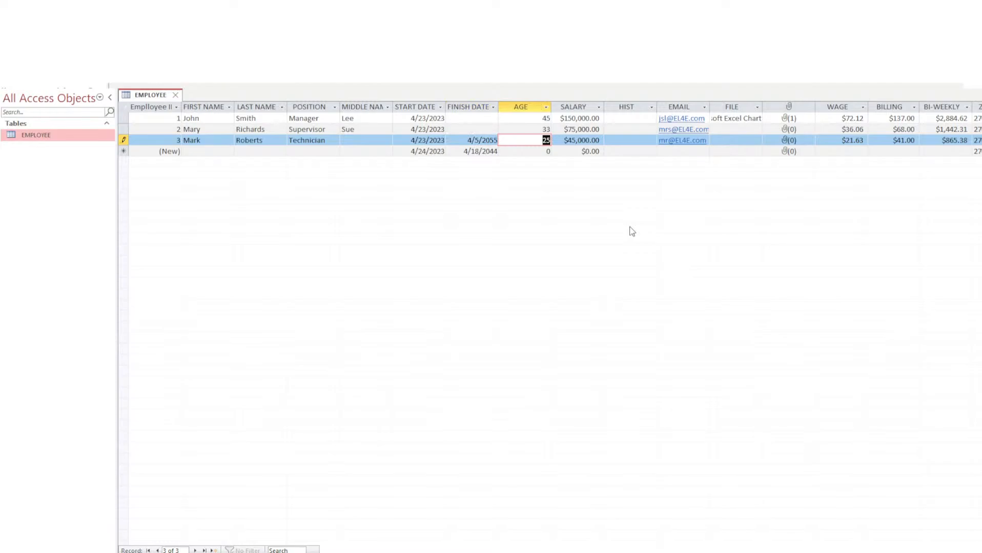
{"action": "left_click", "coordinate": [490, 140]}
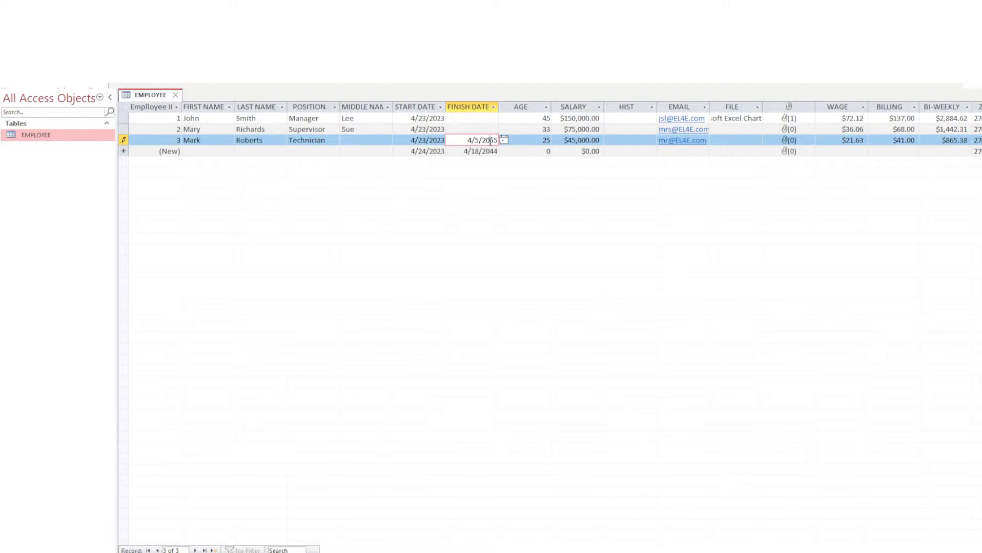
{"action": "left_click_drag", "start_coordinate": [490, 141], "coordinate": [498, 141]}
{"action": "left_click", "coordinate": [522, 141]}
{"action": "left_click", "coordinate": [491, 141]}
{"action": "left_click_drag", "start_coordinate": [489, 139], "coordinate": [498, 140]}
{"action": "left_click", "coordinate": [564, 141]}
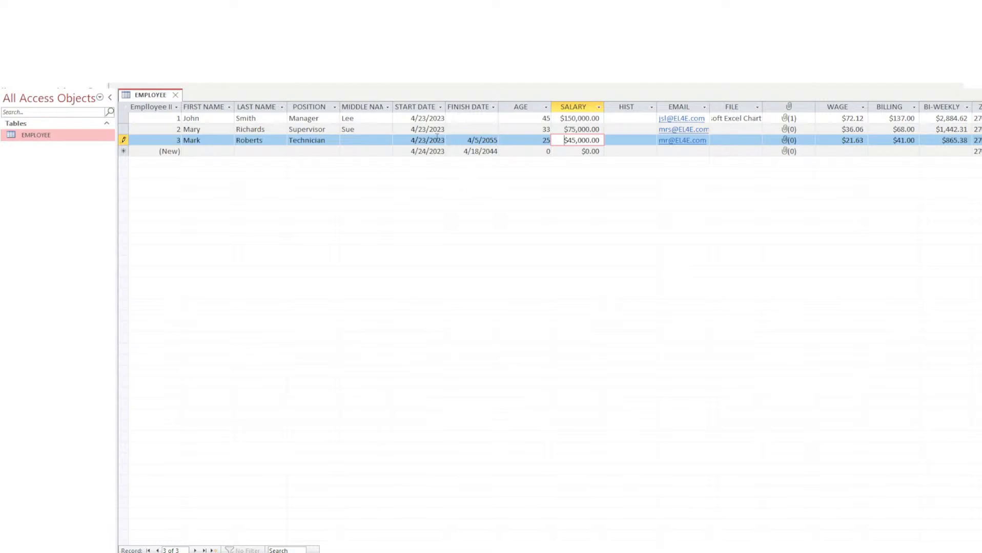
{"action": "left_click", "coordinate": [469, 141]}
{"action": "left_click", "coordinate": [19, 61]}
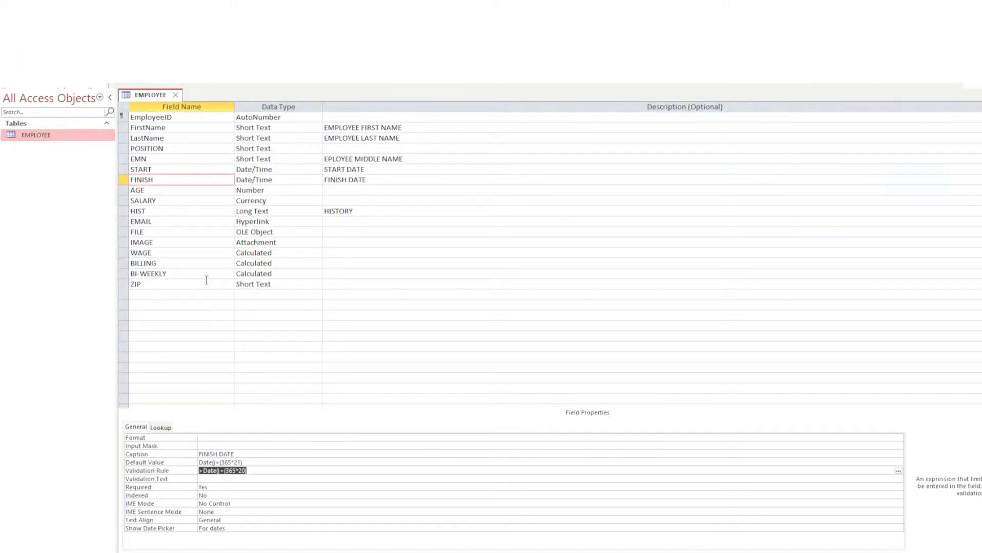
Select the AGE field and review its default value of 0, leaving it unchanged.
{"action": "left_click", "coordinate": [165, 190]}
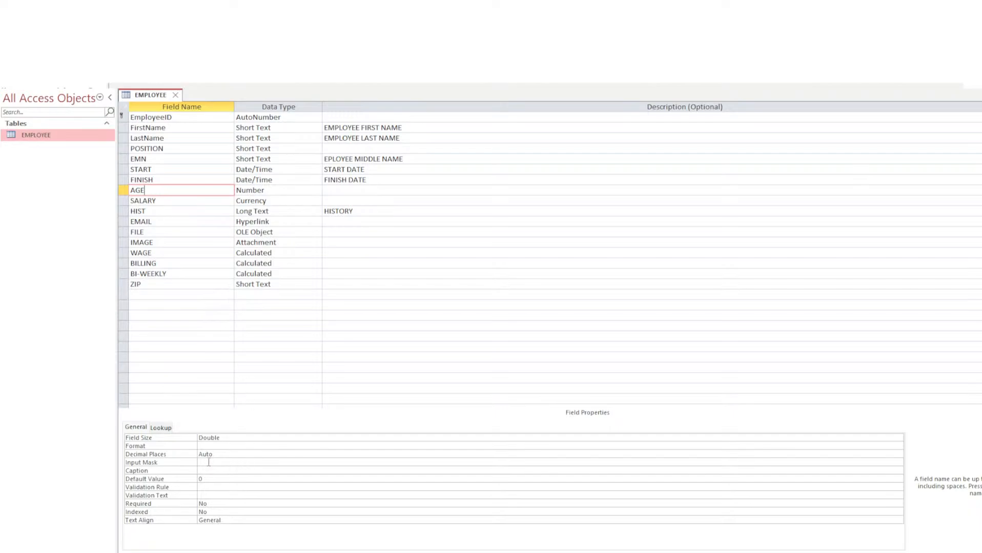
{"action": "left_click", "coordinate": [209, 479]}
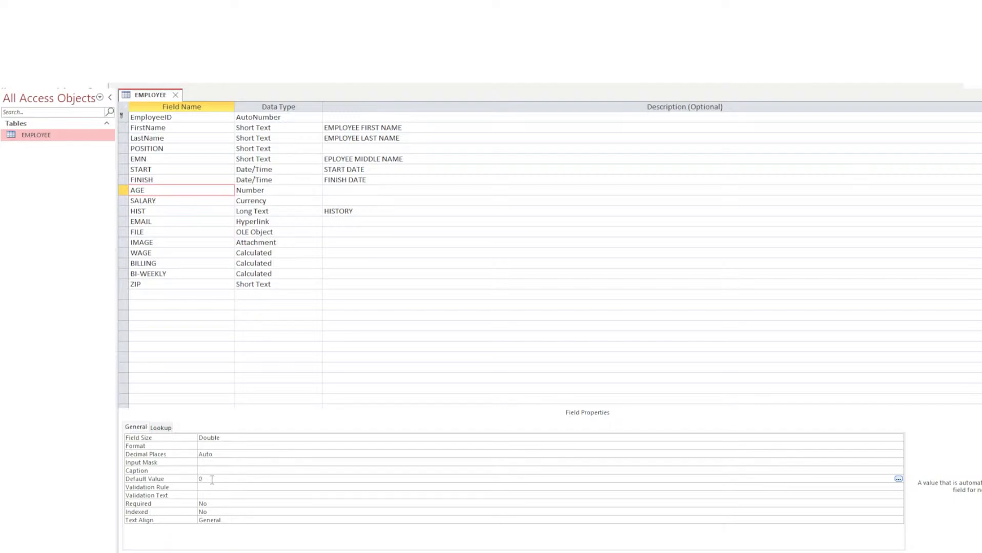
{"action": "left_click_drag", "start_coordinate": [211, 480], "coordinate": [180, 481]}
{"action": "left_click", "coordinate": [212, 481]}
{"action": "left_click_drag", "start_coordinate": [212, 480], "coordinate": [182, 482]}
{"action": "left_click", "coordinate": [220, 479]}
{"action": "left_click", "coordinate": [210, 472]}
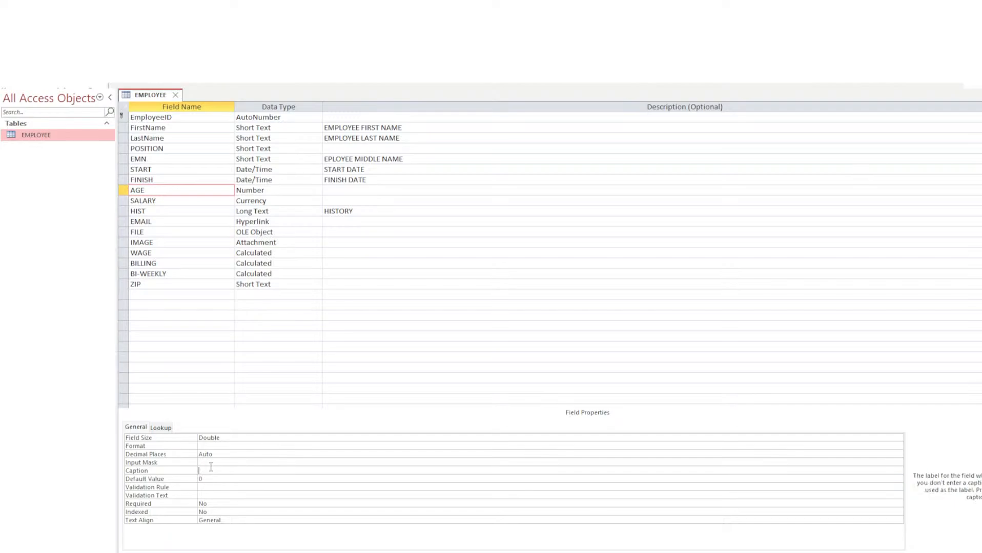
Give AGE validation rule >17 and validation text 'Must be older than 16'.
{"action": "left_click", "coordinate": [206, 488]}
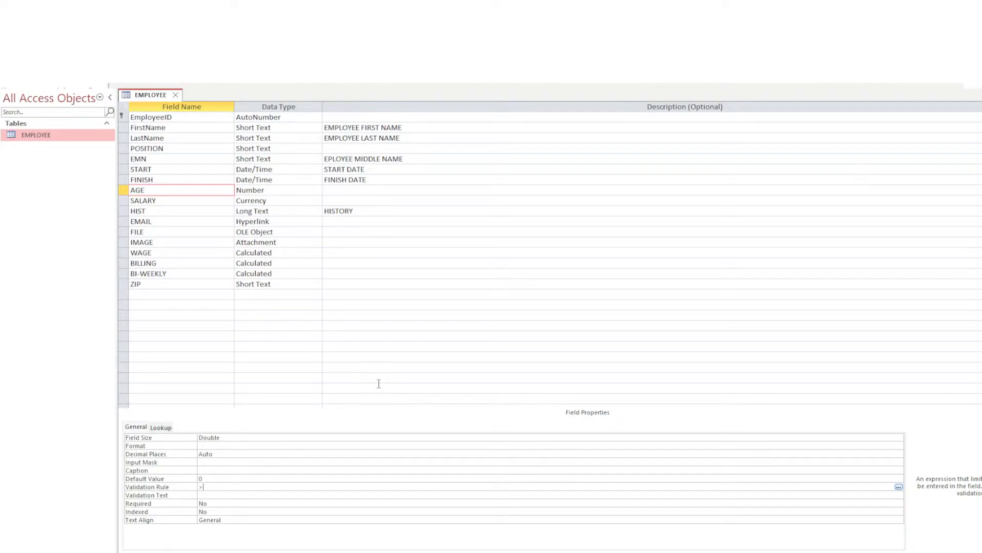
{"action": "type", "text": ">17"}
{"action": "left_click", "coordinate": [226, 496]}
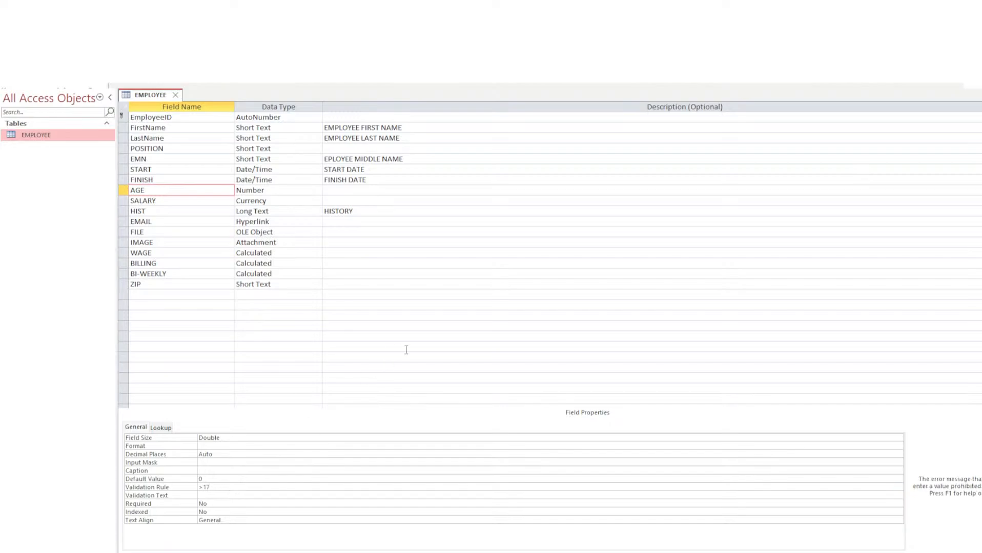
{"action": "type", "text": "Must "}
{"action": "type", "text": "be older t"}
{"action": "type", "text": "han "}
{"action": "type", "text": "17"}
{"action": "type", "text": "16"}
Reword AGE's message to 'Must be 17 or older.', set Required to Yes, caption 'Age of Employee'.
{"action": "left_click_drag", "start_coordinate": [265, 496], "coordinate": [226, 499]}
{"action": "type", "text": "17 or older."}
{"action": "left_click", "coordinate": [223, 503]}
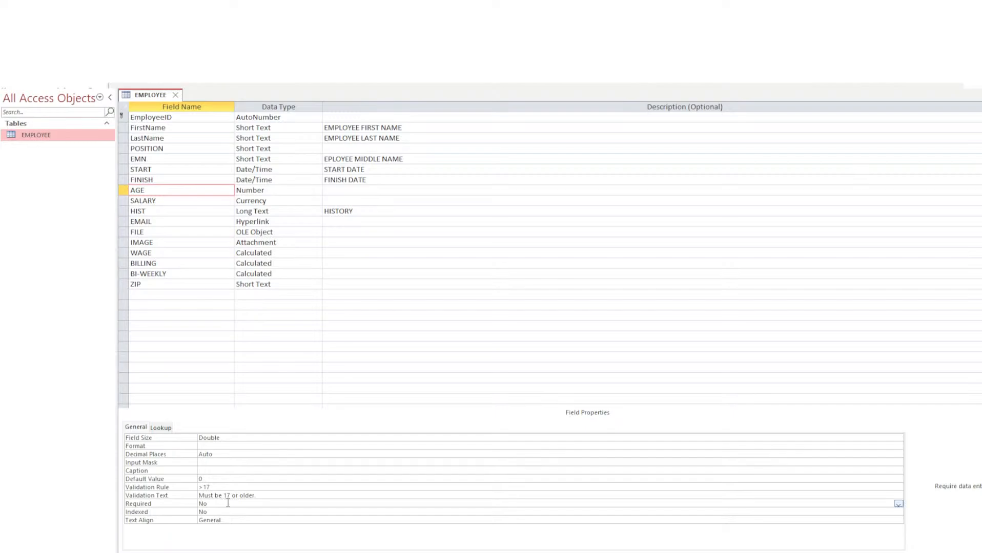
{"action": "left_click", "coordinate": [889, 514]}
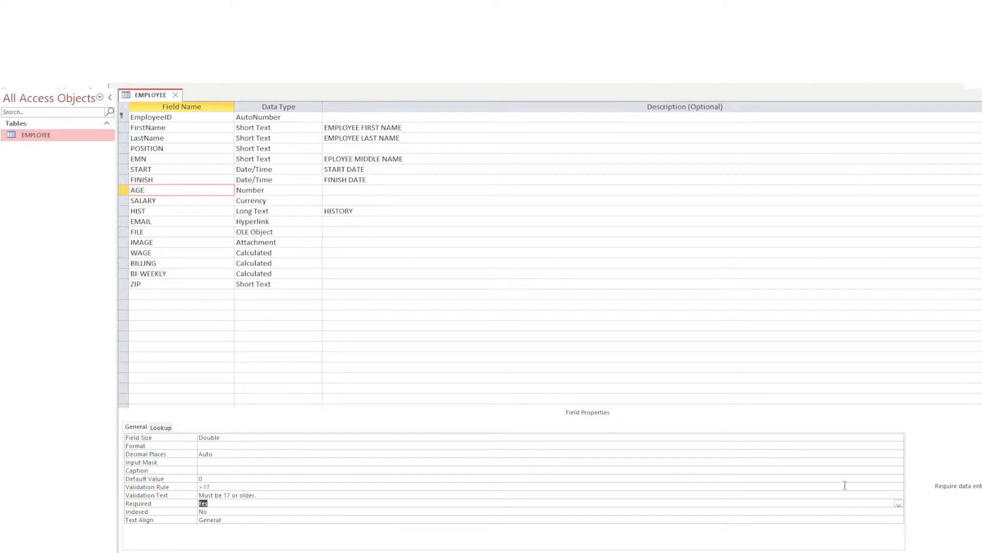
{"action": "left_click", "coordinate": [238, 470]}
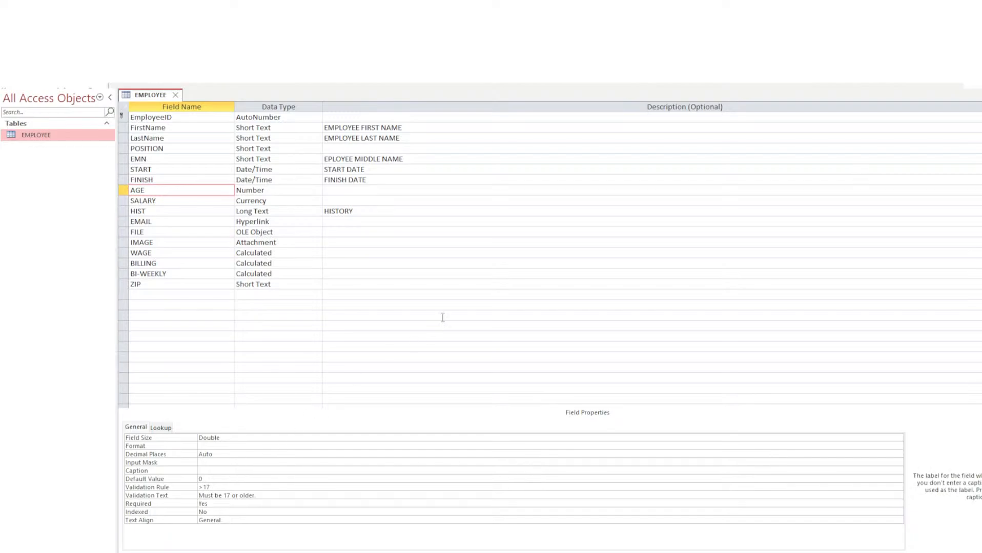
{"action": "type", "text": "Age of Employee"}
Compare the FINISH, AGE and SALARY field properties, ending back on AGE.
{"action": "left_click", "coordinate": [163, 201]}
{"action": "left_click", "coordinate": [167, 188]}
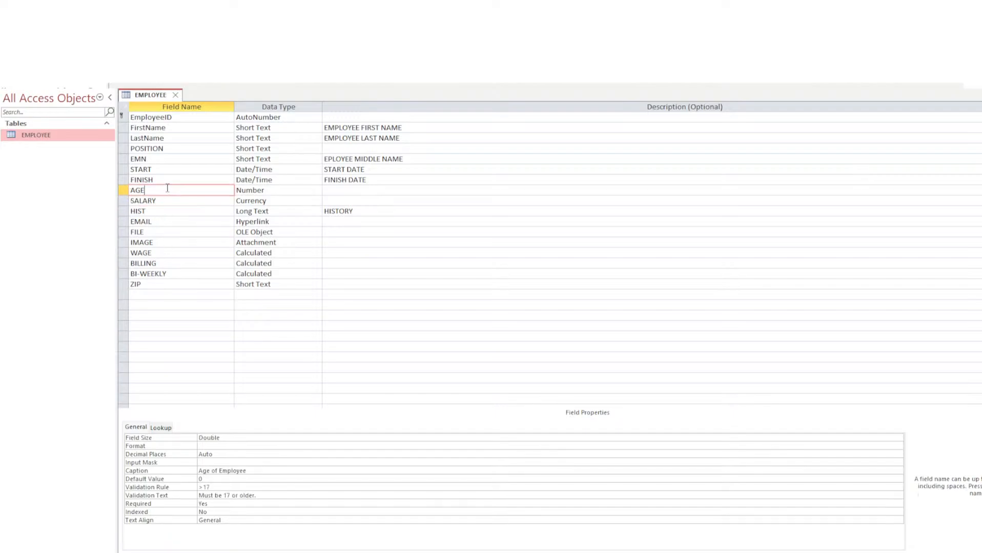
{"action": "double_click", "coordinate": [136, 191]}
{"action": "left_click", "coordinate": [171, 192]}
{"action": "left_click", "coordinate": [170, 202]}
{"action": "left_click", "coordinate": [172, 184]}
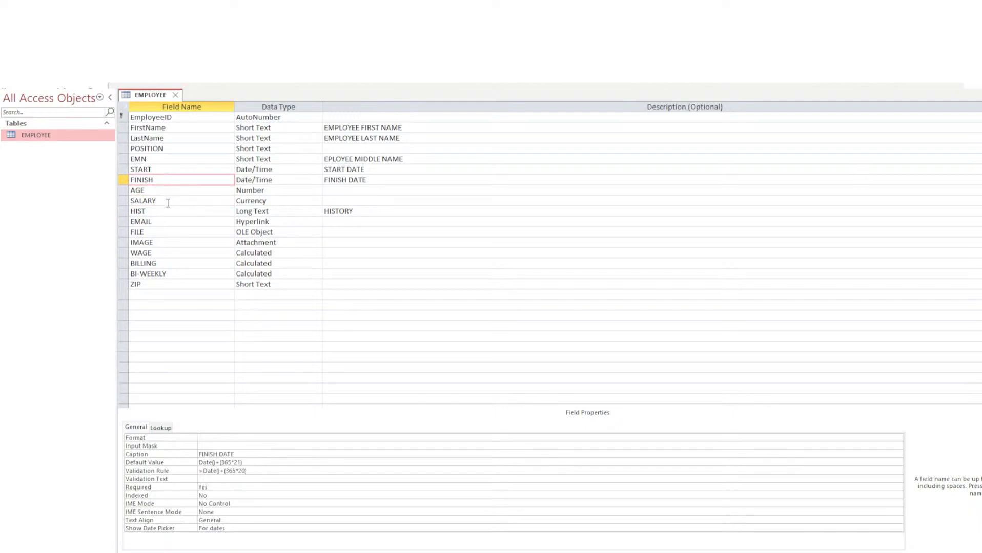
{"action": "left_click", "coordinate": [168, 202]}
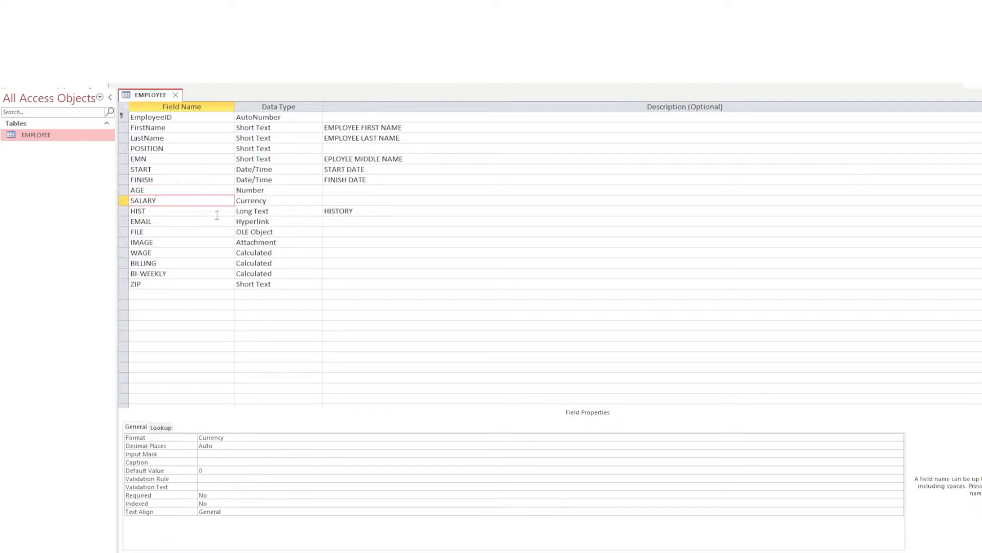
{"action": "left_click", "coordinate": [172, 187]}
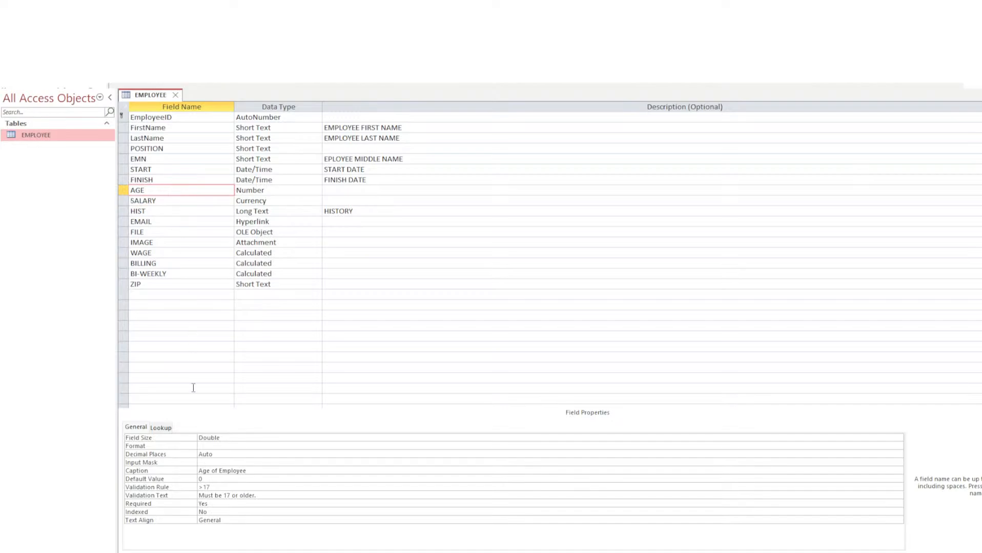
Review AGE's field size, format and input mask settings, then its validation rule.
{"action": "left_click", "coordinate": [212, 447]}
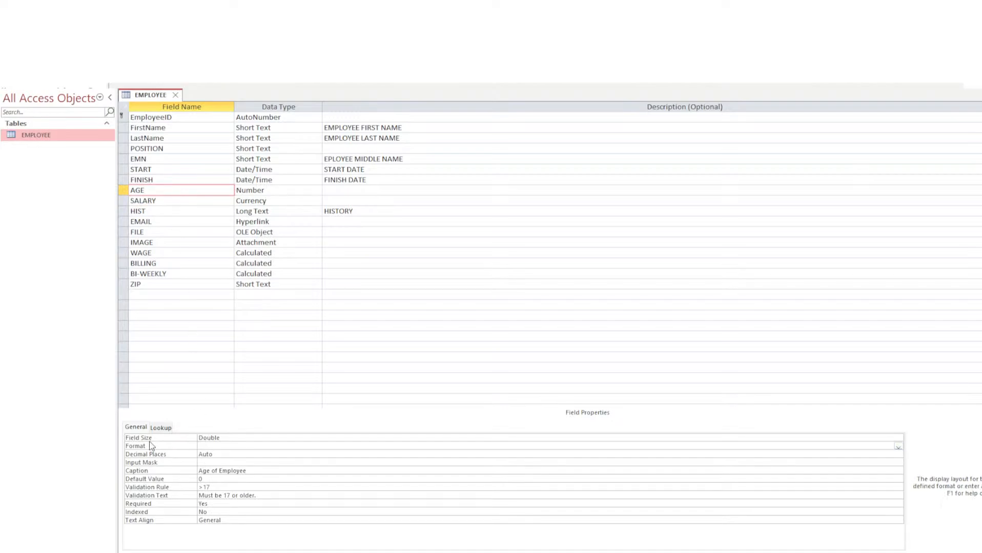
{"action": "left_click", "coordinate": [209, 437]}
{"action": "left_click", "coordinate": [210, 446]}
{"action": "left_click", "coordinate": [223, 463]}
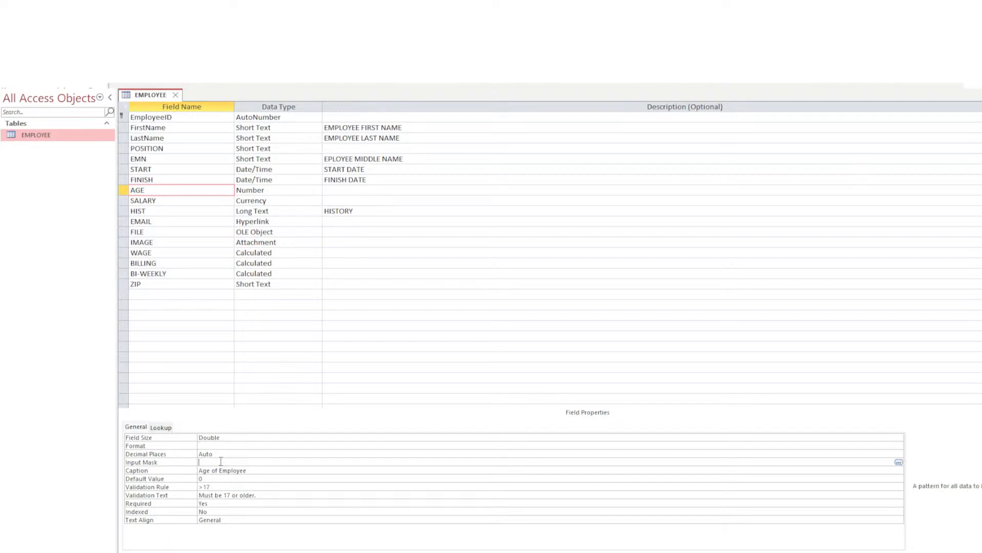
{"action": "left_click", "coordinate": [229, 447]}
{"action": "left_click", "coordinate": [229, 464]}
{"action": "left_click", "coordinate": [229, 447]}
{"action": "left_click", "coordinate": [228, 462]}
{"action": "left_click", "coordinate": [267, 447]}
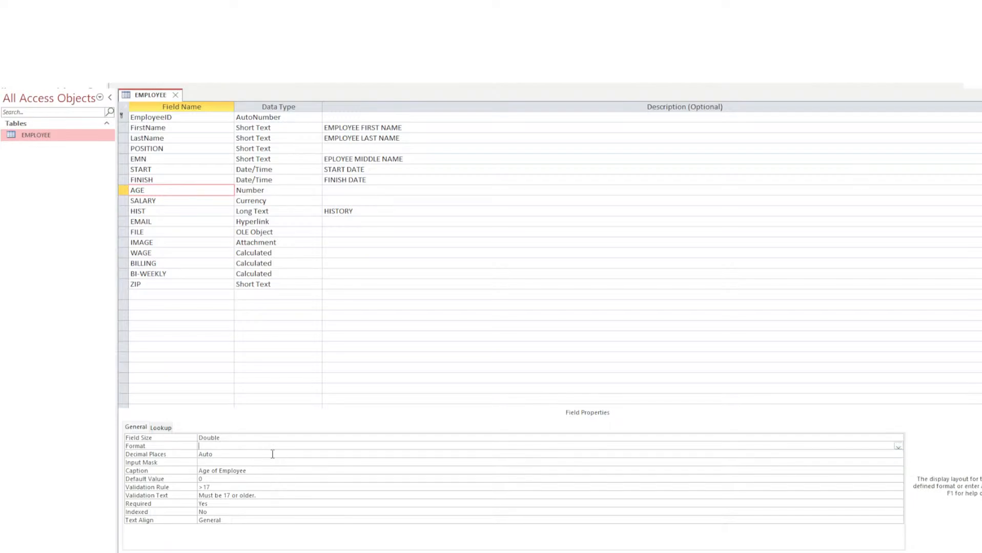
{"action": "left_click", "coordinate": [271, 464]}
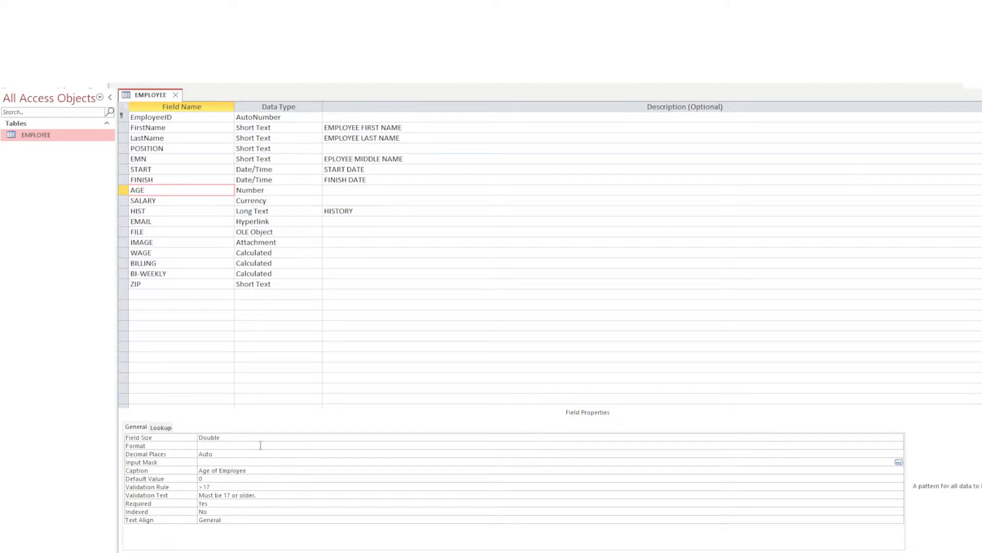
{"action": "left_click", "coordinate": [260, 445]}
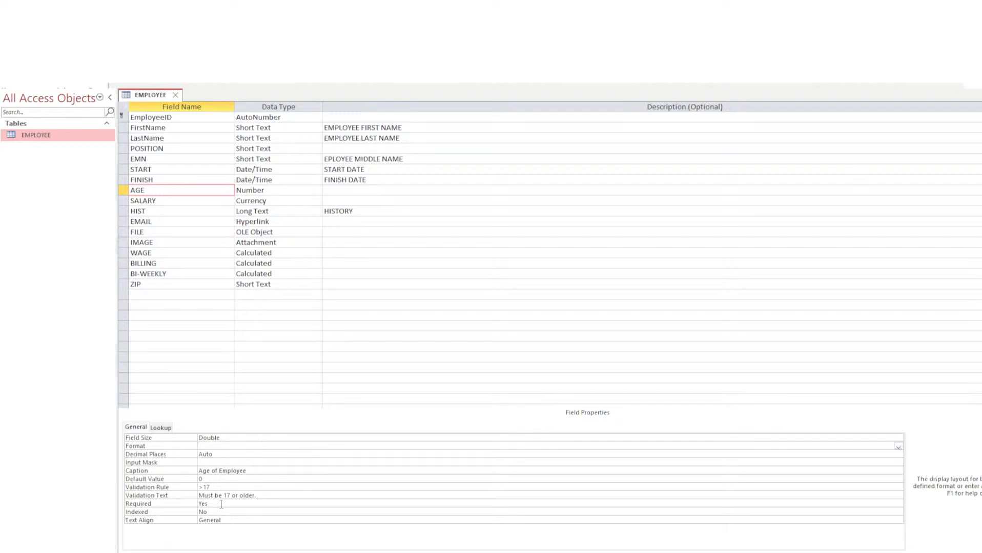
{"action": "left_click", "coordinate": [218, 487]}
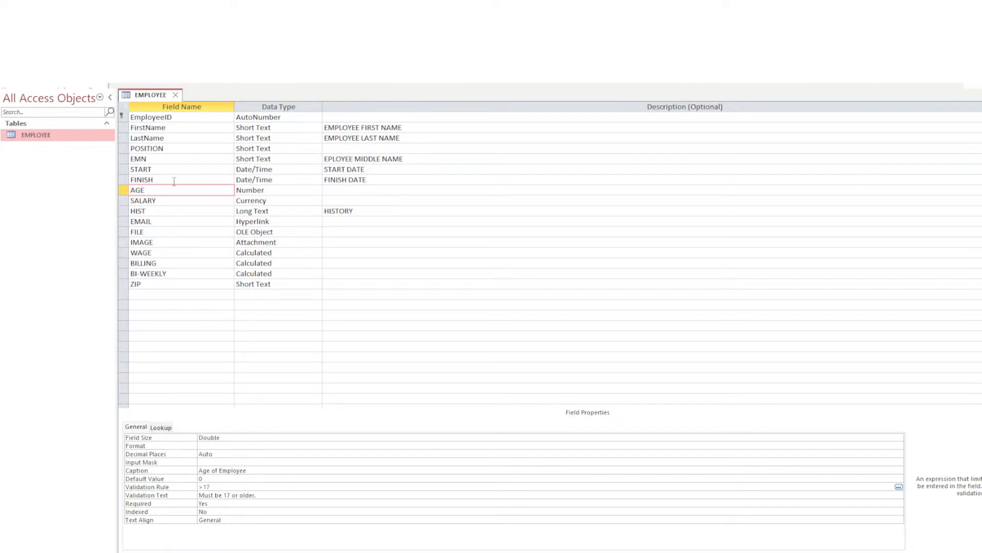
In Datasheet View, start a new record with the employee's first and last name.
{"action": "left_click", "coordinate": [20, 48]}
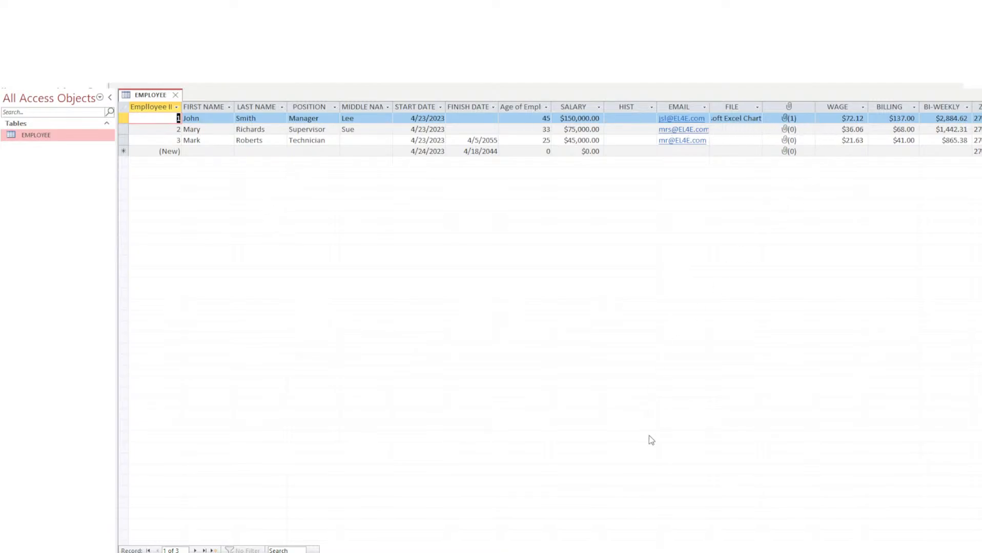
{"action": "mouse_move", "coordinate": [643, 551]}
{"action": "left_mouse_down"}
{"action": "mouse_move", "coordinate": [754, 550]}
{"action": "mouse_move", "coordinate": [641, 552]}
{"action": "left_mouse_up"}
{"action": "left_click", "coordinate": [200, 152]}
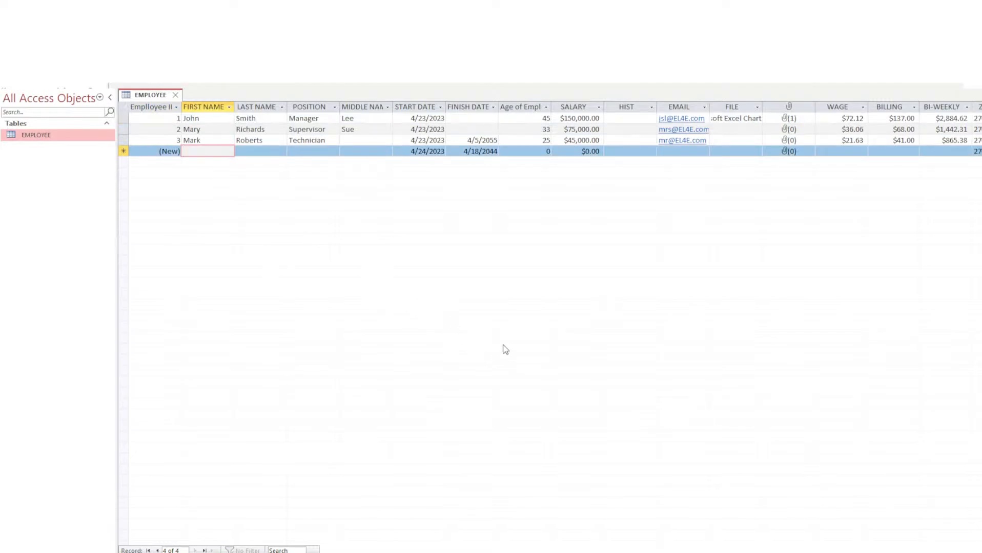
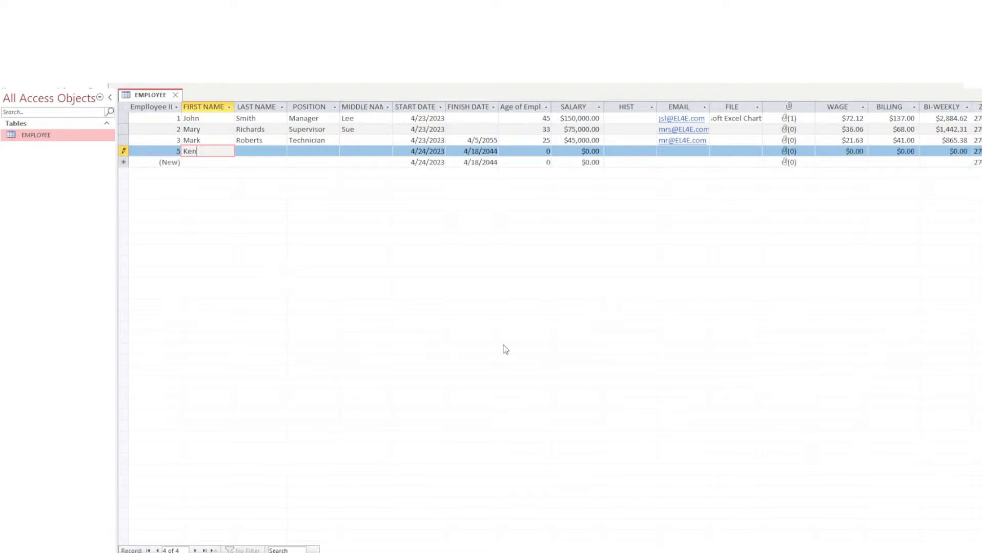
{"action": "key", "text": "Tab"}
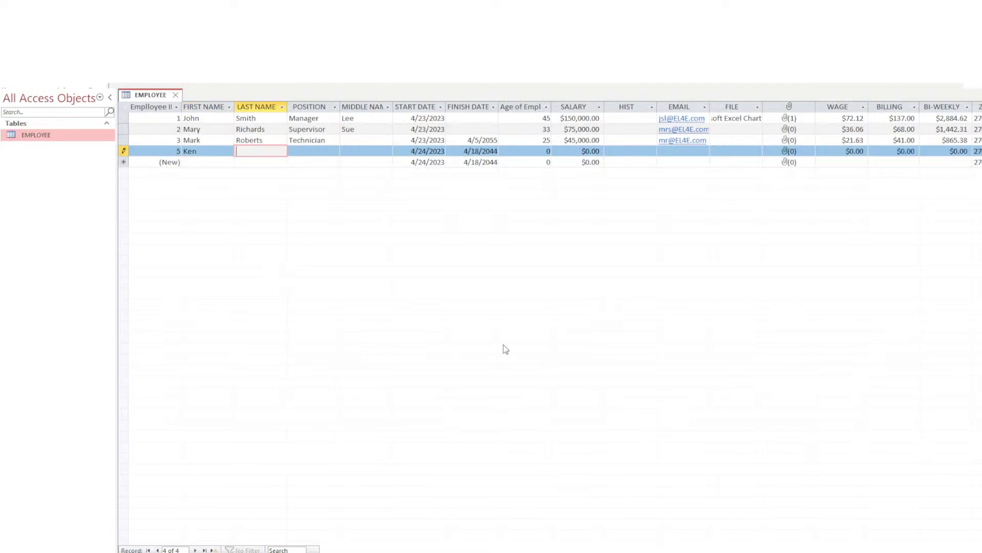
{"action": "key", "text": "Tab"}
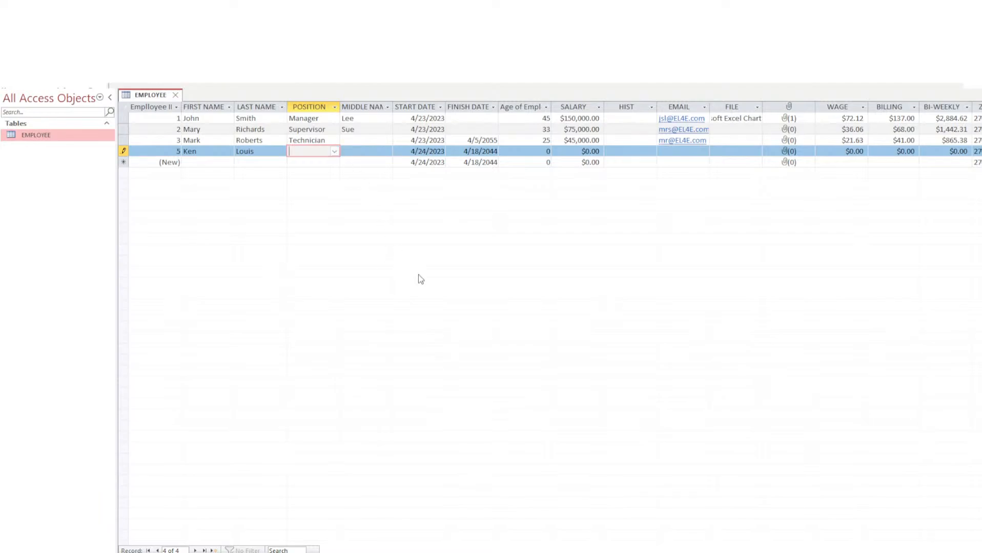
Enter Associate as the new employee's position, fixing the misspelling.
{"action": "type", "text": "A"}
{"action": "type", "text": "c"}
{"action": "type", "text": "s"}
{"action": "type", "text": "ociate"}
{"action": "key", "text": "BackSpace"}
{"action": "key", "text": "BackSpace"}
{"action": "key", "text": "BackSpace"}
{"action": "key", "text": "BackSpace"}
{"action": "key", "text": "BackSpace"}
{"action": "key", "text": "BackSpace"}
{"action": "key", "text": "BackSpace"}
{"action": "key", "text": "BackSpace"}
{"action": "key", "text": "BackSpace"}
{"action": "type", "text": "Assi"}
{"action": "key", "text": "BackSpace"}
{"action": "type", "text": "ociate"}
{"action": "key", "text": "Tab"}
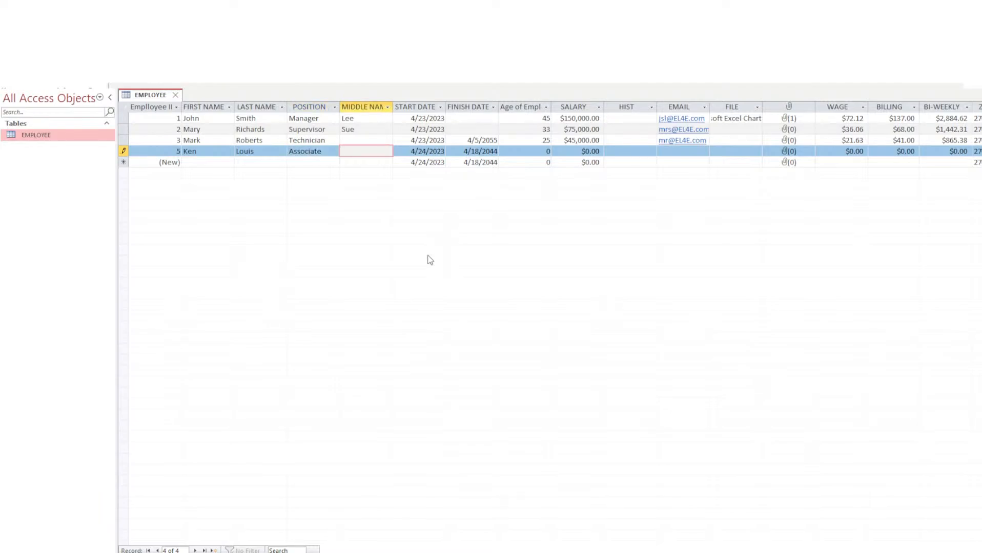
{"action": "key", "text": "Tab"}
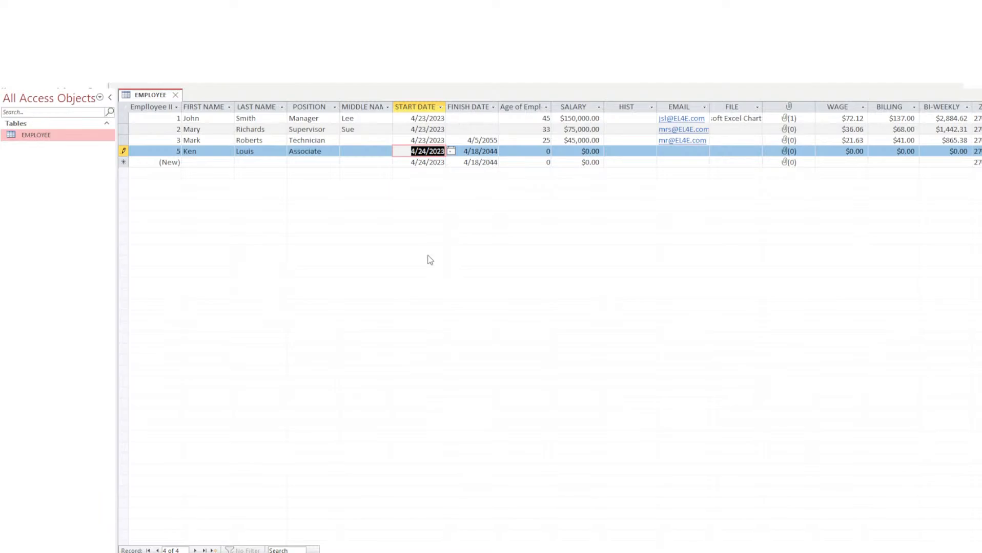
{"action": "key", "text": "Tab"}
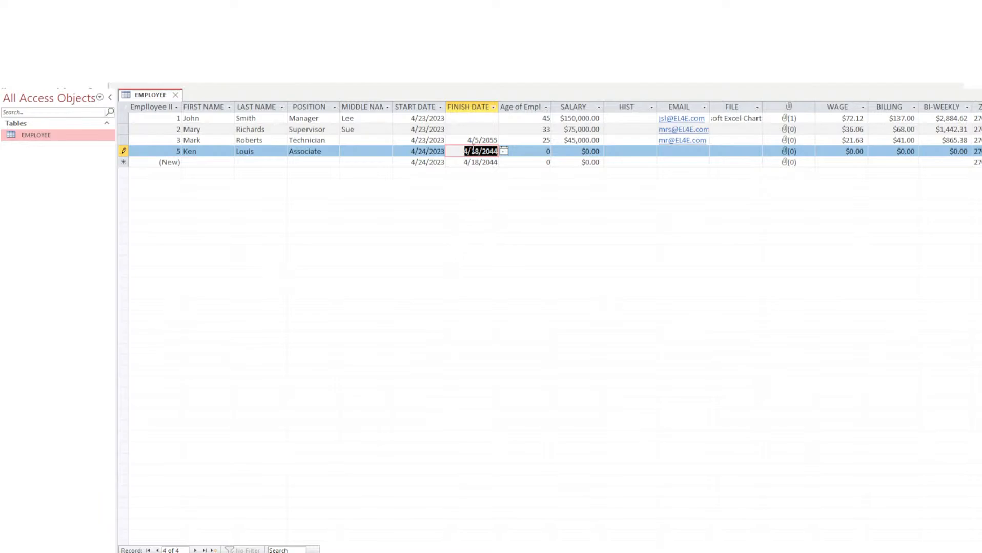
{"action": "left_click", "coordinate": [493, 151]}
{"action": "left_click", "coordinate": [416, 148]}
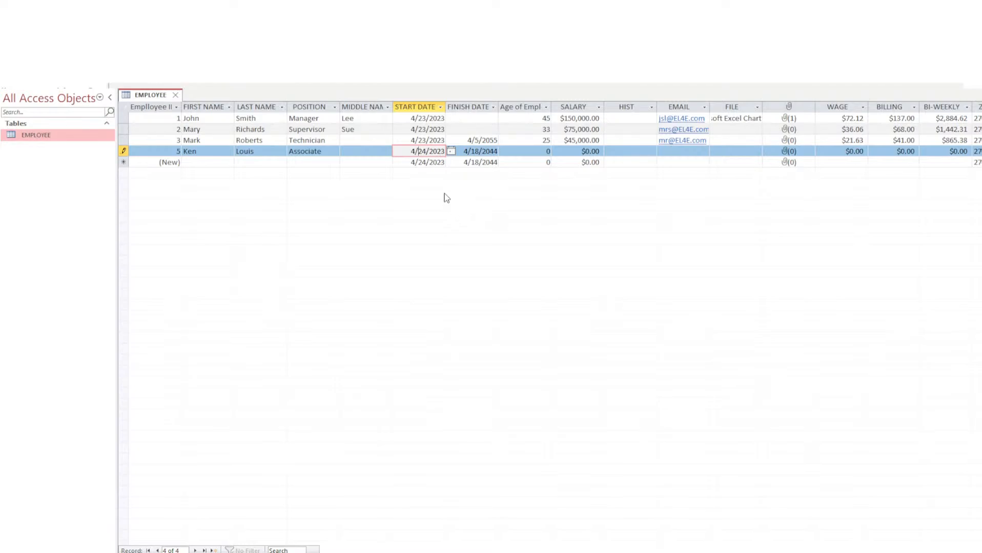
{"action": "key", "text": "Tab"}
{"action": "key", "text": "Tab"}
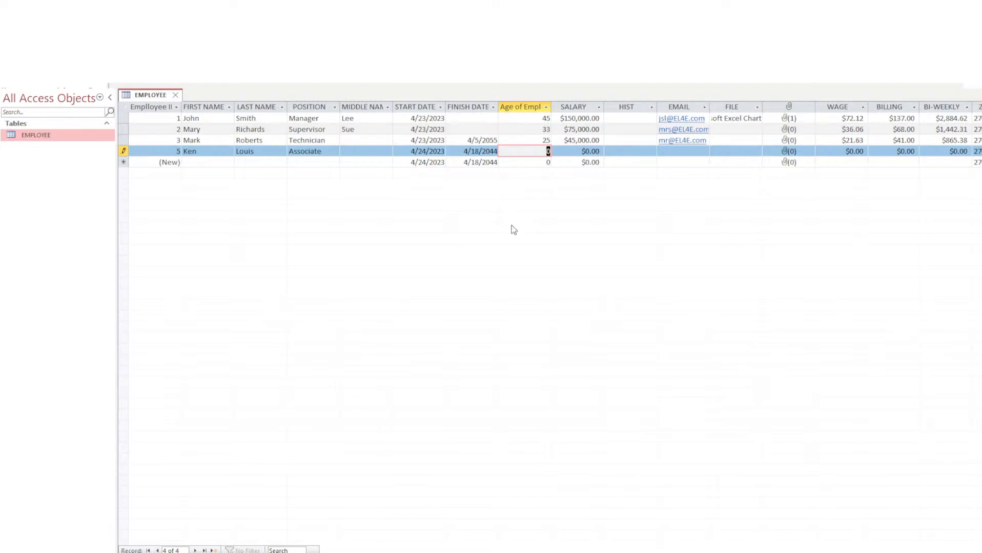
Try ages 16 and 17, then enter 18 in Age of Employee.
{"action": "type", "text": "16"}
{"action": "key", "text": "BackSpace"}
{"action": "type", "text": "7"}
{"action": "left_click_drag", "start_coordinate": [546, 151], "coordinate": [552, 152]}
{"action": "type", "text": "8"}
{"action": "key", "text": "Tab"}
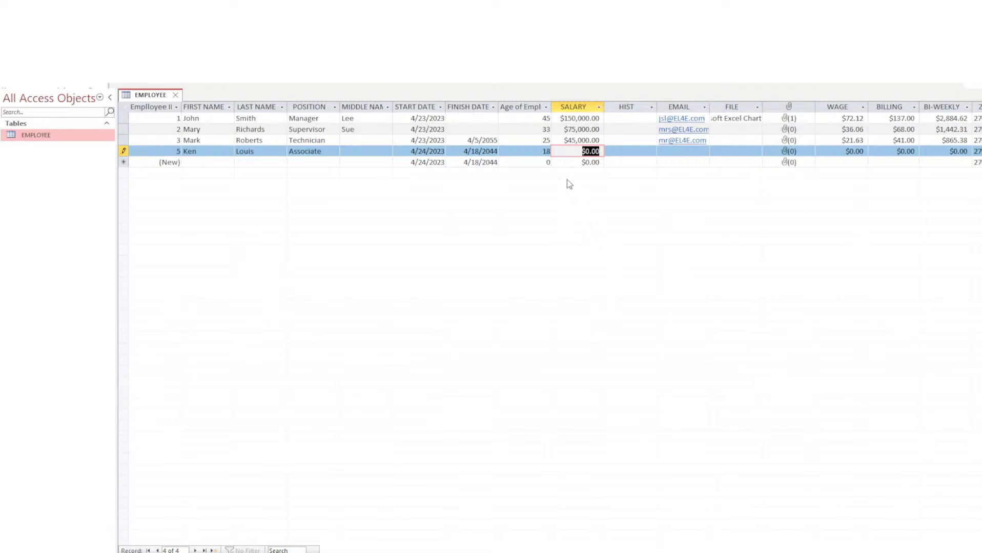
Retest the age with 71 and 17.1, then settle on 18 and move to SALARY.
{"action": "key", "text": "shift+Tab"}
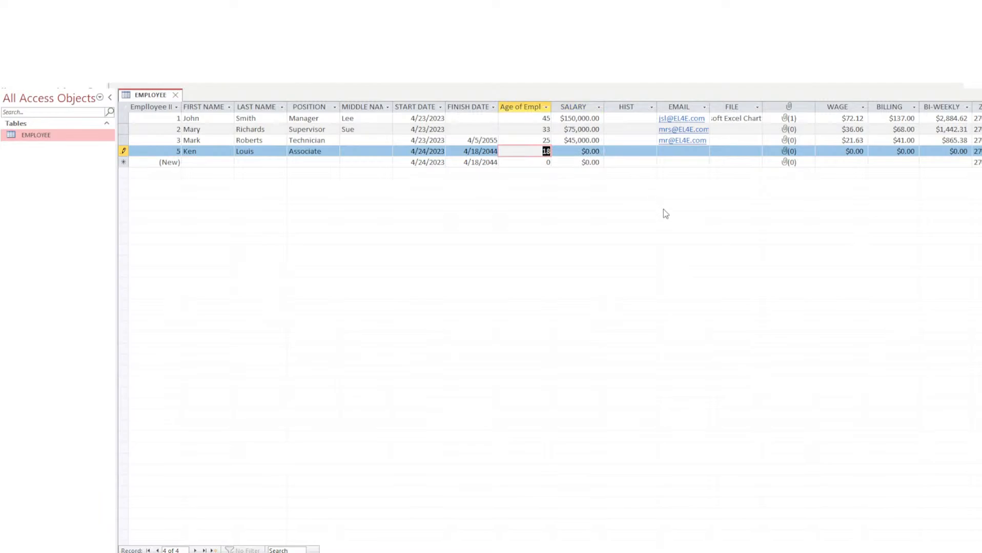
{"action": "type", "text": "7"}
{"action": "type", "text": "1"}
{"action": "key", "text": "BackSpace"}
{"action": "key", "text": "BackSpace"}
{"action": "type", "text": "17.1"}
{"action": "key", "text": "Tab"}
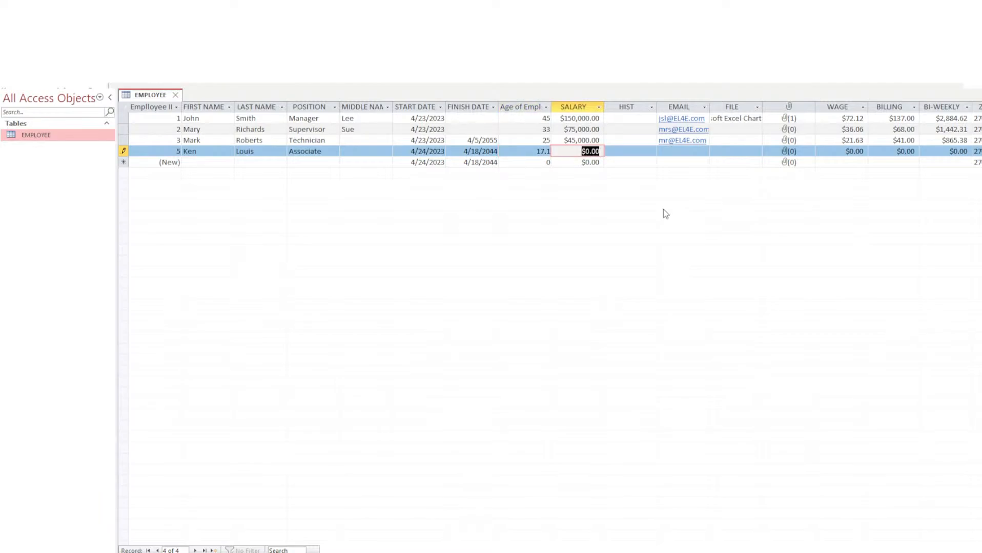
{"action": "left_click", "coordinate": [520, 151]}
{"action": "left_click_drag", "start_coordinate": [525, 151], "coordinate": [562, 148]}
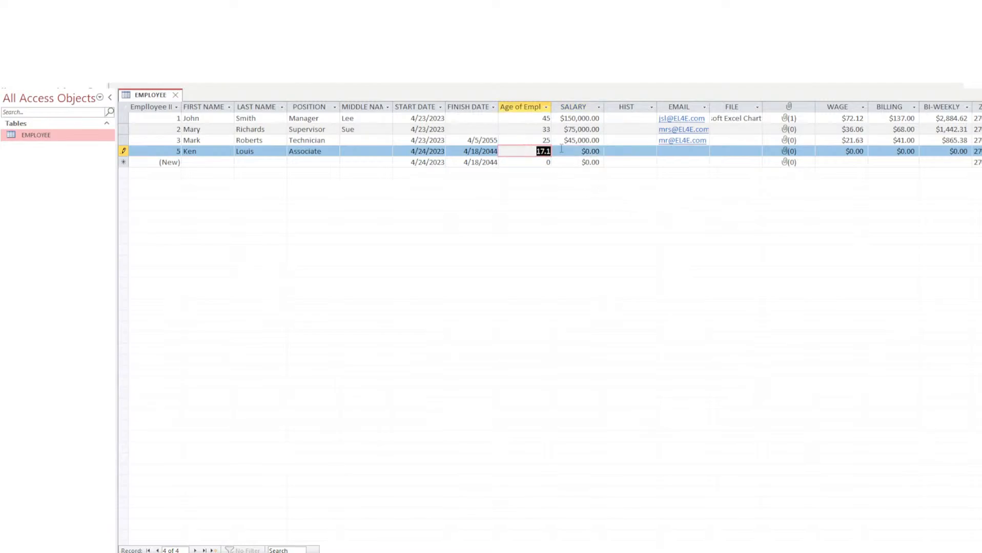
{"action": "key", "text": "BackSpace"}
{"action": "type", "text": "17"}
{"action": "type", "text": "8"}
{"action": "key", "text": "Tab"}
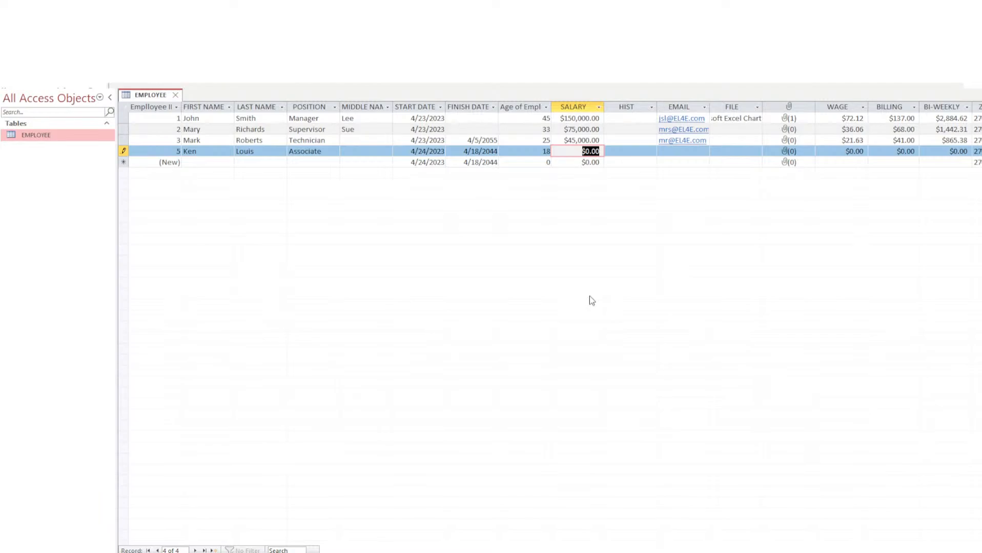
Enter a 30000 salary and the employee's e-mail address, skipping history.
{"action": "type", "text": "30000"}
{"action": "key", "text": "Tab"}
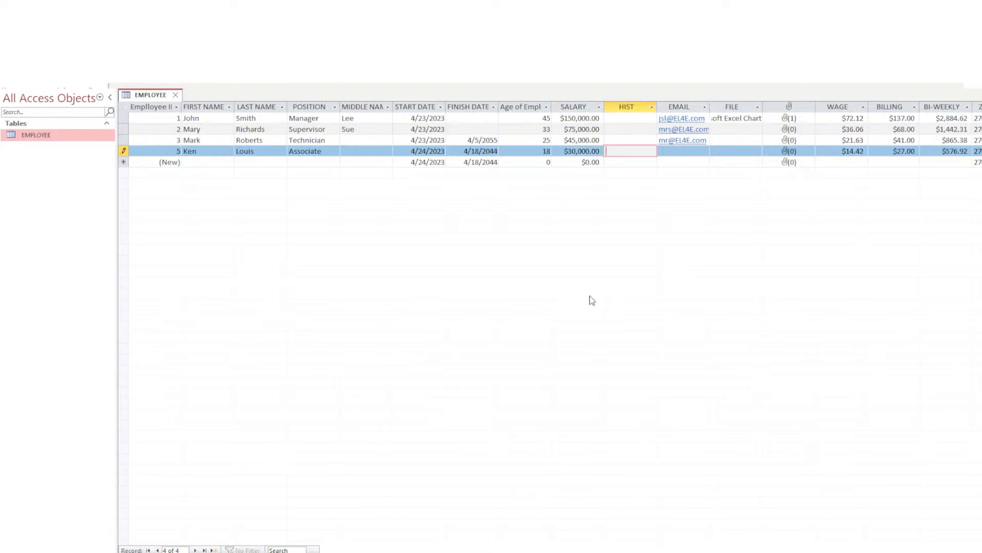
{"action": "key", "text": "Tab"}
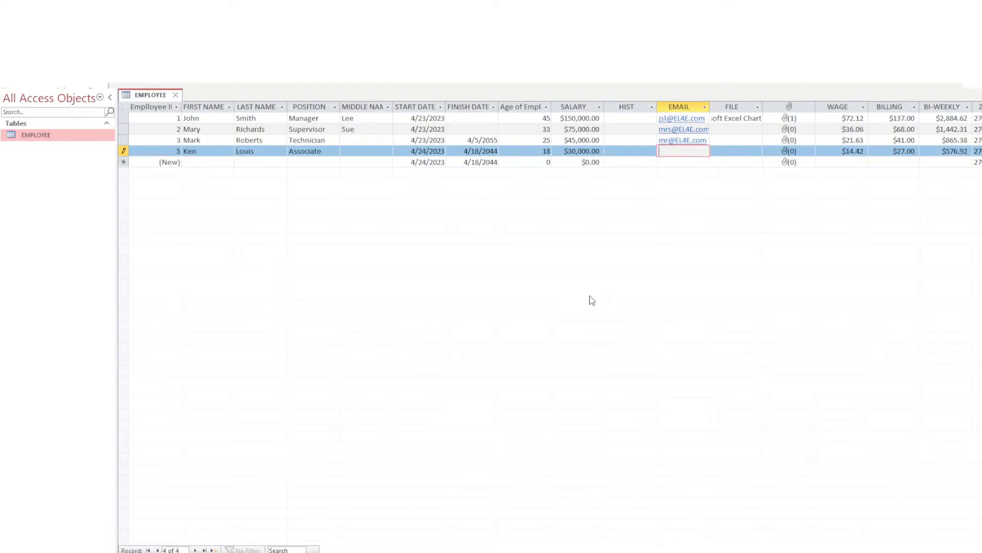
{"action": "key", "text": "Tab"}
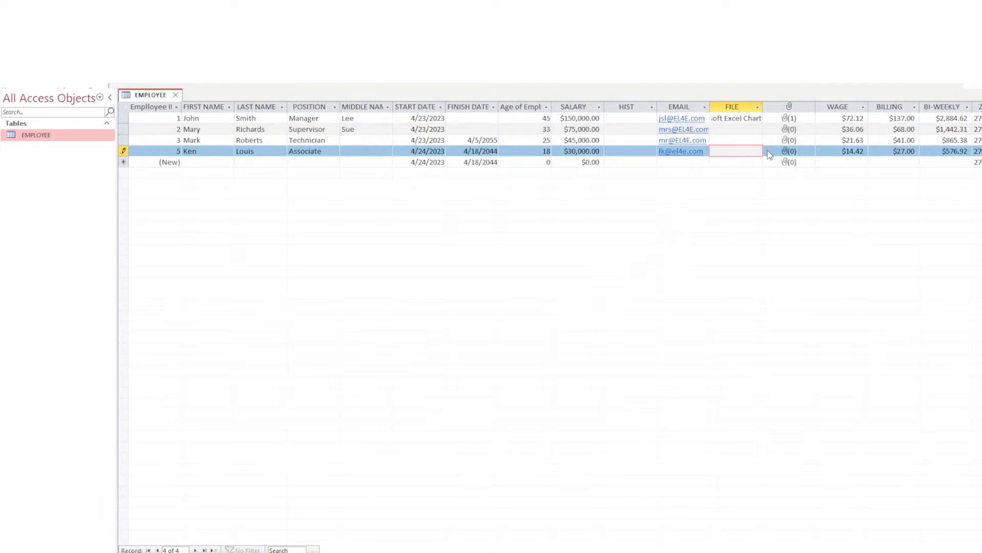
Check the calculated WAGE of $14.42 and save the new employee record.
{"action": "key", "text": "Tab"}
{"action": "key", "text": "Tab"}
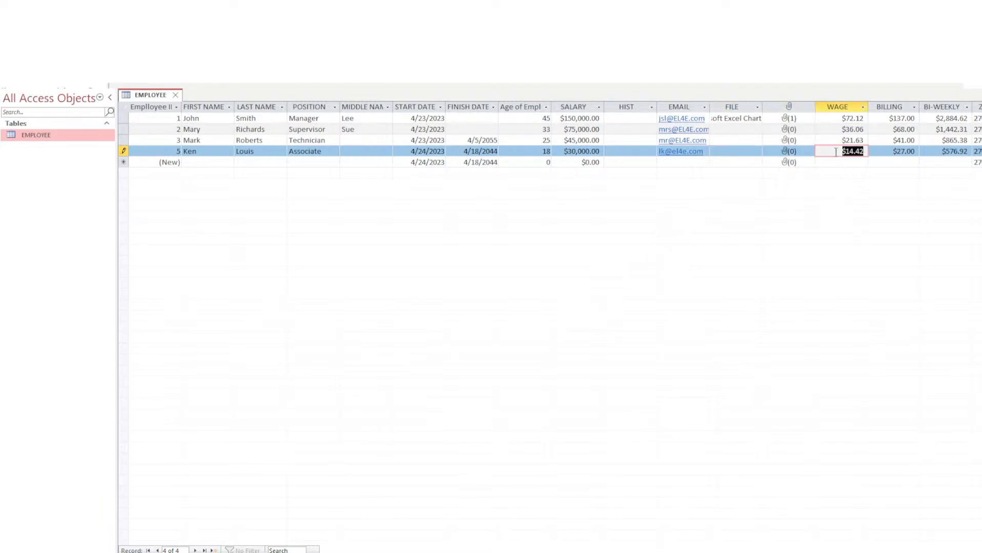
{"action": "left_click", "coordinate": [560, 151]}
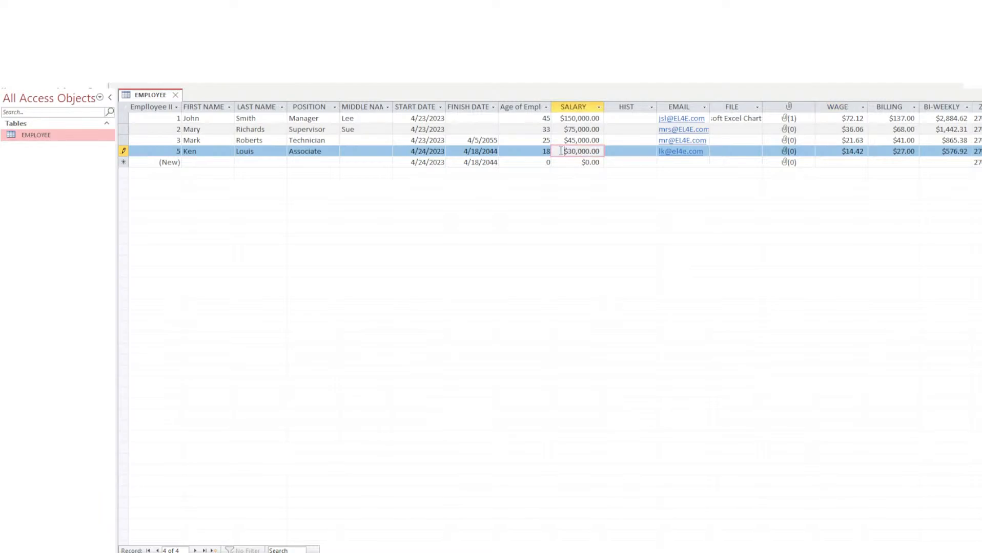
{"action": "left_click", "coordinate": [824, 151]}
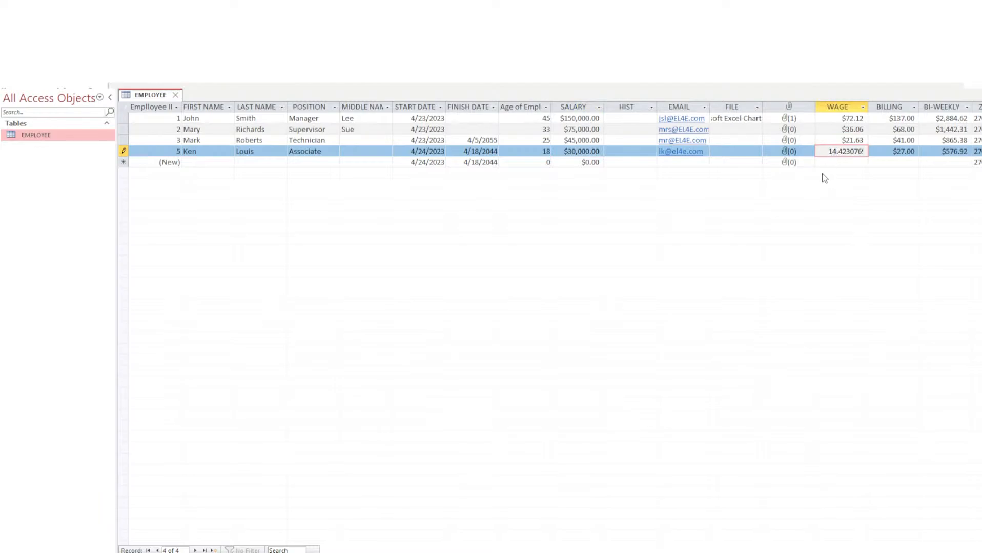
{"action": "key", "text": "Down"}
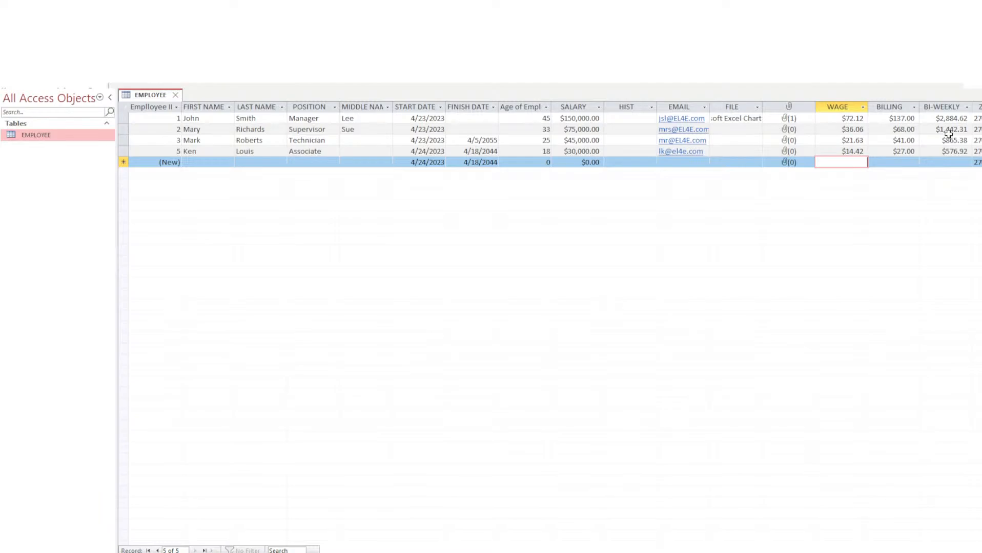
Back in Design View, set the SALARY field's default value to 30000.
{"action": "left_click", "coordinate": [978, 152]}
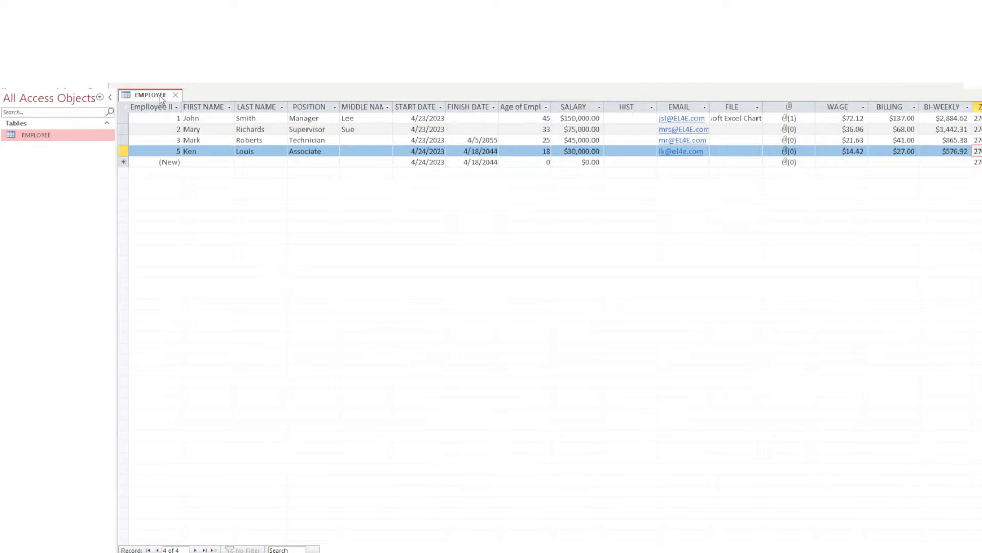
{"action": "left_click", "coordinate": [184, 155]}
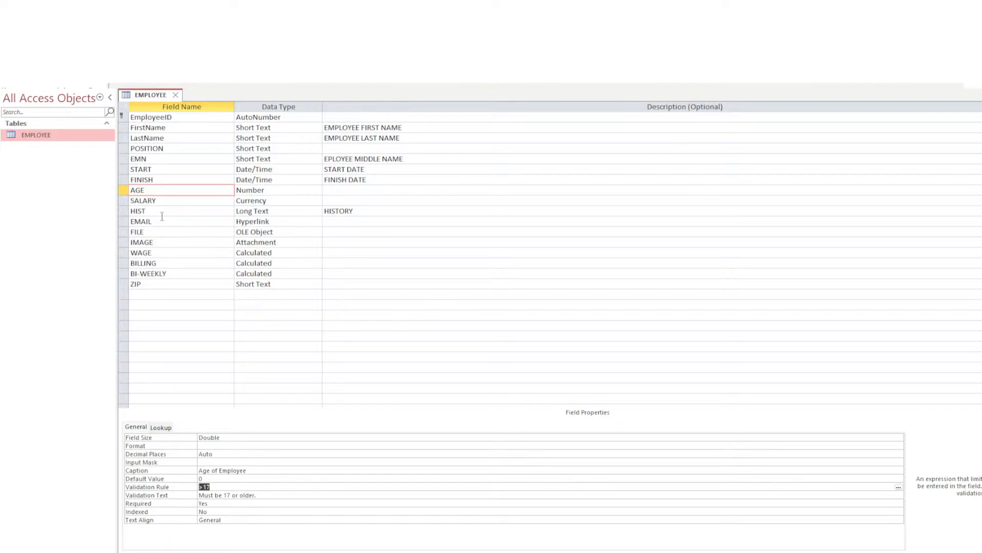
{"action": "left_click", "coordinate": [160, 200]}
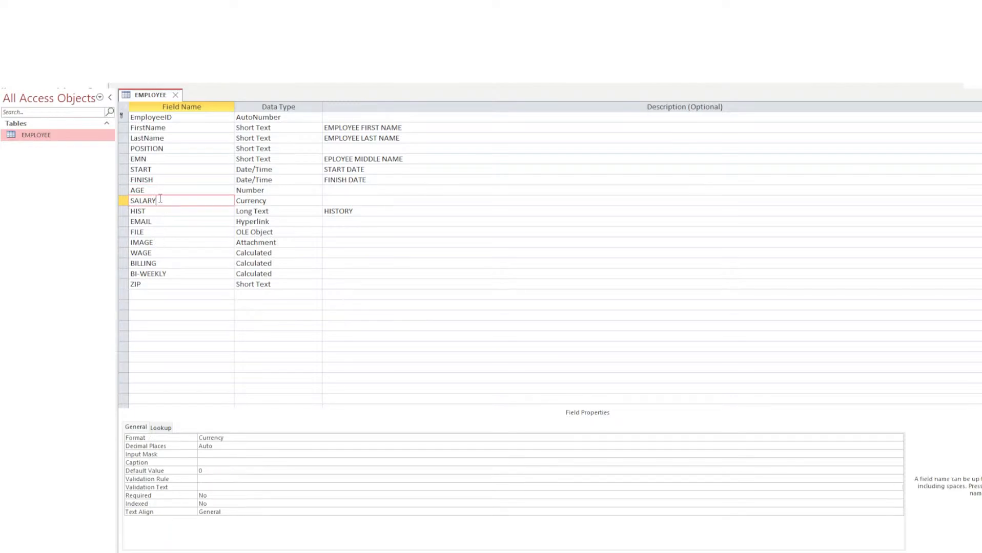
{"action": "left_click", "coordinate": [213, 455]}
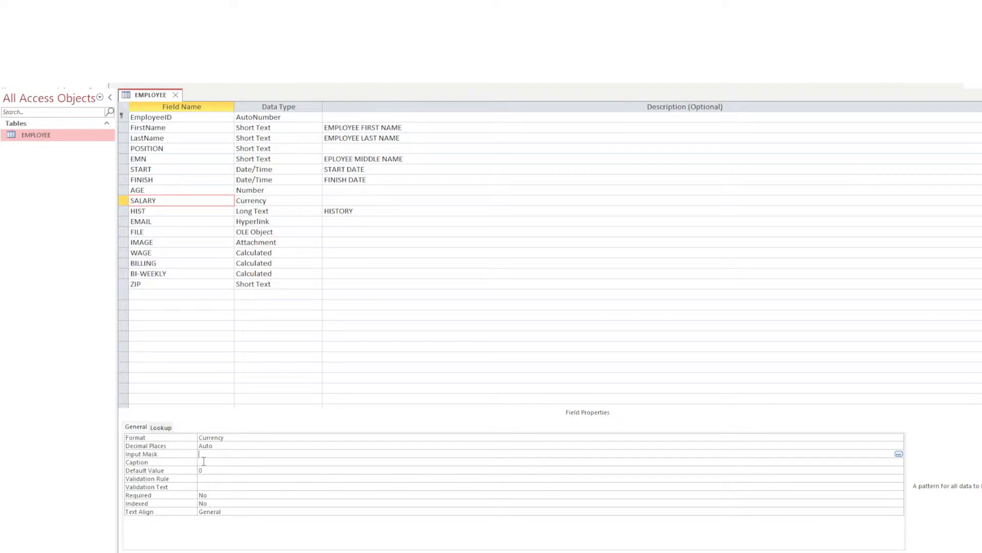
{"action": "left_click", "coordinate": [202, 462]}
{"action": "left_click_drag", "start_coordinate": [211, 470], "coordinate": [199, 470]}
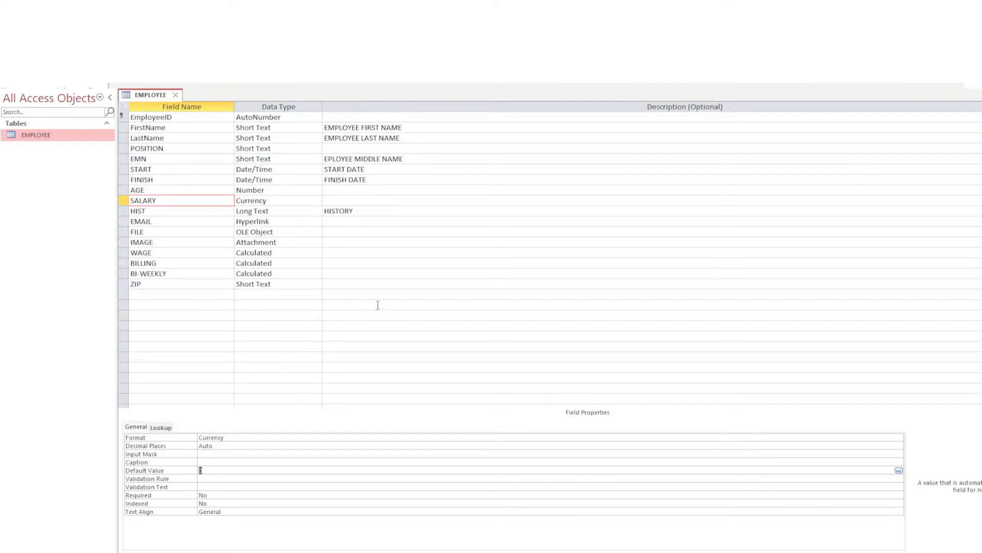
{"action": "type", "text": "30000"}
{"action": "key", "text": "Return"}
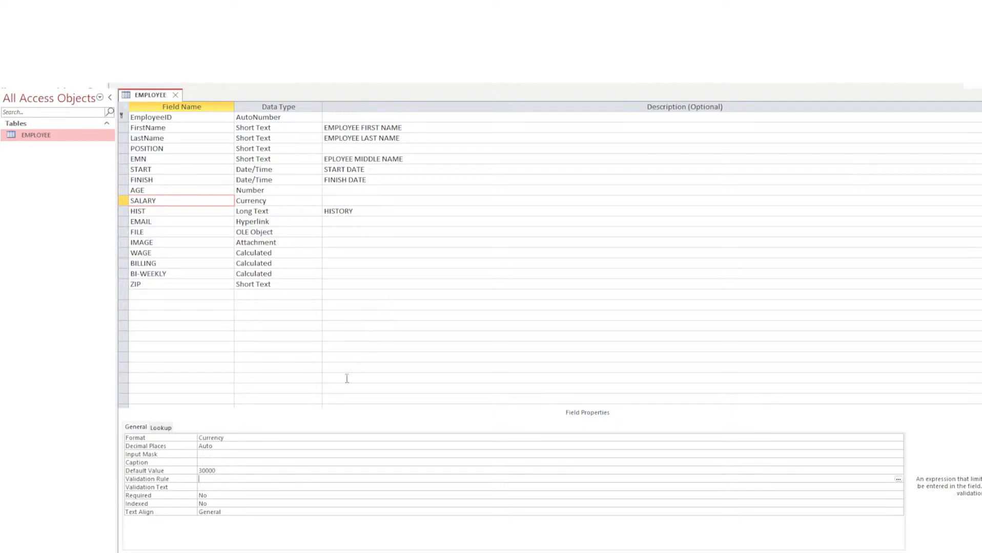
Make SALARY required, and try Left text alignment before reverting it to General.
{"action": "left_click", "coordinate": [196, 495]}
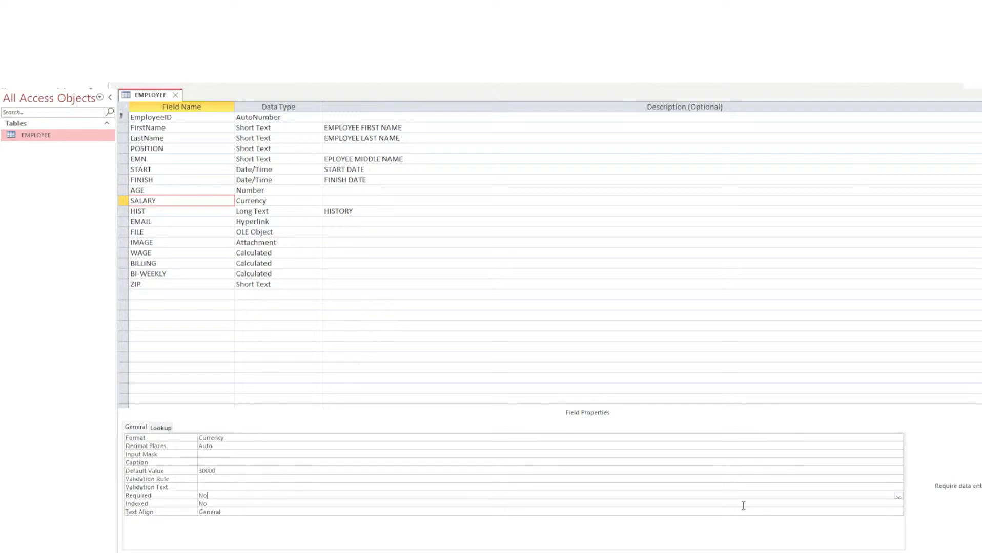
{"action": "left_click", "coordinate": [898, 496]}
{"action": "left_click", "coordinate": [892, 504]}
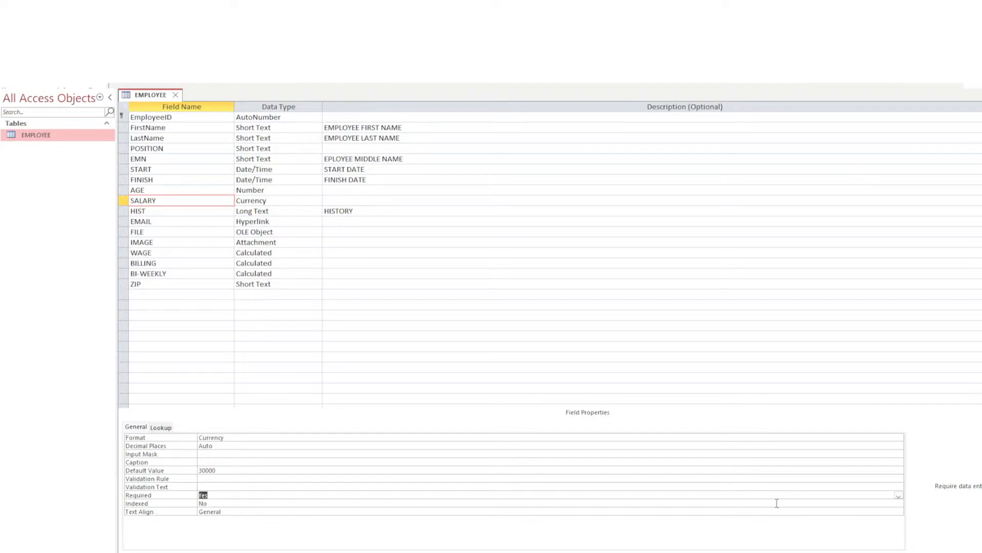
{"action": "left_click", "coordinate": [226, 504]}
{"action": "left_click", "coordinate": [220, 512]}
{"action": "double_click", "coordinate": [219, 514]}
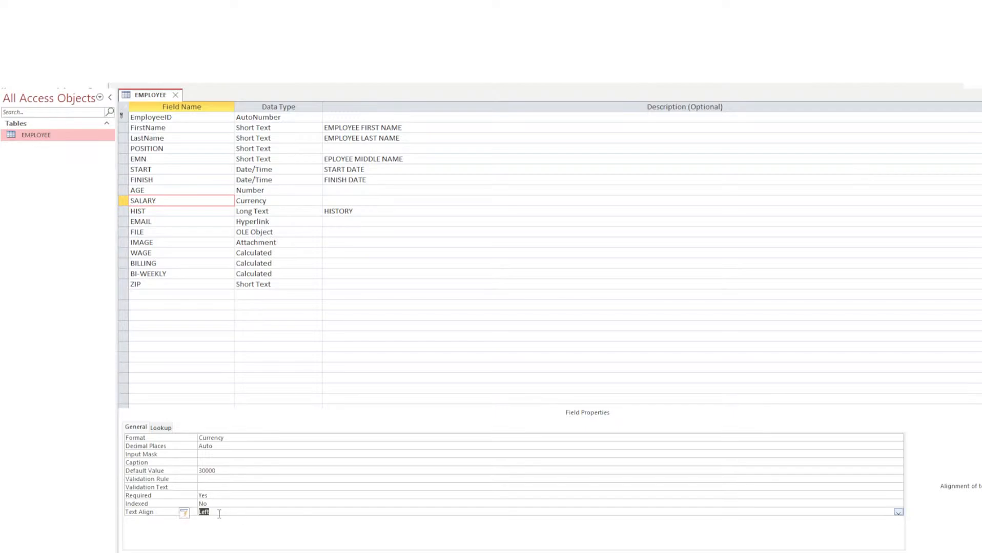
{"action": "left_click", "coordinate": [229, 514]}
{"action": "left_click", "coordinate": [873, 523]}
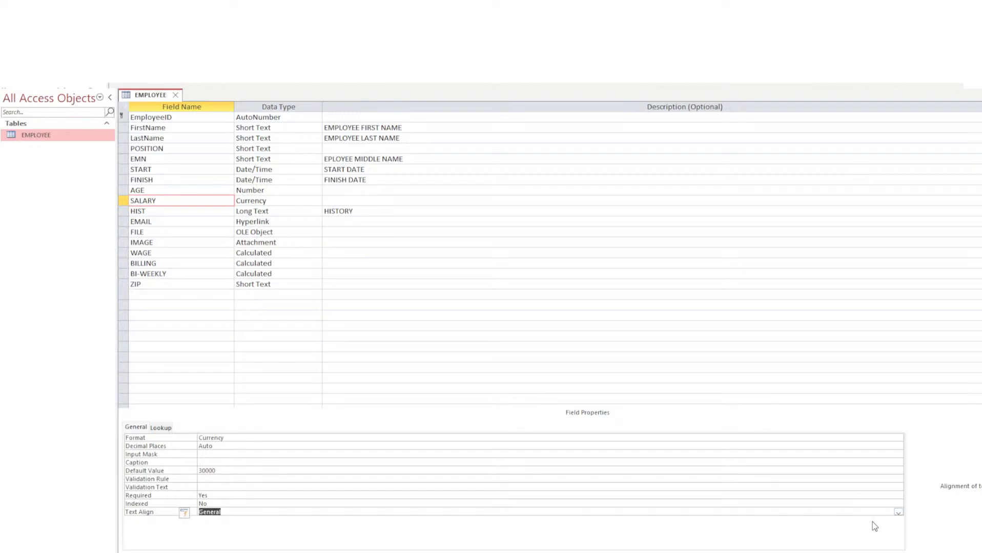
Review SALARY's validation rule, input mask and caption, then select the HIST field.
{"action": "left_click", "coordinate": [209, 485]}
{"action": "left_click", "coordinate": [218, 479]}
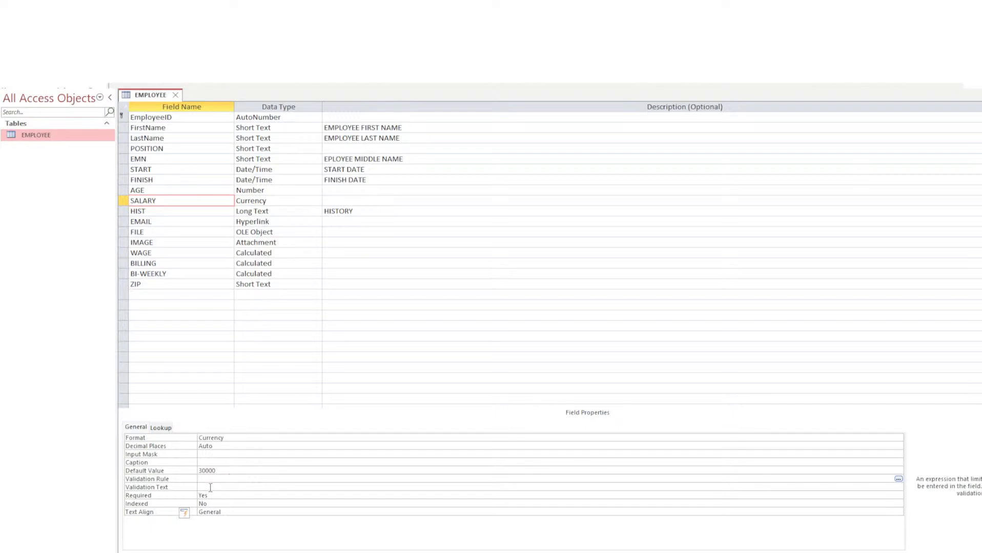
{"action": "left_click", "coordinate": [211, 488]}
{"action": "left_click", "coordinate": [215, 479]}
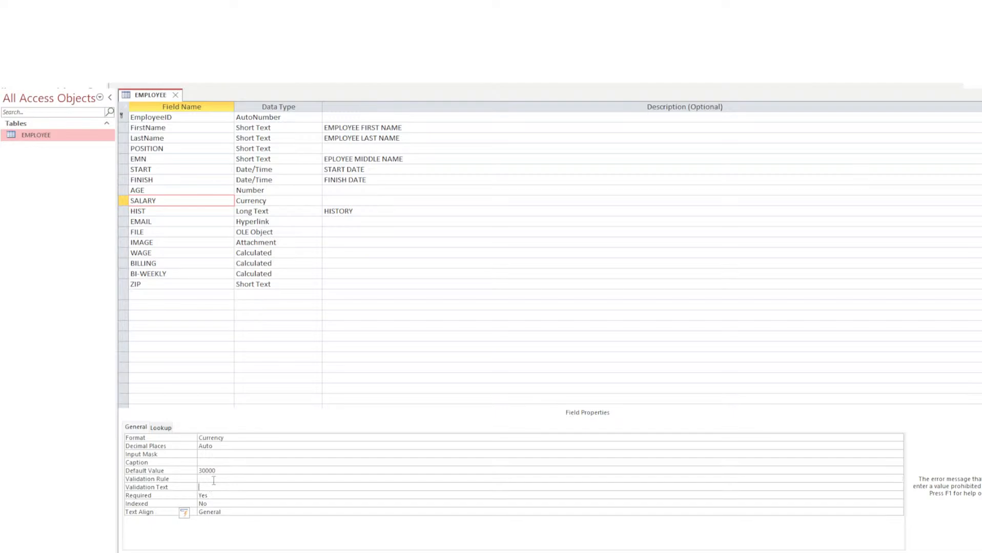
{"action": "left_click", "coordinate": [212, 479]}
{"action": "left_click", "coordinate": [206, 454]}
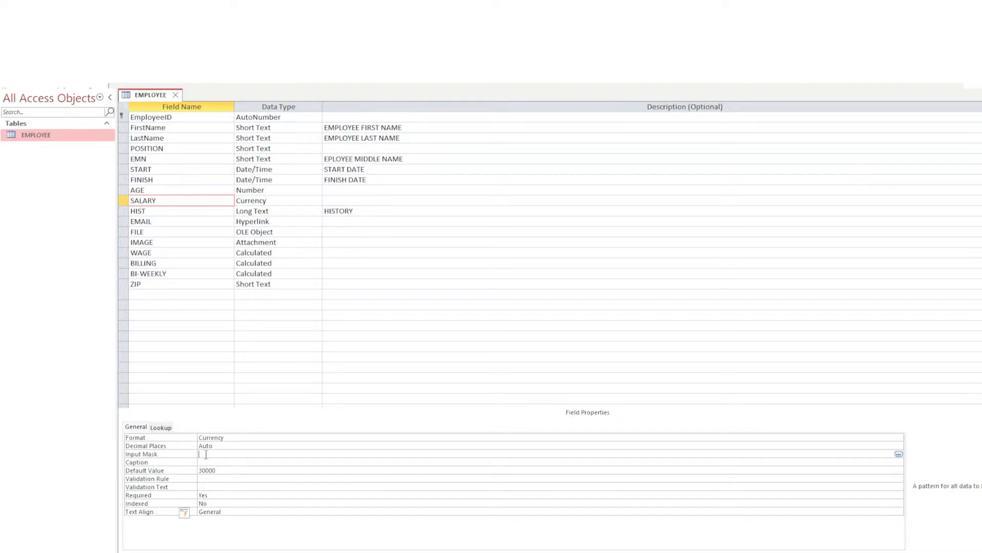
{"action": "left_click", "coordinate": [216, 462]}
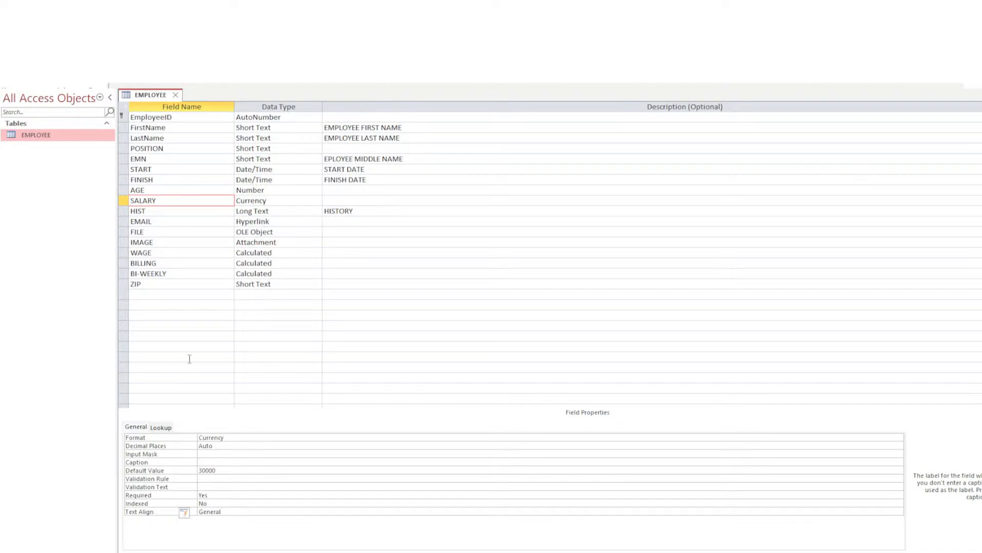
{"action": "left_click", "coordinate": [160, 212]}
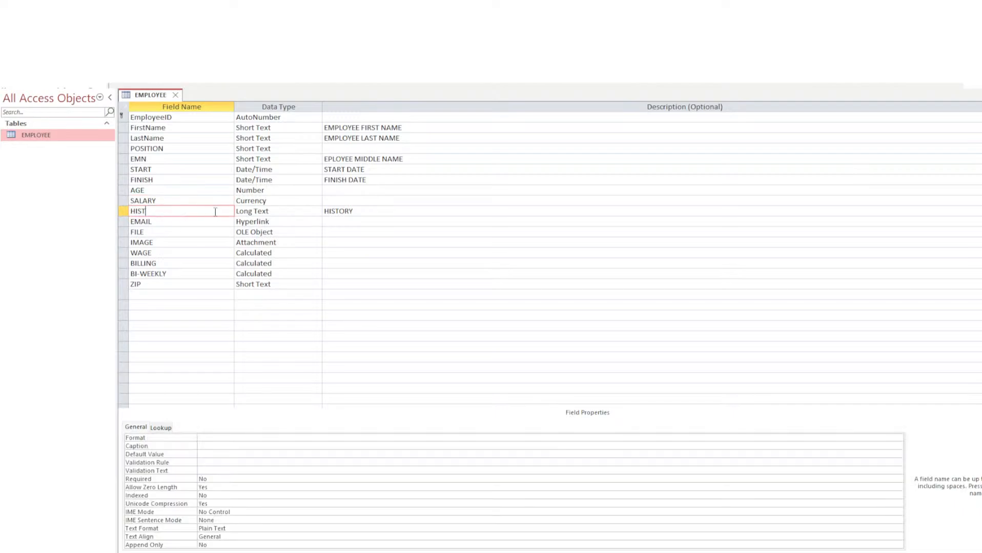
Step through the HIST, EMAIL, FILE, IMAGE and WAGE fields, checking their data types.
{"action": "left_click", "coordinate": [280, 212]}
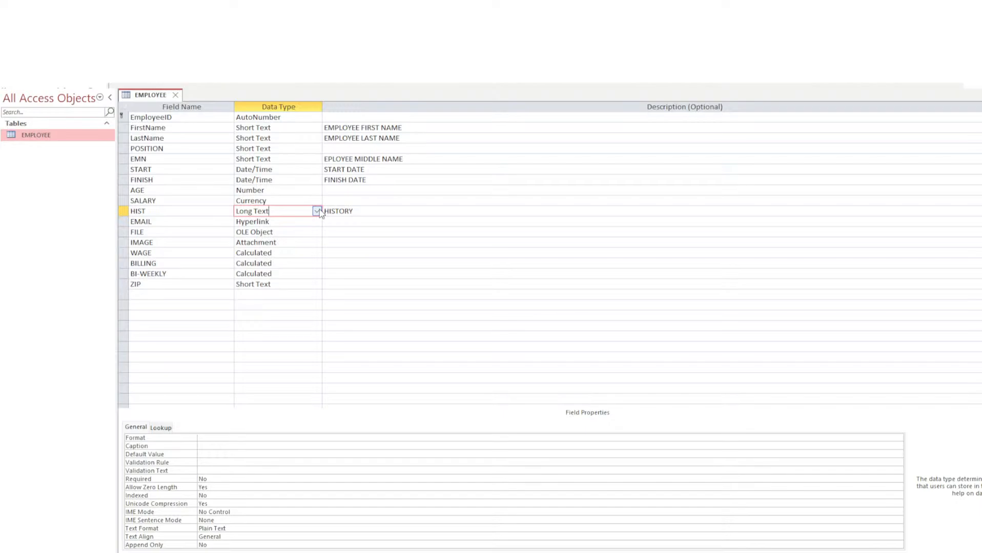
{"action": "left_click", "coordinate": [181, 222]}
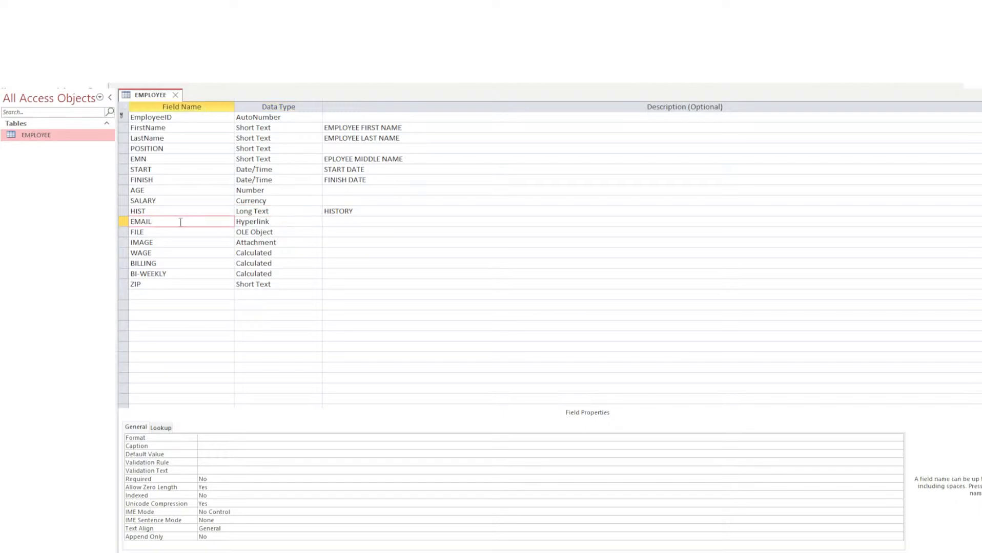
{"action": "left_click", "coordinate": [149, 231]}
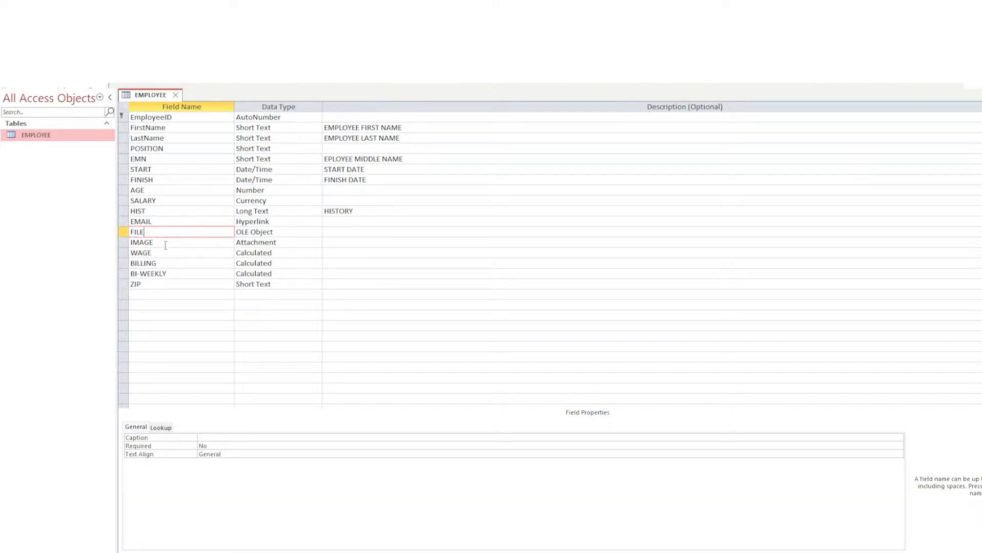
{"action": "left_click", "coordinate": [165, 242]}
{"action": "left_click", "coordinate": [168, 253]}
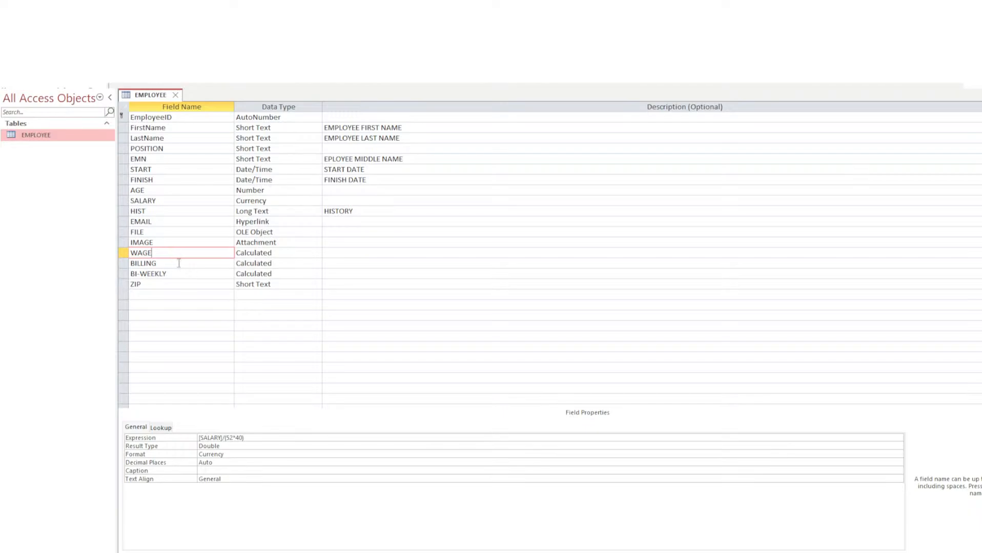
{"action": "left_click", "coordinate": [263, 253]}
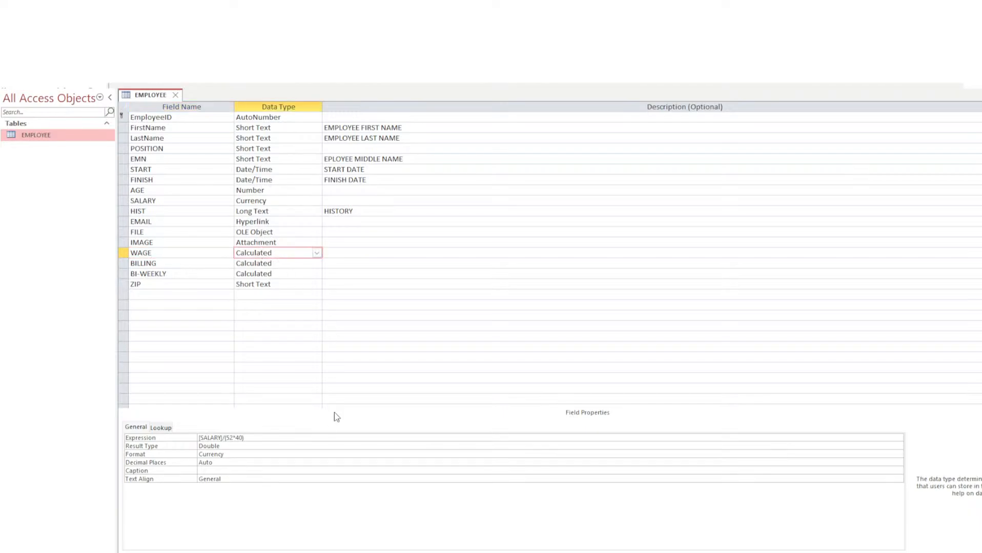
Review the WAGE calculated expression, then select the BILLING field.
{"action": "left_click", "coordinate": [264, 439]}
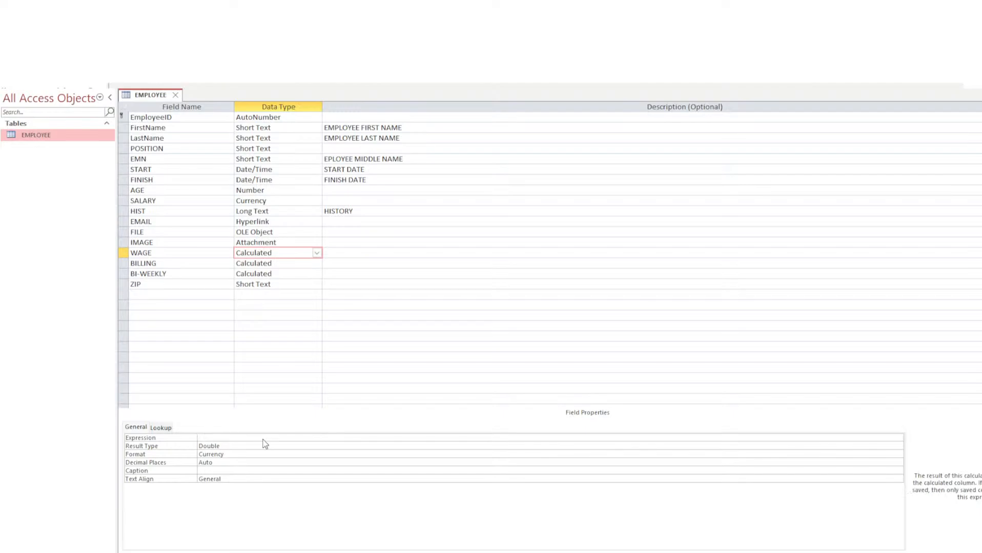
{"action": "left_click", "coordinate": [292, 454]}
{"action": "key", "text": "F6"}
{"action": "left_click", "coordinate": [298, 264]}
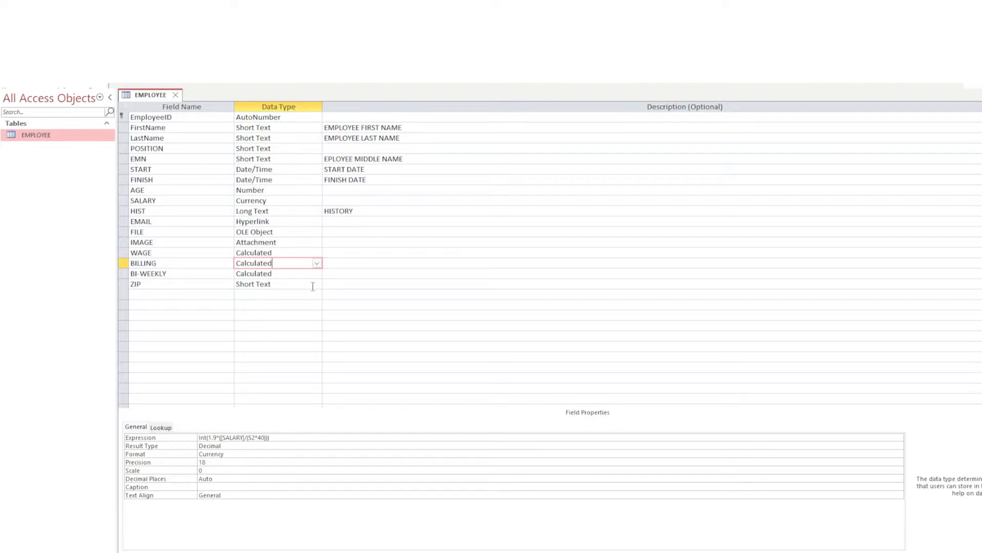
Change BILLING's expression to Int(3*([SALARY]/(52*40))) with a Double result type.
{"action": "left_click", "coordinate": [237, 438]}
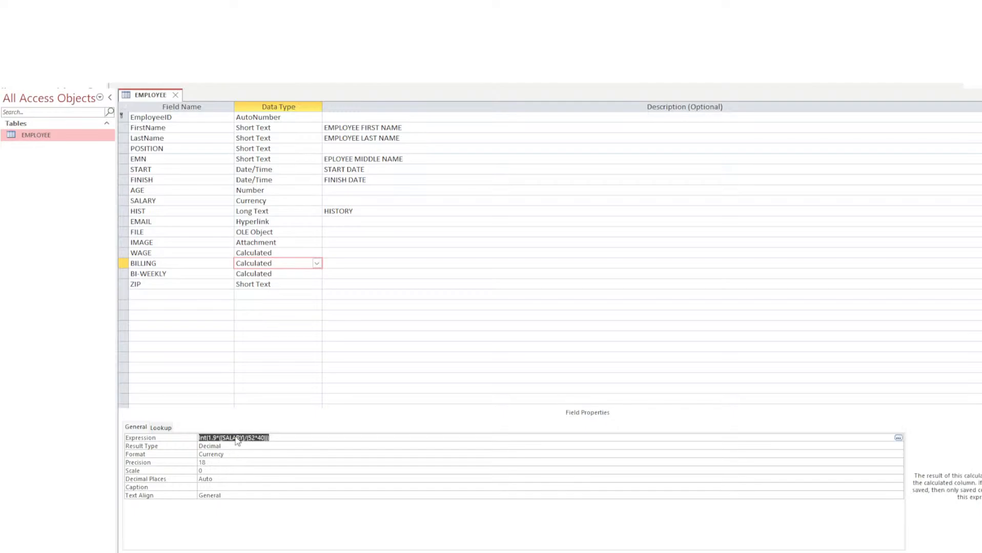
{"action": "left_click", "coordinate": [270, 438]}
{"action": "key", "text": "F6"}
{"action": "left_click", "coordinate": [246, 438]}
{"action": "left_click", "coordinate": [675, 347]}
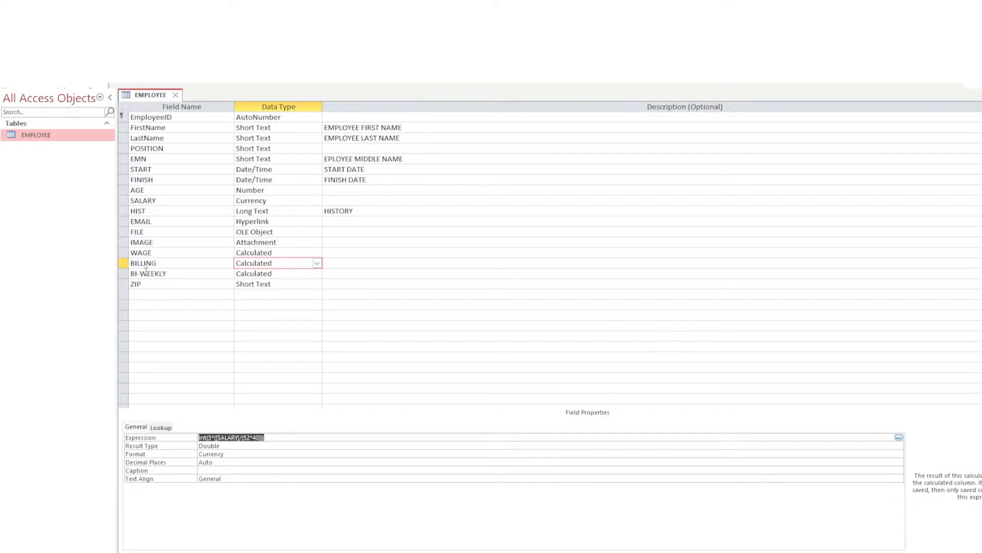
{"action": "left_click", "coordinate": [176, 274]}
{"action": "left_click", "coordinate": [252, 272]}
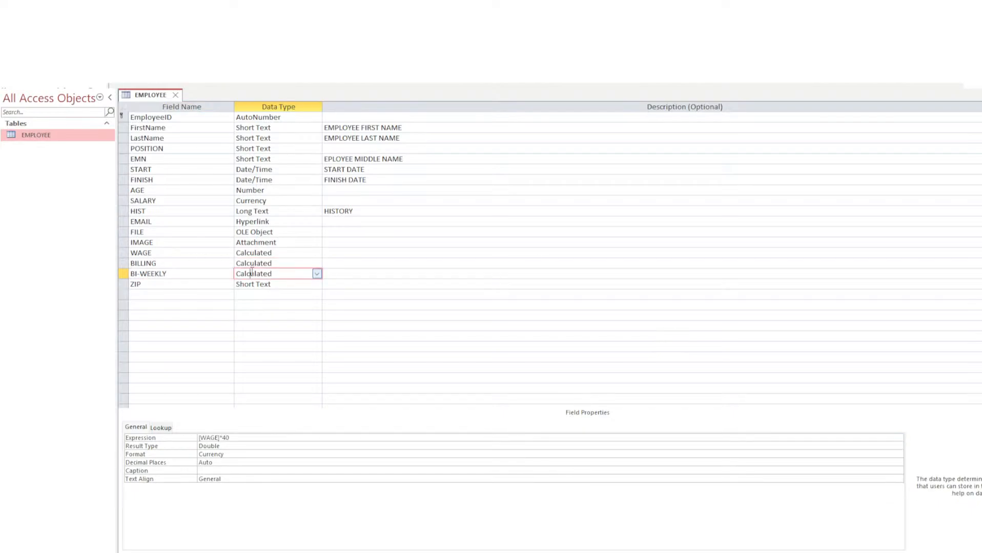
Review the WAGE and BILLING expressions in the Expression Builder.
{"action": "left_click", "coordinate": [164, 253]}
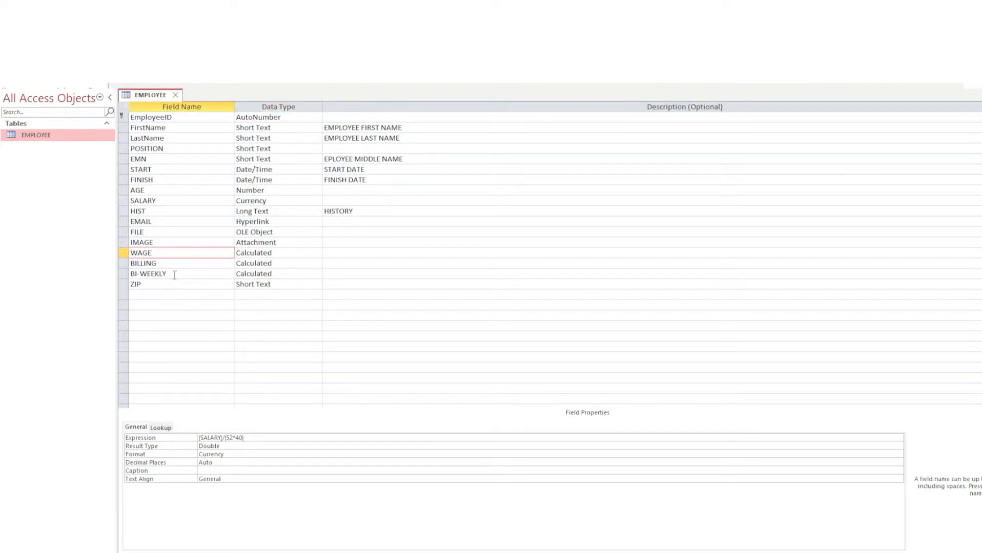
{"action": "left_click", "coordinate": [168, 266]}
{"action": "left_click", "coordinate": [223, 440]}
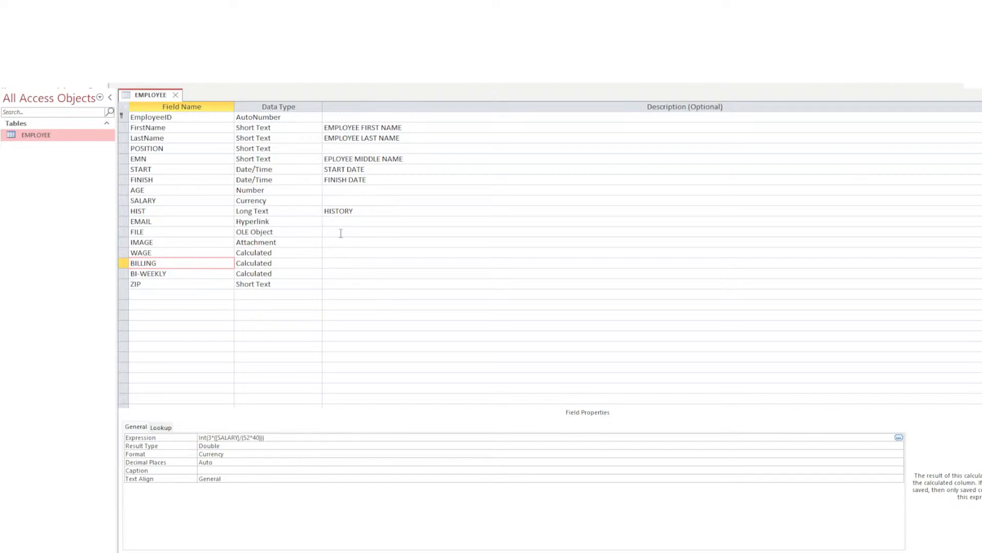
{"action": "left_click", "coordinate": [726, 354]}
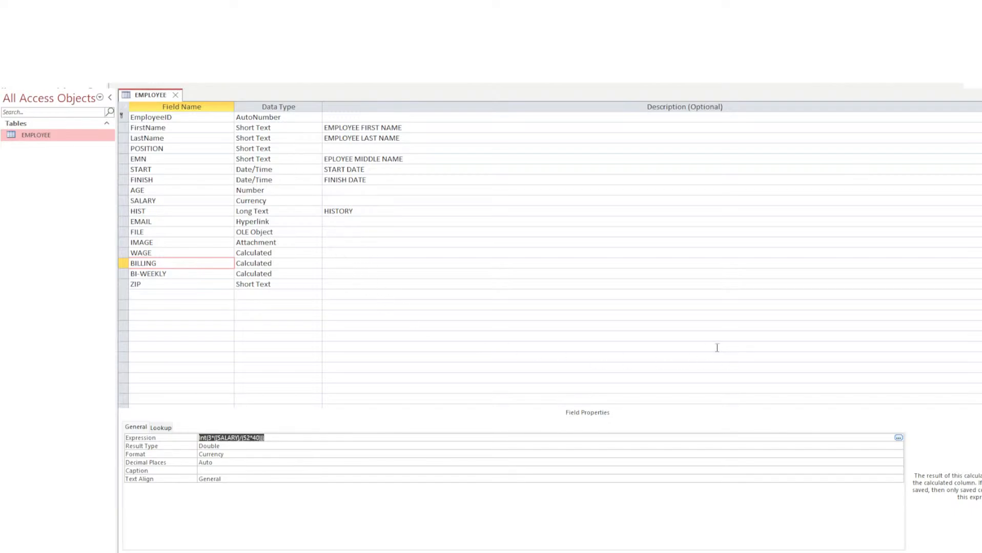
Change BI-WEEKLY's expression to [WAGE]*80 and check its result type, format and decimals.
{"action": "left_click", "coordinate": [179, 276]}
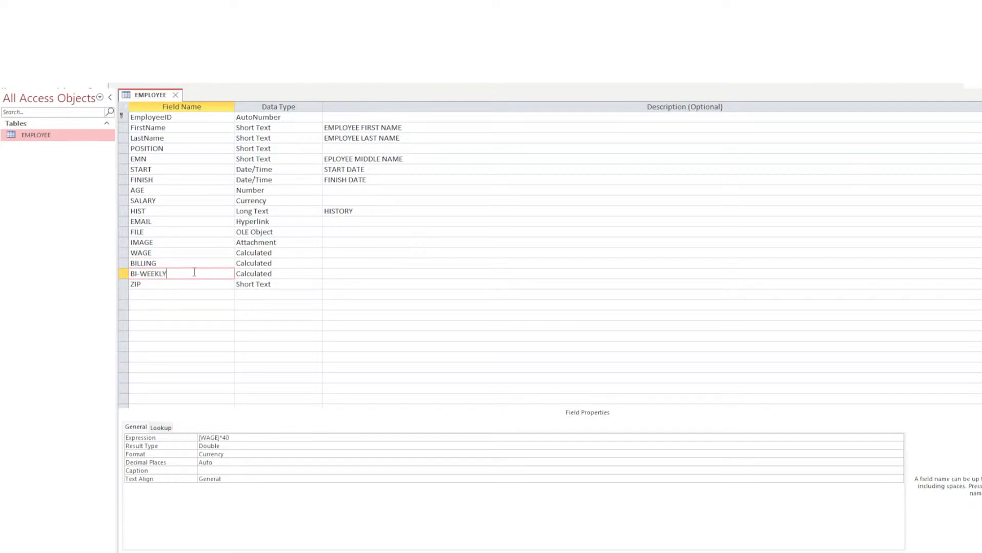
{"action": "left_click", "coordinate": [231, 438]}
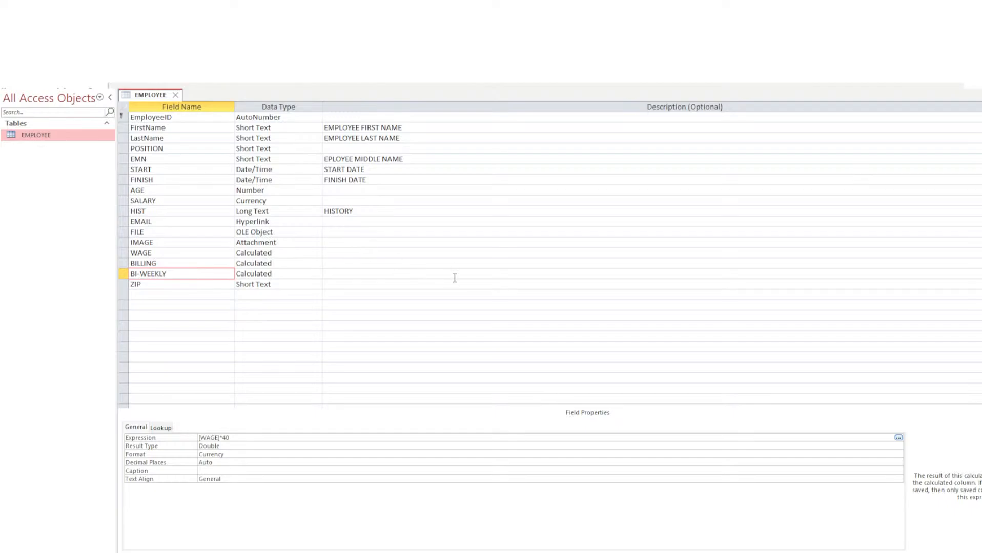
{"action": "left_click", "coordinate": [670, 350]}
{"action": "left_click", "coordinate": [239, 446]}
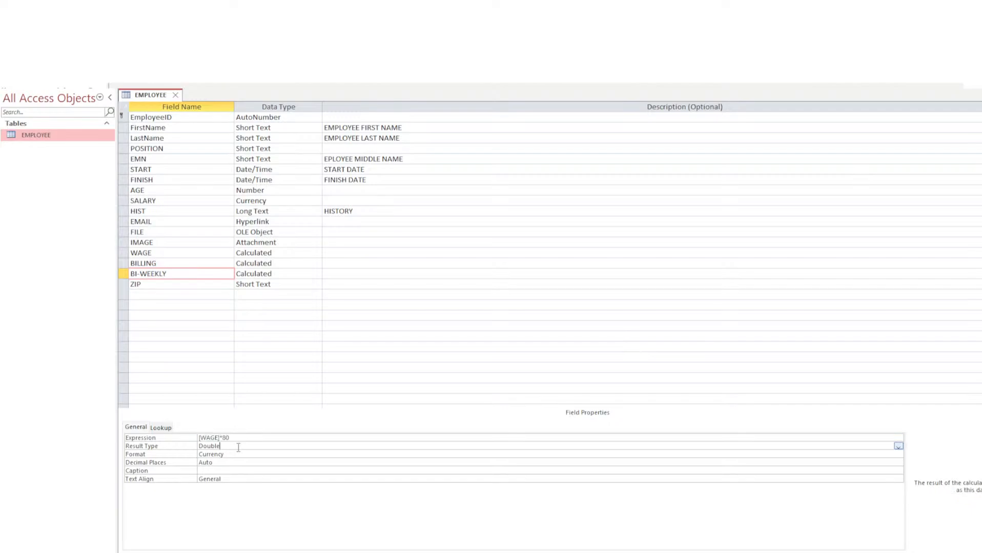
{"action": "left_click", "coordinate": [239, 456]}
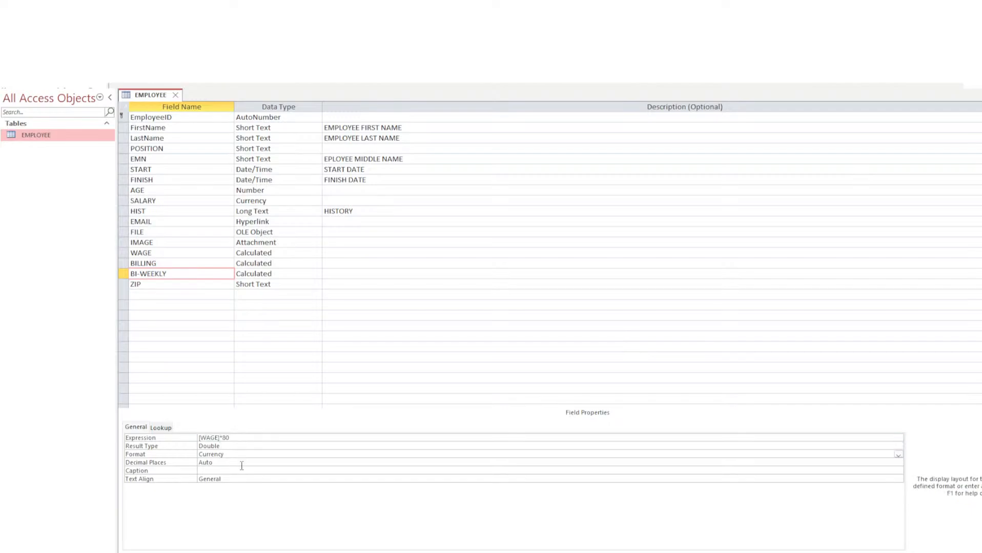
{"action": "left_click", "coordinate": [242, 465]}
{"action": "left_click", "coordinate": [246, 454]}
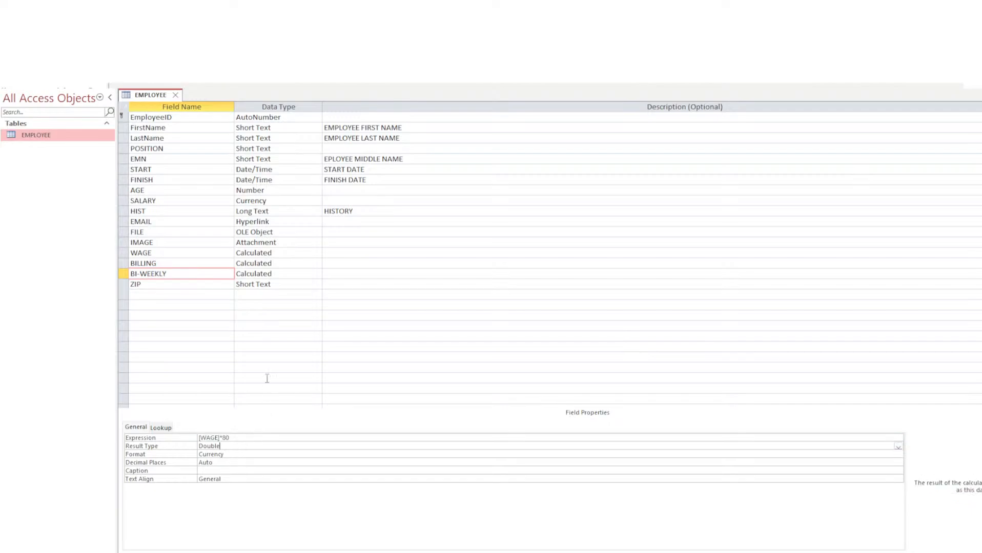
Click through the ZIP, BI-WEEKLY and BILLING rows, ending on BI-WEEKLY's expression.
{"action": "left_click", "coordinate": [189, 284]}
{"action": "left_click", "coordinate": [190, 272]}
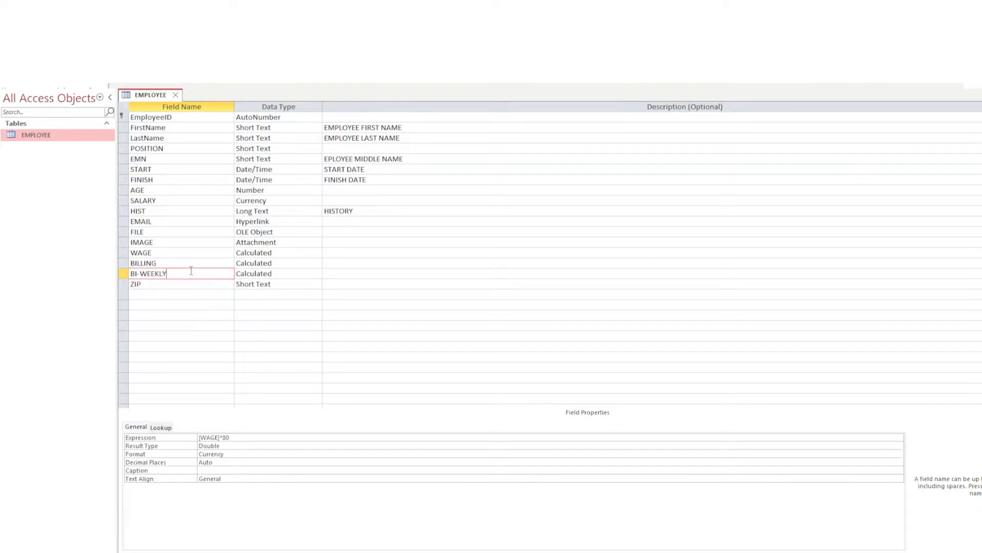
{"action": "left_click", "coordinate": [194, 264]}
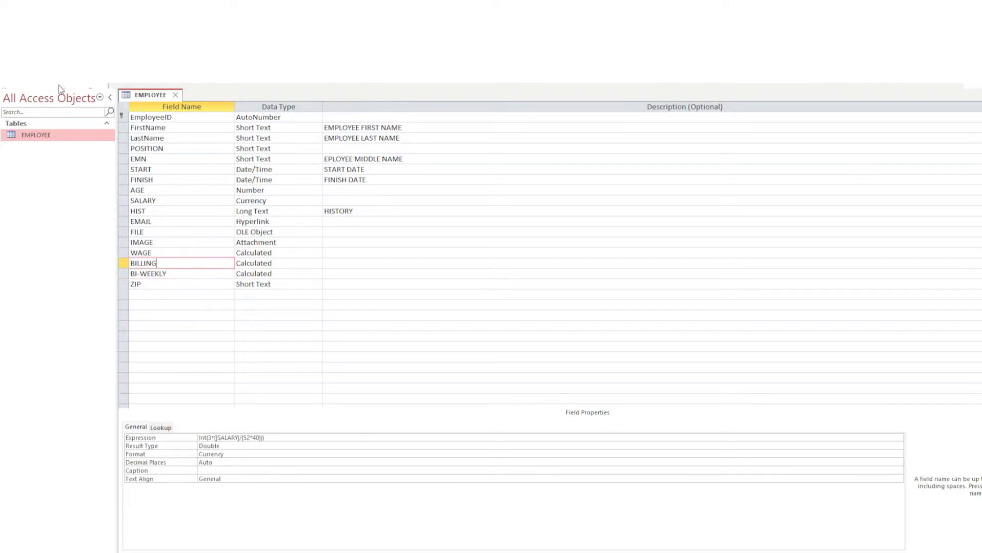
{"action": "left_click", "coordinate": [171, 276]}
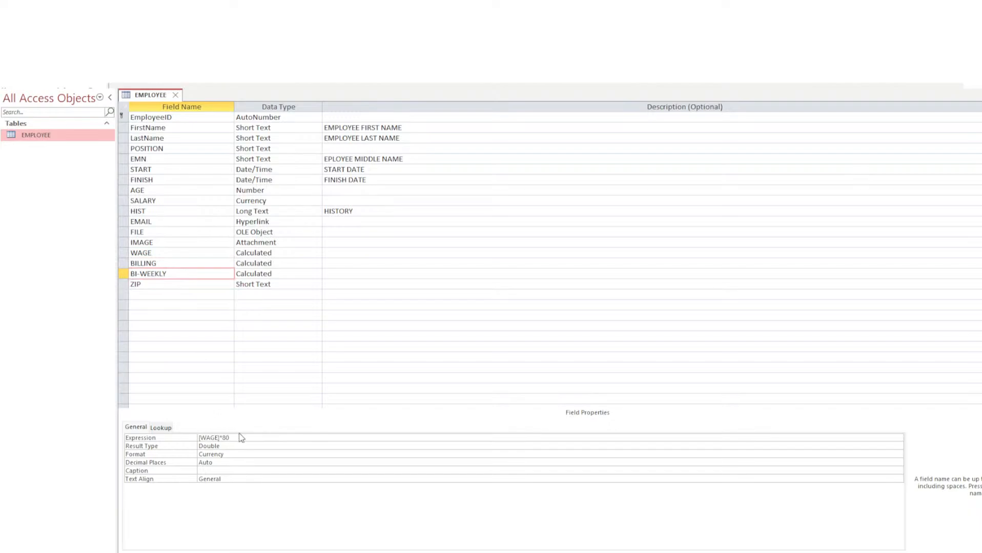
{"action": "left_click", "coordinate": [240, 437]}
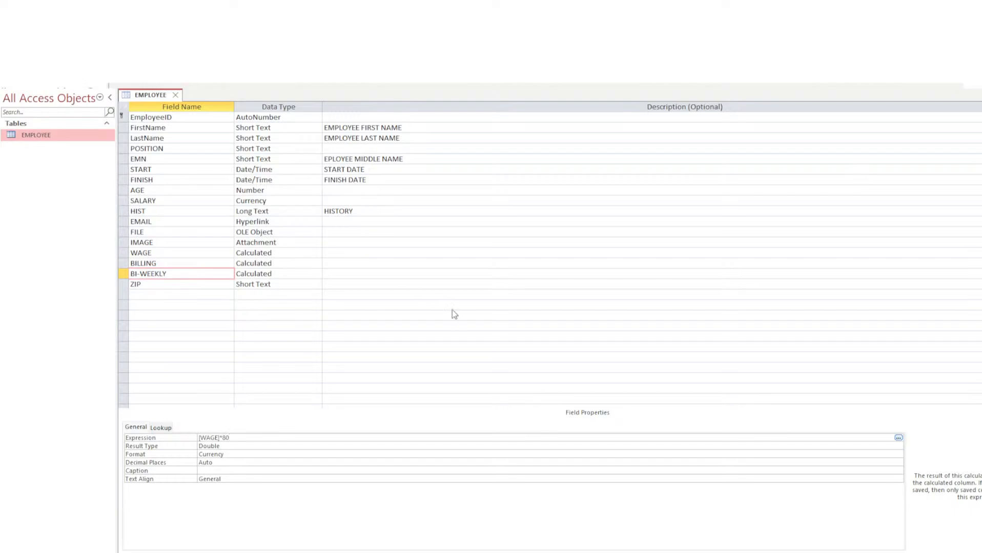
{"action": "left_click", "coordinate": [489, 324]}
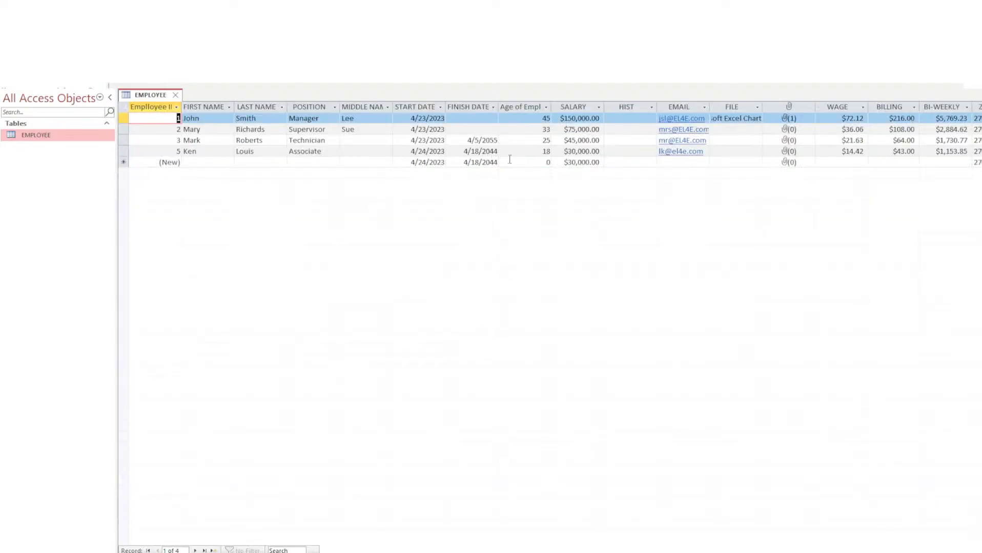
{"action": "left_click", "coordinate": [569, 152]}
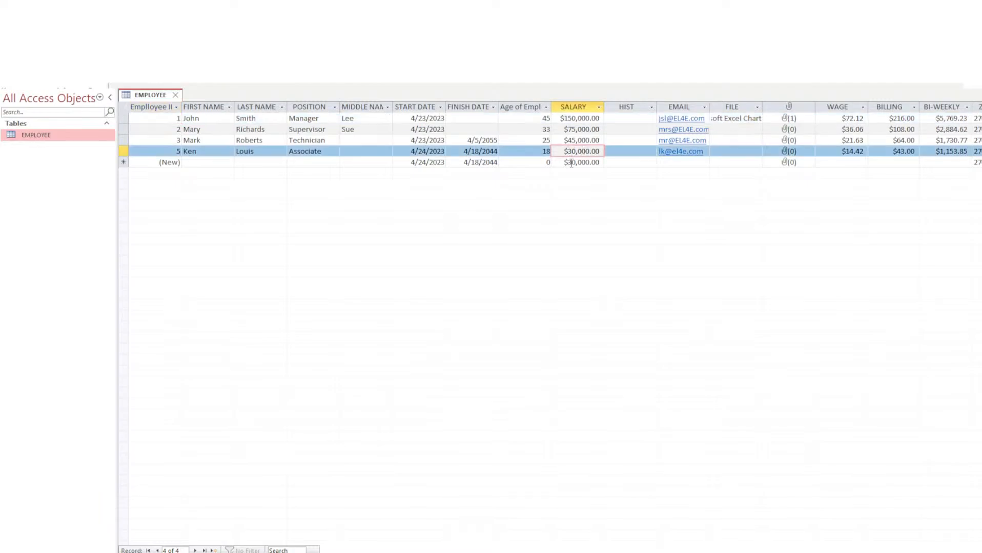
{"action": "left_click", "coordinate": [570, 163]}
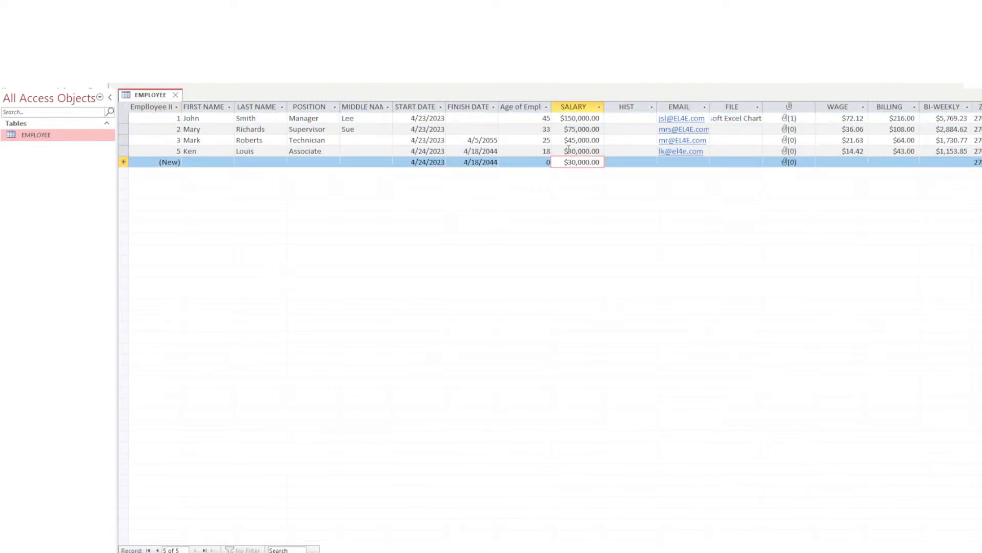
{"action": "left_click", "coordinate": [569, 151]}
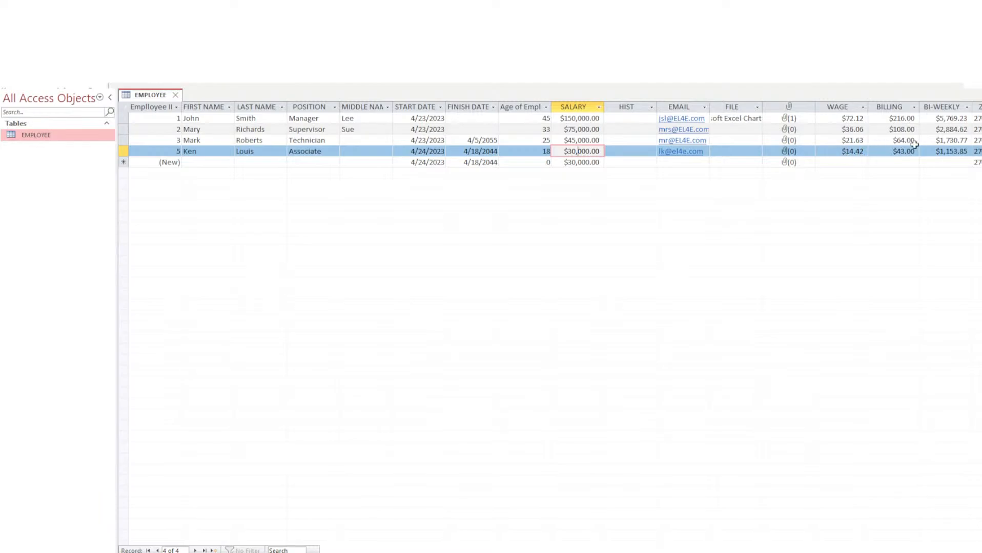
{"action": "left_click", "coordinate": [888, 150]}
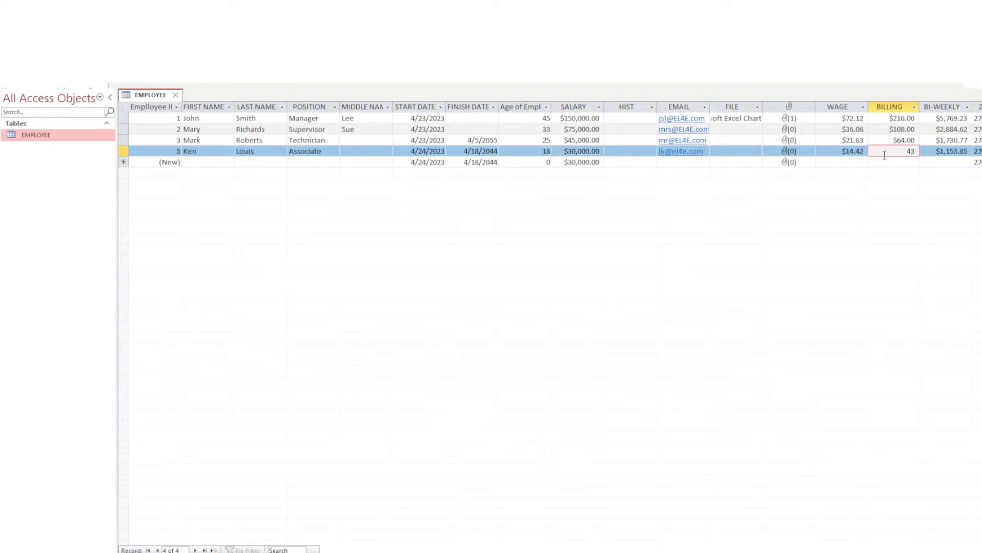
{"action": "left_click", "coordinate": [883, 140]}
{"action": "left_click", "coordinate": [891, 162]}
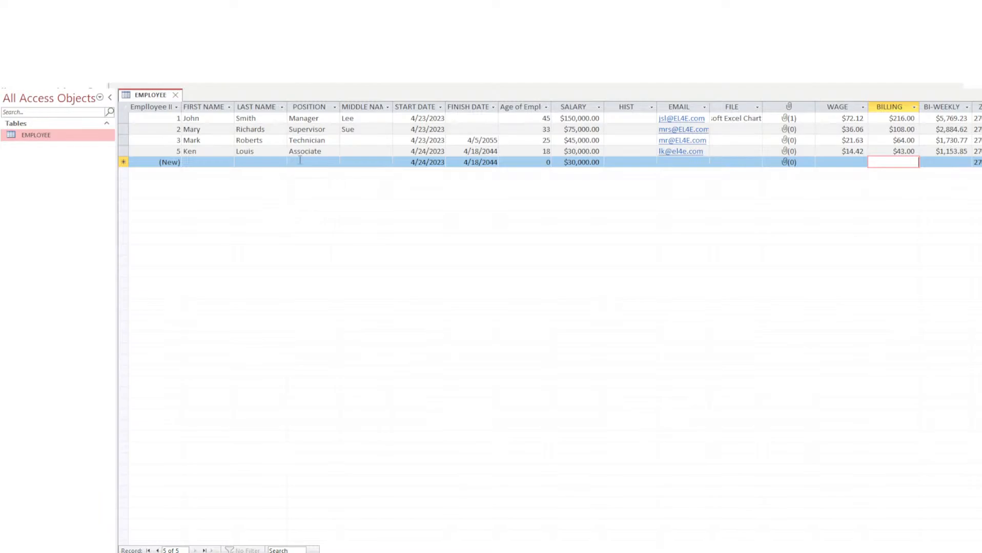
Enter the new employee's first and last names and the position Technician.
{"action": "left_click", "coordinate": [191, 162]}
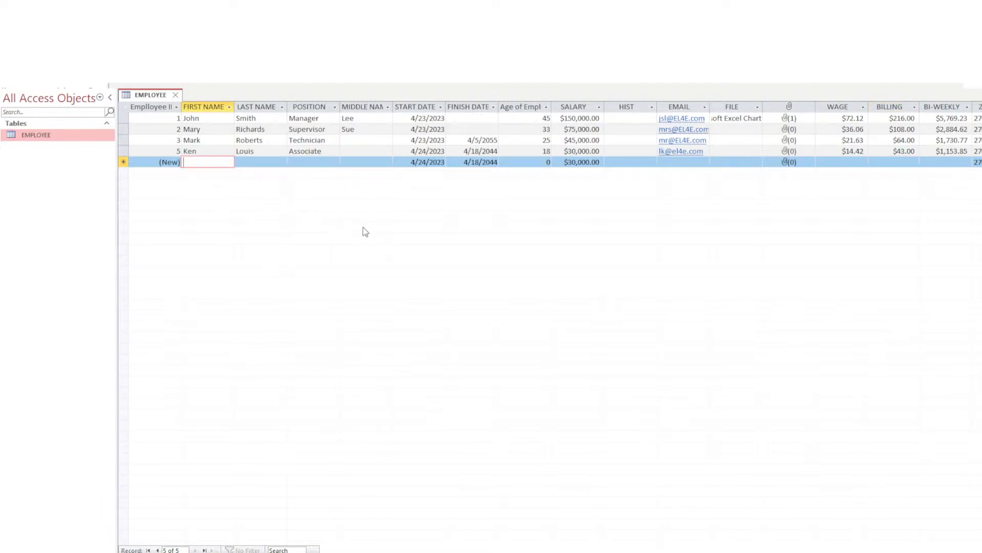
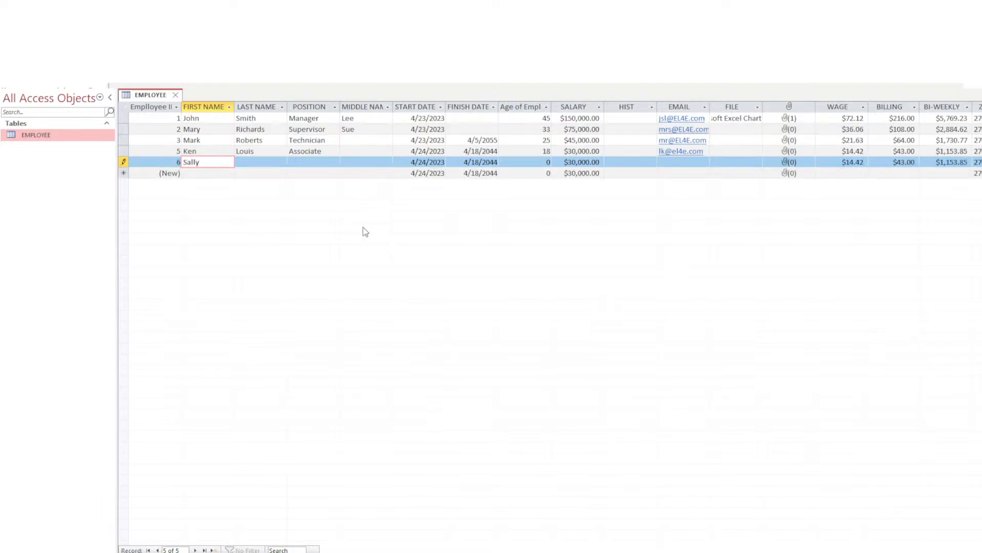
{"action": "key", "text": "Tab"}
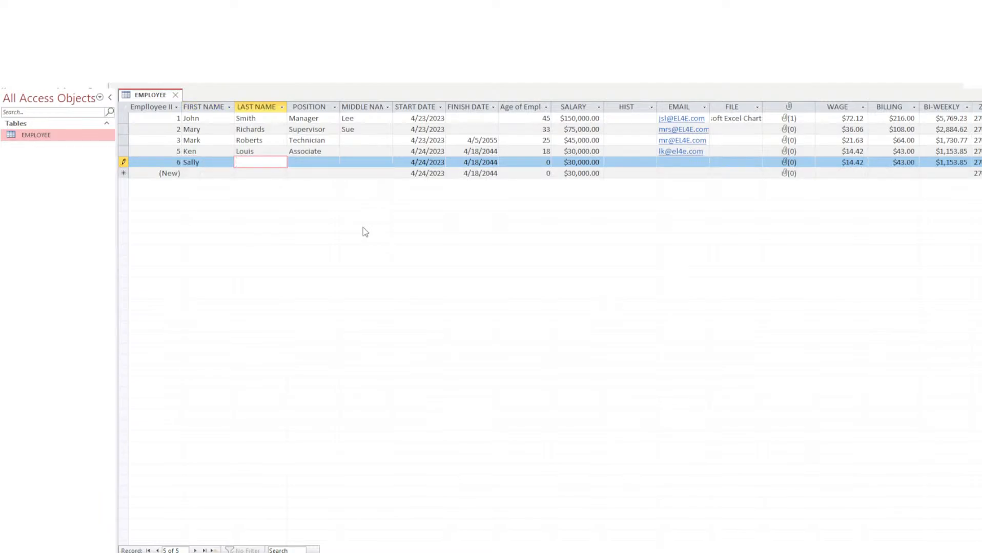
{"action": "key", "text": "Tab"}
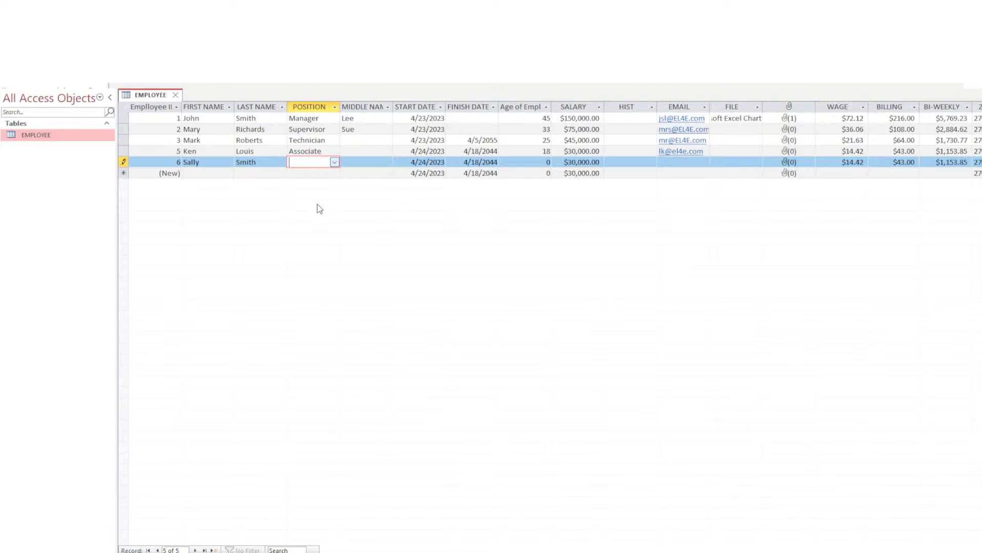
{"action": "type", "text": "Technician"}
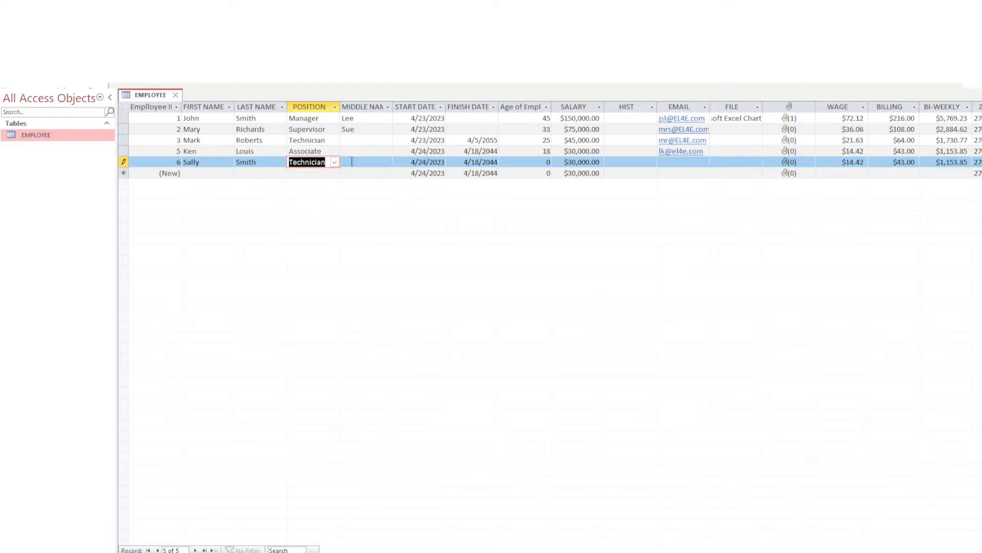
Enter the middle name and pick start date 4/4/2023 from the calendar.
{"action": "left_click", "coordinate": [352, 162]}
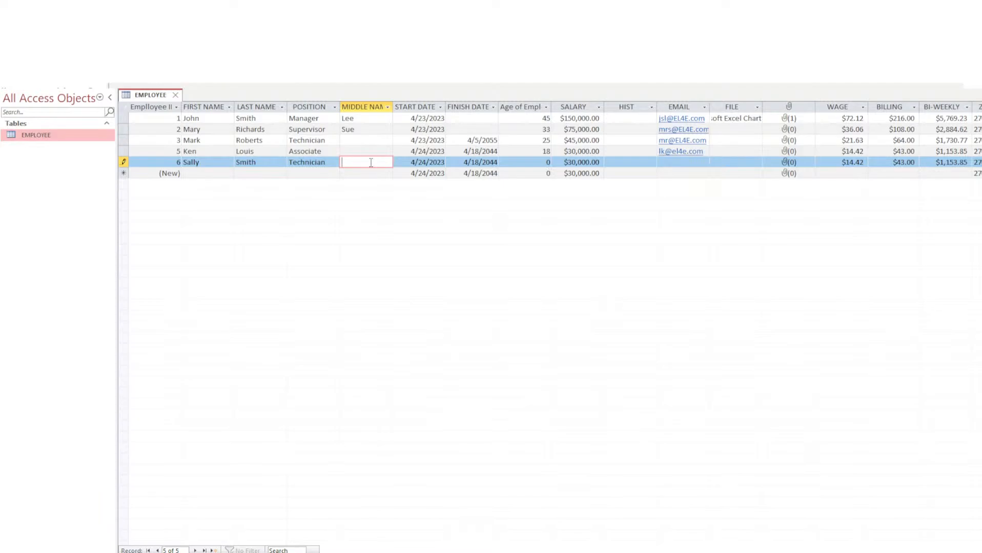
{"action": "type", "text": "Maria"}
{"action": "key", "text": "Tab"}
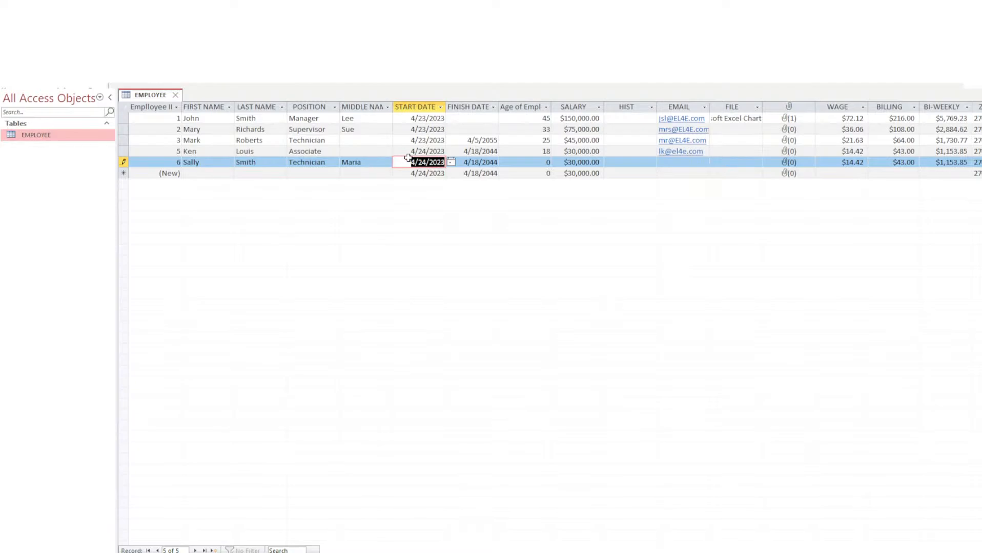
{"action": "left_click", "coordinate": [451, 161]}
{"action": "left_click", "coordinate": [444, 232]}
{"action": "left_click", "coordinate": [397, 205]}
{"action": "key", "text": "Tab"}
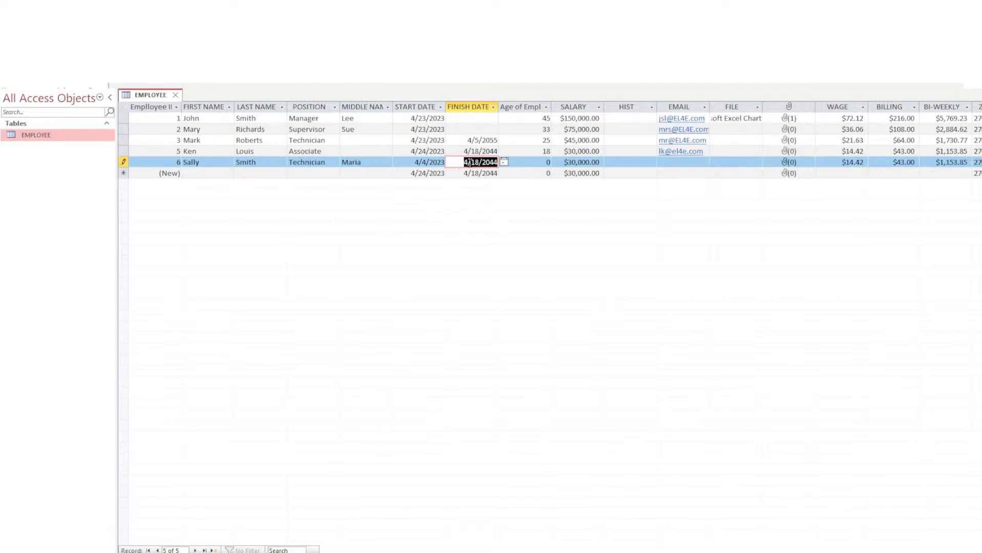
Replace the new employee's Age of Employee value with 18.
{"action": "left_click", "coordinate": [416, 162]}
{"action": "left_click", "coordinate": [480, 162]}
{"action": "left_click", "coordinate": [531, 163]}
{"action": "double_click", "coordinate": [548, 162]}
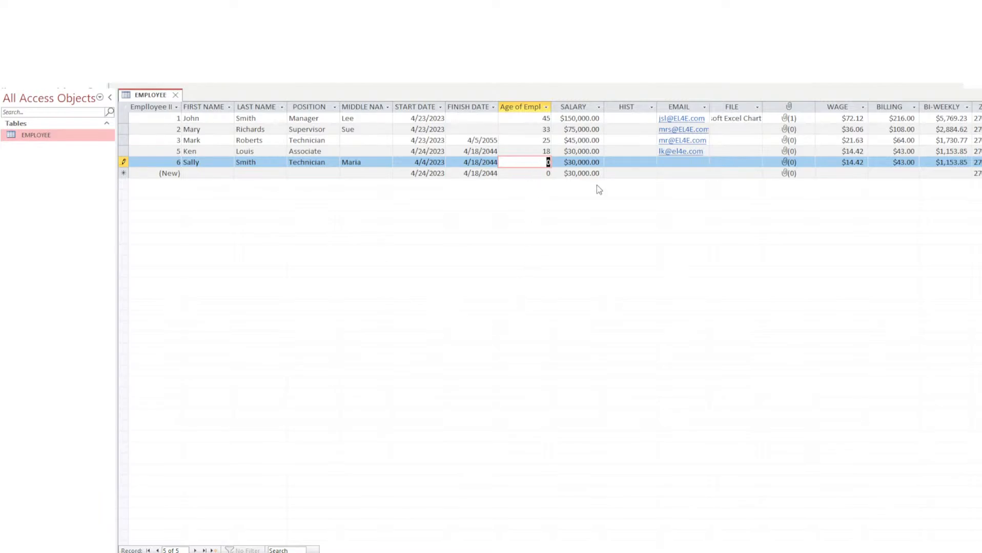
{"action": "type", "text": "18"}
{"action": "key", "text": "Tab"}
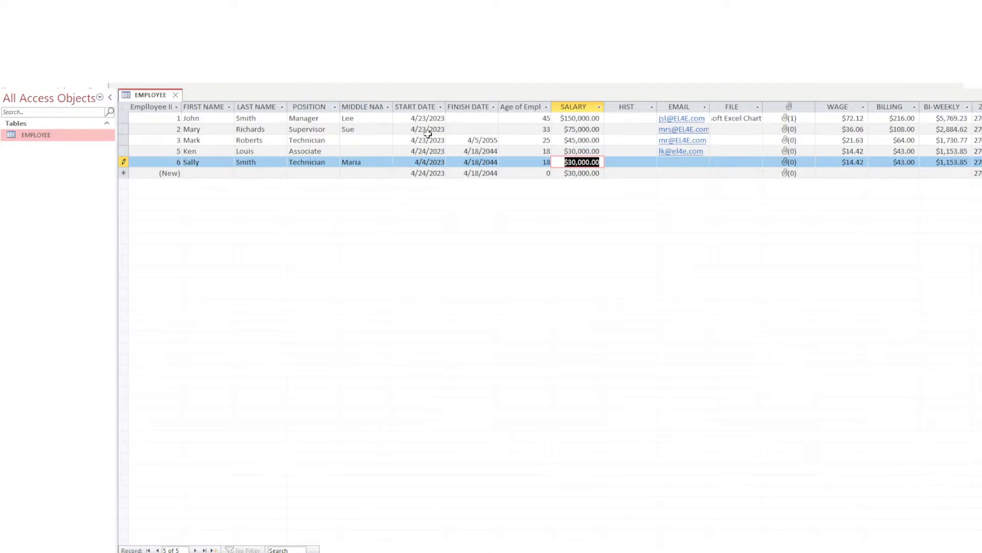
Replace the new employee's $30,000.00 salary with 50000.
{"action": "left_click", "coordinate": [563, 163]}
{"action": "left_click_drag", "start_coordinate": [560, 163], "coordinate": [613, 164]}
{"action": "type", "text": "50000"}
{"action": "key", "text": "Tab"}
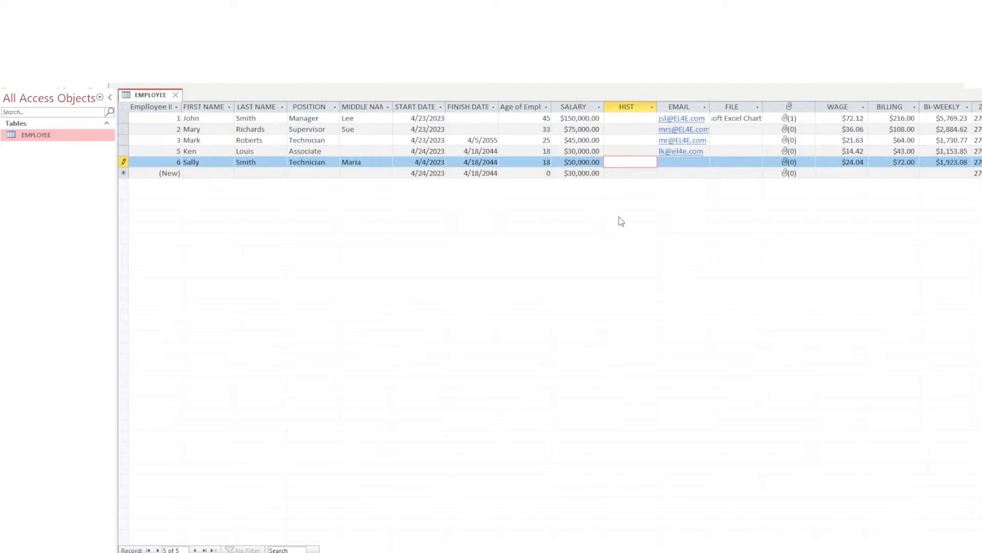
Verify the recalculated WAGE $24.04, BILLING $72.00 and BI-WEEKLY $1,923.08.
{"action": "key", "text": "Tab"}
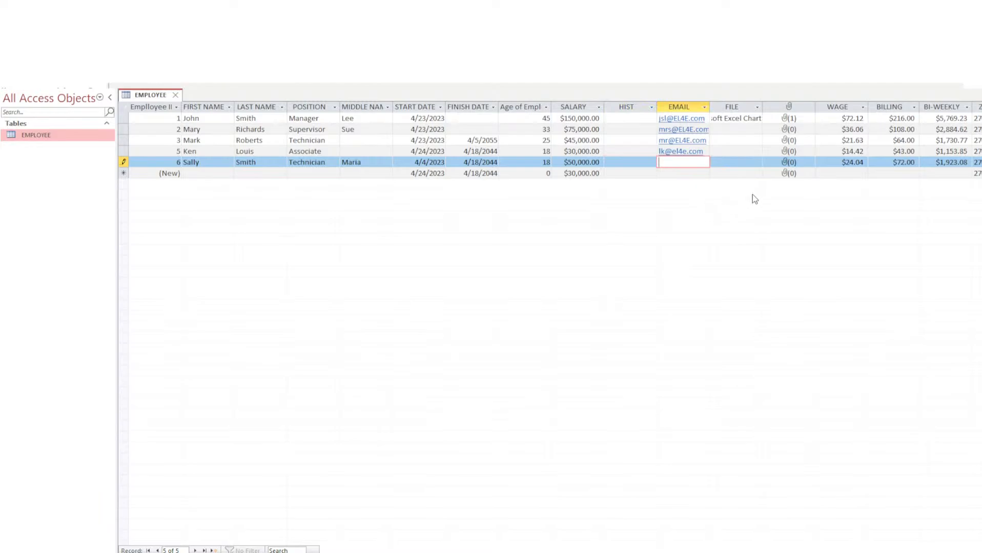
{"action": "key", "text": "Tab"}
{"action": "key", "text": "Tab"}
{"action": "key", "text": "Tab"}
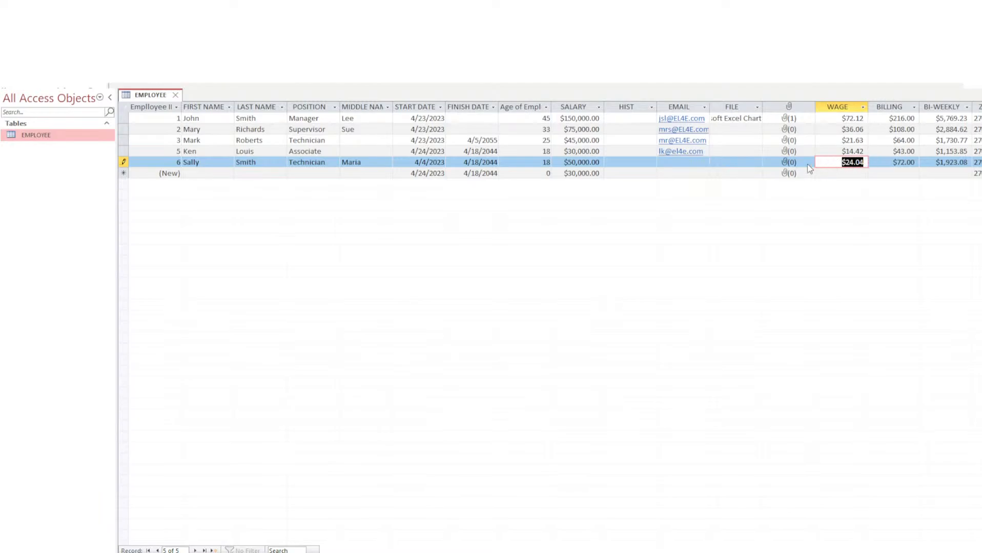
{"action": "key", "text": "Tab"}
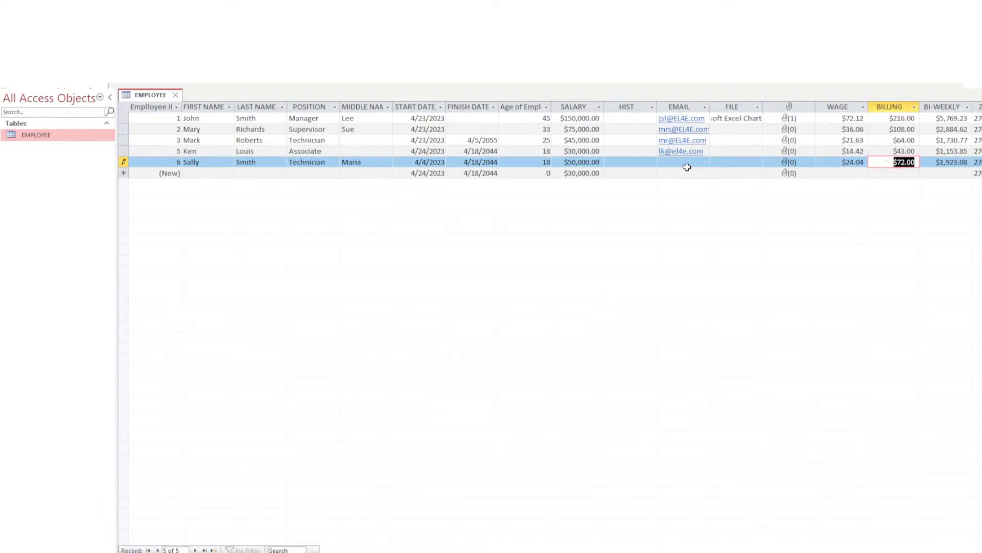
{"action": "key", "text": "Tab"}
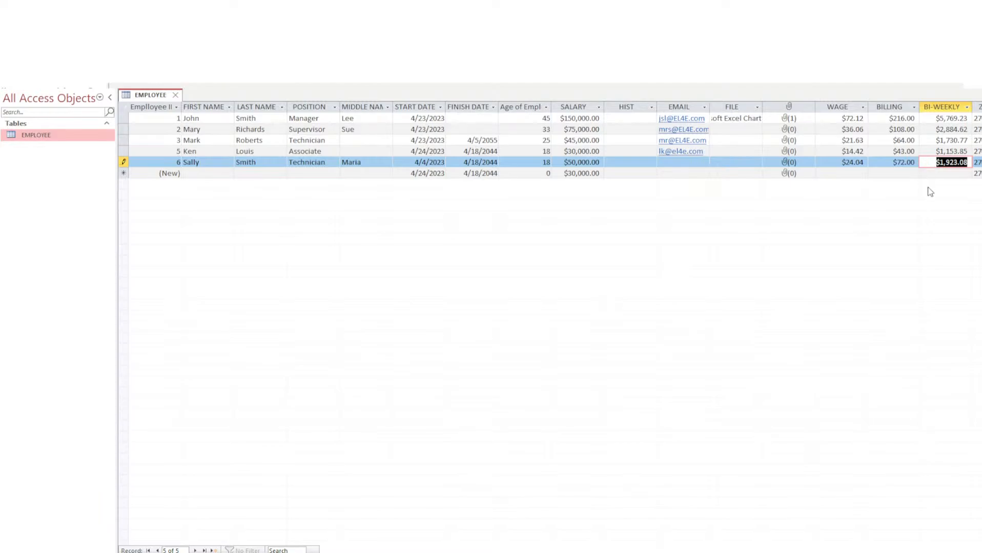
In Design View, change AGE's validation rule to >=17 and review its message and required setting.
{"action": "left_click", "coordinate": [15, 50]}
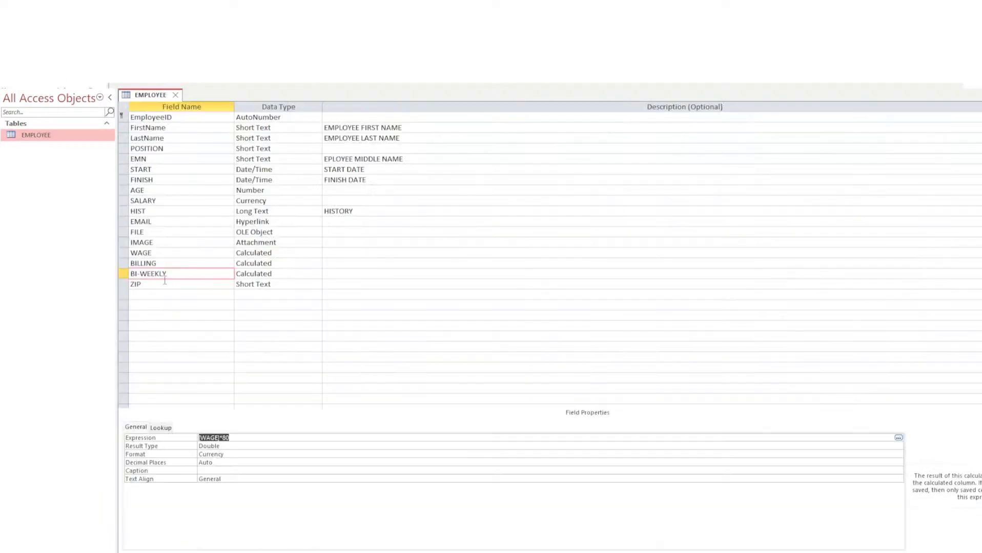
{"action": "left_click", "coordinate": [157, 189]}
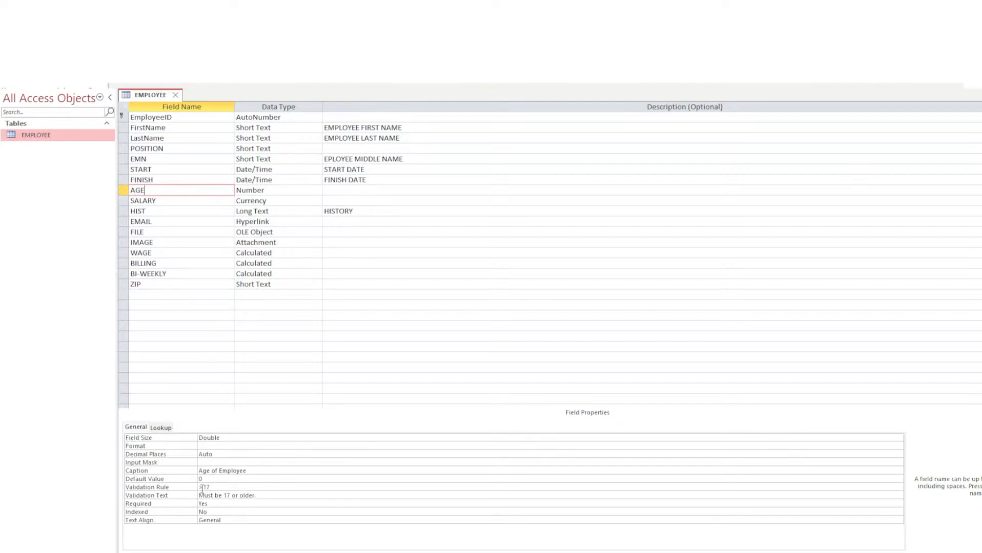
{"action": "left_click", "coordinate": [200, 487]}
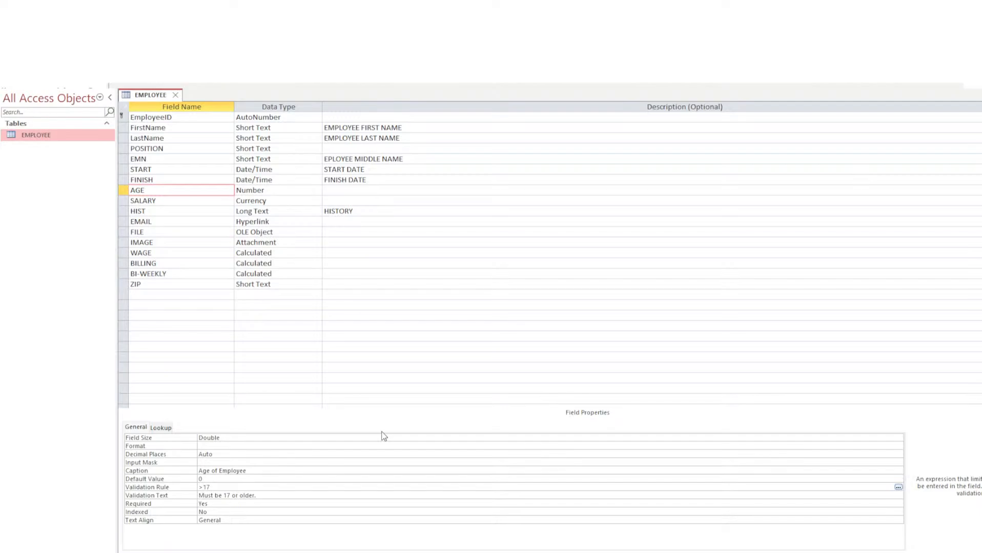
{"action": "type", "text": "="}
{"action": "double_click", "coordinate": [263, 496]}
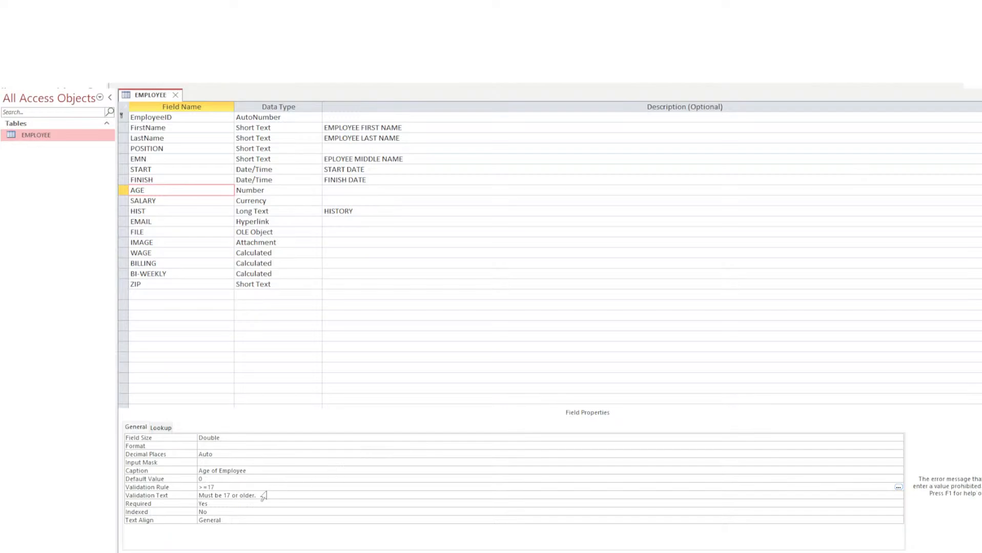
{"action": "left_click", "coordinate": [263, 496]}
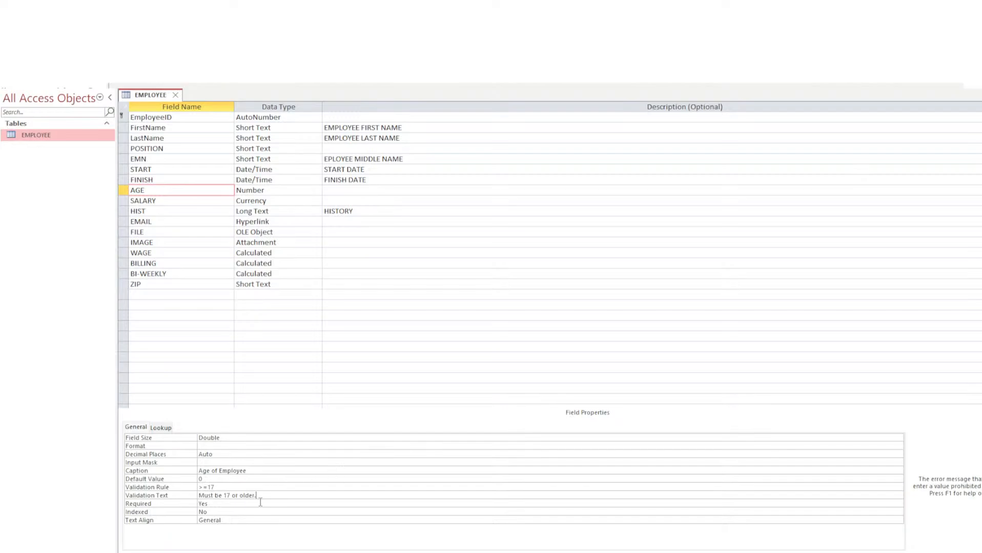
{"action": "left_click", "coordinate": [229, 506]}
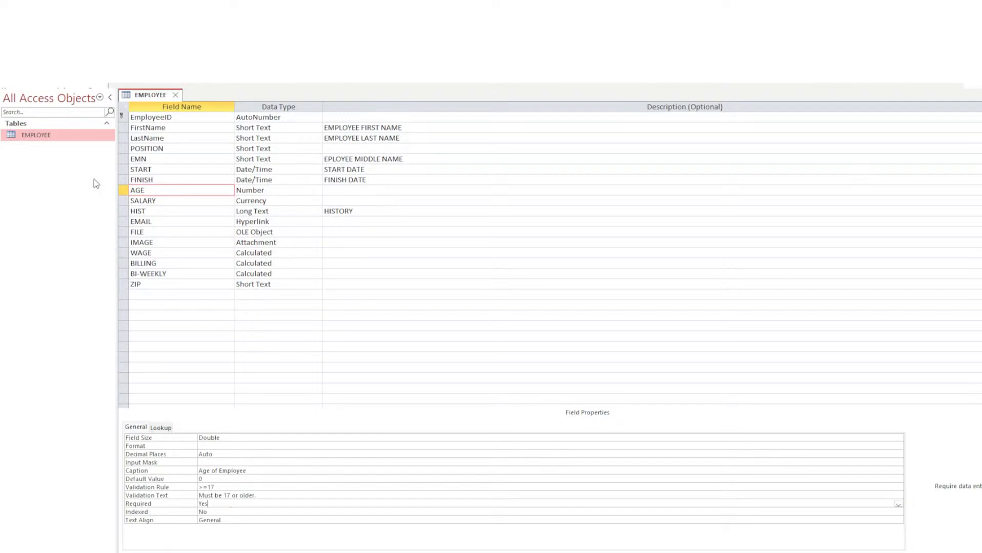
{"action": "left_click", "coordinate": [167, 200]}
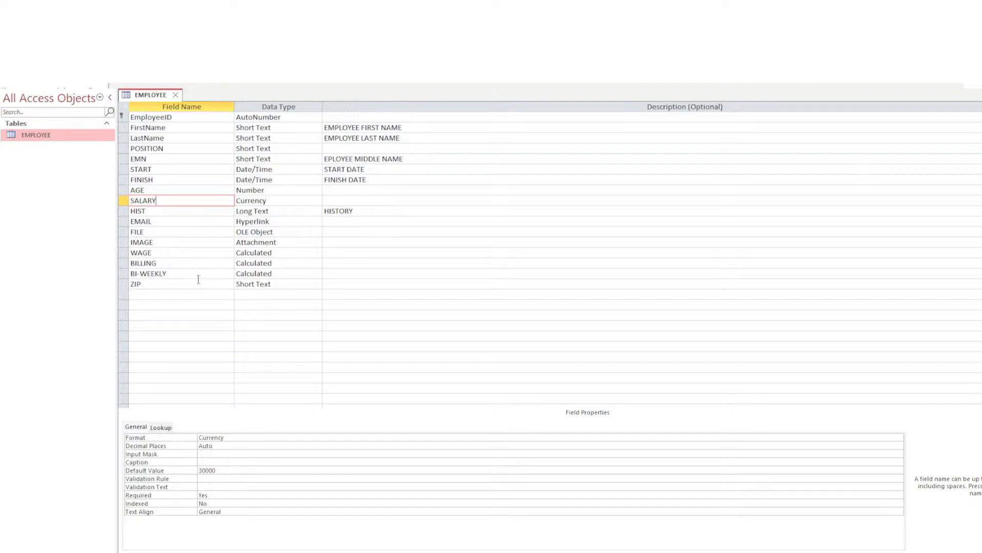
Open the Input Mask Wizard for the ZIP field's input mask.
{"action": "left_click", "coordinate": [188, 285]}
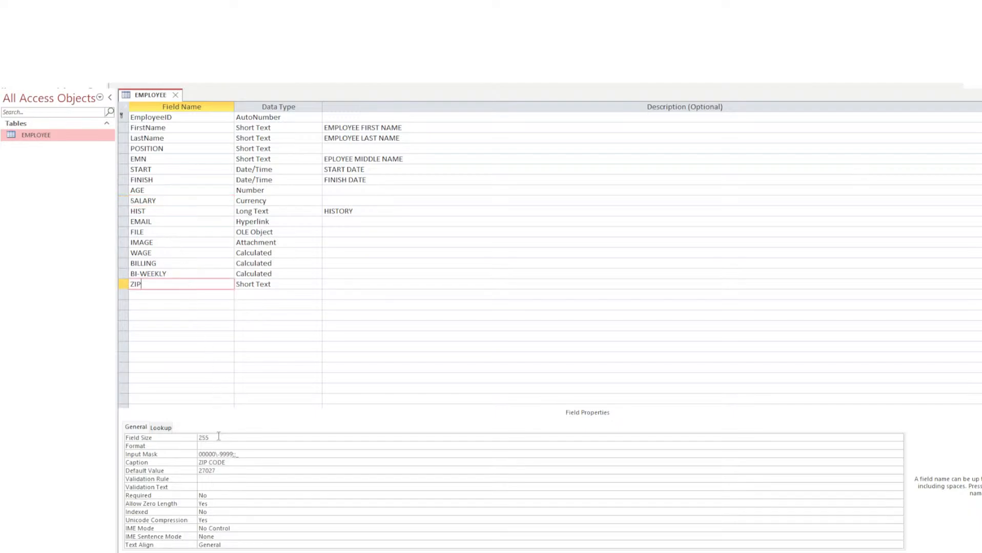
{"action": "left_click", "coordinate": [221, 455]}
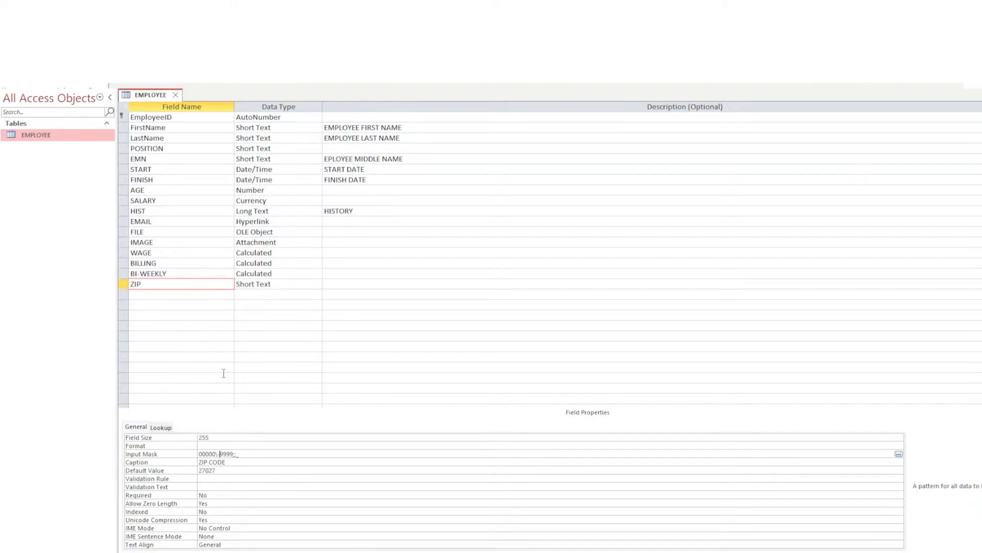
{"action": "left_click", "coordinate": [897, 455]}
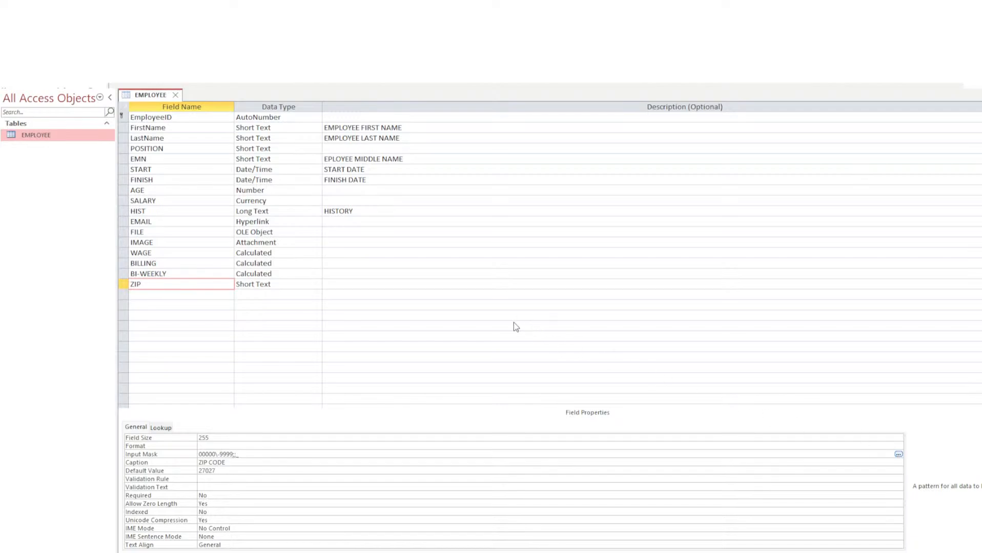
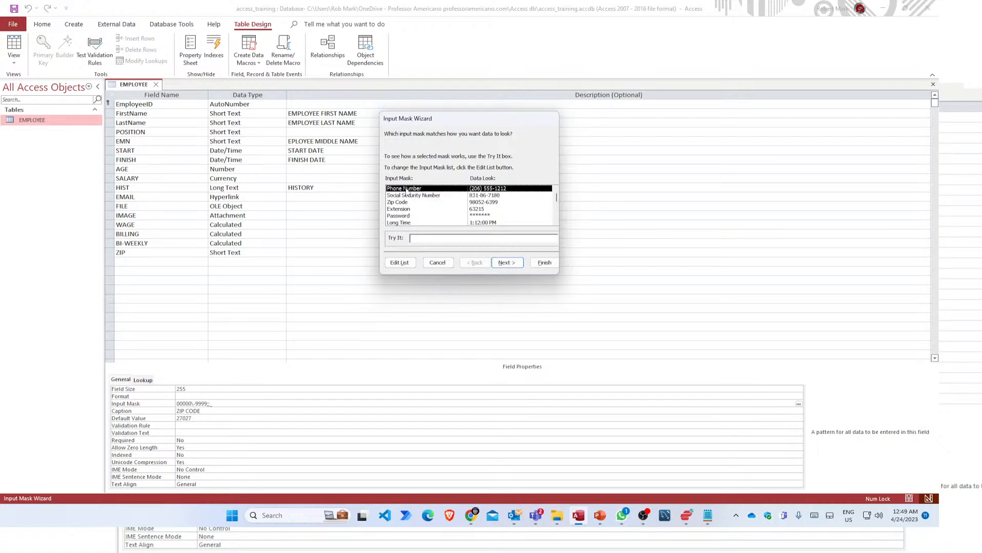
Choose the Zip Code input mask and keep the underscore placeholder character.
{"action": "left_click", "coordinate": [406, 196]}
{"action": "left_click", "coordinate": [407, 203]}
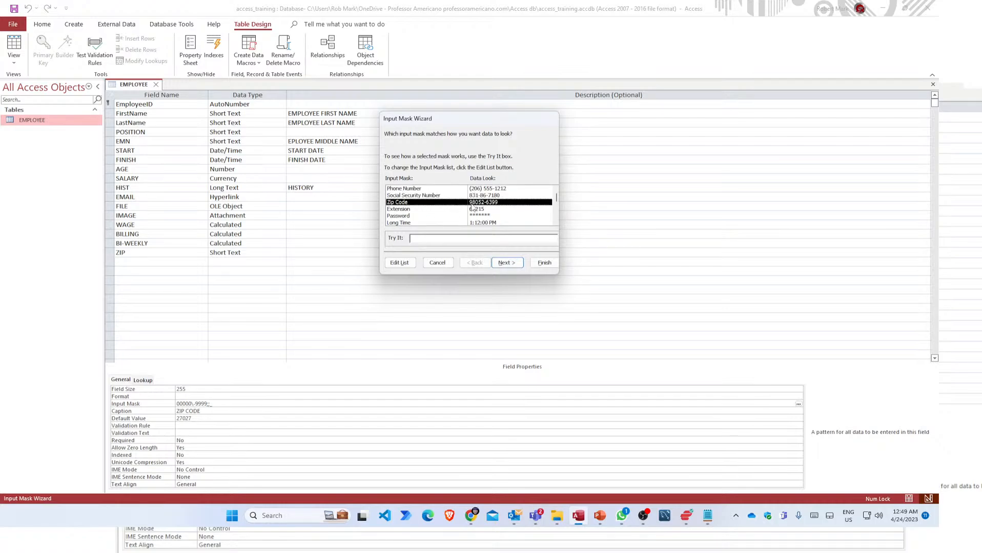
{"action": "left_click", "coordinate": [506, 263]}
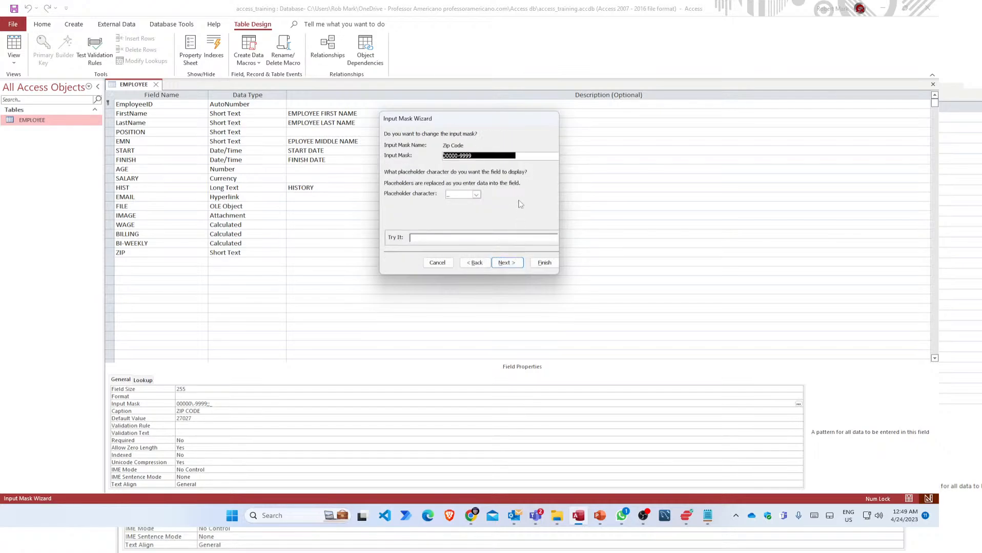
{"action": "left_click", "coordinate": [507, 156]}
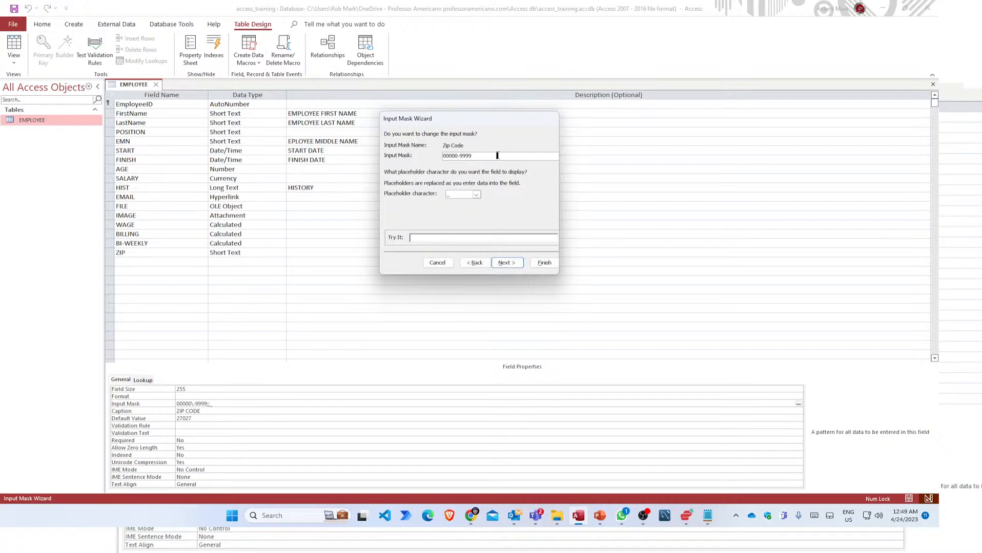
{"action": "left_click", "coordinate": [477, 196]}
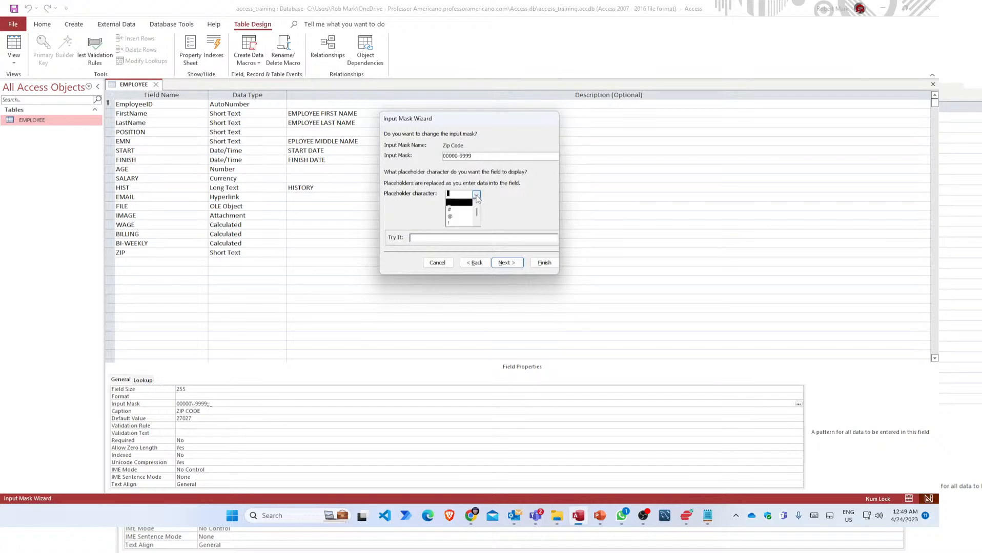
{"action": "left_click", "coordinate": [476, 197]}
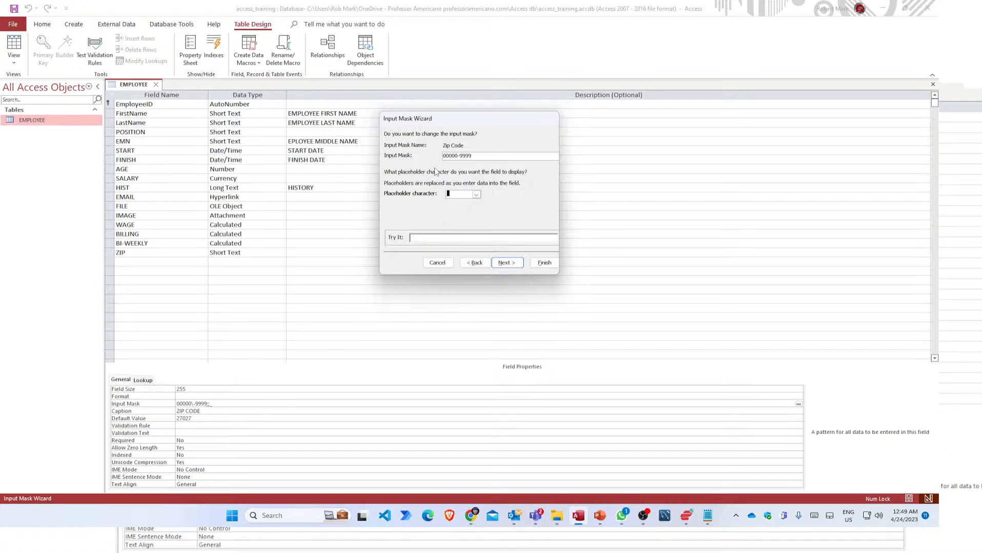
Test the mask with 22222-2222 and cancel the wizard, leaving the existing ZIP mask unchanged.
{"action": "left_click", "coordinate": [433, 238]}
{"action": "type", "text": "22222-2222"}
{"action": "left_click", "coordinate": [482, 264]}
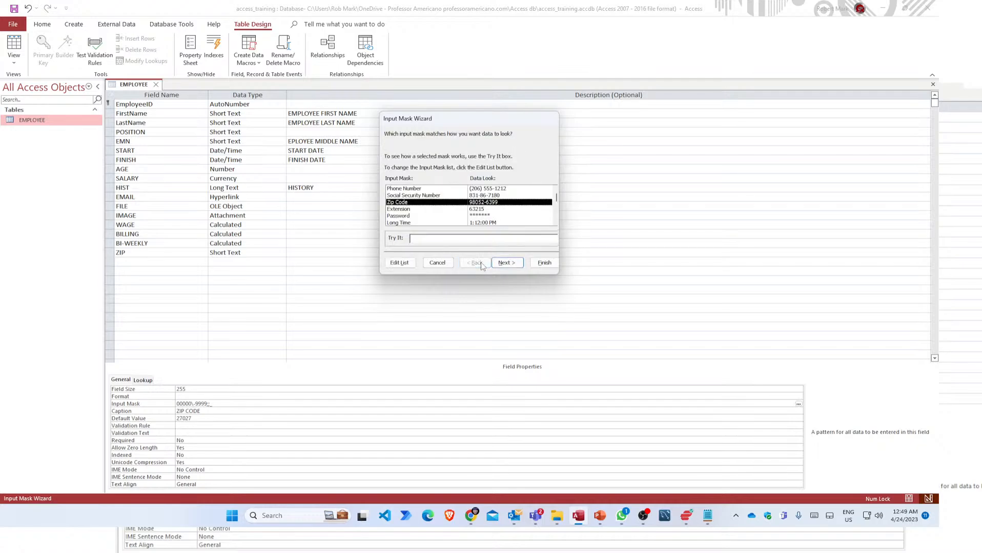
{"action": "left_click", "coordinate": [506, 264]}
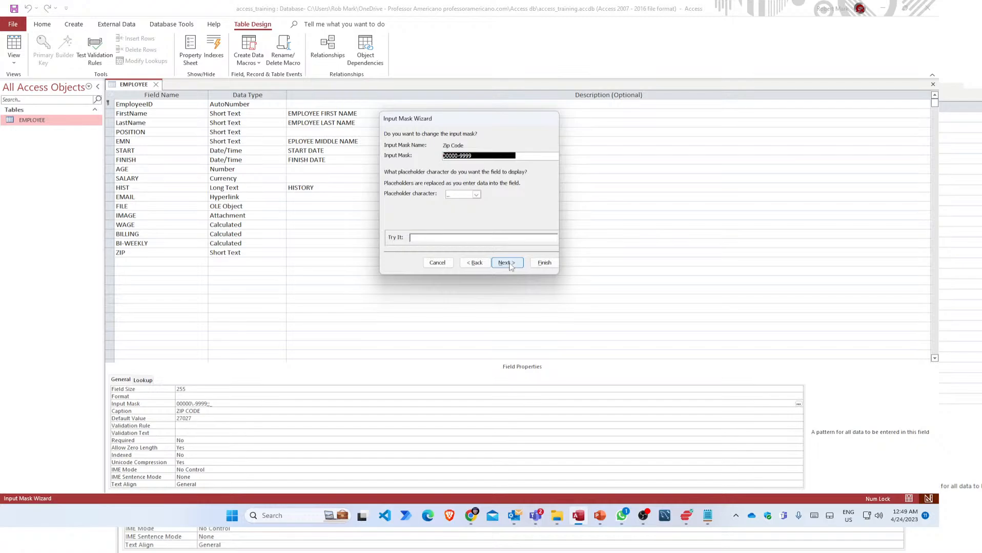
{"action": "left_click", "coordinate": [506, 263]}
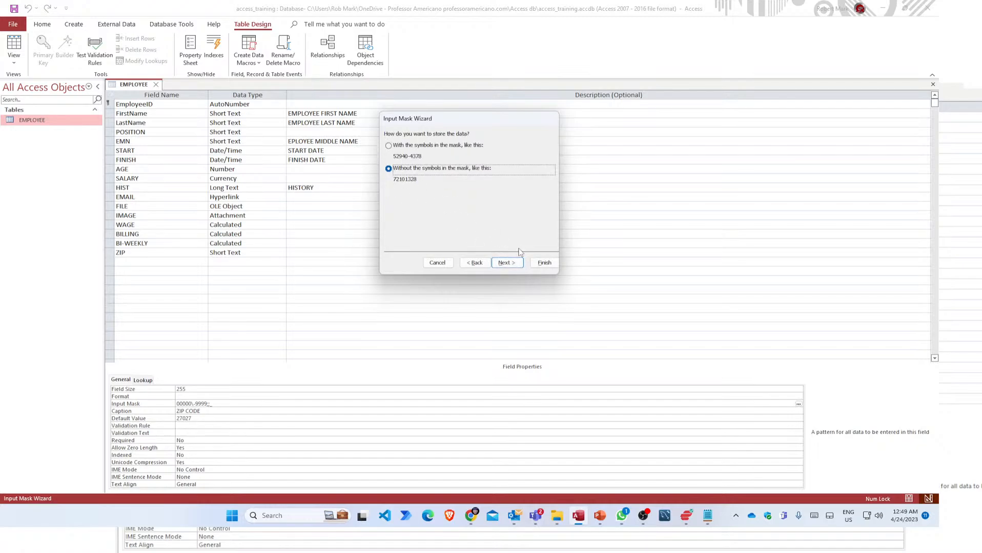
{"action": "left_click", "coordinate": [433, 263]}
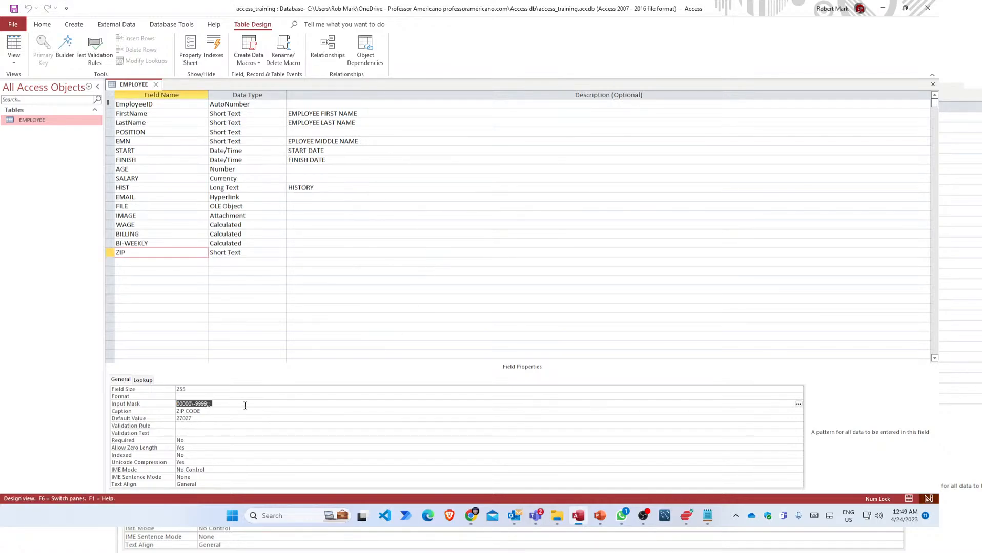
Clear the ZIP input mask, save the table, and preview the Social Security Number and Password masks.
{"action": "key", "text": "Delete"}
{"action": "left_click", "coordinate": [798, 405]}
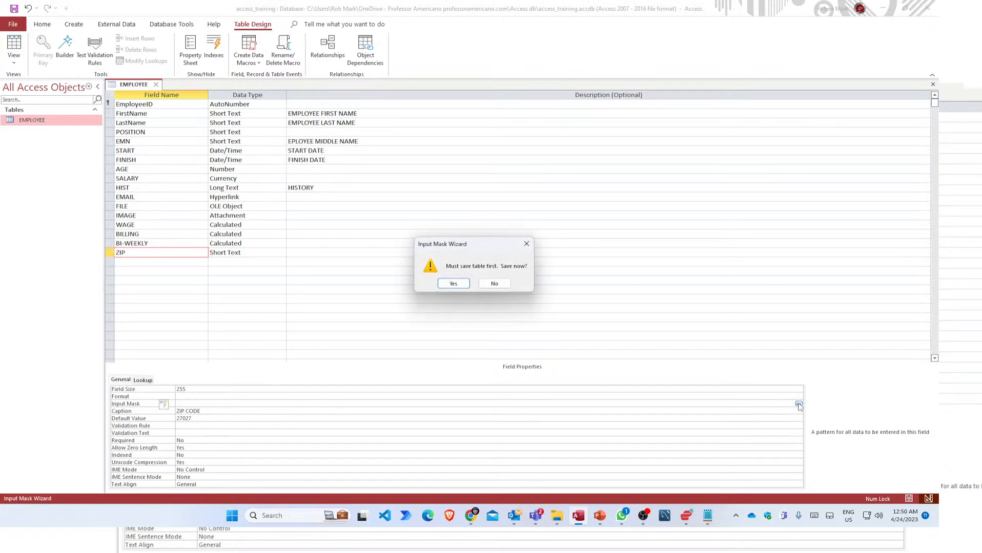
{"action": "left_click", "coordinate": [451, 284]}
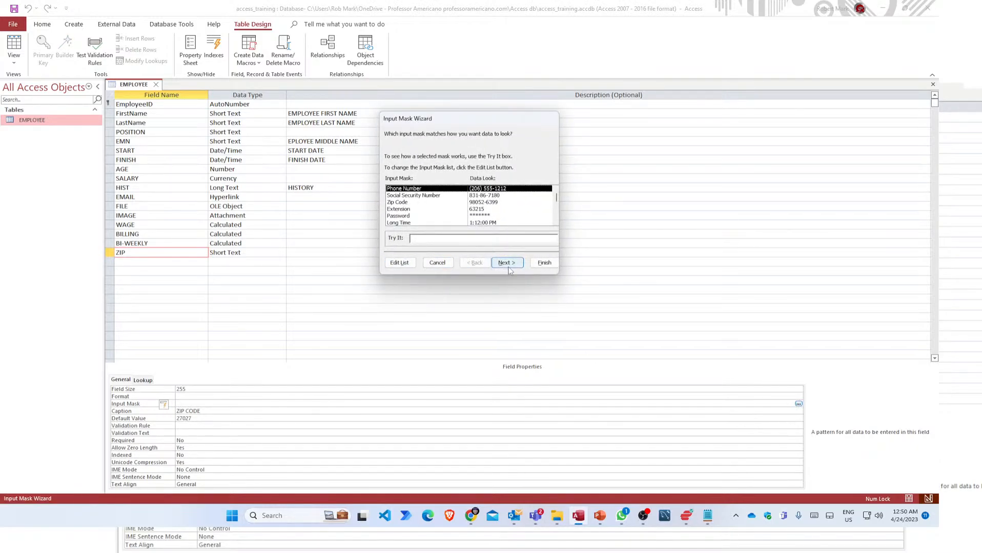
{"action": "left_click", "coordinate": [416, 196]}
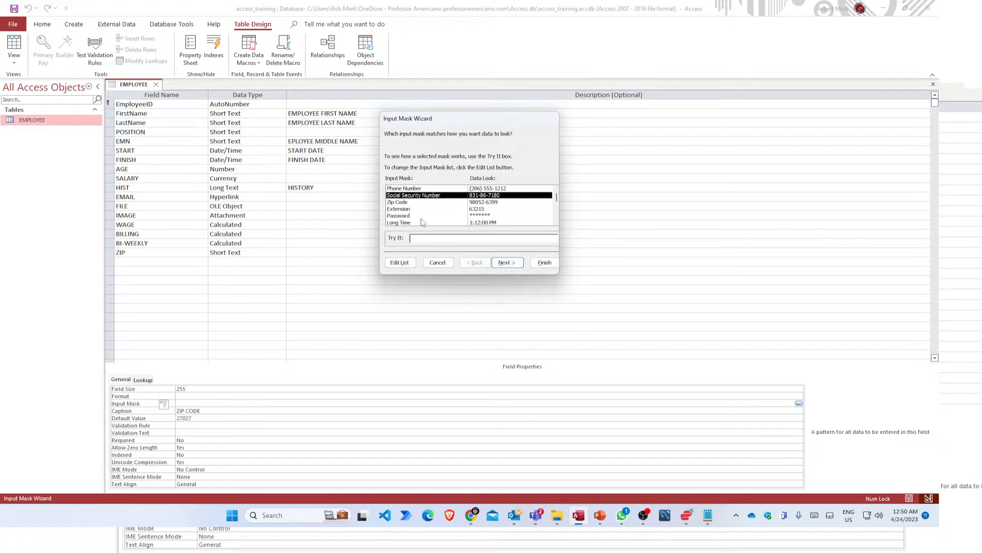
{"action": "left_click", "coordinate": [428, 216]}
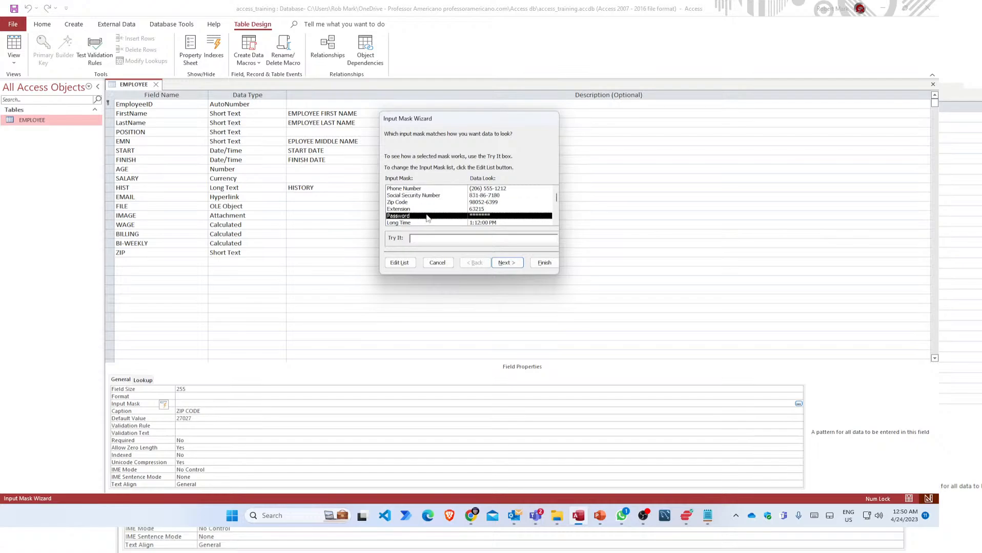
{"action": "left_click", "coordinate": [508, 263]}
{"action": "left_click", "coordinate": [474, 265]}
Edit the Social Security Number mask definition to 00-00-00, then cancel the wizard without applying it.
{"action": "left_click", "coordinate": [421, 210]}
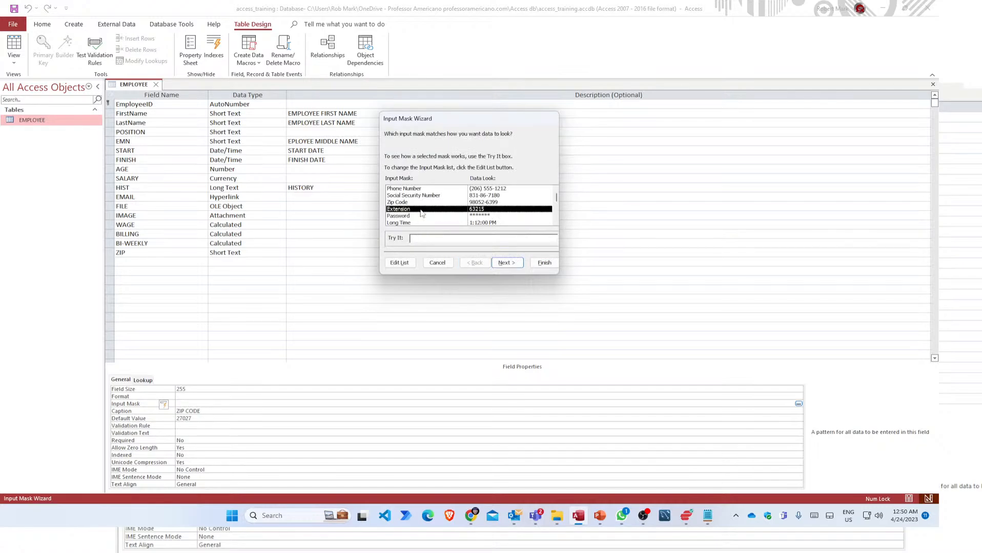
{"action": "left_click", "coordinate": [422, 202]}
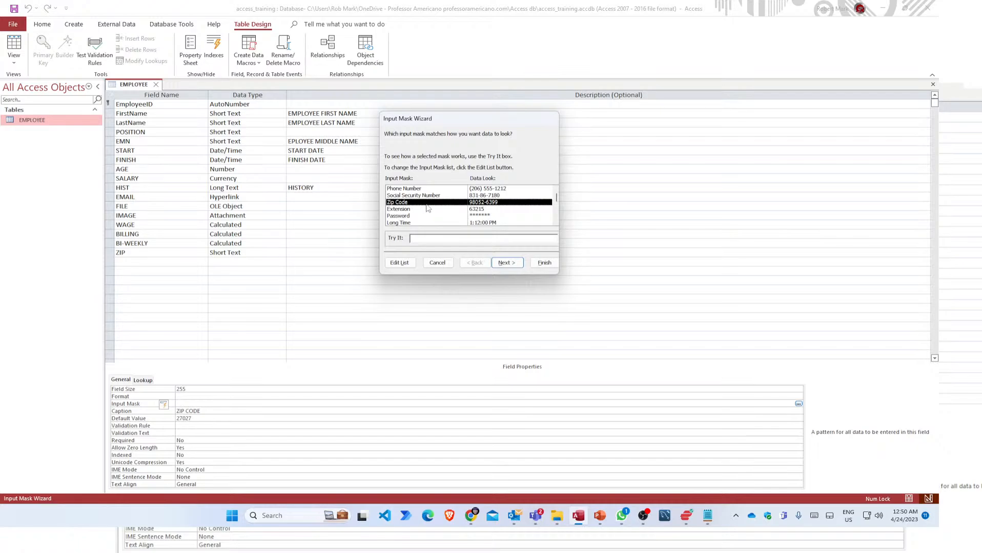
{"action": "left_click", "coordinate": [423, 196]}
{"action": "left_click", "coordinate": [507, 263]}
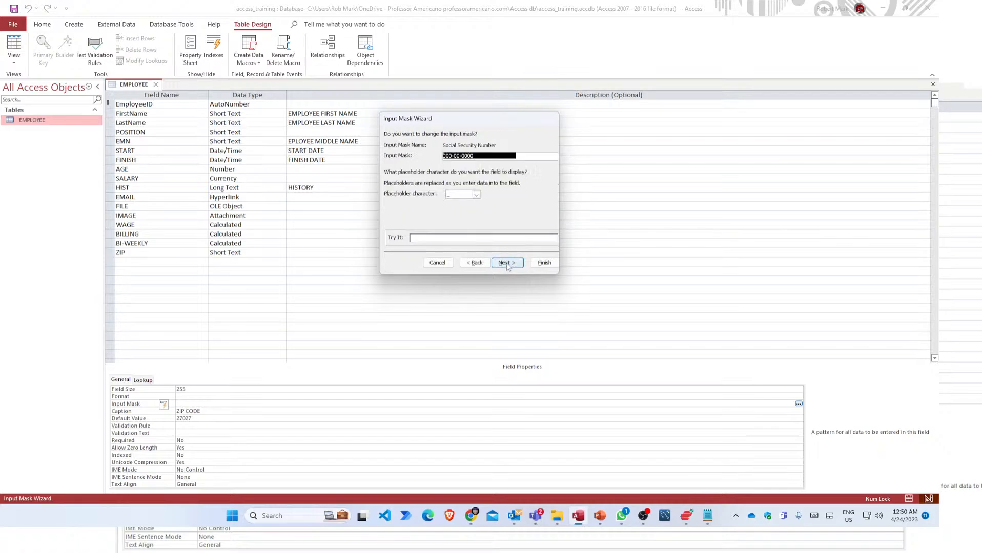
{"action": "left_click", "coordinate": [466, 157]}
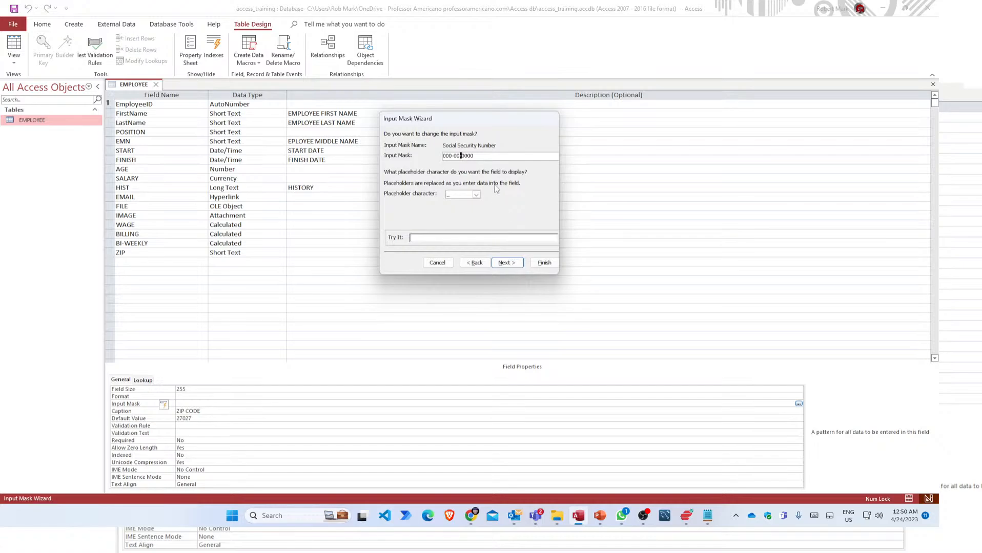
{"action": "left_click", "coordinate": [474, 156]}
{"action": "key", "text": "BackSpace"}
{"action": "key", "text": "BackSpace"}
{"action": "left_click_drag", "start_coordinate": [498, 155], "coordinate": [416, 154]}
{"action": "type", "text": "00-00"}
{"action": "type", "text": "-00"}
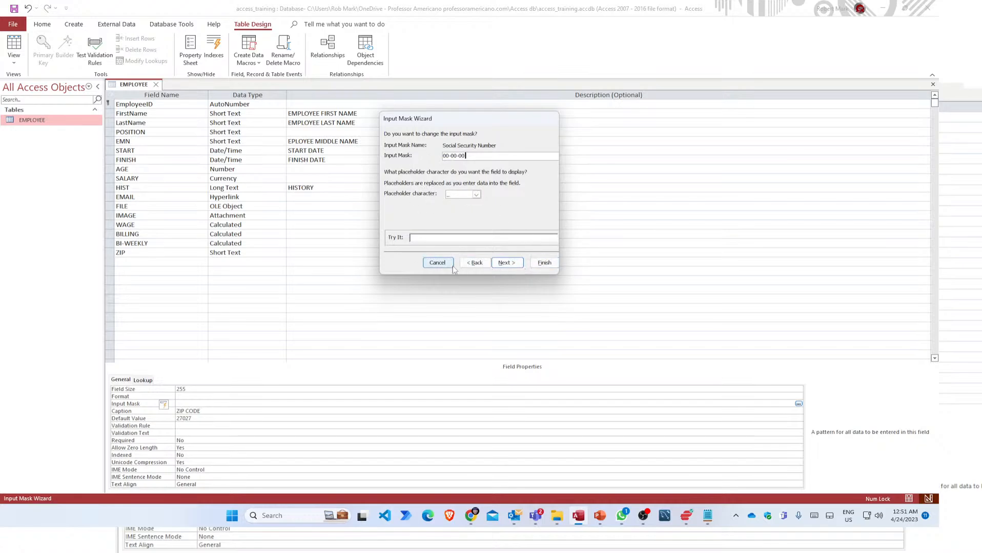
{"action": "left_click", "coordinate": [435, 264]}
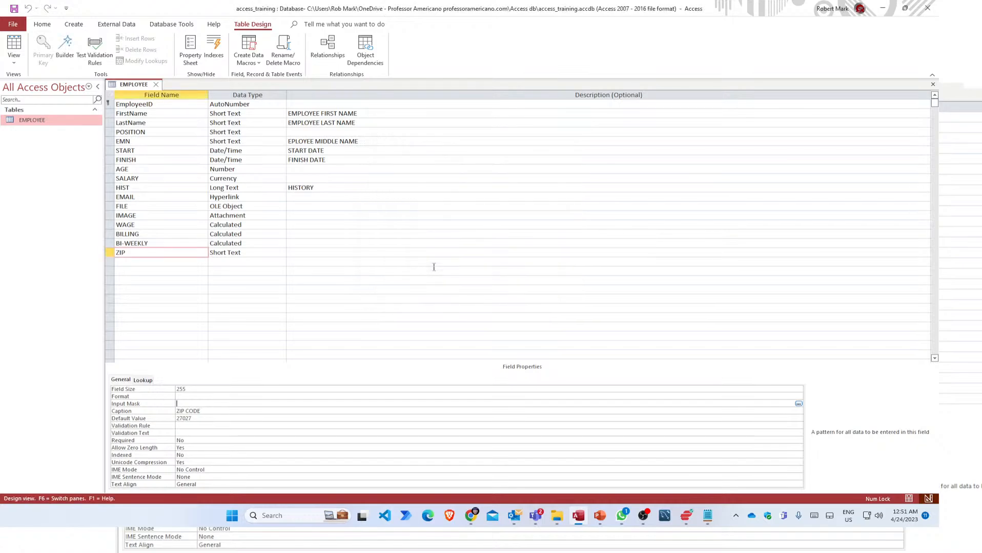
Review the ZIP, BI-WEEKLY, IMAGE, FILE, EMAIL and HIST properties, then switch EMPLOYEE to Datasheet View.
{"action": "left_click", "coordinate": [134, 254]}
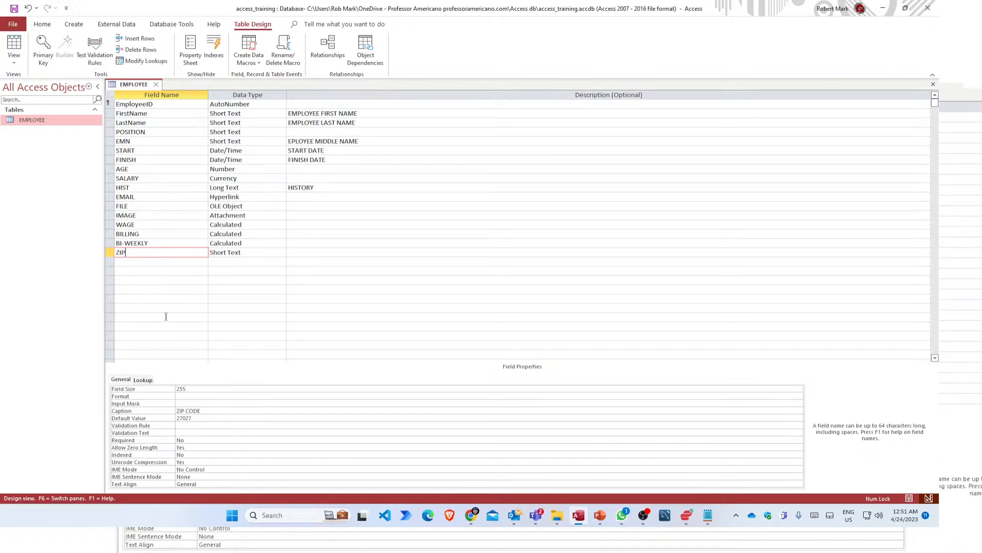
{"action": "left_click", "coordinate": [136, 244]}
{"action": "left_click", "coordinate": [138, 216]}
{"action": "left_click", "coordinate": [138, 206]}
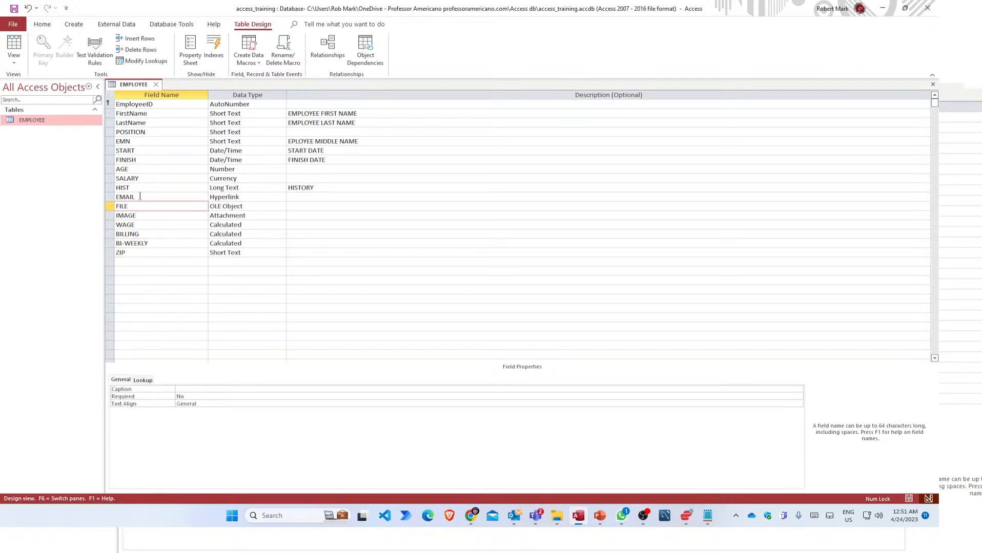
{"action": "left_click", "coordinate": [140, 197]}
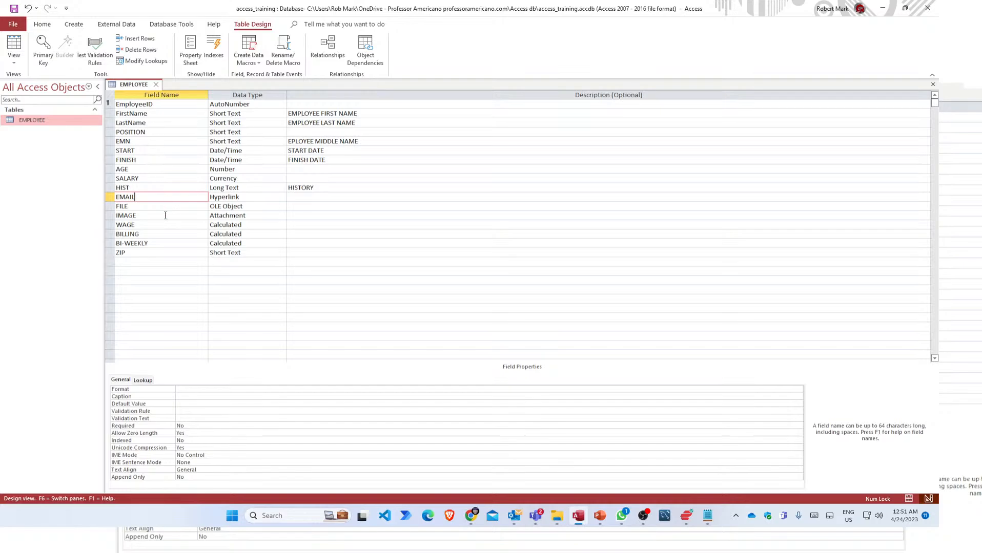
{"action": "left_click", "coordinate": [148, 187]}
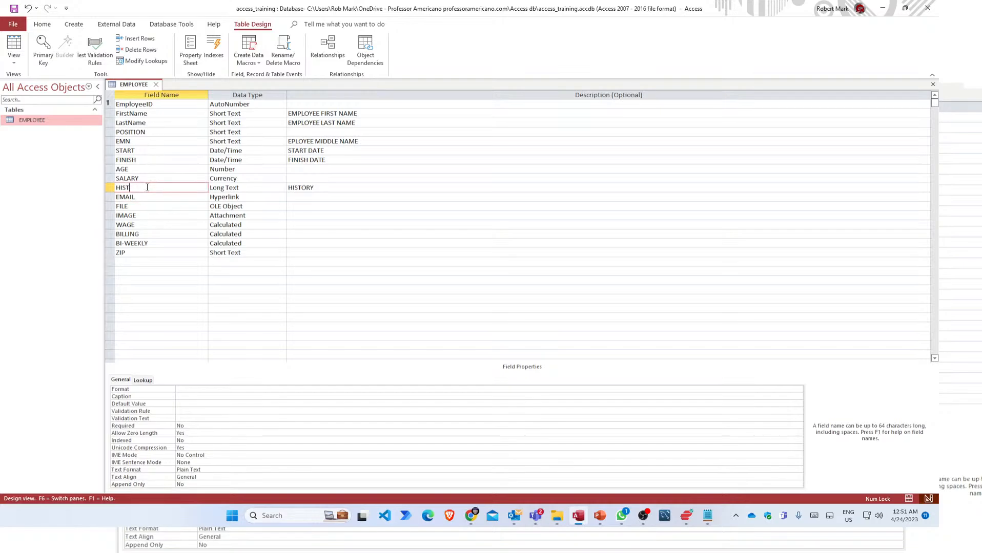
{"action": "right_click", "coordinate": [135, 85]}
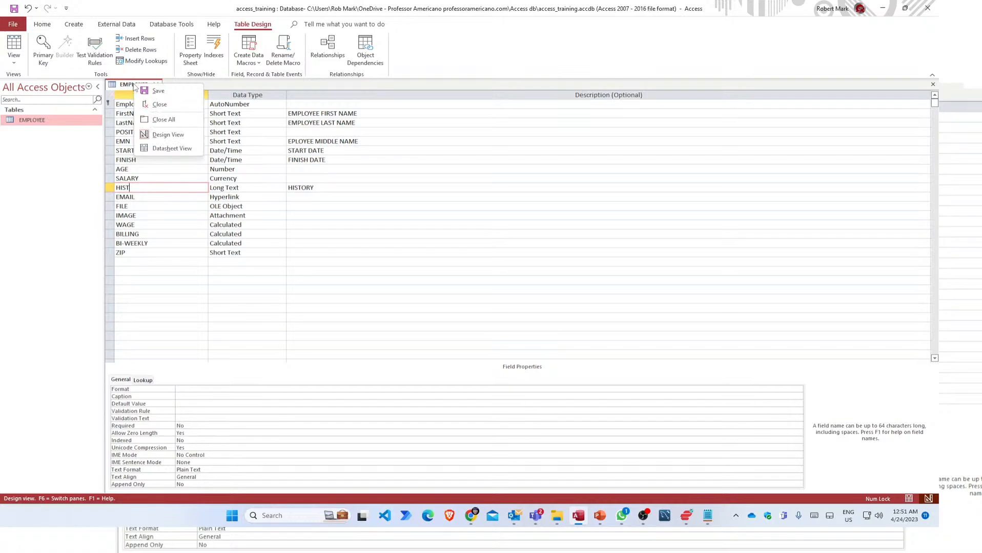
{"action": "left_click", "coordinate": [168, 150]}
Save the table, open its datasheet, and start new record 7 with the employee's first and last name.
{"action": "left_click", "coordinate": [447, 289]}
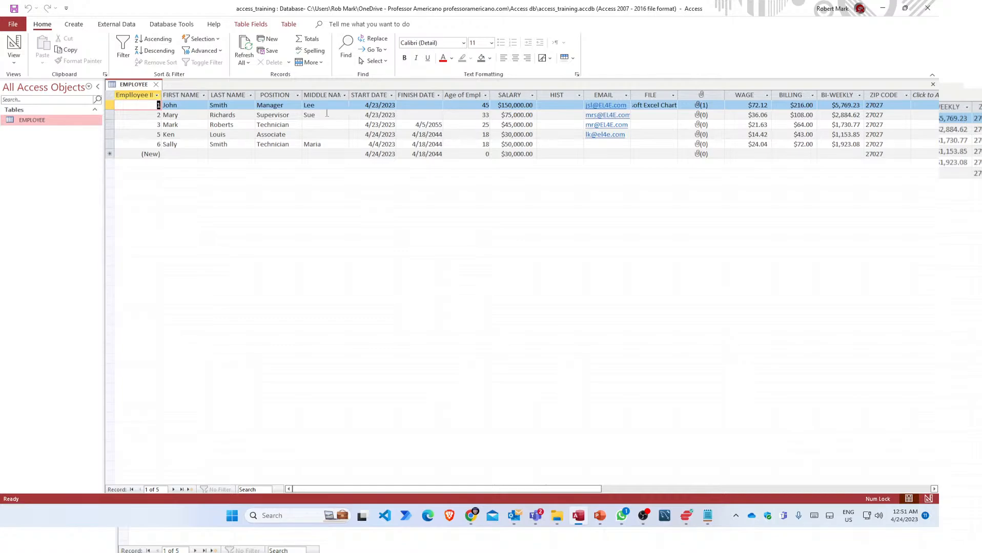
{"action": "left_click", "coordinate": [327, 115]}
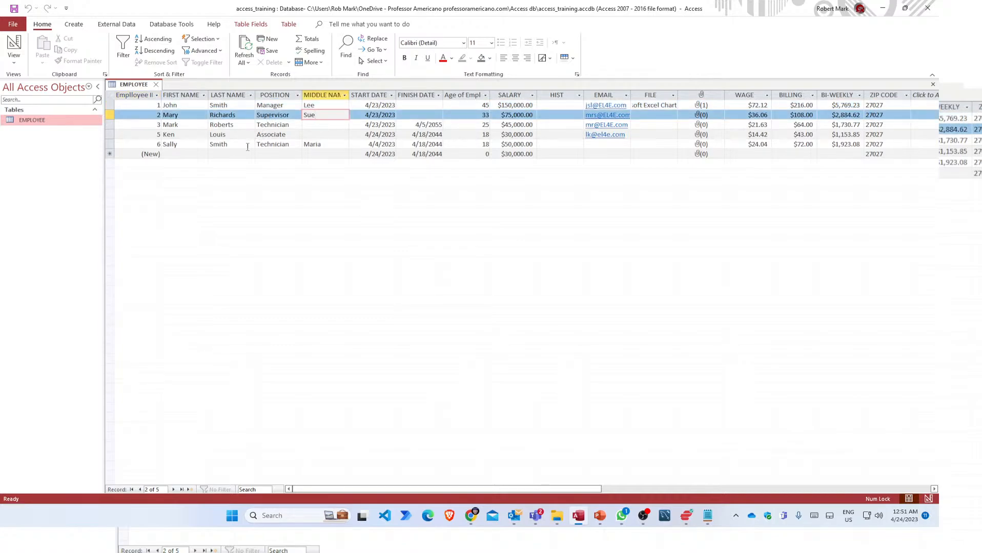
{"action": "left_click", "coordinate": [219, 154]}
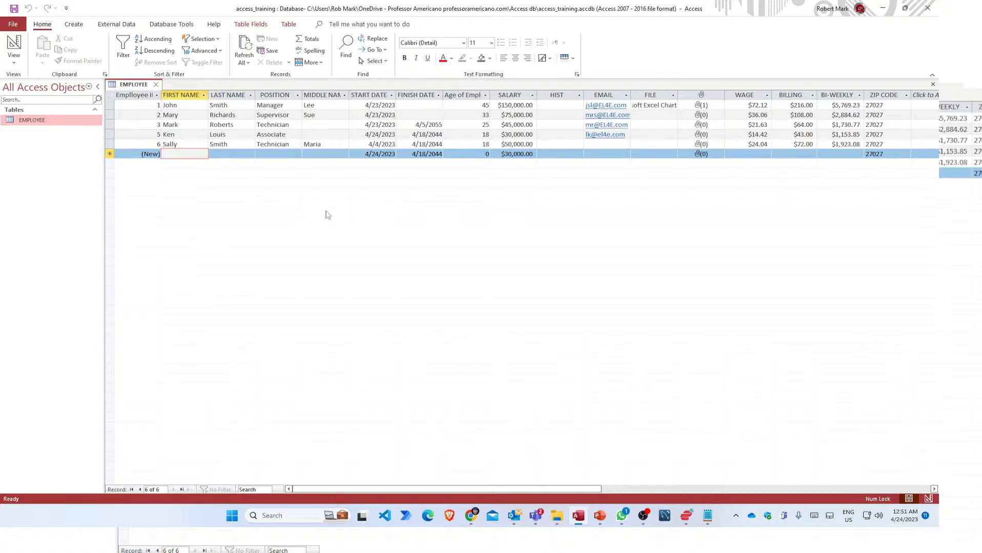
{"action": "type", "text": "Lisa"}
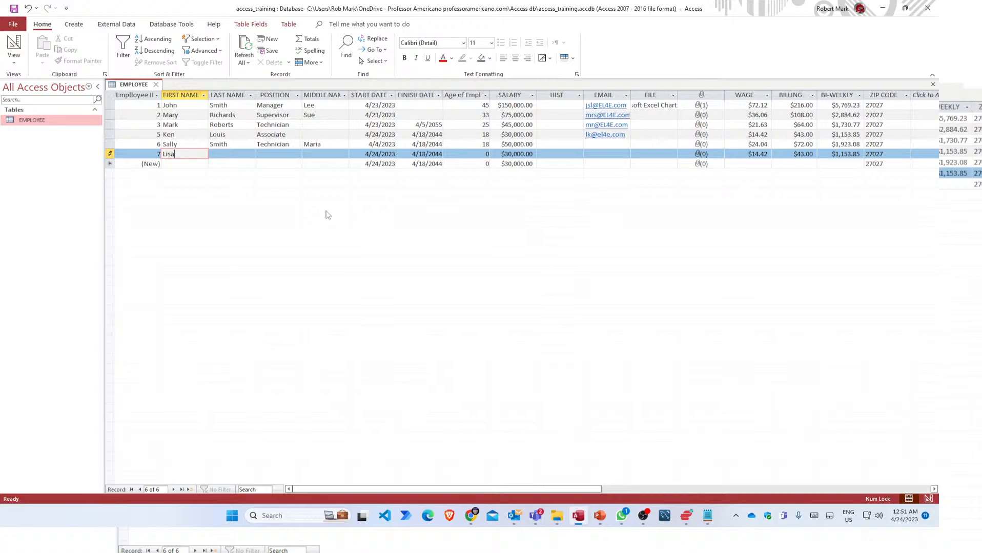
{"action": "key", "text": "BackSpace"}
{"action": "key", "text": "BackSpace"}
{"action": "key", "text": "BackSpace"}
{"action": "key", "text": "Tab"}
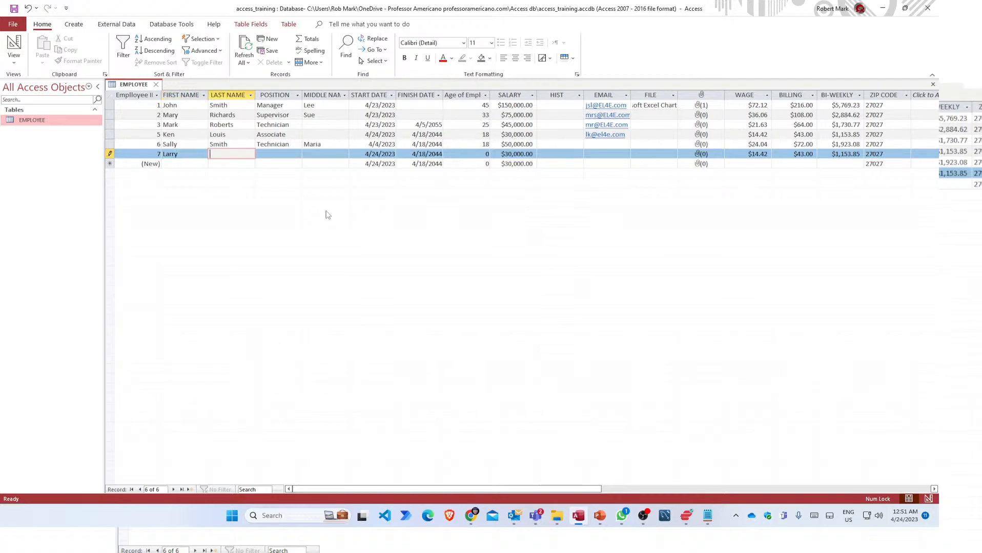
{"action": "key", "text": "Tab"}
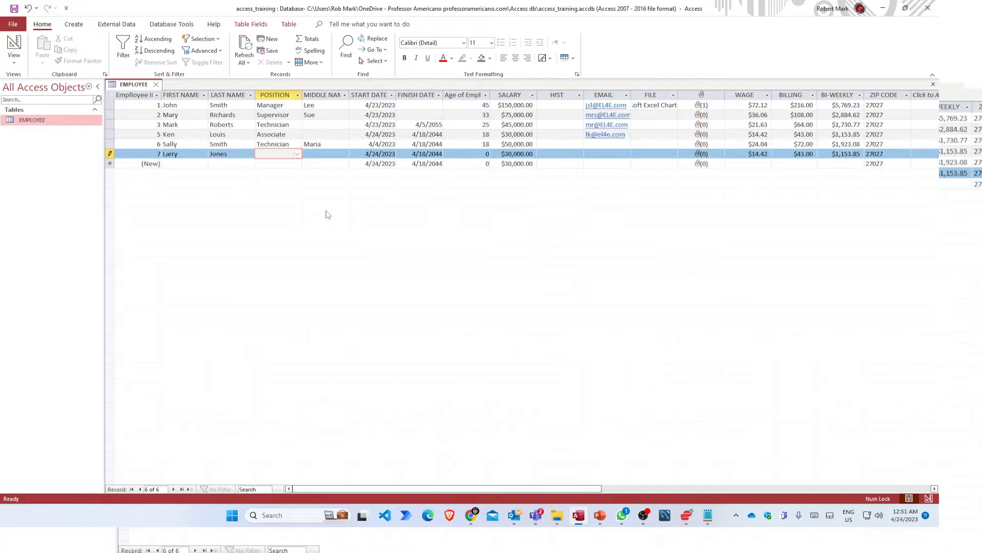
Set record 7's position to Supervisor, enter its middle name, and give it age 17.
{"action": "left_click", "coordinate": [300, 156]}
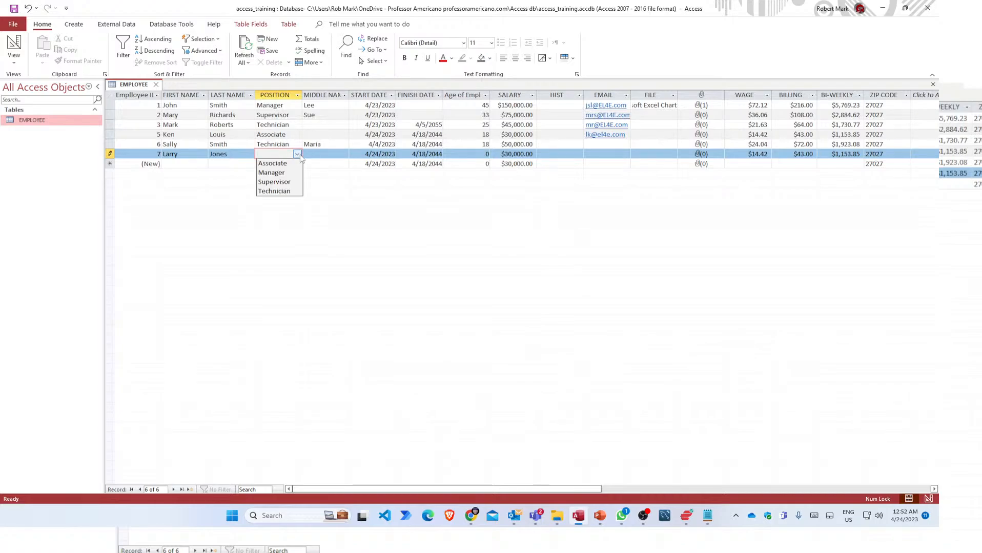
{"action": "left_click", "coordinate": [285, 184]}
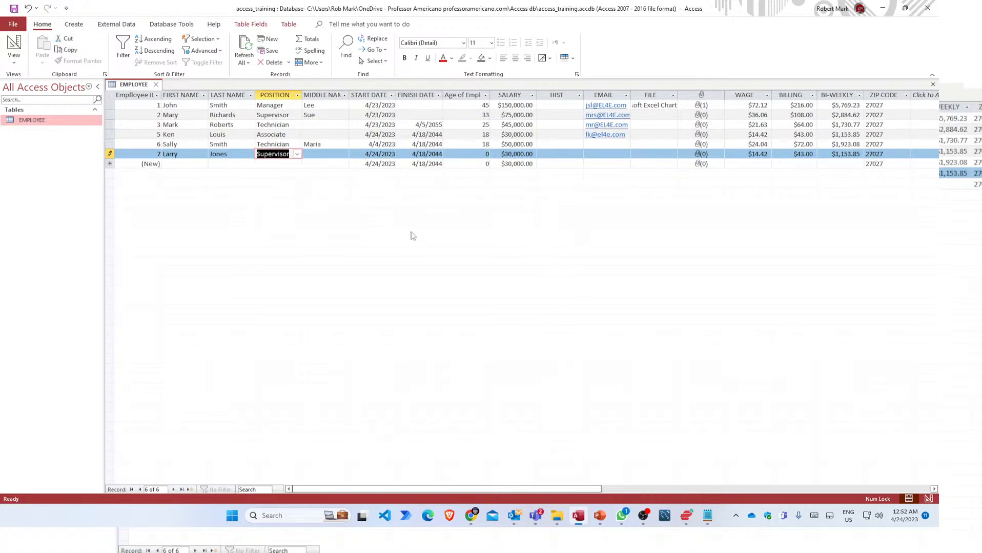
{"action": "key", "text": "Tab"}
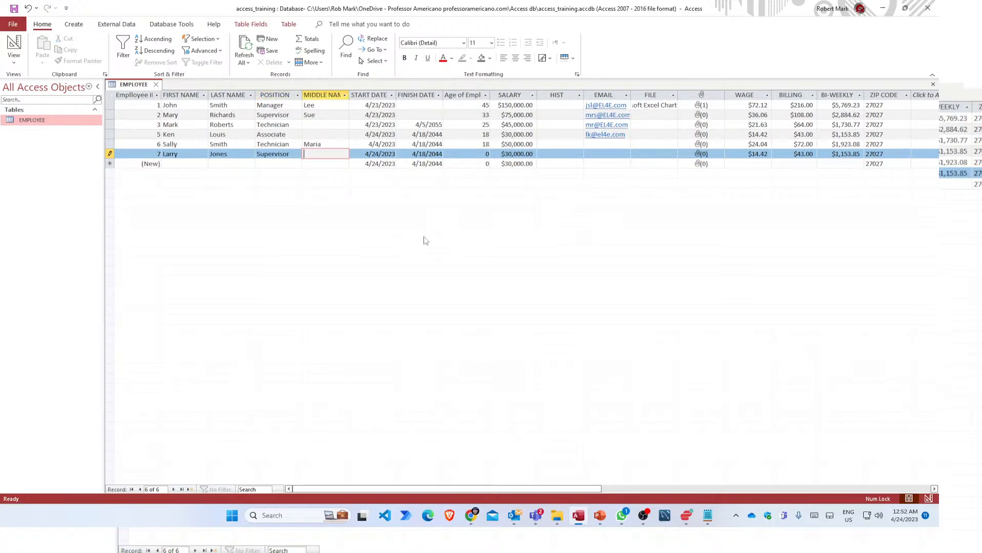
{"action": "type", "text": "Max"}
{"action": "key", "text": "Tab"}
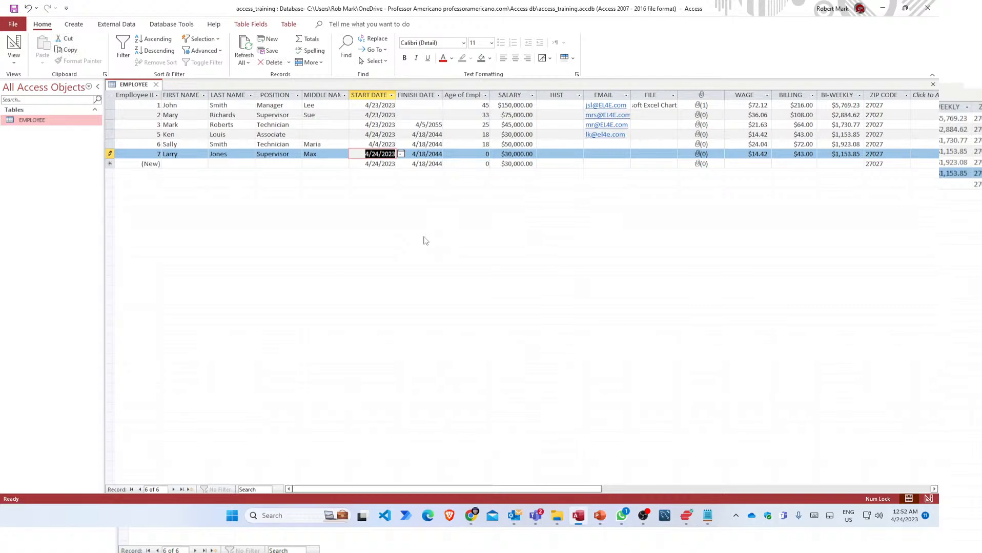
{"action": "key", "text": "Tab"}
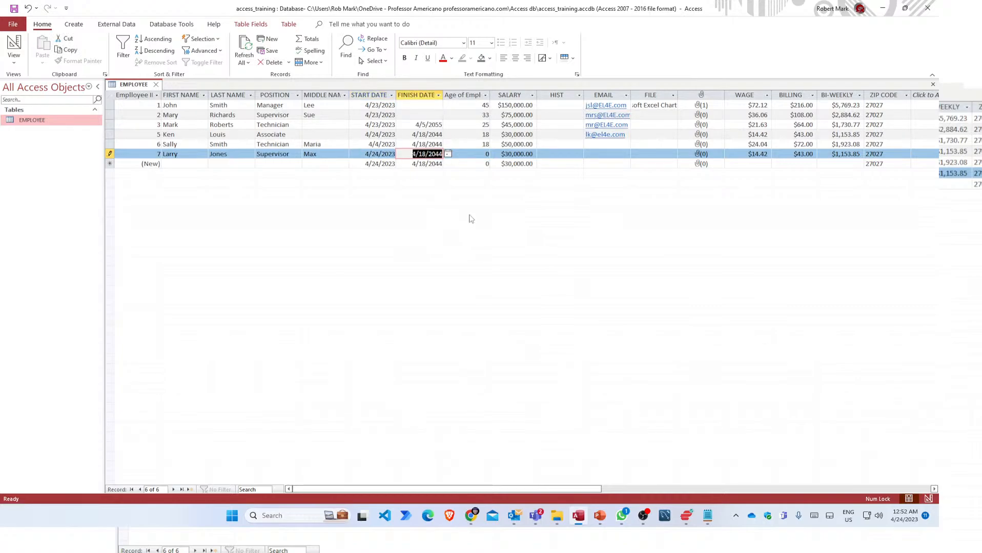
{"action": "key", "text": "Tab"}
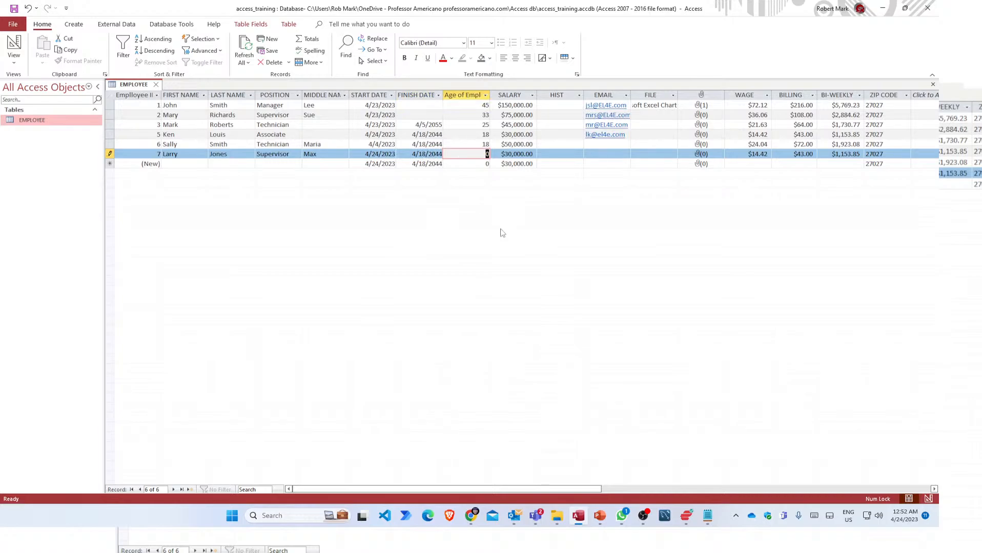
{"action": "type", "text": "17"}
{"action": "key", "text": "Tab"}
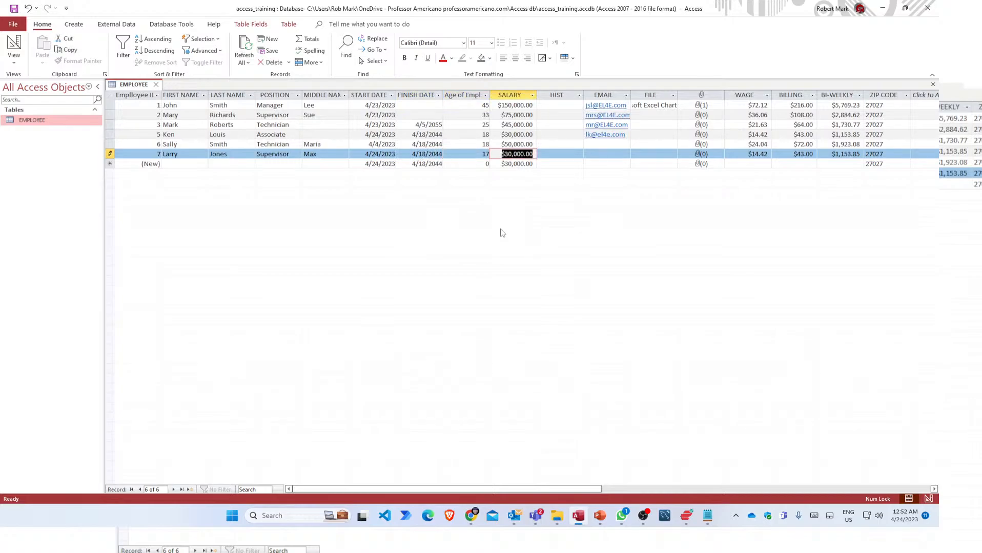
{"action": "left_click", "coordinate": [472, 154]}
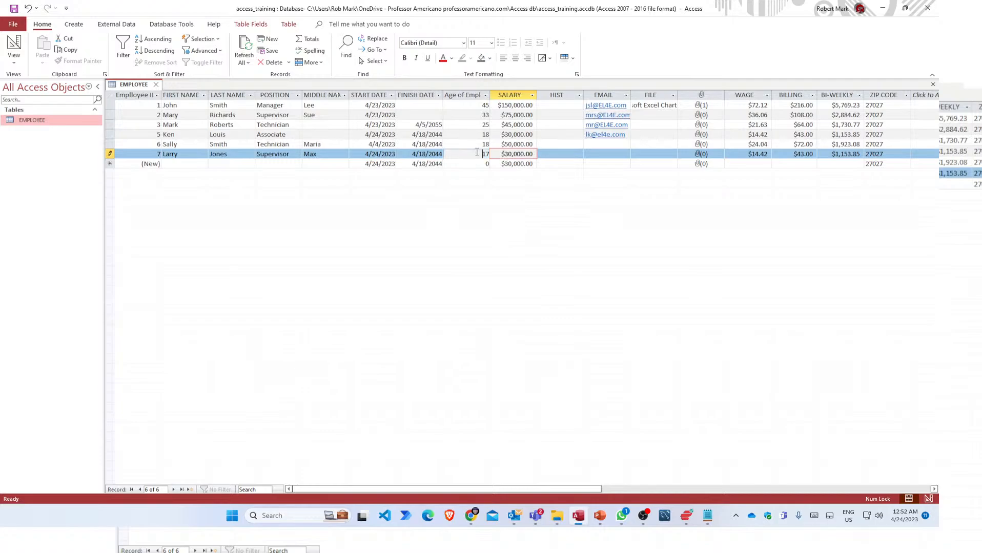
{"action": "double_click", "coordinate": [472, 154]}
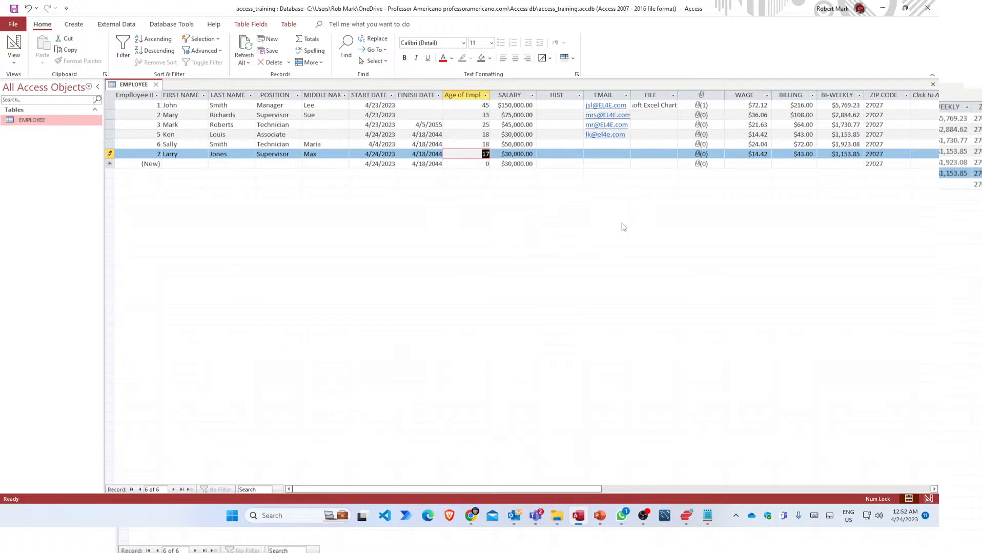
Try age 16, dismiss the must-be-17-or-older warning, and restore record 7's age to 17.
{"action": "type", "text": "1"}
{"action": "key", "text": "Return"}
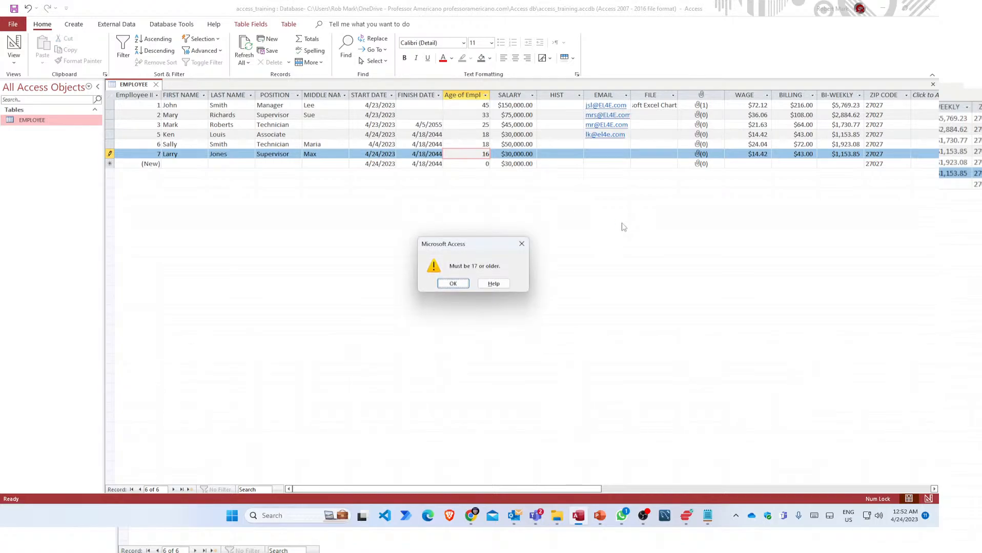
{"action": "left_click", "coordinate": [453, 284]}
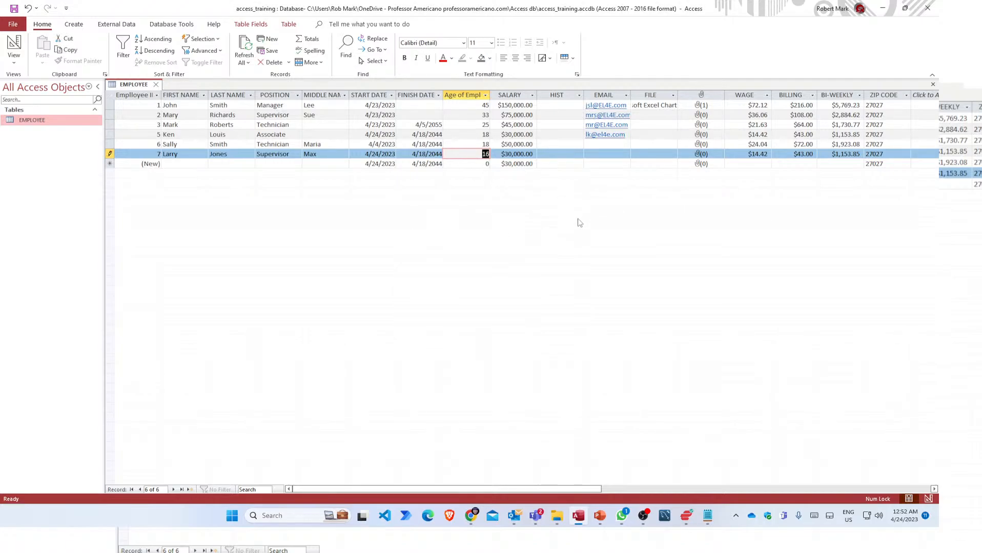
{"action": "type", "text": "1"}
{"action": "key", "text": "Tab"}
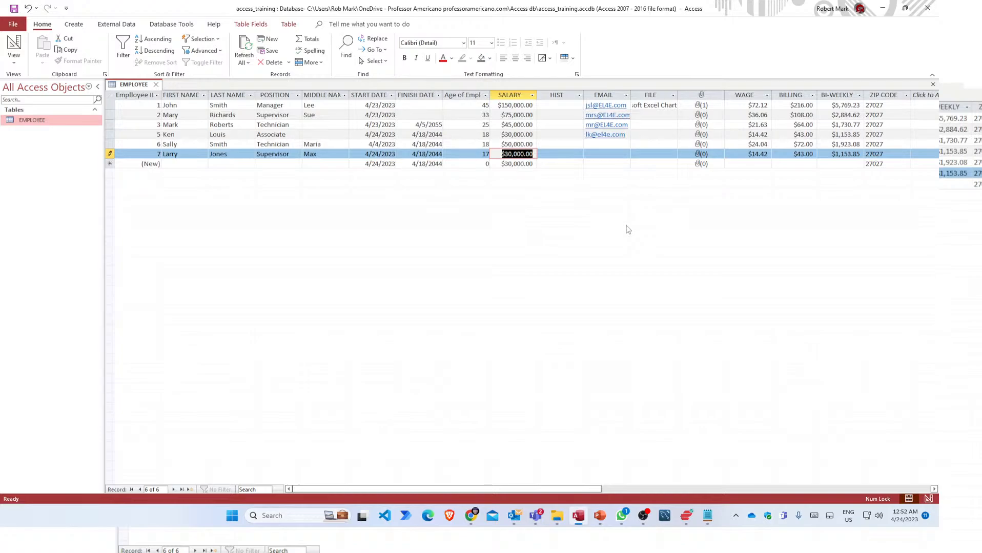
Give record 7 a $60,000.00 salary, check the recalculated wage, and save the row.
{"action": "type", "text": "60000"}
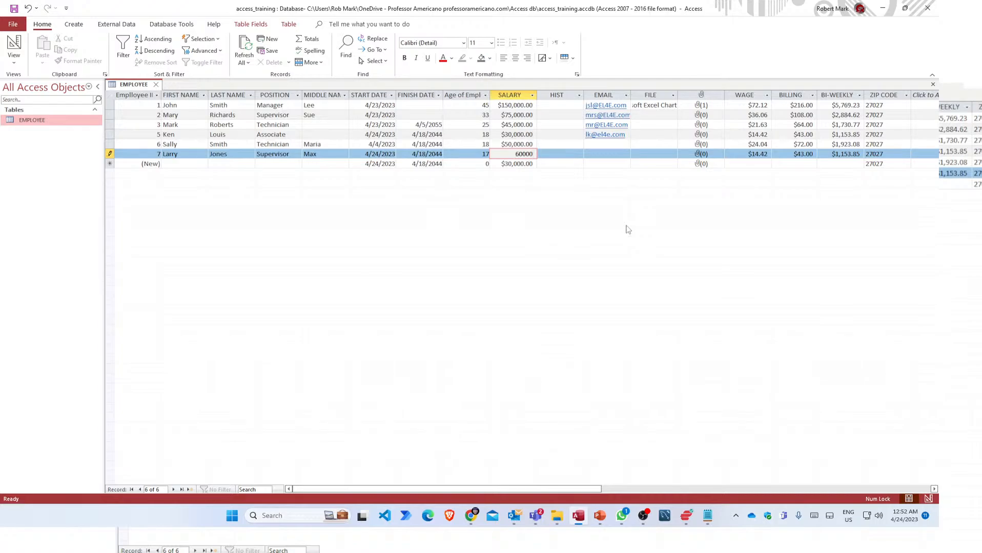
{"action": "key", "text": "Tab"}
{"action": "key", "text": "Tab"}
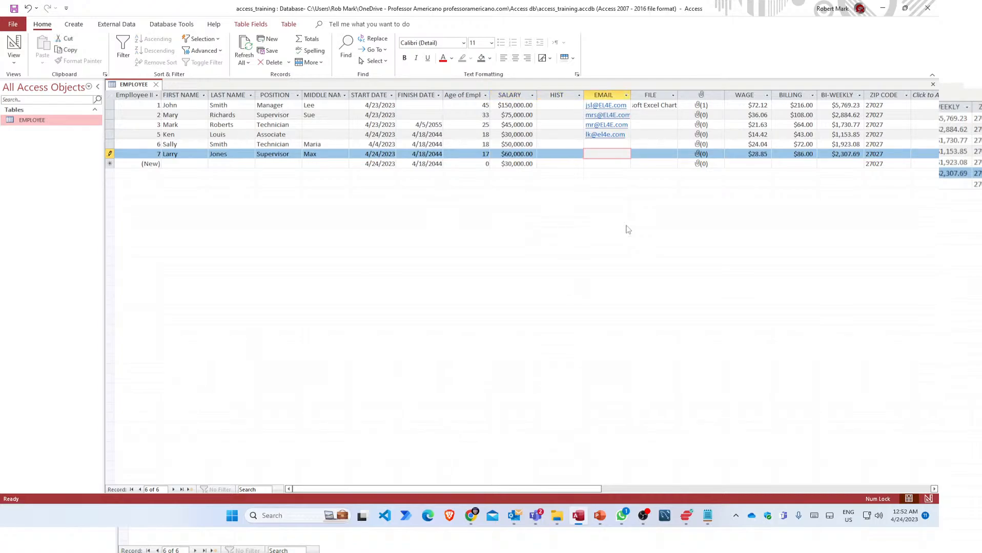
{"action": "key", "text": "Tab"}
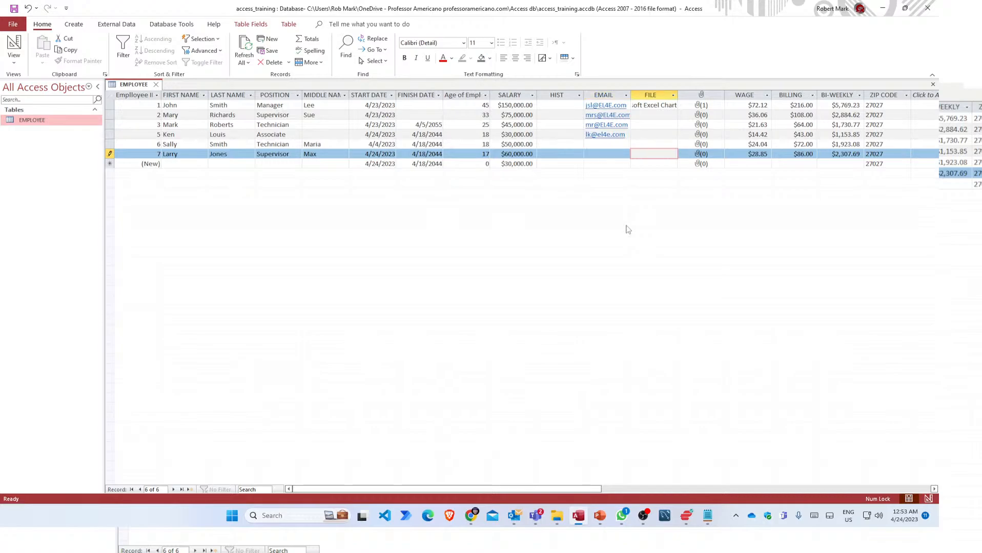
{"action": "left_click", "coordinate": [742, 155]}
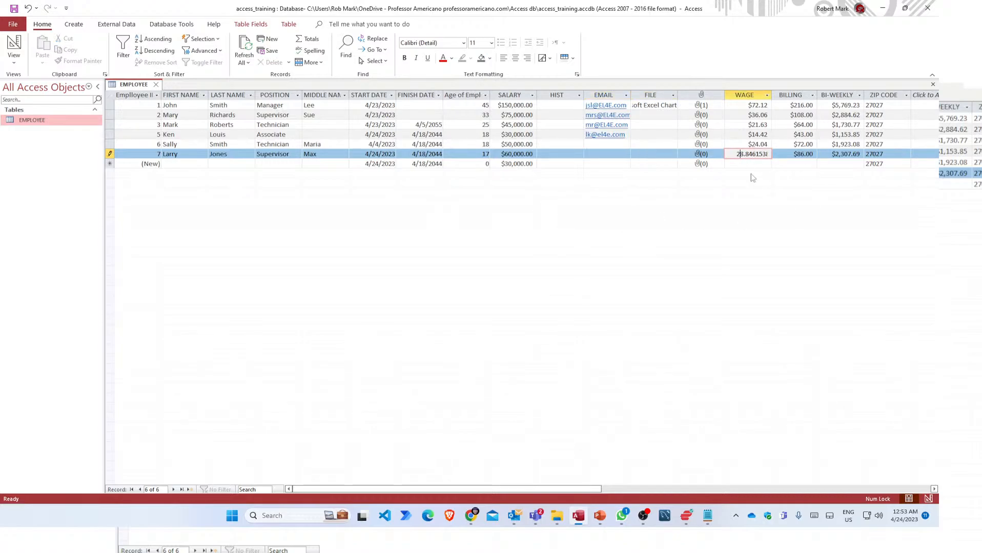
{"action": "left_click", "coordinate": [755, 164]}
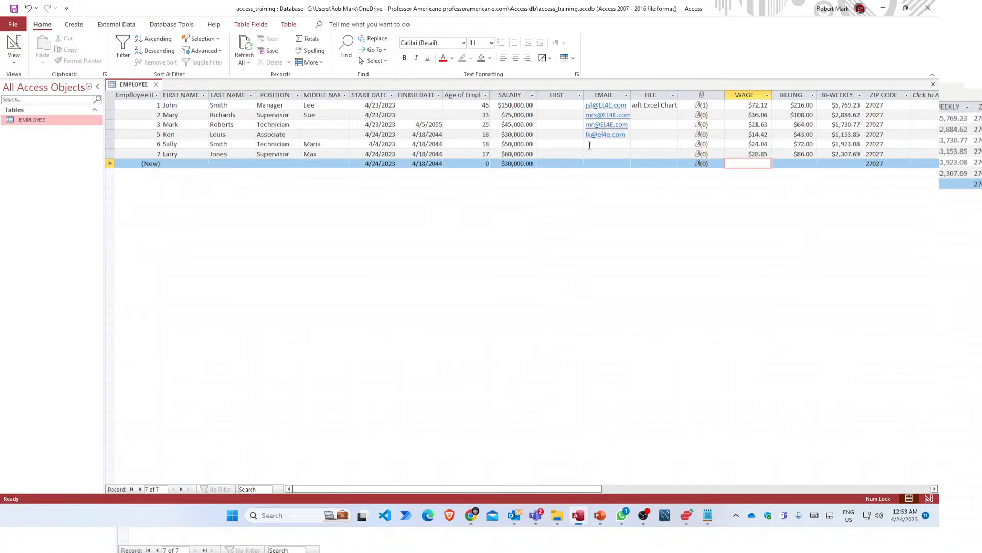
{"action": "left_click", "coordinate": [590, 145]}
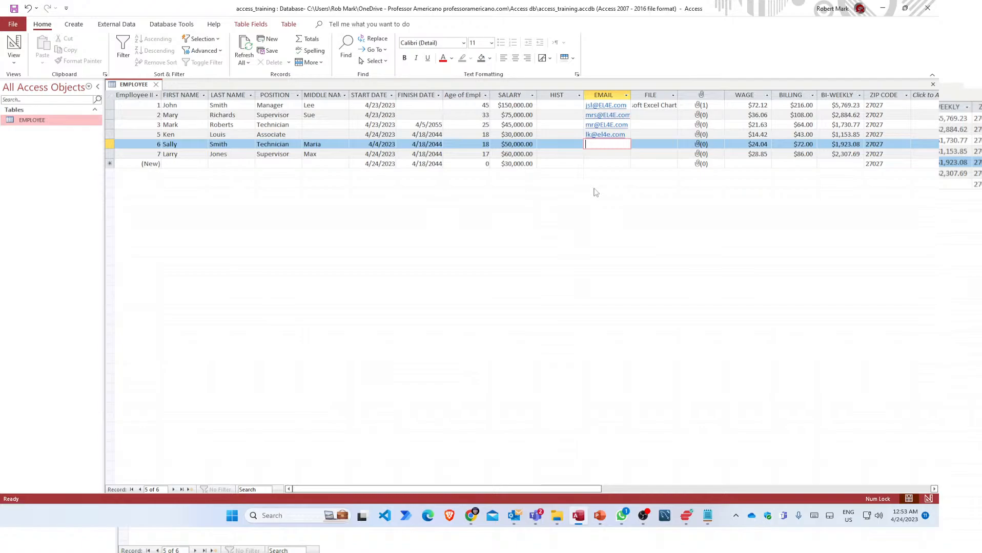
Insert a new Microsoft Excel Chart object into record 6's FILE field.
{"action": "left_click", "coordinate": [654, 144]}
{"action": "double_click", "coordinate": [658, 147]}
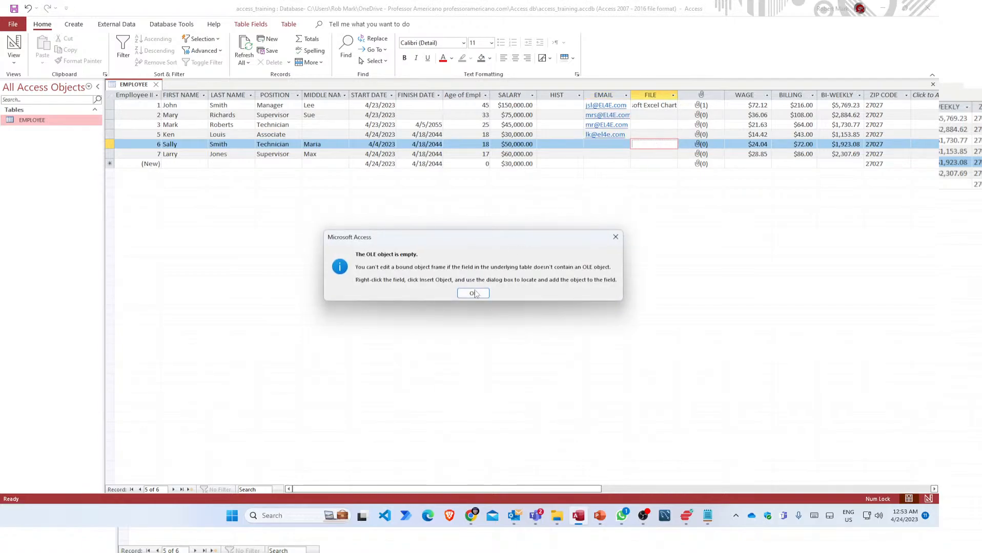
{"action": "left_click", "coordinate": [473, 295]}
{"action": "right_click", "coordinate": [658, 144]}
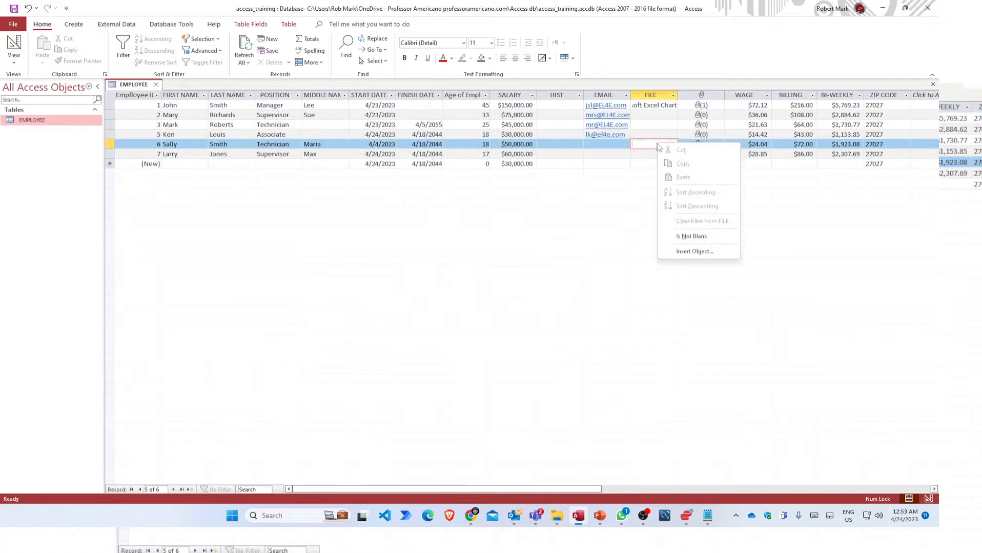
{"action": "left_click", "coordinate": [697, 252]}
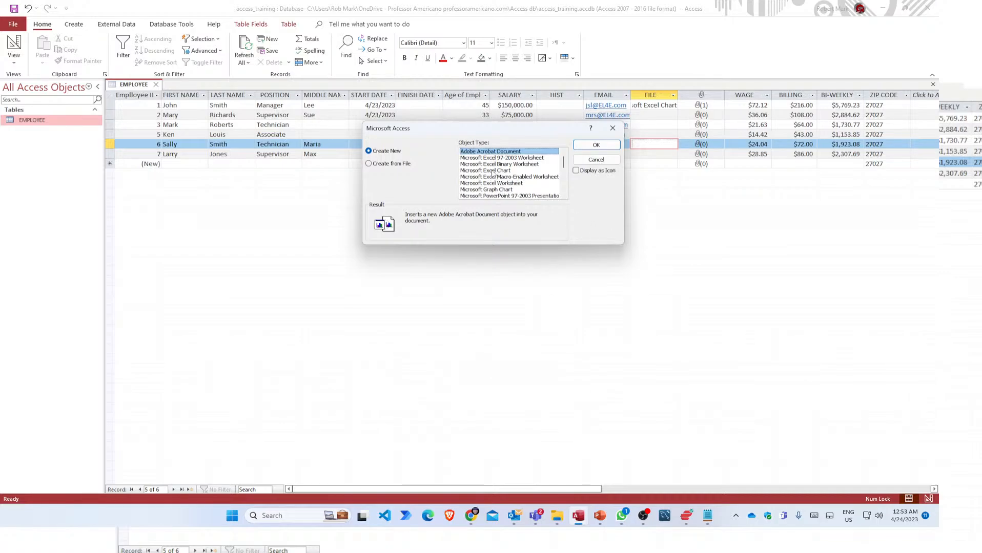
{"action": "left_click", "coordinate": [492, 171]}
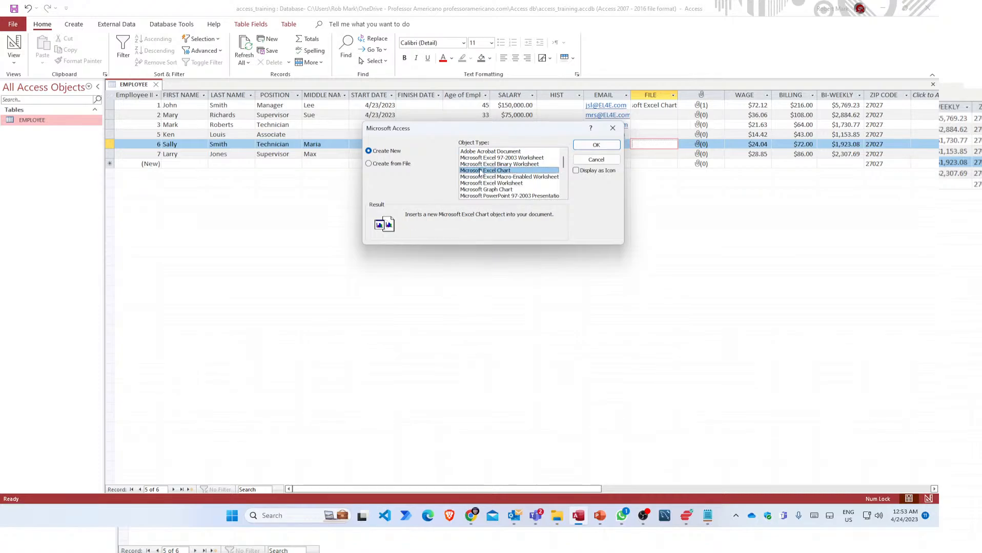
{"action": "left_click", "coordinate": [596, 145]}
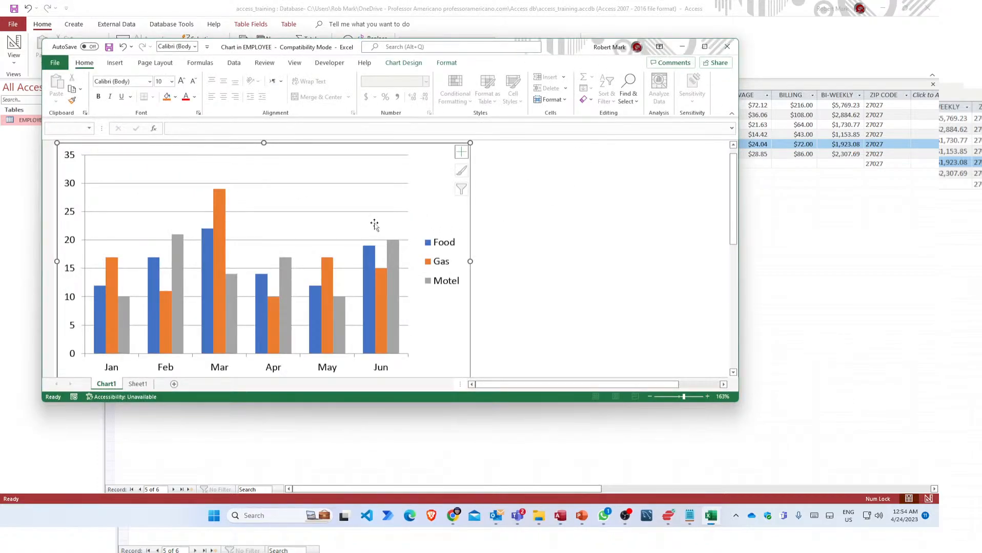
Review the chart's Sheet1 data in Excel, then close Excel and return to the table.
{"action": "scroll", "coordinate": [375, 228], "scroll_direction": "down", "scroll_amount": 4}
{"action": "scroll", "coordinate": [374, 234], "scroll_direction": "up", "scroll_amount": 2}
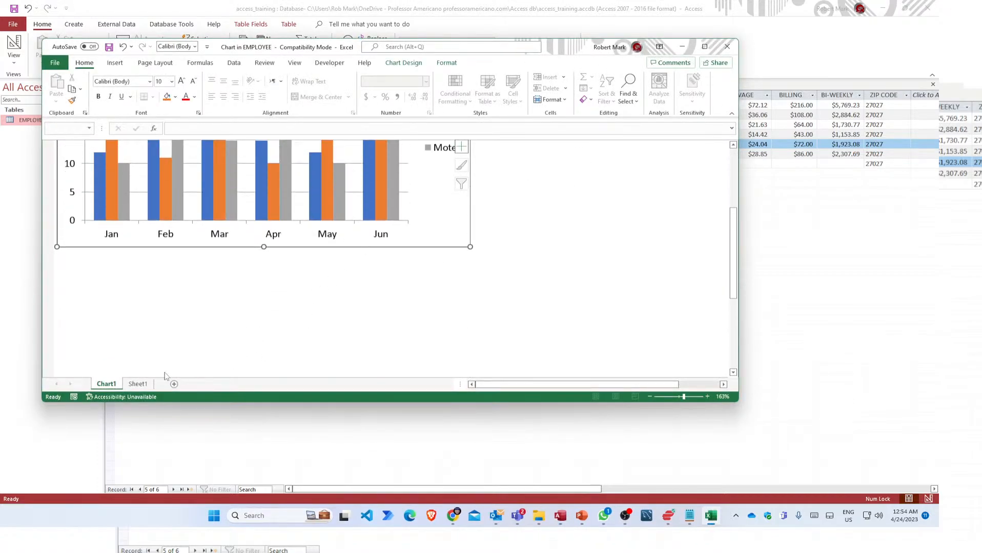
{"action": "left_click", "coordinate": [138, 384]}
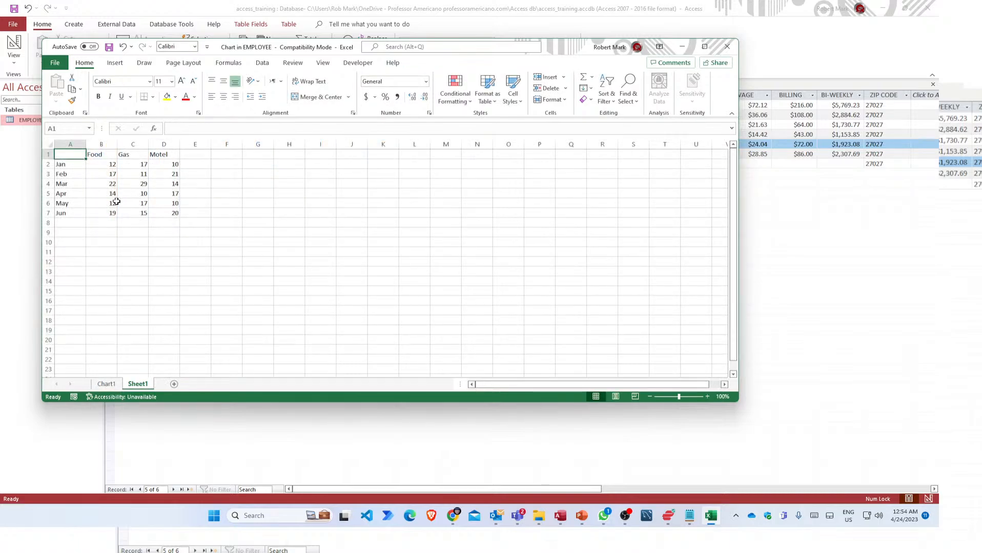
{"action": "left_click", "coordinate": [116, 202]}
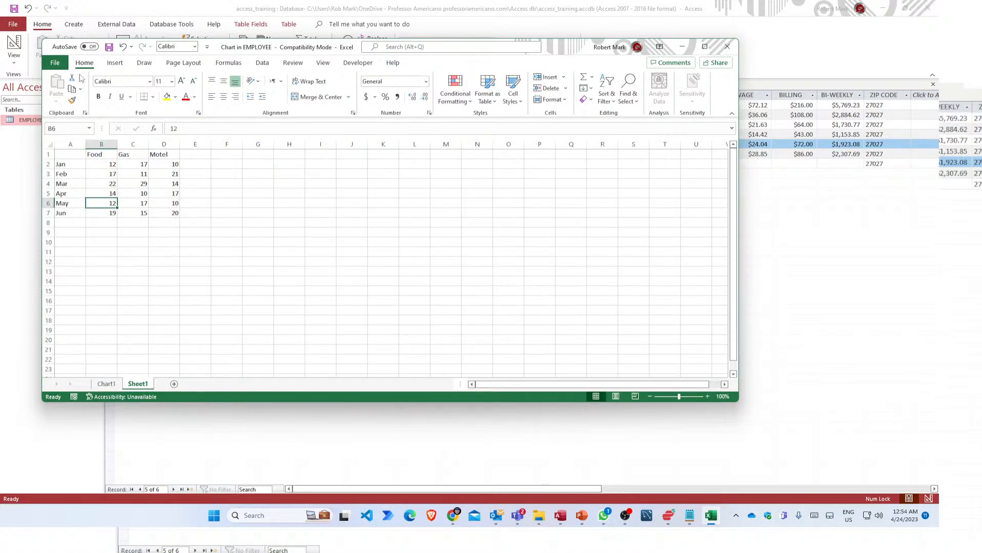
{"action": "left_click", "coordinate": [726, 46]}
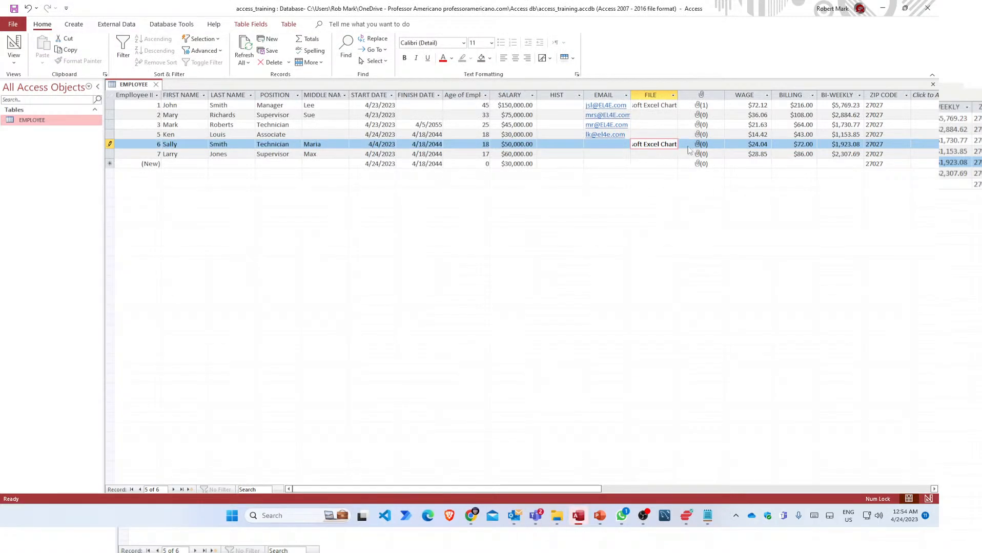
Attach fgbible.png to record 6 through the Attachments dialog.
{"action": "left_click", "coordinate": [705, 147]}
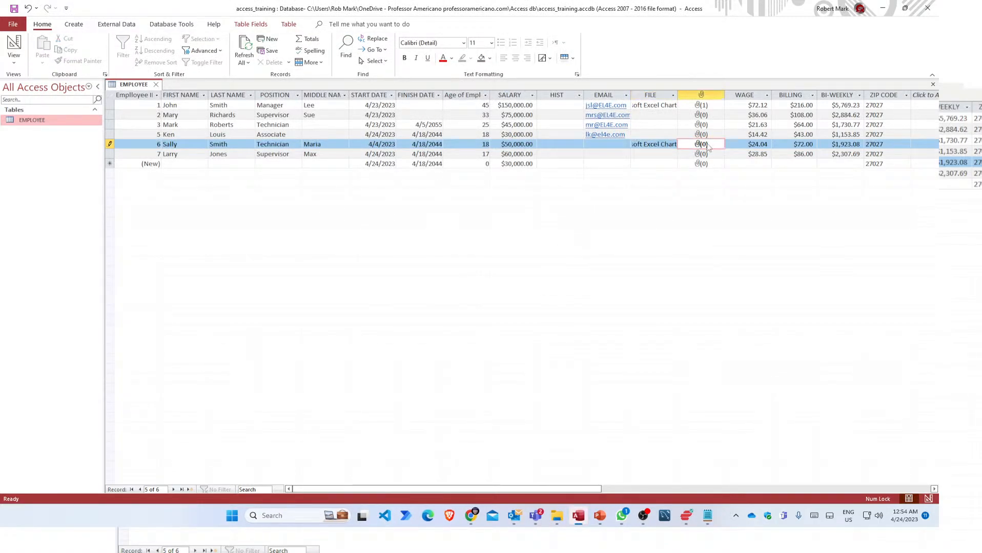
{"action": "right_click", "coordinate": [708, 147]}
{"action": "left_click", "coordinate": [740, 238]}
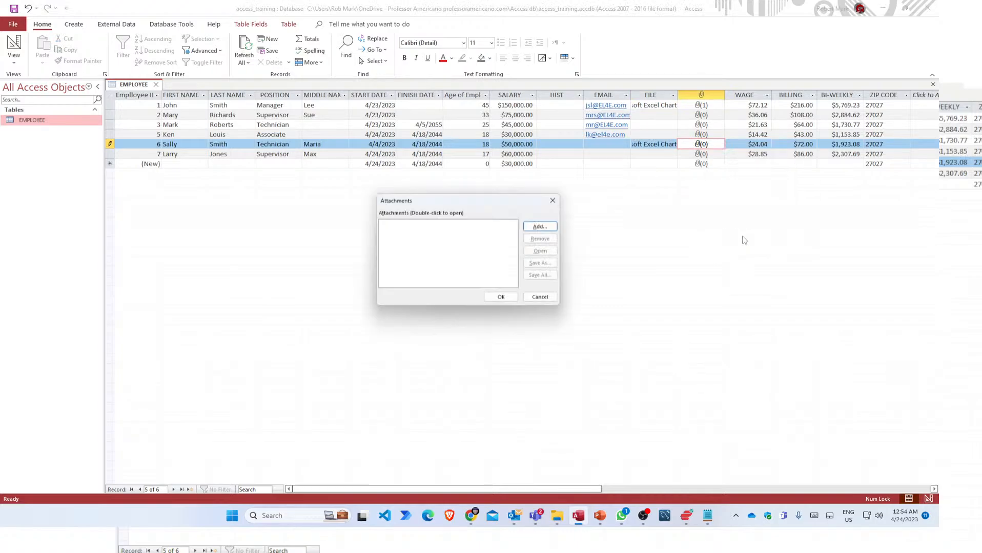
{"action": "left_click", "coordinate": [545, 227]}
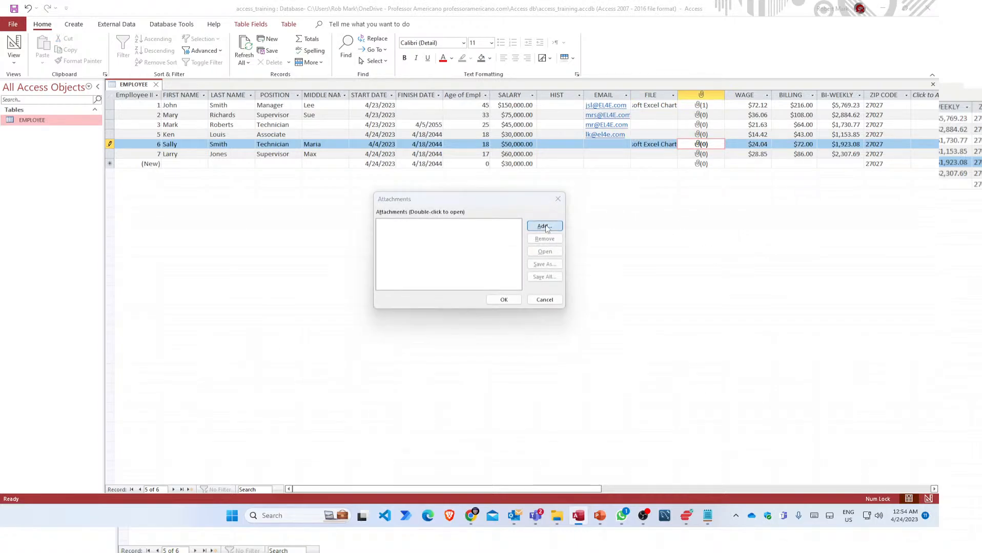
{"action": "scroll", "coordinate": [496, 329], "scroll_direction": "down", "scroll_amount": 5}
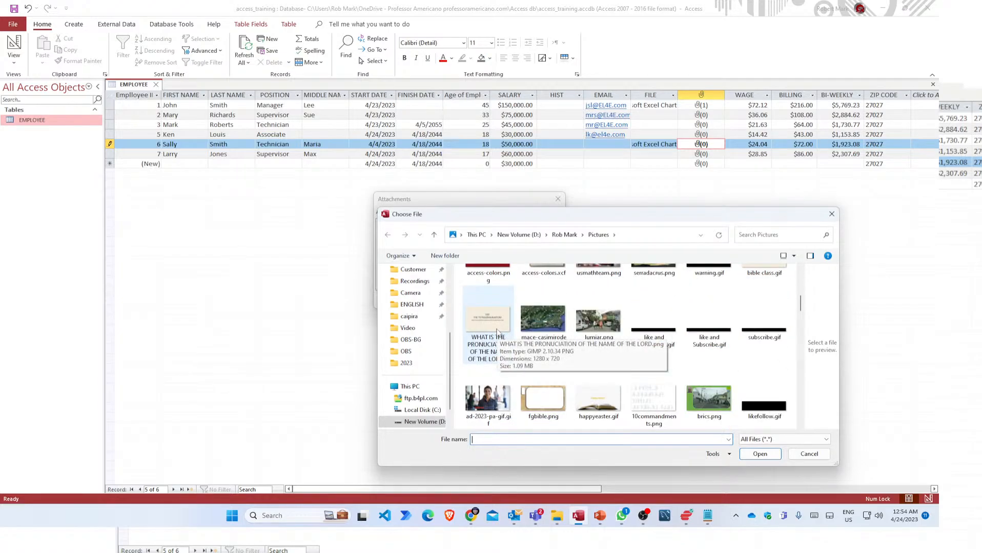
{"action": "left_click", "coordinate": [542, 403]}
{"action": "left_click", "coordinate": [757, 457]}
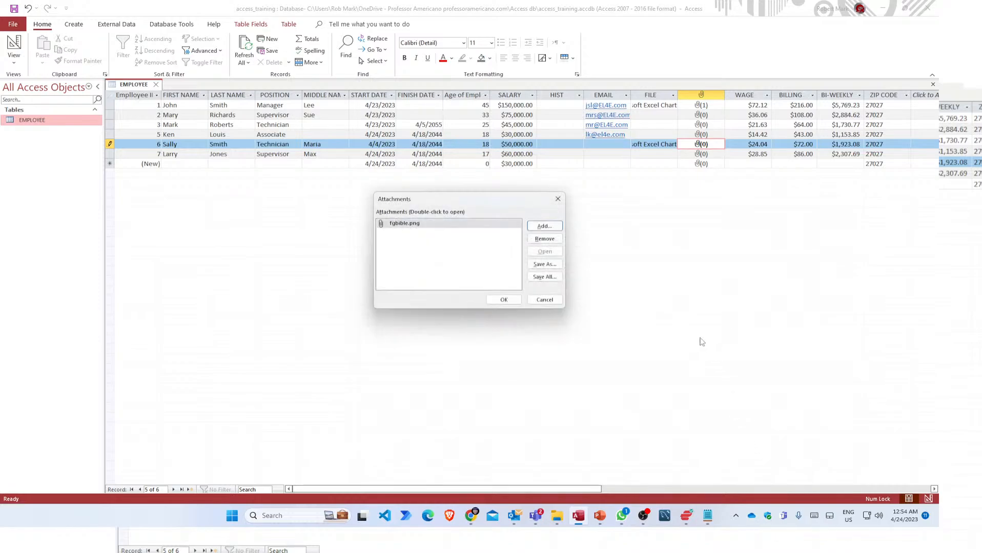
{"action": "left_click", "coordinate": [507, 303]}
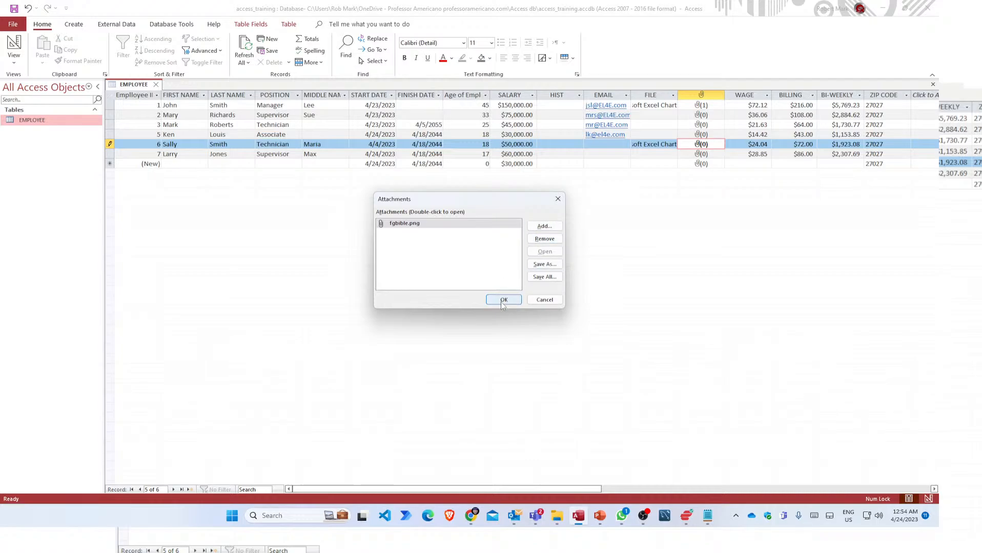
Add el4e2023.gif from Pictures > EL4E as a second attachment and save both.
{"action": "left_click", "coordinate": [549, 226]}
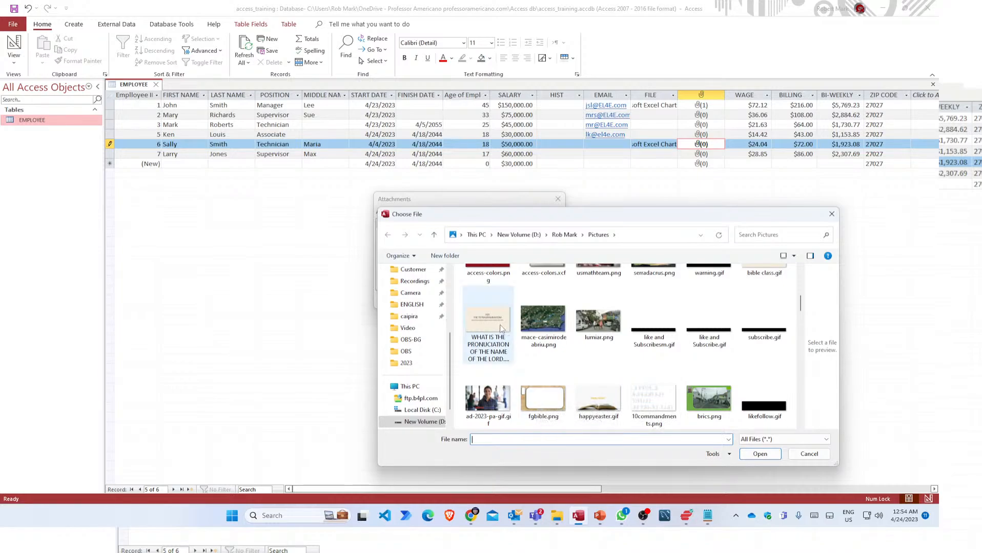
{"action": "scroll", "coordinate": [598, 317], "scroll_direction": "up", "scroll_amount": 5}
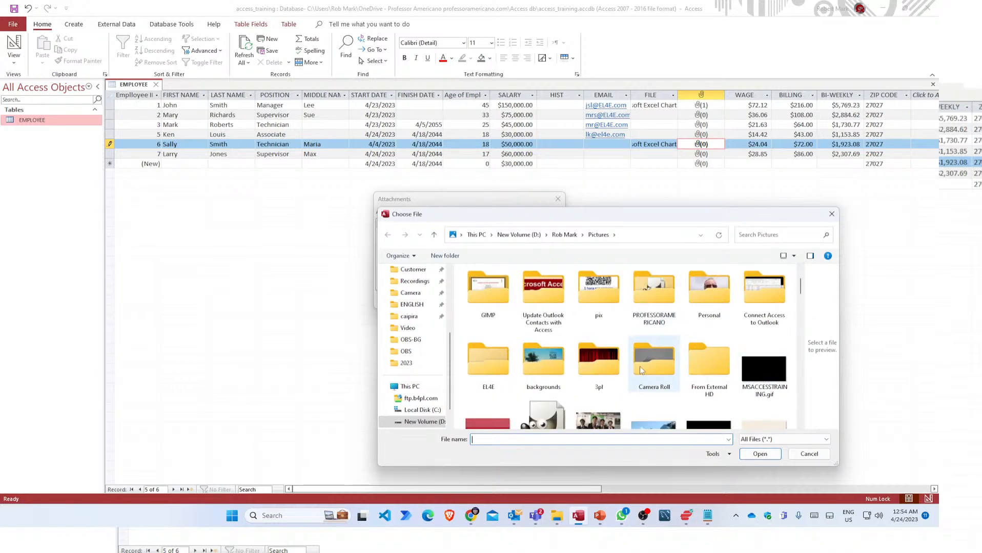
{"action": "double_click", "coordinate": [494, 361]}
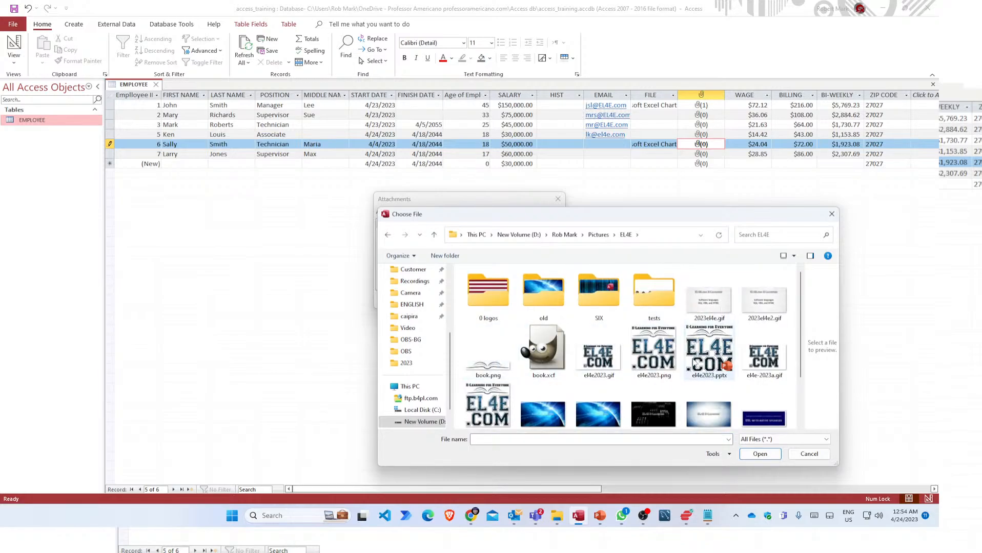
{"action": "left_click", "coordinate": [591, 363]}
{"action": "left_click", "coordinate": [763, 454]}
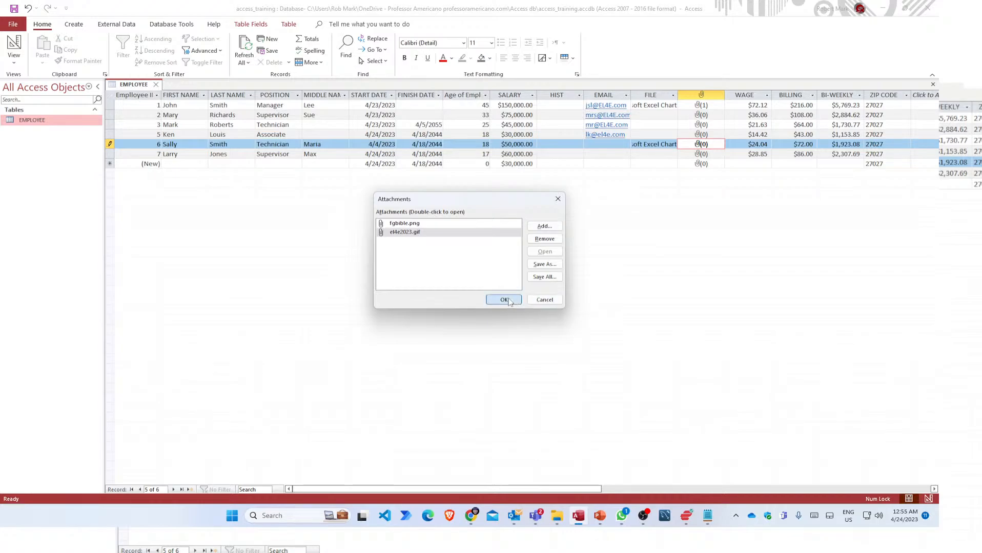
{"action": "left_click", "coordinate": [504, 301]}
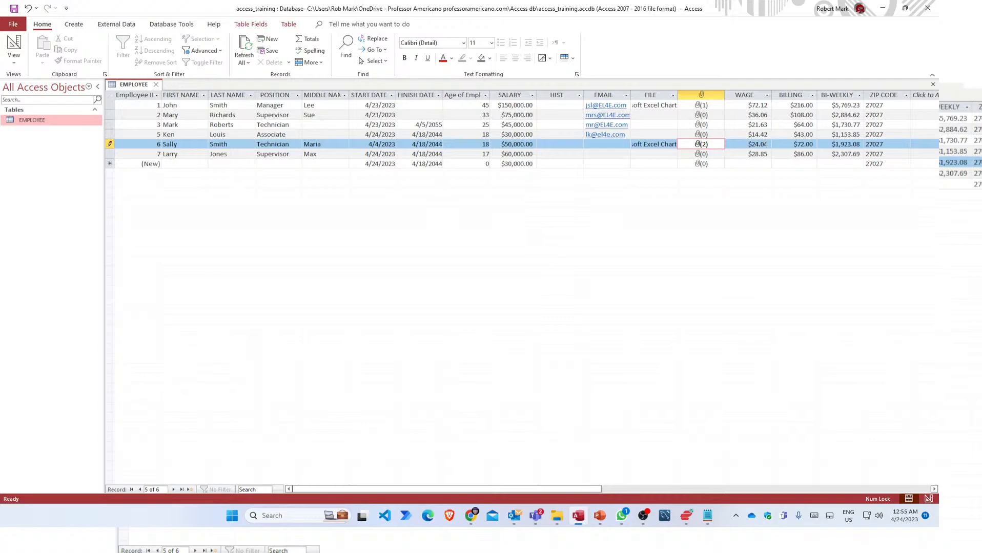
{"action": "left_click", "coordinate": [879, 144]}
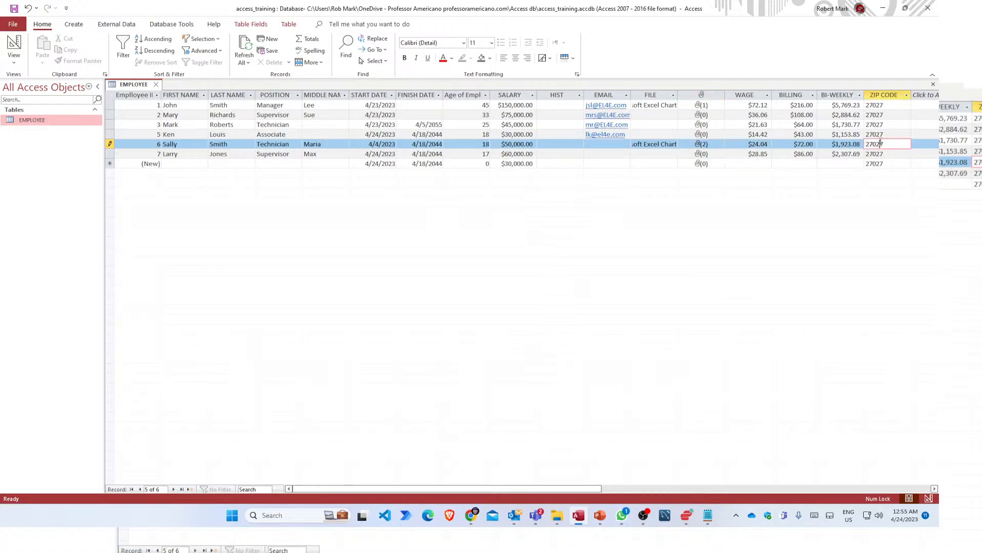
{"action": "left_click", "coordinate": [601, 144]}
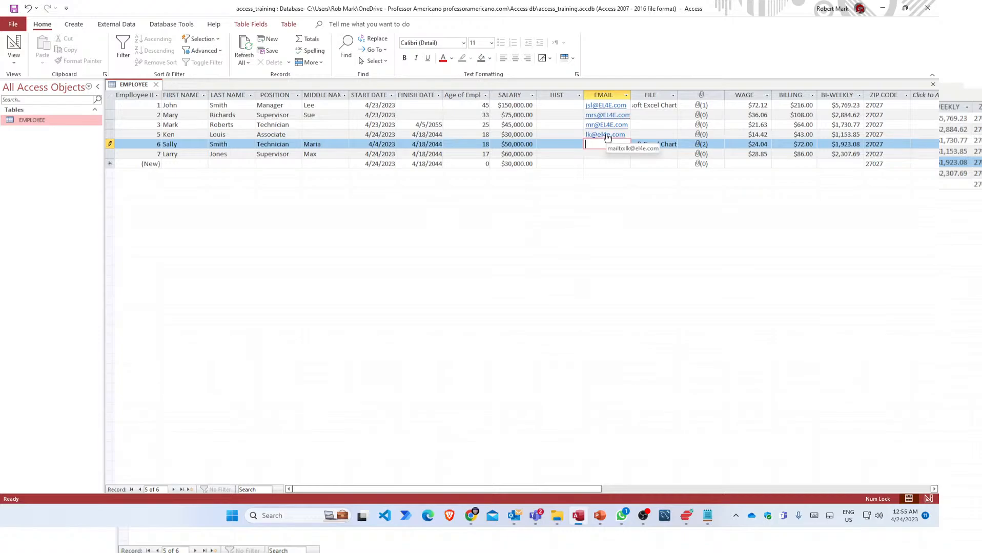
{"action": "left_click", "coordinate": [607, 135]}
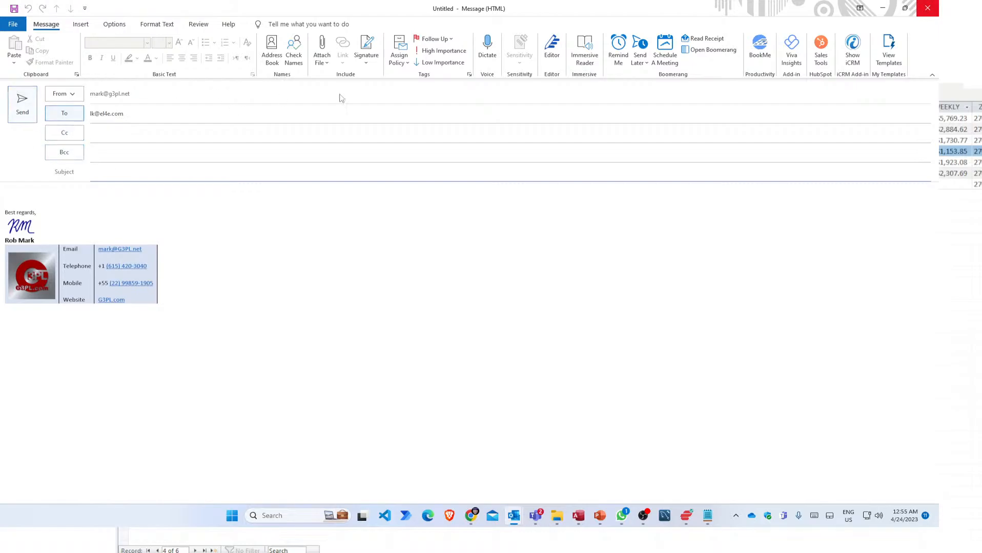
{"action": "left_click", "coordinate": [929, 8]}
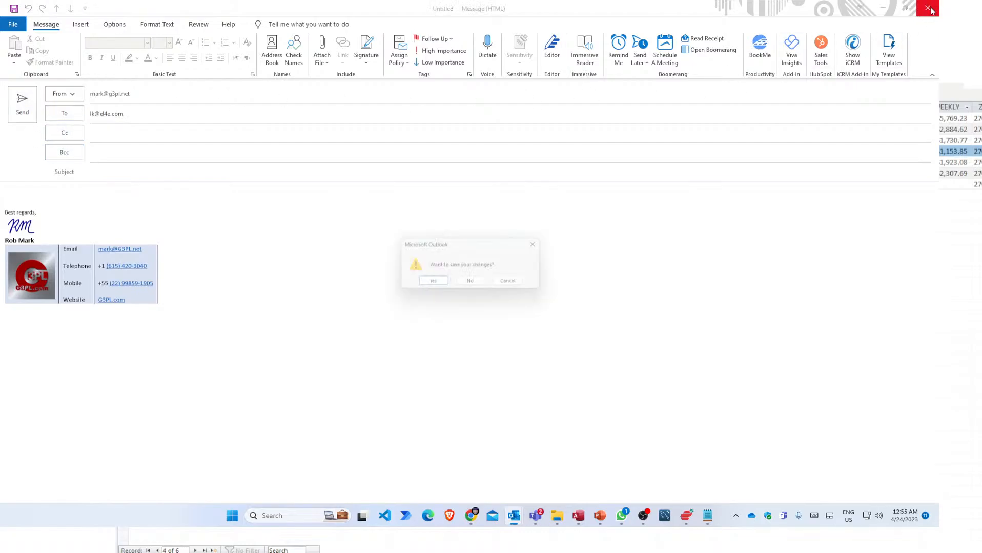
{"action": "left_click", "coordinate": [472, 284]}
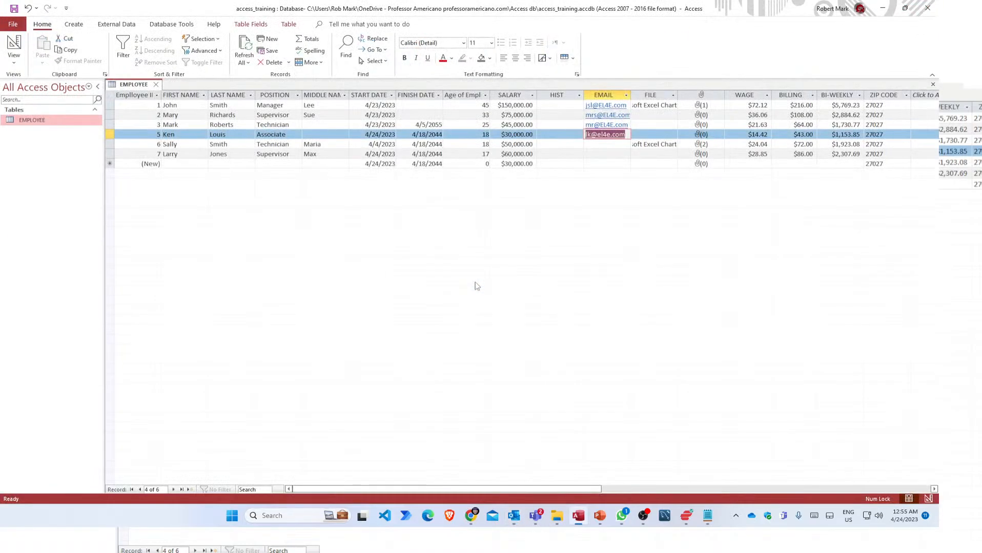
{"action": "right_click", "coordinate": [131, 85]}
Open EMPLOYEE in Design View and select the EMAIL field, keeping it as Hyperlink.
{"action": "left_click", "coordinate": [156, 134]}
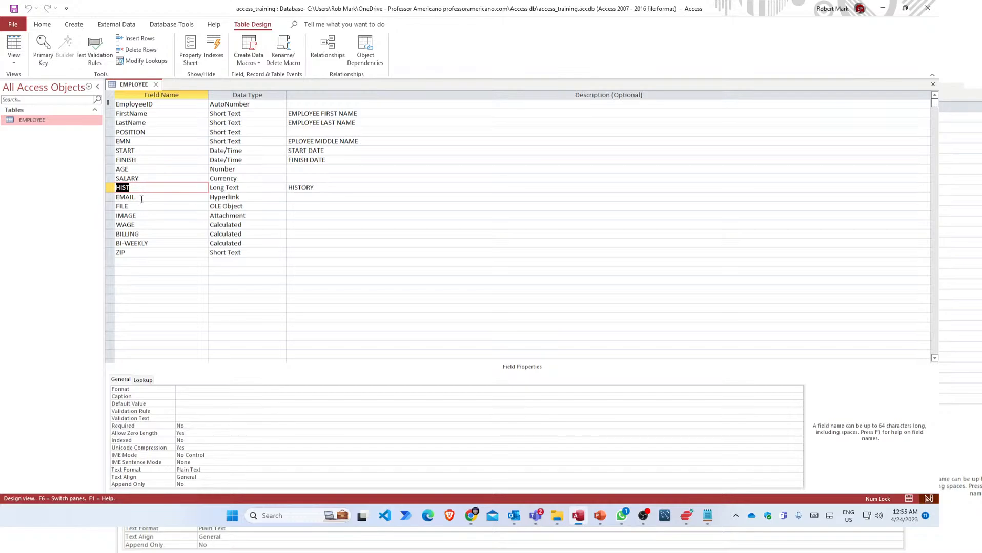
{"action": "left_click", "coordinate": [141, 200]}
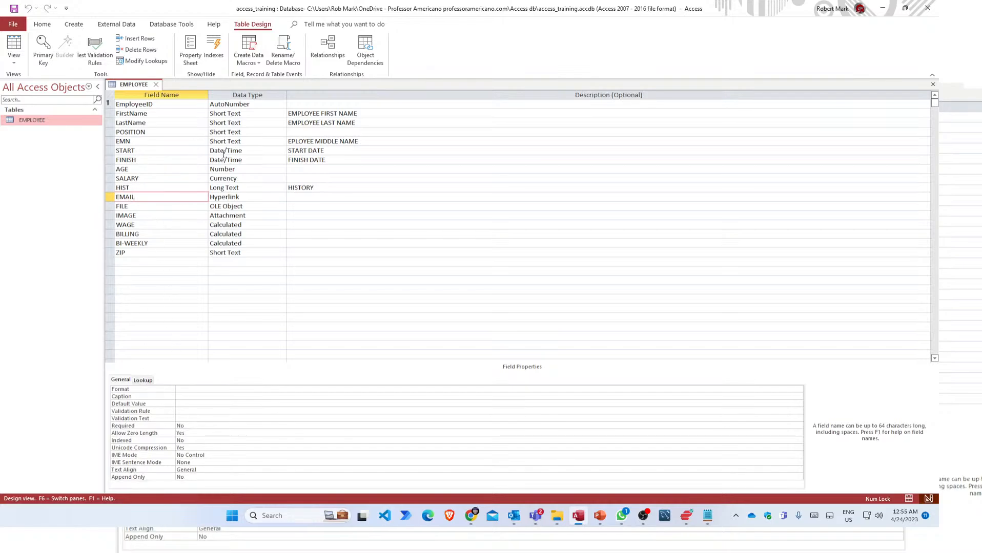
{"action": "left_click", "coordinate": [226, 198]}
{"action": "left_click", "coordinate": [281, 198]}
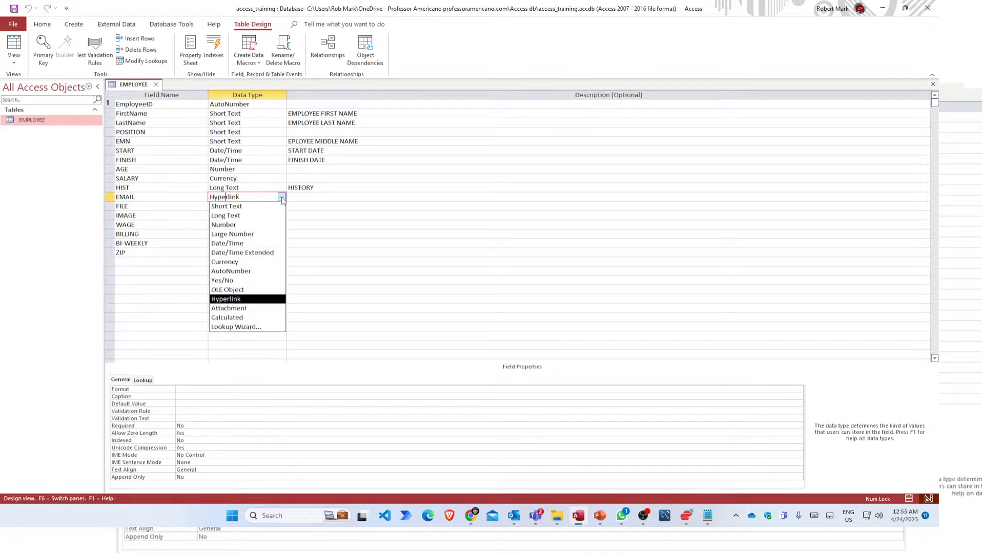
{"action": "left_click", "coordinate": [282, 198]}
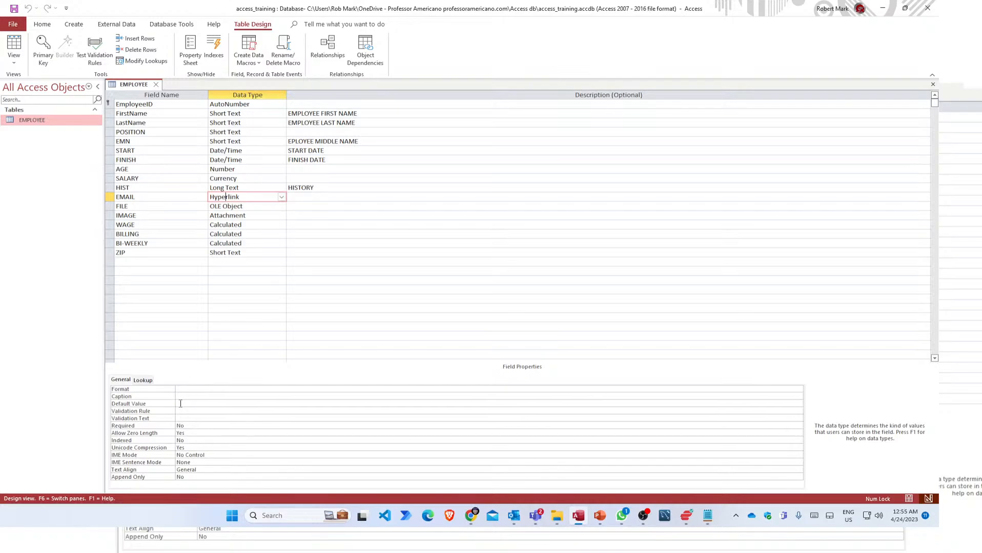
{"action": "left_click", "coordinate": [181, 404]}
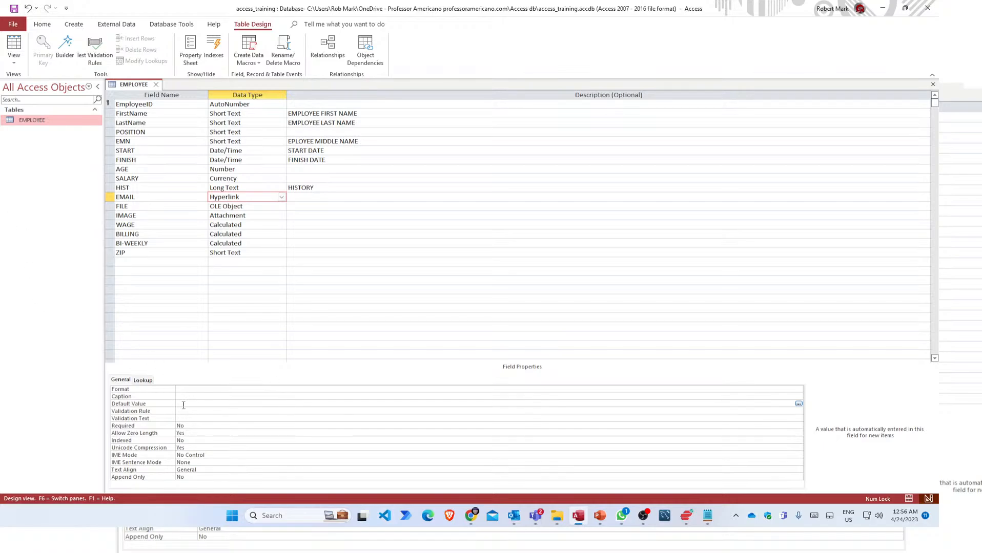
{"action": "type", "text": "@"}
{"action": "type", "text": "g"}
{"action": "type", "text": "14E.com"}
{"action": "type", "text": "++"}
{"action": "key", "text": "BackSpace"}
{"action": "key", "text": "BackSpace"}
{"action": "type", "text": "+++"}
{"action": "key", "text": "BackSpace"}
{"action": "key", "text": "BackSpace"}
{"action": "key", "text": "BackSpace"}
{"action": "type", "text": "***"}
{"action": "left_click", "coordinate": [224, 411]}
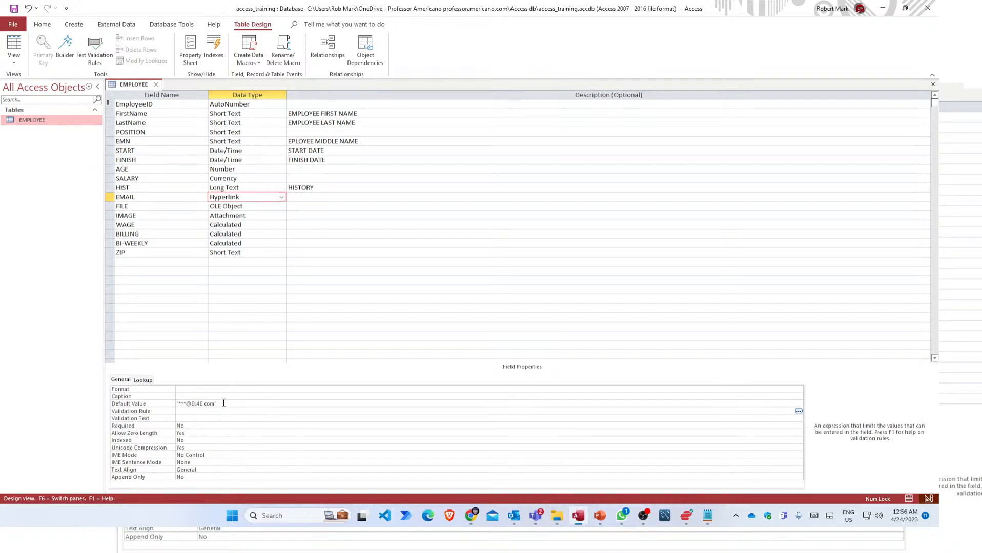
{"action": "left_click", "coordinate": [223, 403]}
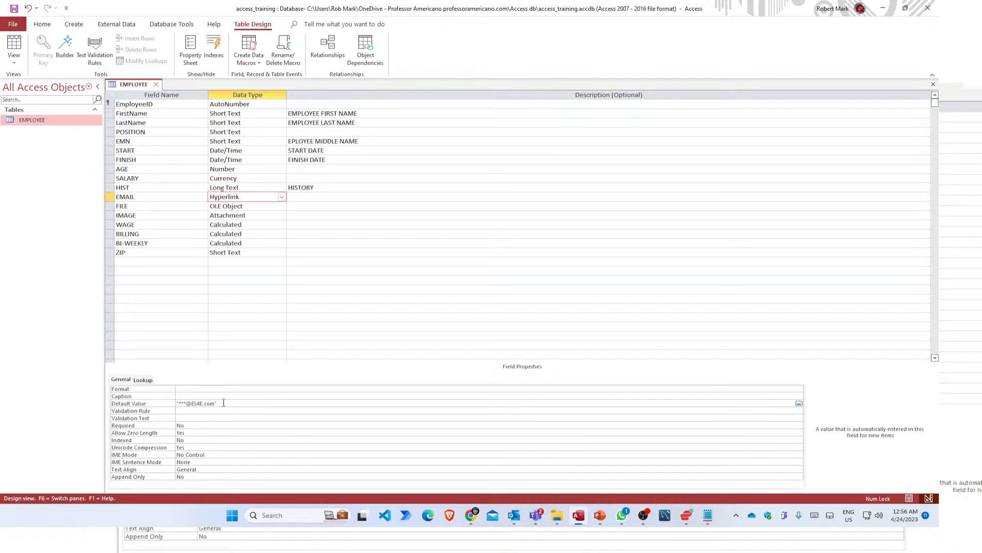
{"action": "left_click", "coordinate": [180, 395]}
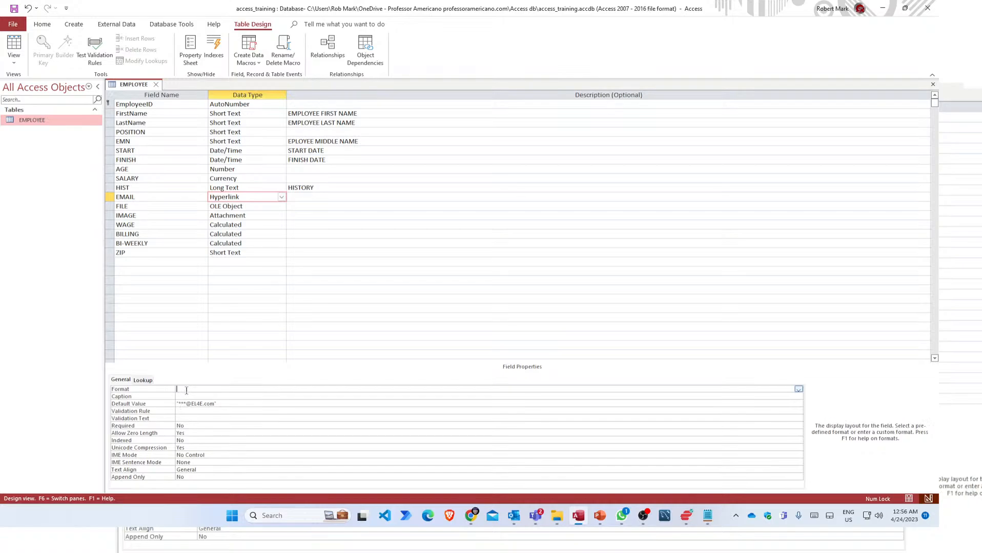
Compare the EMAIL field's Validation Rule and Validation Text, then check Required and Format.
{"action": "left_click", "coordinate": [180, 411]}
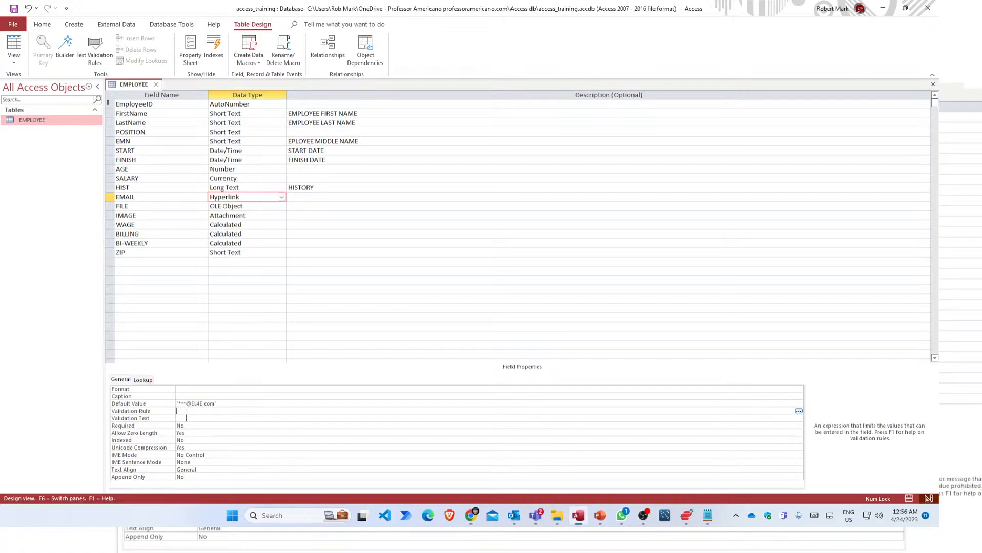
{"action": "left_click", "coordinate": [186, 419]}
{"action": "left_click", "coordinate": [188, 412]}
{"action": "left_click", "coordinate": [186, 418]}
{"action": "left_click", "coordinate": [187, 411]}
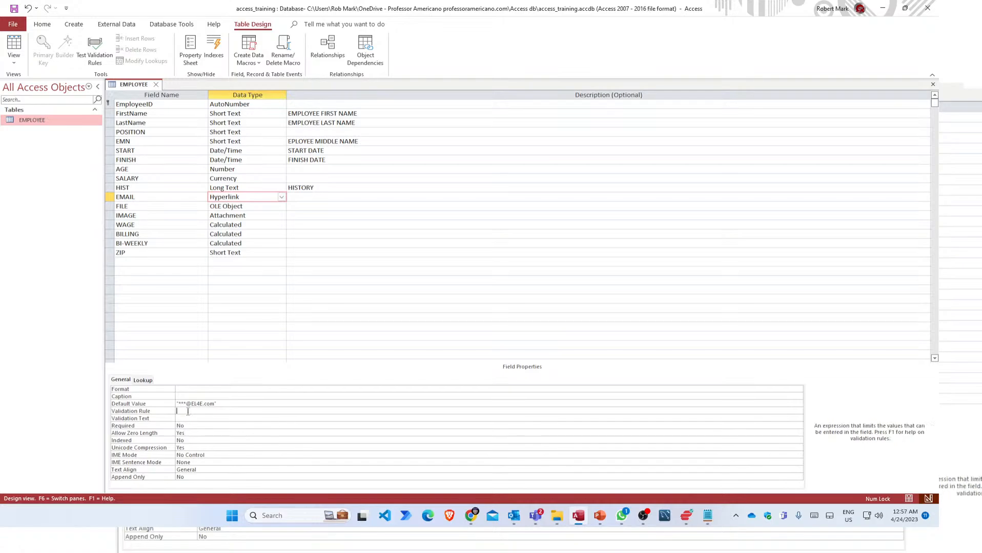
{"action": "left_click", "coordinate": [187, 419]}
{"action": "left_click", "coordinate": [188, 411]}
{"action": "left_click", "coordinate": [202, 420]}
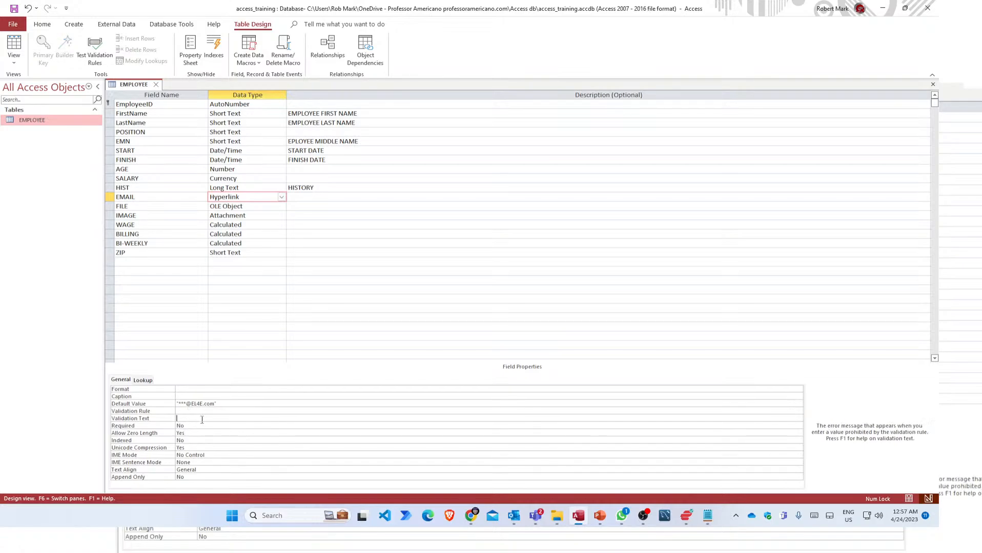
{"action": "left_click", "coordinate": [192, 427]}
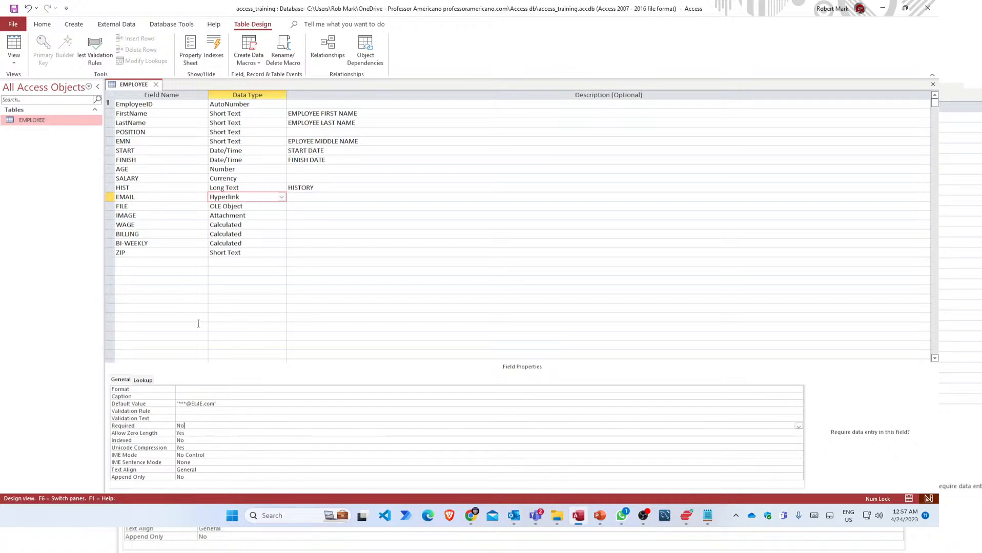
{"action": "left_click", "coordinate": [188, 398]}
{"action": "left_click", "coordinate": [188, 389]}
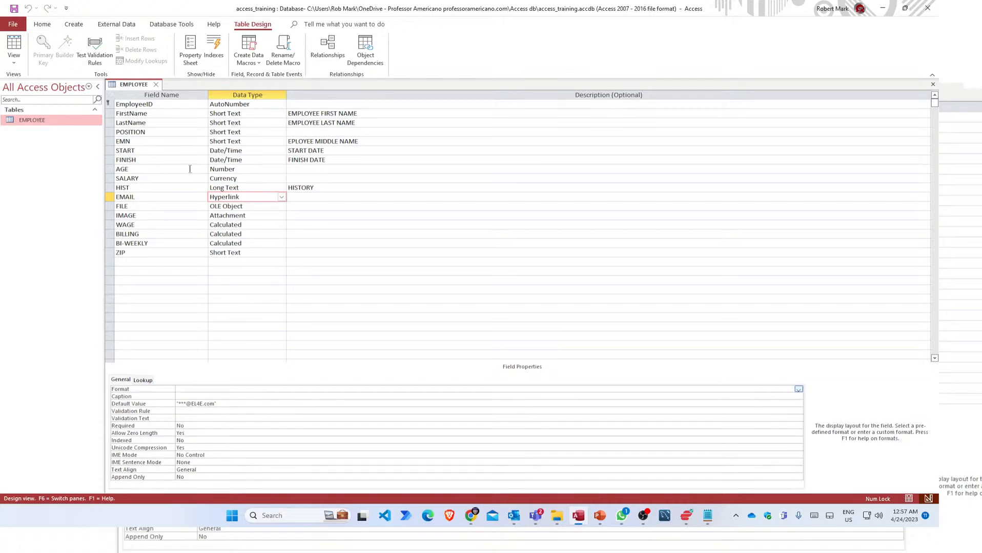
{"action": "right_click", "coordinate": [136, 84]}
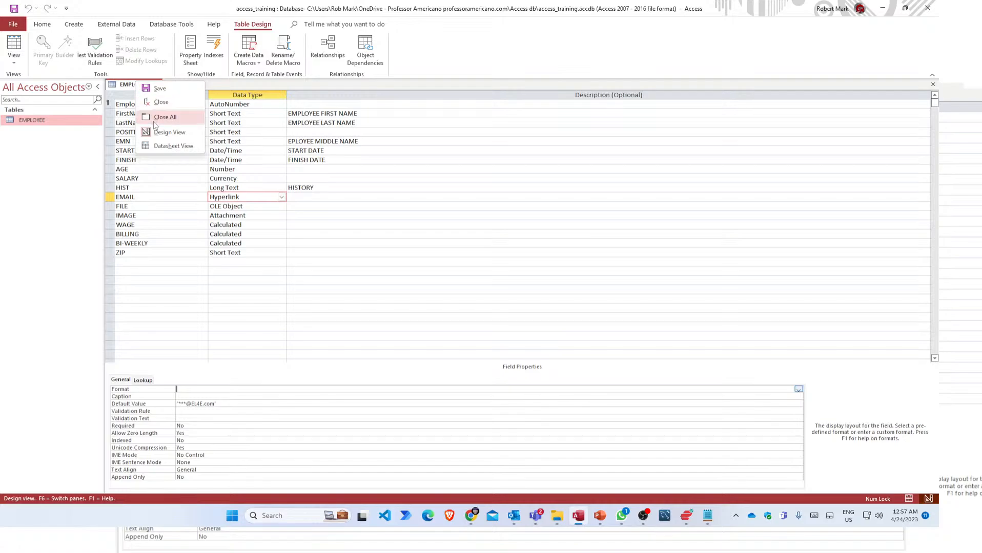
{"action": "left_click", "coordinate": [160, 147]}
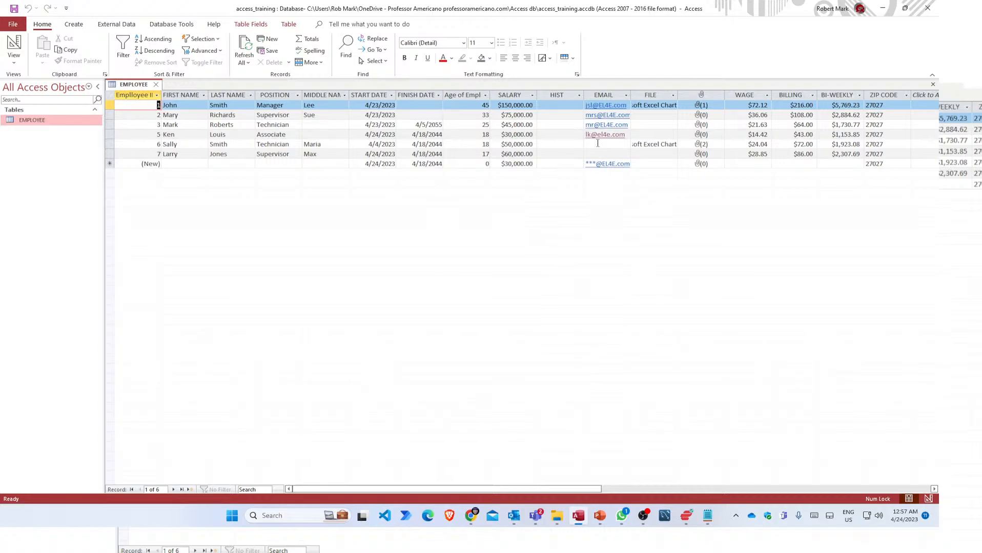
{"action": "left_click", "coordinate": [597, 143]}
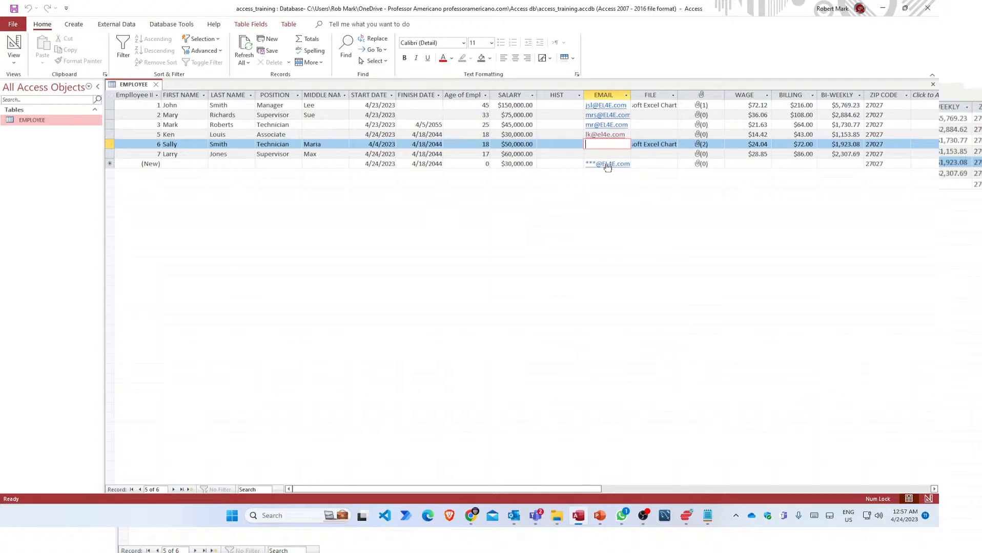
{"action": "left_click", "coordinate": [606, 165]}
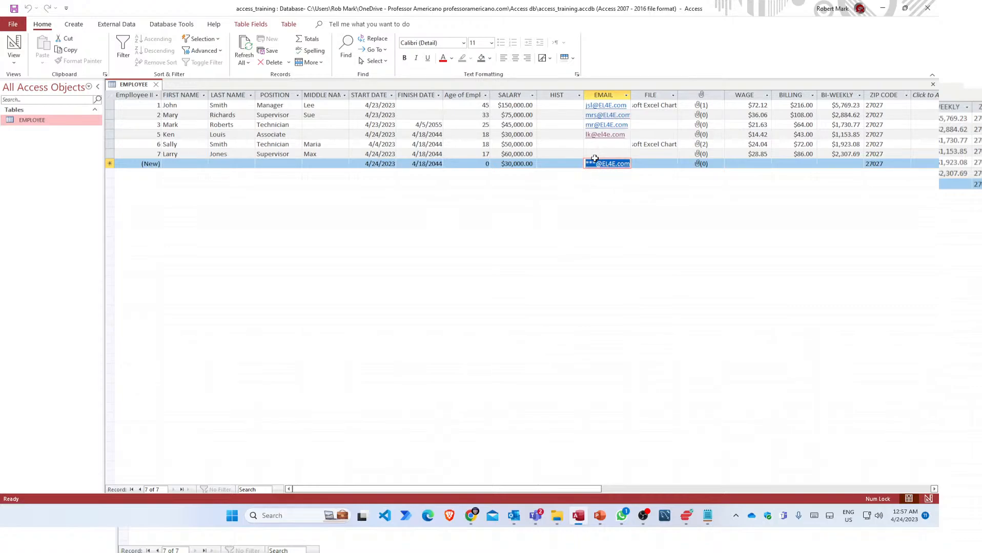
{"action": "left_click", "coordinate": [595, 163]}
{"action": "left_click_drag", "start_coordinate": [597, 164], "coordinate": [583, 164]}
Enter email addresses for employees 6 and 7 in the EMAIL column.
{"action": "left_click", "coordinate": [602, 154]}
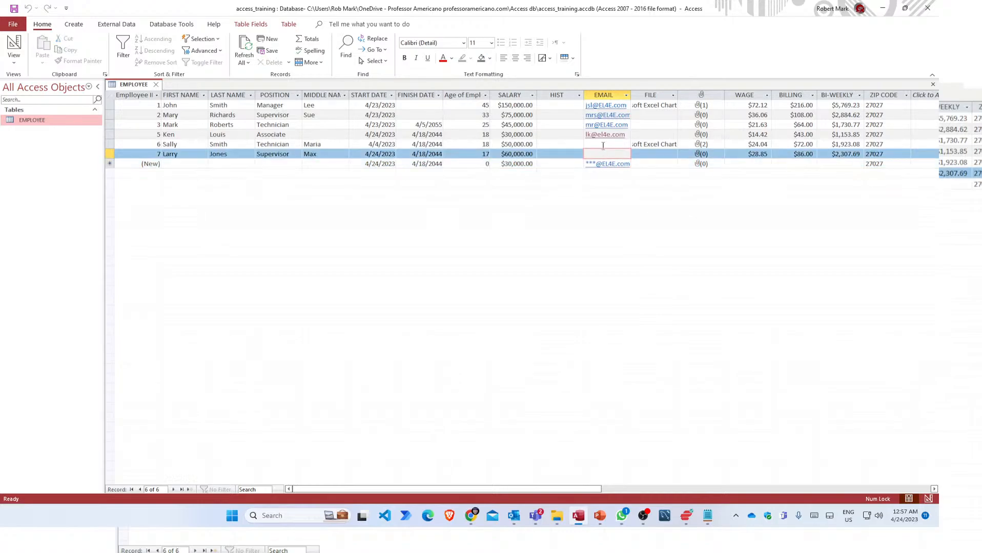
{"action": "left_click", "coordinate": [603, 146]}
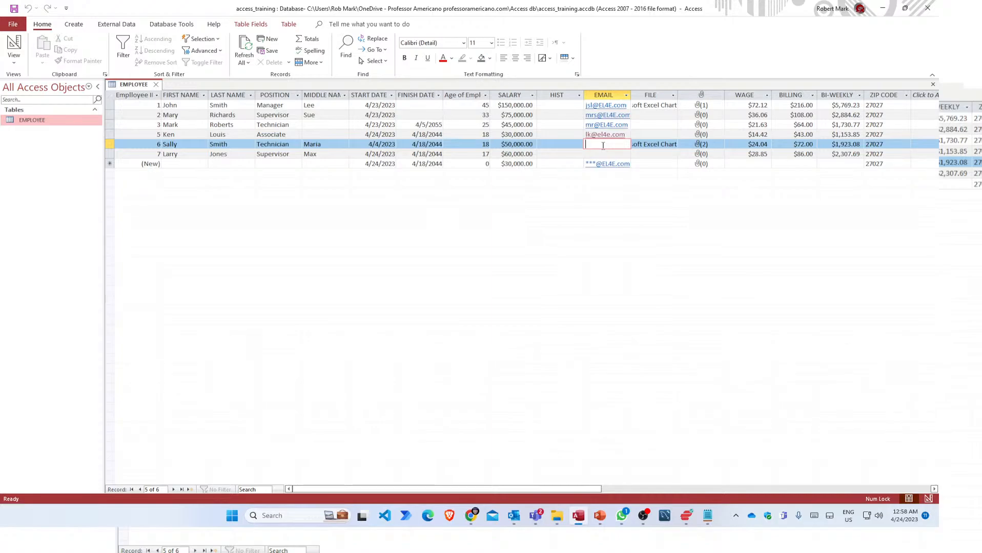
{"action": "key", "text": "Tab"}
{"action": "key", "text": "Tab"}
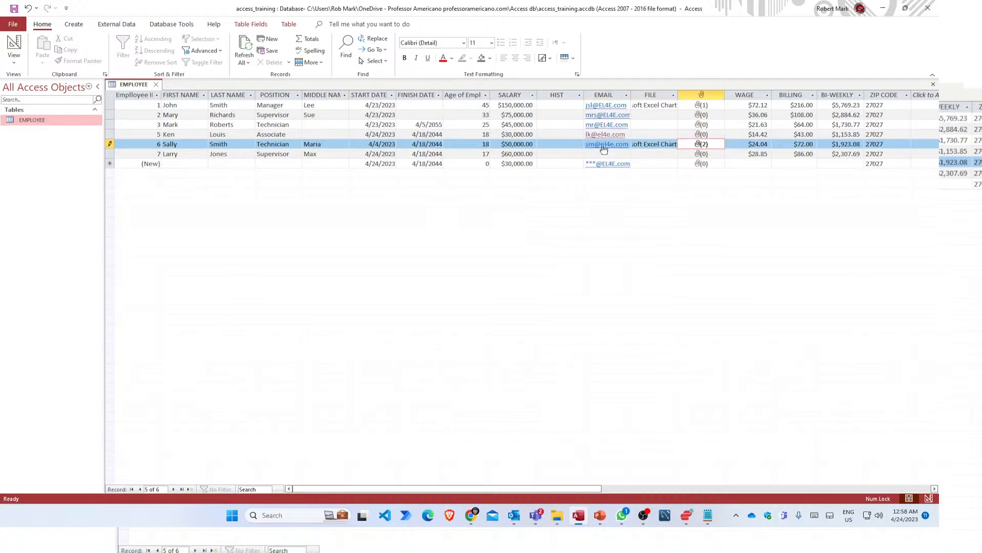
{"action": "key", "text": "Tab"}
{"action": "key", "text": "Tab"}
{"action": "key", "text": "Tab"}
{"action": "key", "text": "Tab"}
{"action": "key", "text": "Tab"}
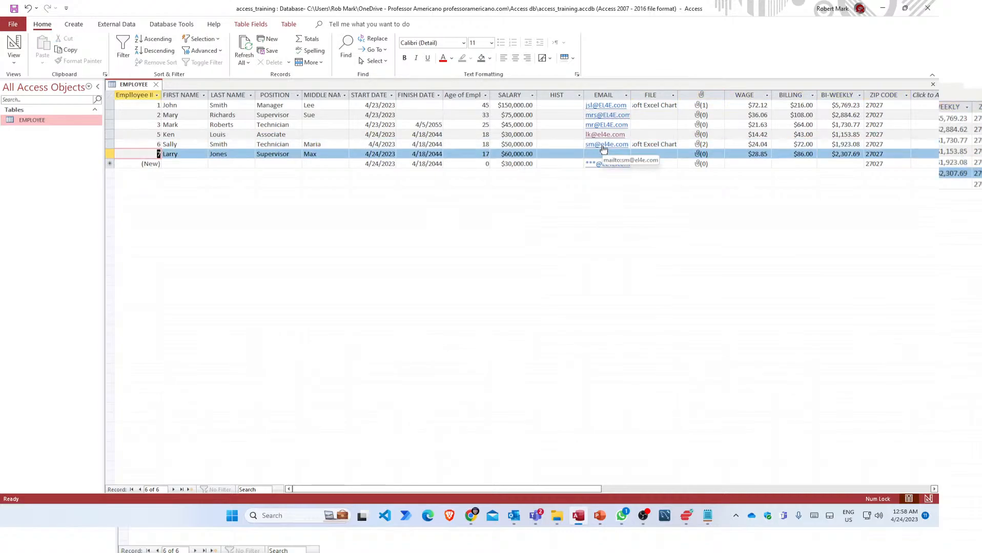
{"action": "left_click", "coordinate": [601, 153]}
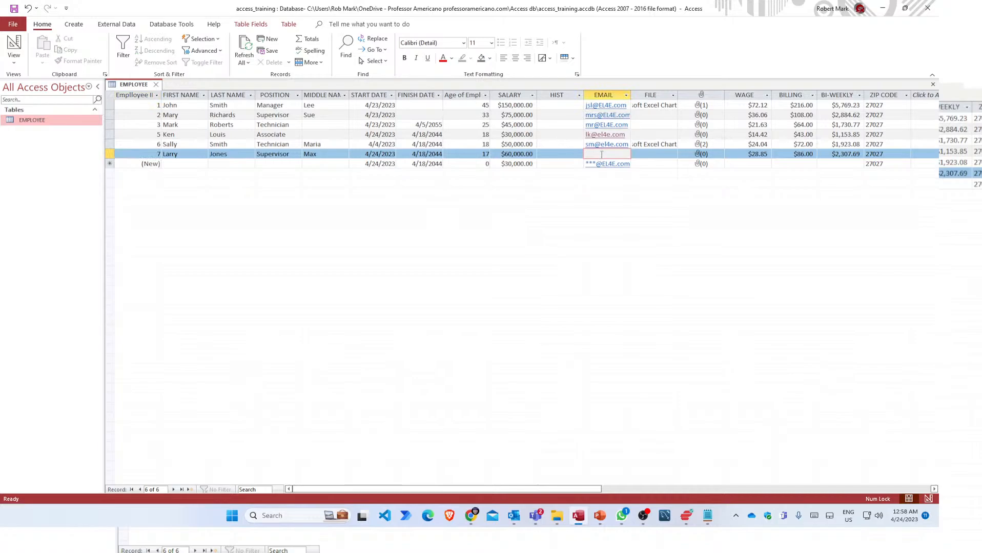
{"action": "key", "text": "Tab"}
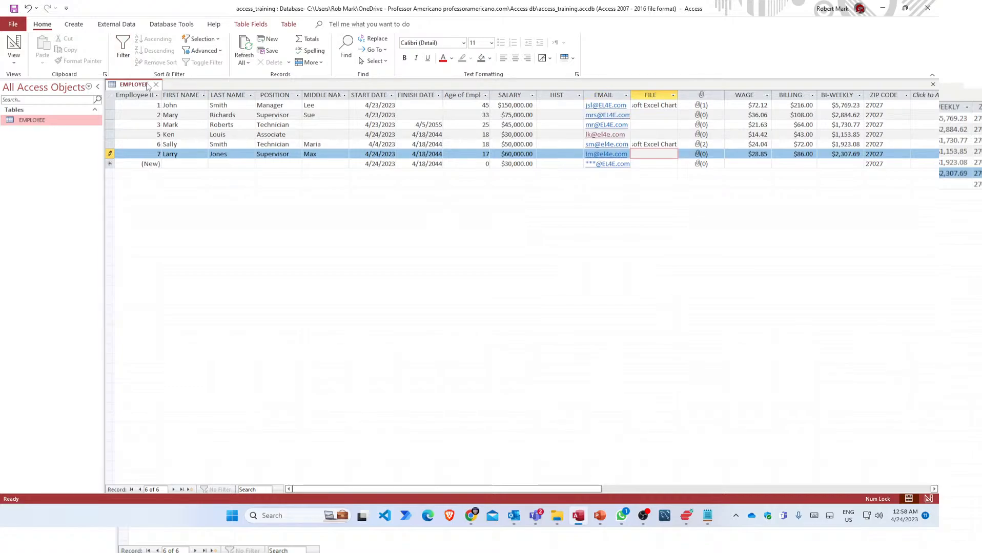
Open EMPLOYEE in Design View and set the EMAIL field's Indexed property to Yes (No Duplicates).
{"action": "right_click", "coordinate": [137, 86]}
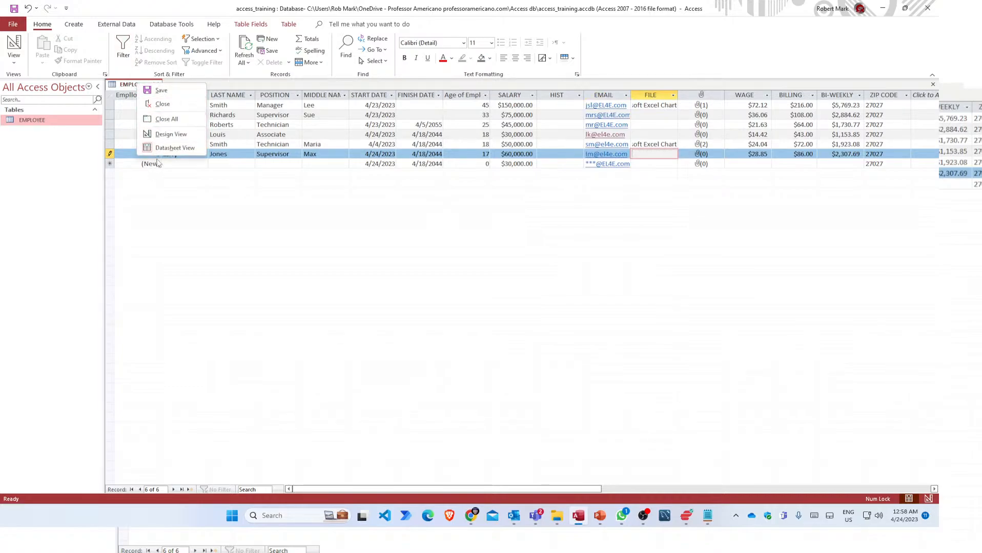
{"action": "left_click", "coordinate": [167, 137]}
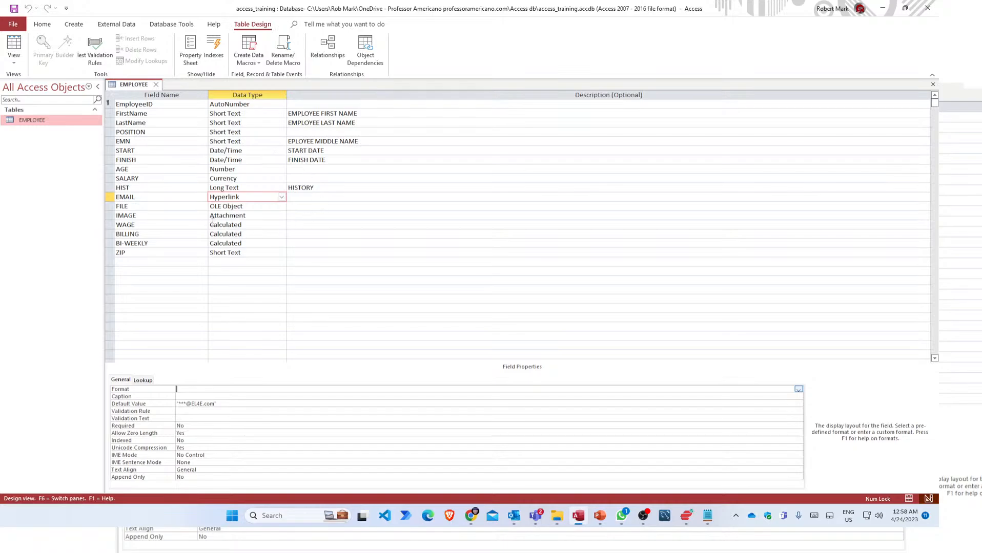
{"action": "left_click", "coordinate": [144, 196]}
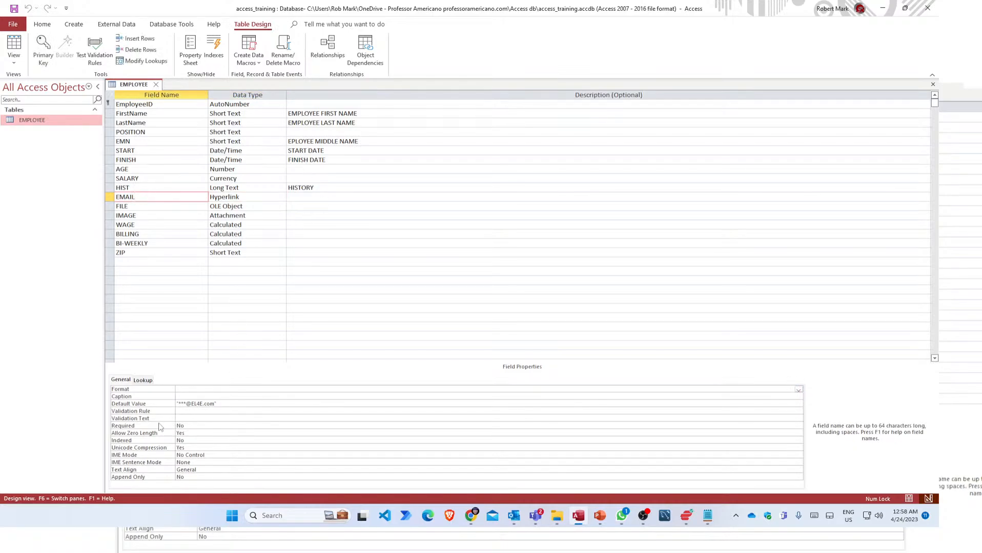
{"action": "left_click", "coordinate": [284, 442]}
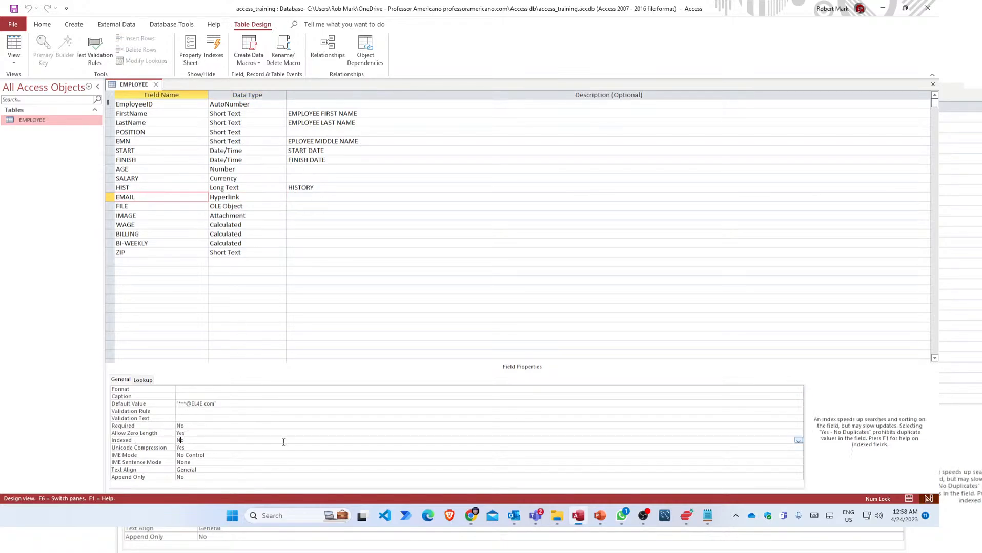
{"action": "left_click", "coordinate": [798, 441]}
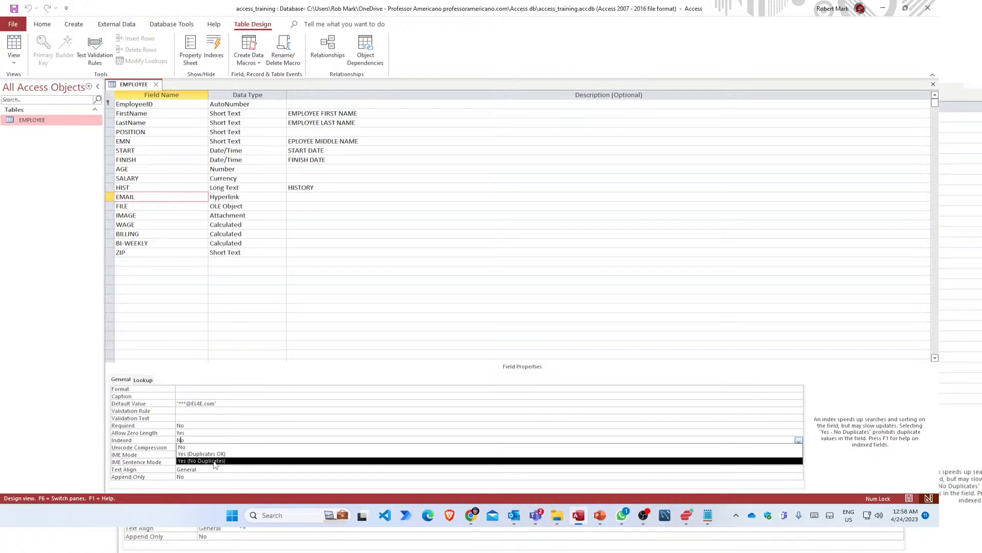
{"action": "left_click", "coordinate": [214, 462]}
Highlight the Yes (No Duplicates) Indexed value, then return EMPLOYEE to Datasheet View.
{"action": "left_click", "coordinate": [206, 448]}
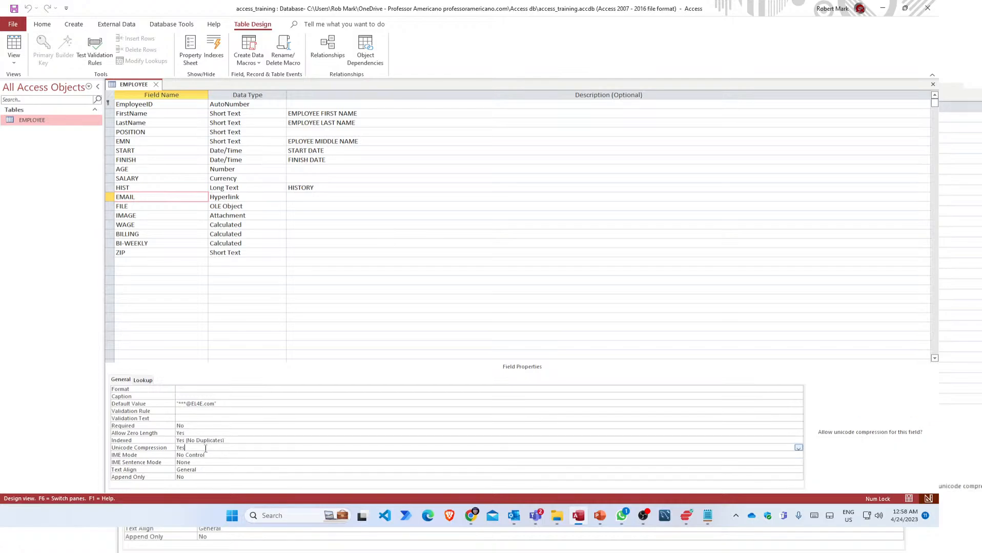
{"action": "left_click", "coordinate": [237, 442]}
{"action": "left_click", "coordinate": [230, 448]}
{"action": "left_click", "coordinate": [229, 440]}
{"action": "left_click", "coordinate": [226, 448]}
{"action": "left_click", "coordinate": [228, 442]}
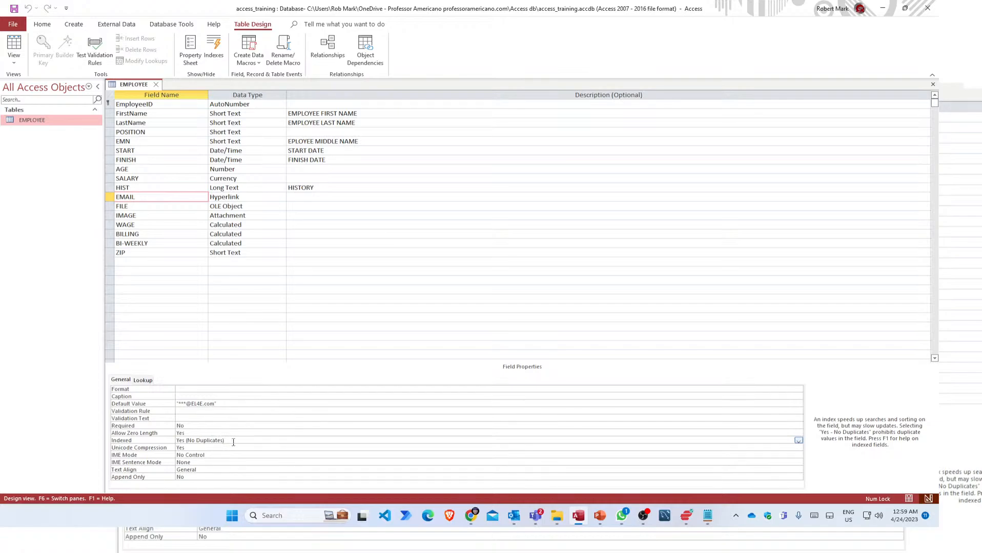
{"action": "left_click_drag", "start_coordinate": [233, 442], "coordinate": [177, 441]}
{"action": "left_click", "coordinate": [231, 442]}
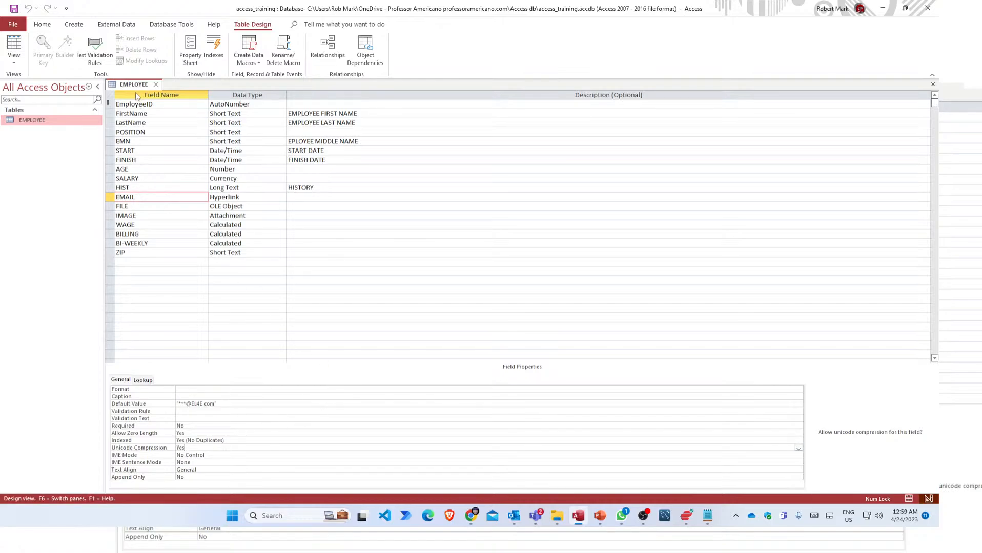
{"action": "right_click", "coordinate": [134, 85]}
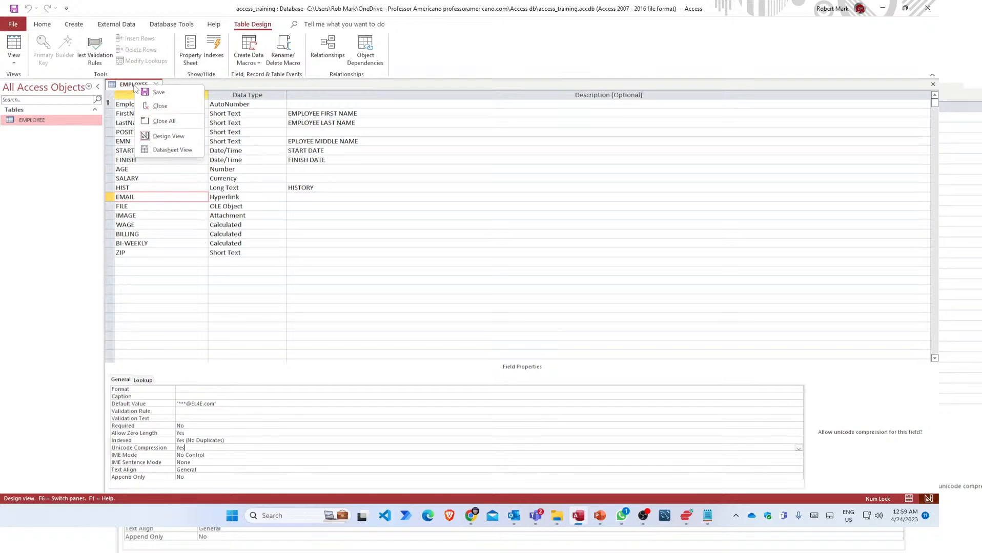
{"action": "left_click", "coordinate": [159, 151]}
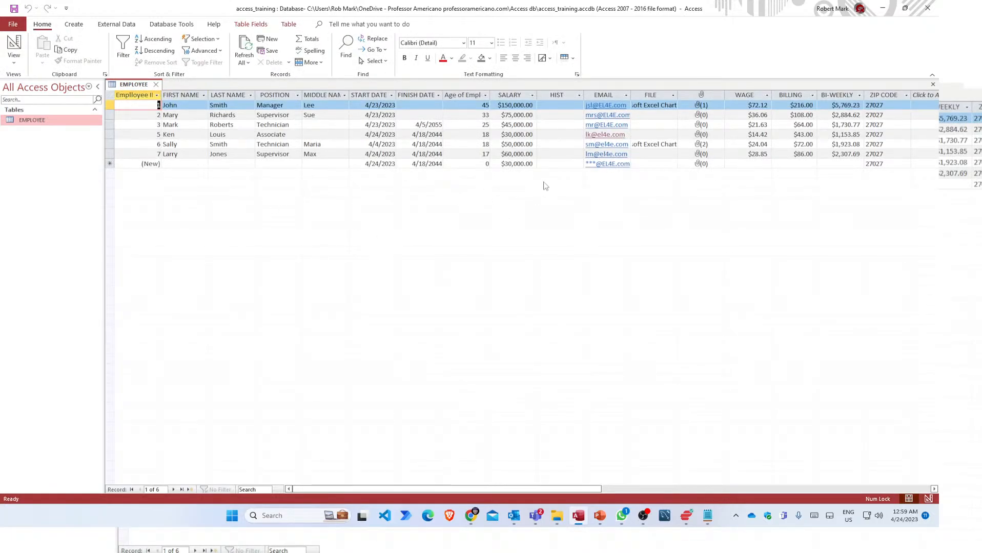
Start a new employee record, entering the first and last names.
{"action": "left_click", "coordinate": [174, 163]}
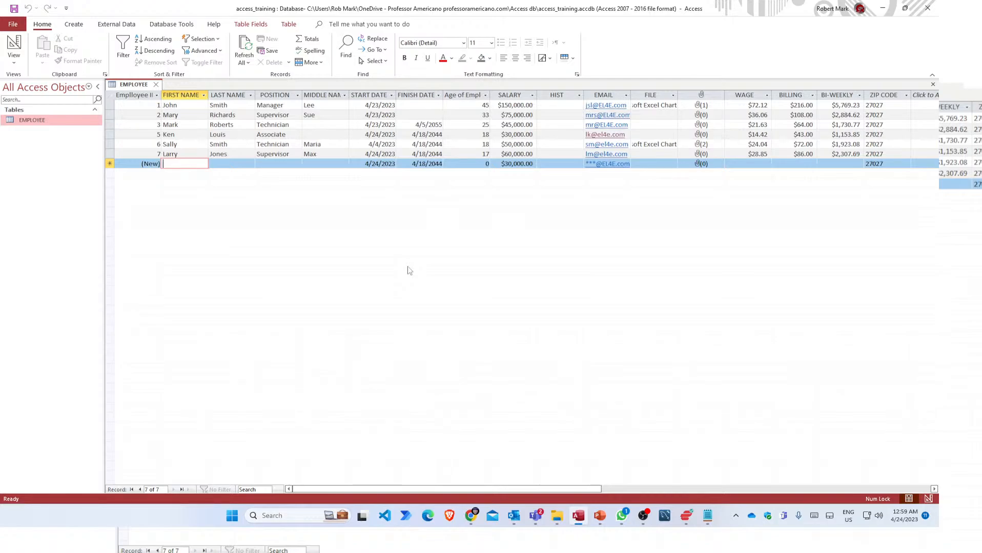
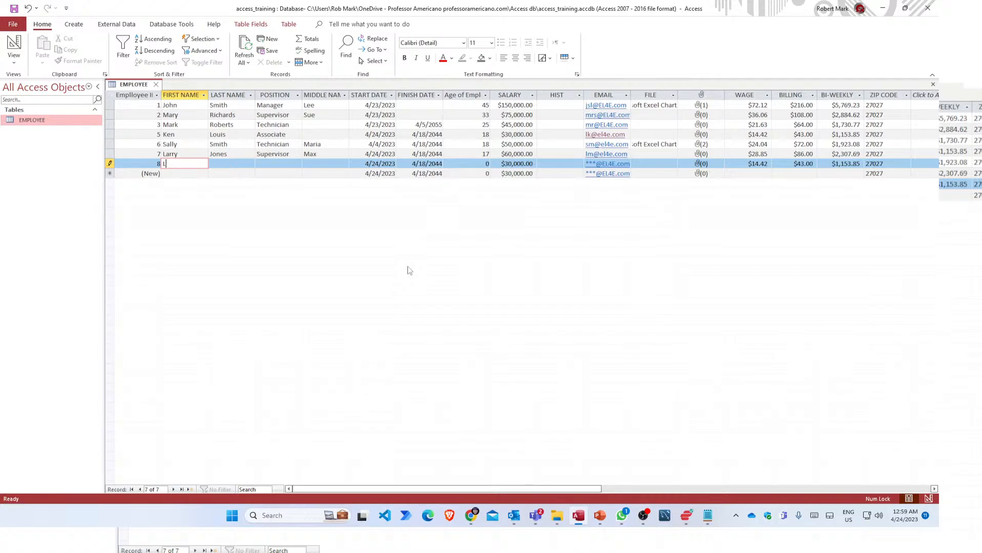
{"action": "key", "text": "Tab"}
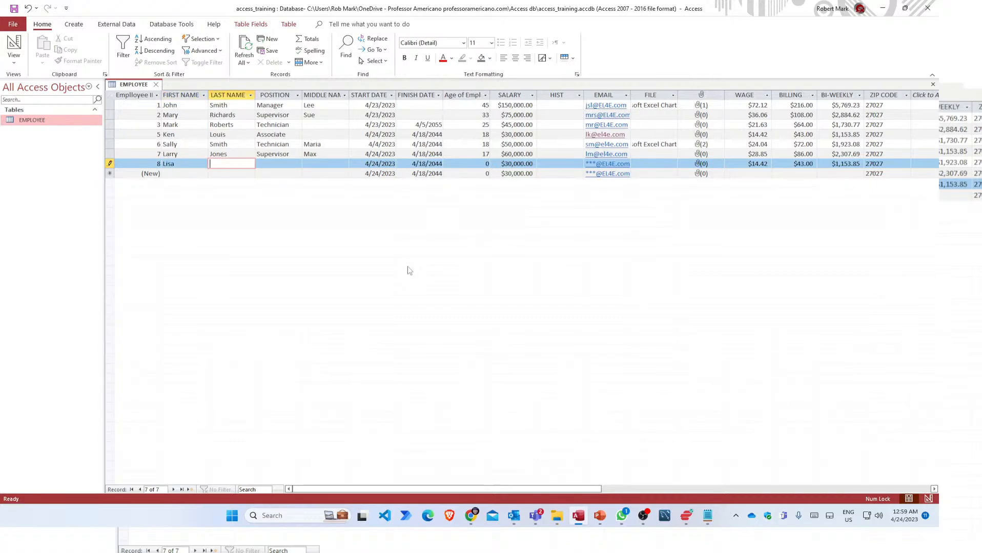
{"action": "key", "text": "Tab"}
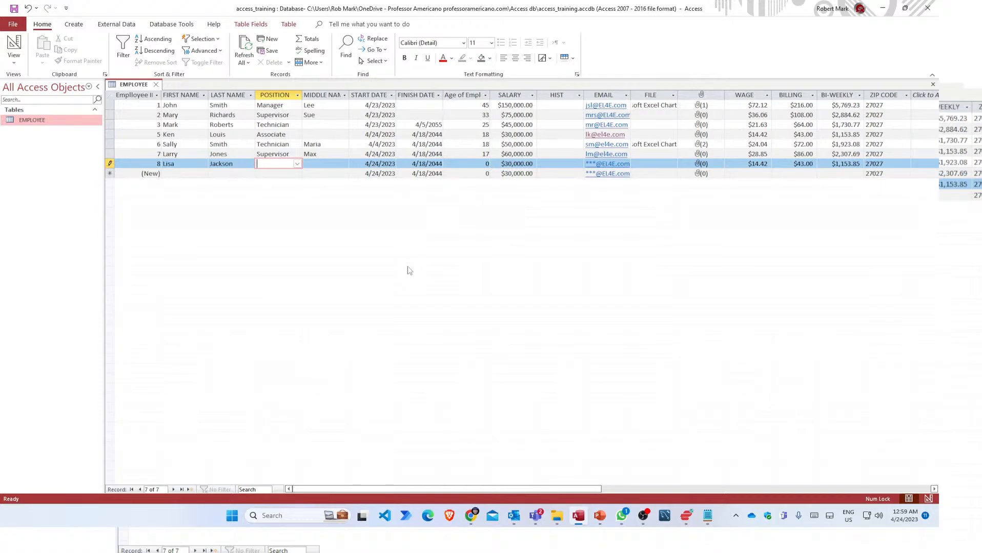
Enter Analyst as the position and a salary of 55000 for the new record.
{"action": "left_click", "coordinate": [299, 166]}
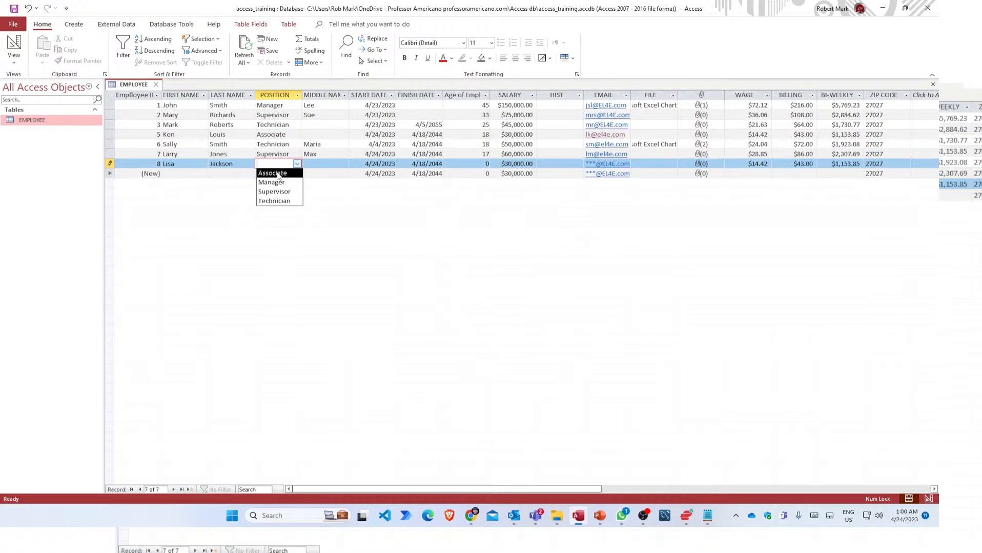
{"action": "left_click", "coordinate": [287, 243]}
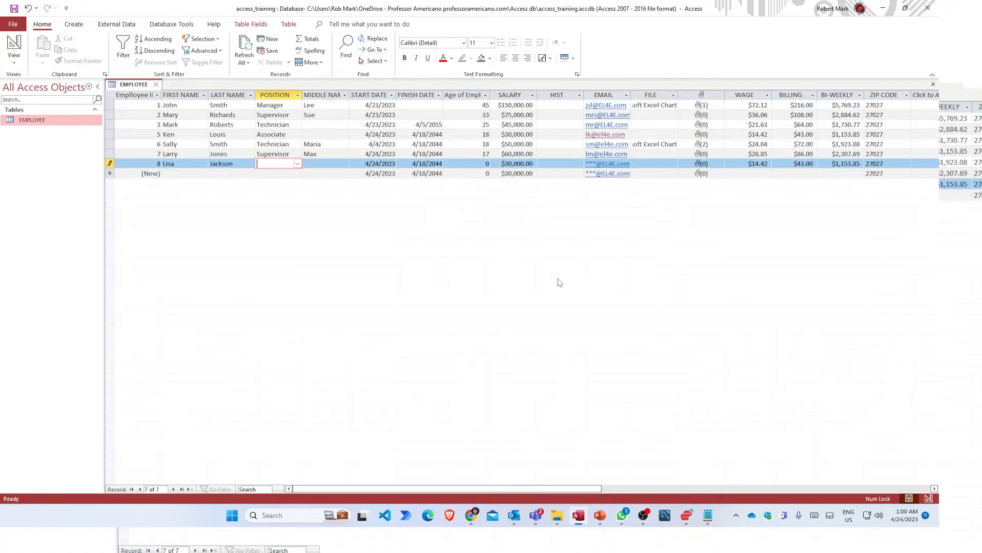
{"action": "type", "text": "Analyst"}
{"action": "key", "text": "Tab"}
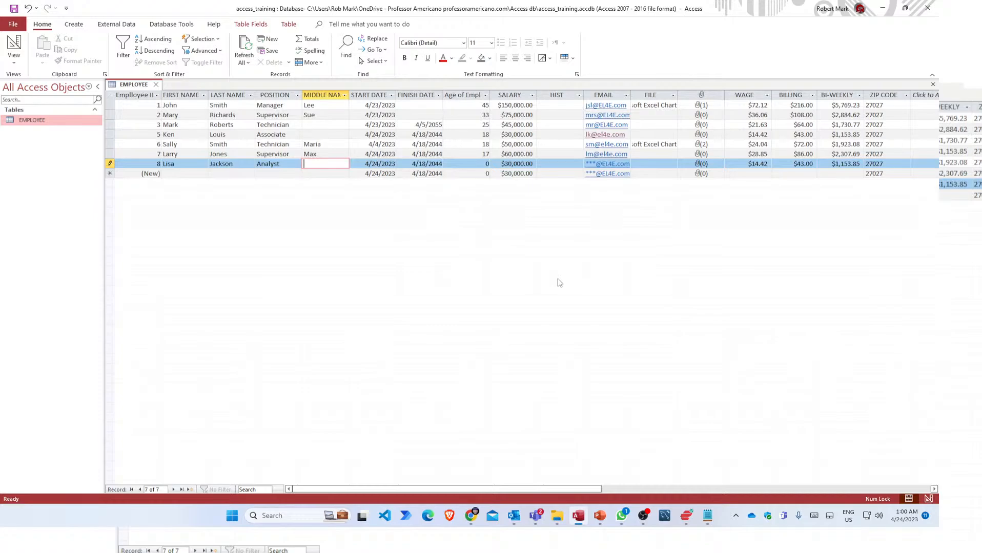
{"action": "key", "text": "Tab"}
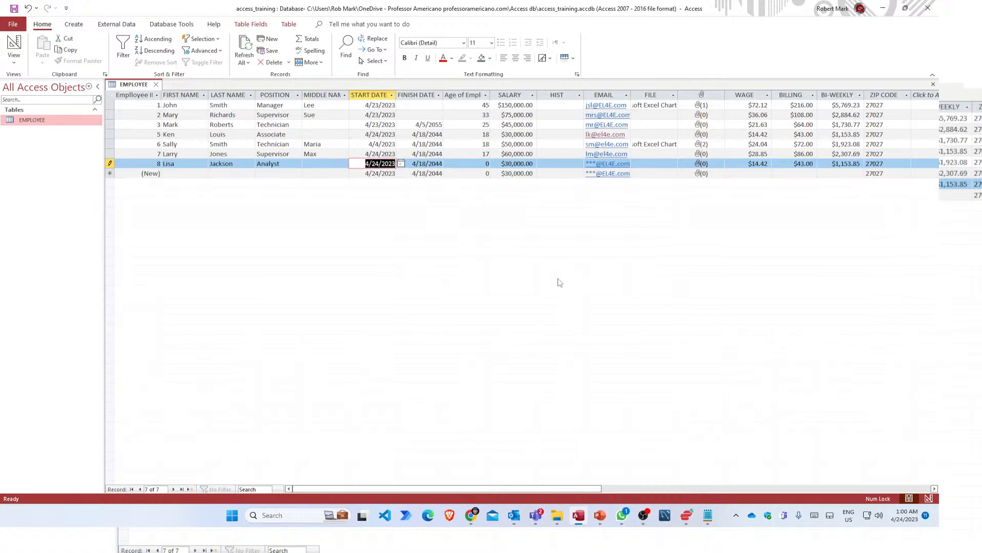
{"action": "key", "text": "Tab"}
{"action": "key", "text": "Tab"}
{"action": "key", "text": "Tab"}
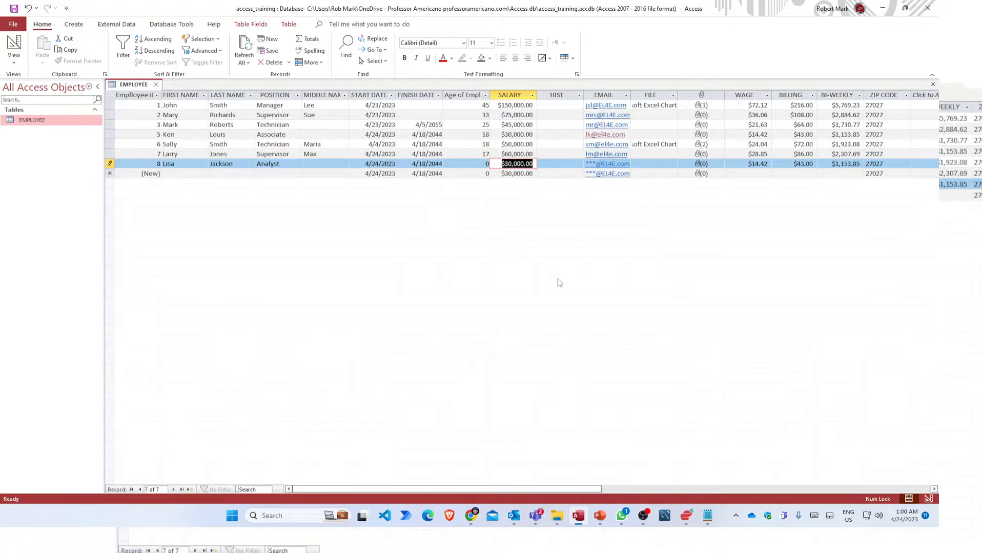
{"action": "type", "text": "55"}
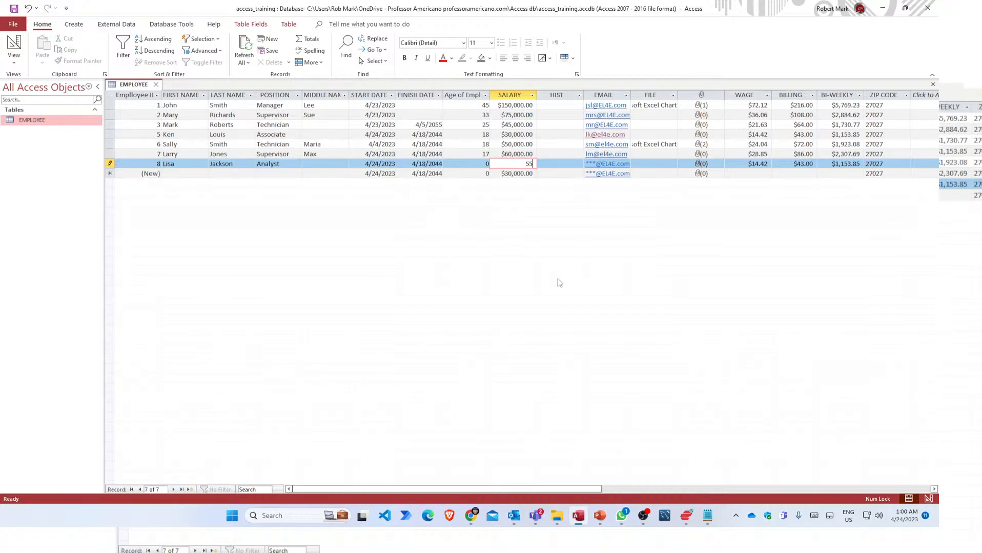
{"action": "type", "text": "000"}
{"action": "key", "text": "Tab"}
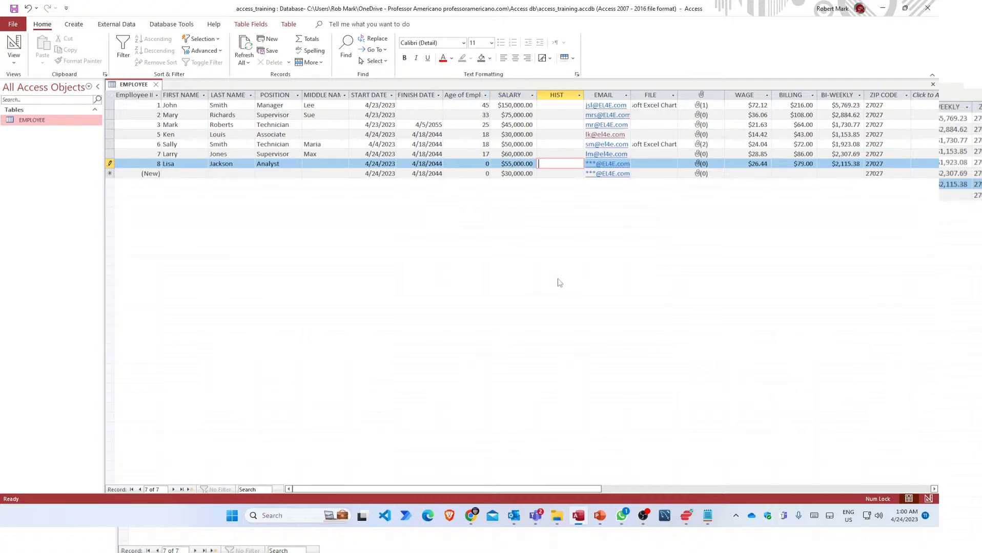
Dismiss the age validation warning and set the new record's age to 32.
{"action": "left_click", "coordinate": [595, 160]}
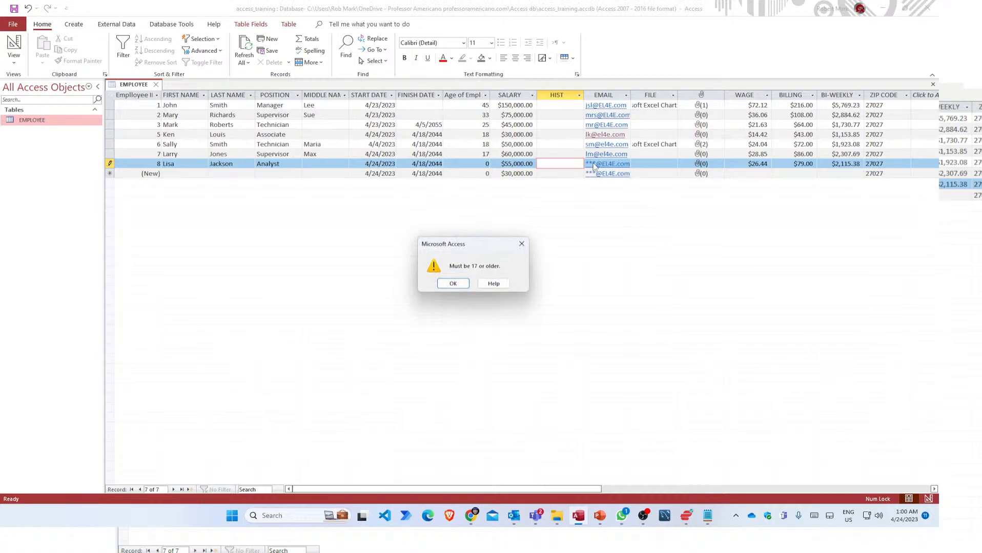
{"action": "left_click", "coordinate": [451, 285]}
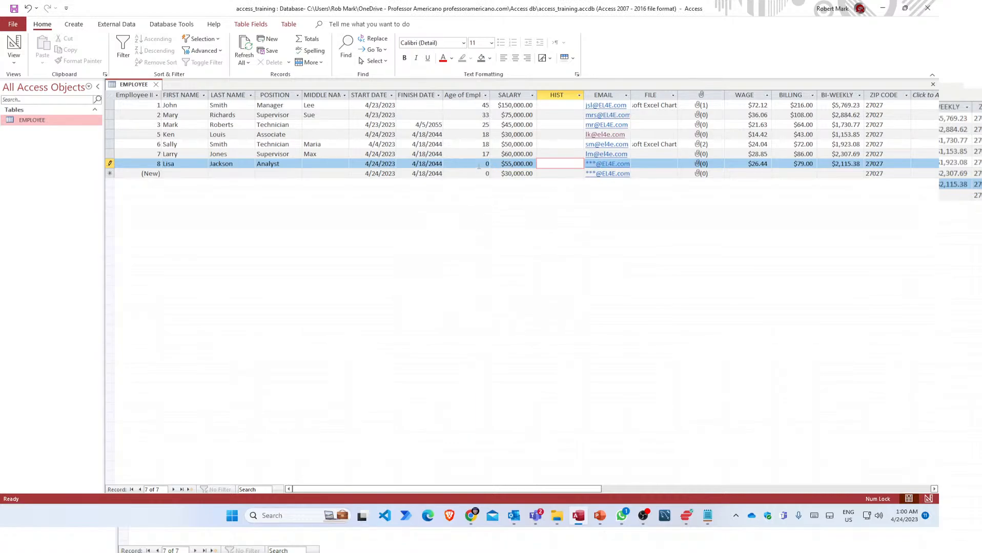
{"action": "left_click", "coordinate": [479, 164]}
{"action": "double_click", "coordinate": [486, 164]}
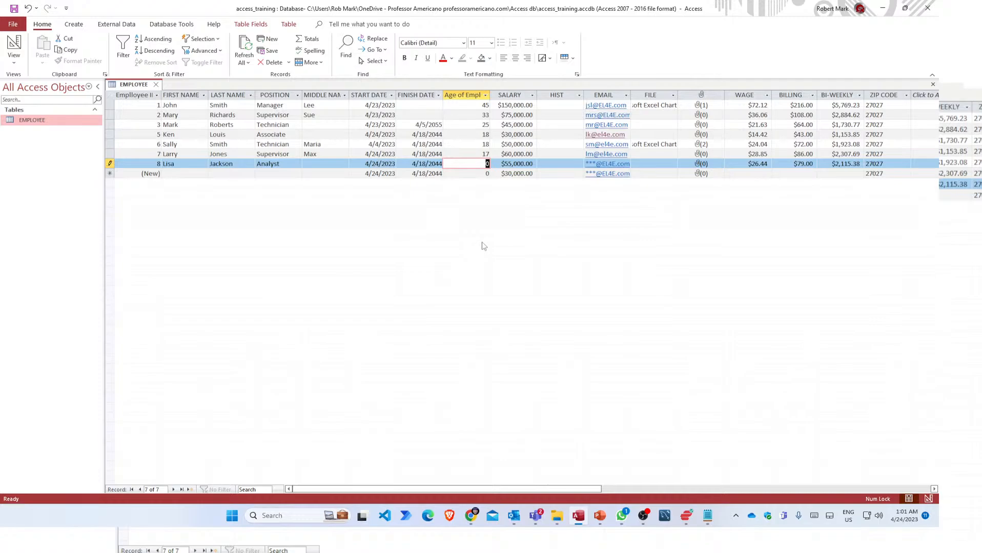
{"action": "type", "text": "32"}
{"action": "key", "text": "Tab"}
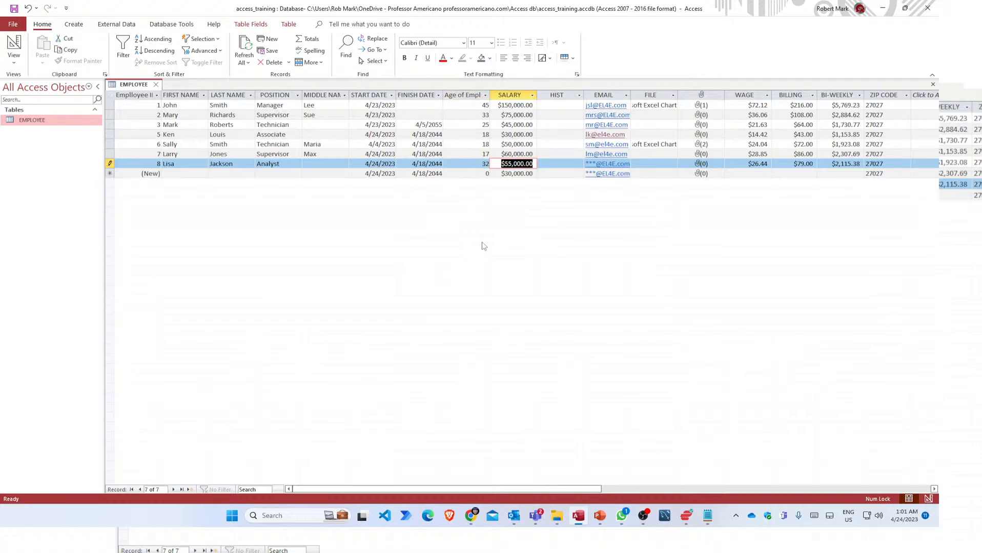
Edit the new record's email, dismiss the duplicate-values error, and open its mail link.
{"action": "key", "text": "Tab"}
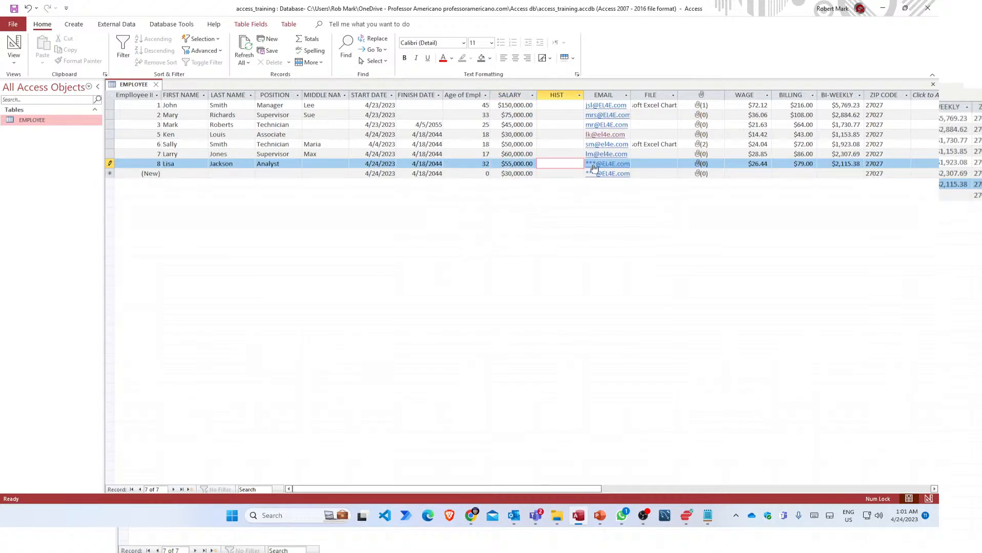
{"action": "key", "text": "Tab"}
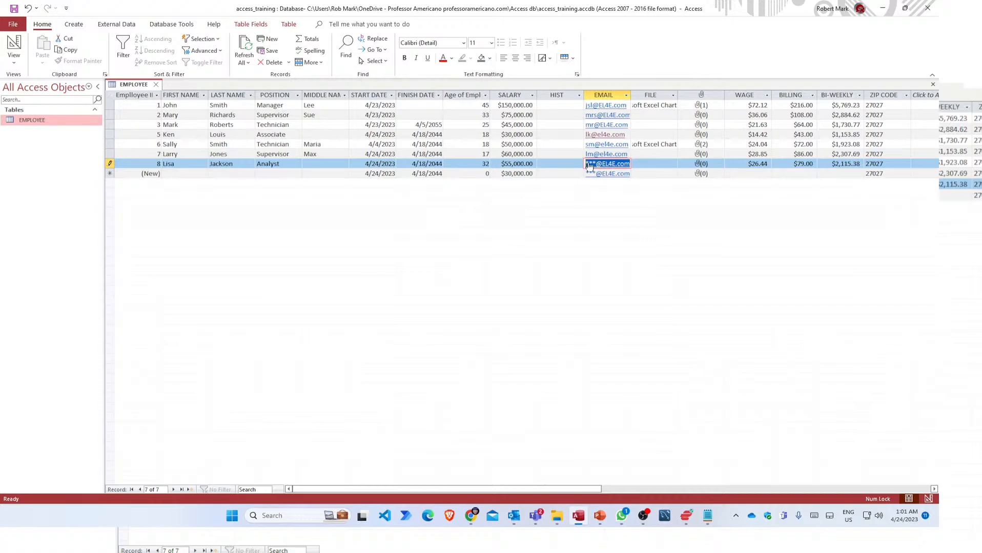
{"action": "key", "text": "F2"}
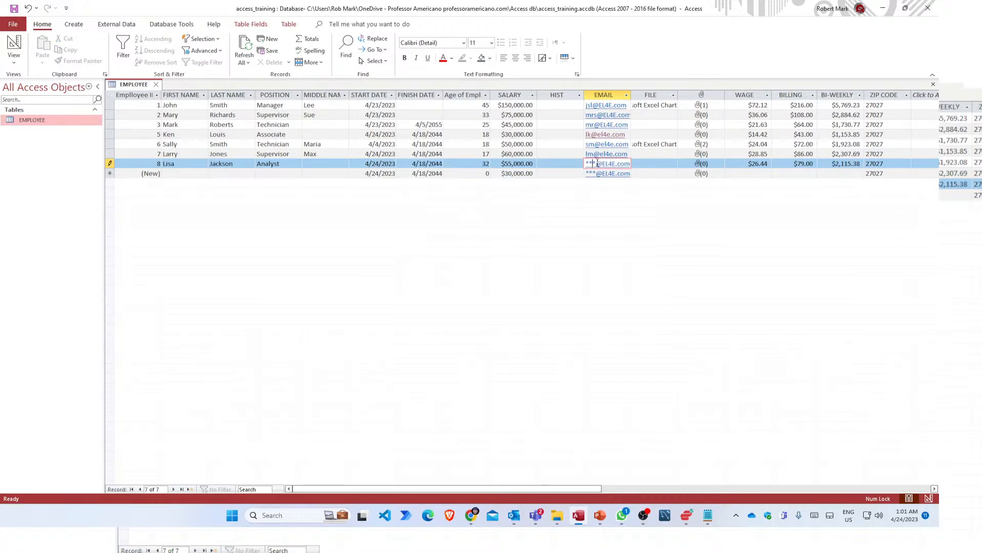
{"action": "left_click_drag", "start_coordinate": [597, 164], "coordinate": [584, 163]}
{"action": "type", "text": "lm"}
{"action": "key", "text": "Tab"}
{"action": "key", "text": "Tab"}
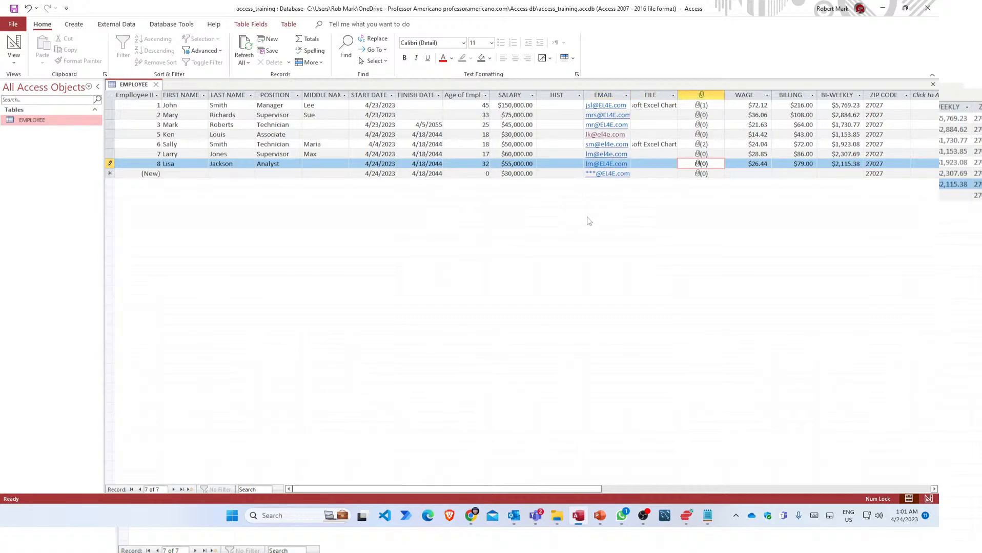
{"action": "left_click", "coordinate": [637, 176]}
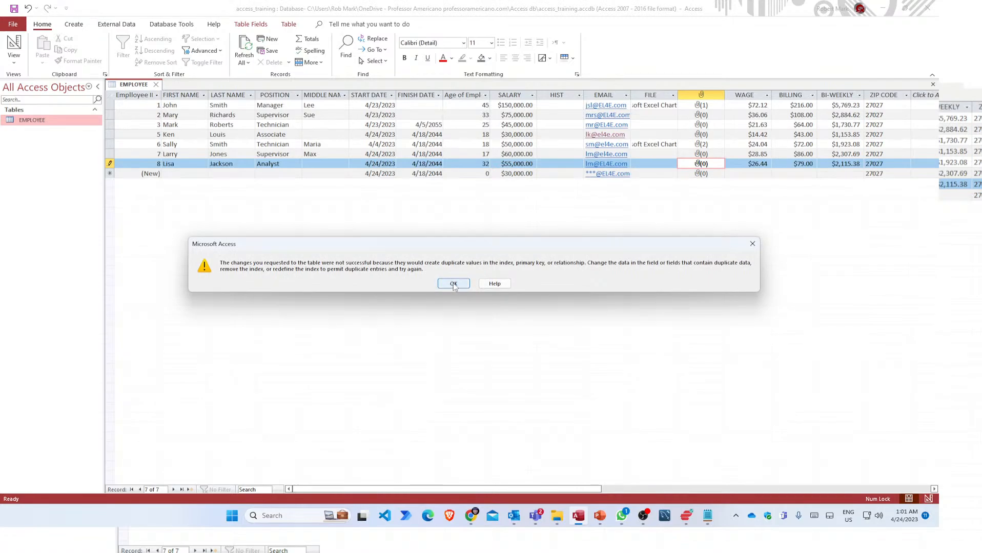
{"action": "left_click", "coordinate": [454, 283]}
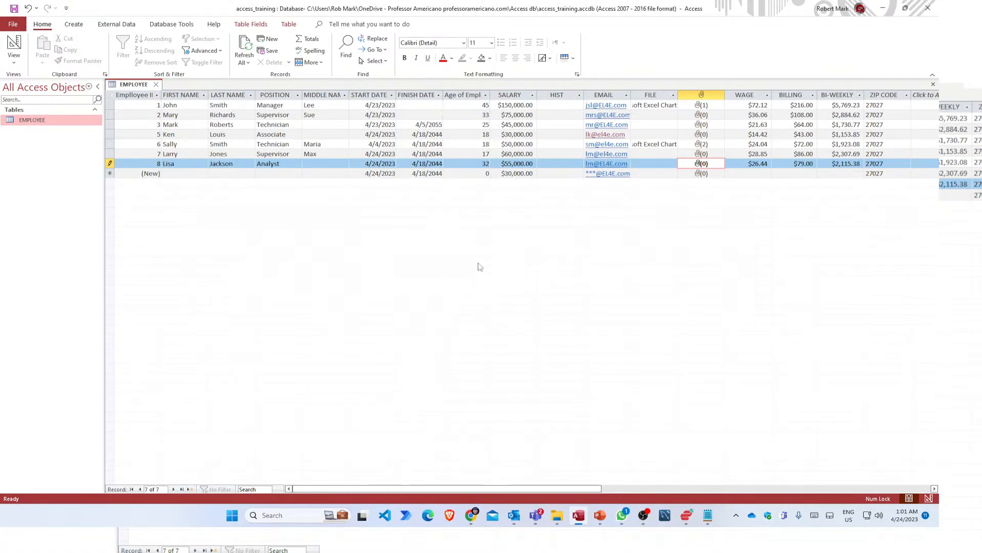
{"action": "left_click", "coordinate": [591, 165]}
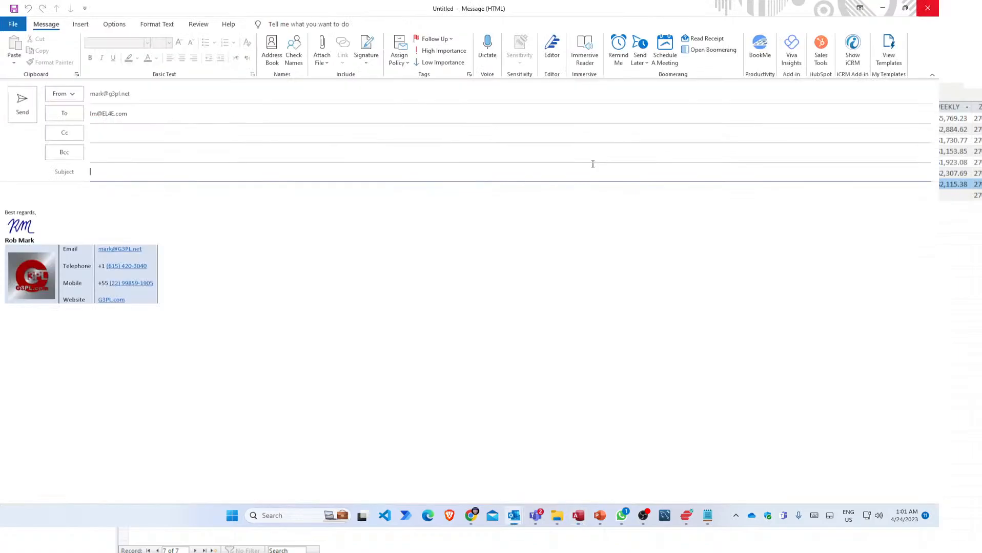
Close the new Outlook message without saving, reopen it from the link, and discard it again.
{"action": "left_click", "coordinate": [928, 7]}
{"action": "left_click", "coordinate": [473, 283]}
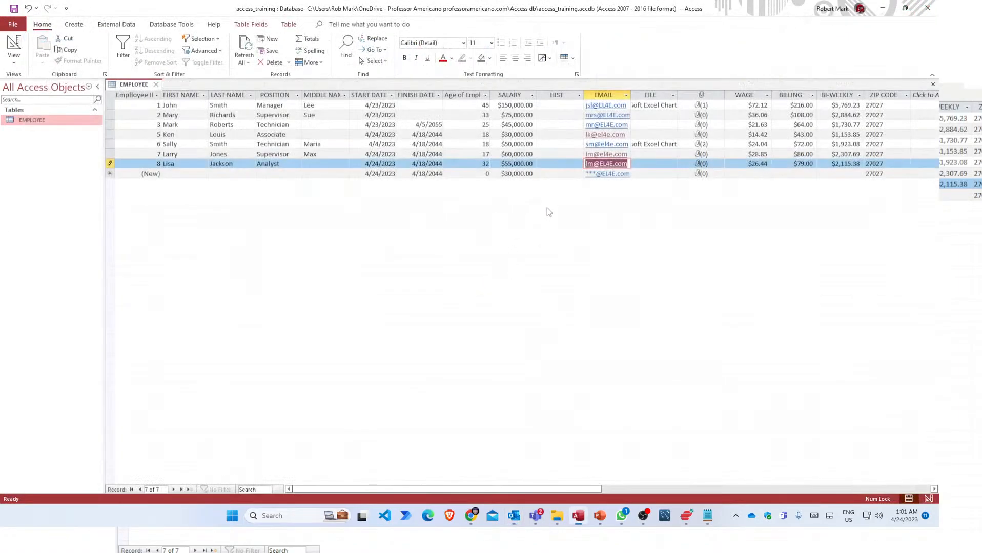
{"action": "left_click", "coordinate": [585, 164]}
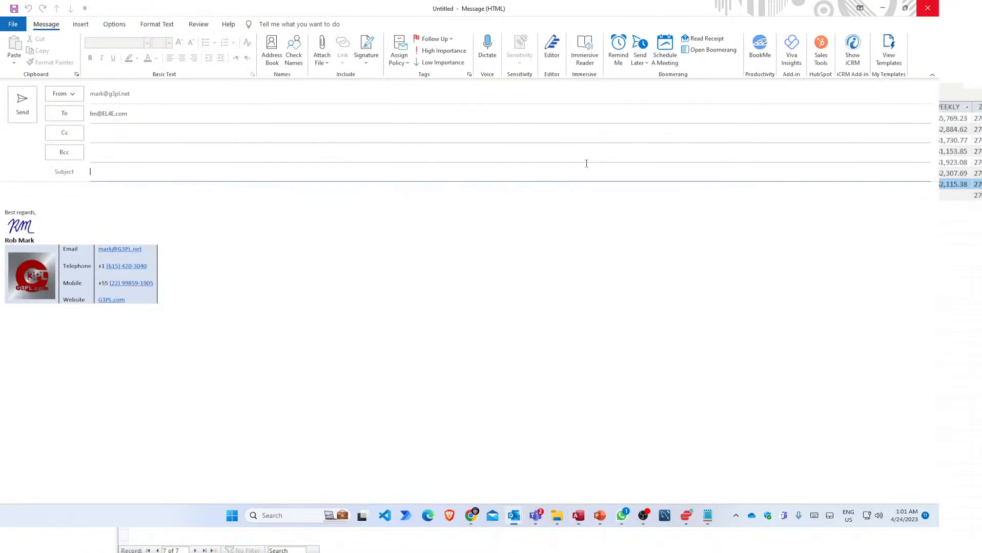
{"action": "left_click", "coordinate": [928, 9]}
{"action": "left_click", "coordinate": [471, 283]}
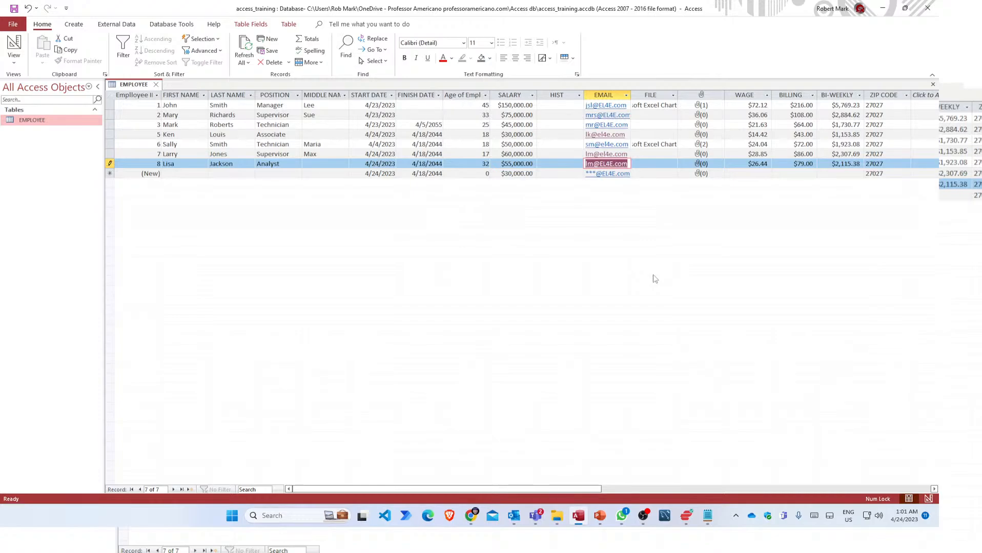
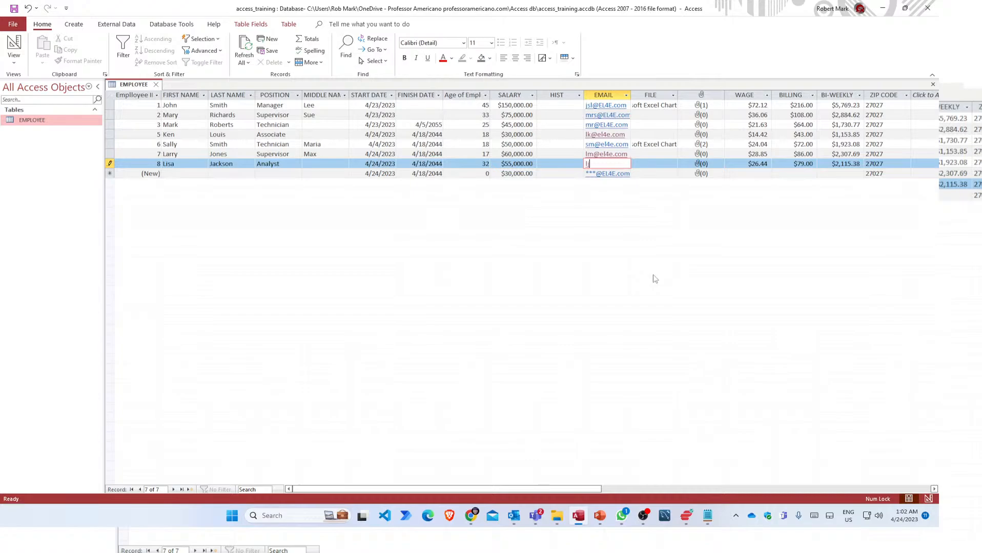
Enter the employee's e-mail, dismiss the repeated duplicate-values errors, and cancel the record with Esc.
{"action": "key", "text": "Tab"}
{"action": "key", "text": "Tab"}
{"action": "key", "text": "Tab"}
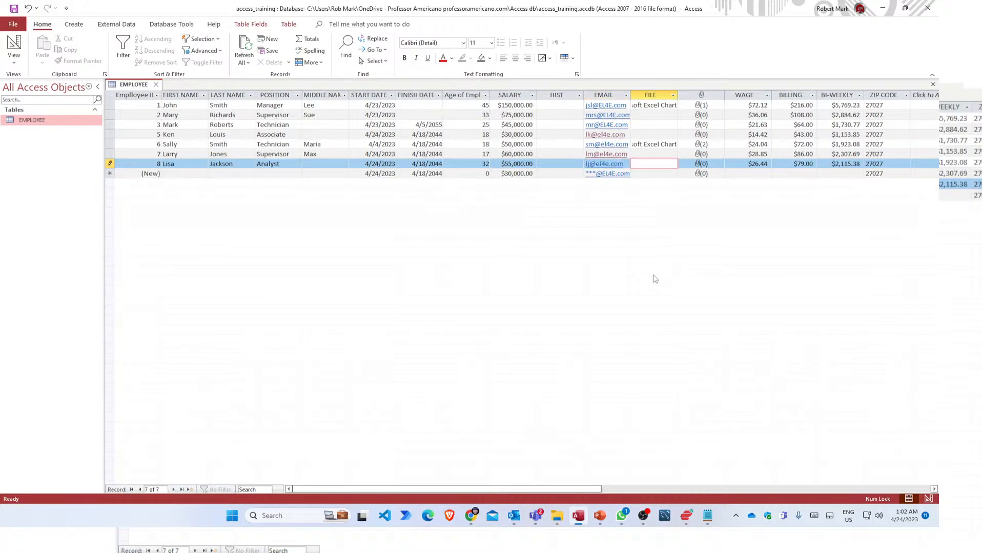
{"action": "left_click", "coordinate": [653, 174]}
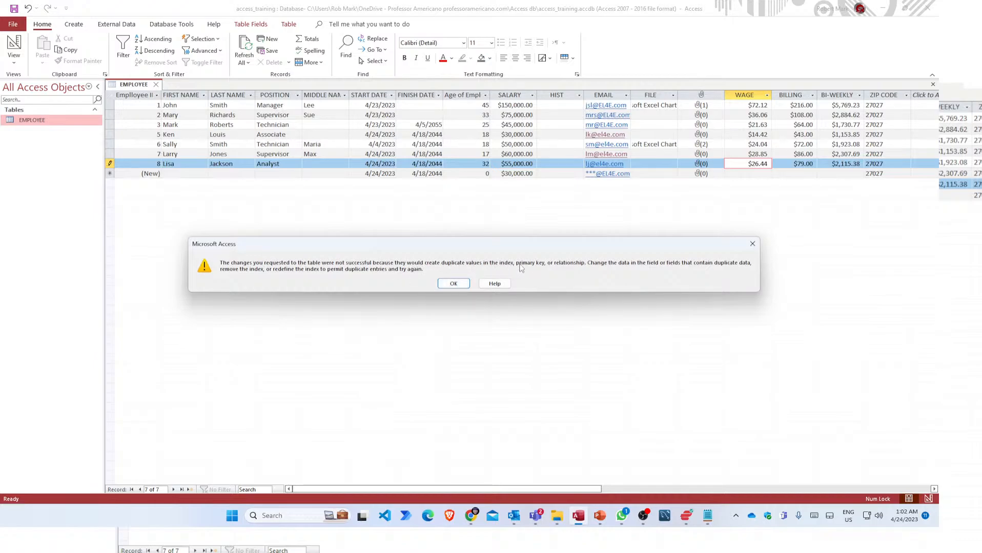
{"action": "left_click", "coordinate": [459, 285]}
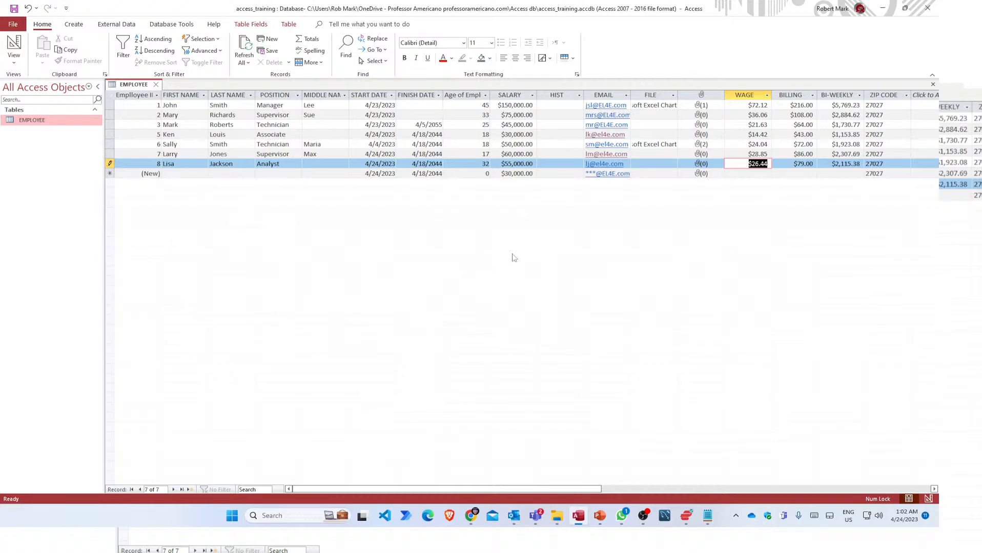
{"action": "left_click", "coordinate": [560, 168]}
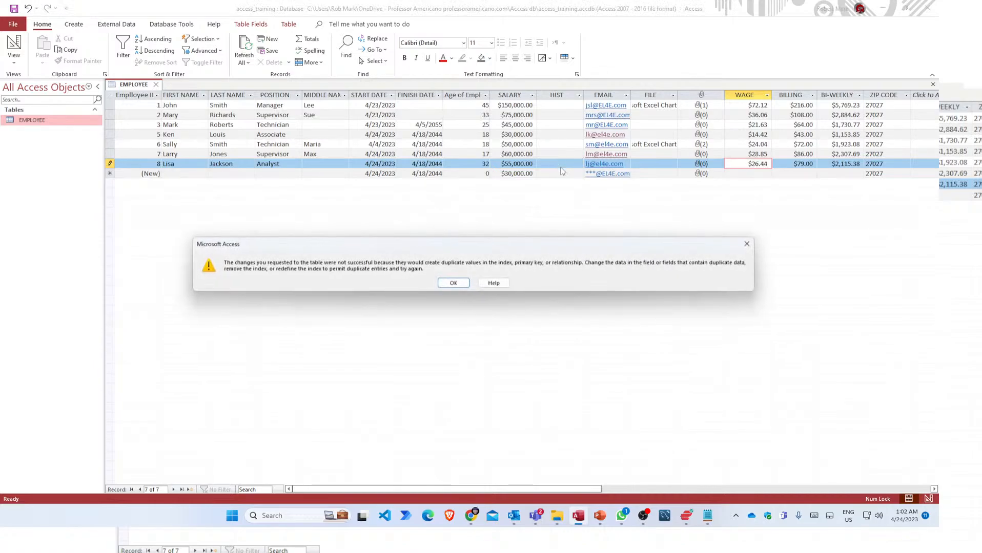
{"action": "left_click", "coordinate": [453, 284]}
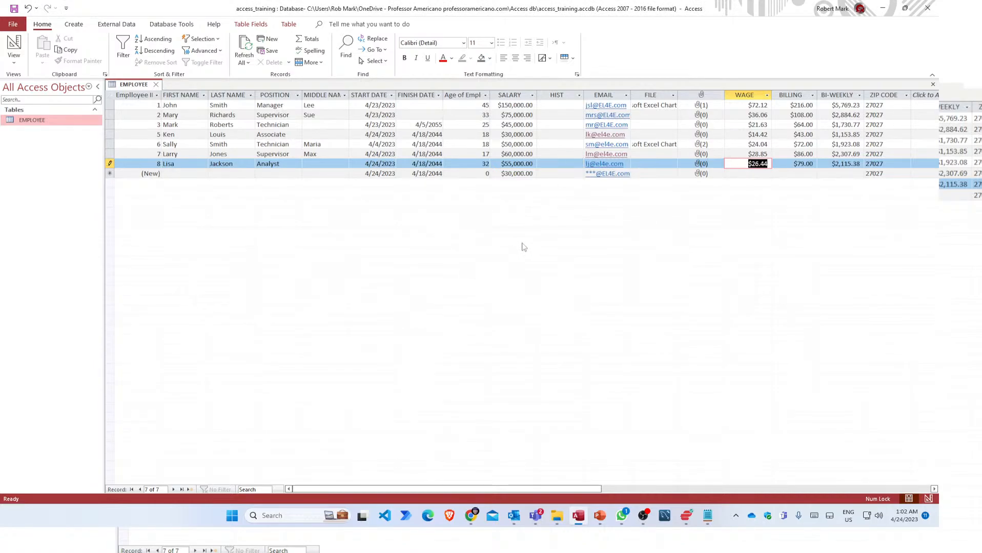
{"action": "key", "text": "Escape"}
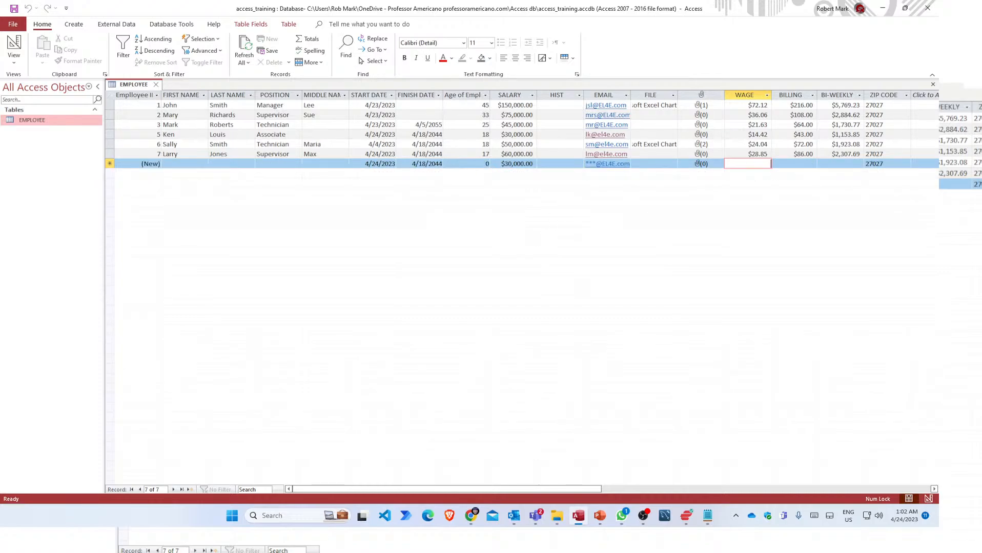
Enter the new employee's first and last names, position Analyst, and middle name.
{"action": "left_click", "coordinate": [190, 163]}
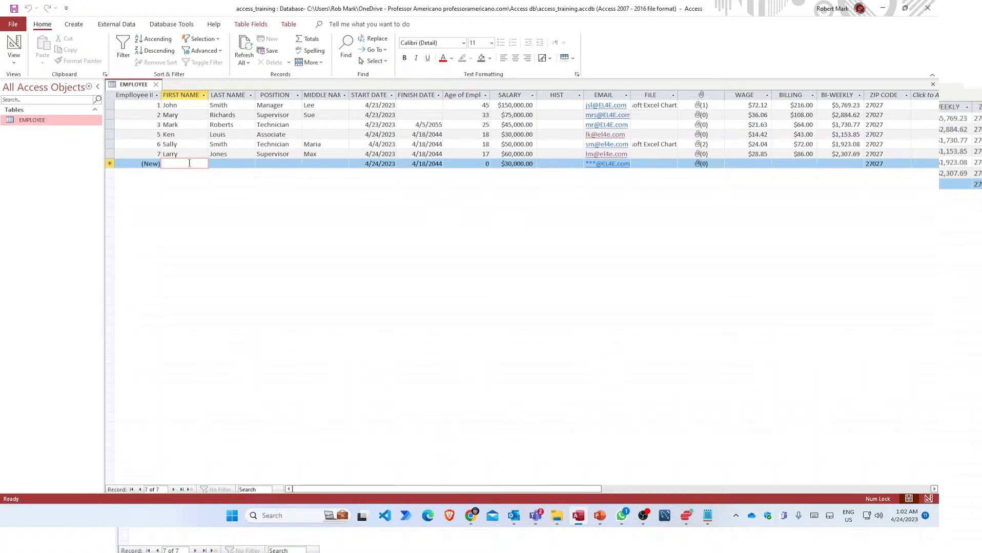
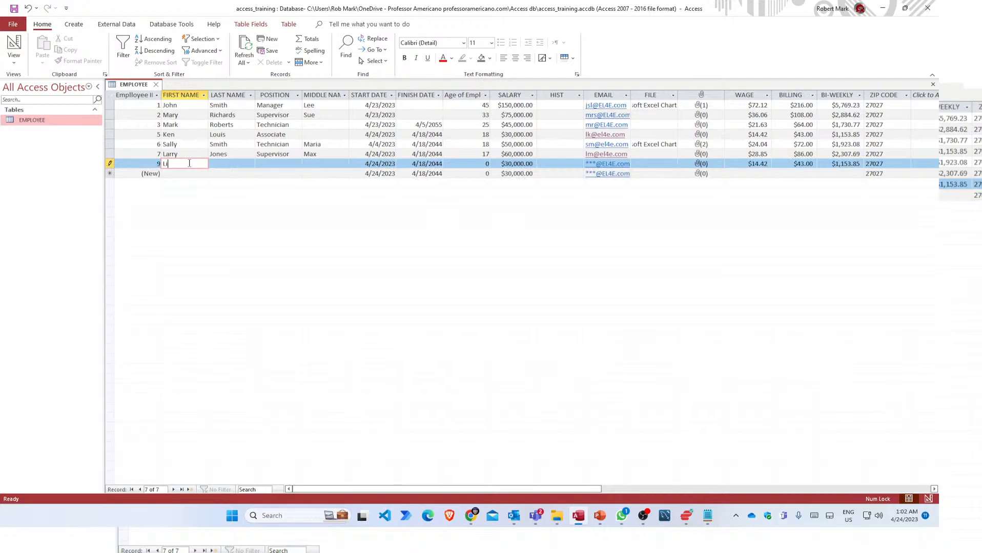
{"action": "key", "text": "Tab"}
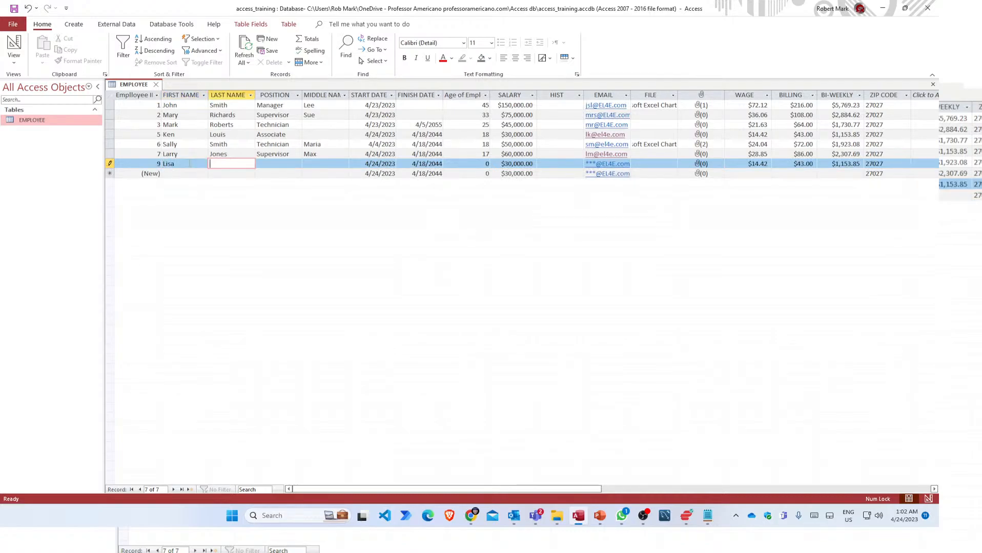
{"action": "key", "text": "Tab"}
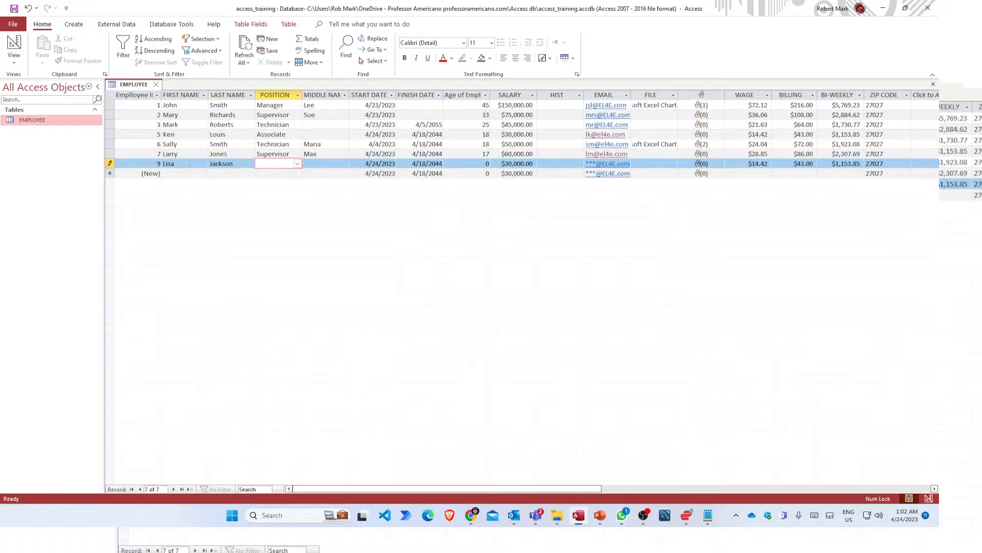
{"action": "type", "text": "Analyst"}
{"action": "key", "text": "Tab"}
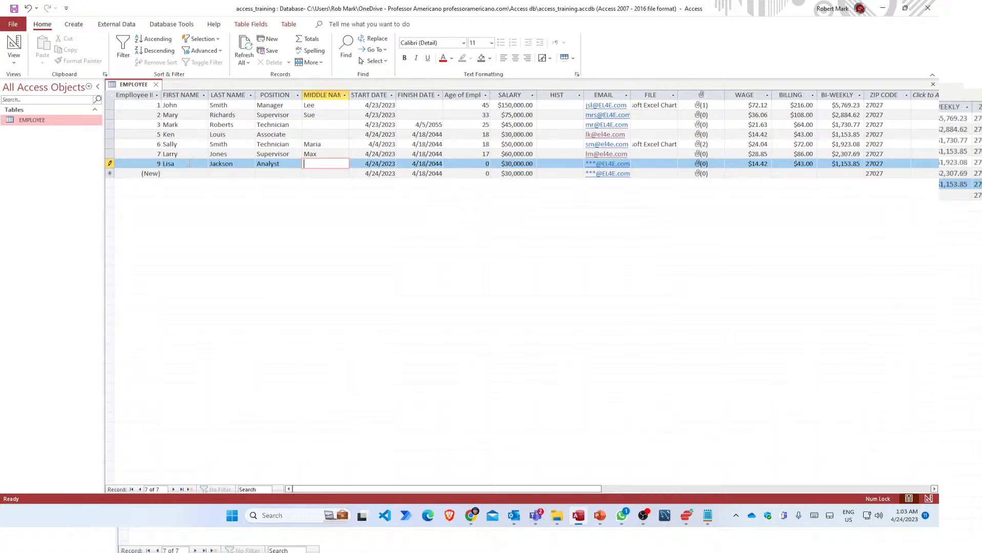
{"action": "type", "text": "Marie"}
{"action": "key", "text": "Tab"}
{"action": "key", "text": "Tab"}
{"action": "key", "text": "Tab"}
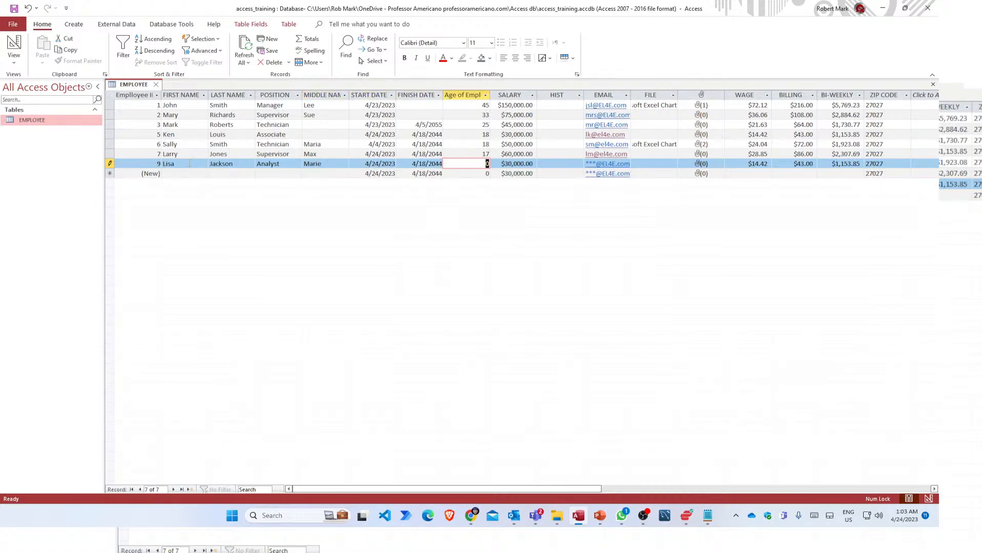
Enter age 32, salary 55000 and a corrected e-mail, then save the record.
{"action": "type", "text": "32"}
{"action": "key", "text": "Tab"}
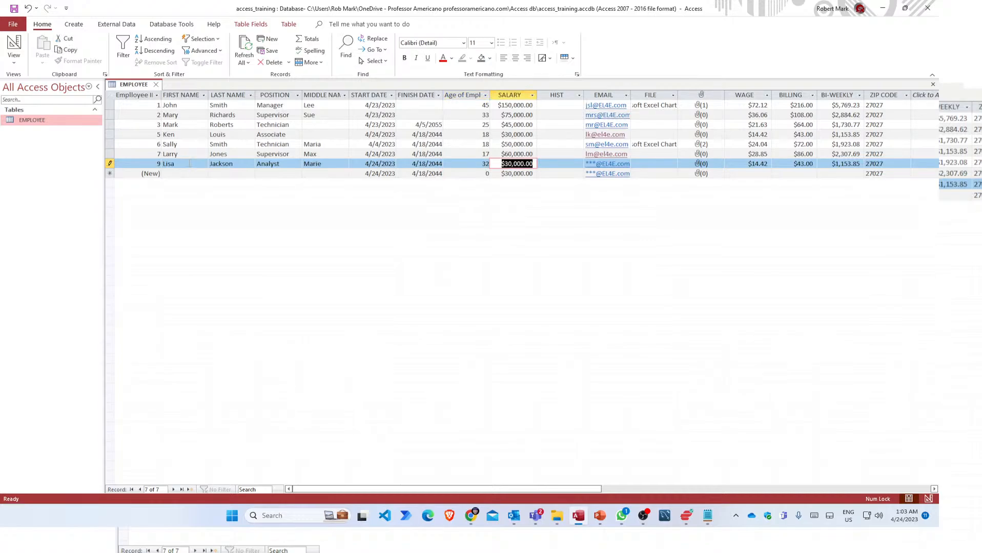
{"action": "type", "text": "55000"}
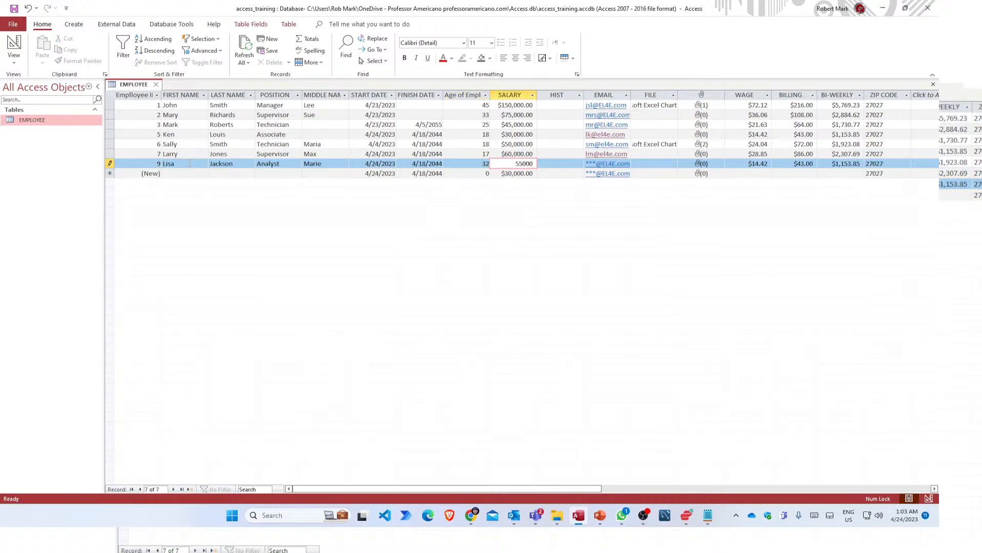
{"action": "key", "text": "Tab"}
{"action": "key", "text": "Tab"}
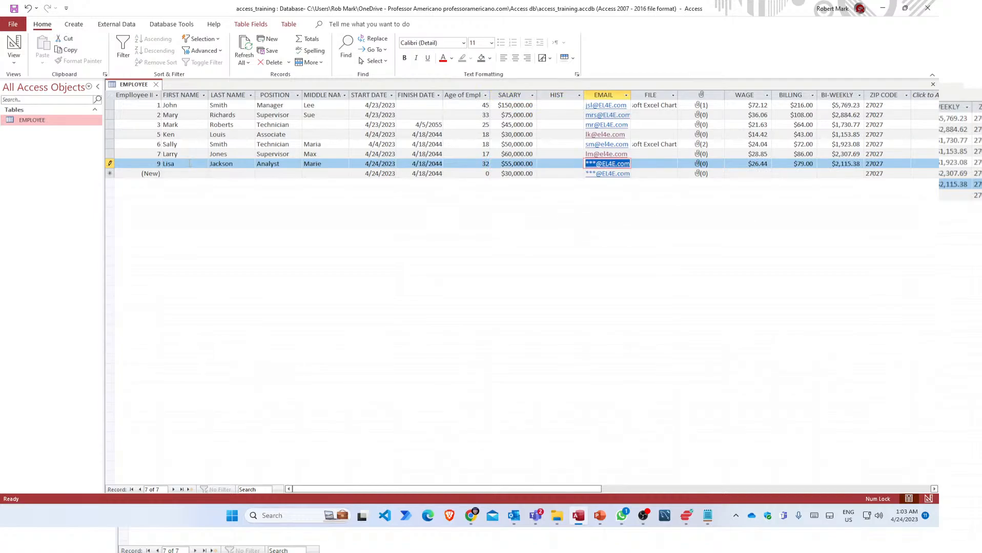
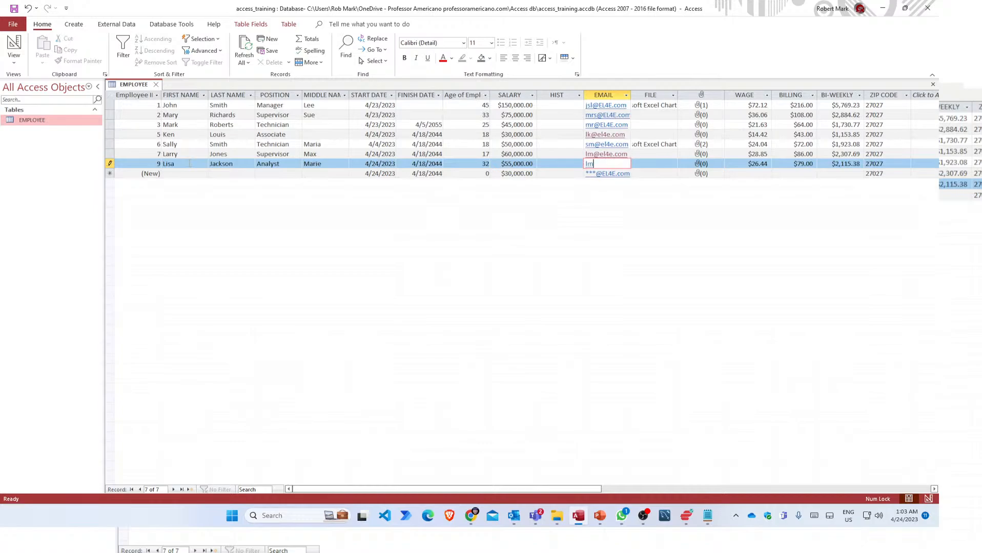
{"action": "key", "text": "Tab"}
{"action": "key", "text": "Tab"}
{"action": "key", "text": "Tab"}
{"action": "key", "text": "Tab"}
{"action": "key", "text": "Tab"}
{"action": "key", "text": "Tab"}
{"action": "key", "text": "Tab"}
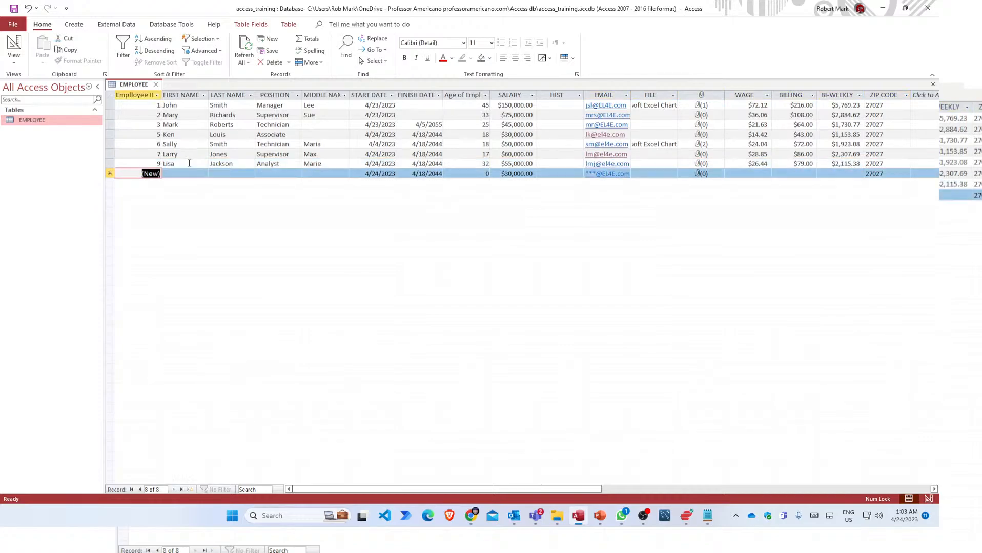
{"action": "key", "text": "Tab"}
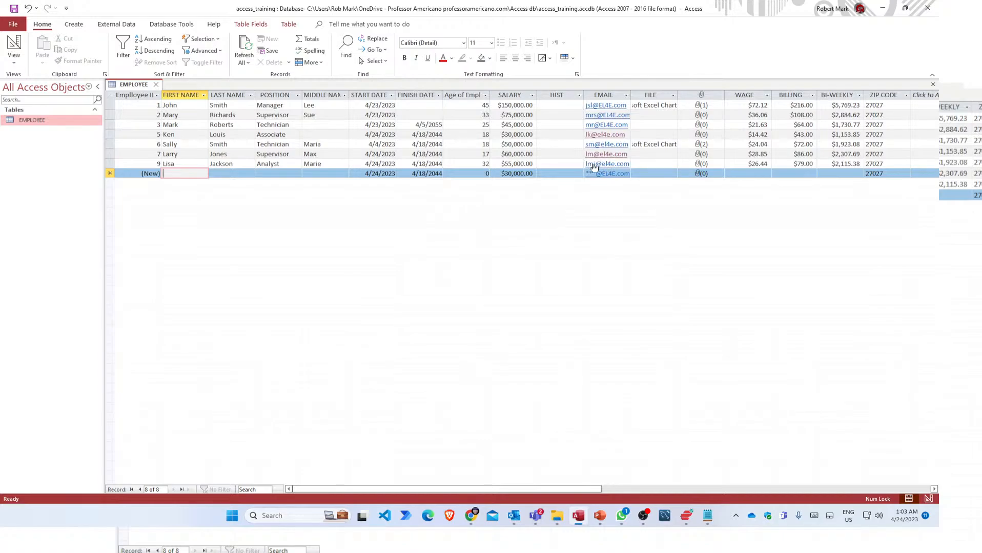
{"action": "left_click", "coordinate": [567, 162]}
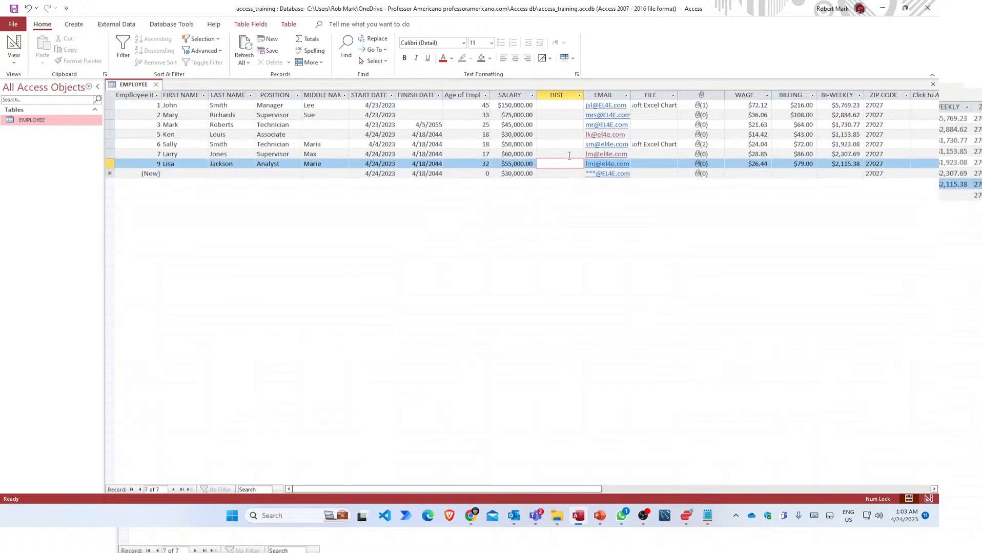
{"action": "left_click", "coordinate": [569, 153]}
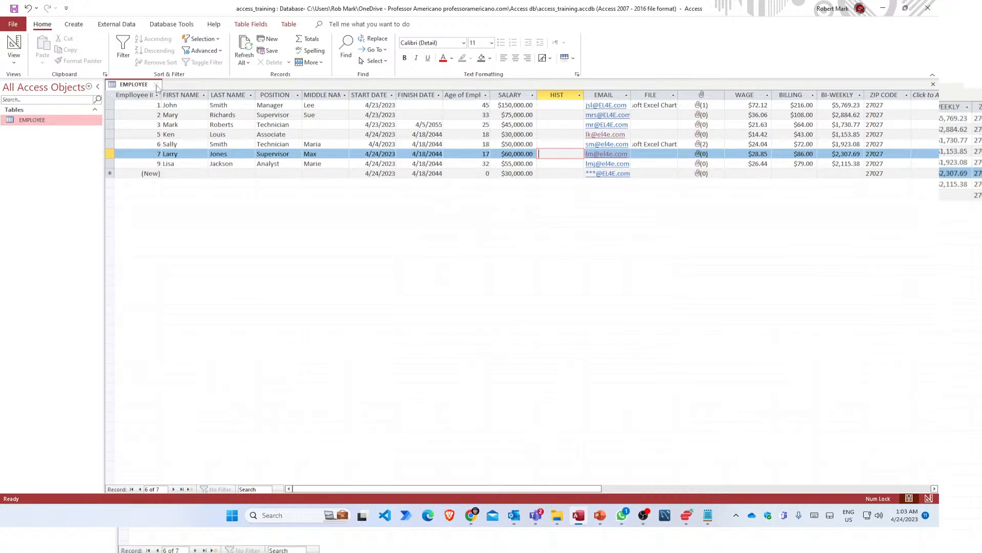
{"action": "left_click", "coordinate": [546, 164]}
{"action": "left_click", "coordinate": [546, 154]}
{"action": "left_click", "coordinate": [546, 144]}
{"action": "left_click", "coordinate": [547, 134]}
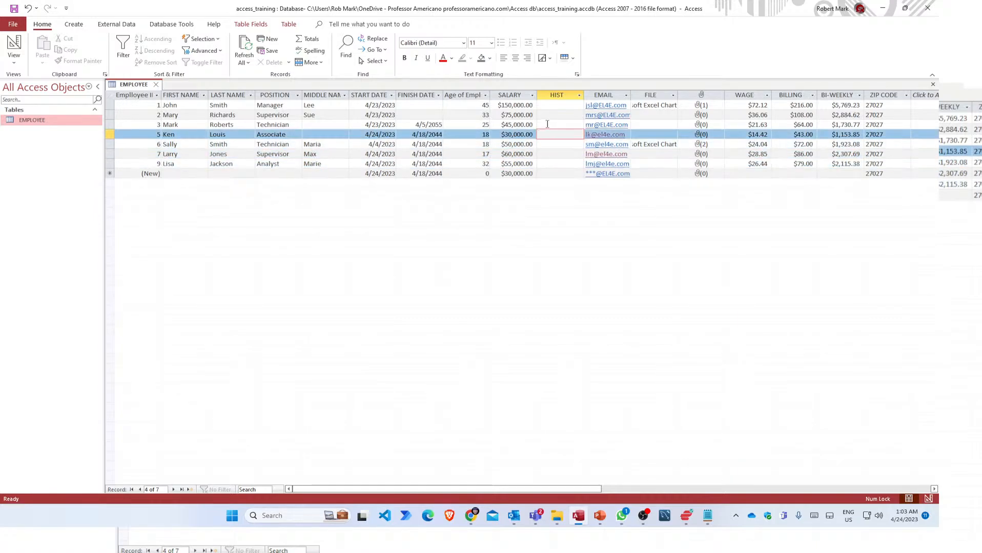
{"action": "left_click", "coordinate": [546, 124]}
{"action": "left_click", "coordinate": [544, 145]}
{"action": "left_click", "coordinate": [546, 153]}
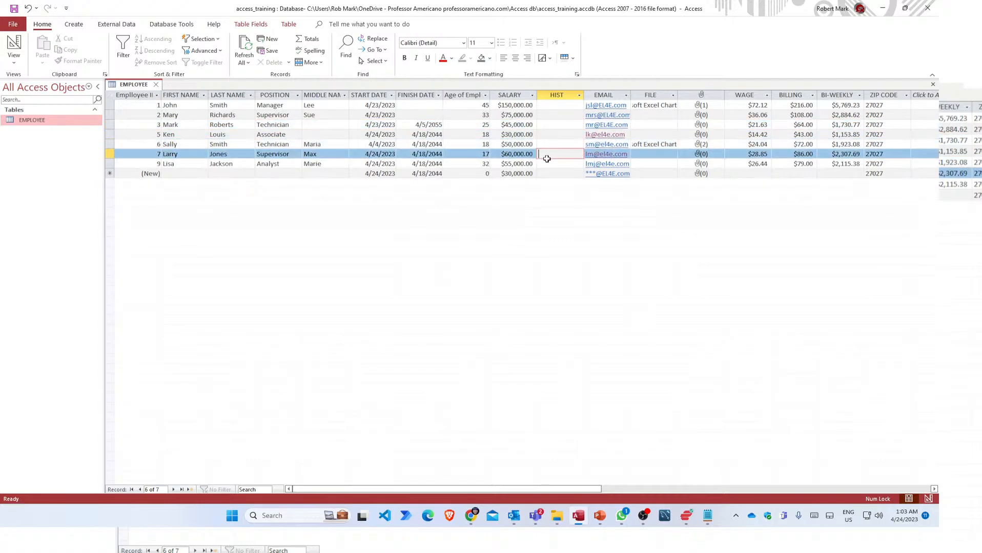
{"action": "left_click", "coordinate": [547, 161]}
{"action": "left_click", "coordinate": [546, 154]}
{"action": "left_click", "coordinate": [547, 144]}
{"action": "left_click", "coordinate": [547, 132]}
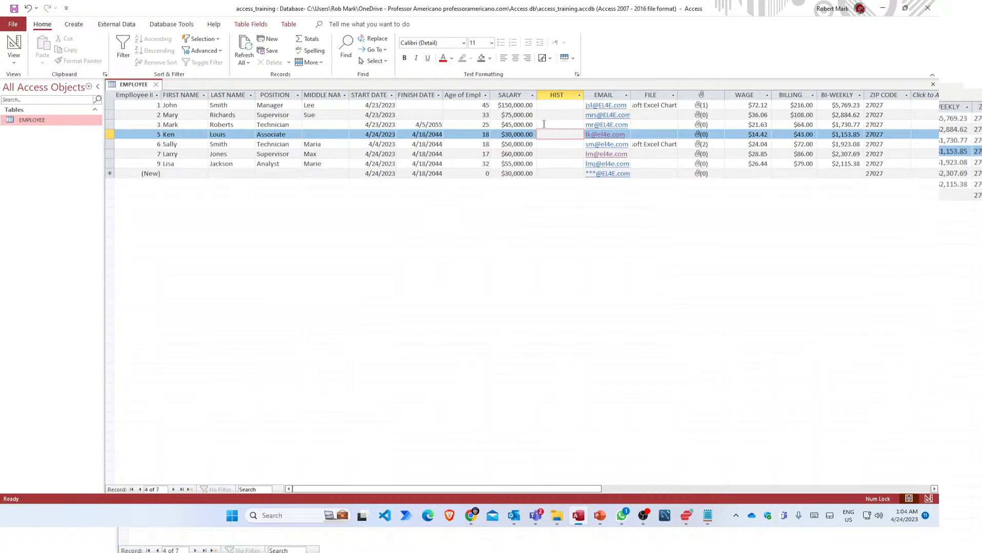
{"action": "left_click", "coordinate": [545, 124]}
{"action": "left_click", "coordinate": [543, 114]}
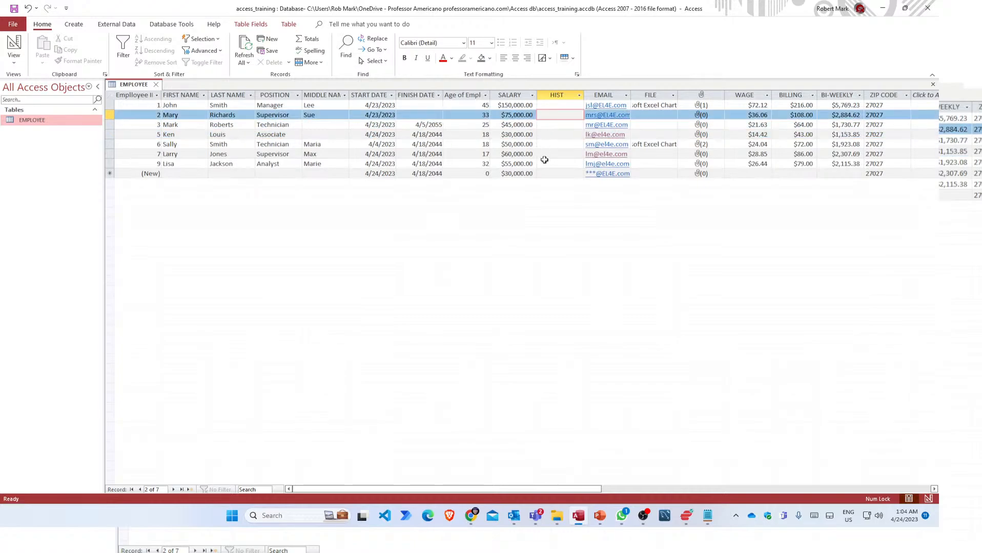
{"action": "left_click", "coordinate": [539, 164]}
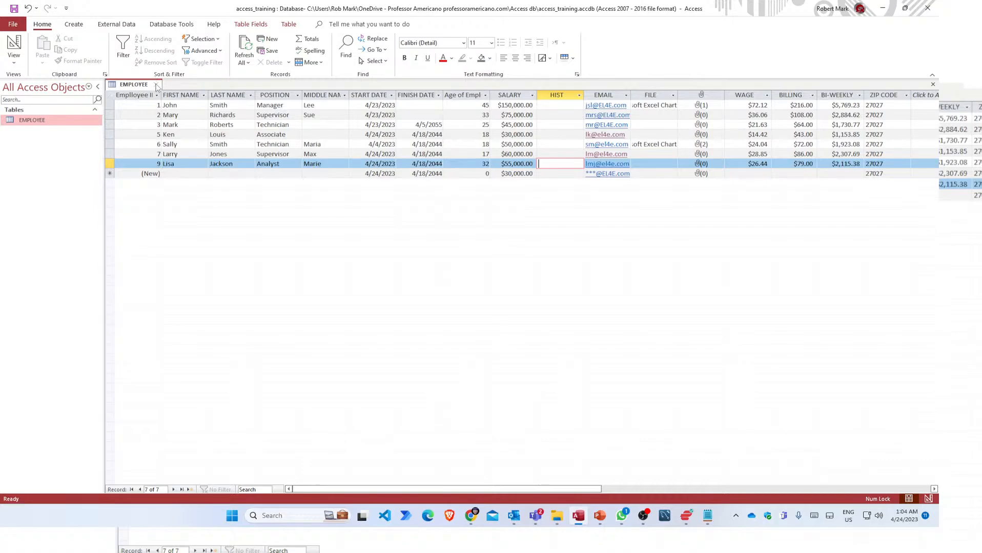
Close and reopen the EMPLOYEE table, then switch it to Design View to show its fields.
{"action": "left_click", "coordinate": [156, 84]}
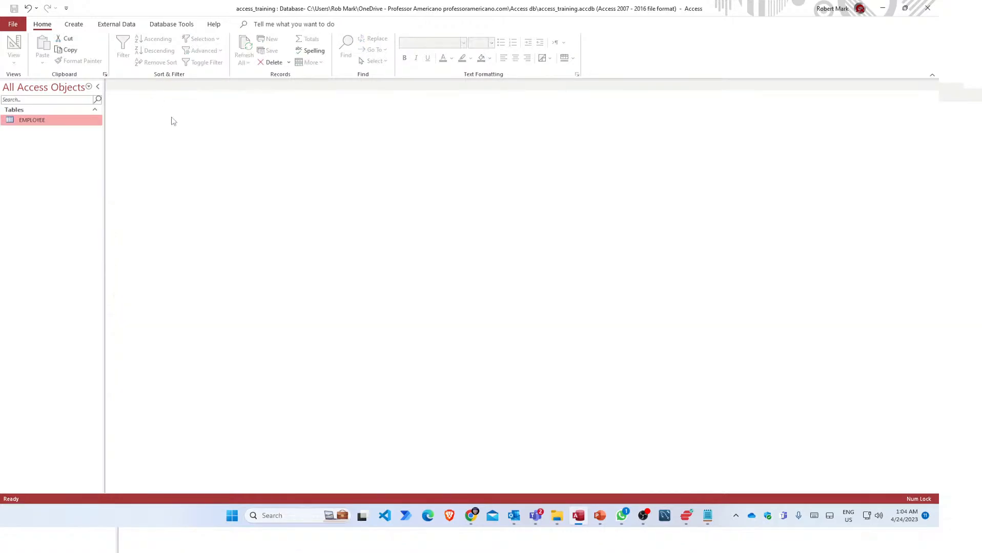
{"action": "double_click", "coordinate": [27, 122]}
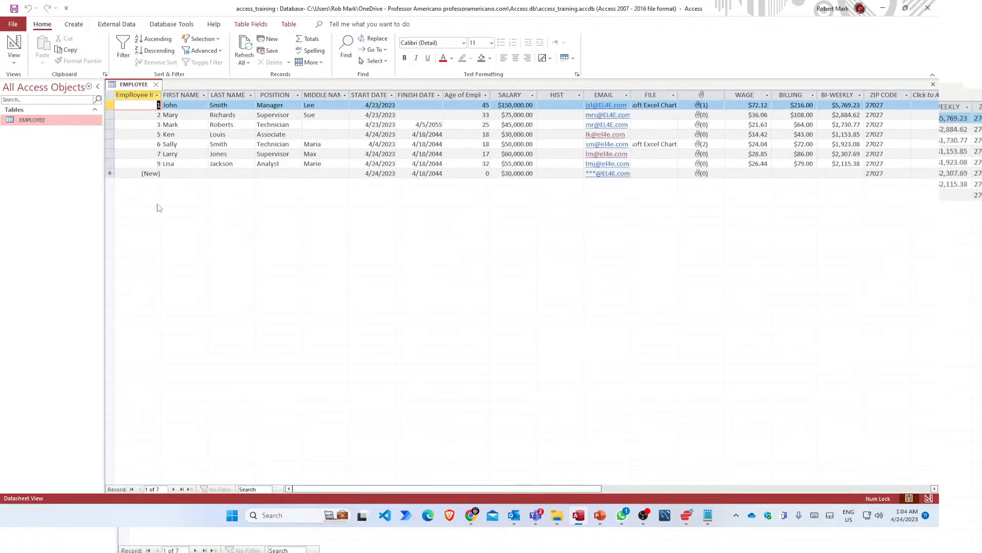
{"action": "right_click", "coordinate": [34, 123]}
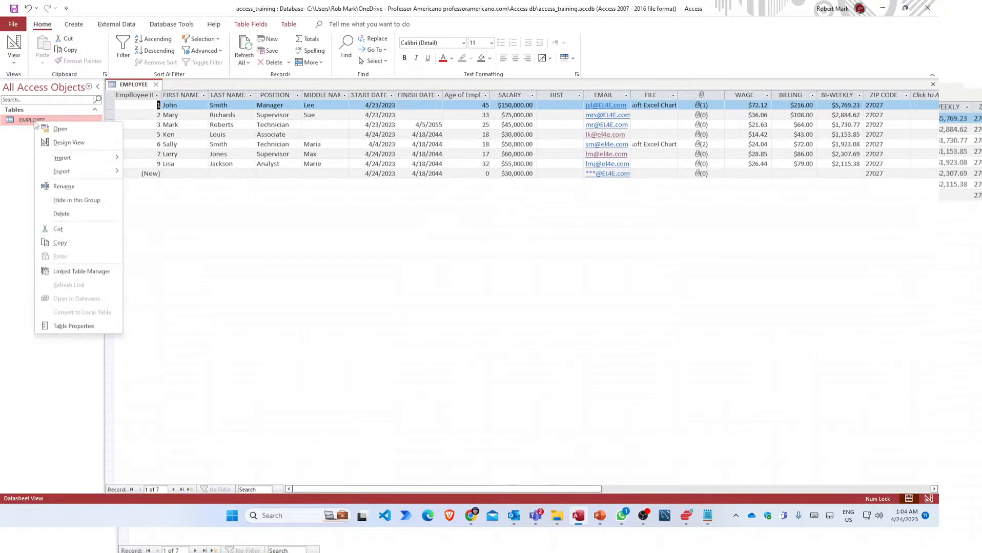
{"action": "left_click", "coordinate": [67, 146]}
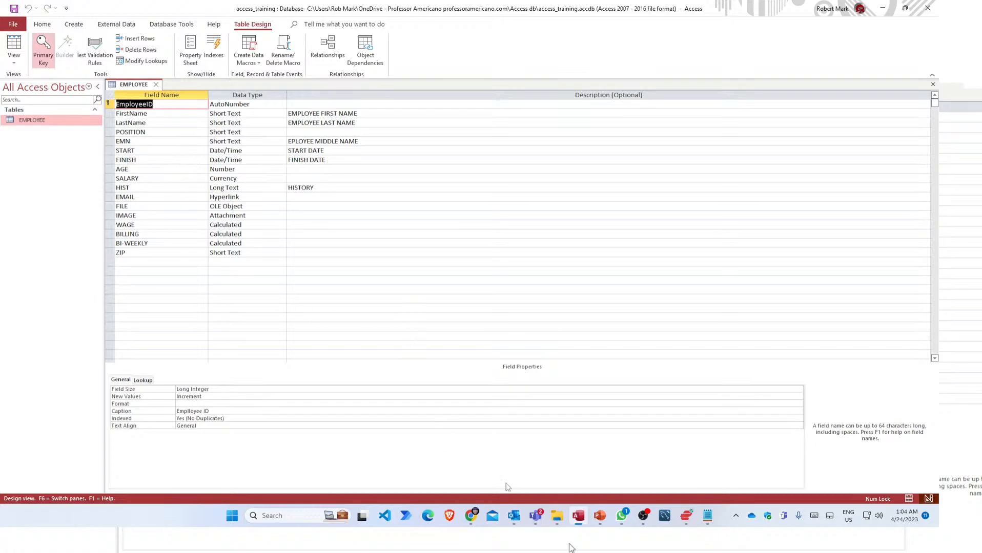
{"action": "mouse_move", "coordinate": [601, 519]}
Review the properties of the POSITION, LastName, FirstName, EMN, START, FINISH and AGE fields.
{"action": "left_click", "coordinate": [164, 132]}
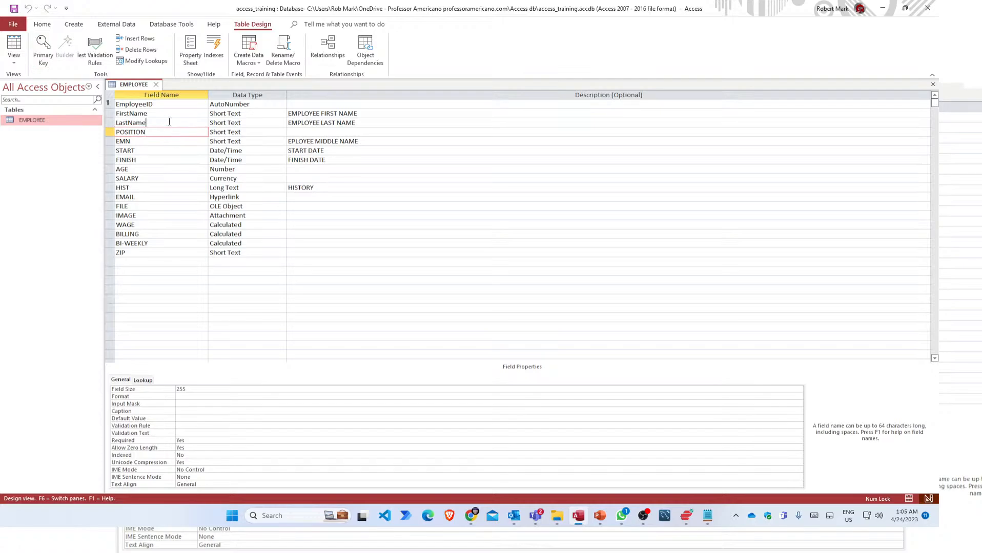
{"action": "left_click", "coordinate": [169, 122]}
{"action": "left_click", "coordinate": [176, 112]}
{"action": "left_click", "coordinate": [164, 142]}
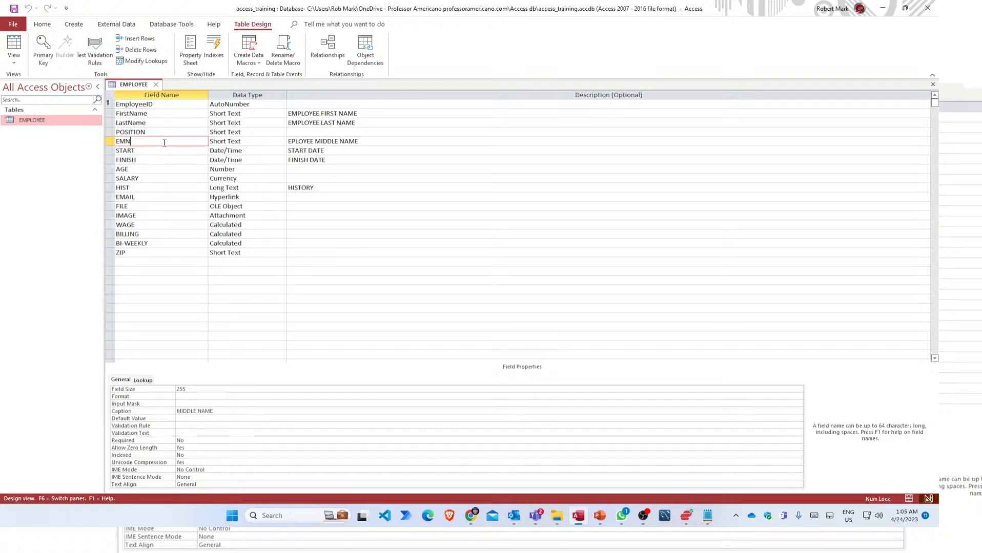
{"action": "left_click", "coordinate": [161, 153]}
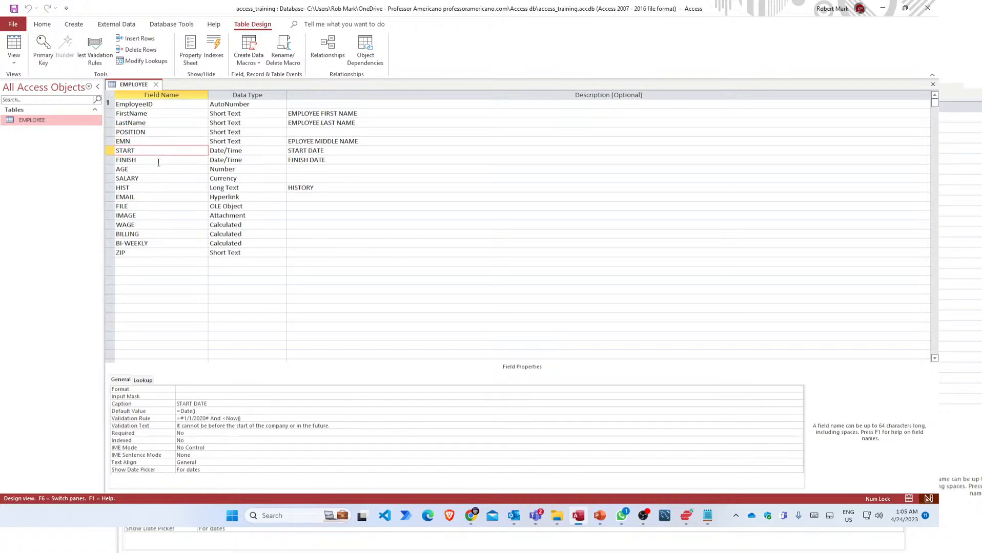
{"action": "left_click", "coordinate": [158, 163]}
{"action": "left_click", "coordinate": [158, 169]}
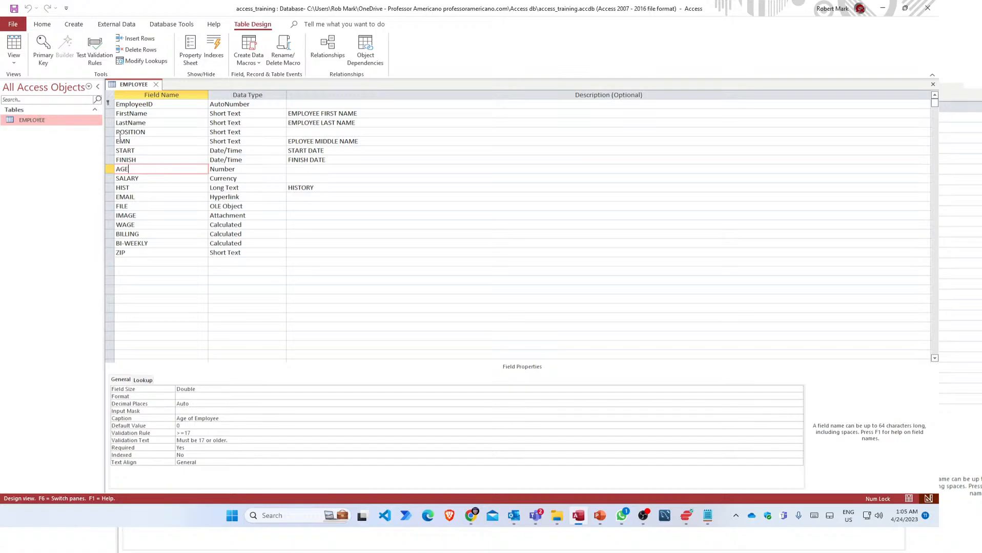
{"action": "left_click", "coordinate": [154, 142]}
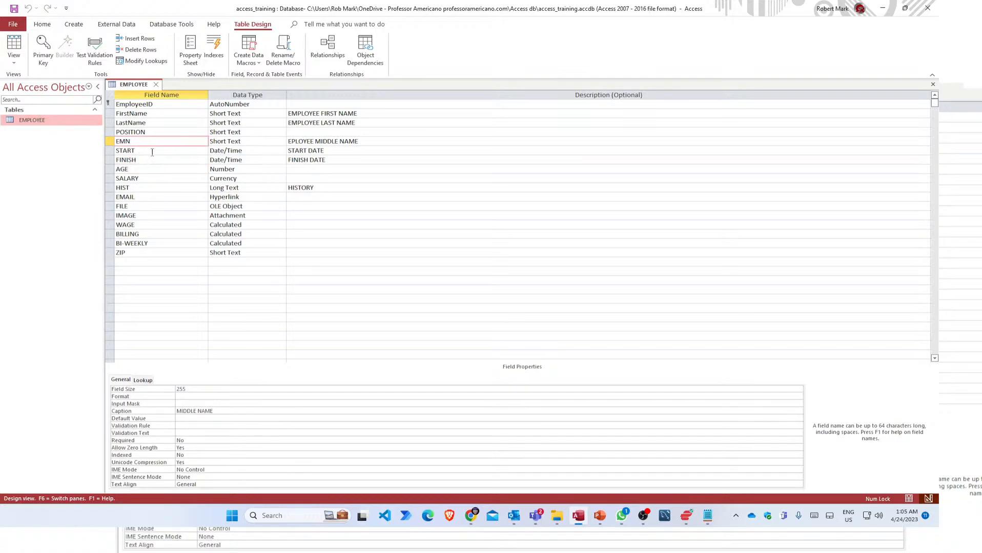
{"action": "left_click", "coordinate": [153, 151]}
{"action": "left_click", "coordinate": [153, 159]}
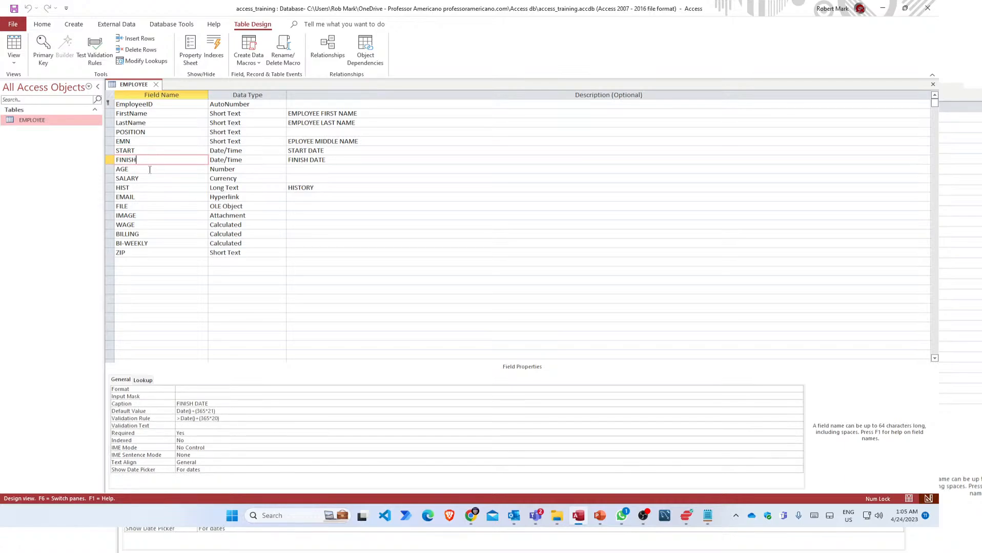
{"action": "left_click", "coordinate": [148, 170]}
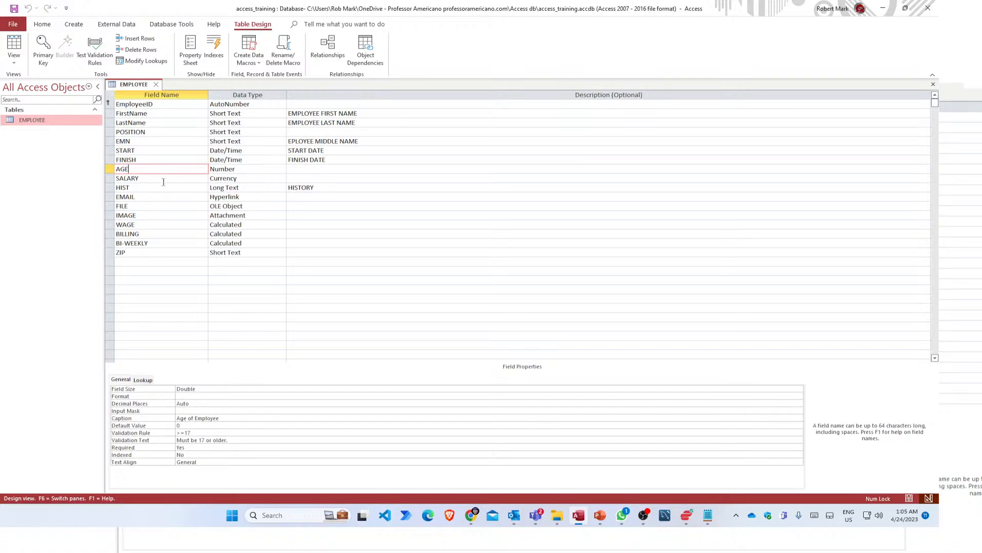
Review the SALARY and HIST field properties, then step back up to EmployeeID.
{"action": "left_click", "coordinate": [163, 180]}
{"action": "left_click", "coordinate": [163, 187]}
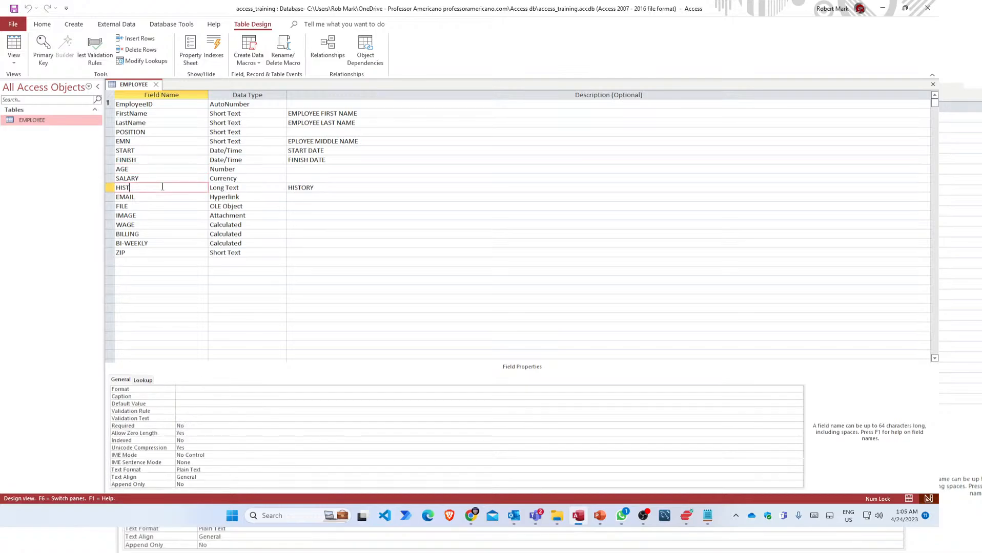
{"action": "left_click", "coordinate": [167, 160]}
{"action": "left_click", "coordinate": [166, 141]}
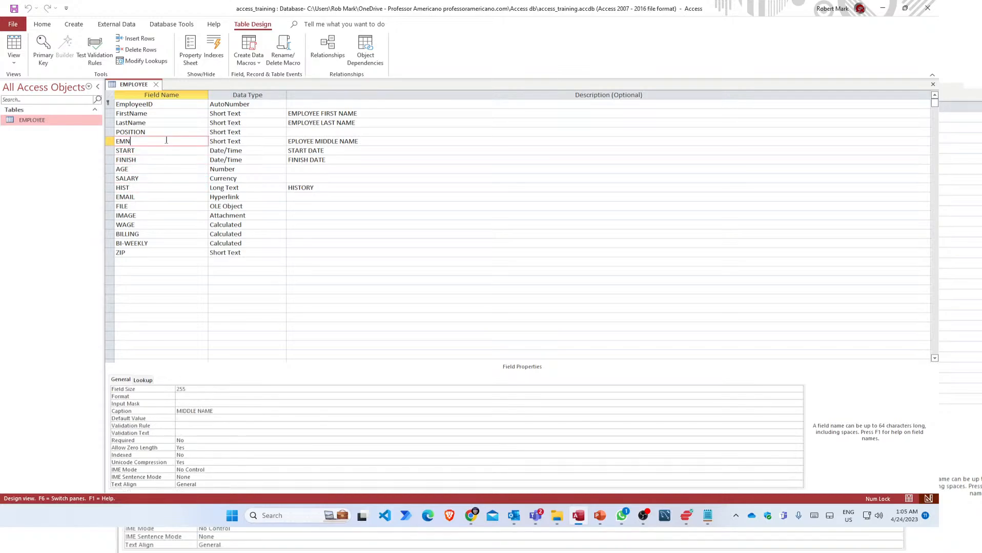
{"action": "left_click", "coordinate": [167, 132]}
{"action": "left_click", "coordinate": [169, 121]}
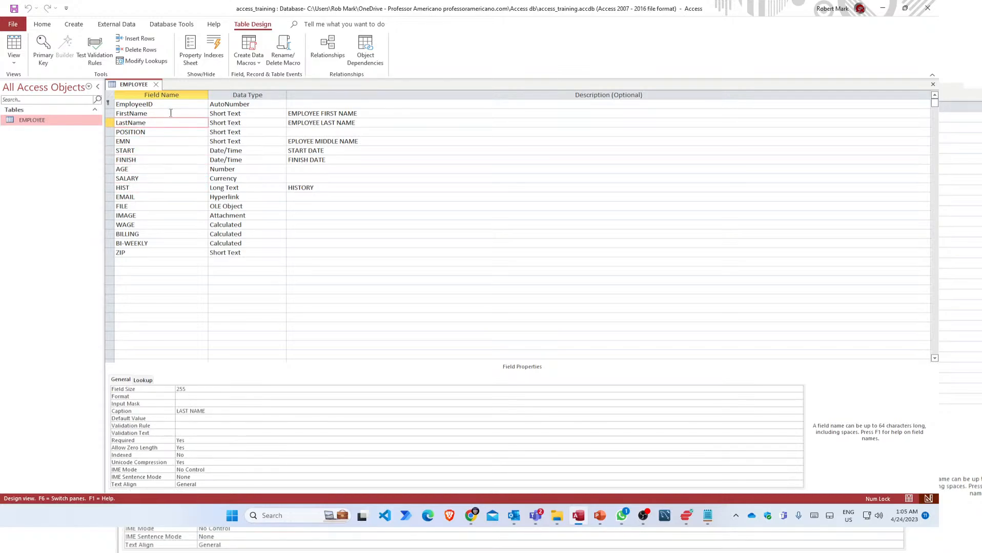
{"action": "left_click", "coordinate": [171, 114]}
{"action": "left_click", "coordinate": [171, 106]}
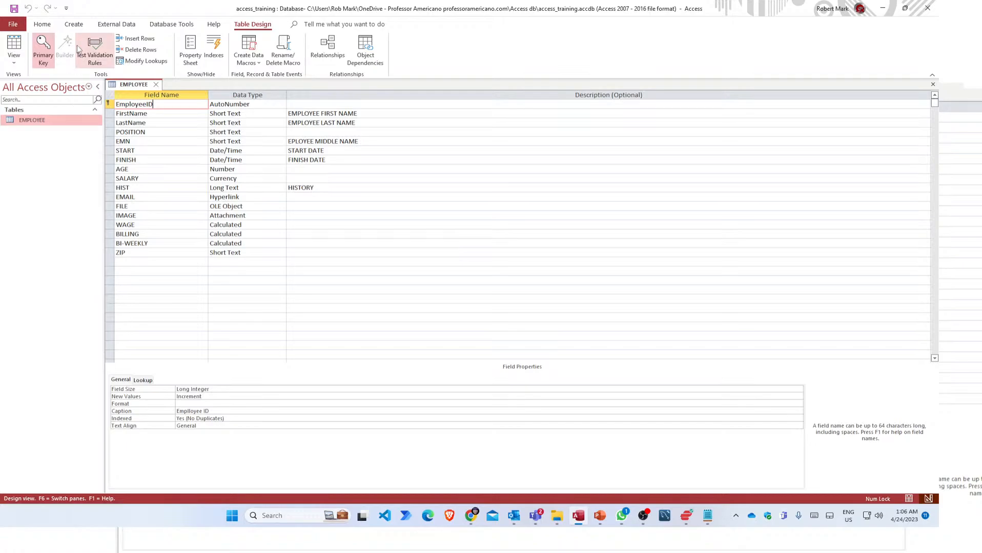
{"action": "left_click", "coordinate": [74, 25]}
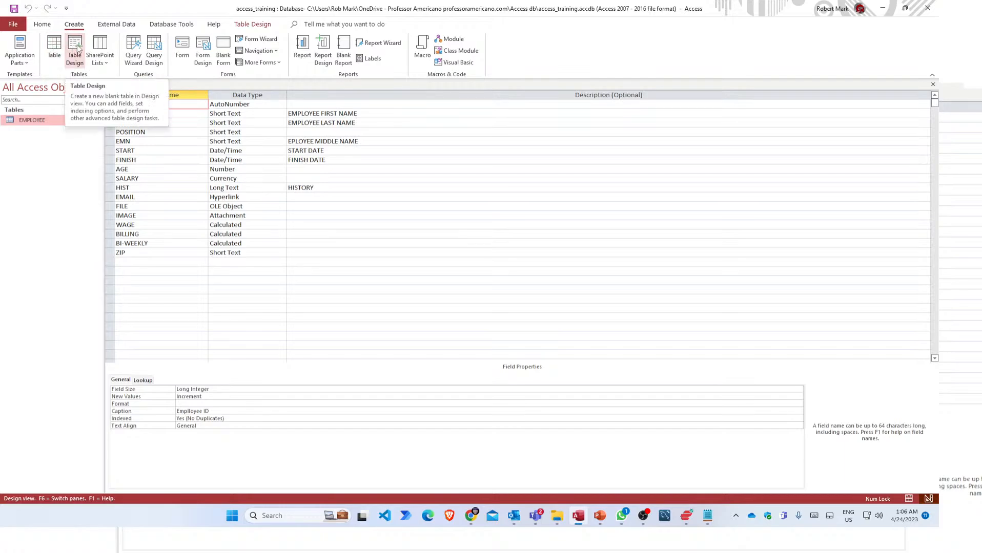
Close the accidental datasheet Table1 and start a new blank table with Table Design.
{"action": "left_click", "coordinate": [50, 50]}
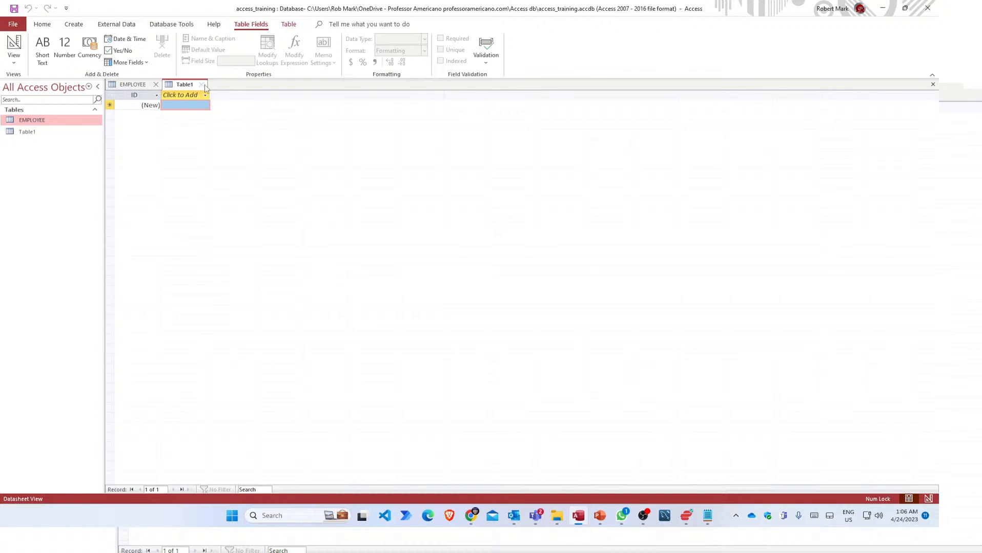
{"action": "left_click", "coordinate": [203, 85]}
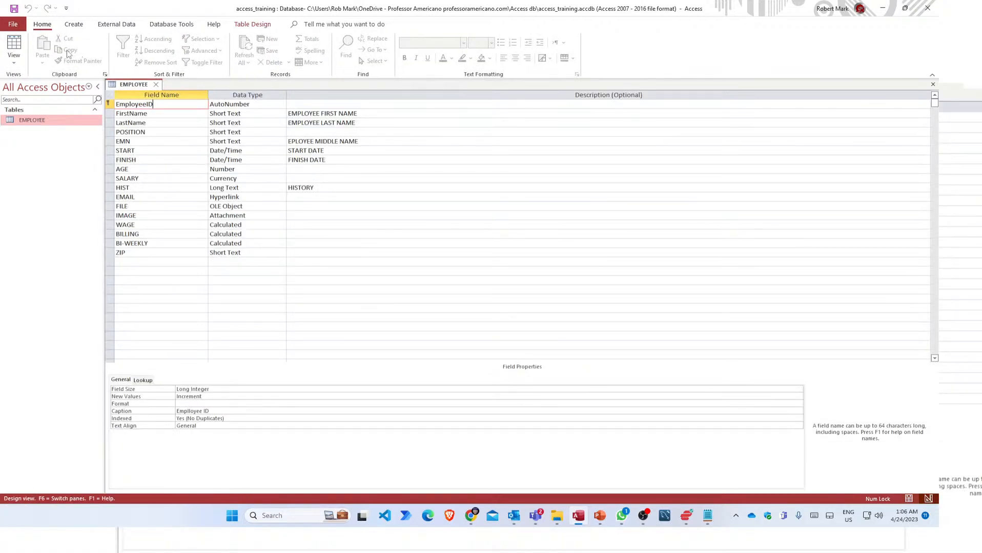
{"action": "left_click", "coordinate": [116, 24]}
{"action": "left_click", "coordinate": [75, 24]}
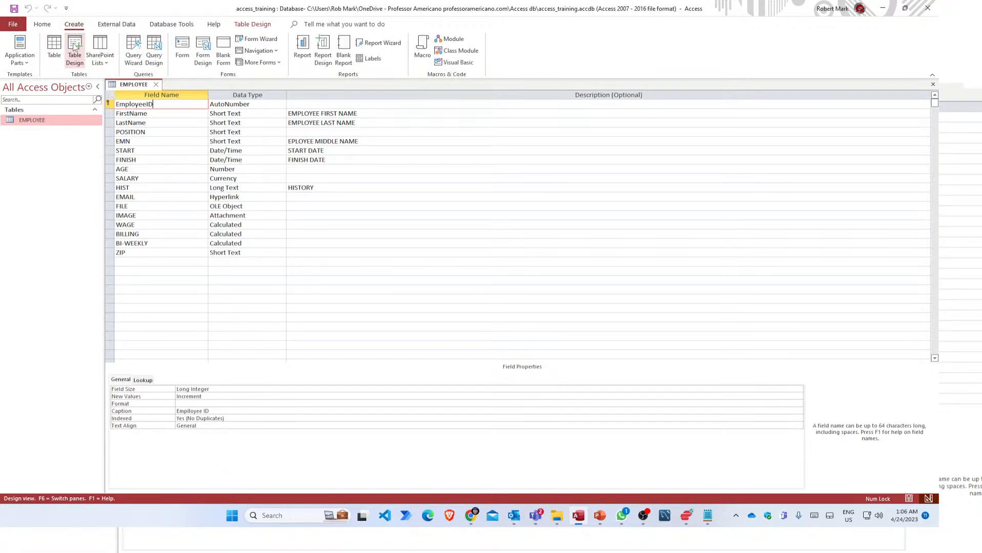
{"action": "left_click", "coordinate": [74, 47]}
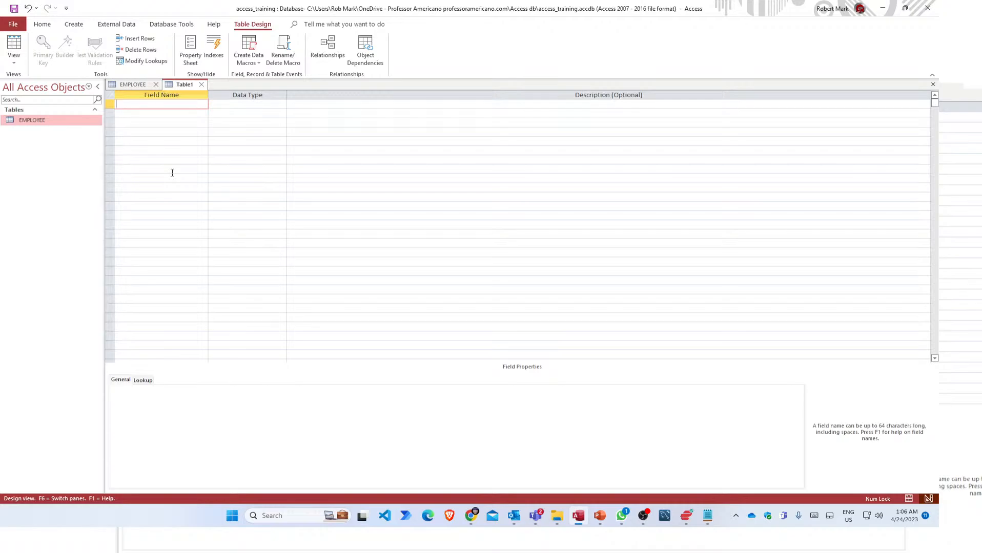
Add a CustID field with the AutoNumber data type and make it the primary key.
{"action": "type", "text": "CustID"}
{"action": "key", "text": "Tab"}
{"action": "type", "text": "au"}
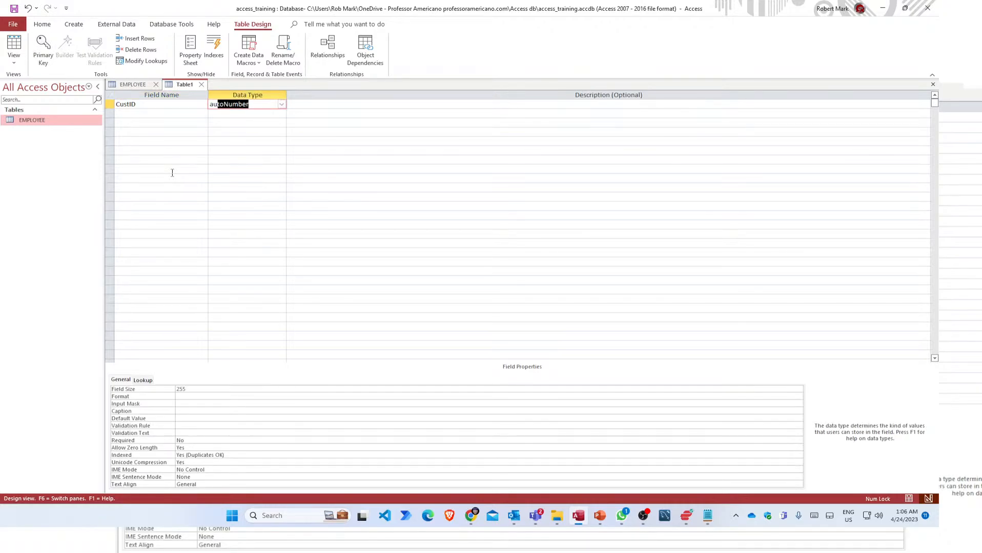
{"action": "key", "text": "Tab"}
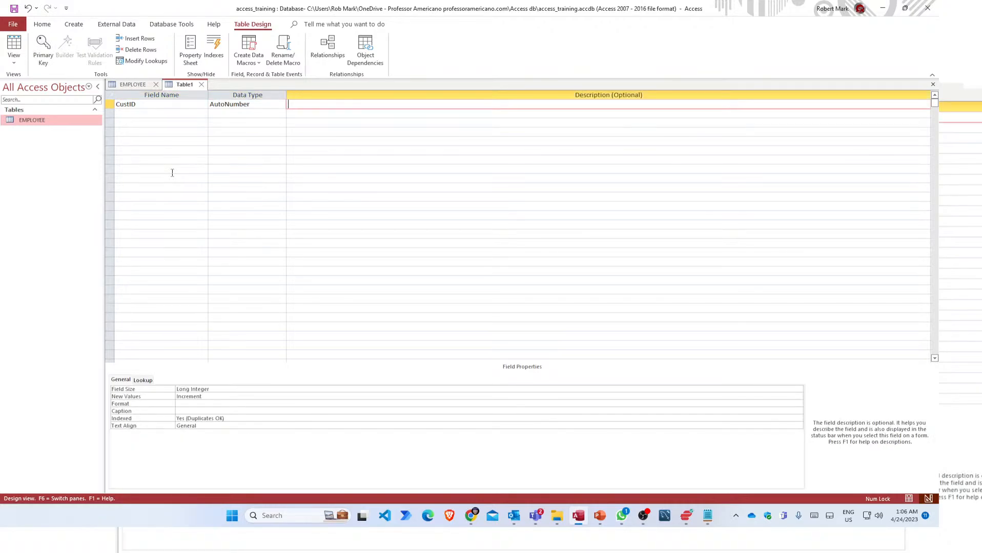
{"action": "left_click", "coordinate": [43, 50]}
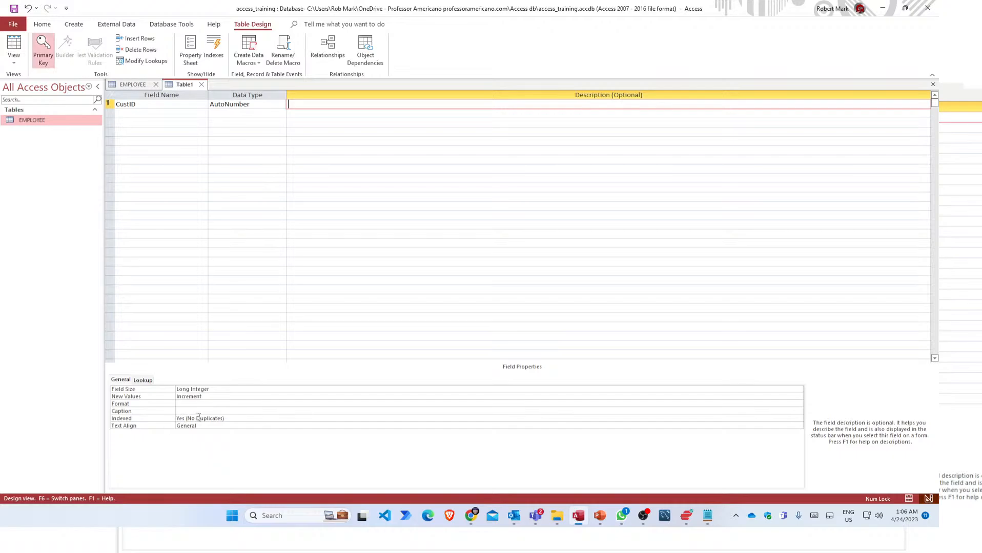
{"action": "left_click", "coordinate": [128, 114]}
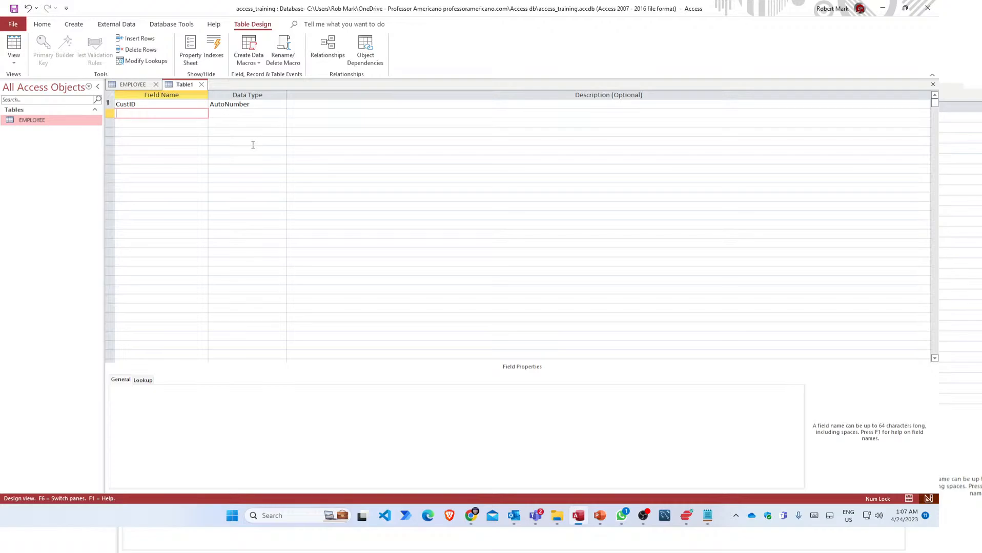
{"action": "type", "text": "F"}
{"action": "type", "text": "istName"}
{"action": "key", "text": "Tab"}
{"action": "key", "text": "Tab"}
{"action": "key", "text": "Tab"}
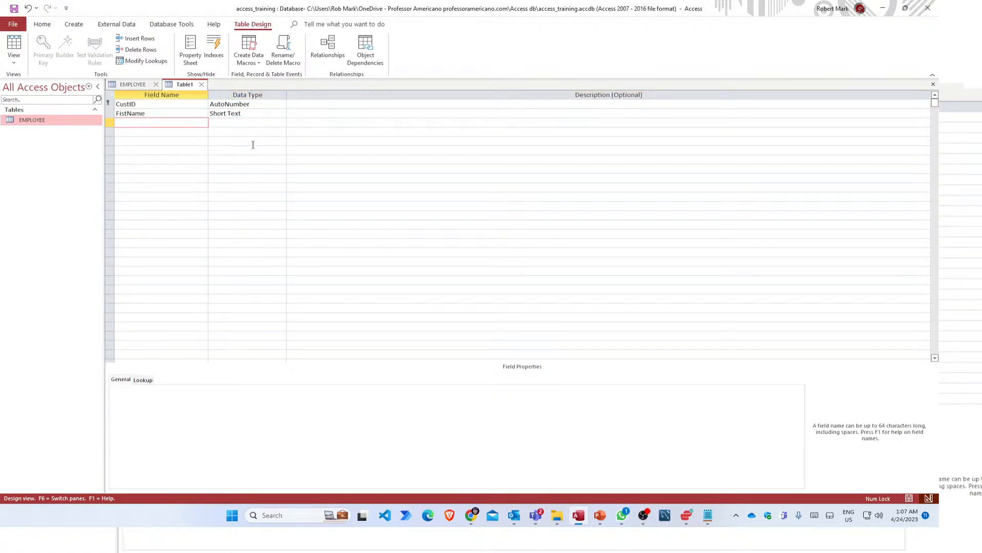
{"action": "left_click", "coordinate": [121, 114]}
{"action": "type", "text": "r"}
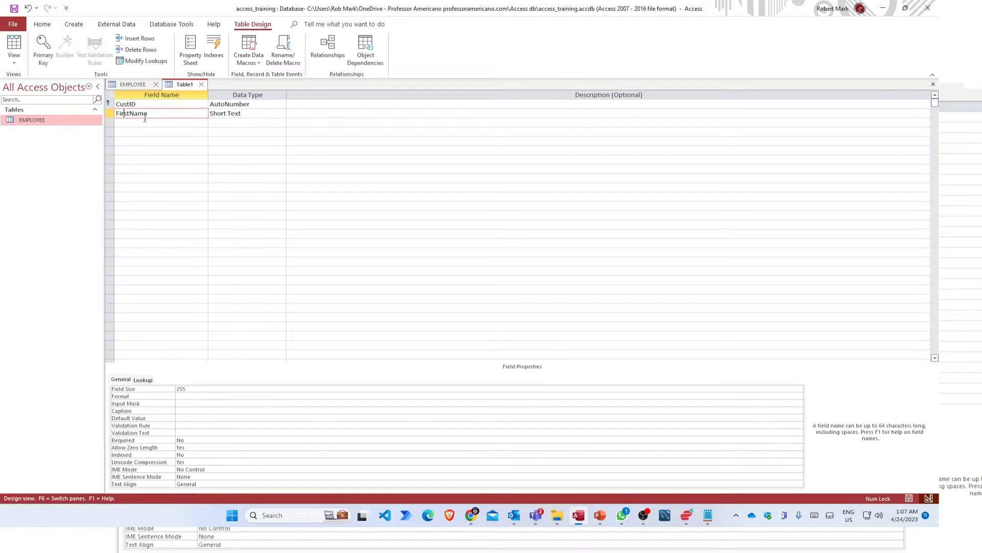
{"action": "key", "text": "Tab"}
{"action": "key", "text": "Tab"}
{"action": "key", "text": "Tab"}
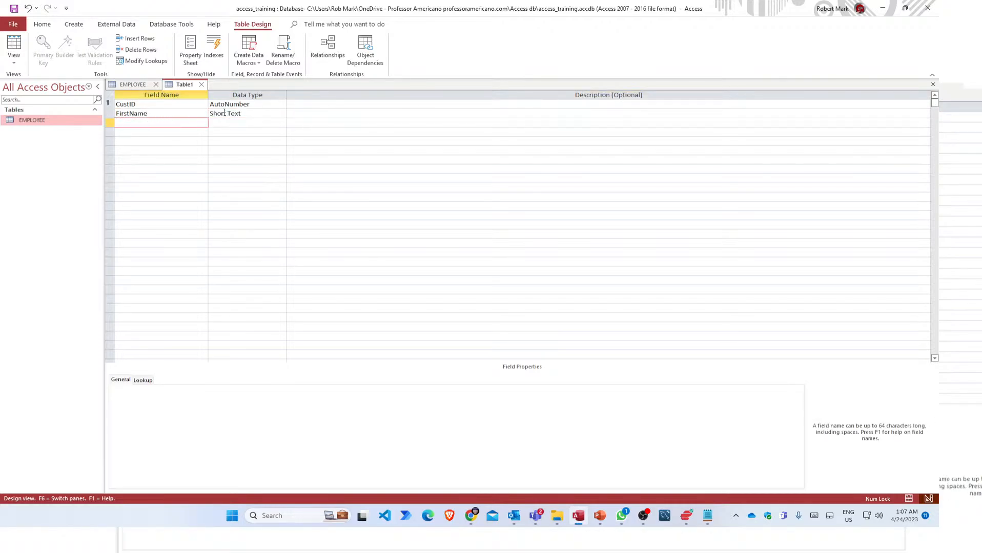
{"action": "type", "text": "LastName"}
{"action": "key", "text": "Tab"}
{"action": "key", "text": "Tab"}
{"action": "key", "text": "Tab"}
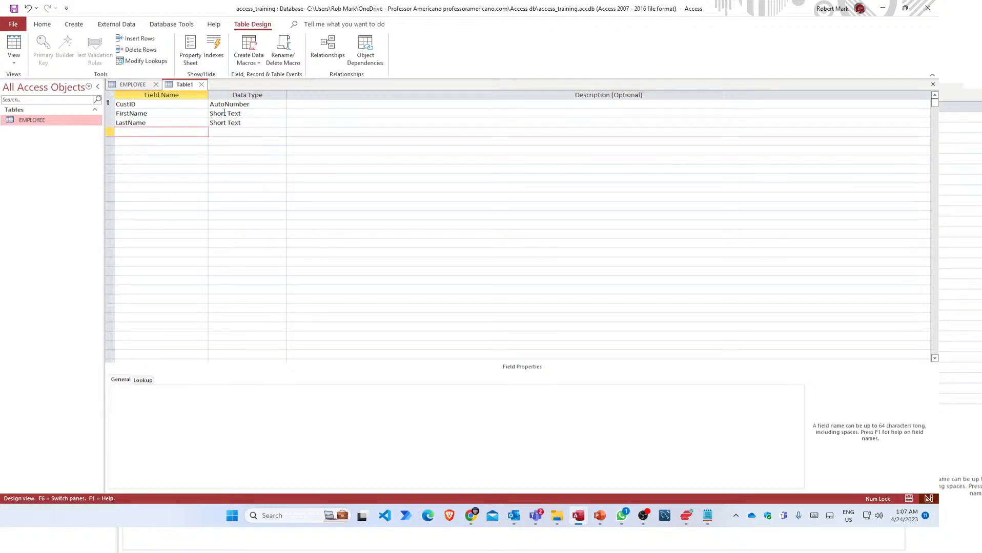
{"action": "type", "text": "MiddleName"}
{"action": "key", "text": "Tab"}
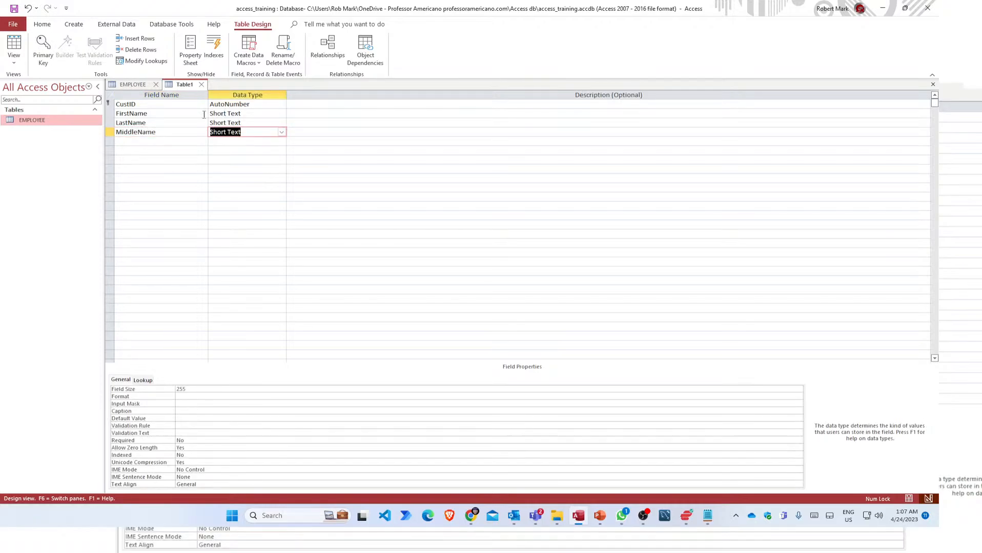
{"action": "left_click", "coordinate": [187, 114]}
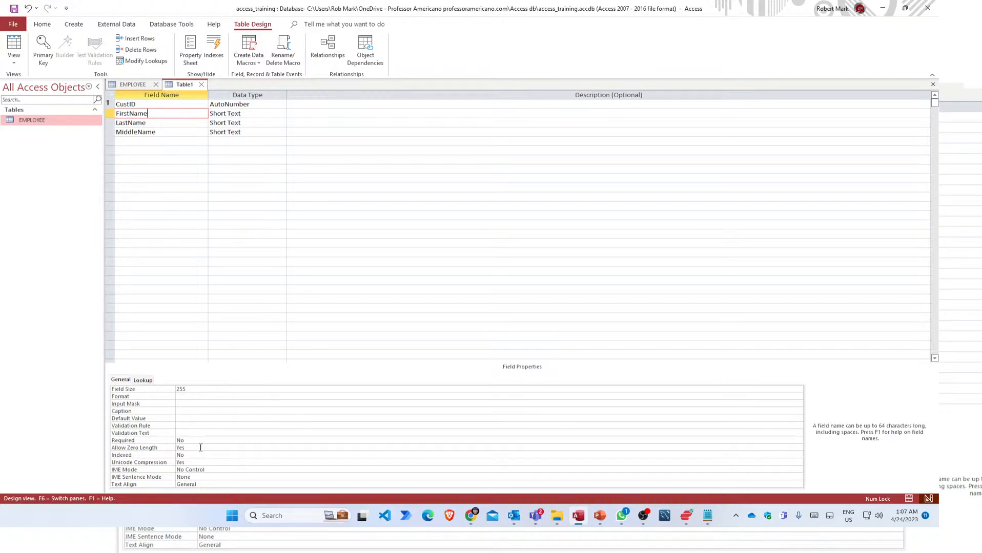
Change the Required property from No to Yes for both FirstName and LastName.
{"action": "left_click", "coordinate": [197, 439]}
{"action": "key", "text": "BackSpace"}
{"action": "key", "text": "BackSpace"}
{"action": "type", "text": "yes"}
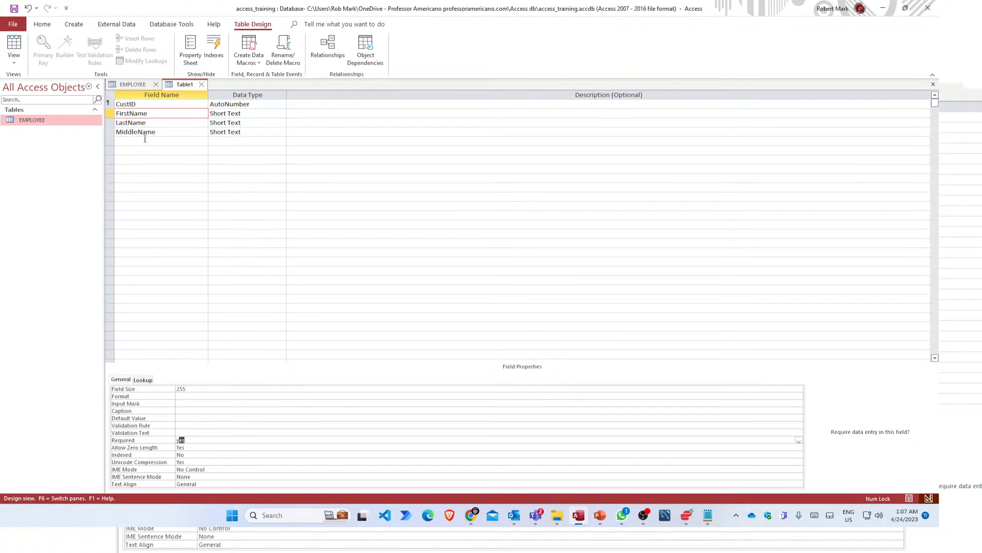
{"action": "left_click", "coordinate": [152, 123]}
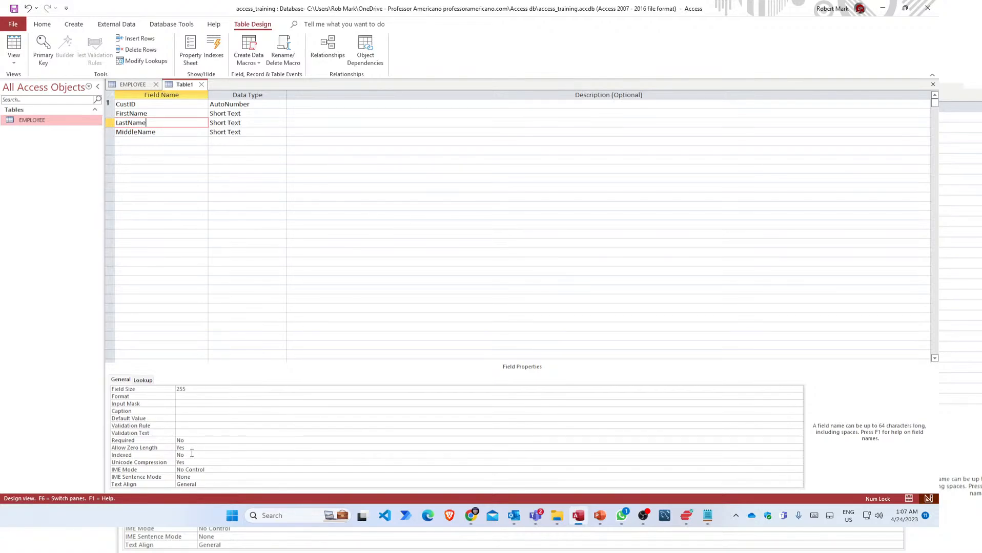
{"action": "double_click", "coordinate": [180, 441]}
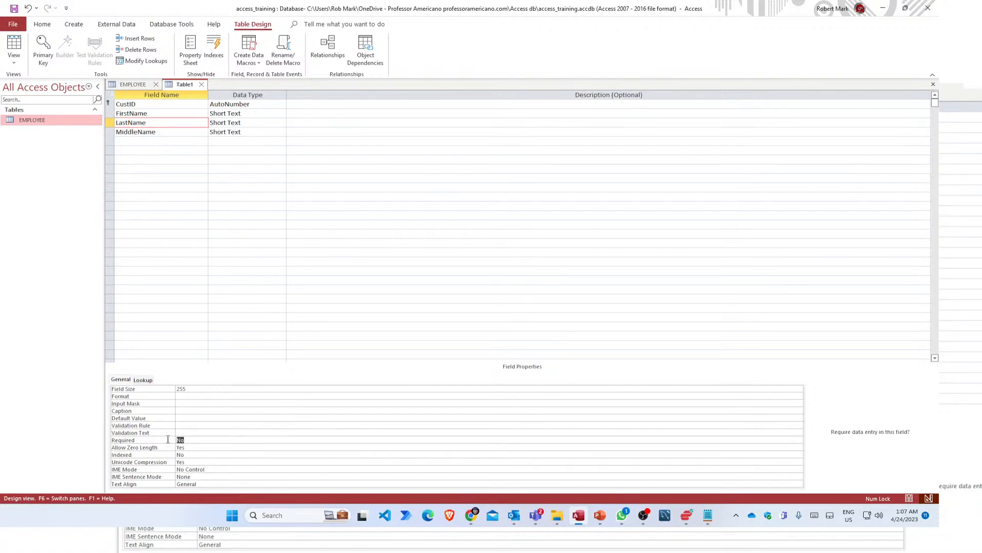
{"action": "left_click", "coordinate": [219, 427]}
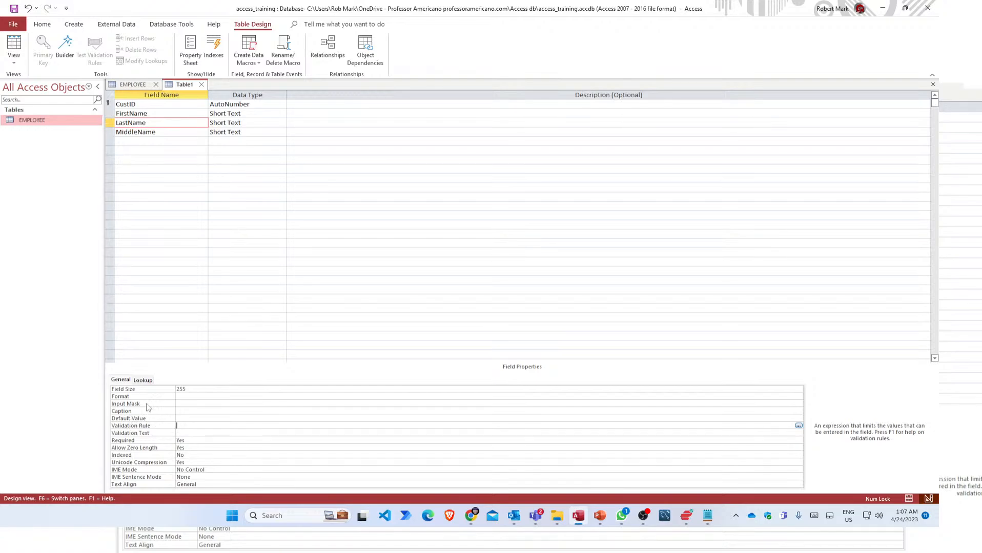
{"action": "left_click", "coordinate": [133, 142]}
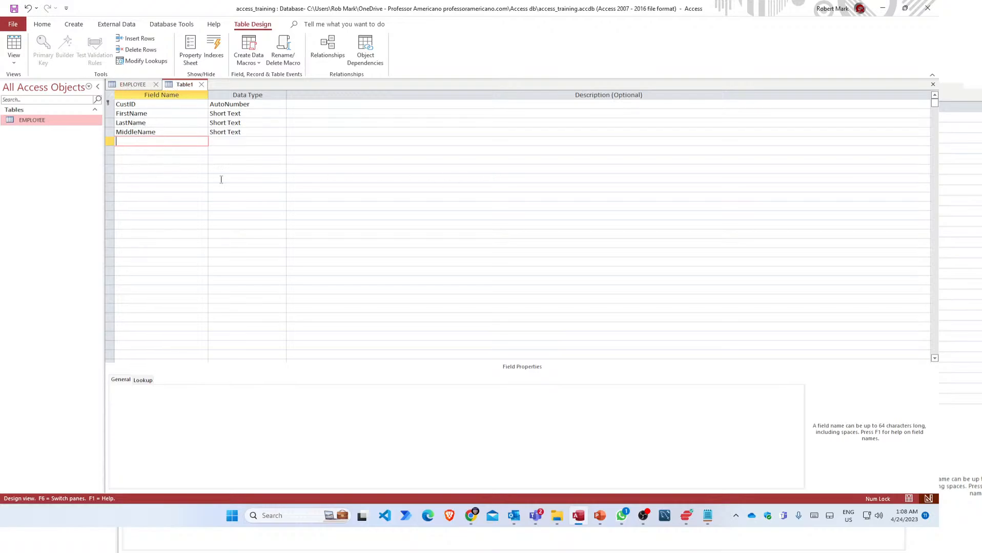
Add Company and City as Short Text fields below MiddleName.
{"action": "type", "text": "Company"}
{"action": "key", "text": "Tab"}
{"action": "key", "text": "Tab"}
{"action": "key", "text": "Tab"}
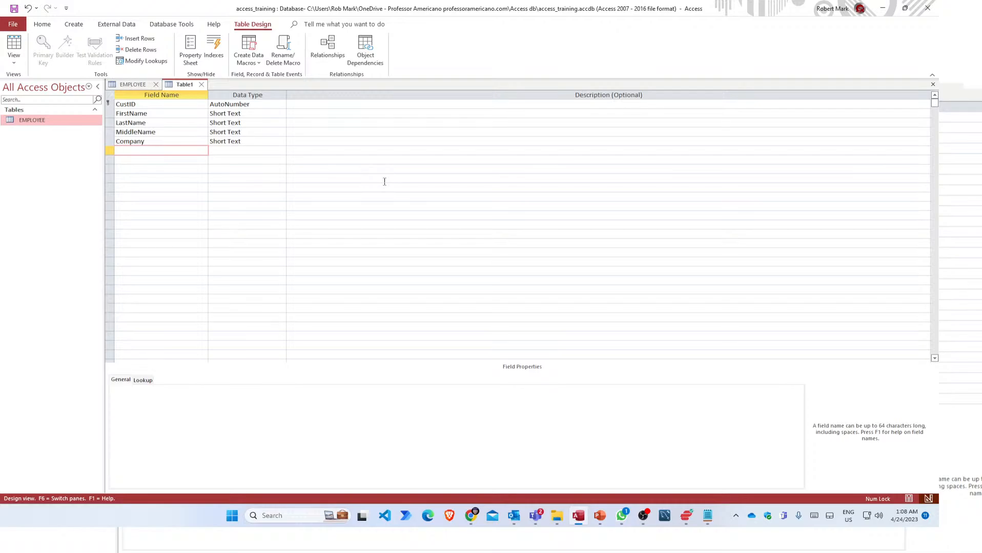
{"action": "type", "text": "City"}
{"action": "key", "text": "Tab"}
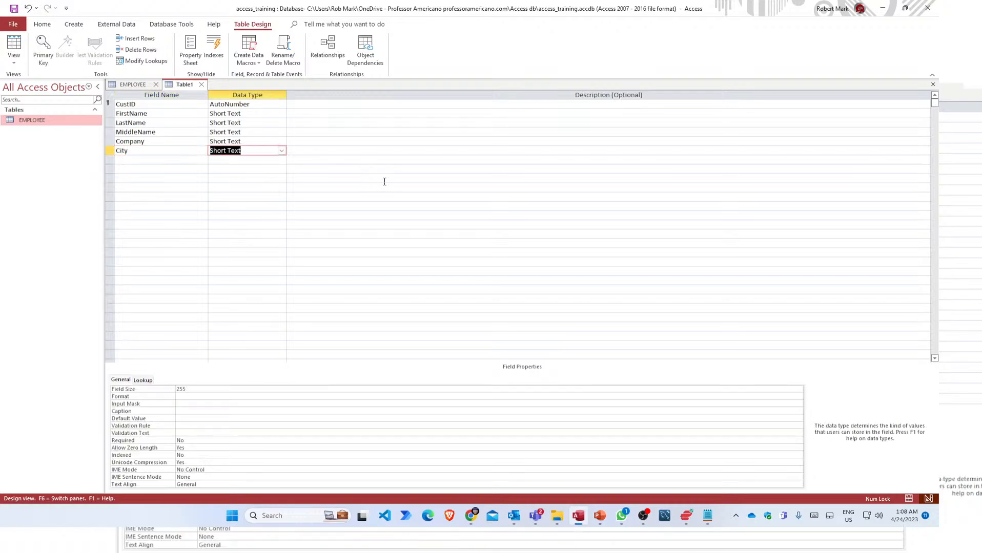
{"action": "key", "text": "Tab"}
{"action": "key", "text": "Tab"}
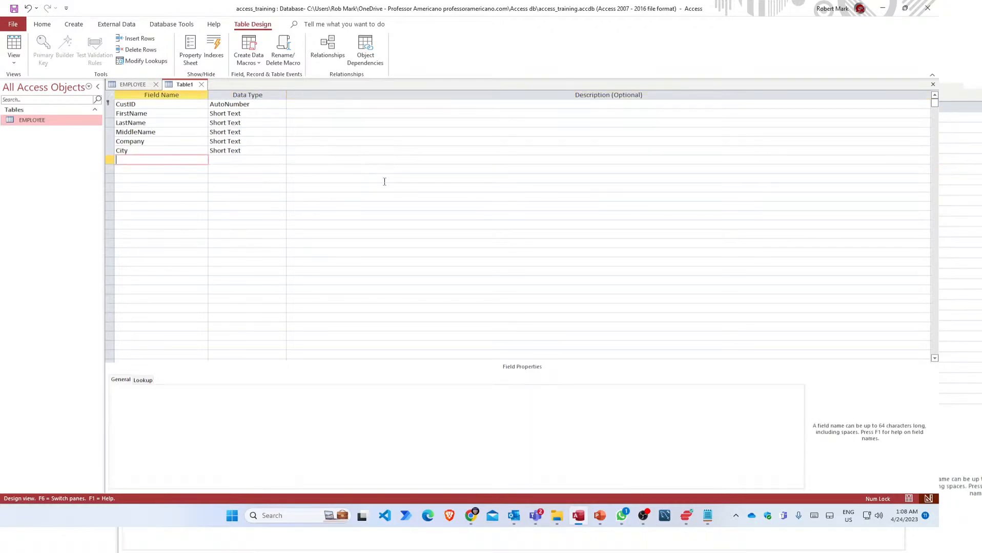
Add State, Zip and Address as further Short Text fields.
{"action": "type", "text": "State"}
{"action": "key", "text": "Tab"}
{"action": "key", "text": "Tab"}
{"action": "key", "text": "Tab"}
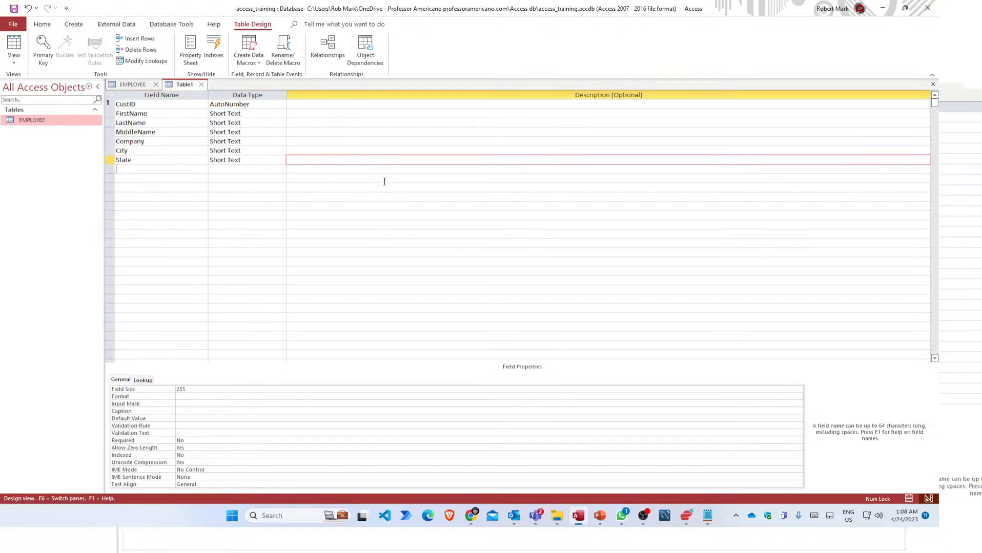
{"action": "type", "text": "Zi"}
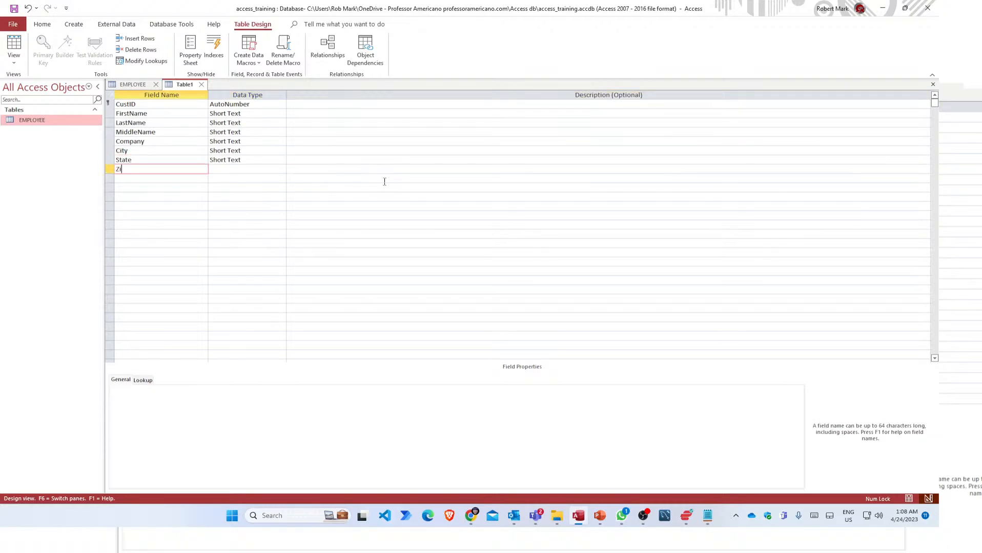
{"action": "type", "text": "p"}
{"action": "key", "text": "Tab"}
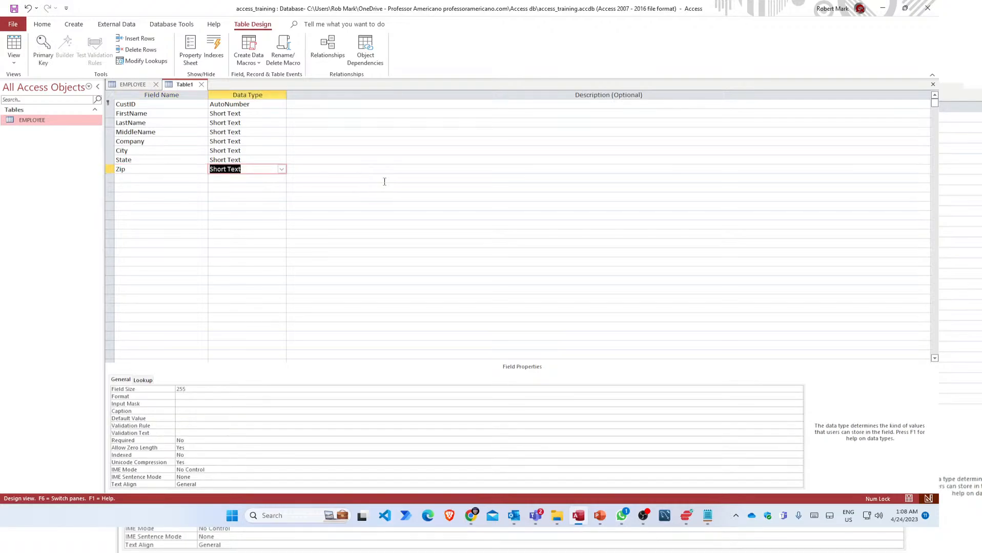
{"action": "key", "text": "Tab"}
{"action": "key", "text": "Tab"}
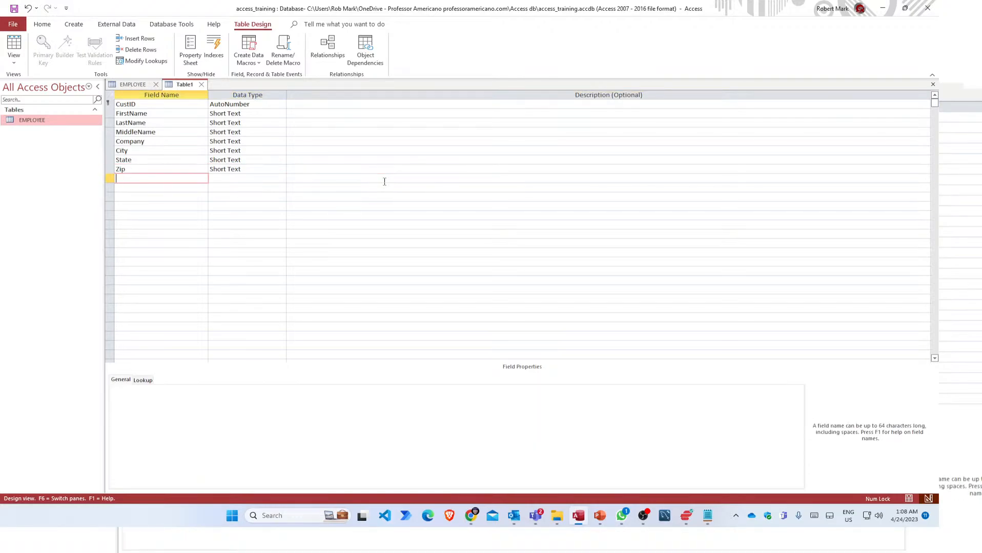
{"action": "type", "text": "Address"}
{"action": "key", "text": "Tab"}
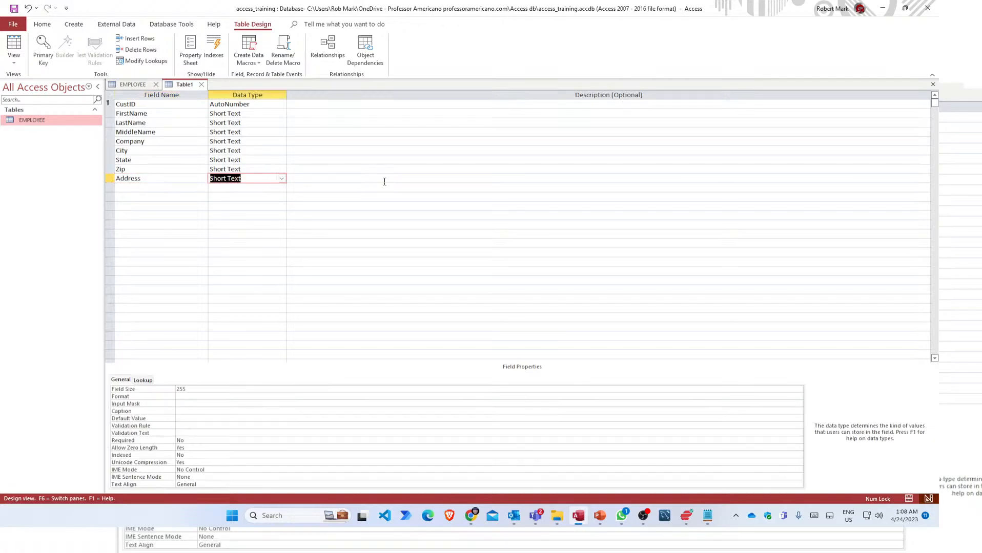
{"action": "key", "text": "Tab"}
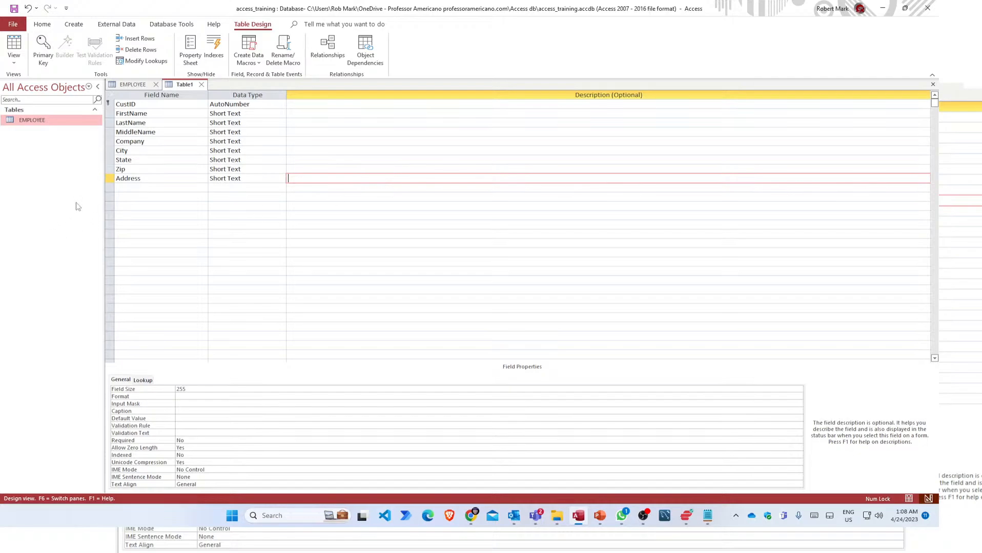
Drag the Address row up so it sits between Company and City.
{"action": "left_click", "coordinate": [109, 179]}
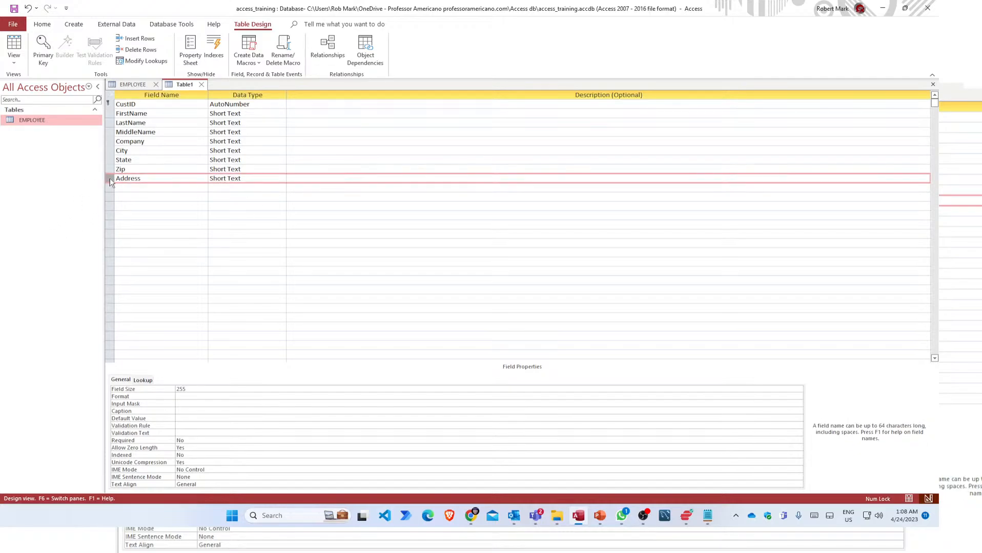
{"action": "left_click_drag", "start_coordinate": [110, 178], "coordinate": [111, 152]}
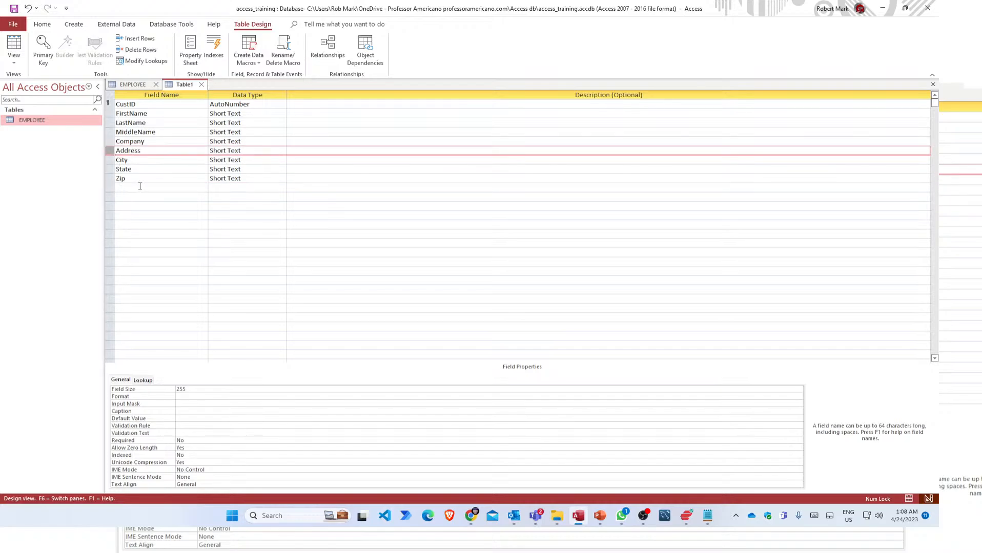
{"action": "left_click", "coordinate": [145, 180]}
{"action": "left_click", "coordinate": [144, 188]}
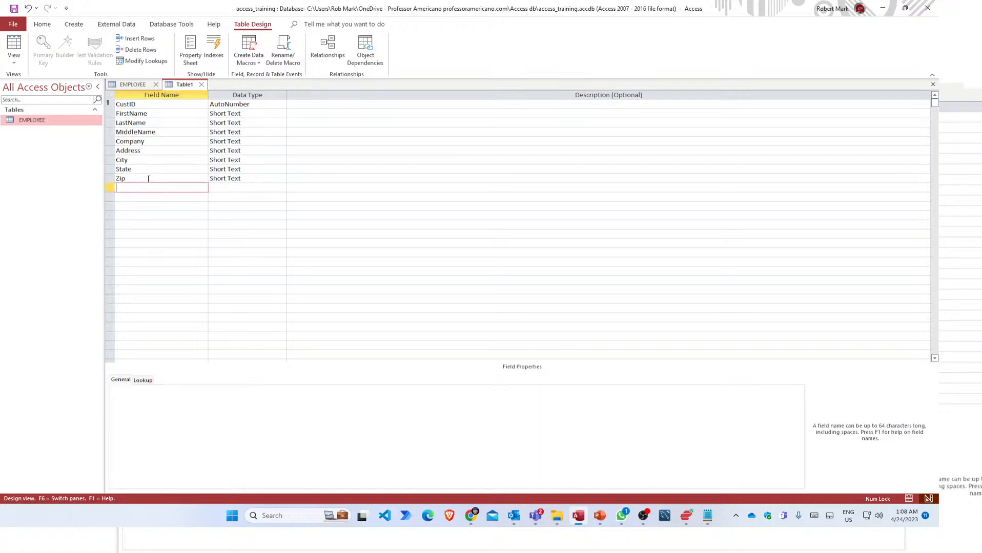
Check the new order Address, City, State, Zip, ending on the empty row below.
{"action": "left_click", "coordinate": [154, 150]}
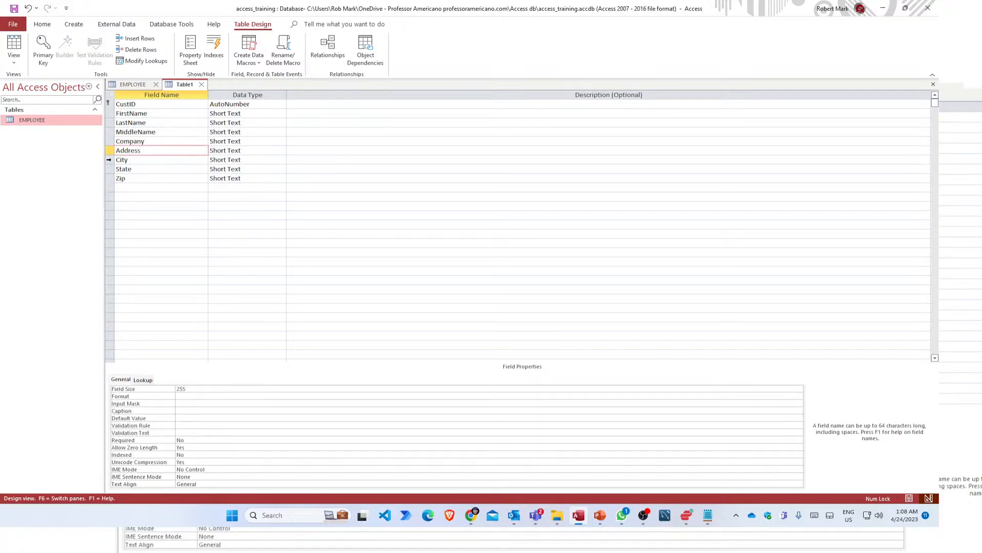
{"action": "left_click", "coordinate": [108, 160]}
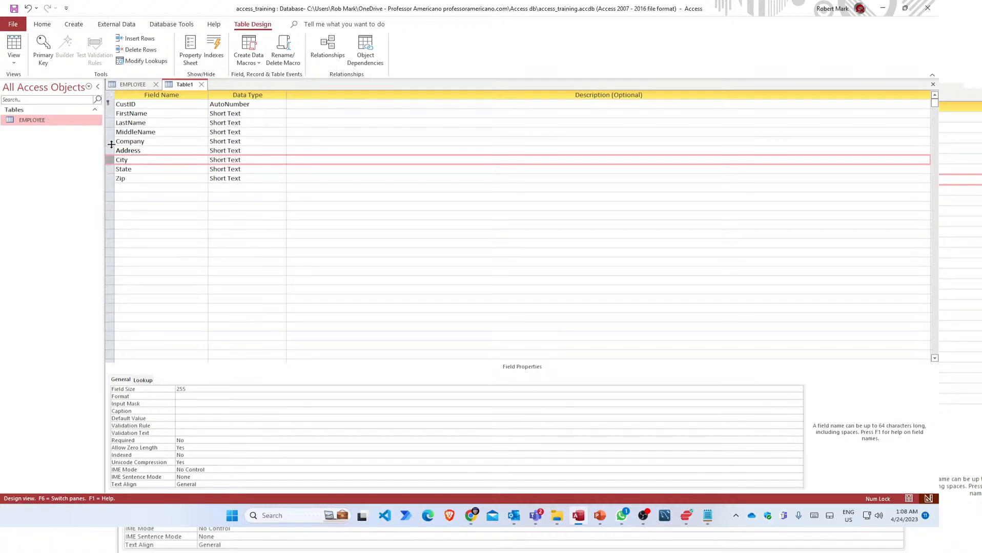
{"action": "left_click", "coordinate": [139, 150]}
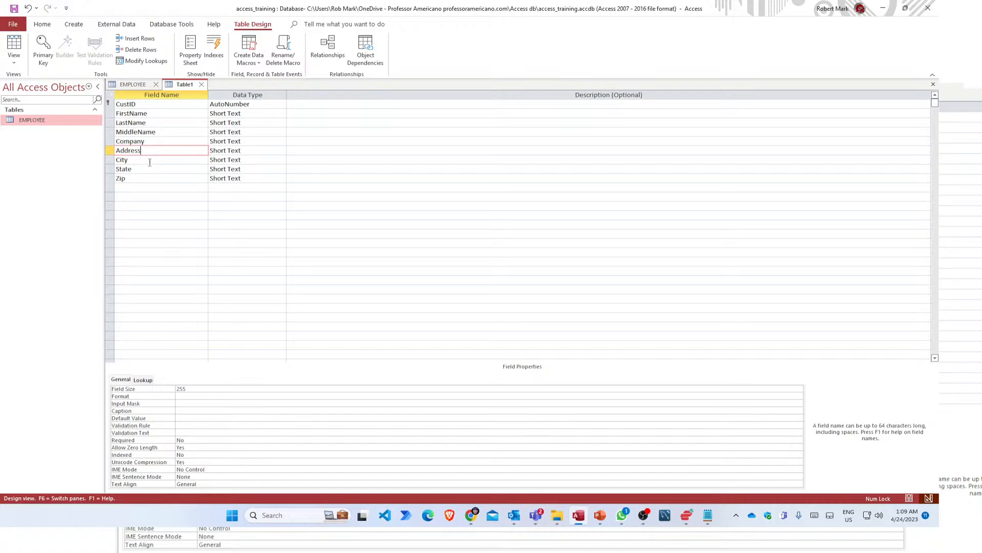
{"action": "left_click", "coordinate": [148, 161]}
{"action": "left_click", "coordinate": [143, 169]}
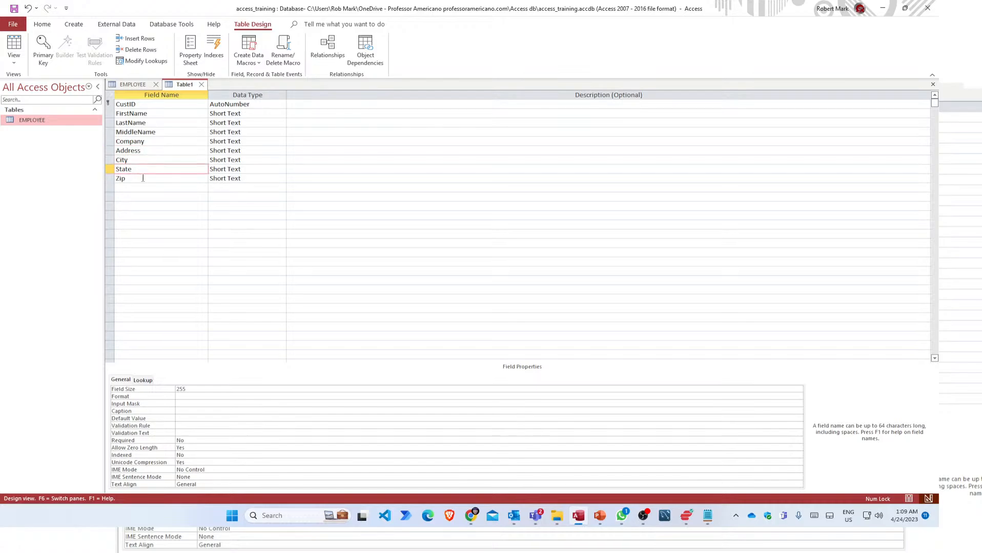
{"action": "left_click", "coordinate": [143, 178]}
{"action": "left_click", "coordinate": [135, 191]}
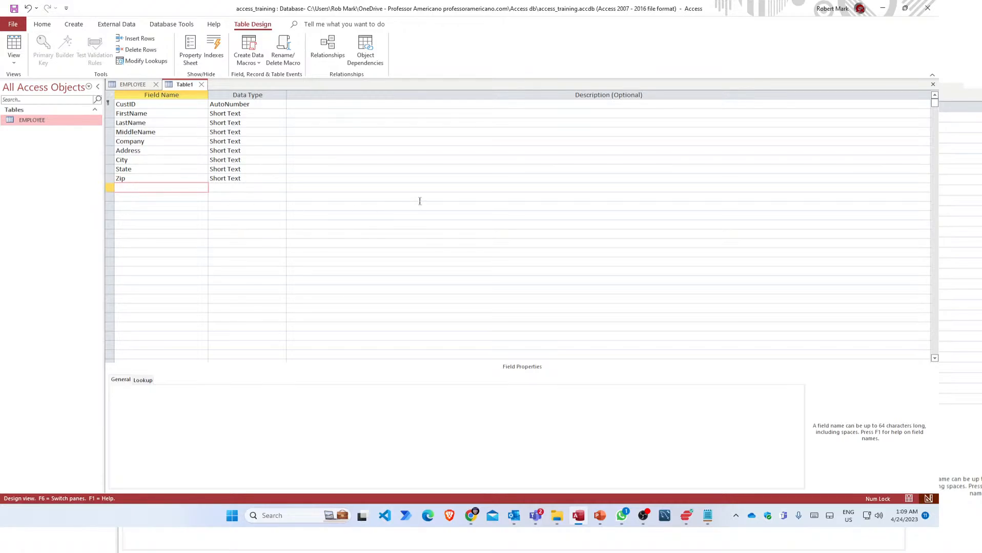
Add a Phone field below Zip, keeping its Short Text data type.
{"action": "type", "text": "Phone"}
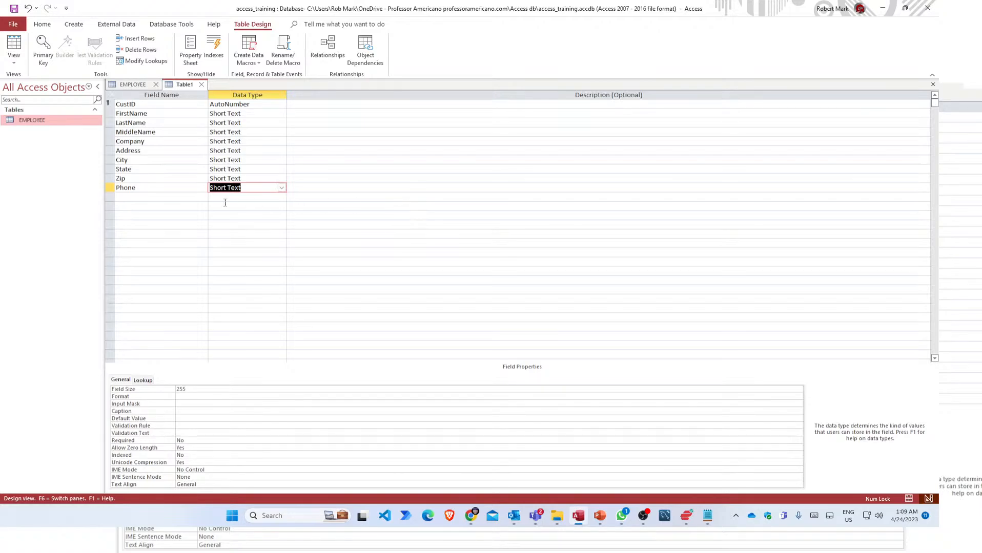
{"action": "left_click", "coordinate": [143, 189]}
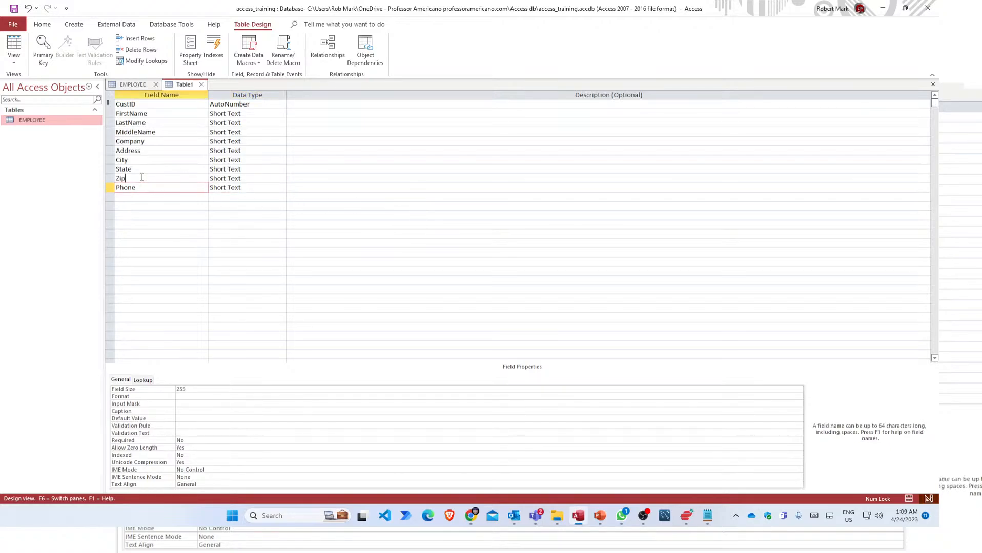
{"action": "left_click", "coordinate": [185, 182]}
{"action": "left_click", "coordinate": [184, 189]}
{"action": "left_click", "coordinate": [184, 180]}
{"action": "left_click", "coordinate": [185, 188]}
Compare the Zip and Phone rows, finishing on the Zip field name.
{"action": "left_click", "coordinate": [168, 179]}
{"action": "left_click", "coordinate": [170, 190]}
{"action": "left_click", "coordinate": [174, 181]}
{"action": "left_click", "coordinate": [172, 188]}
{"action": "left_click", "coordinate": [175, 177]}
{"action": "left_click", "coordinate": [172, 189]}
{"action": "left_click", "coordinate": [182, 180]}
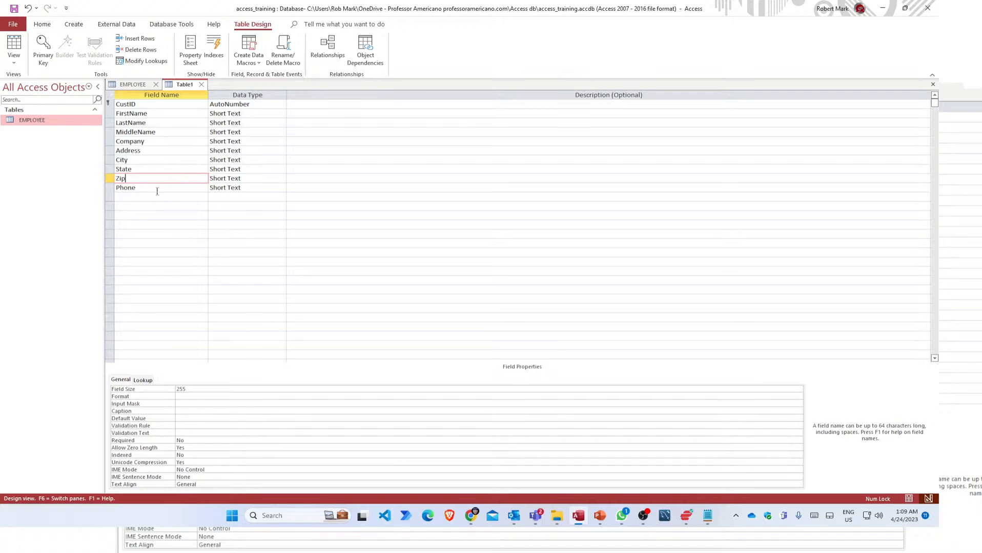
Check the Phone field's name and data type, then move to the empty row below.
{"action": "left_click", "coordinate": [158, 188]}
{"action": "left_click", "coordinate": [163, 177]}
{"action": "left_click", "coordinate": [152, 188]}
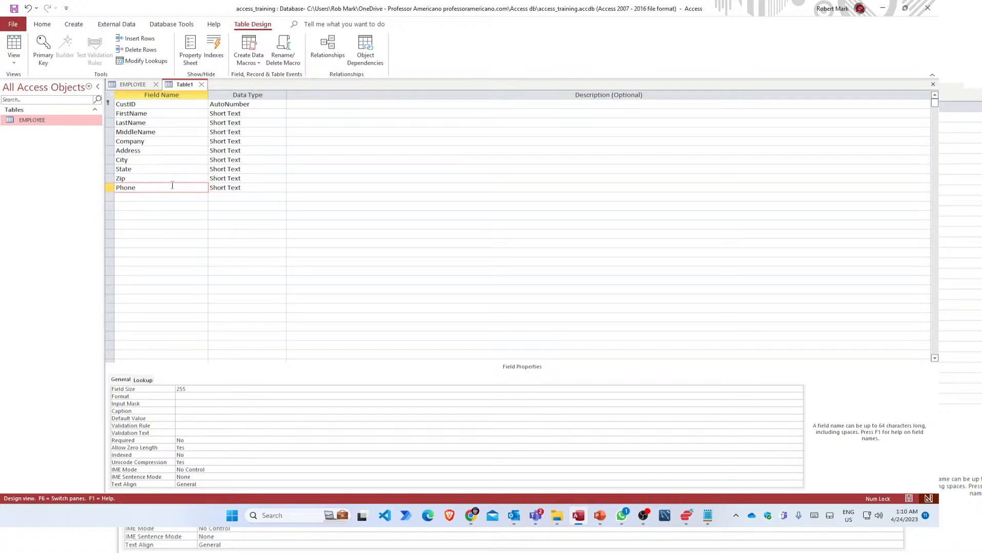
{"action": "left_click", "coordinate": [248, 188]}
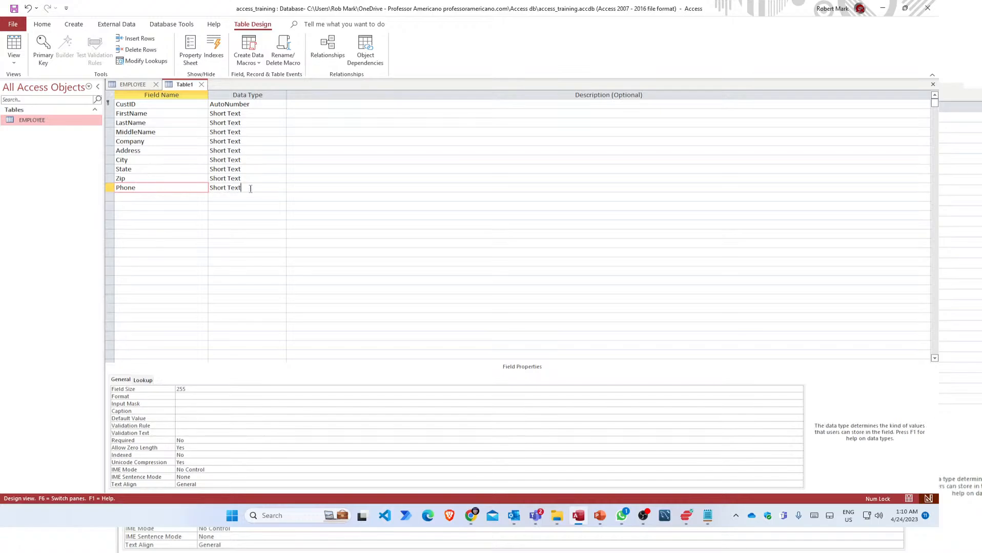
{"action": "left_click", "coordinate": [165, 188]}
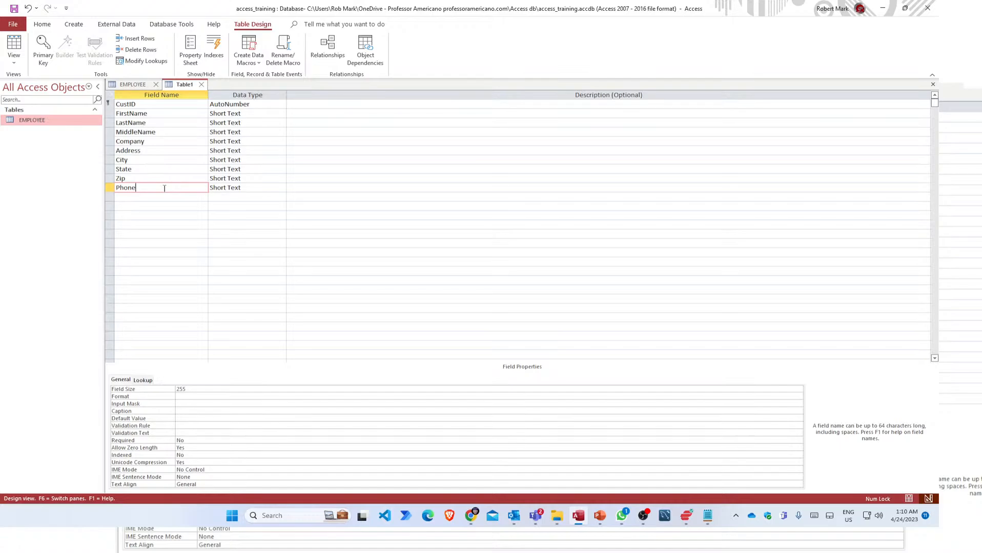
{"action": "left_click", "coordinate": [259, 189]}
{"action": "left_click", "coordinate": [167, 188]}
{"action": "left_click", "coordinate": [164, 197]}
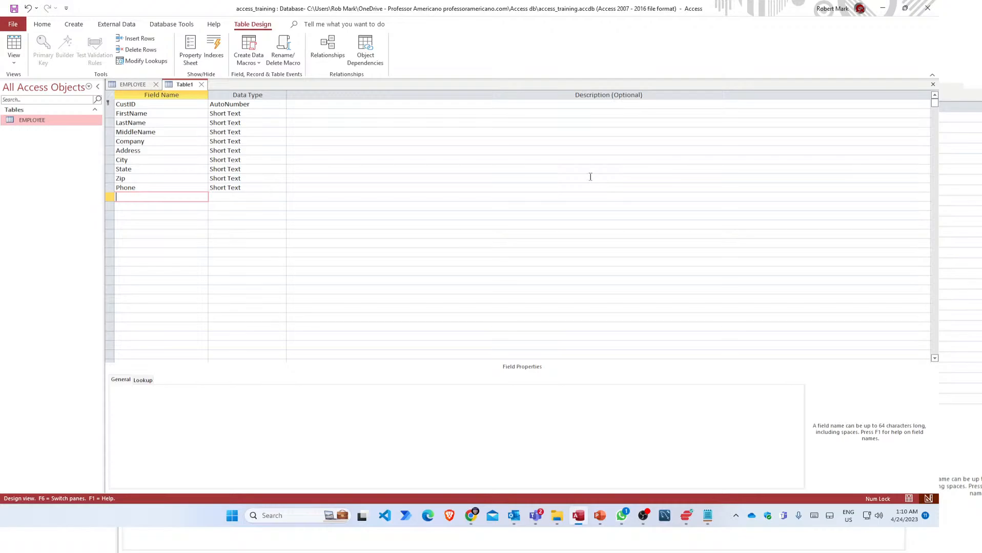
Add Start and Finish fields, setting both to the Date/Time data type.
{"action": "type", "text": "Start"}
{"action": "key", "text": "Tab"}
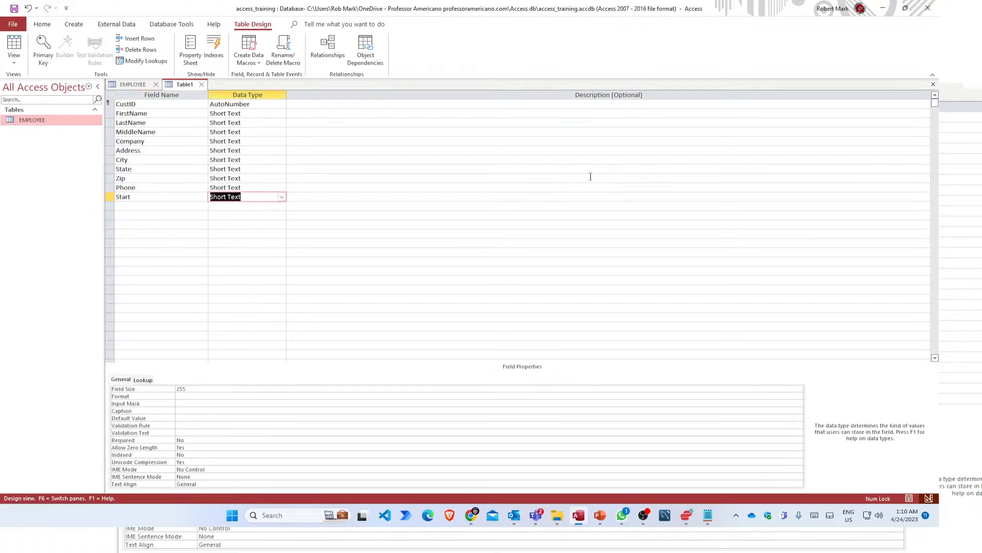
{"action": "type", "text": "date/Time"}
{"action": "key", "text": "Tab"}
{"action": "key", "text": "Tab"}
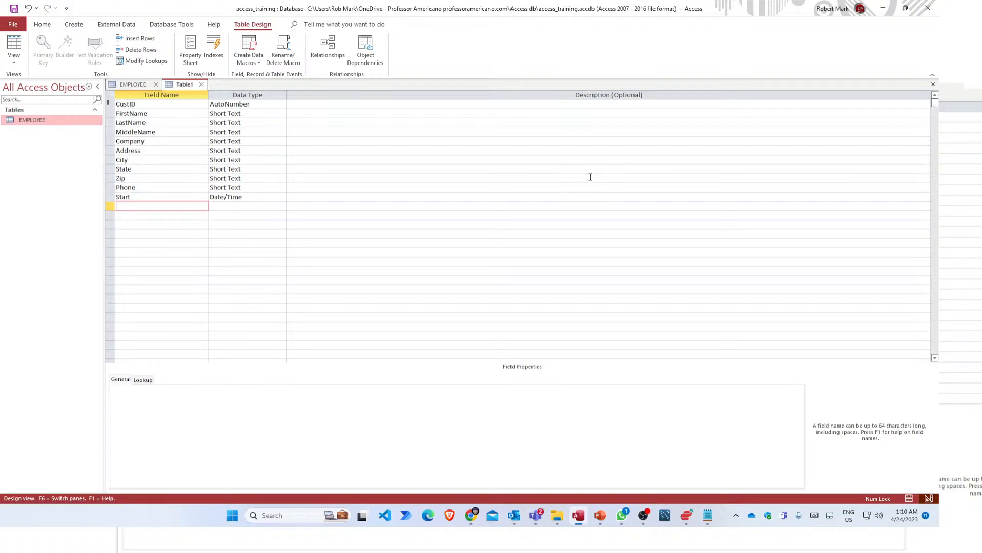
{"action": "type", "text": "Finish"}
{"action": "key", "text": "Tab"}
{"action": "key", "text": "Tab"}
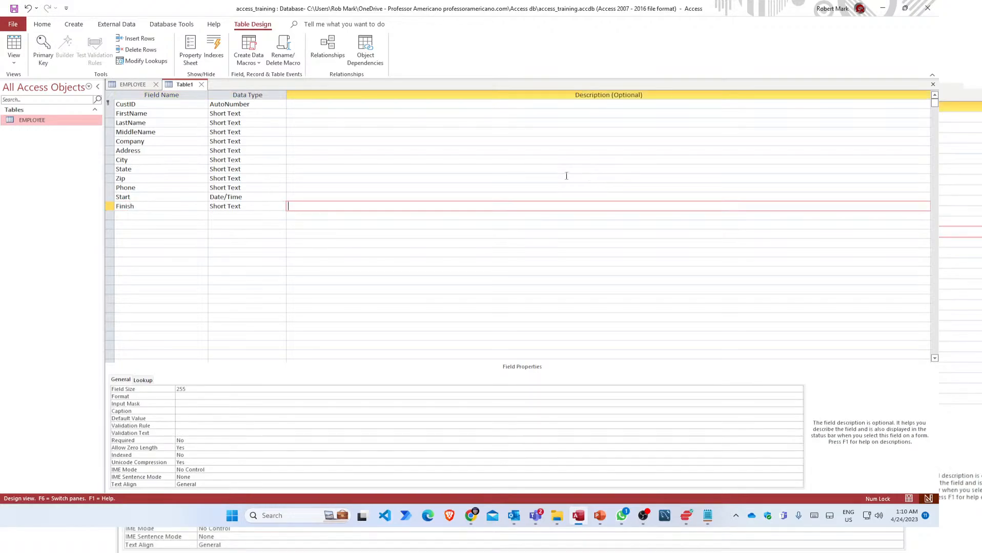
{"action": "left_click", "coordinate": [259, 207]}
{"action": "left_click", "coordinate": [207, 207]}
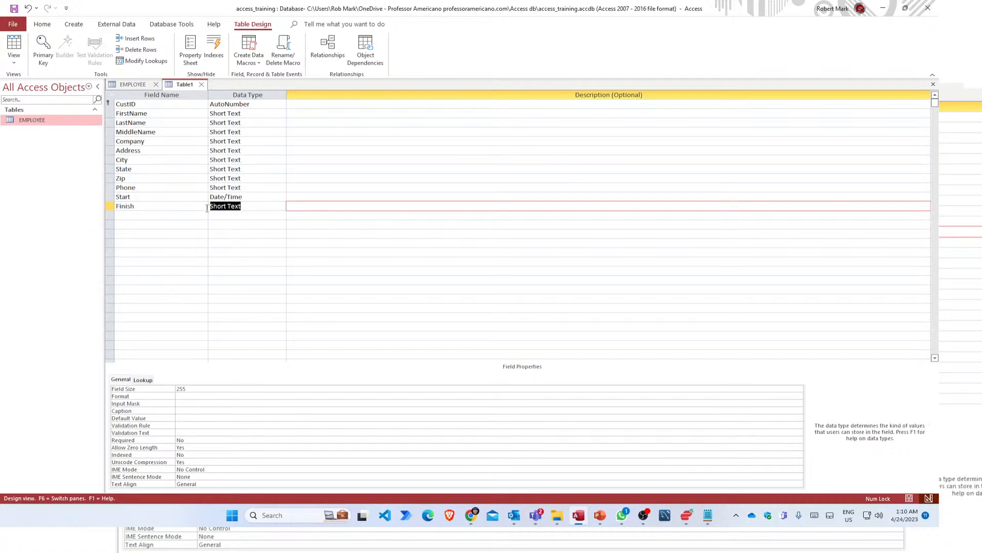
{"action": "type", "text": "date/Time"}
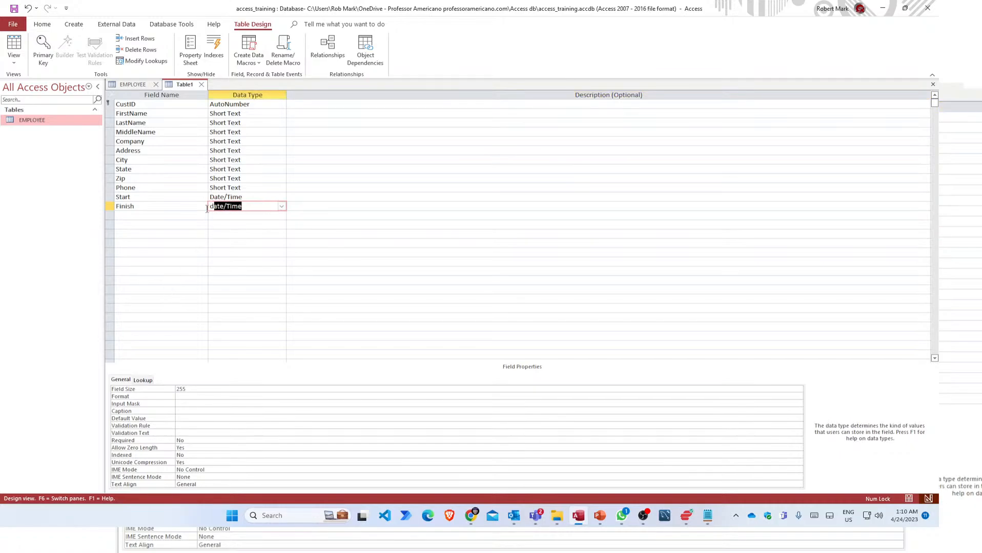
{"action": "key", "text": "Tab"}
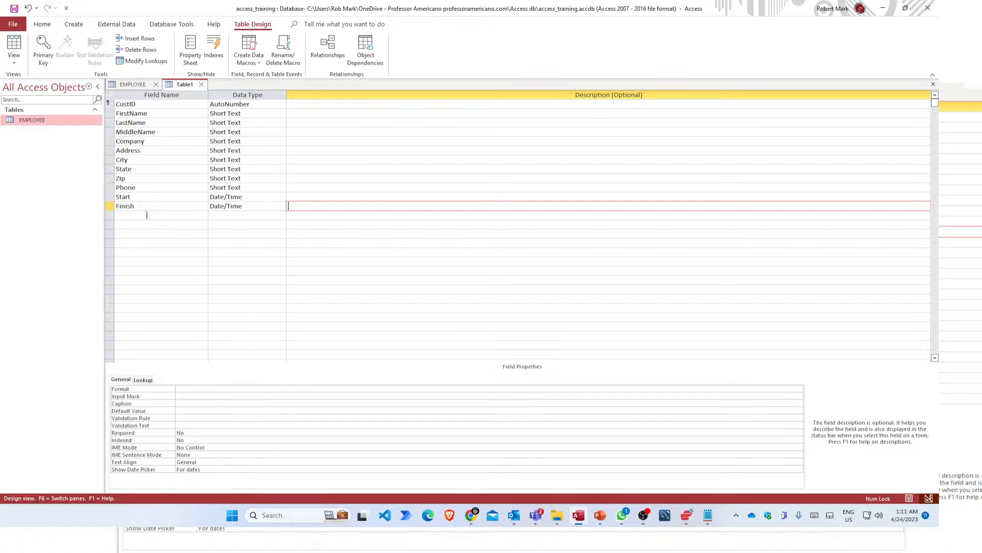
{"action": "left_click", "coordinate": [146, 215]}
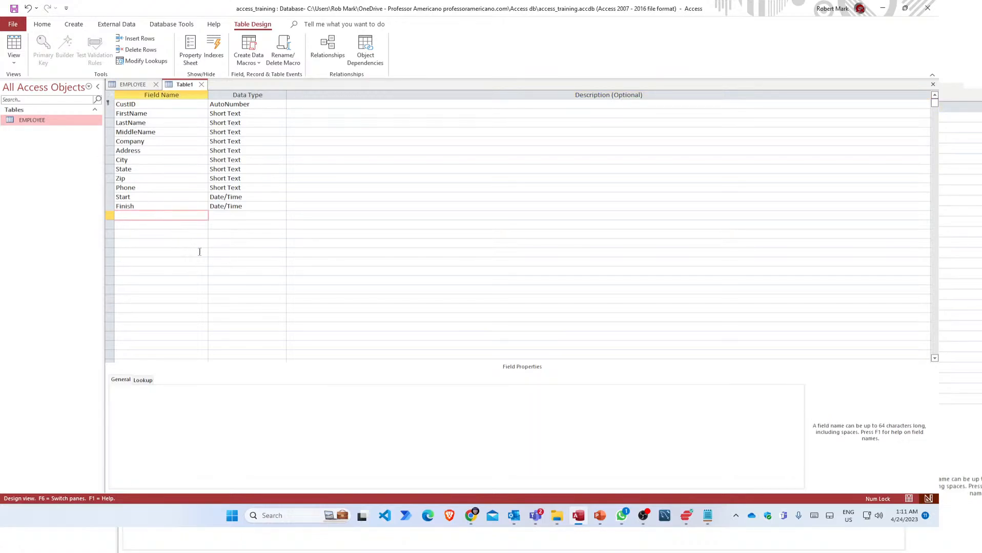
Add a Size field with the Number data type.
{"action": "left_click", "coordinate": [230, 216]}
{"action": "left_click", "coordinate": [178, 217]}
{"action": "type", "text": "Sic"}
{"action": "key", "text": "BackSpace"}
{"action": "type", "text": "ze"}
{"action": "key", "text": "Tab"}
{"action": "type", "text": "Number"}
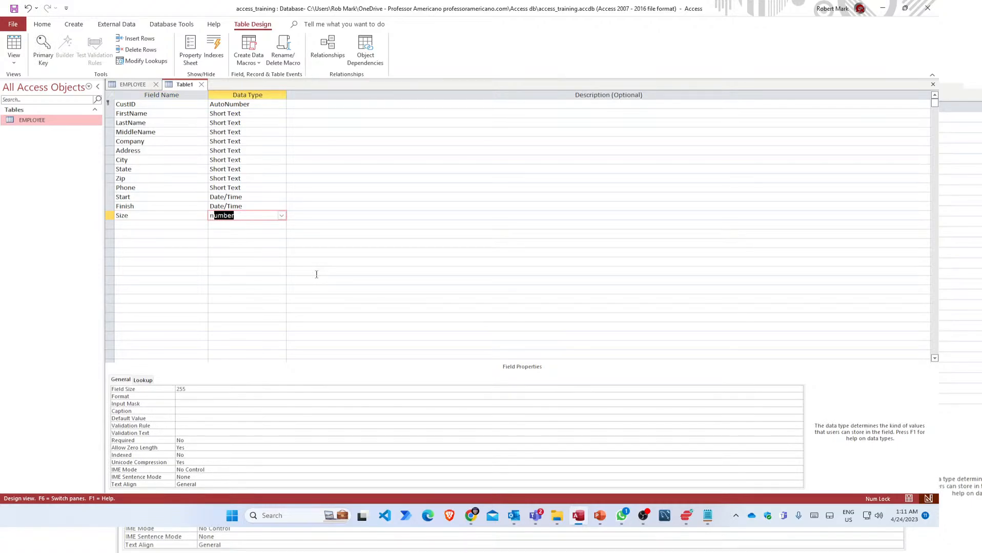
{"action": "key", "text": "Tab"}
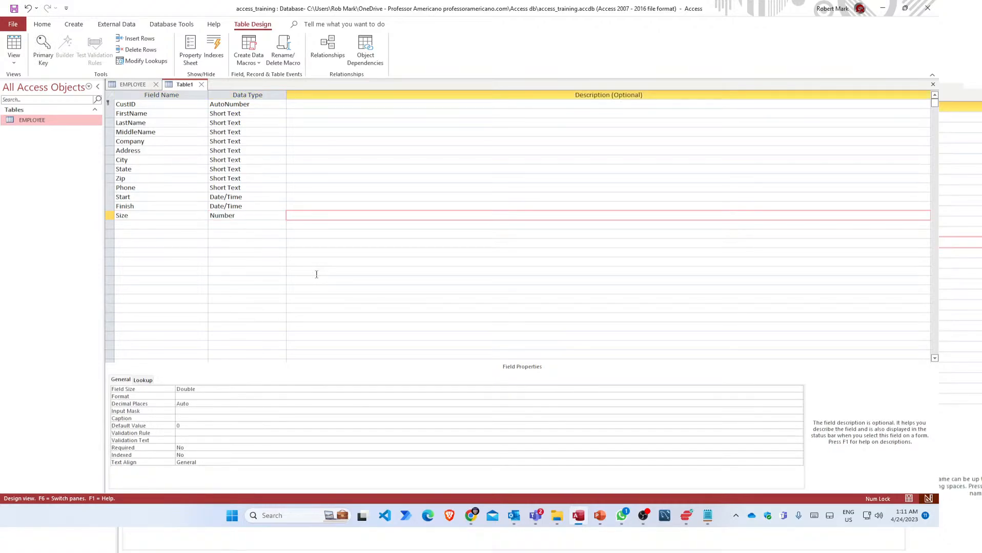
{"action": "key", "text": "Tab"}
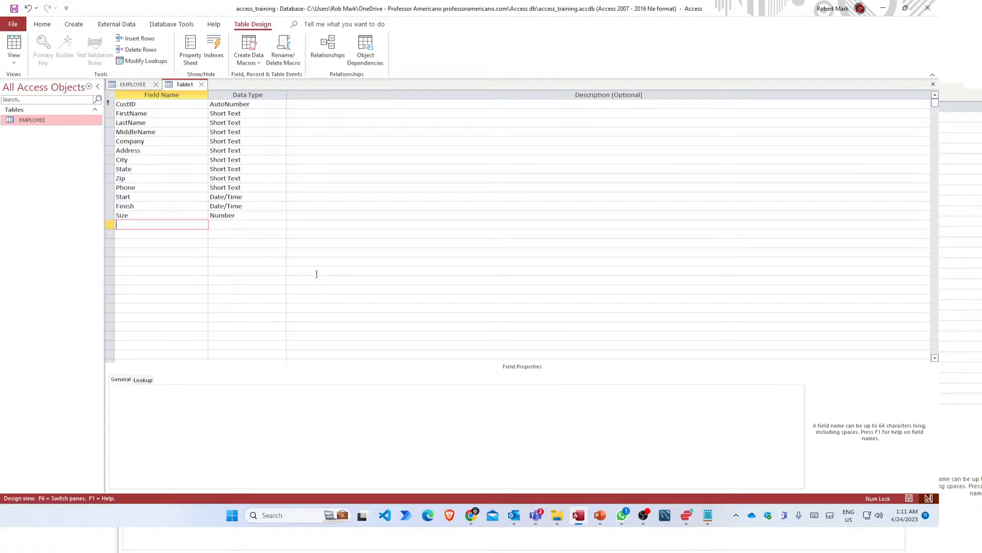
Add an AnnualIncome field as Currency and rename it to Income.
{"action": "type", "text": "Annual Inco"}
{"action": "key", "text": "BackSpace"}
{"action": "key", "text": "BackSpace"}
{"action": "key", "text": "BackSpace"}
{"action": "key", "text": "BackSpace"}
{"action": "key", "text": "BackSpace"}
{"action": "type", "text": "Income"}
{"action": "key", "text": "Tab"}
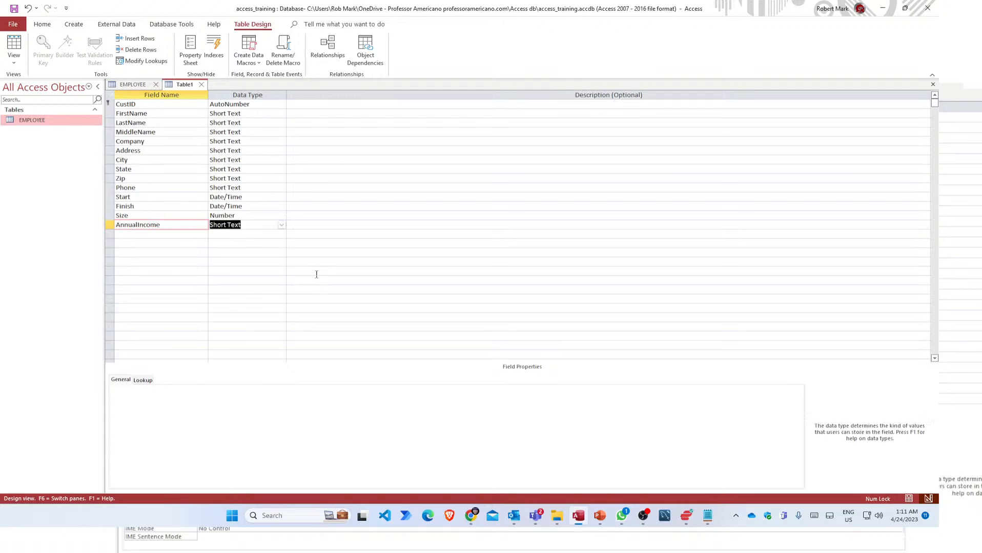
{"action": "type", "text": "currency"}
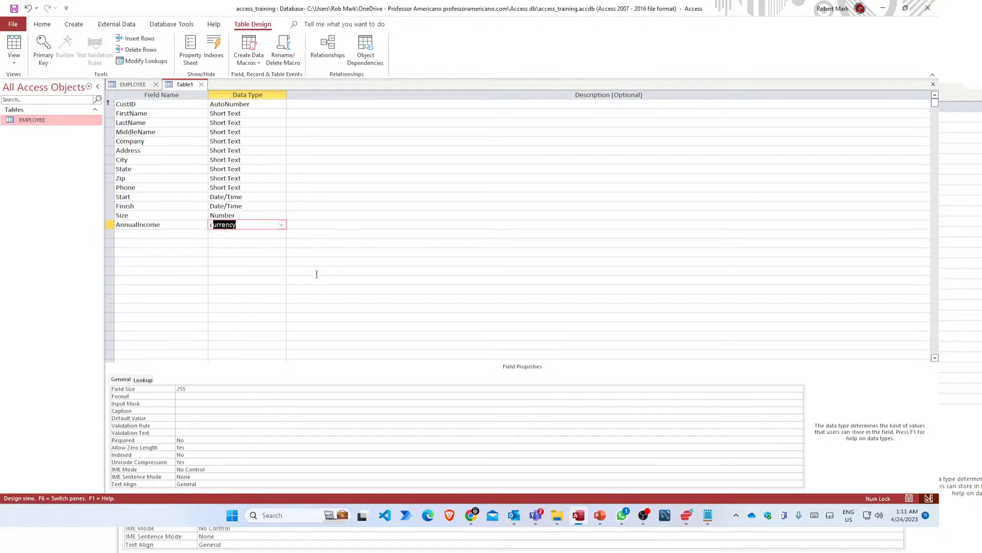
{"action": "key", "text": "Tab"}
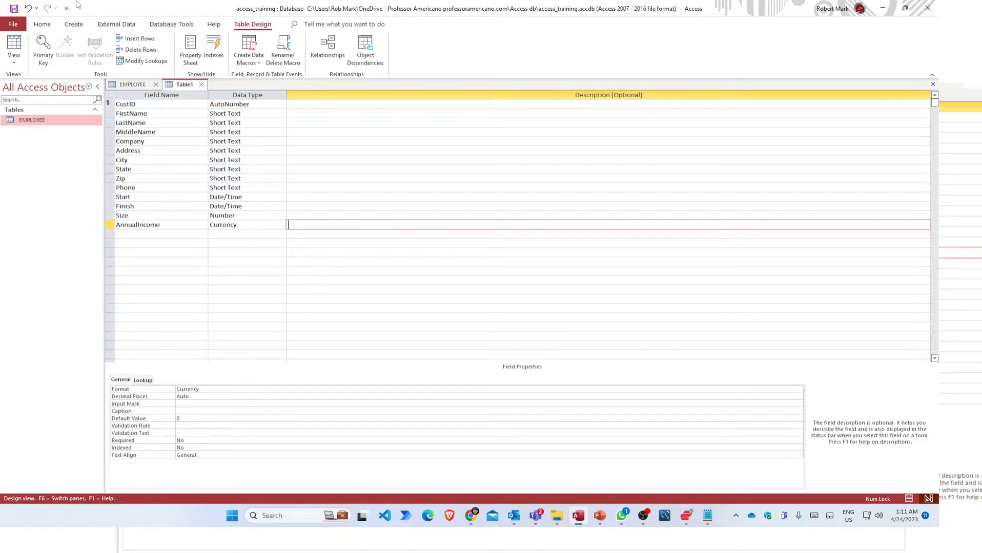
{"action": "double_click", "coordinate": [166, 225]}
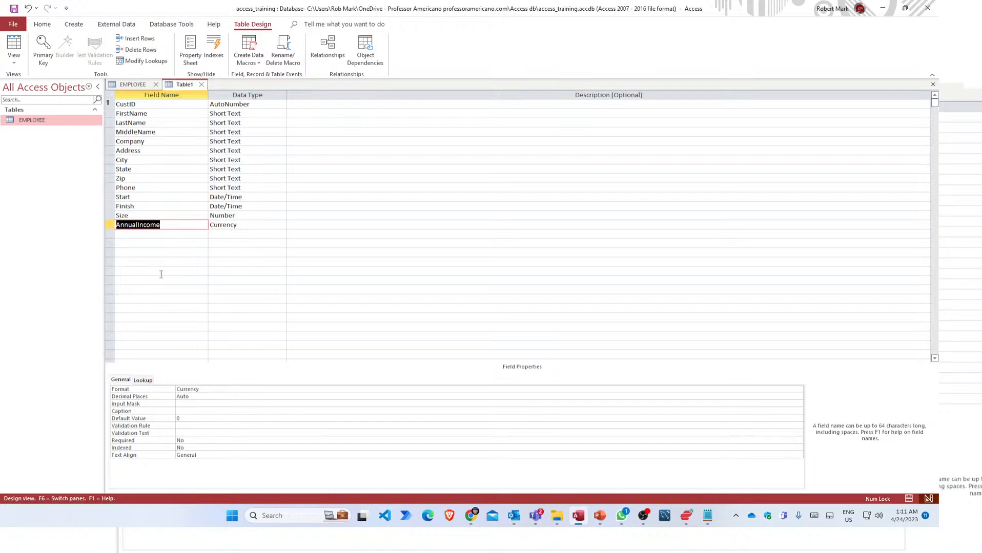
{"action": "key", "text": "BackSpace"}
{"action": "type", "text": "Income"}
{"action": "key", "text": "Tab"}
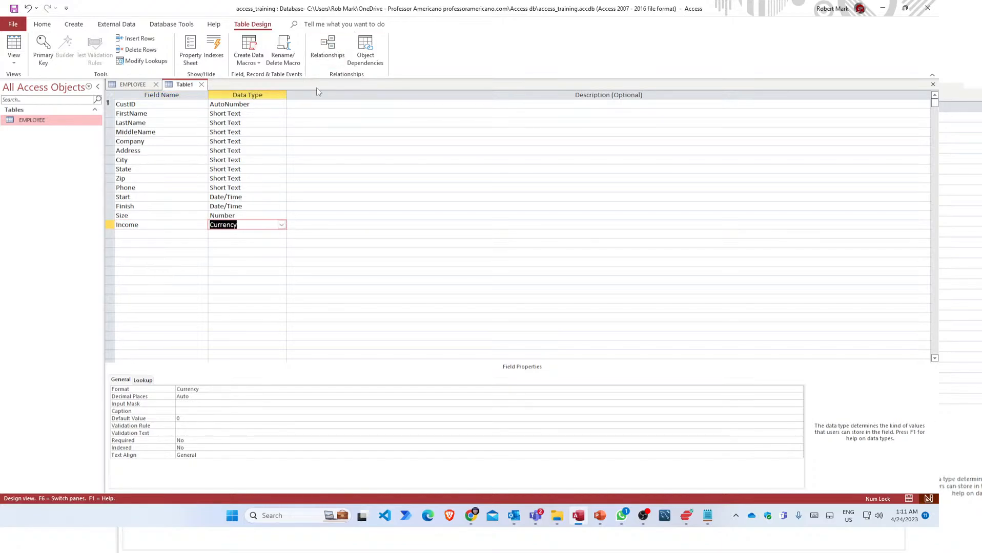
{"action": "left_click", "coordinate": [154, 234]}
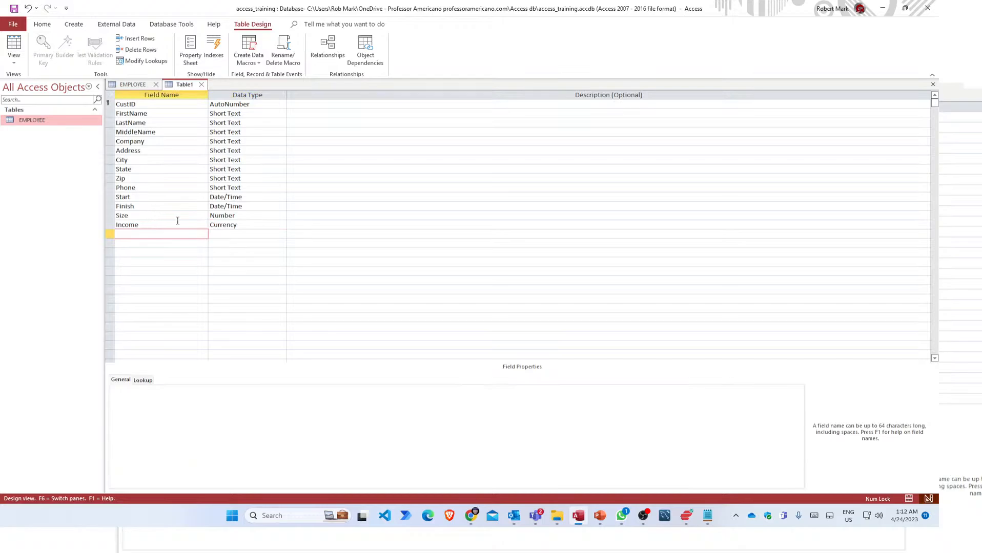
Select the City field and enter Nashville as its Default Value property.
{"action": "left_click", "coordinate": [161, 109]}
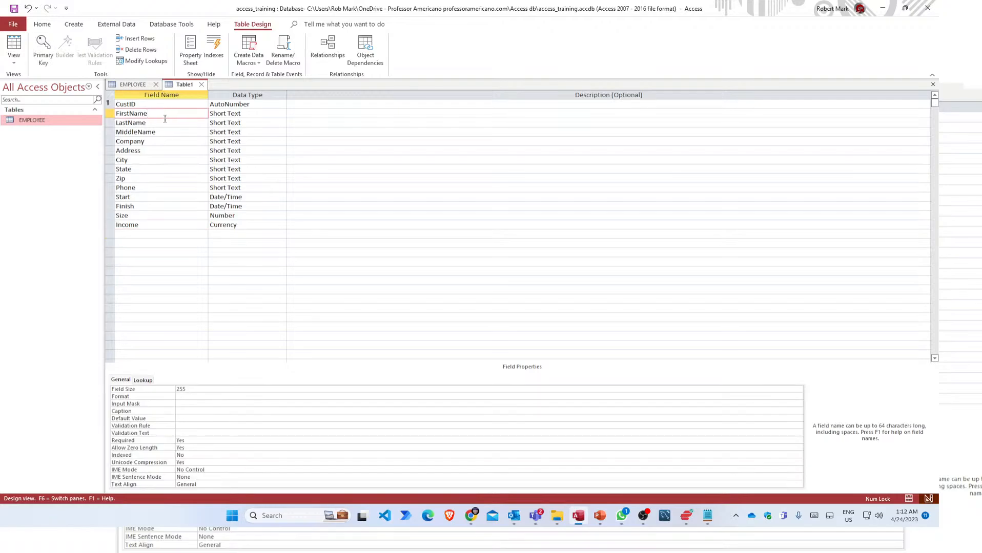
{"action": "left_click", "coordinate": [162, 125]}
{"action": "left_click", "coordinate": [158, 142]}
{"action": "left_click", "coordinate": [256, 142]}
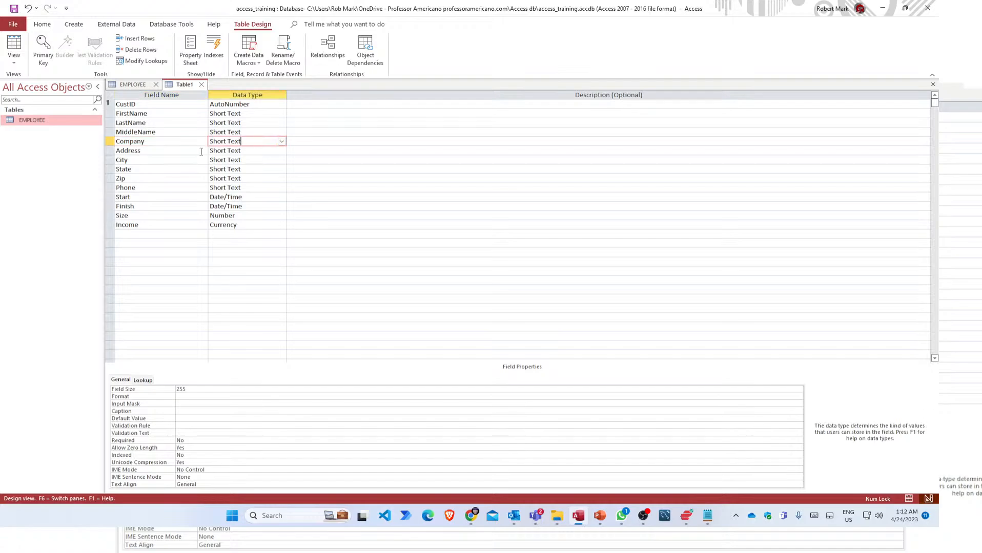
{"action": "left_click", "coordinate": [149, 161]}
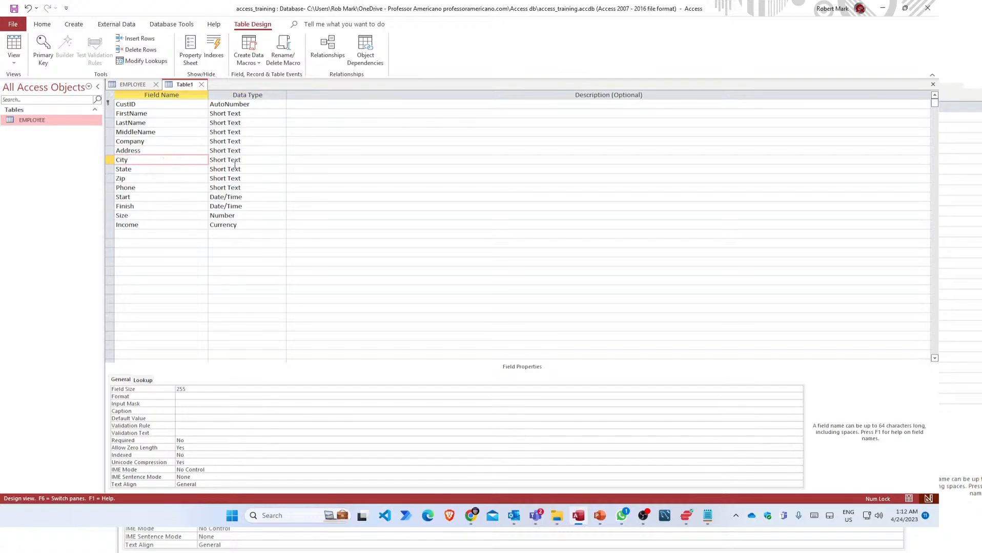
{"action": "left_click", "coordinate": [263, 160]}
{"action": "left_click", "coordinate": [157, 161]}
{"action": "left_click", "coordinate": [187, 411]}
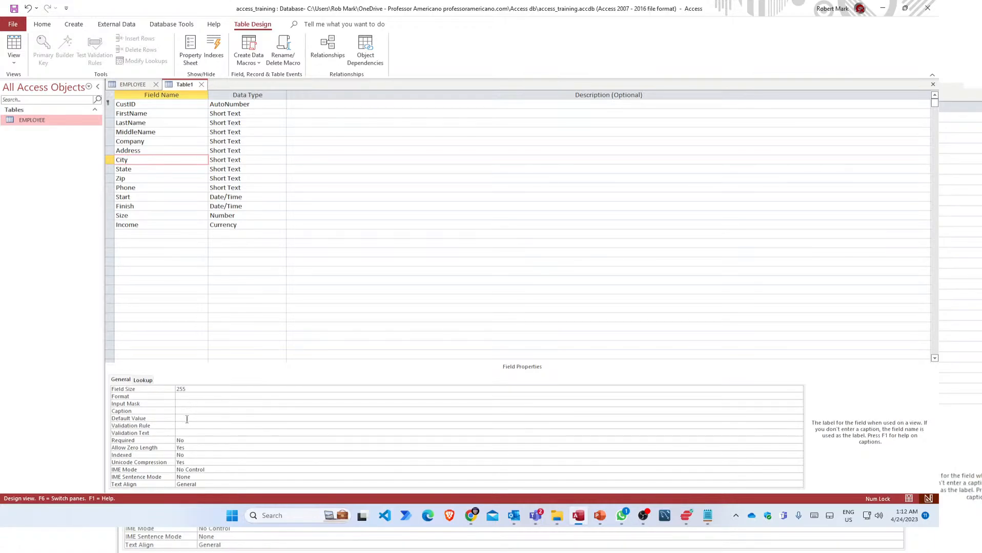
{"action": "left_click", "coordinate": [187, 419]}
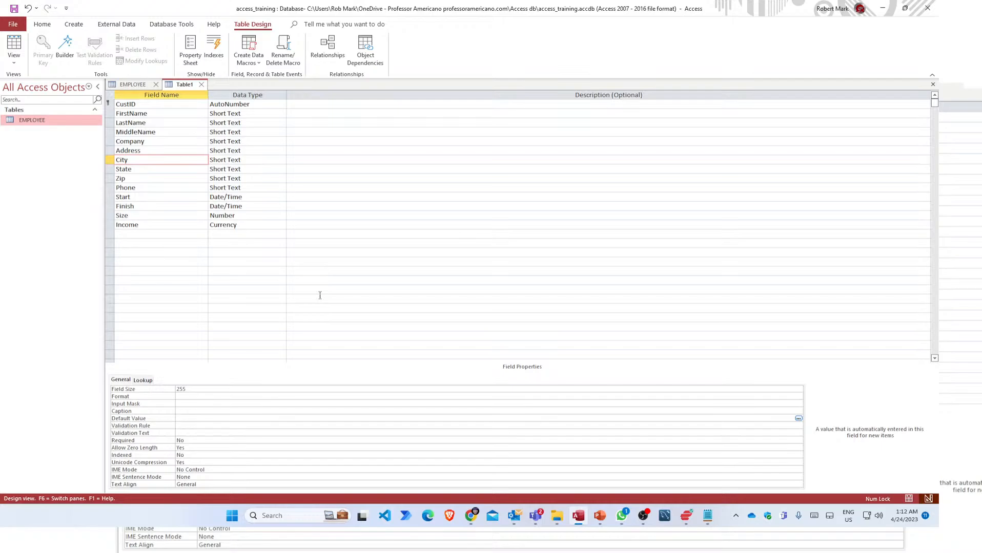
{"action": "type", "text": "ashville"}
{"action": "key", "text": "Return"}
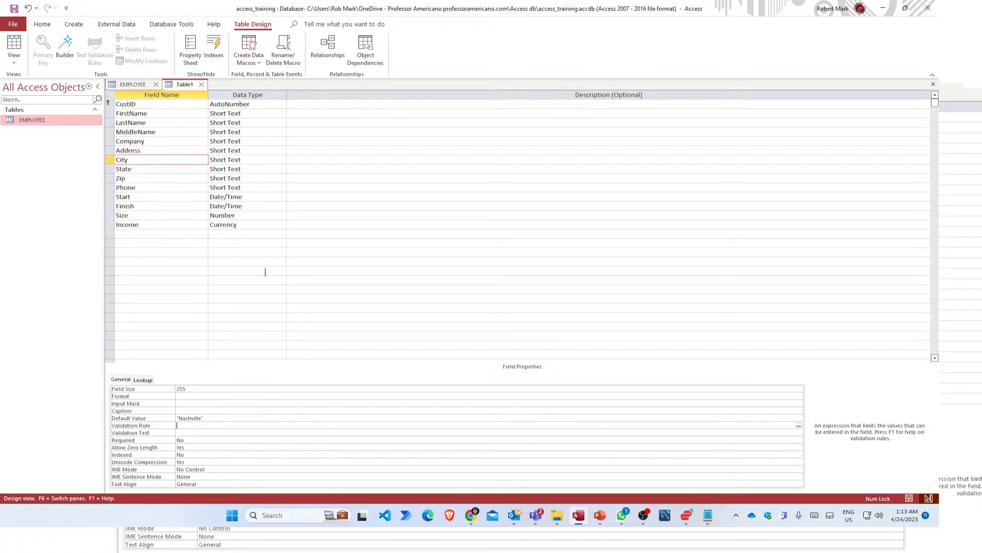
Give the State field a default value of TN.
{"action": "left_click", "coordinate": [150, 169]}
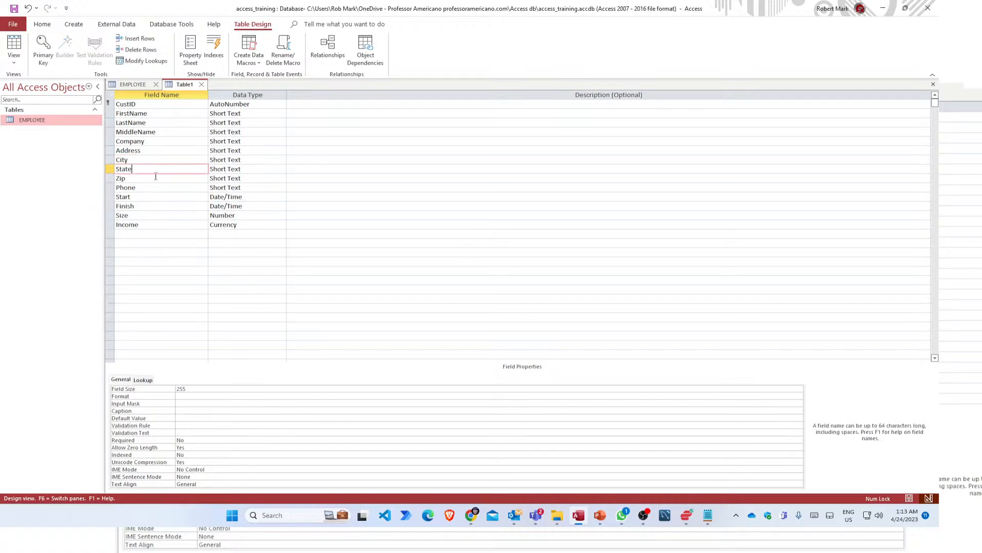
{"action": "left_click", "coordinate": [182, 418]}
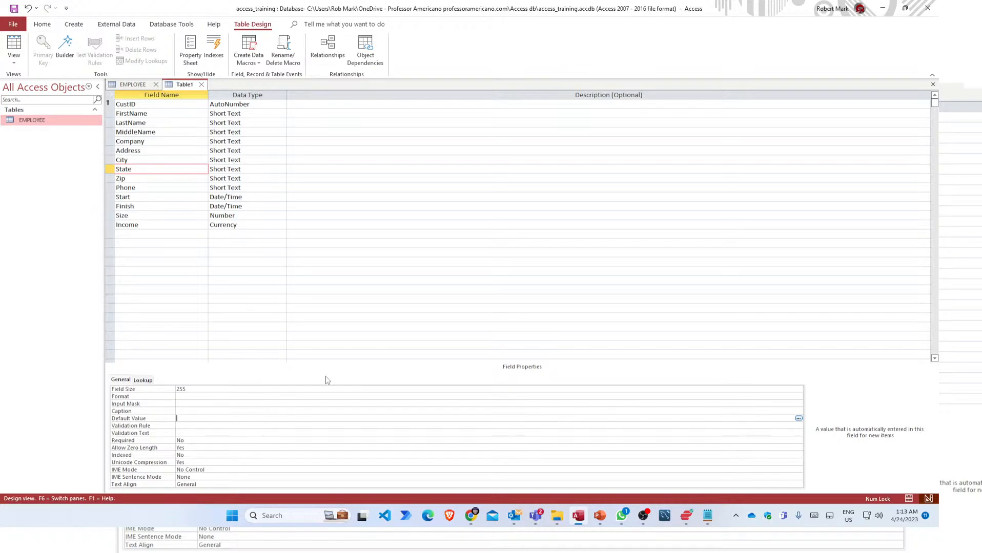
{"action": "type", "text": "TN"}
{"action": "left_click", "coordinate": [181, 404]}
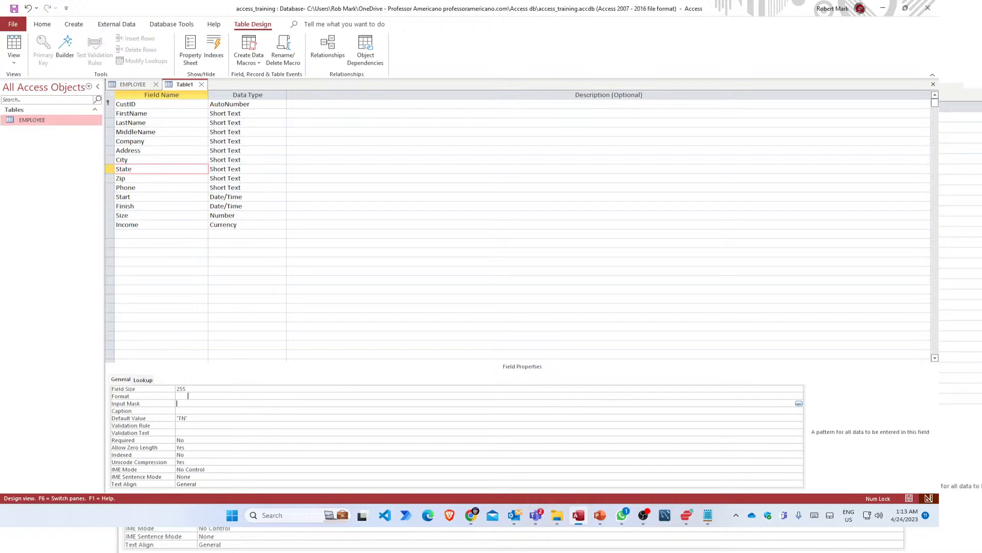
Change the State field size from 255 to 2.
{"action": "left_click_drag", "start_coordinate": [190, 389], "coordinate": [168, 385]}
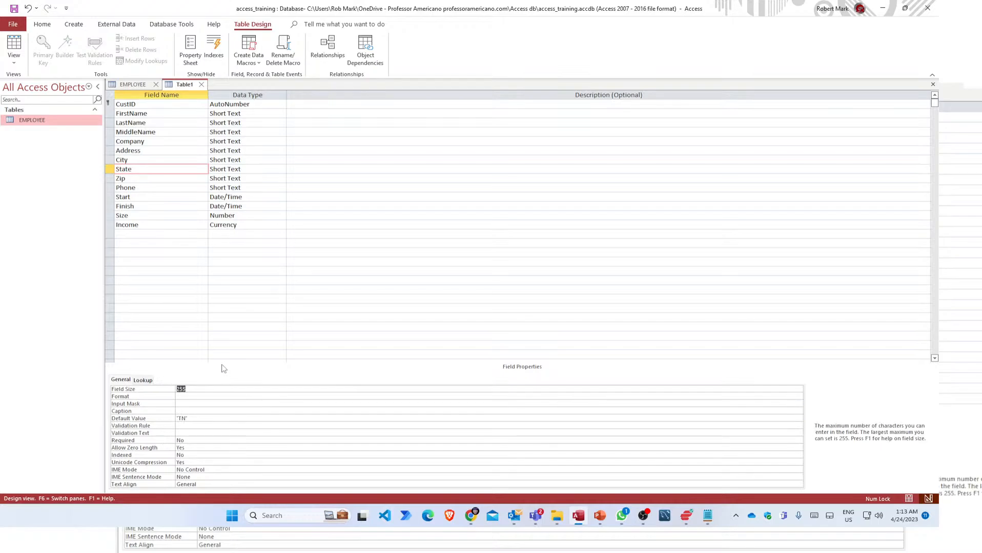
{"action": "type", "text": "2"}
{"action": "left_click", "coordinate": [209, 395]}
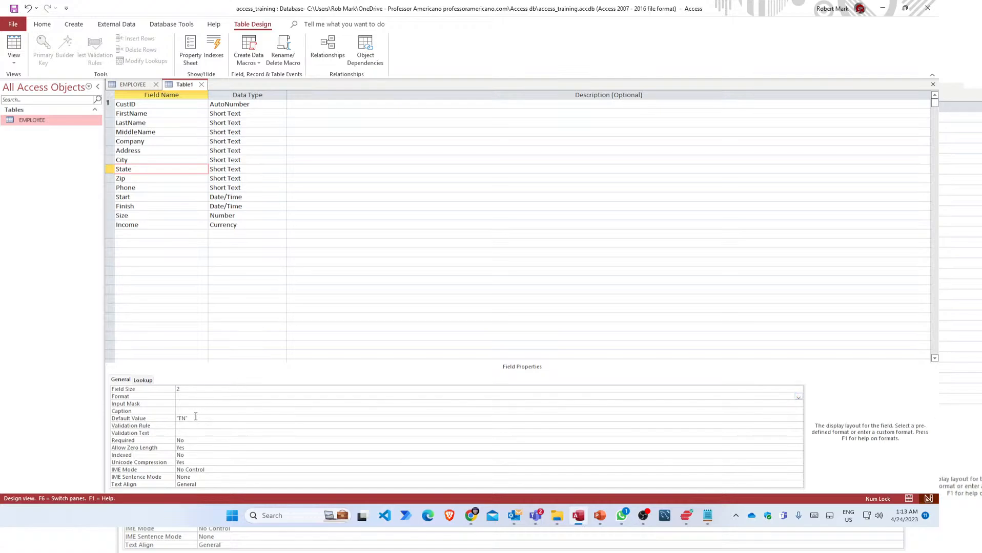
{"action": "left_click", "coordinate": [195, 418]}
{"action": "left_click", "coordinate": [190, 389]}
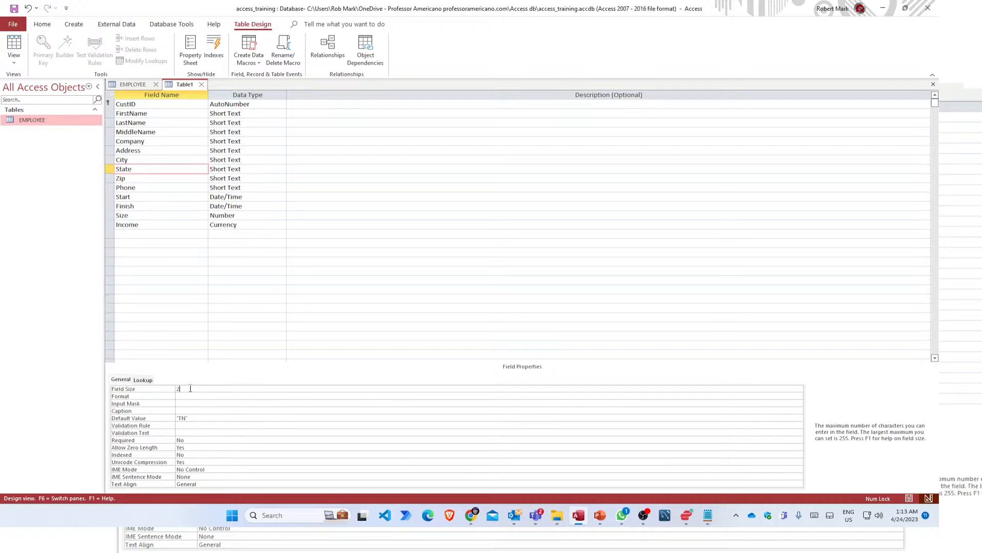
{"action": "double_click", "coordinate": [172, 388]}
{"action": "left_click", "coordinate": [190, 390]}
{"action": "left_click", "coordinate": [186, 398]}
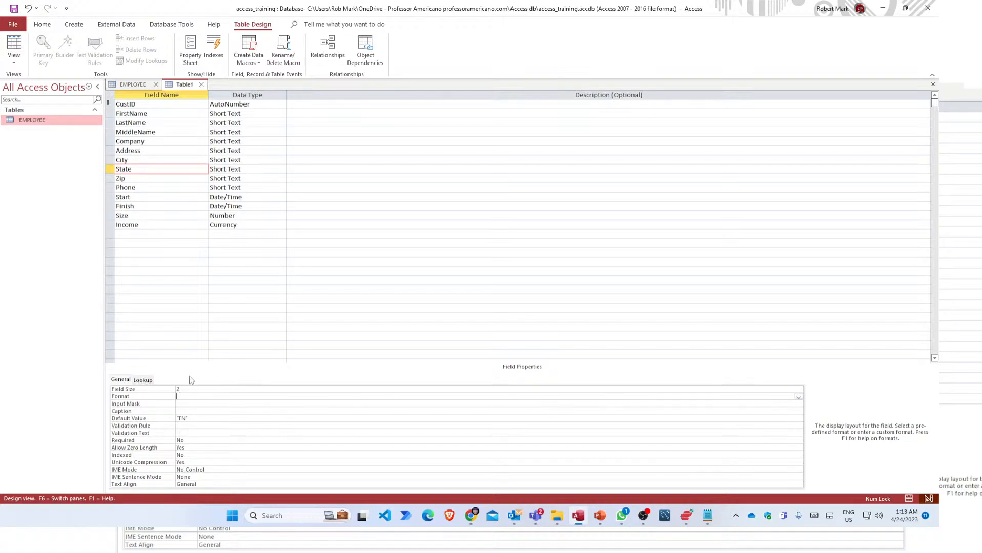
{"action": "left_click", "coordinate": [134, 159]}
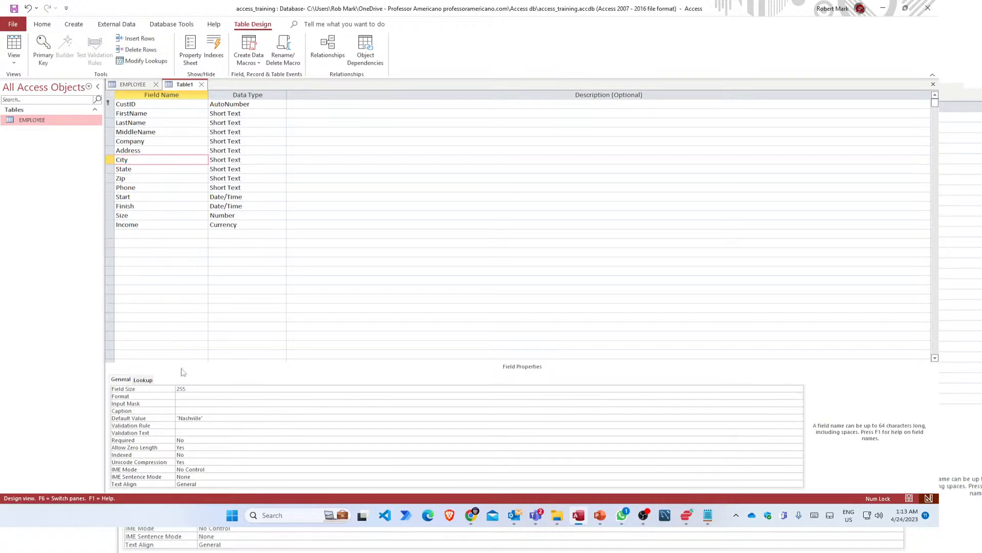
On City's Lookup tab, choose Combo Box display control and keep Table/Query as the row source type.
{"action": "left_click", "coordinate": [142, 380]}
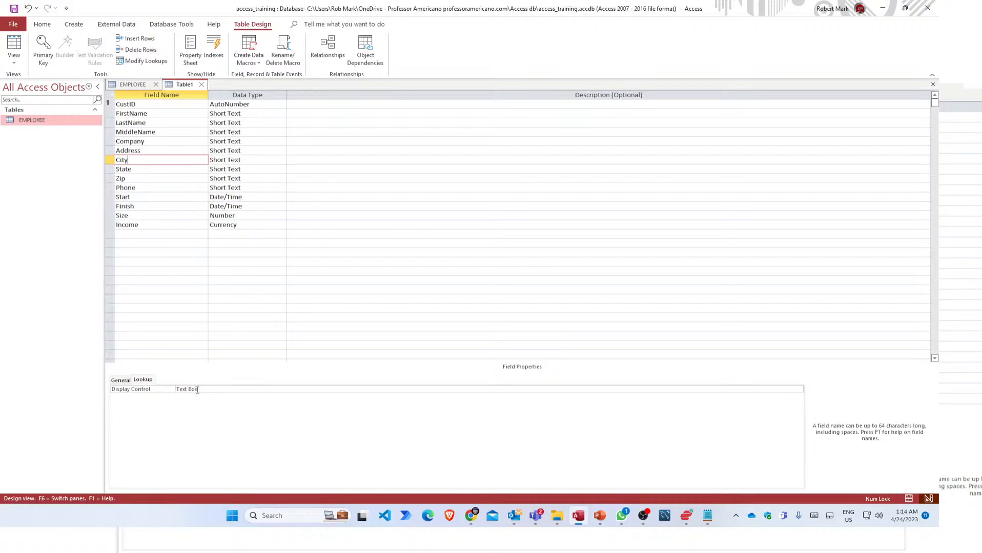
{"action": "left_click", "coordinate": [153, 390]}
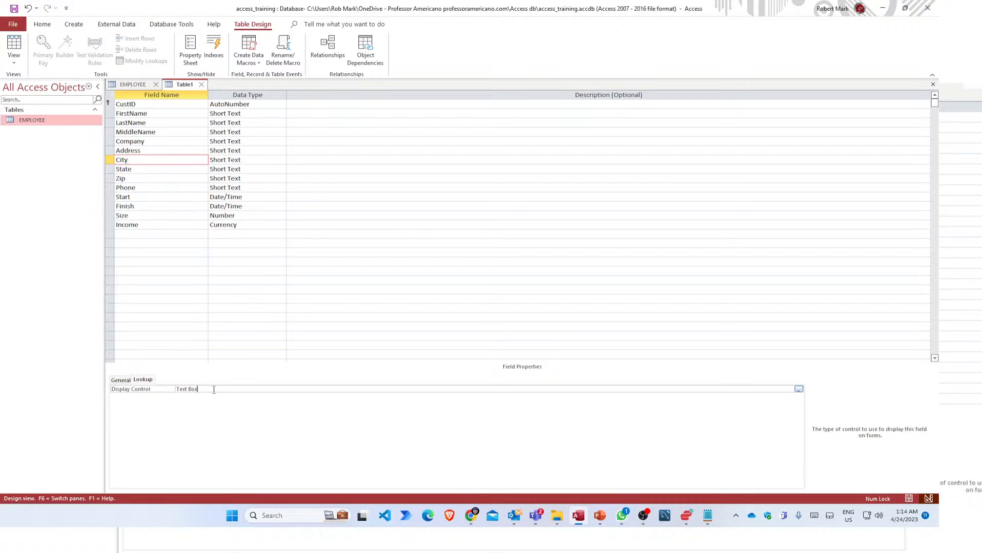
{"action": "left_click", "coordinate": [799, 391]}
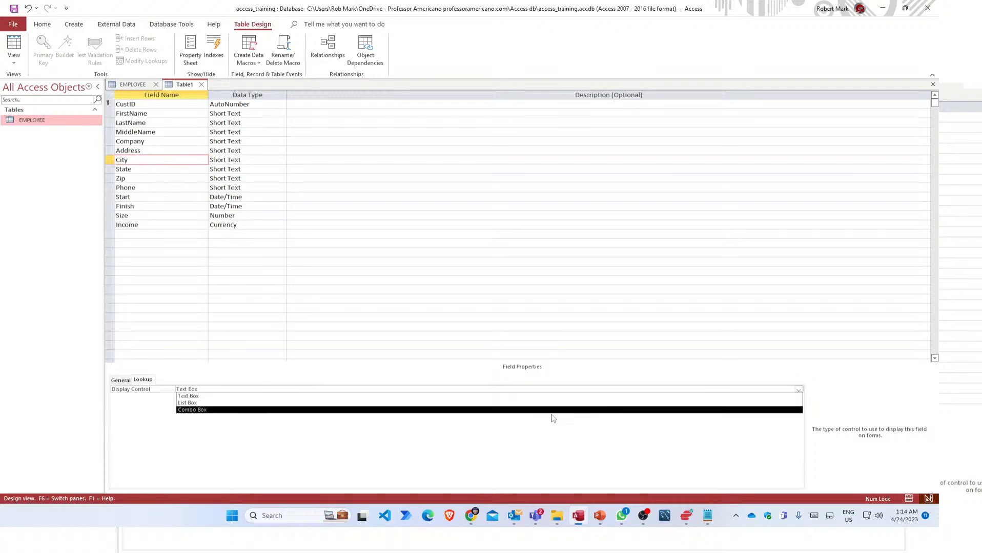
{"action": "left_click", "coordinate": [199, 413]}
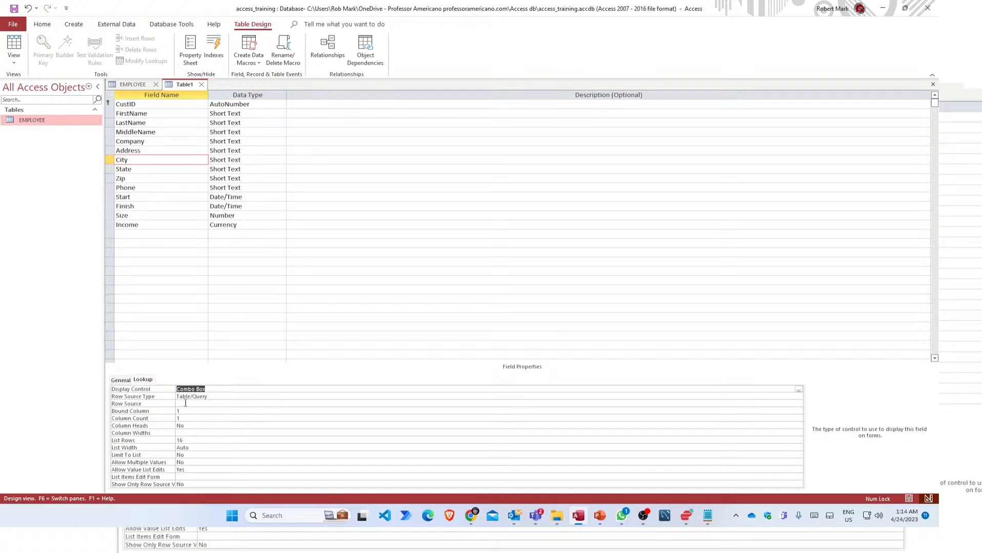
{"action": "left_click", "coordinate": [186, 404]}
{"action": "left_click", "coordinate": [707, 395]}
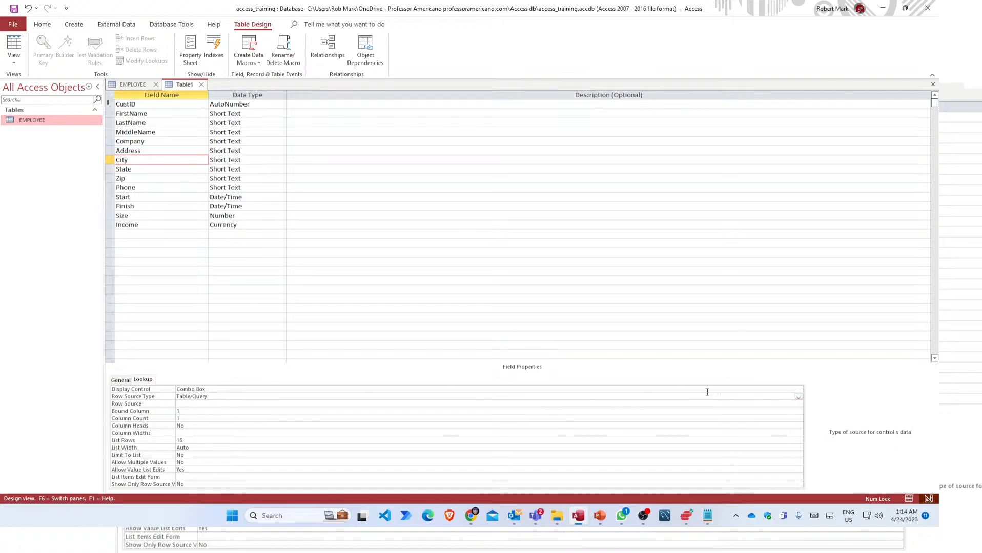
{"action": "left_click", "coordinate": [798, 397]}
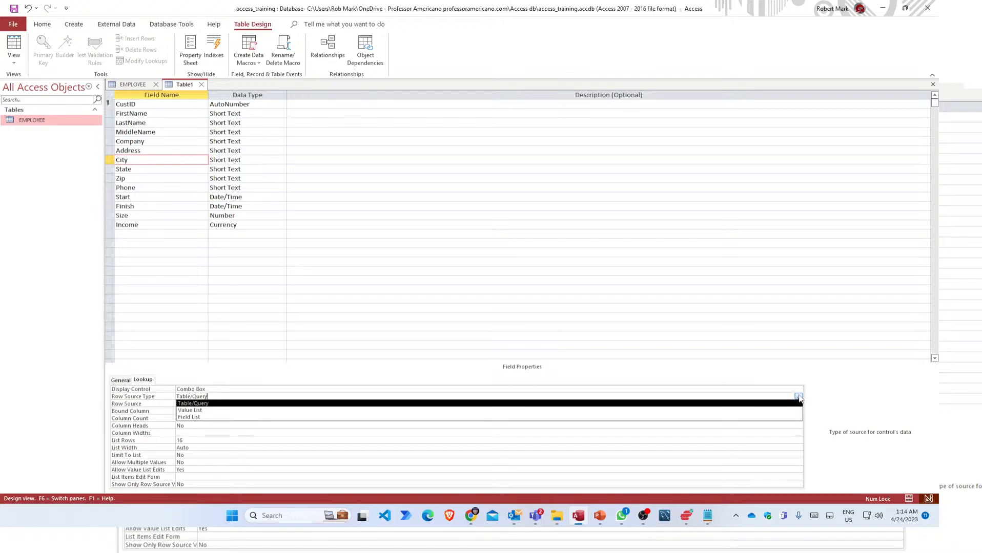
{"action": "left_click", "coordinate": [799, 398]}
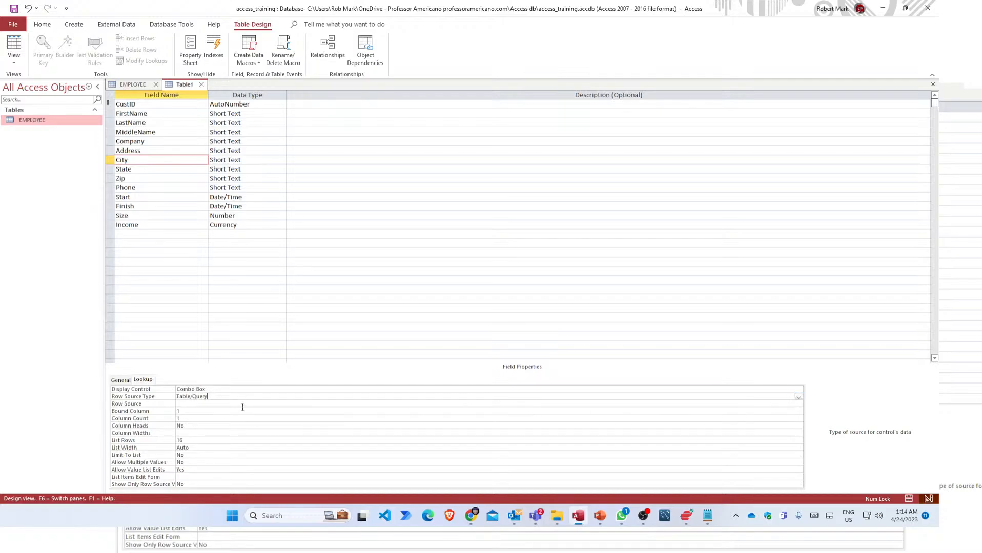
{"action": "left_click", "coordinate": [185, 403]}
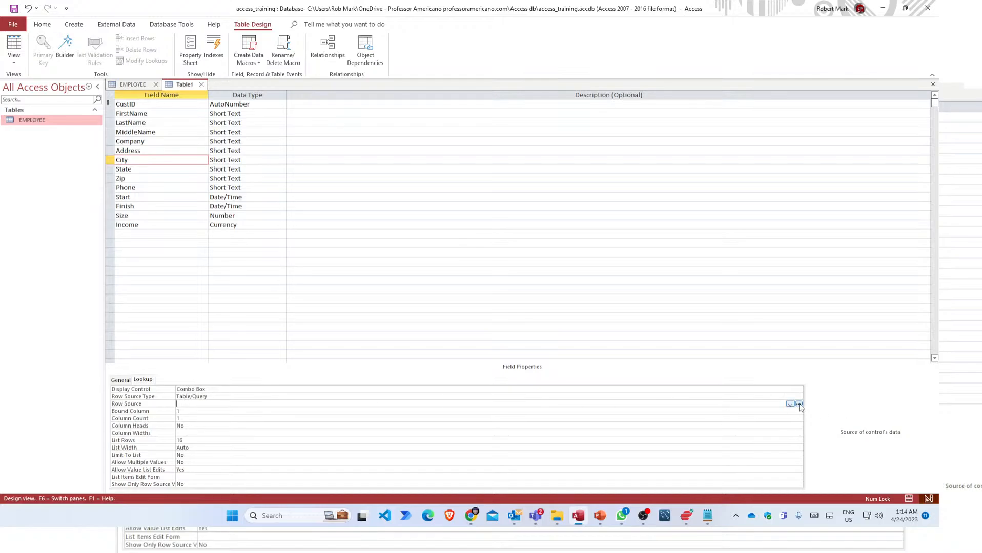
{"action": "left_click", "coordinate": [223, 392]}
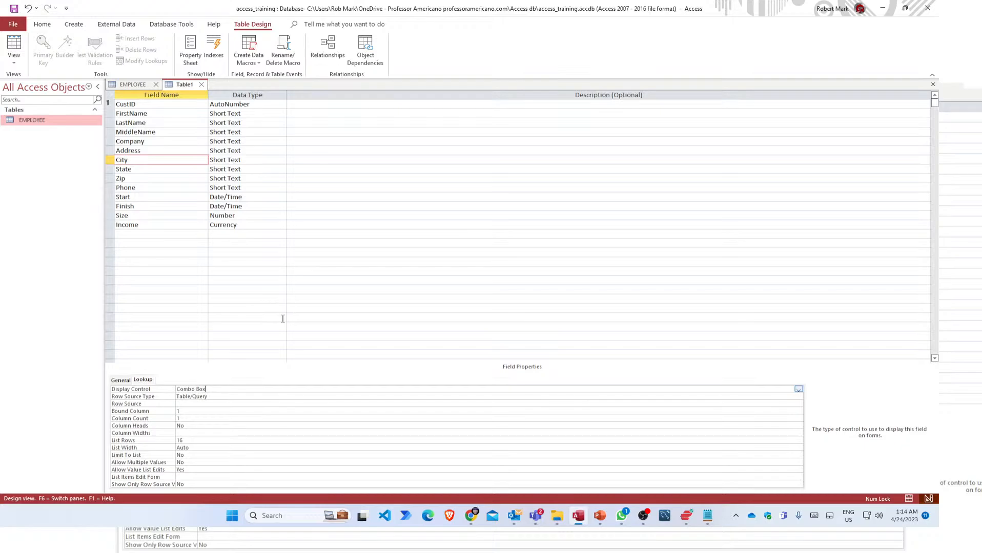
Save the table as CUSTOMERS.
{"action": "key", "text": "ctrl+s"}
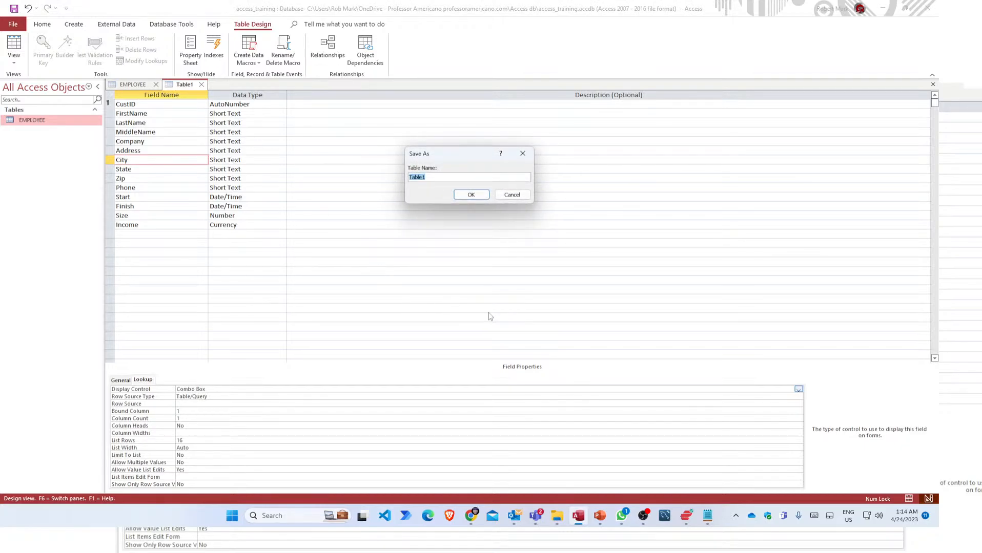
{"action": "type", "text": "CUSTOMERS"}
{"action": "left_click", "coordinate": [471, 195]}
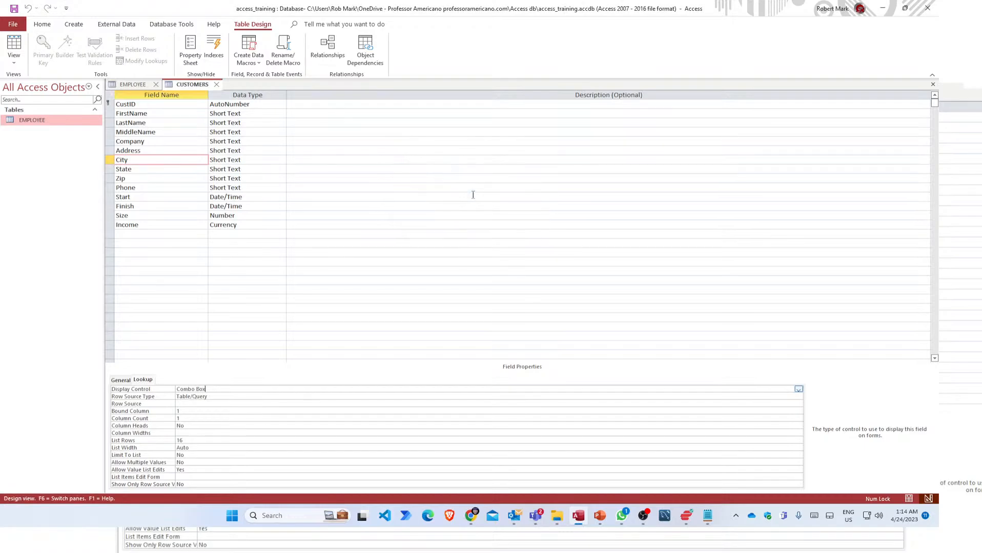
Launch the query builder from City's Row Source property.
{"action": "left_click", "coordinate": [182, 403]}
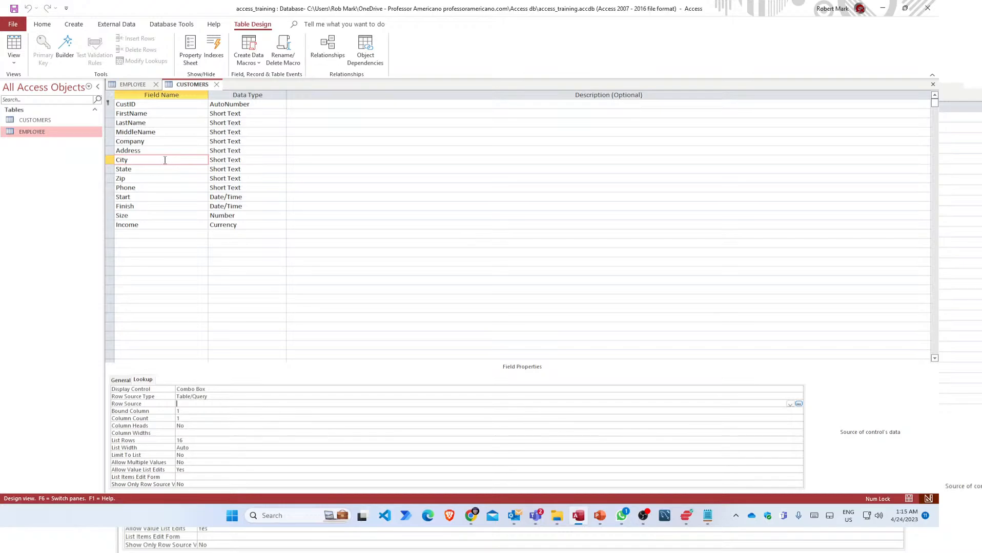
{"action": "left_click", "coordinate": [158, 160]}
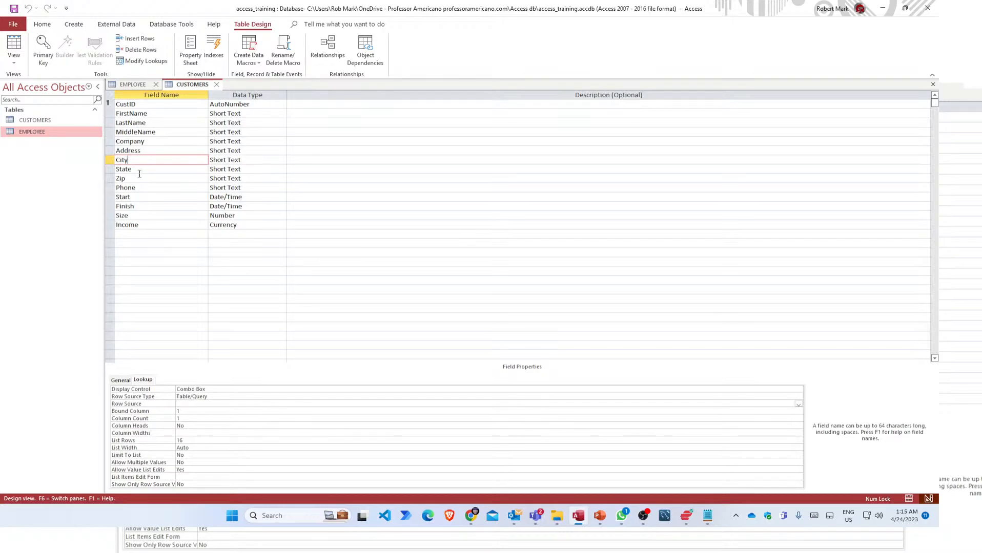
{"action": "left_click", "coordinate": [186, 405]}
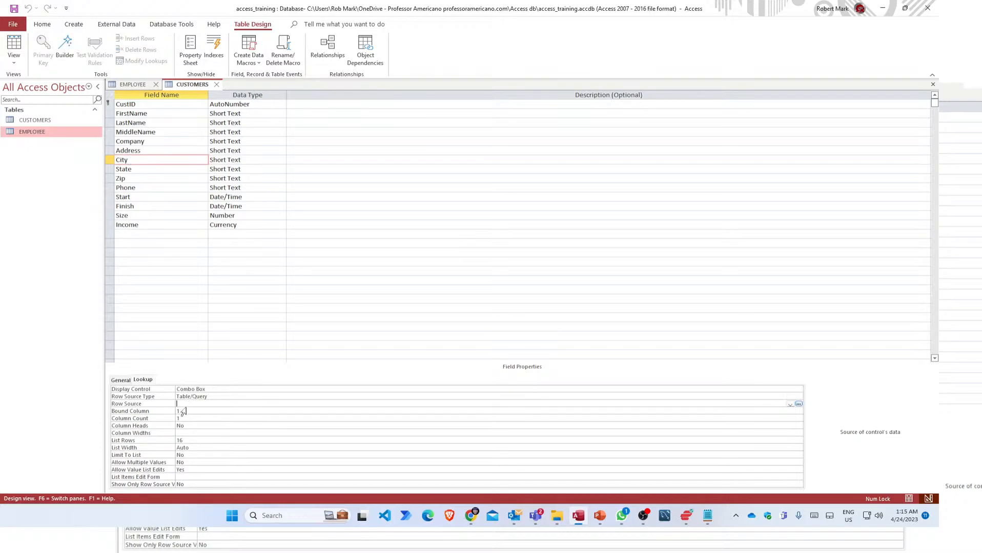
{"action": "left_click", "coordinate": [798, 404]}
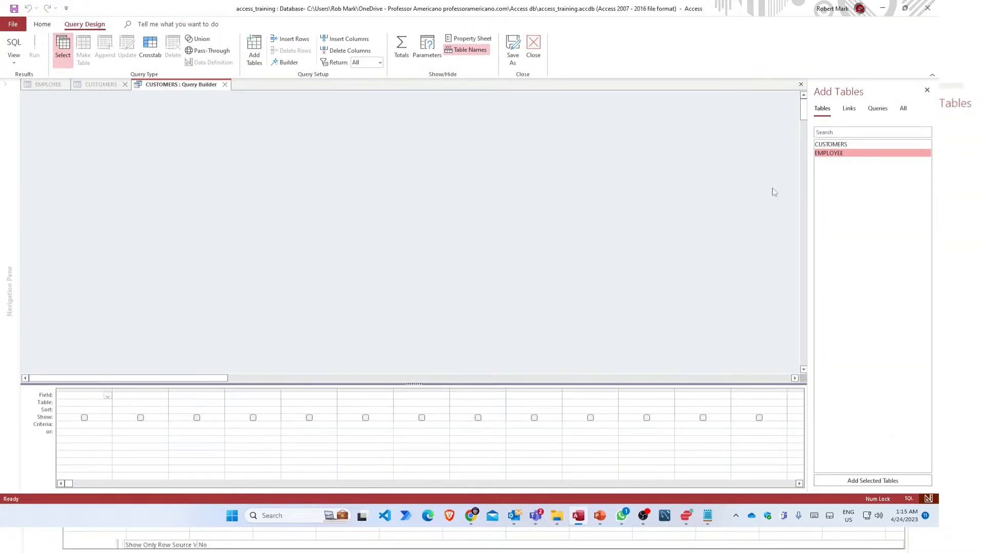
Add the CUSTOMERS table to the query and place City in the first grid column.
{"action": "left_click", "coordinate": [831, 145]}
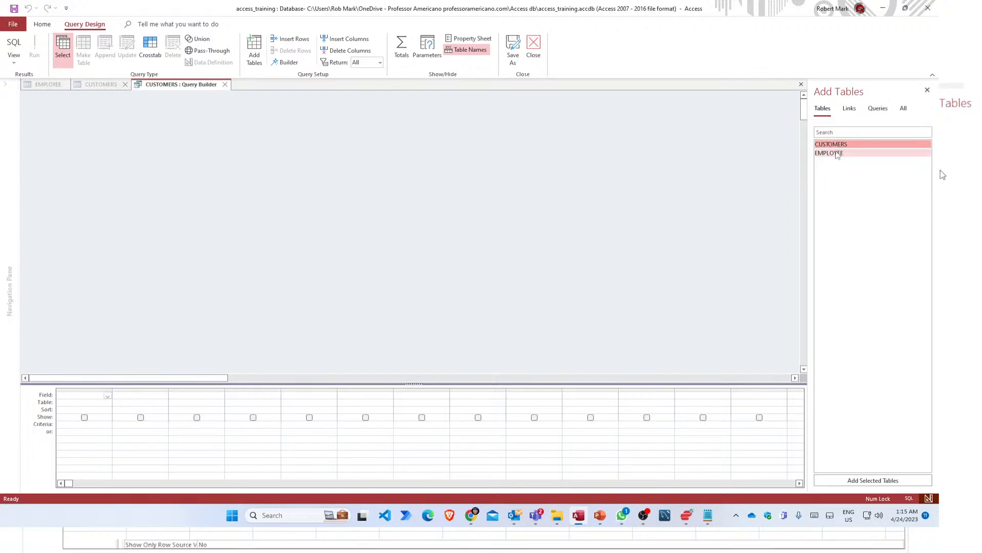
{"action": "left_click", "coordinate": [836, 152]}
{"action": "left_click", "coordinate": [838, 144]}
{"action": "left_click", "coordinate": [835, 154]}
{"action": "left_click", "coordinate": [836, 145]}
{"action": "left_click_drag", "start_coordinate": [836, 145], "coordinate": [196, 189]}
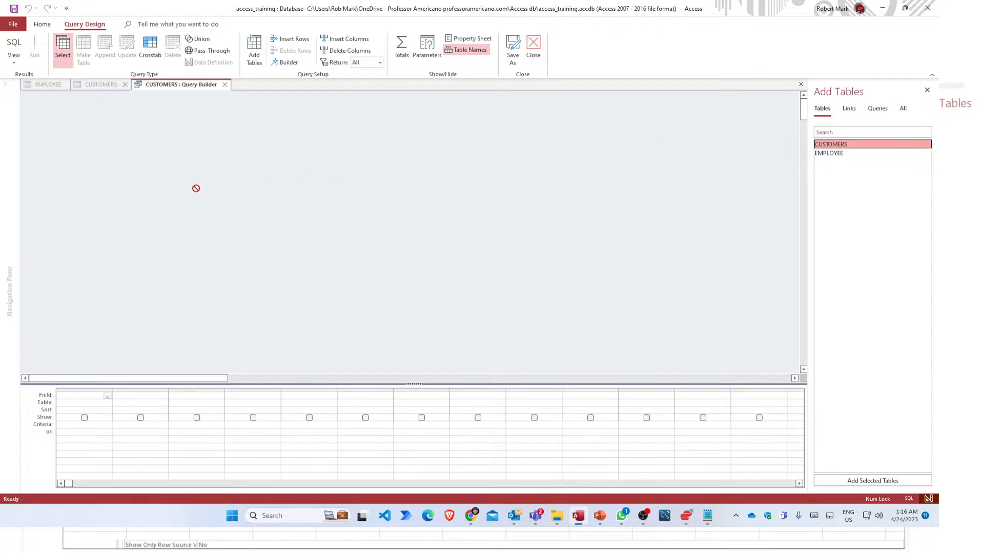
{"action": "double_click", "coordinate": [821, 146]}
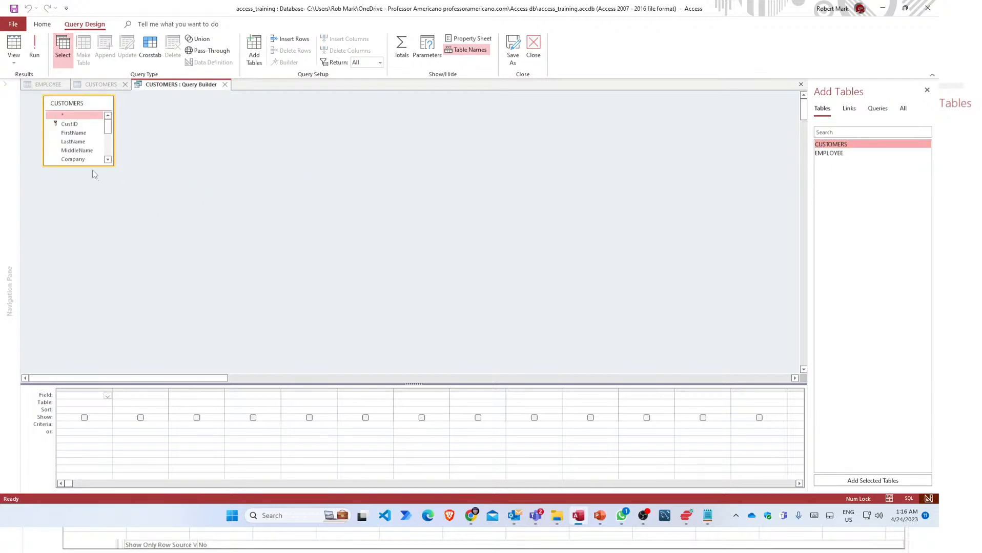
{"action": "left_click_drag", "start_coordinate": [88, 166], "coordinate": [86, 275]}
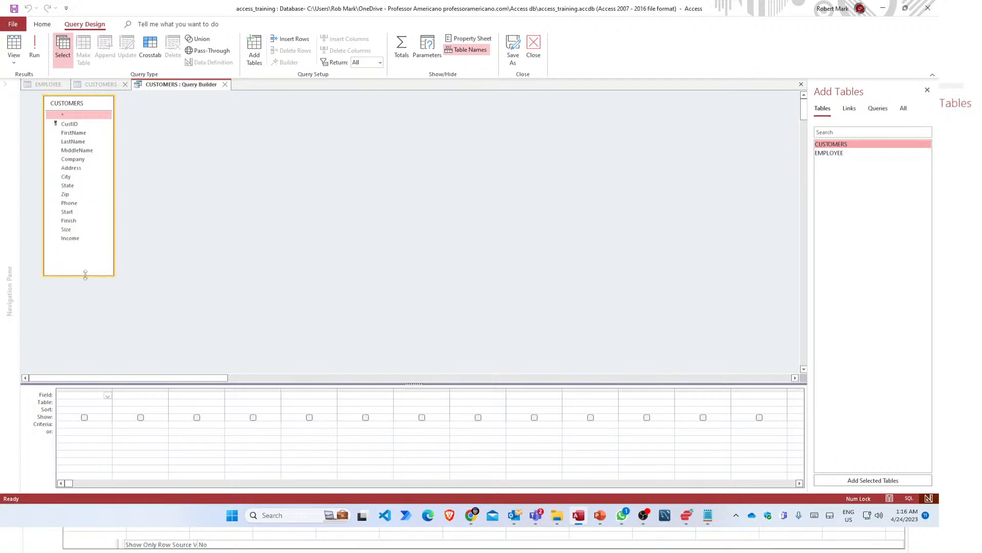
{"action": "left_click", "coordinate": [66, 177]}
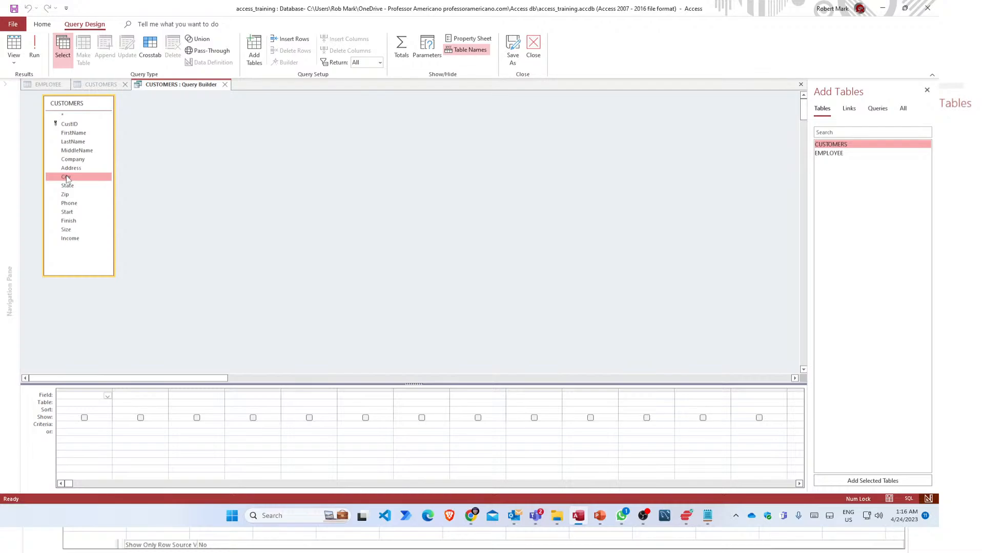
{"action": "left_click_drag", "start_coordinate": [67, 178], "coordinate": [95, 401]}
{"action": "left_click_drag", "start_coordinate": [96, 401], "coordinate": [95, 401]}
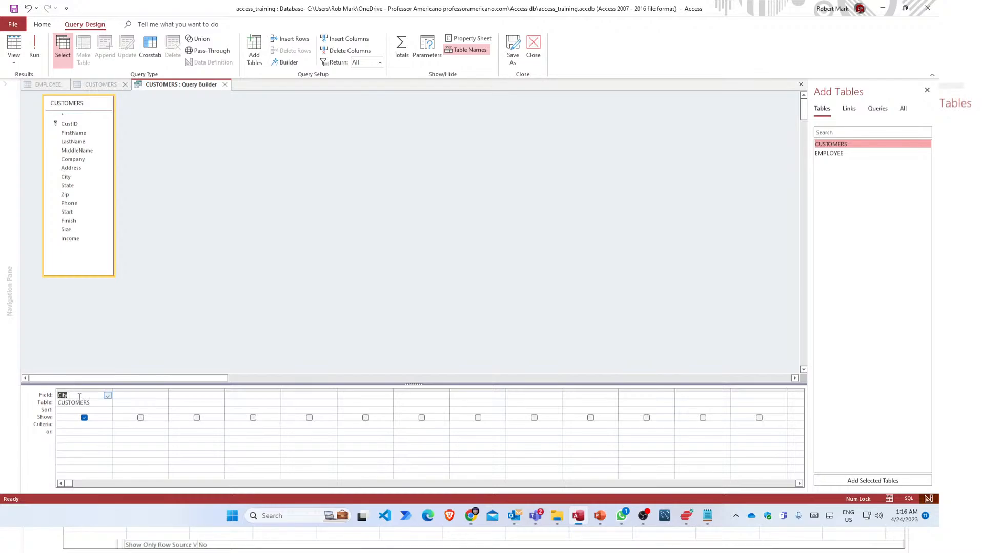
Turn on Totals to group City values and sort them Ascending.
{"action": "right_click", "coordinate": [79, 398]}
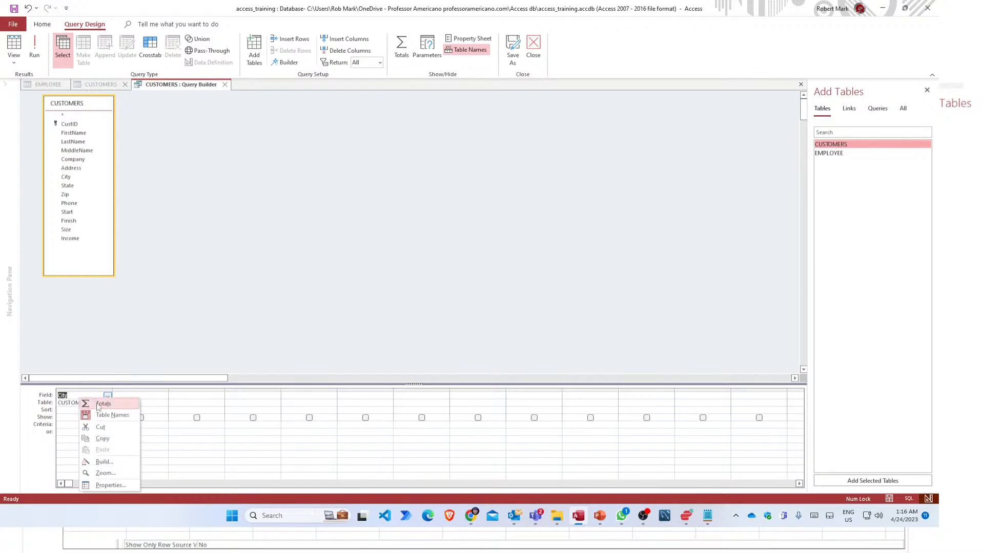
{"action": "left_click", "coordinate": [98, 403]}
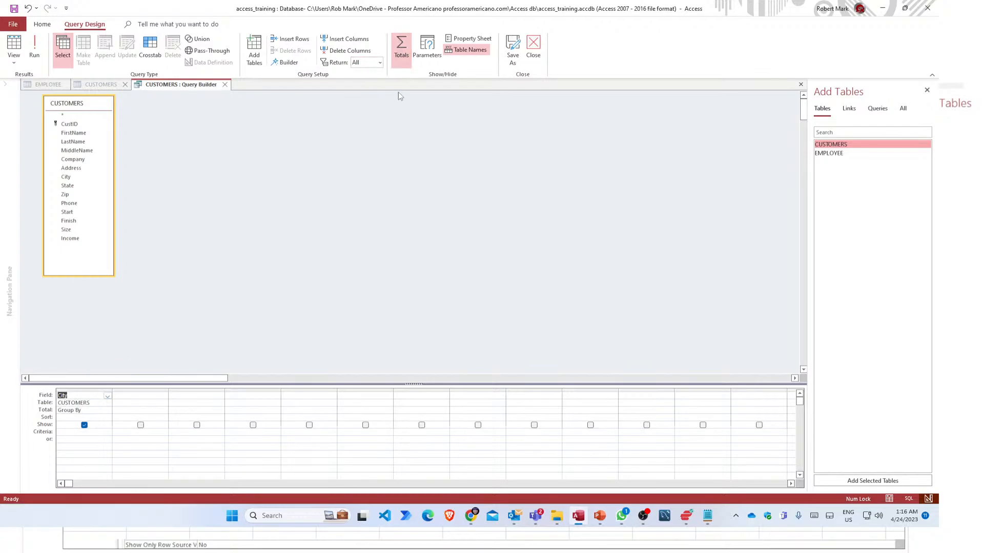
{"action": "right_click", "coordinate": [78, 403]}
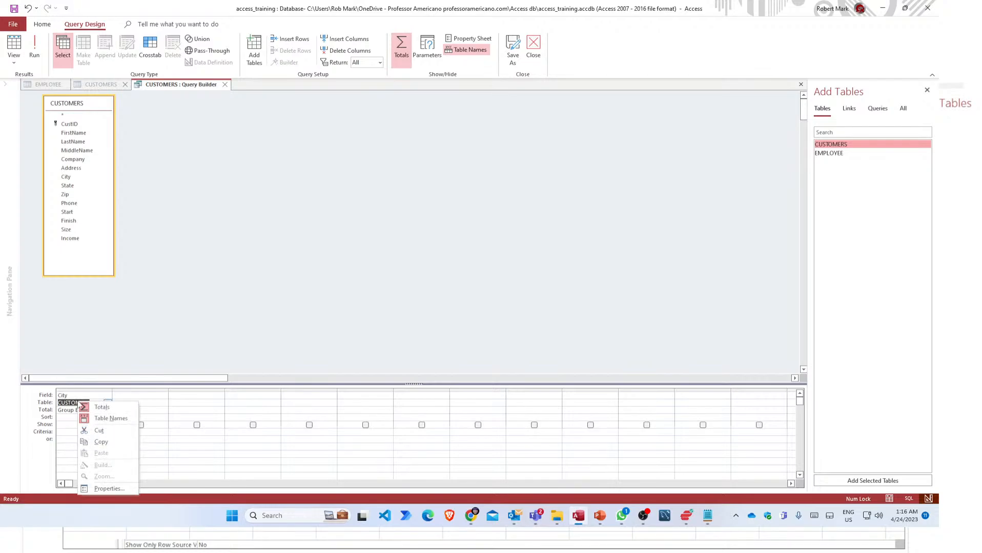
{"action": "left_click", "coordinate": [102, 408]}
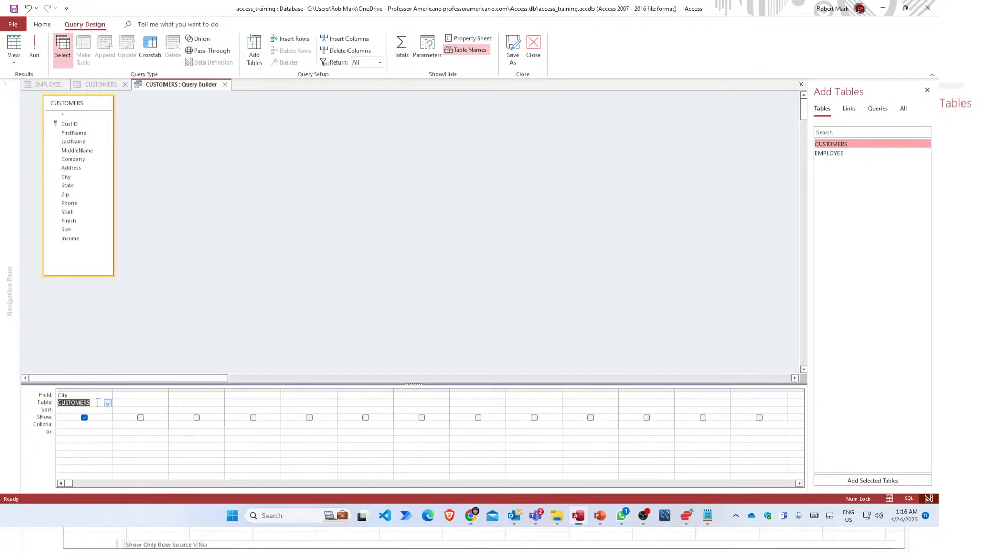
{"action": "right_click", "coordinate": [90, 400]}
{"action": "left_click", "coordinate": [102, 405]}
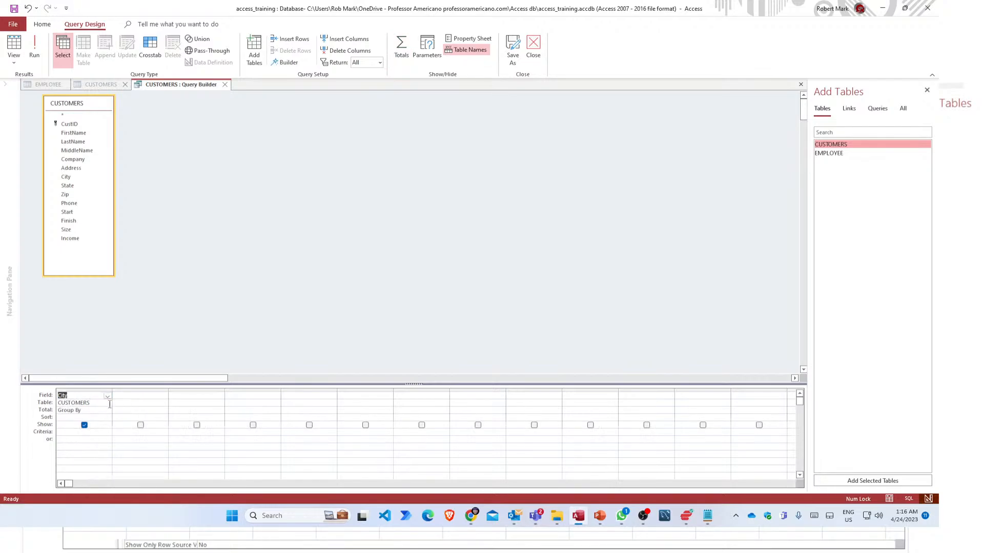
{"action": "left_click", "coordinate": [95, 417]}
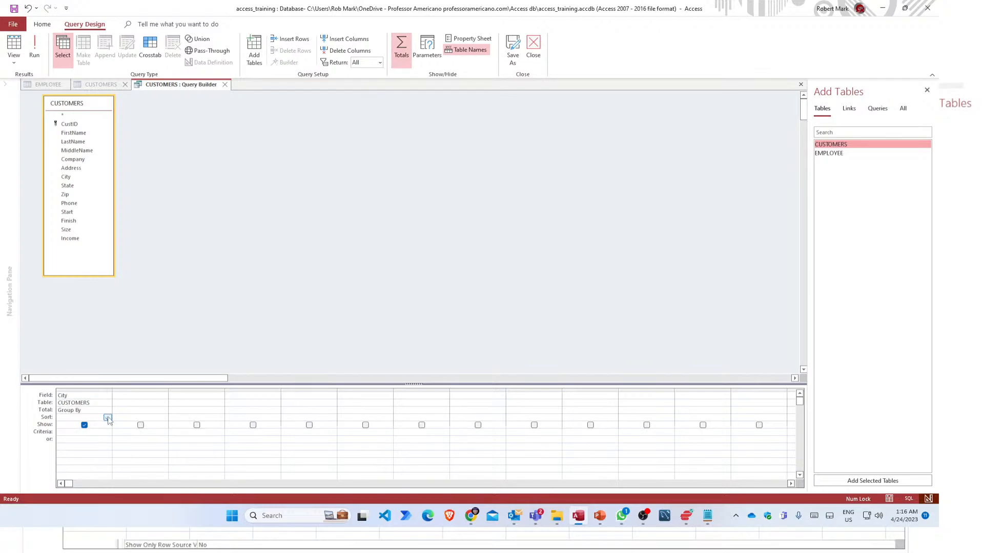
{"action": "left_click", "coordinate": [107, 418]}
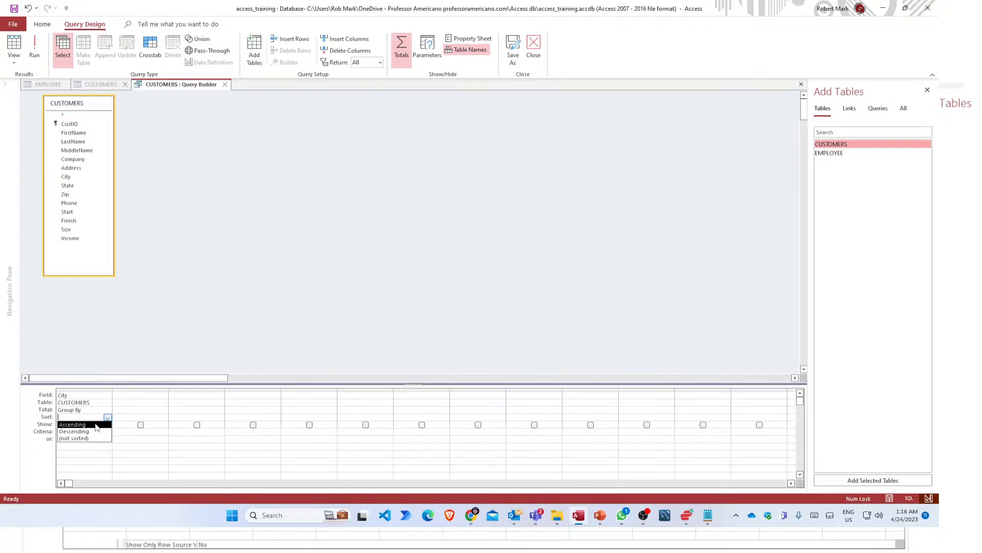
{"action": "left_click", "coordinate": [96, 426]}
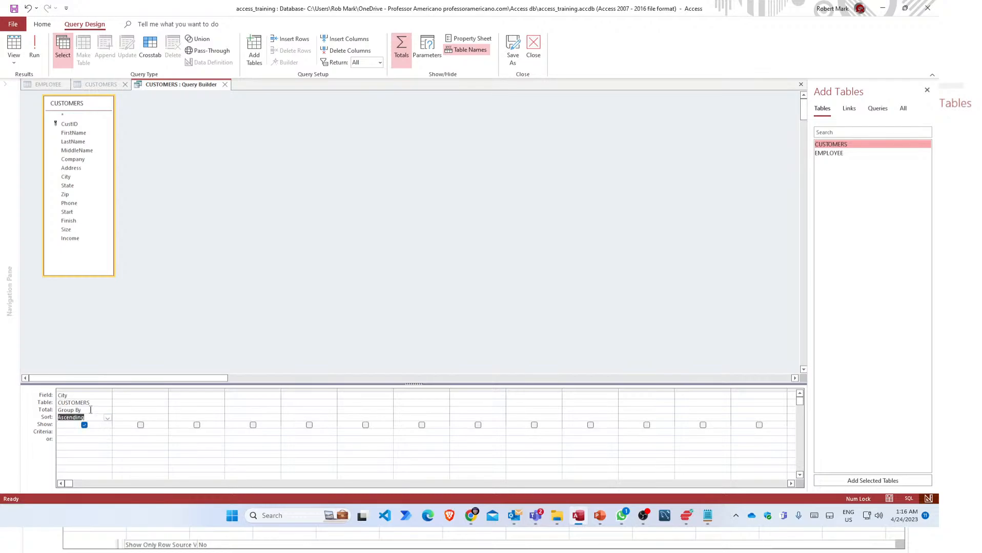
{"action": "left_click", "coordinate": [90, 409]}
{"action": "left_click", "coordinate": [96, 403]}
Close the query builder, saving the query as City's row source.
{"action": "left_click", "coordinate": [226, 85]}
{"action": "left_click", "coordinate": [432, 293]}
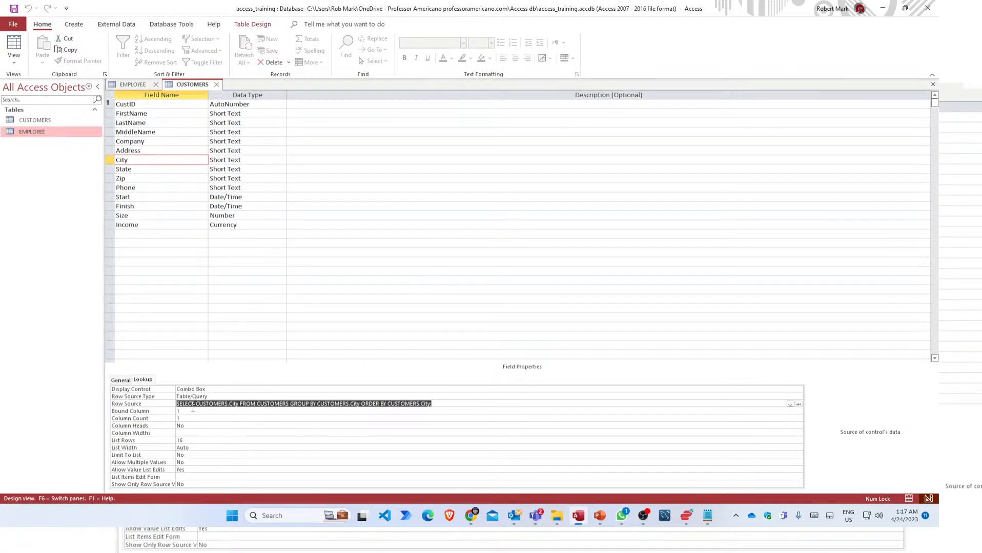
{"action": "left_click", "coordinate": [193, 411]}
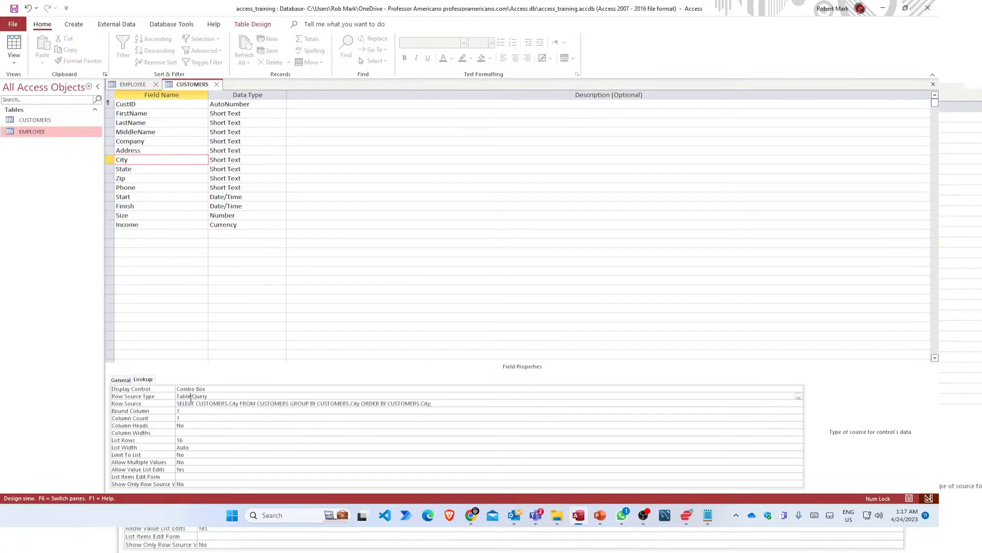
Set the State field's Lookup Display Control to List Box.
{"action": "left_click", "coordinate": [147, 170]}
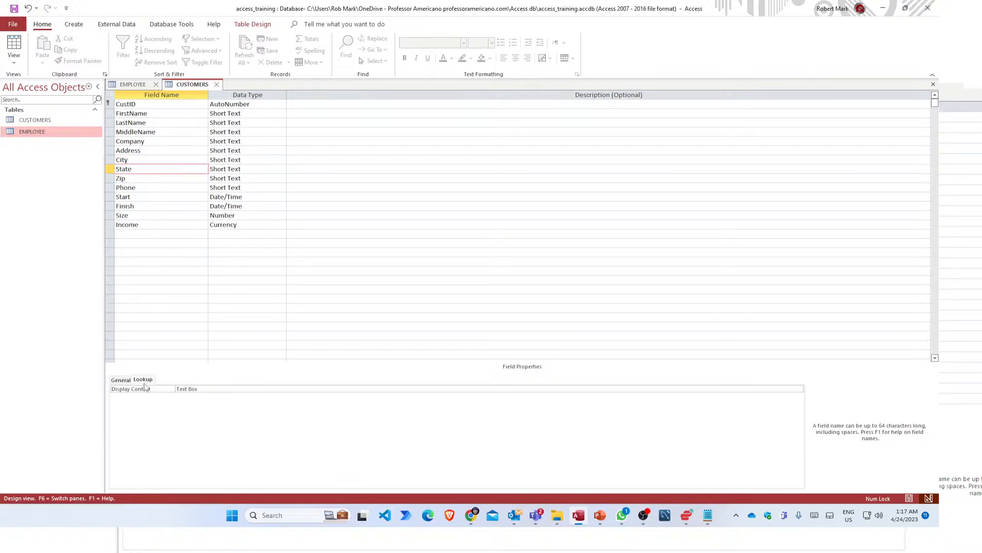
{"action": "left_click", "coordinate": [116, 380]}
{"action": "left_click", "coordinate": [187, 389]}
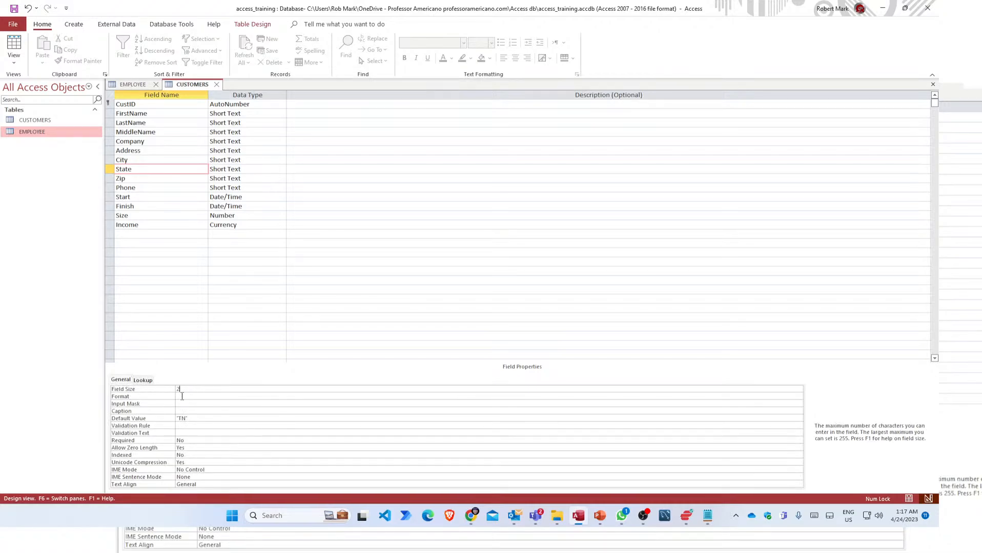
{"action": "left_click", "coordinate": [143, 381]}
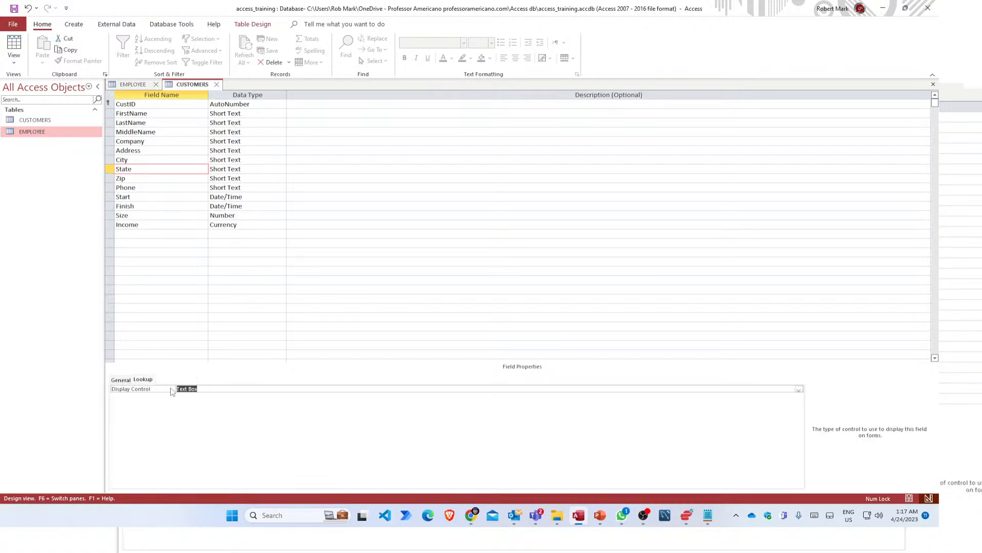
{"action": "left_click", "coordinate": [798, 390]}
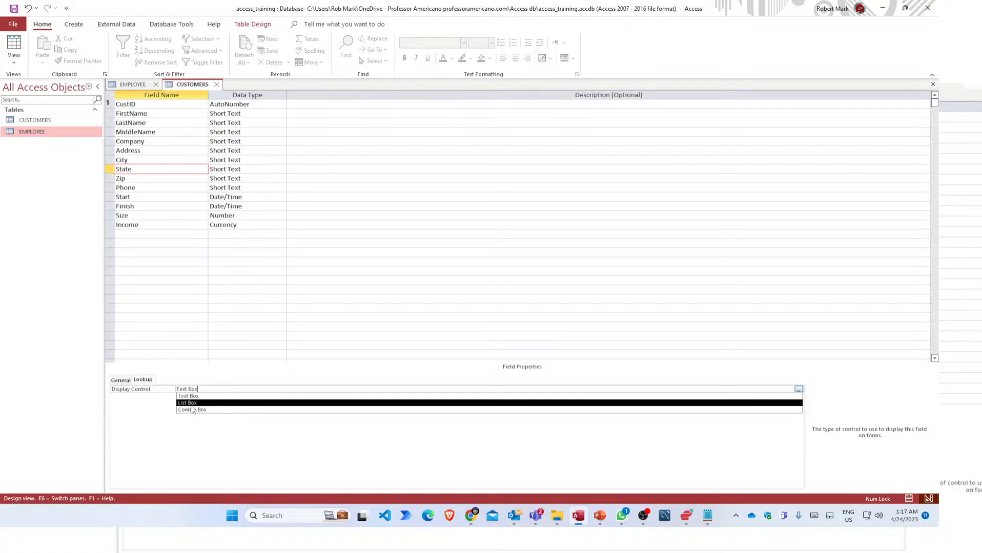
{"action": "left_click", "coordinate": [194, 404]}
{"action": "left_click", "coordinate": [213, 404]}
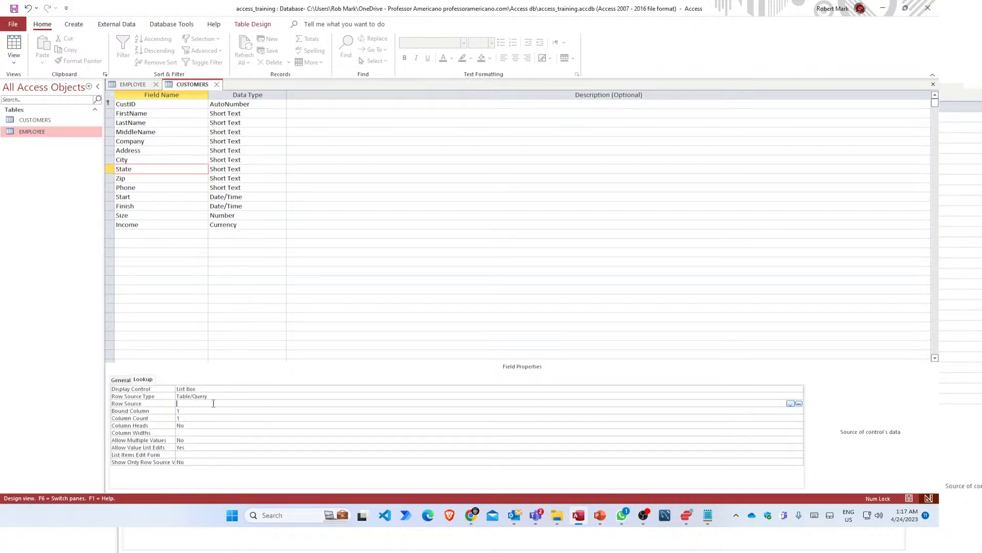
Build a row source query for State by adding CUSTOMERS and placing State in the grid.
{"action": "left_click", "coordinate": [799, 404]}
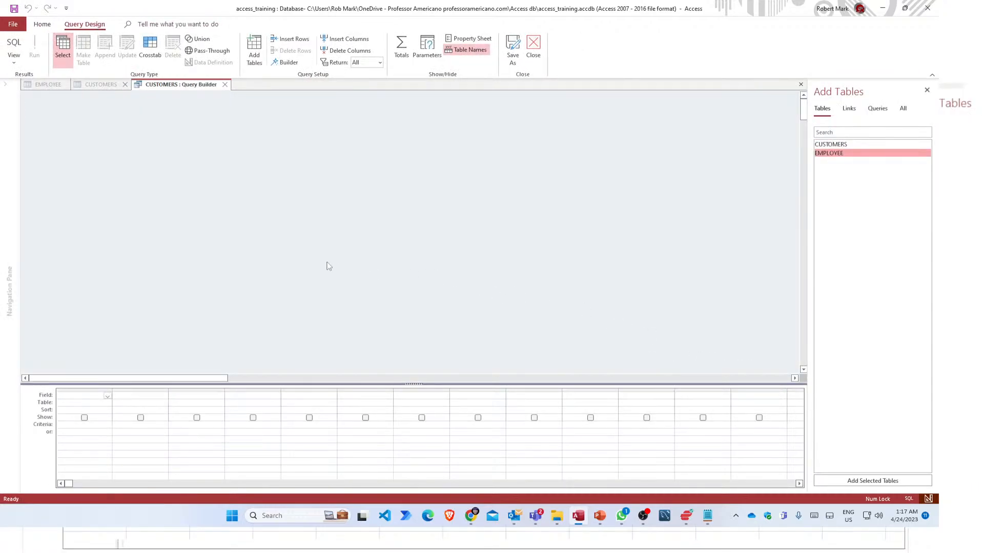
{"action": "left_click", "coordinate": [829, 146]}
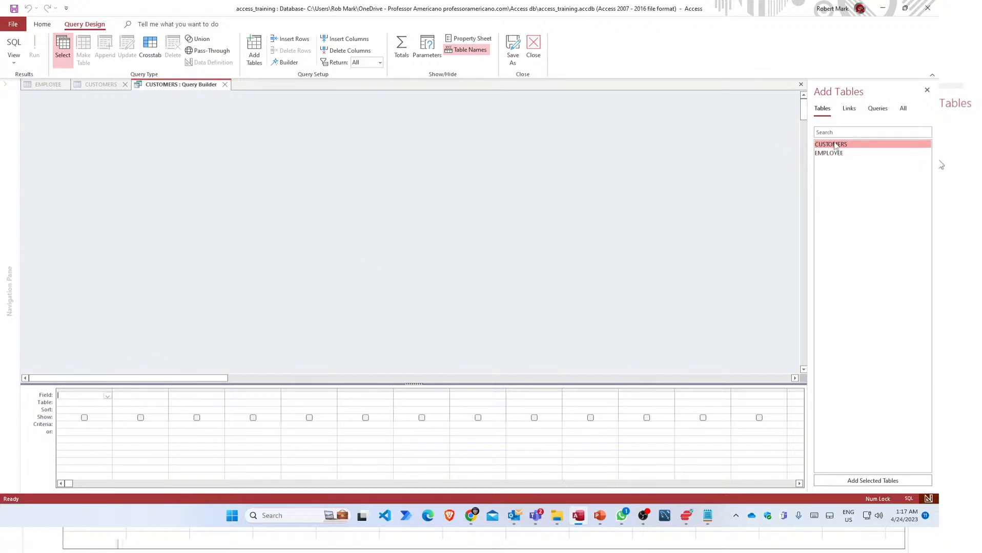
{"action": "left_click_drag", "start_coordinate": [834, 147], "coordinate": [362, 187]}
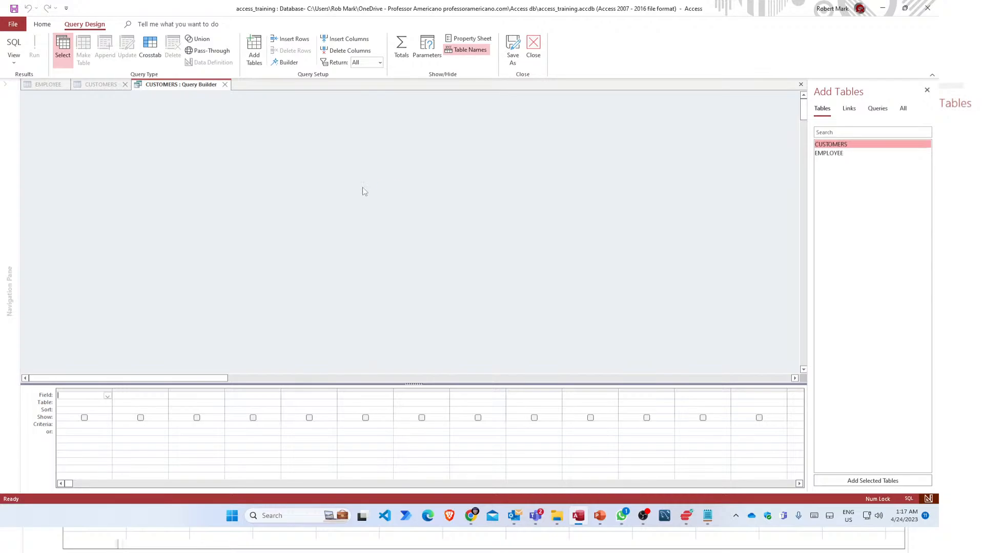
{"action": "double_click", "coordinate": [824, 147]}
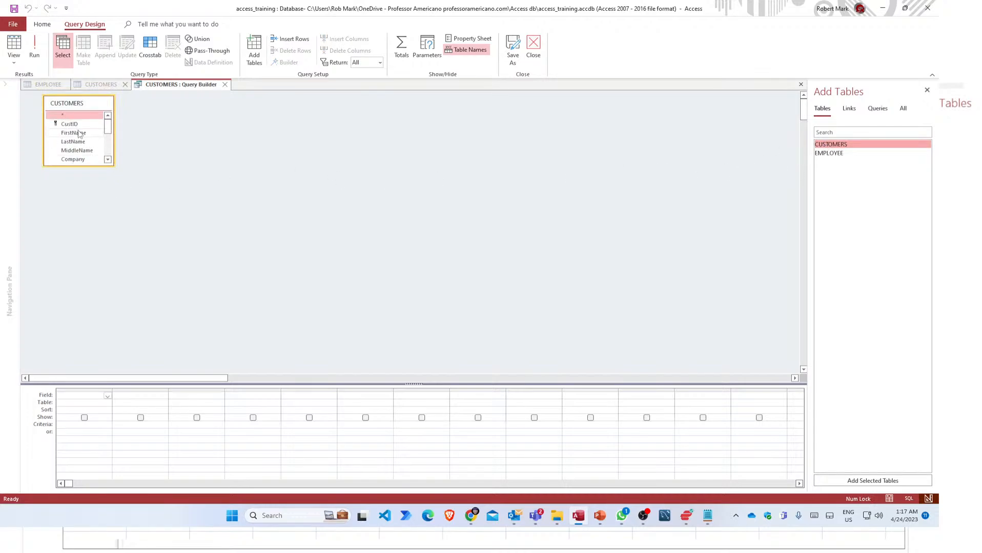
{"action": "scroll", "coordinate": [81, 138], "scroll_direction": "down", "scroll_amount": 4}
{"action": "scroll", "coordinate": [84, 144], "scroll_direction": "up", "scroll_amount": 4}
{"action": "scroll", "coordinate": [88, 148], "scroll_direction": "down", "scroll_amount": 2}
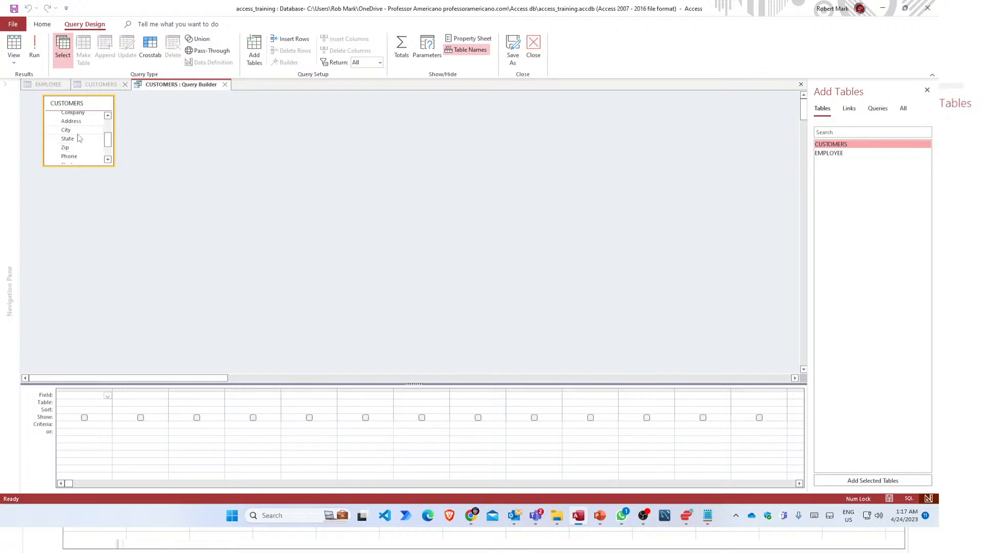
{"action": "left_click", "coordinate": [72, 141]}
{"action": "left_click_drag", "start_coordinate": [81, 140], "coordinate": [88, 404]}
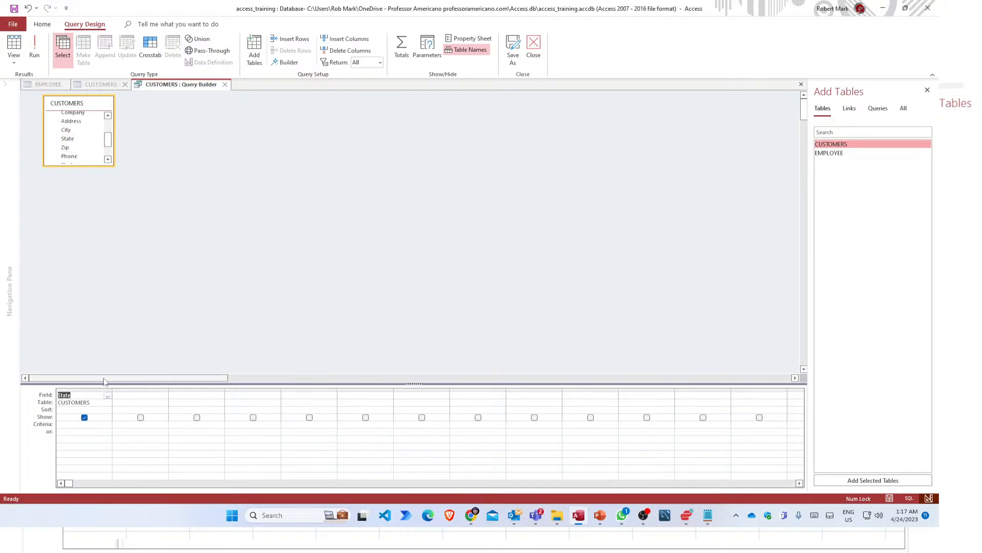
Group the State column with Totals, sort it Ascending, and save the query as row source.
{"action": "right_click", "coordinate": [102, 412]}
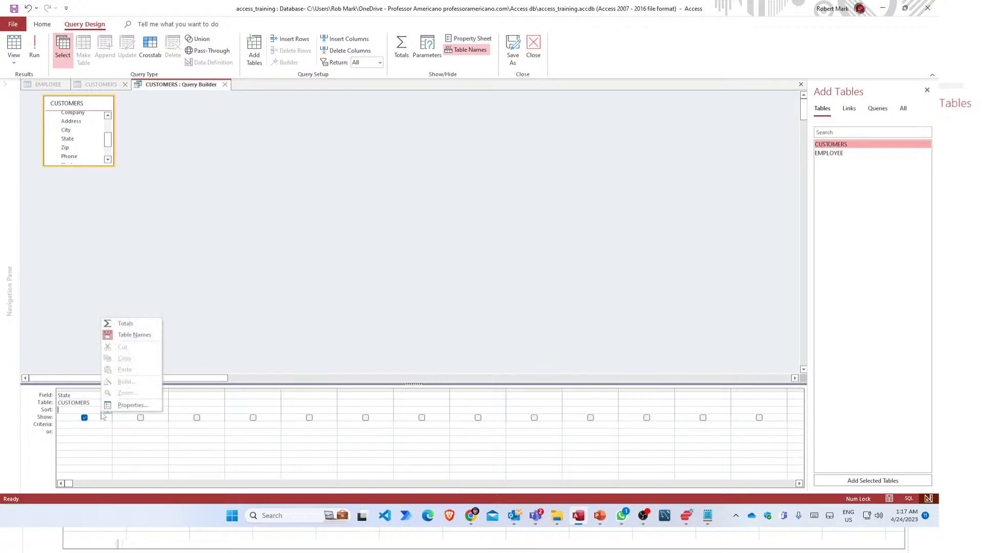
{"action": "left_click", "coordinate": [127, 326]}
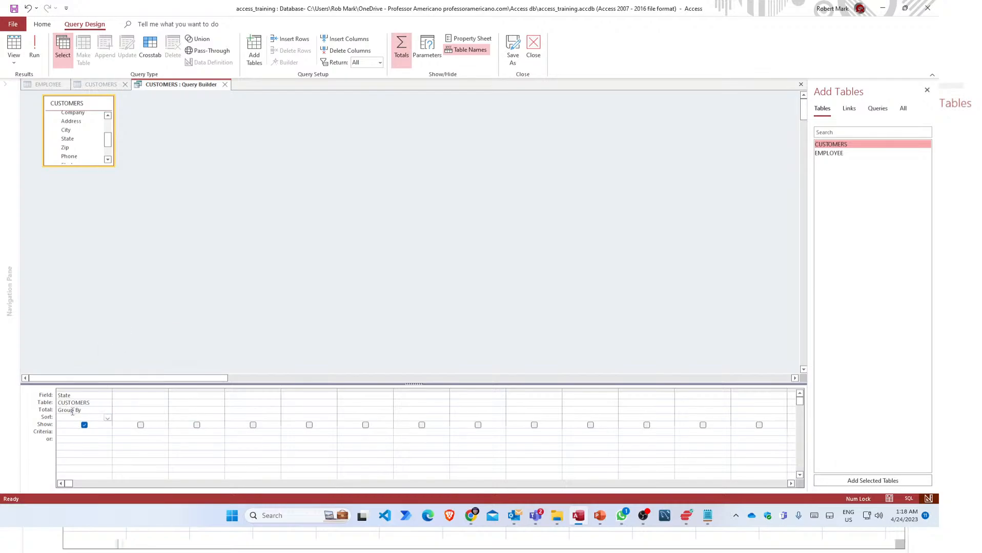
{"action": "left_click", "coordinate": [107, 417]}
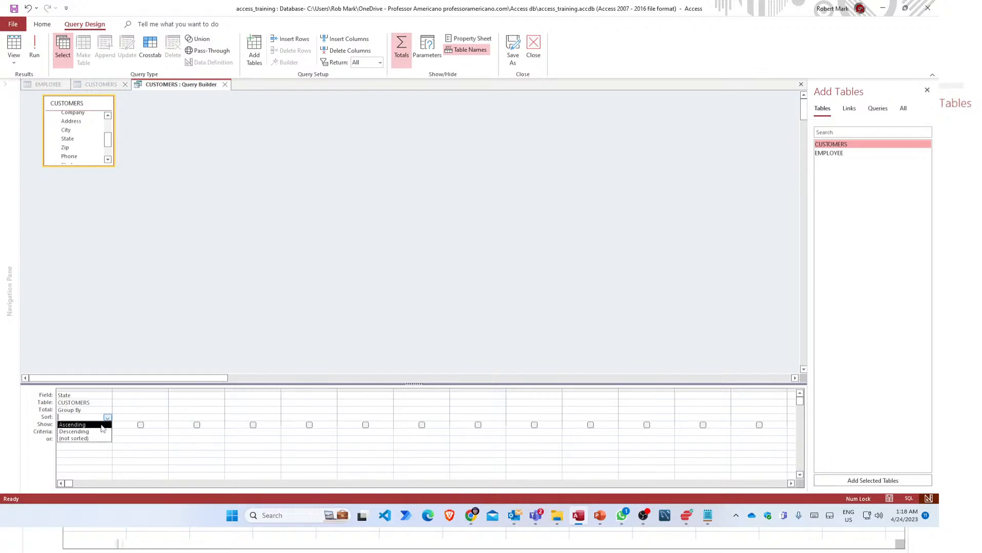
{"action": "left_click", "coordinate": [102, 426]}
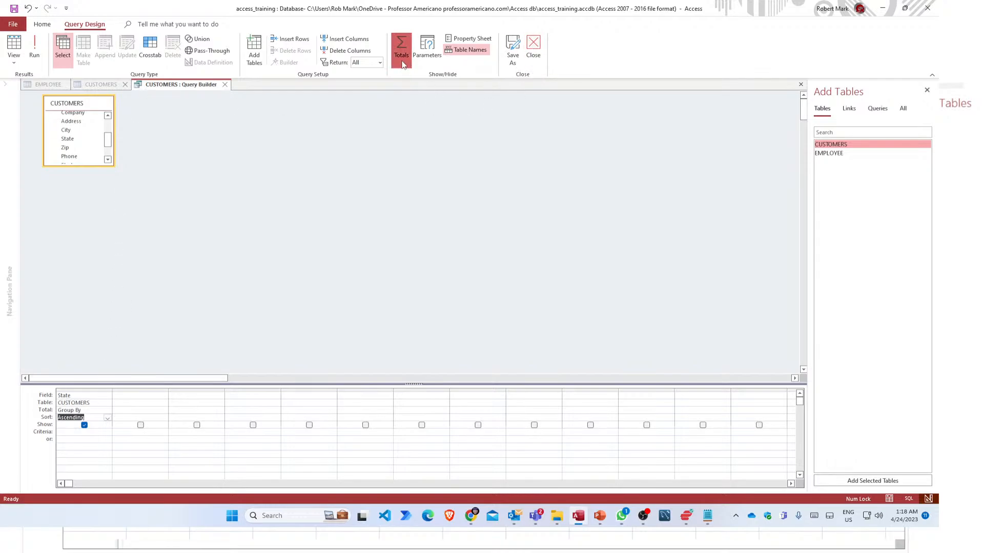
{"action": "left_click", "coordinate": [533, 49]}
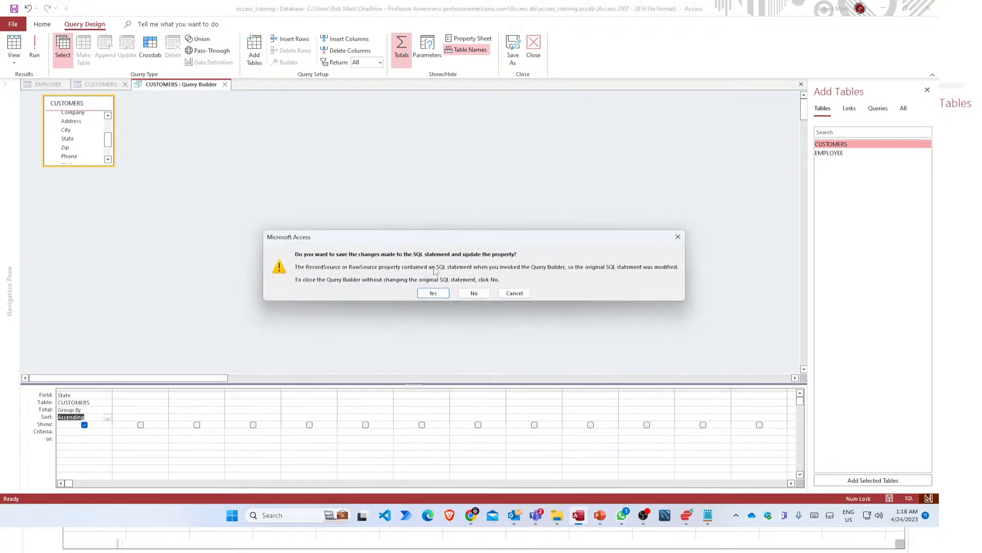
{"action": "left_click", "coordinate": [432, 294]}
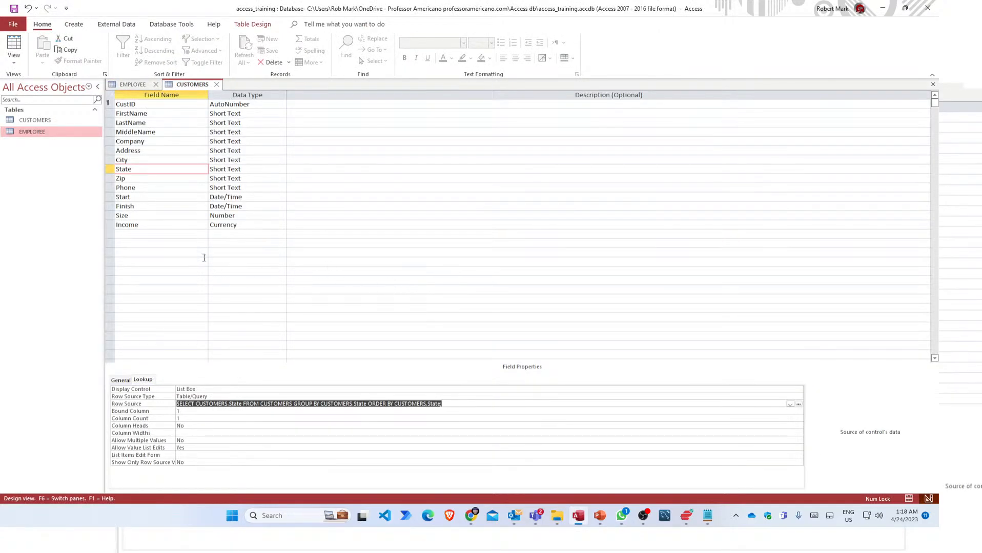
Review State's lookup column settings, then confirm TN as its default value on the General tab.
{"action": "left_click", "coordinate": [193, 412]}
{"action": "left_click", "coordinate": [190, 419]}
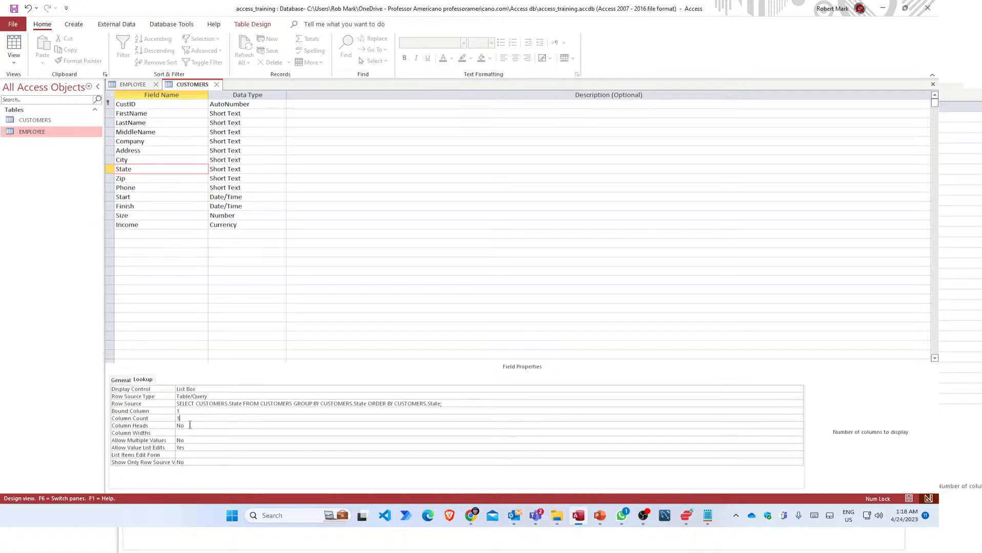
{"action": "left_click", "coordinate": [190, 426]}
{"action": "left_click", "coordinate": [189, 434]}
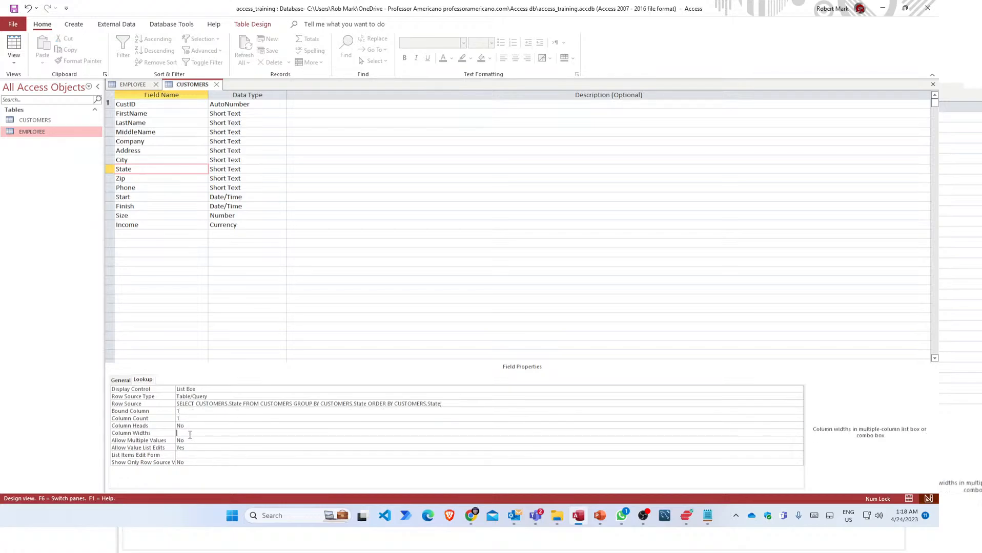
{"action": "left_click", "coordinate": [192, 427]}
{"action": "left_click", "coordinate": [190, 414]}
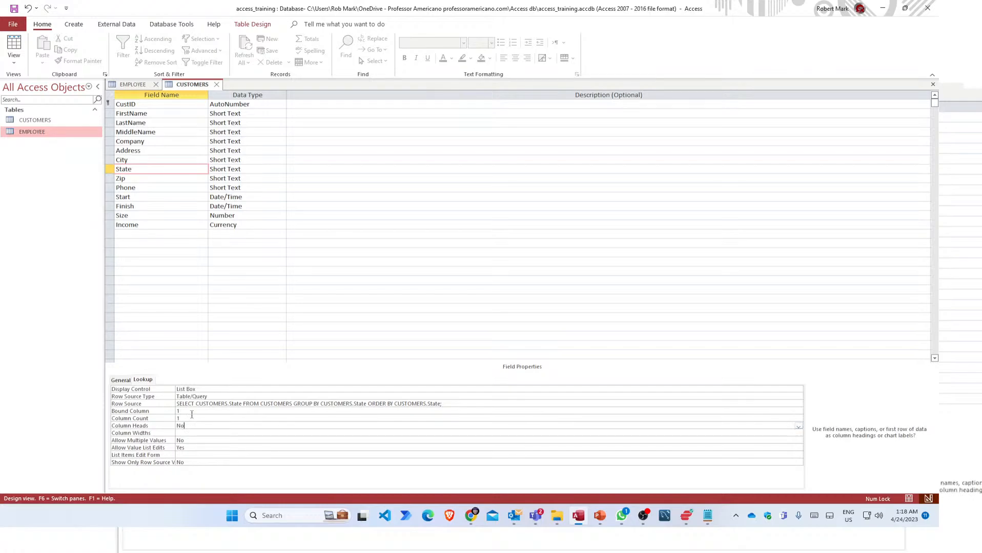
{"action": "left_click", "coordinate": [122, 380]}
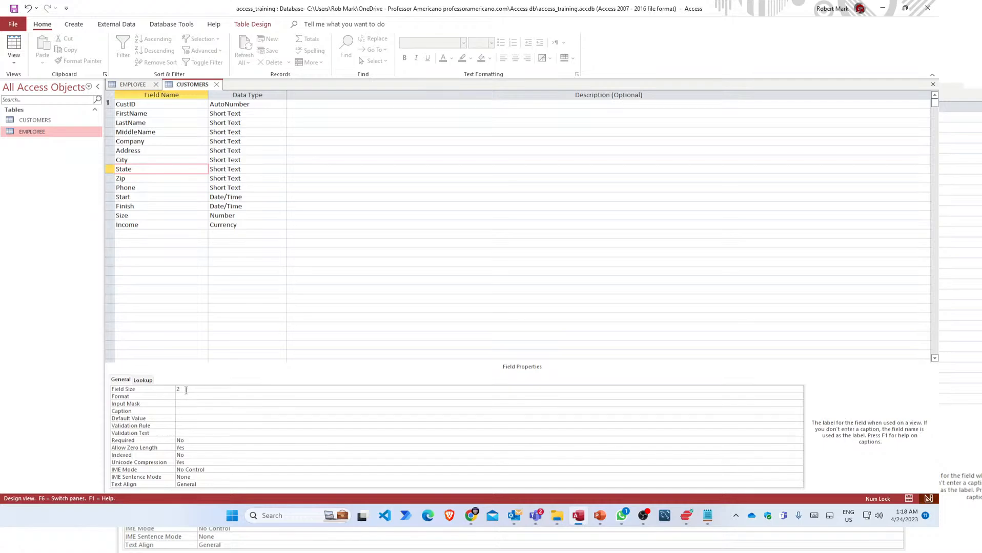
{"action": "left_click", "coordinate": [186, 420]}
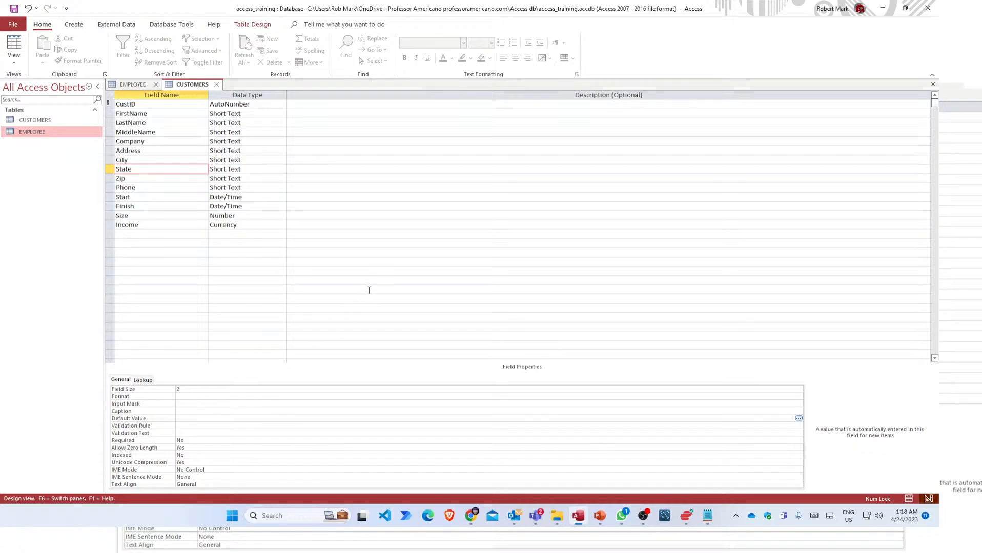
{"action": "key", "text": "Return"}
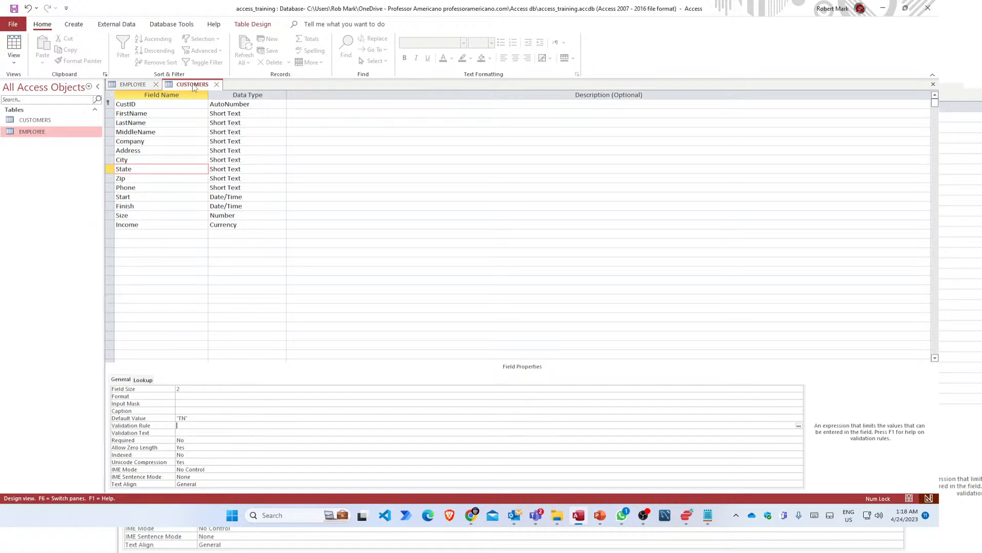
Compare the EMPLOYEE table's AGE validation, then select the CUSTOMERS Number field Size.
{"action": "left_click", "coordinate": [132, 85]}
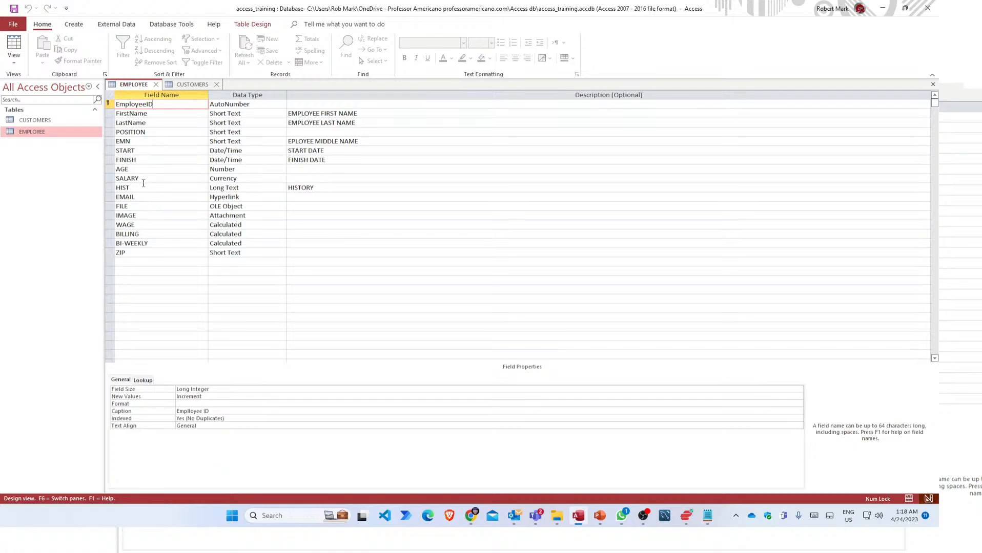
{"action": "left_click", "coordinate": [135, 170]}
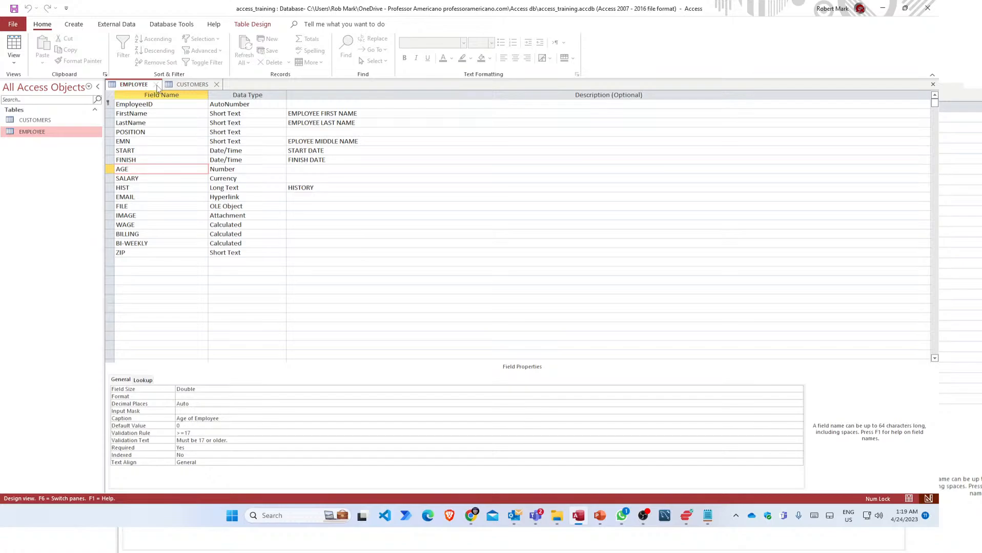
{"action": "left_click", "coordinate": [185, 85]}
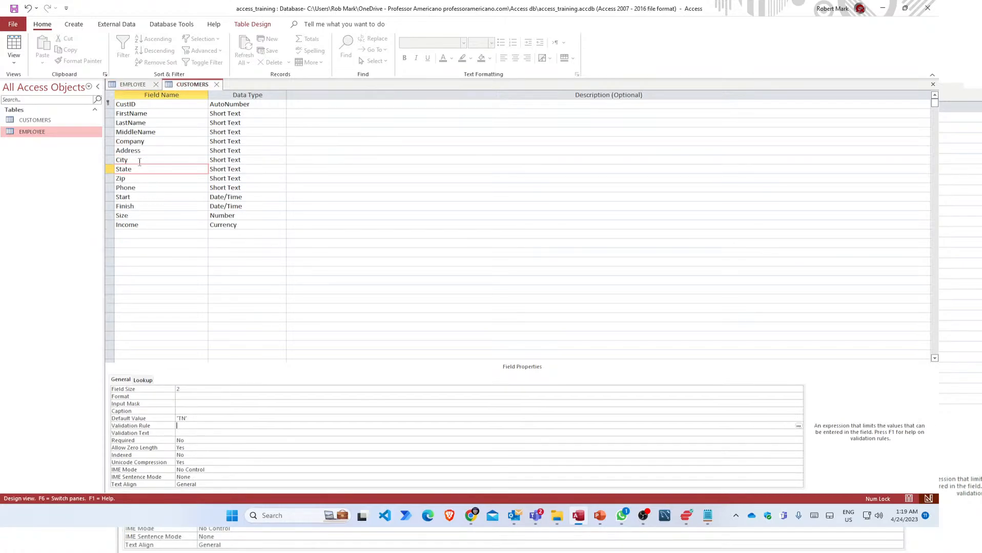
{"action": "left_click", "coordinate": [140, 216]}
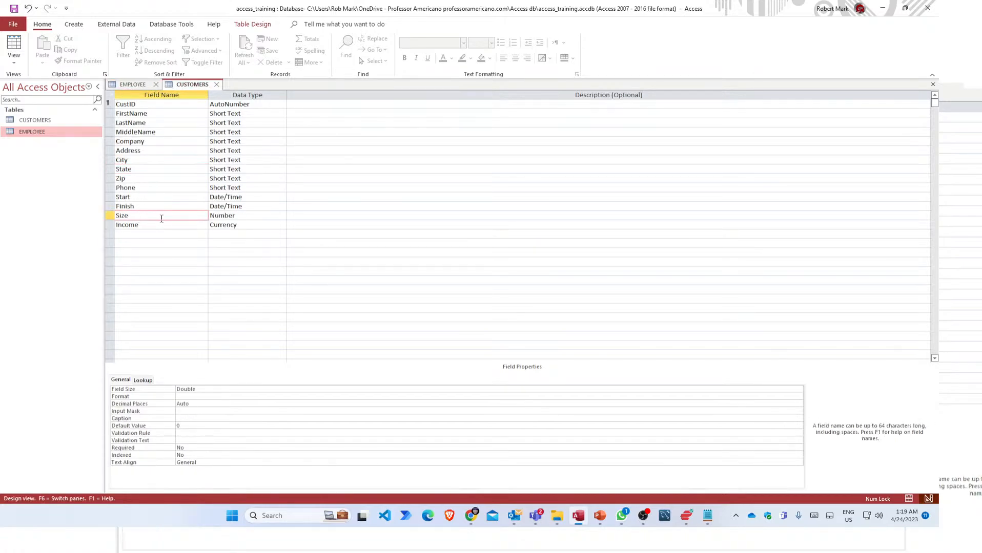
{"action": "left_click", "coordinate": [243, 216]}
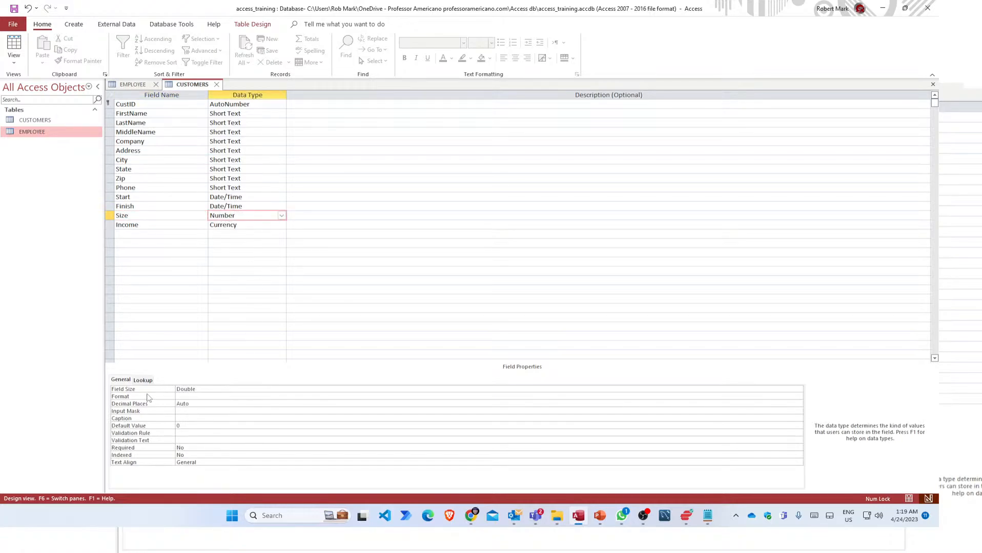
{"action": "left_click", "coordinate": [200, 426]}
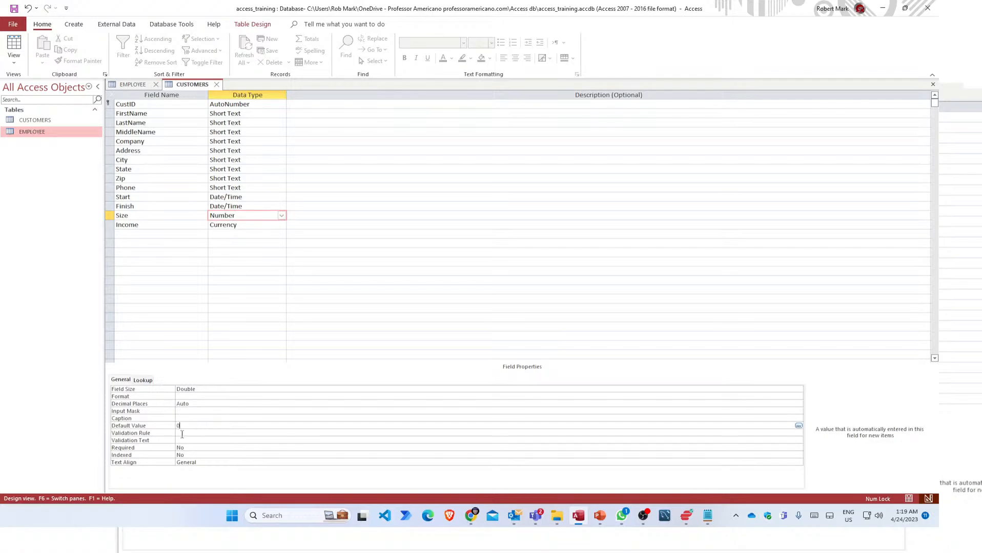
Give Size the validation rule >=1 with text 'Must be greater than zero.'.
{"action": "left_click", "coordinate": [189, 433]}
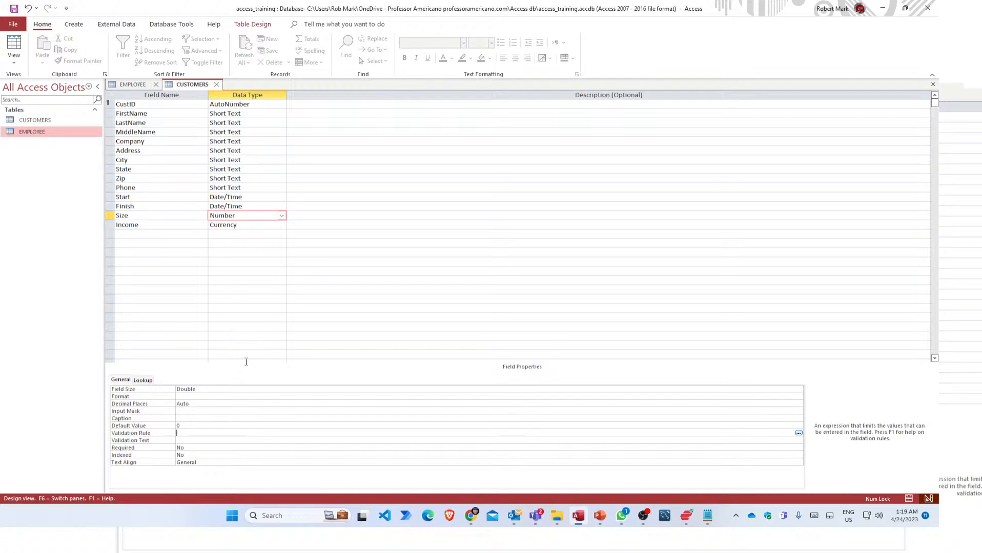
{"action": "type", "text": ">=1"}
{"action": "key", "text": "Down"}
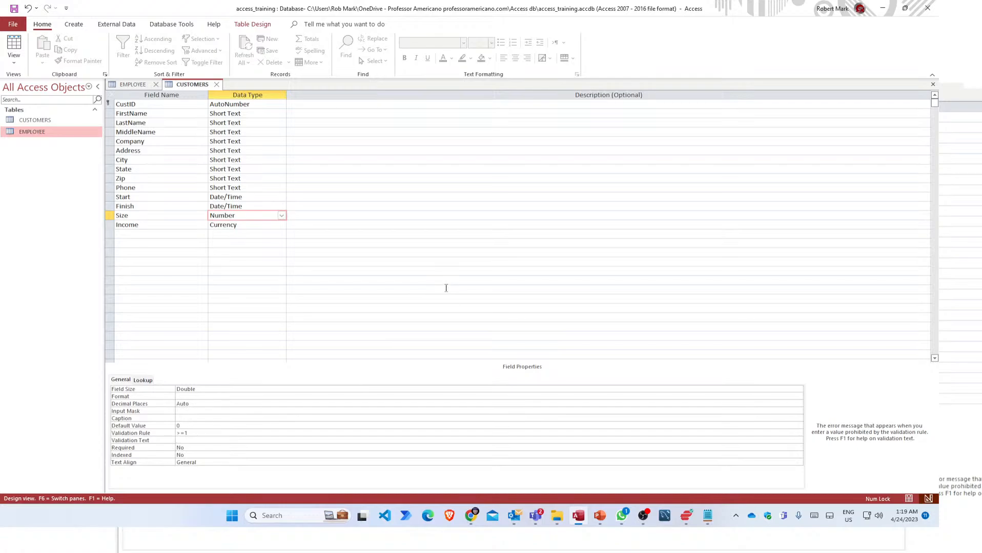
{"action": "type", "text": "Must be greater than zero."}
Set the Start field's Default Value to =Now().
{"action": "left_click", "coordinate": [220, 196]}
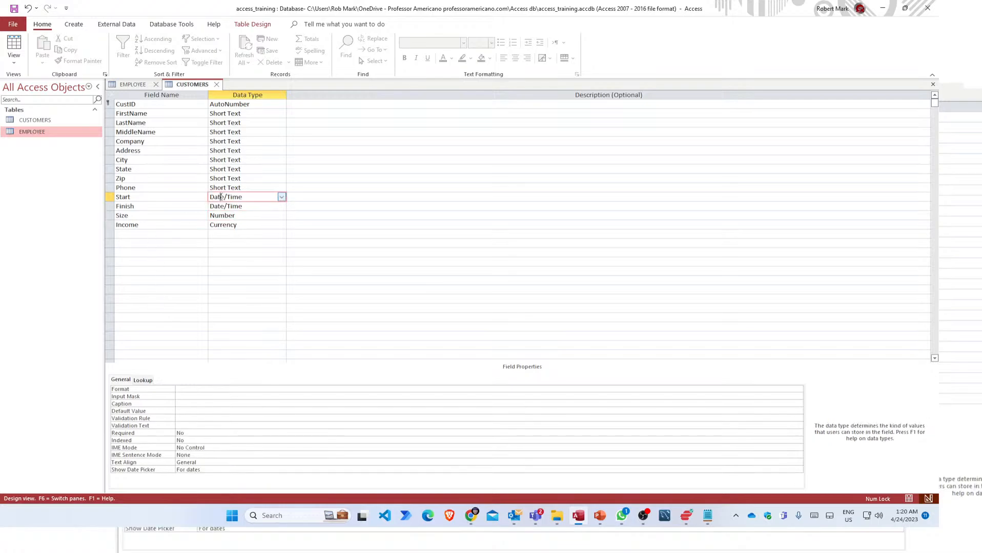
{"action": "left_click", "coordinate": [182, 411]}
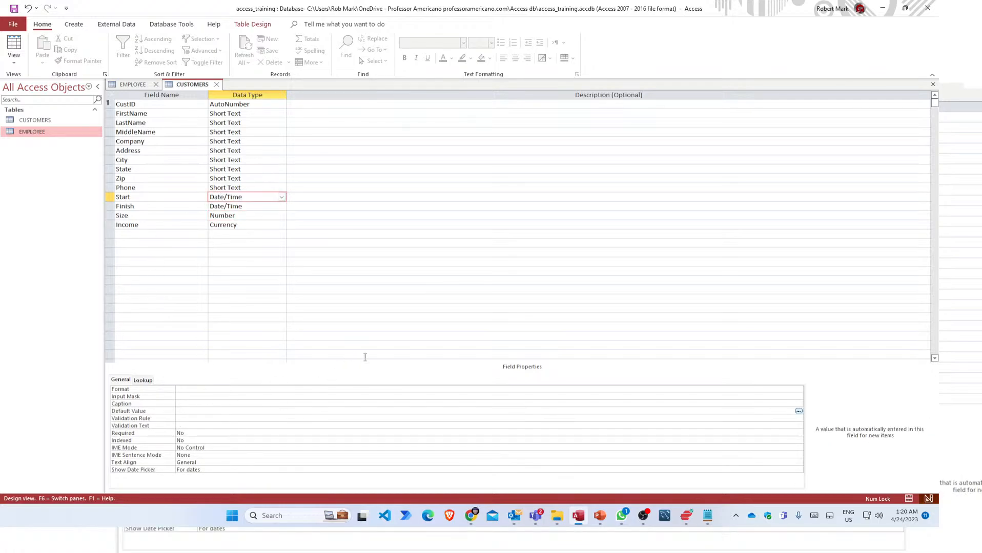
{"action": "type", "text": "=now()"}
{"action": "key", "text": "Return"}
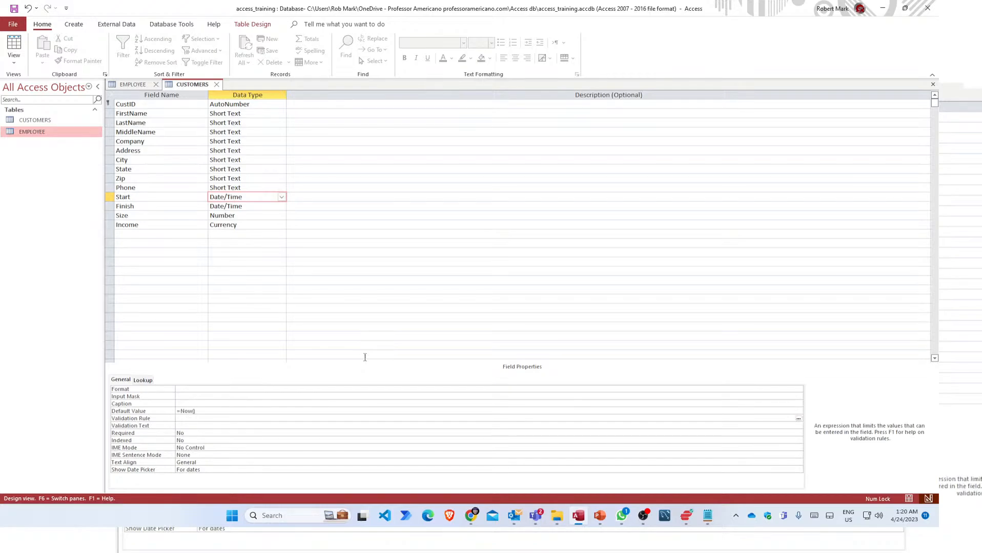
Set the Start field's Format to General Date.
{"action": "left_click", "coordinate": [187, 390]}
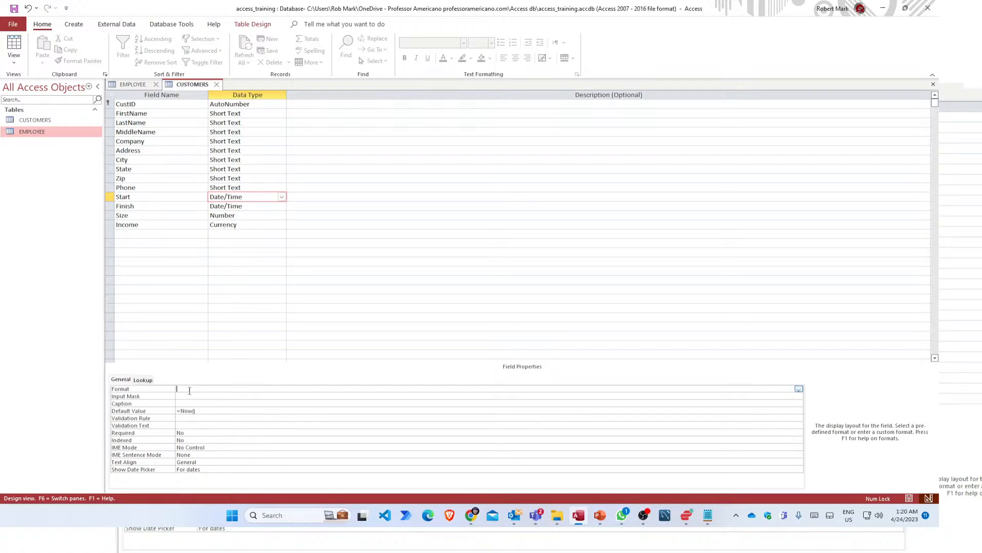
{"action": "left_click", "coordinate": [194, 403]}
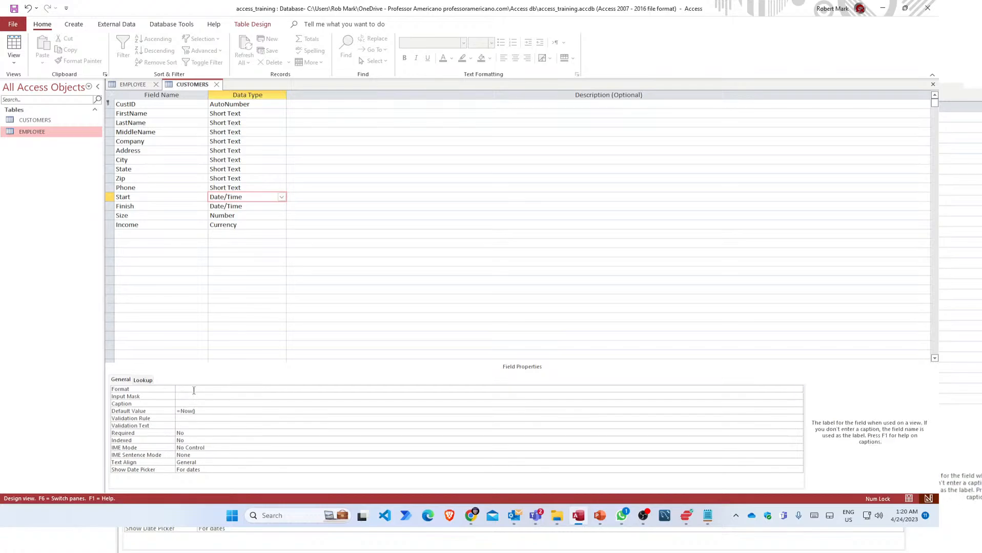
{"action": "left_click", "coordinate": [194, 389]}
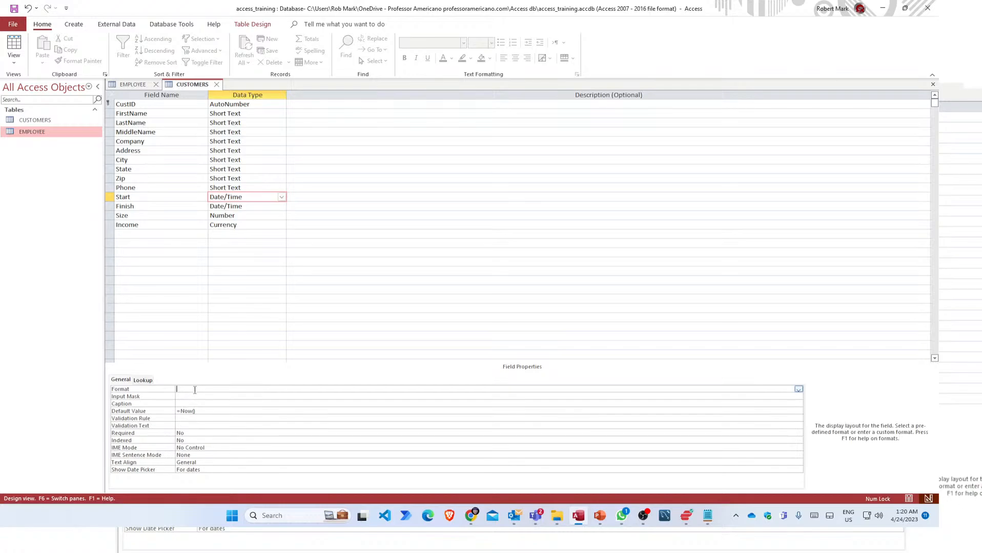
{"action": "left_click", "coordinate": [799, 391]}
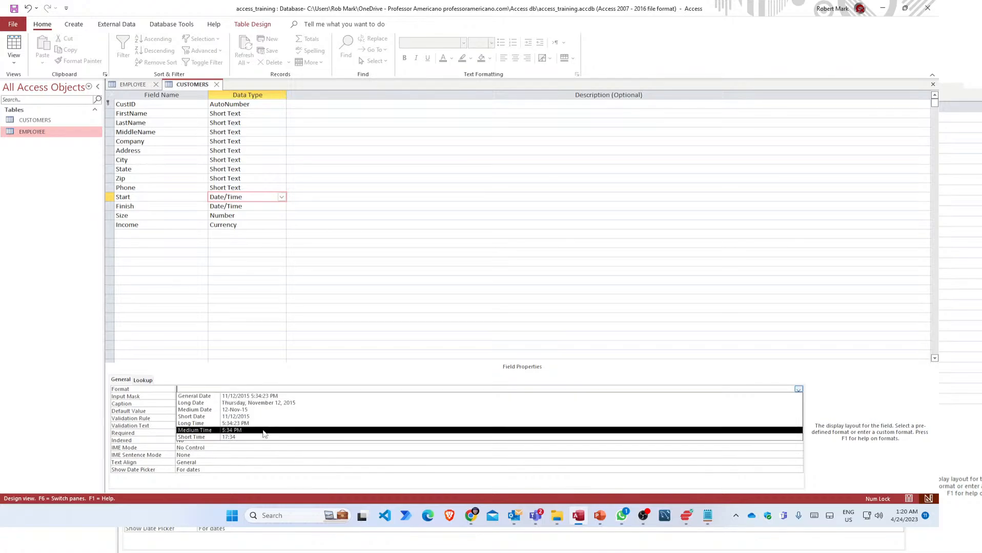
{"action": "left_click", "coordinate": [275, 397]}
{"action": "left_click", "coordinate": [248, 398]}
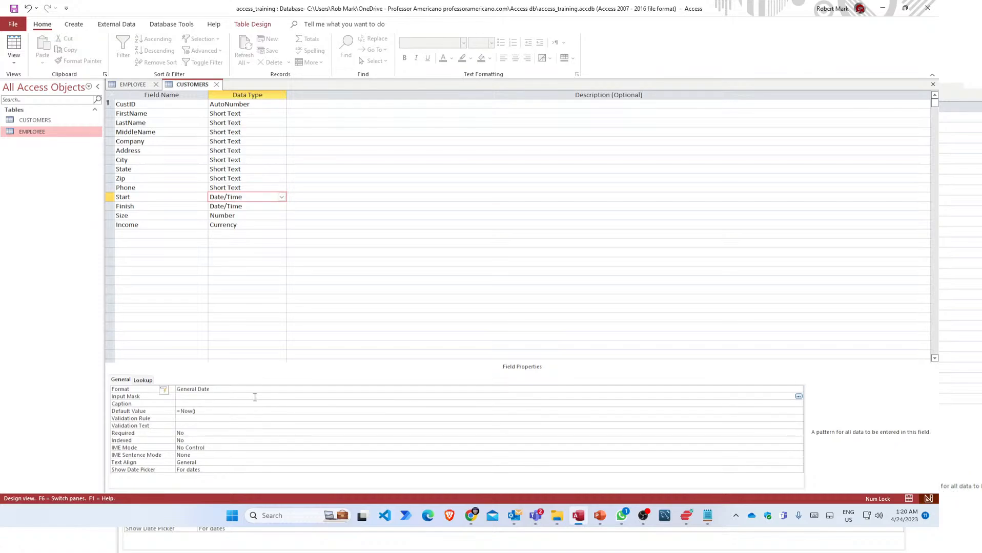
Set Start's Show Date Picker to Never and switch to Datasheet View.
{"action": "left_click", "coordinate": [202, 404]}
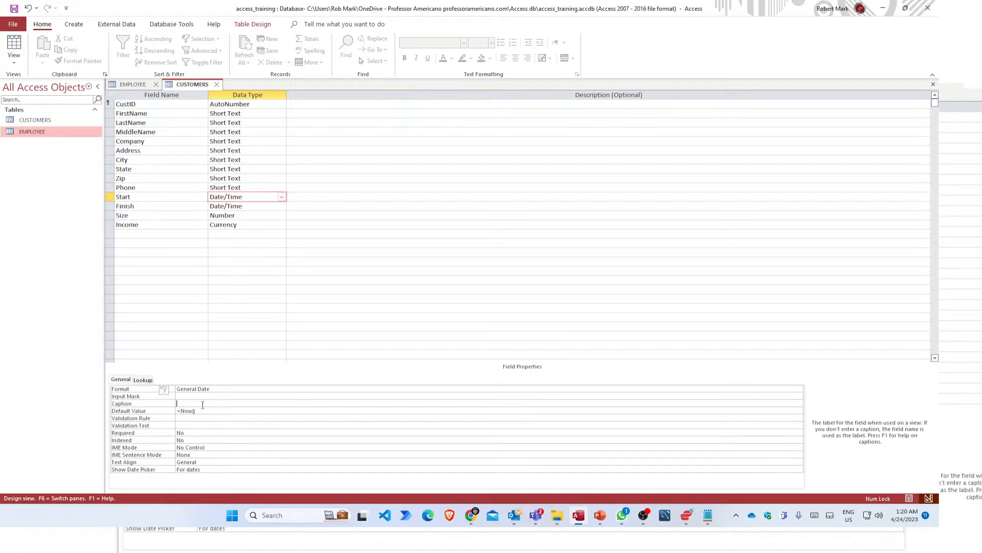
{"action": "left_click", "coordinate": [180, 425]}
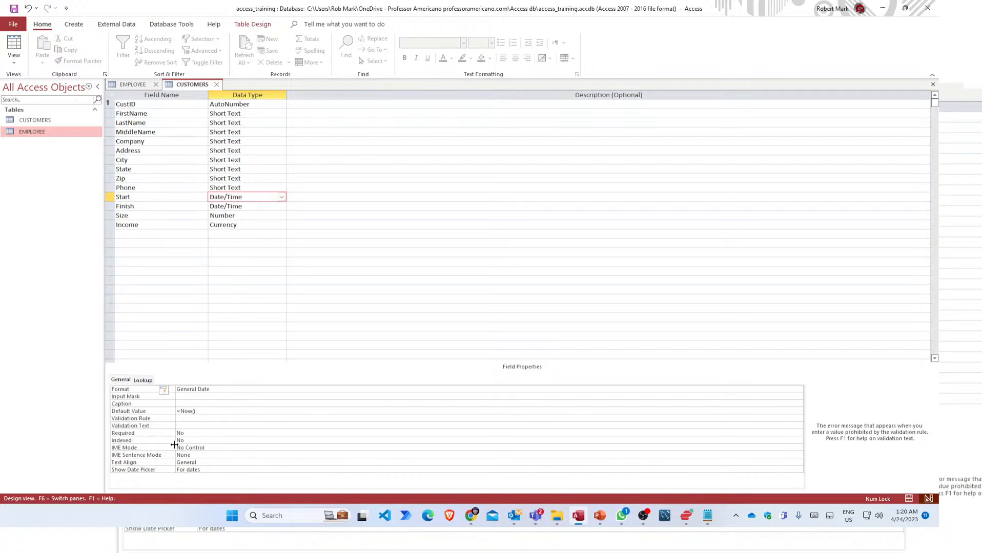
{"action": "left_click", "coordinate": [201, 448]}
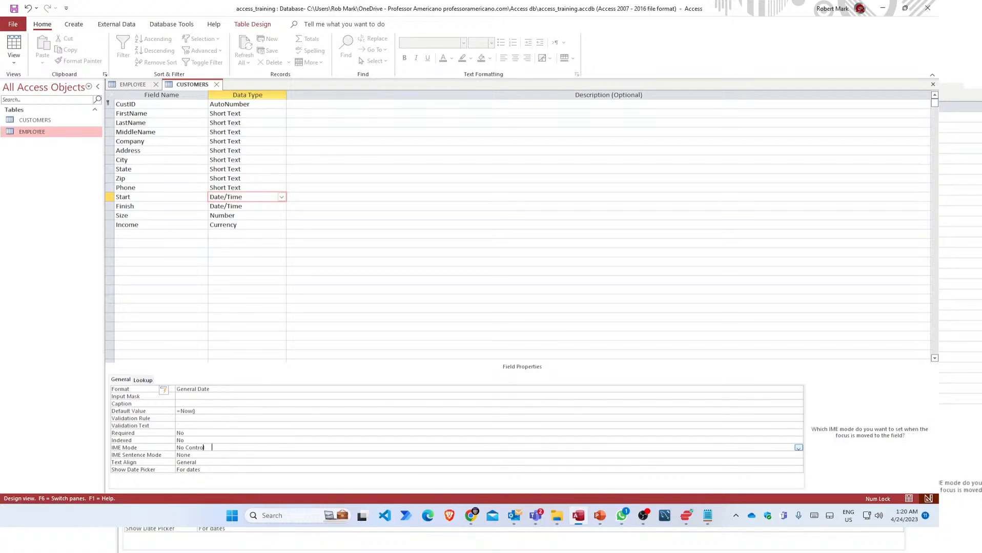
{"action": "left_click", "coordinate": [213, 455]}
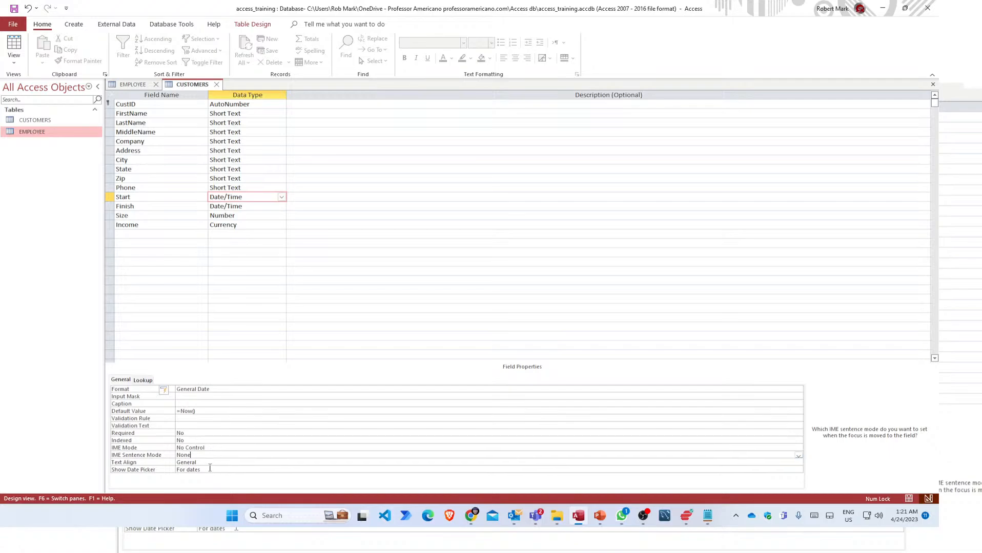
{"action": "left_click", "coordinate": [220, 468]}
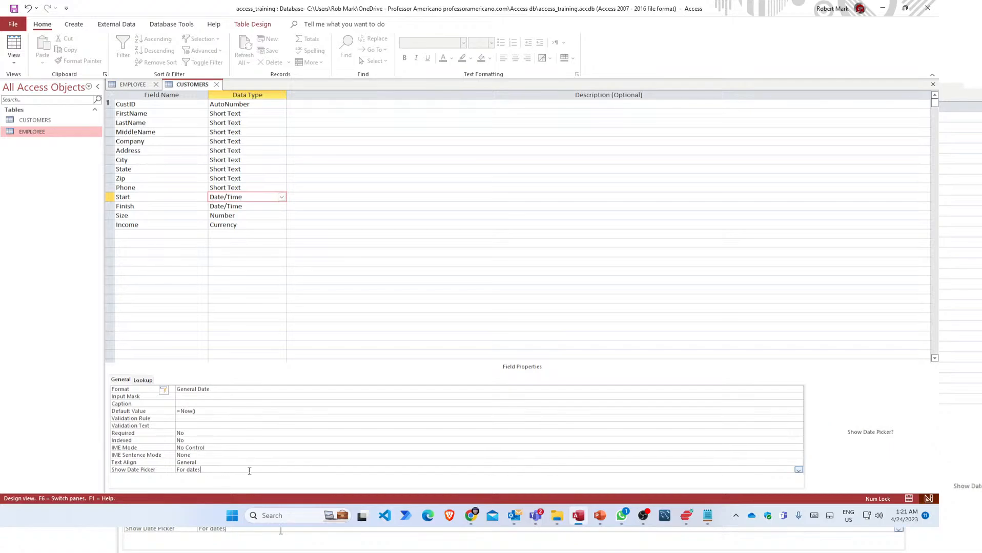
{"action": "left_click", "coordinate": [798, 470]}
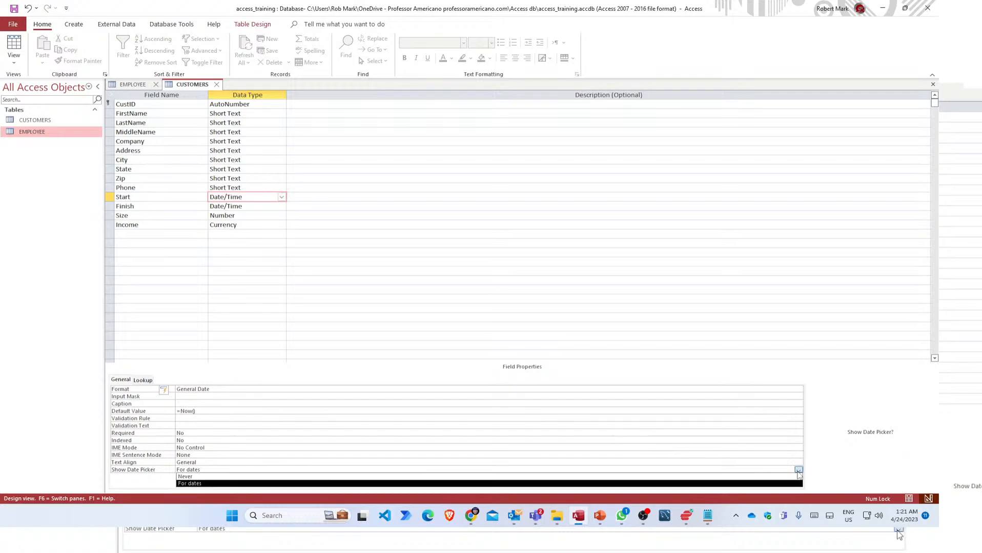
{"action": "left_click", "coordinate": [770, 478]}
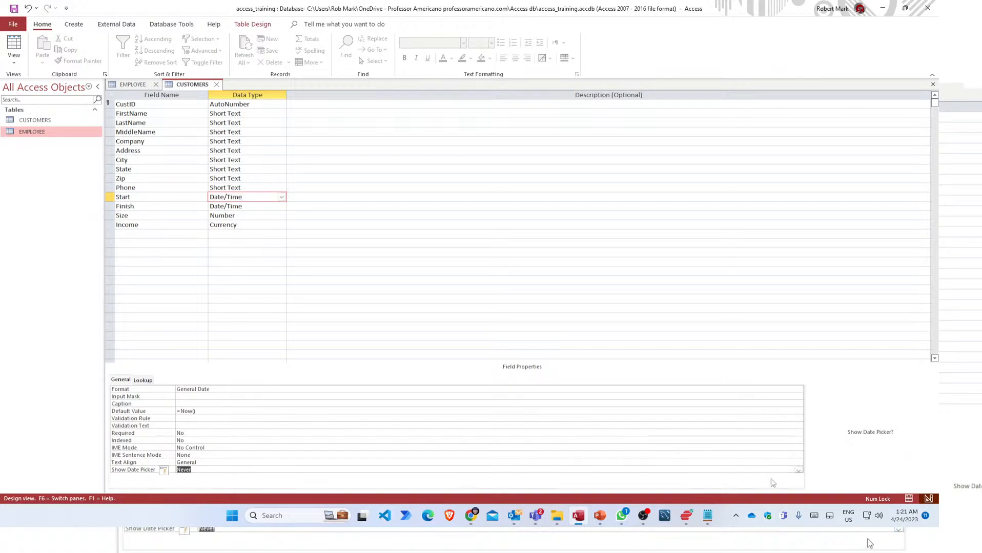
{"action": "left_click", "coordinate": [359, 462]}
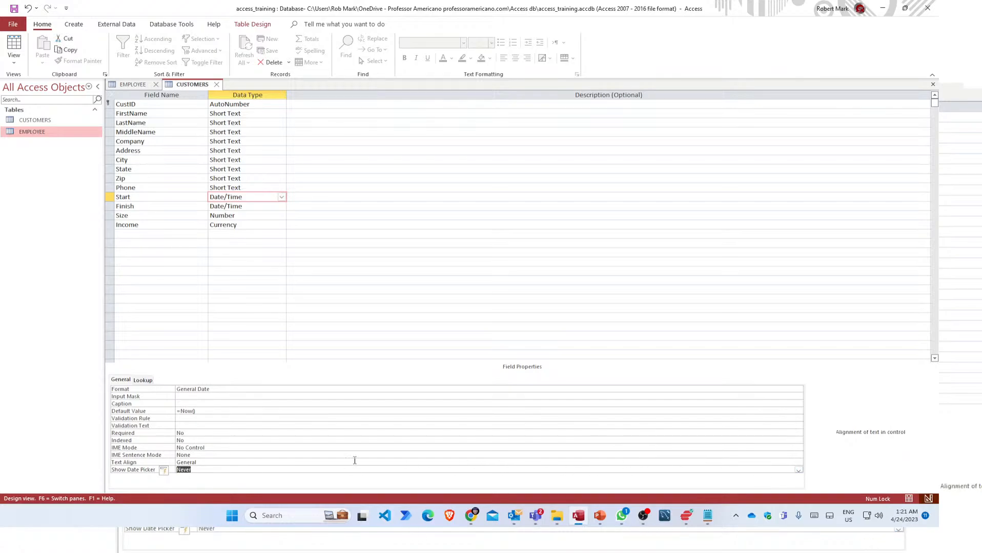
{"action": "left_click", "coordinate": [14, 46]}
Save the table, widen the Start column, and try the Finish date calendar.
{"action": "left_click", "coordinate": [457, 288]}
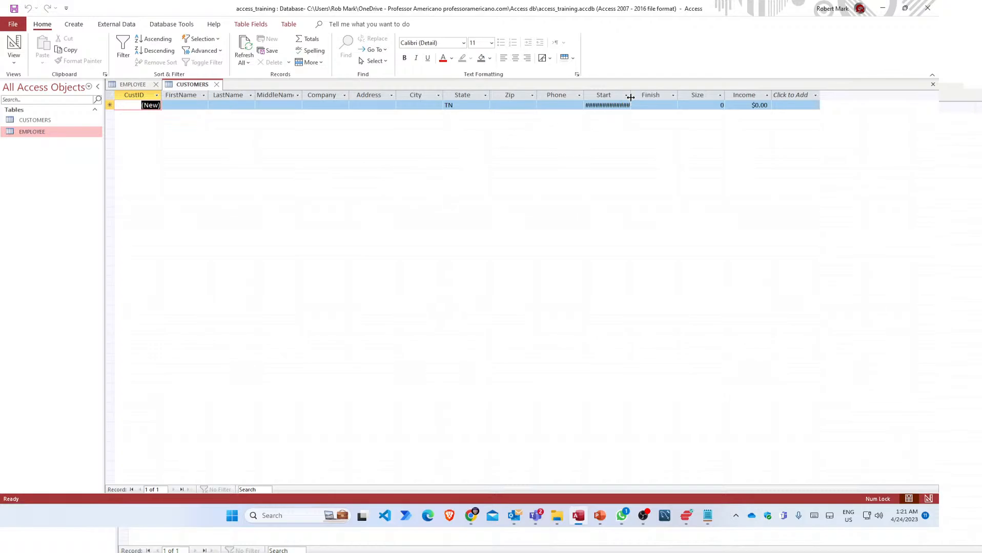
{"action": "left_click_drag", "start_coordinate": [627, 99], "coordinate": [660, 99]}
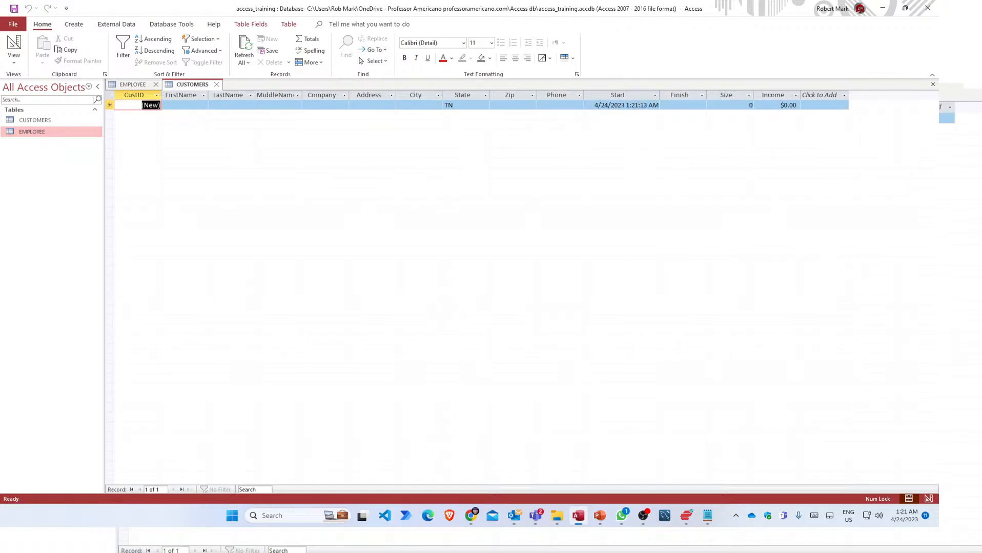
{"action": "left_click", "coordinate": [685, 105]}
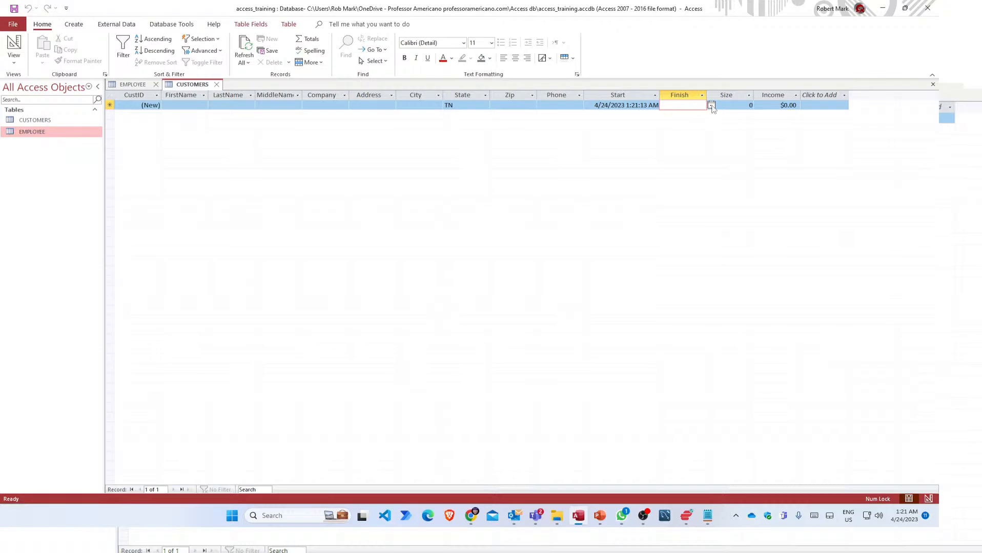
{"action": "left_click", "coordinate": [711, 105]}
{"action": "left_click", "coordinate": [712, 106]}
{"action": "left_click", "coordinate": [640, 105]}
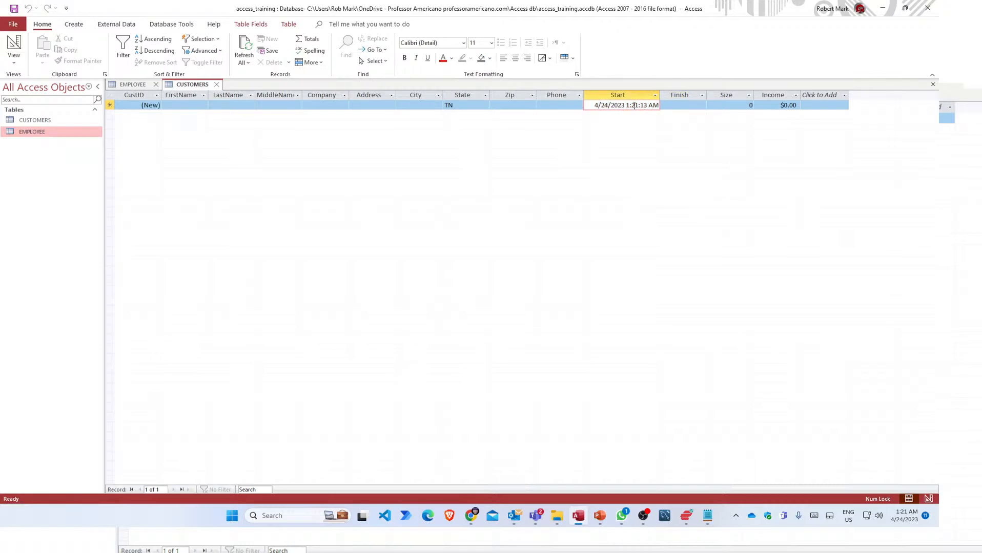
Test the Finish calendar again and check the Size and Income default cells.
{"action": "left_click", "coordinate": [704, 105]}
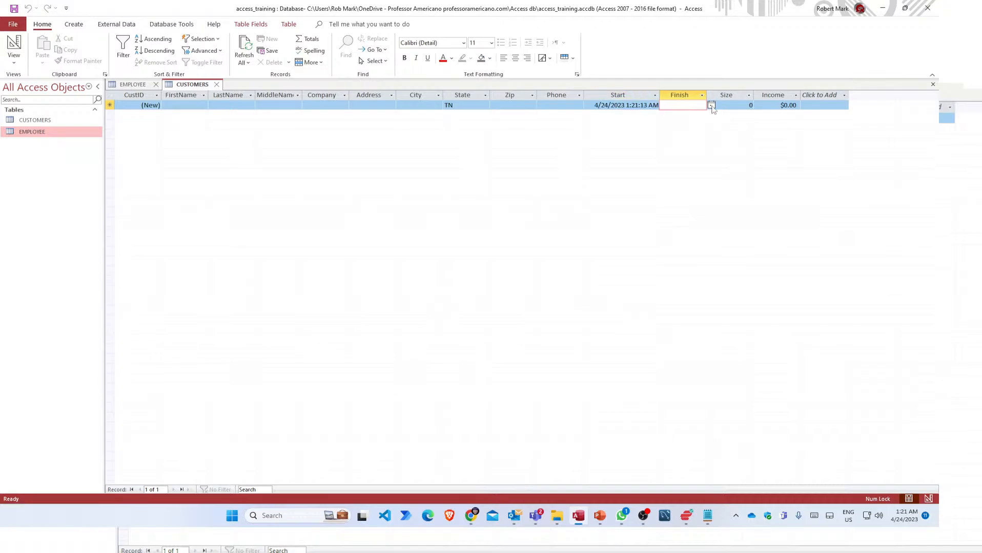
{"action": "left_click", "coordinate": [711, 105]}
{"action": "left_click", "coordinate": [712, 105]}
{"action": "left_click", "coordinate": [599, 105]}
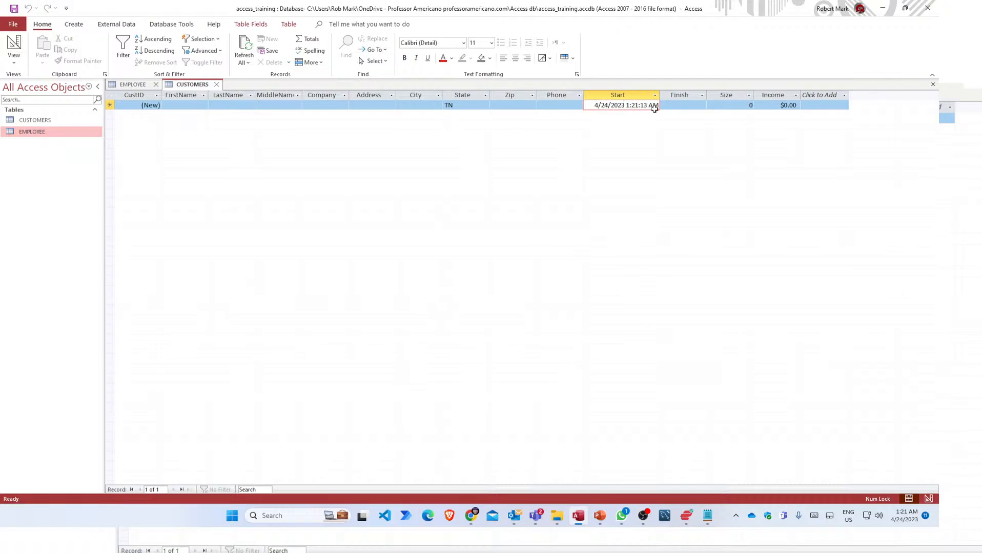
{"action": "left_click", "coordinate": [744, 104]}
{"action": "left_click", "coordinate": [766, 105]}
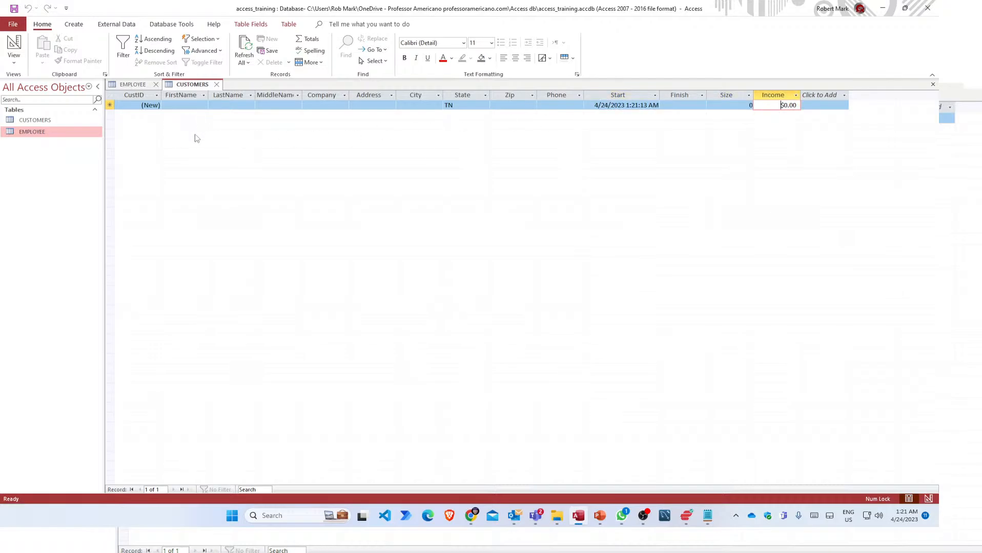
{"action": "left_click", "coordinate": [168, 104]}
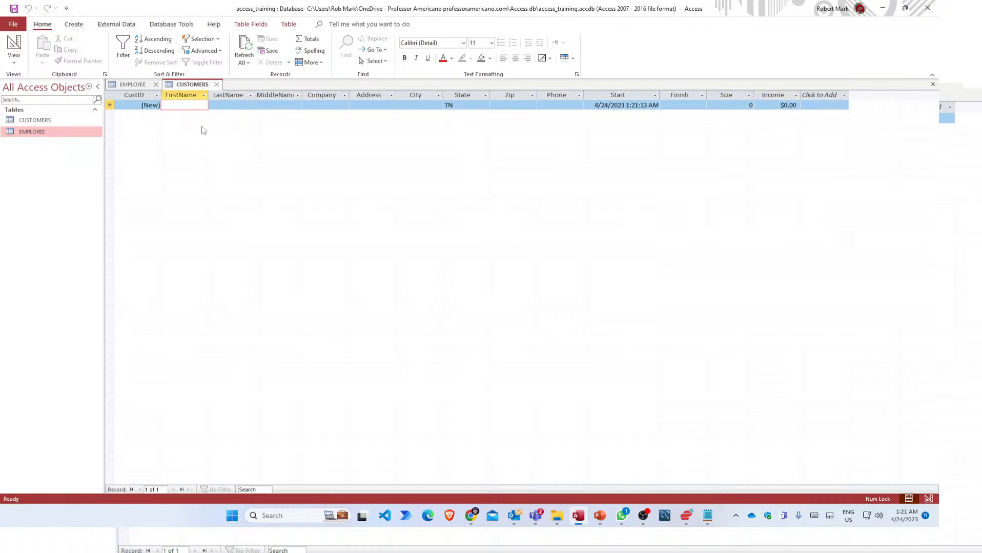
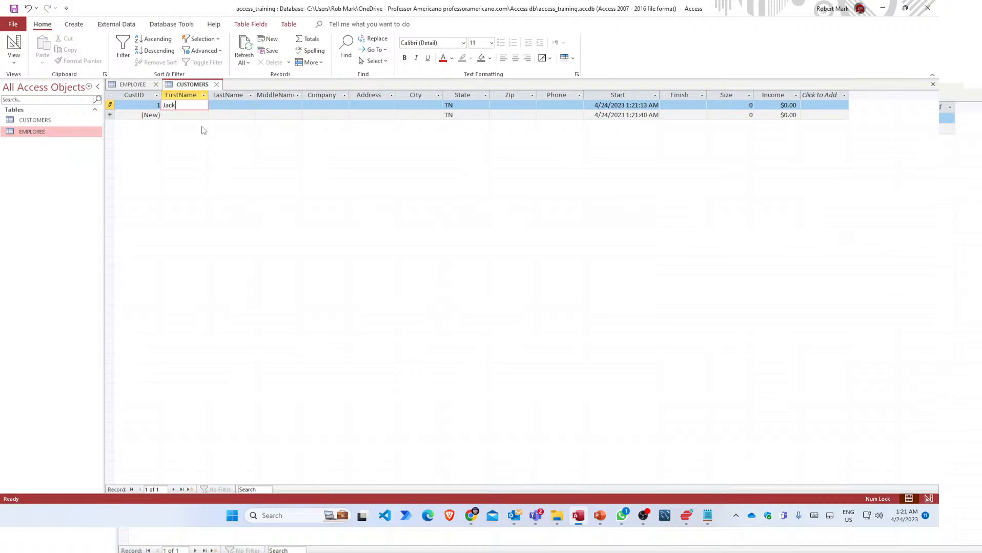
Enter the first customer's first and last name, leaving MiddleName blank.
{"action": "key", "text": "Tab"}
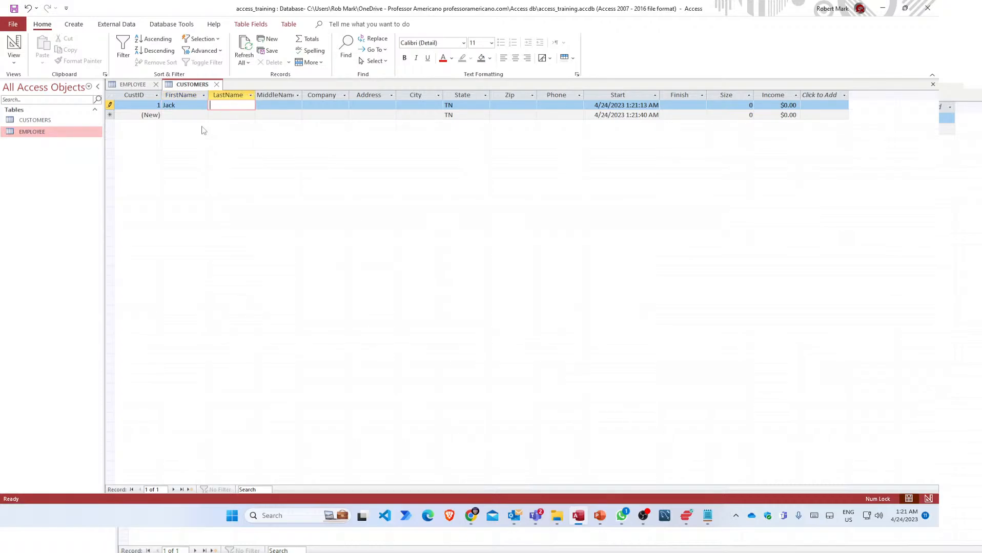
{"action": "key", "text": "Tab"}
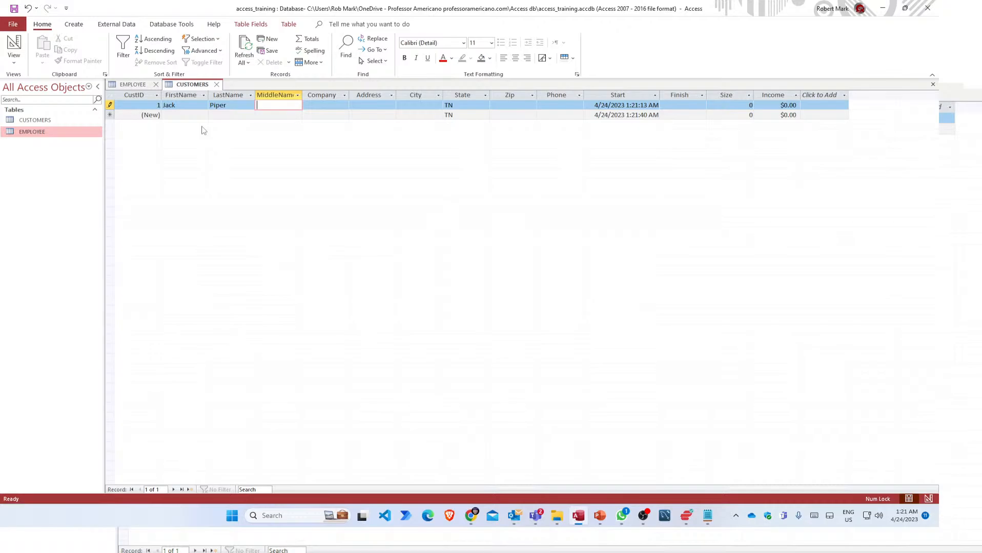
{"action": "key", "text": "Tab"}
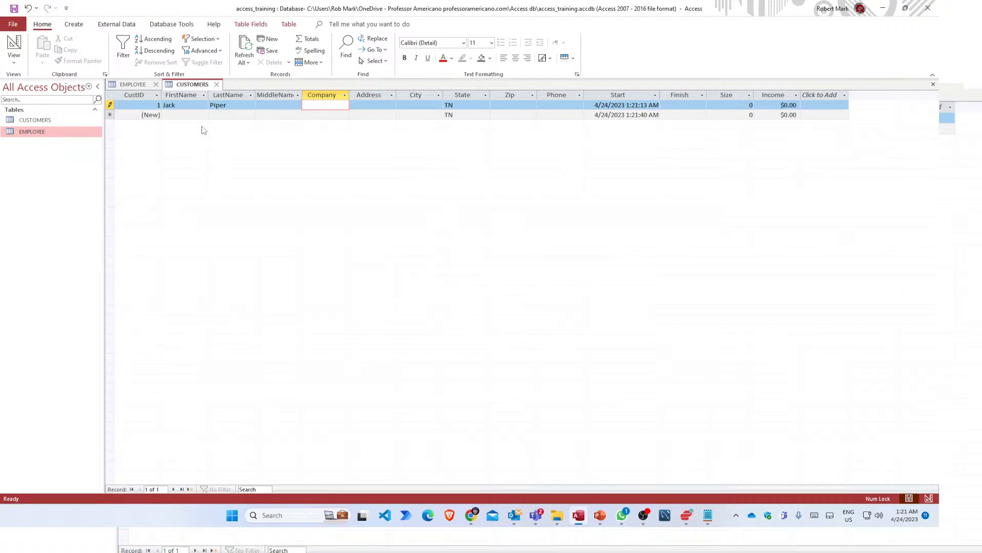
Enter company ACME, the customer's street address, and Nashville as the city.
{"action": "type", "text": "ACME"}
{"action": "key", "text": "Tab"}
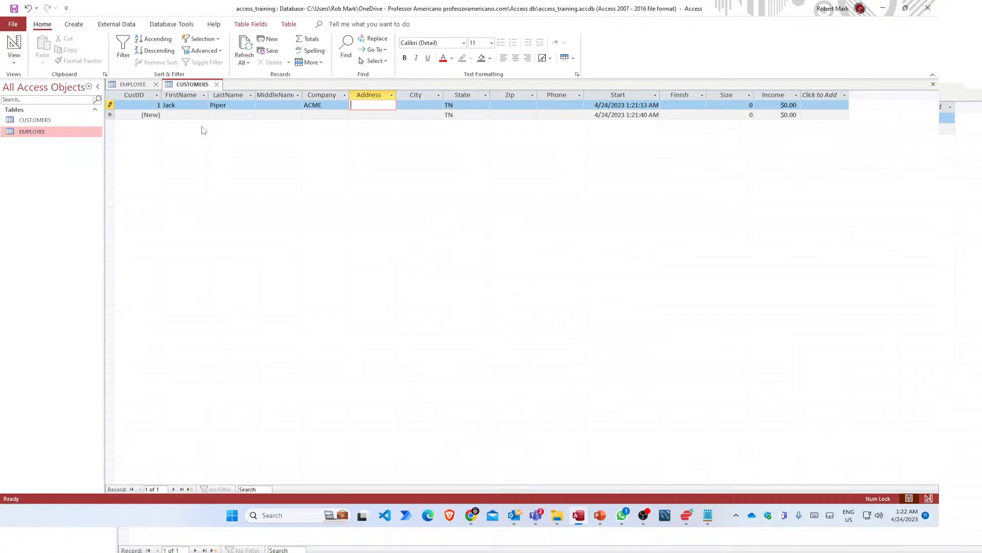
{"action": "type", "text": "1st 1111"}
{"action": "key", "text": "Tab"}
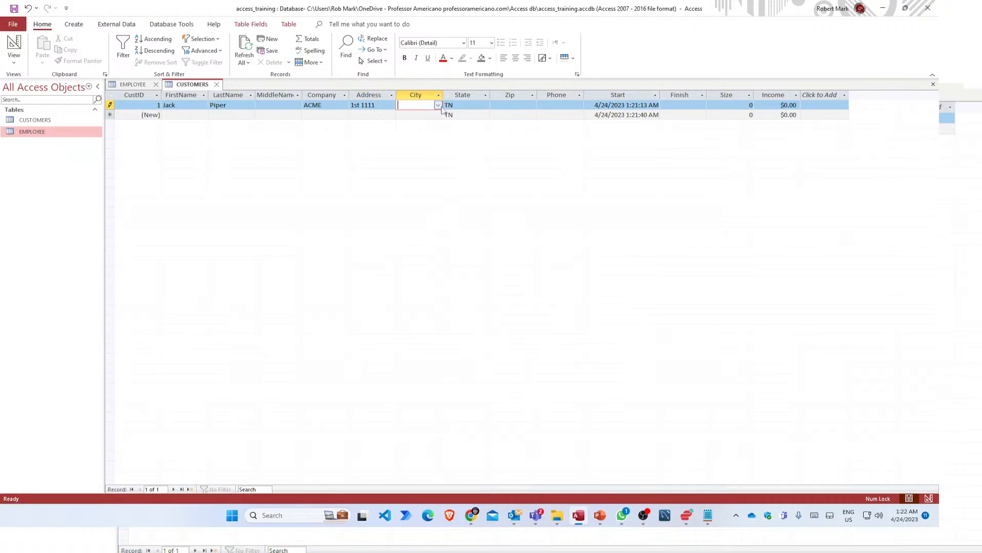
{"action": "left_click", "coordinate": [438, 105]}
{"action": "left_click", "coordinate": [439, 106]}
{"action": "type", "text": "Nashville"}
Enter zip code 37027 for the first customer, correcting a mistyped digit.
{"action": "key", "text": "Tab"}
{"action": "key", "text": "Tab"}
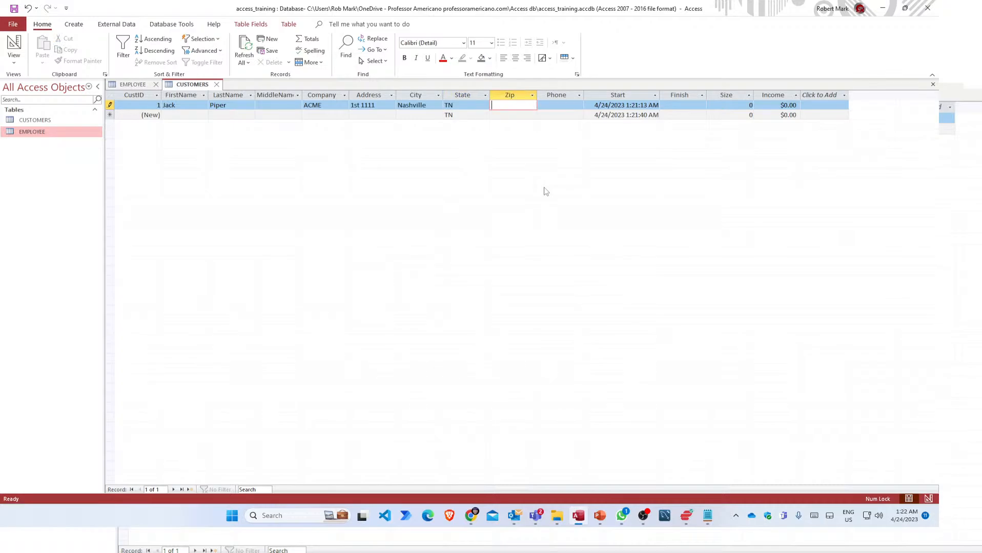
{"action": "type", "text": "27"}
{"action": "type", "text": "8"}
{"action": "key", "text": "BackSpace"}
{"action": "key", "text": "BackSpace"}
{"action": "key", "text": "BackSpace"}
{"action": "type", "text": "37027"}
{"action": "key", "text": "Tab"}
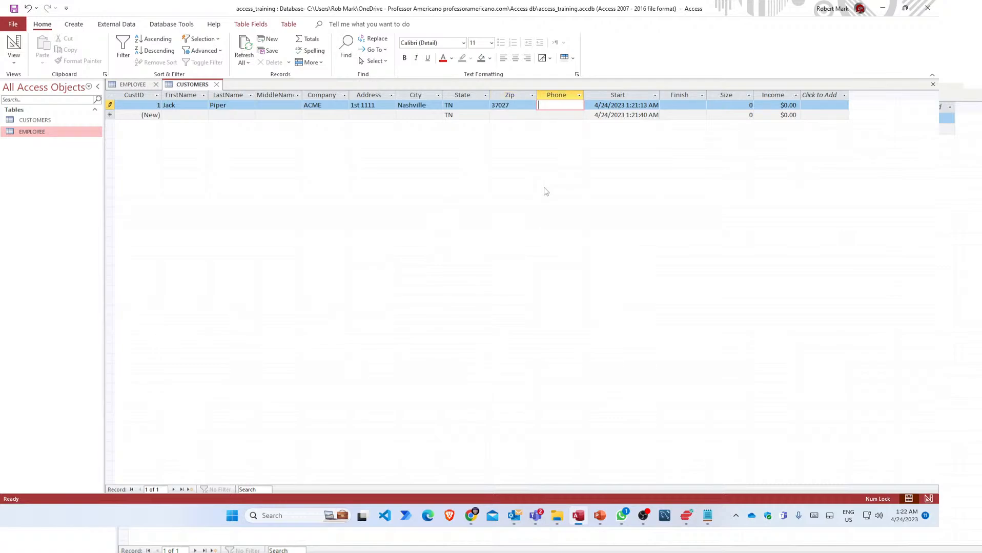
Enter the customer's phone number and tab past Start, Finish and Size to Income.
{"action": "key", "text": "Tab"}
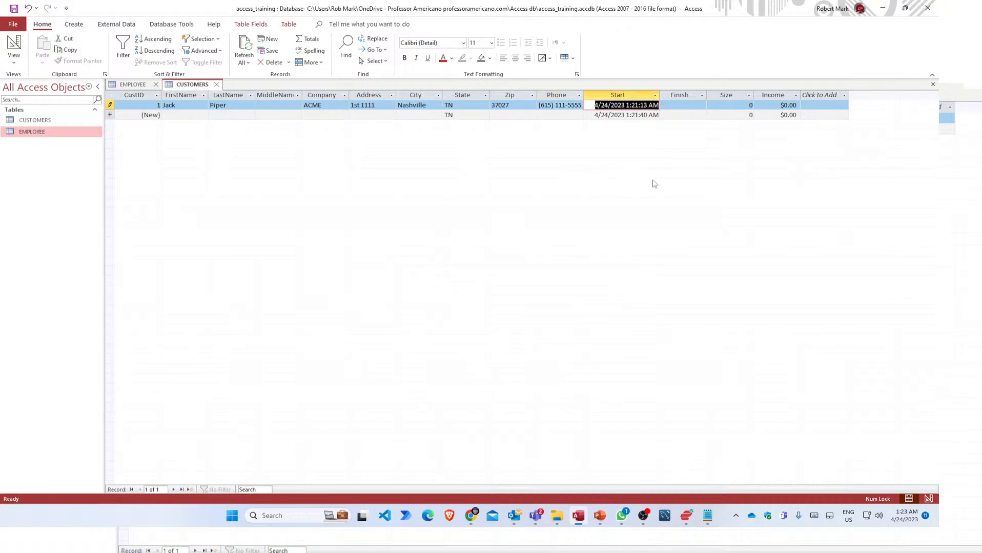
{"action": "key", "text": "Tab"}
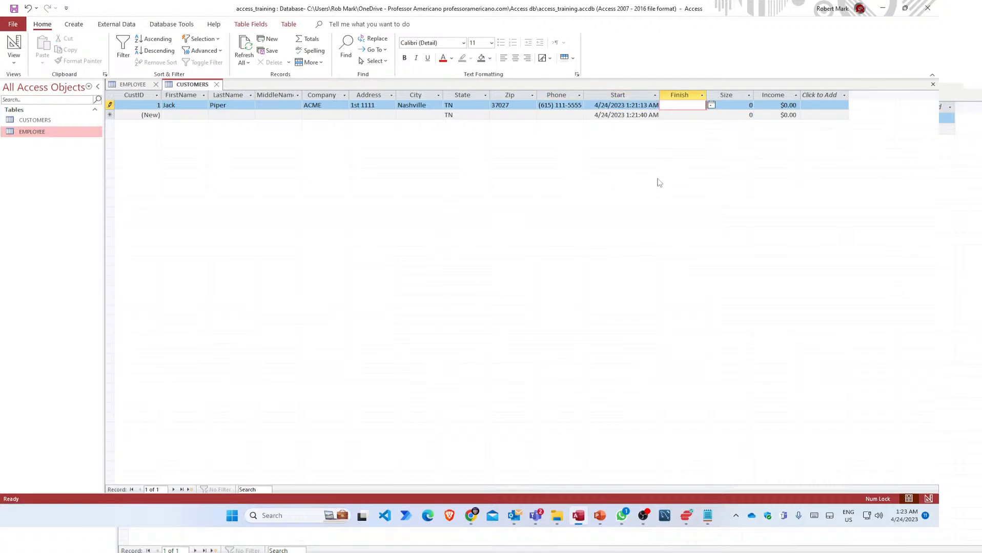
{"action": "key", "text": "Tab"}
{"action": "key", "text": "Tab"}
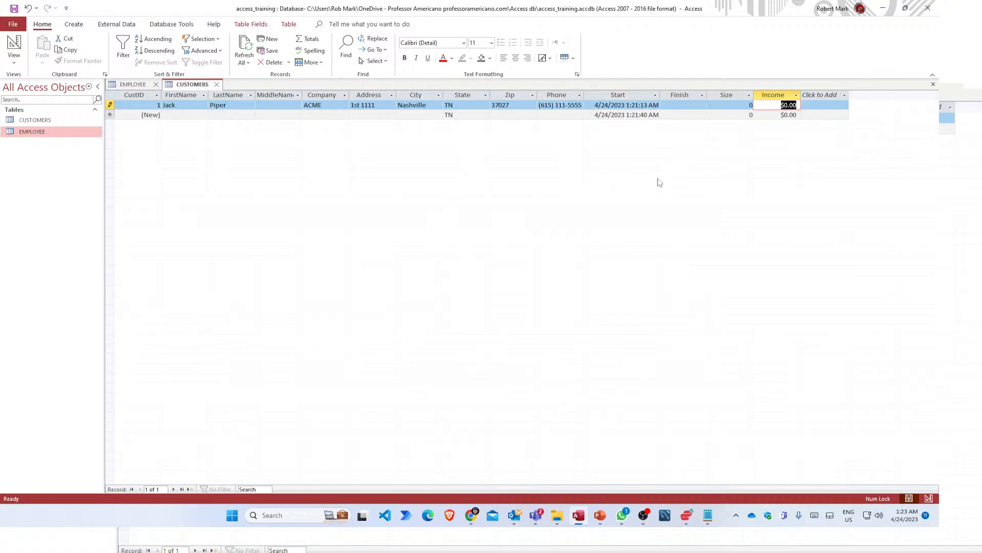
{"action": "key", "text": "Tab"}
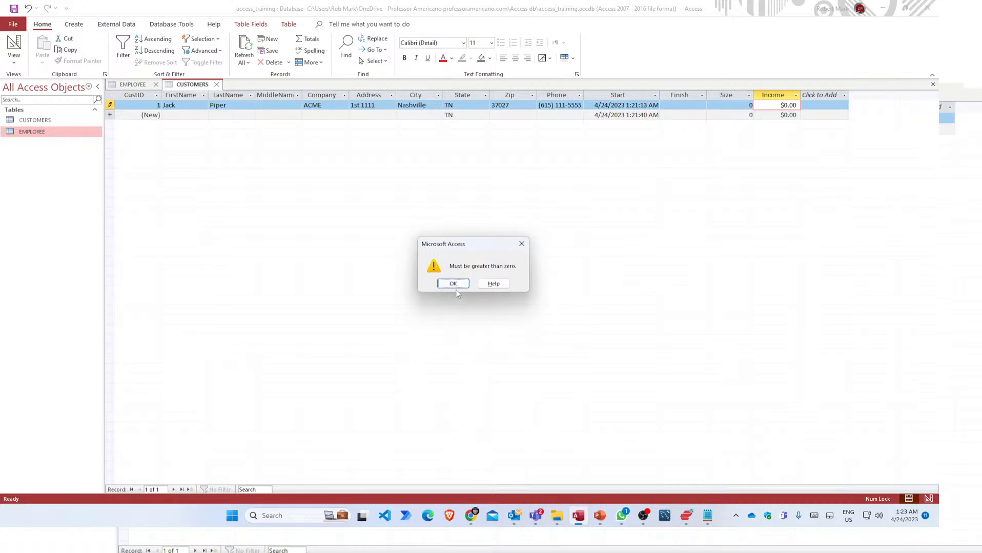
Dismiss the zero-size warning, enter Size 2 and Income 1000000, and save record 1.
{"action": "left_click", "coordinate": [454, 285]}
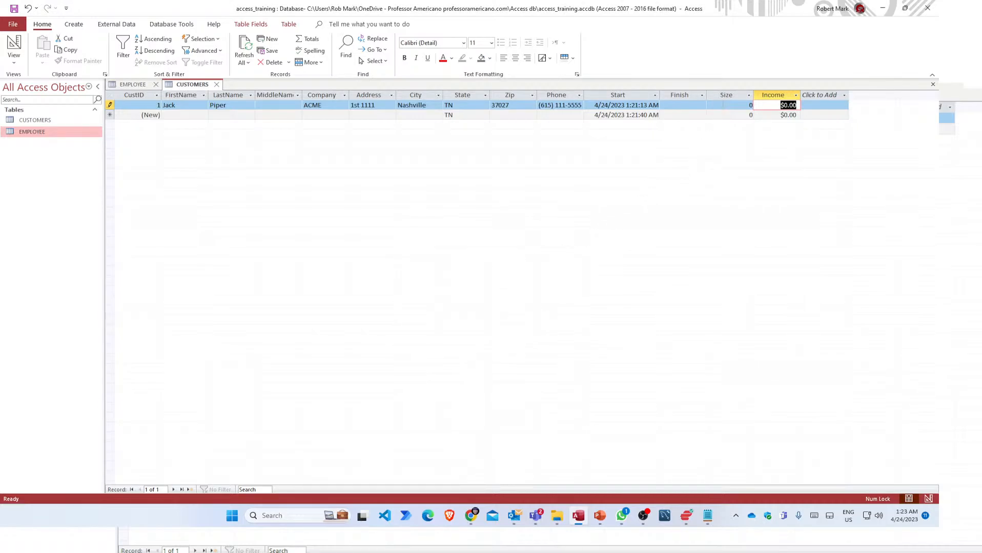
{"action": "key", "text": "shift+Tab"}
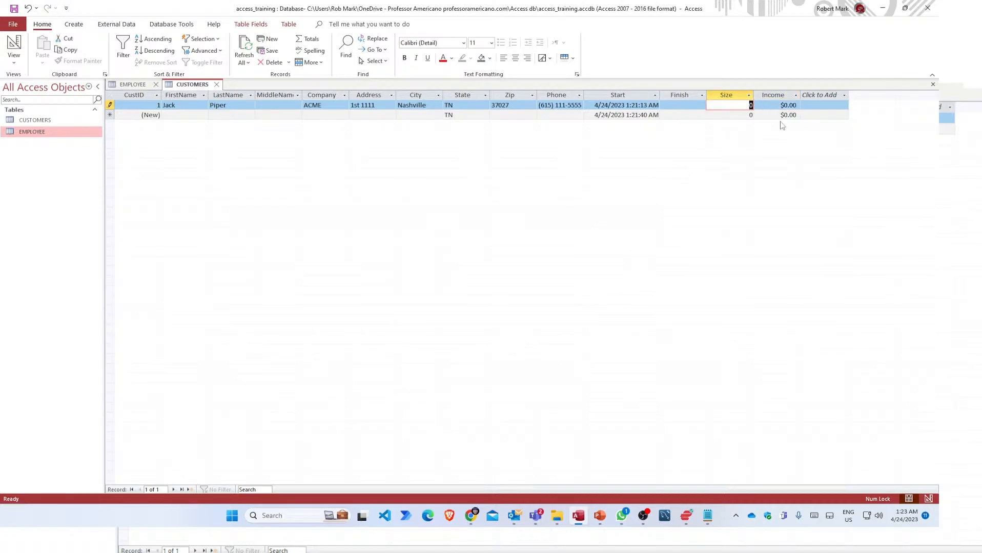
{"action": "type", "text": "2"}
{"action": "left_click", "coordinate": [778, 104]}
{"action": "double_click", "coordinate": [778, 104]}
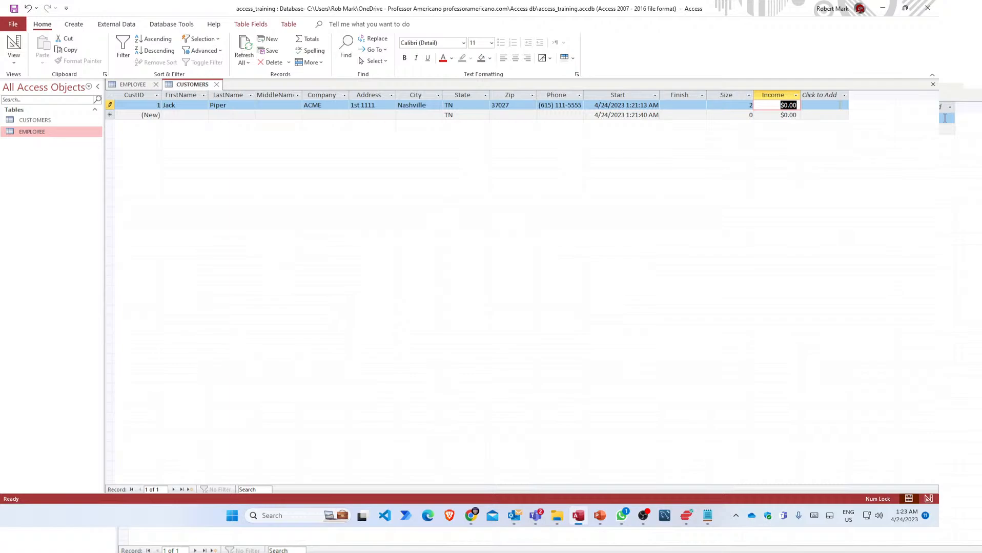
{"action": "type", "text": "1000000"}
{"action": "key", "text": "Tab"}
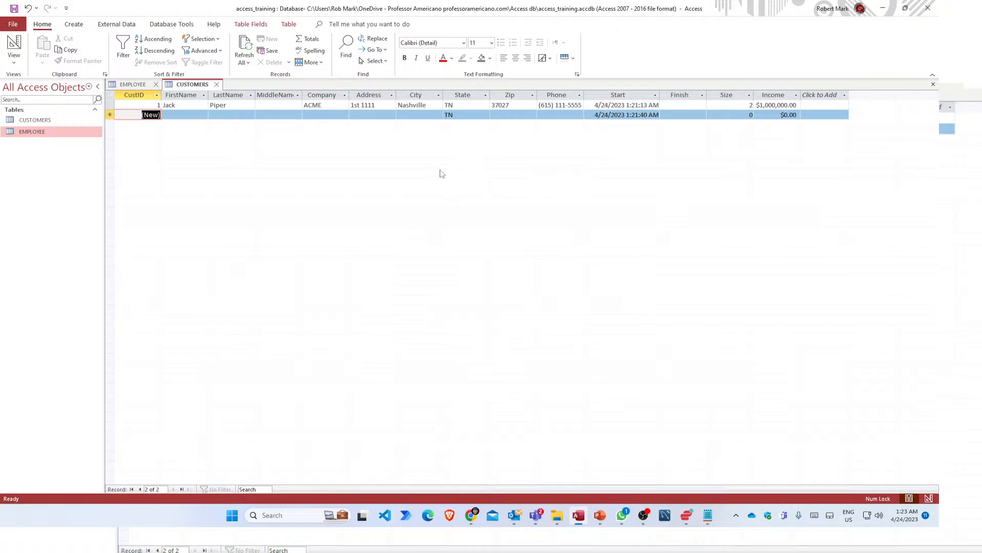
Refresh All so the City lookup lists Nashville, then pick Nashville for record 2.
{"action": "left_click", "coordinate": [408, 113]}
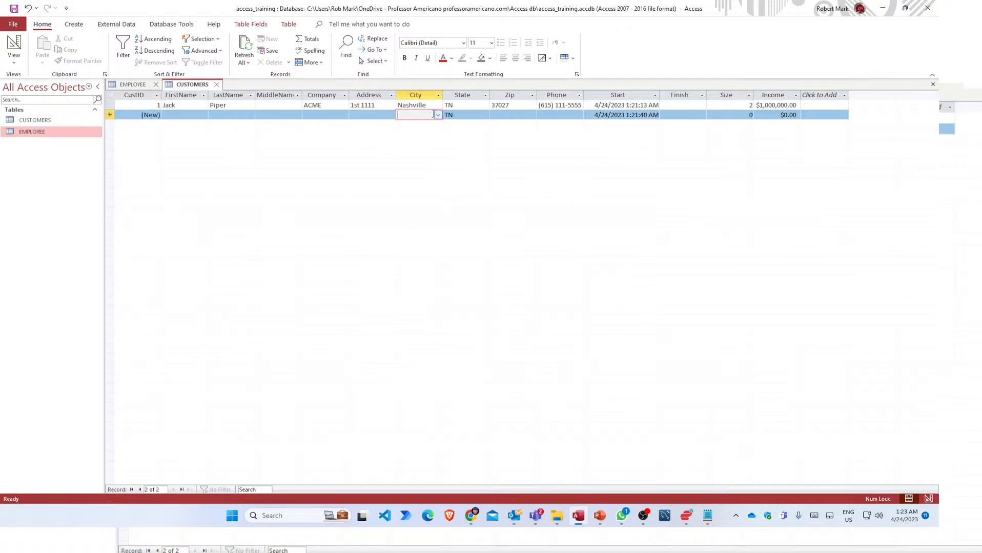
{"action": "left_click", "coordinate": [438, 115]}
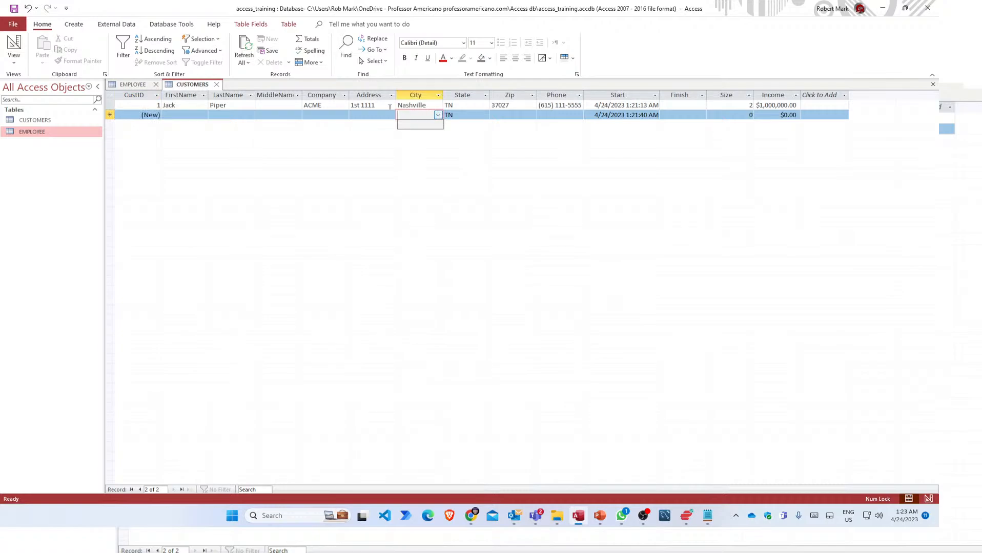
{"action": "left_click", "coordinate": [247, 49]}
{"action": "left_click", "coordinate": [427, 115]}
{"action": "left_click", "coordinate": [438, 115]}
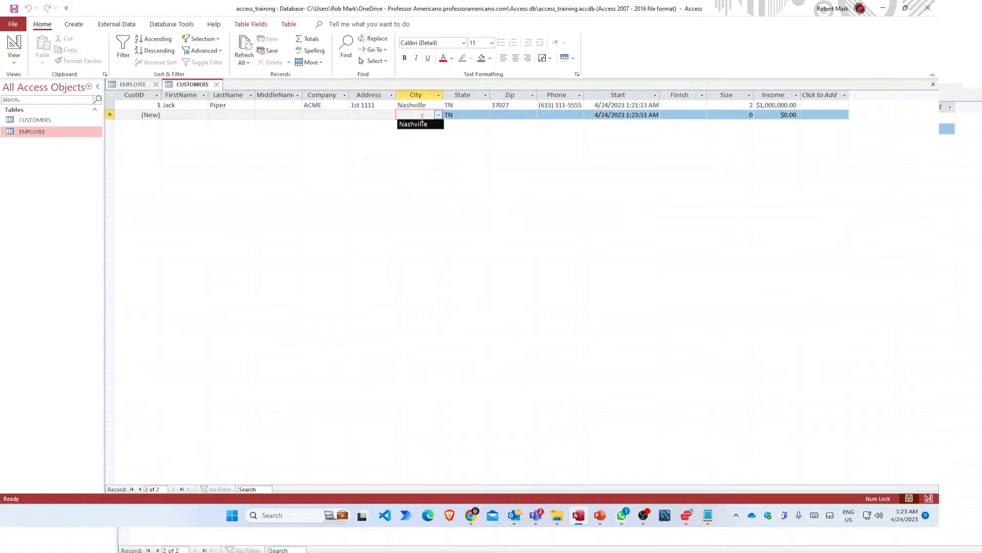
{"action": "key", "text": "Escape"}
{"action": "left_click", "coordinate": [180, 115]}
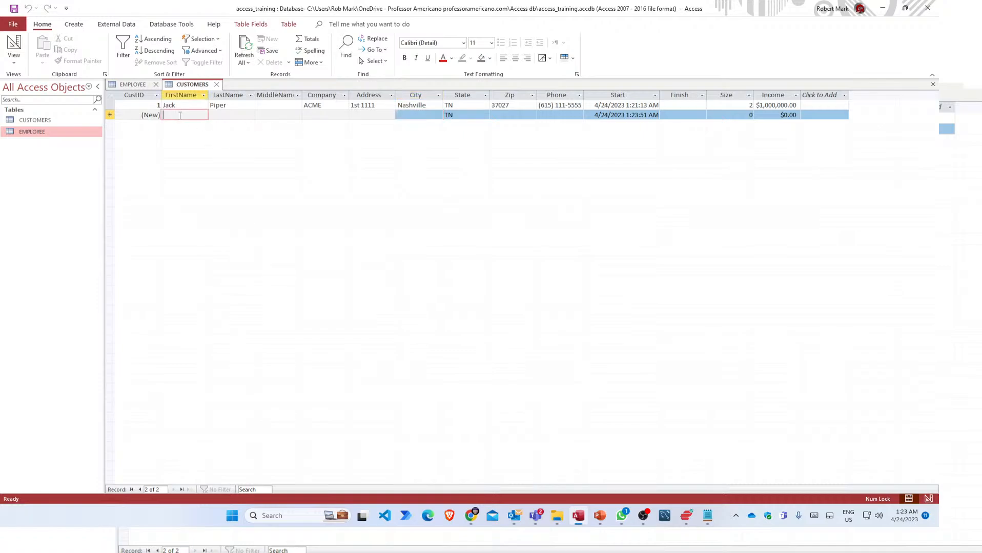
{"action": "left_click", "coordinate": [396, 114]}
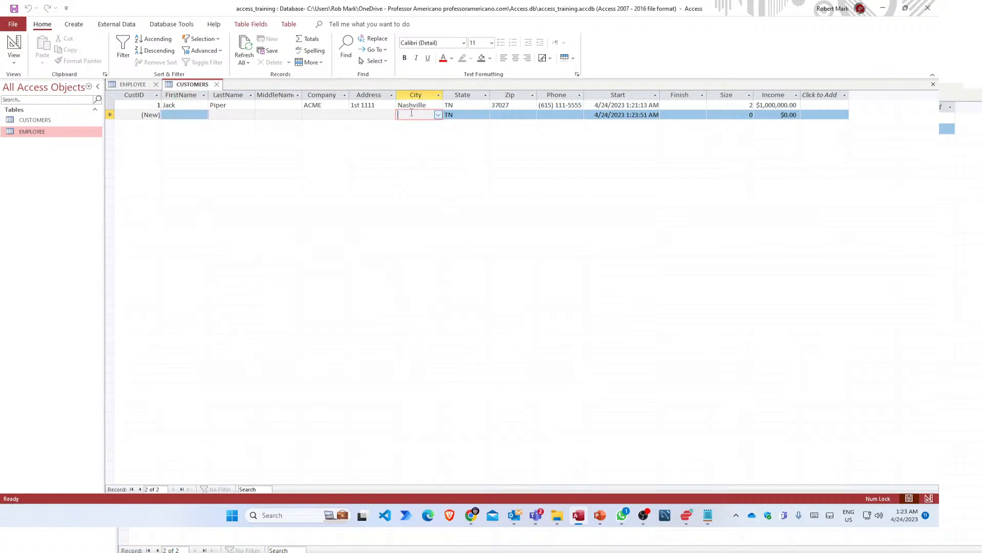
{"action": "left_click", "coordinate": [438, 115]}
{"action": "left_click", "coordinate": [425, 125]}
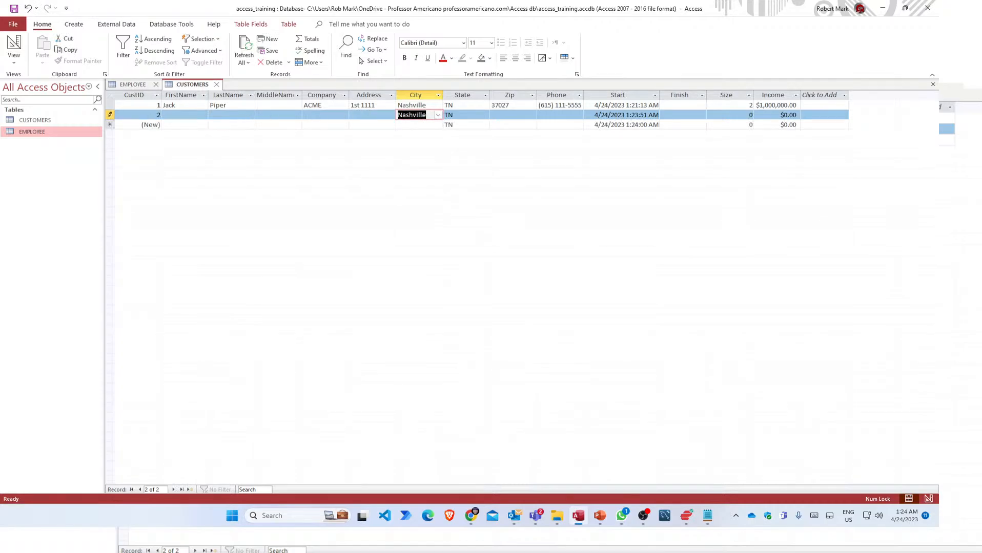
{"action": "left_click", "coordinate": [153, 114]}
Enter the second customer's first and last name and company ACME.
{"action": "left_click", "coordinate": [206, 116]}
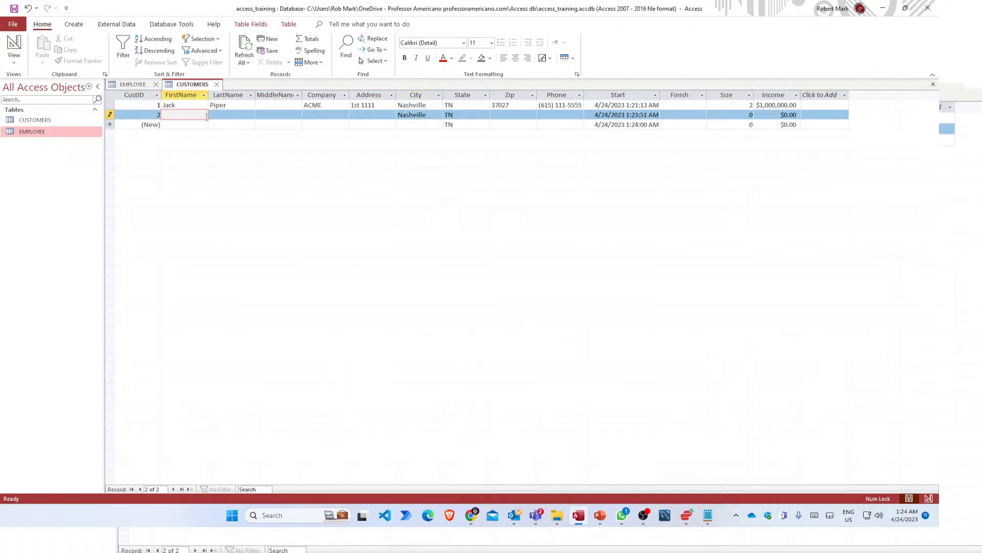
{"action": "key", "text": "Tab"}
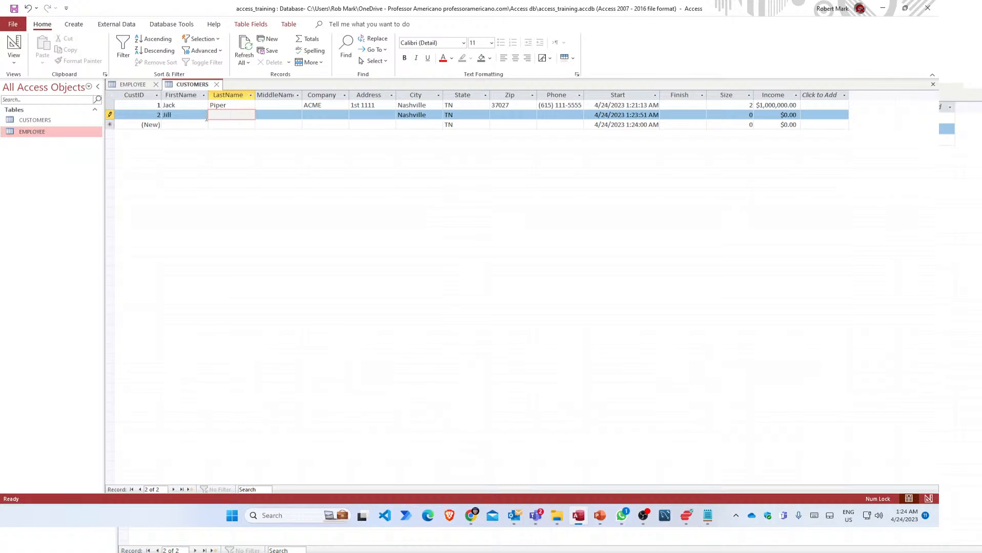
{"action": "key", "text": "Tab"}
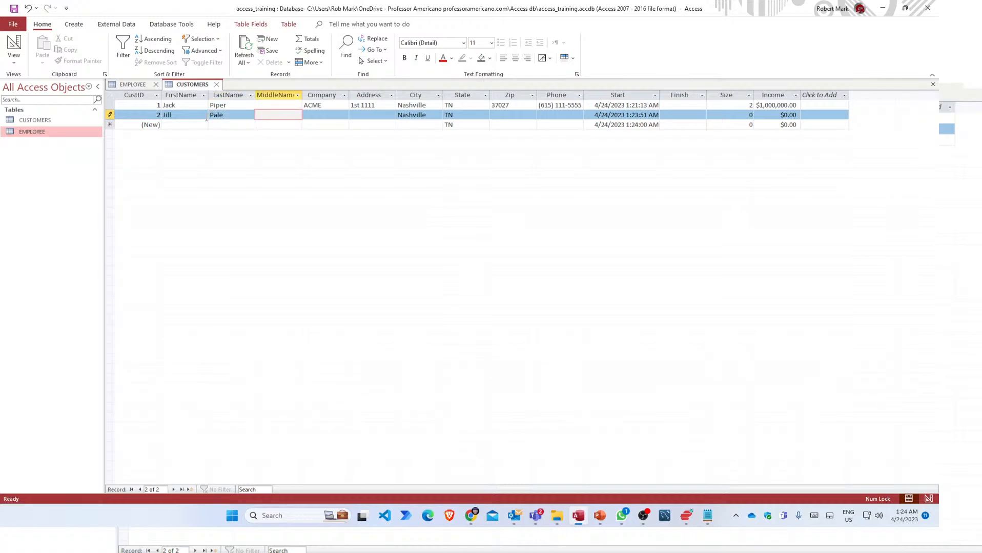
{"action": "key", "text": "Tab"}
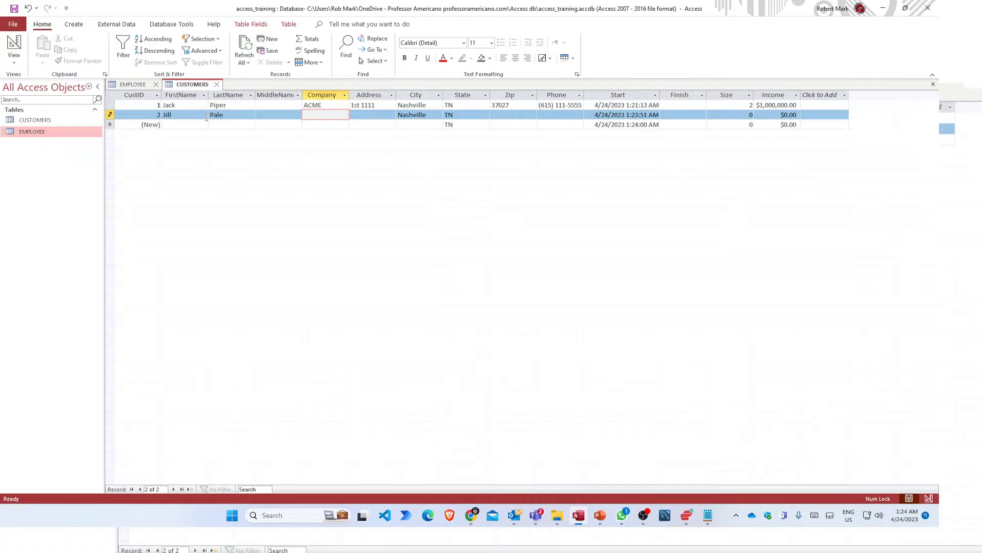
{"action": "type", "text": "ACME"}
{"action": "key", "text": "Tab"}
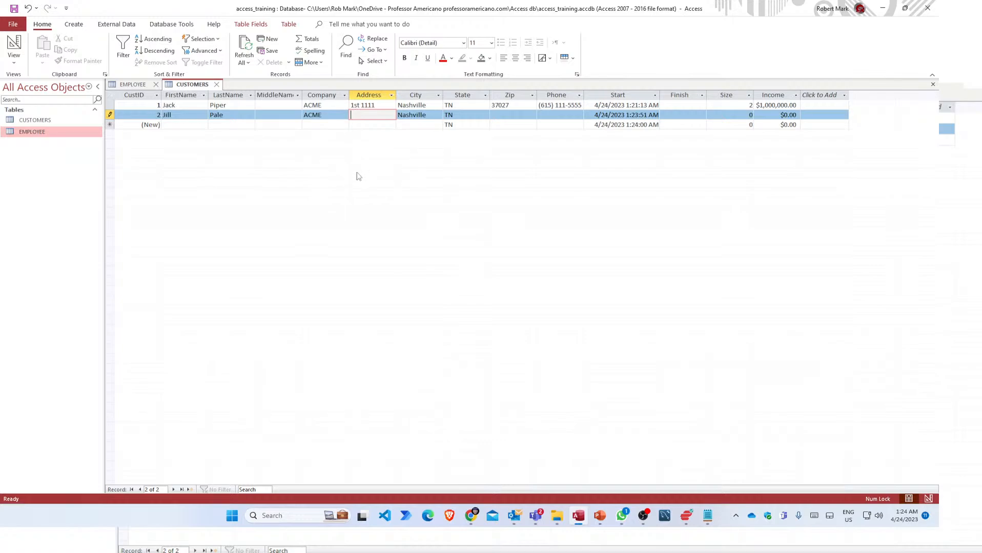
{"action": "key", "text": "Tab"}
{"action": "key", "text": "Tab"}
{"action": "key", "text": "Tab"}
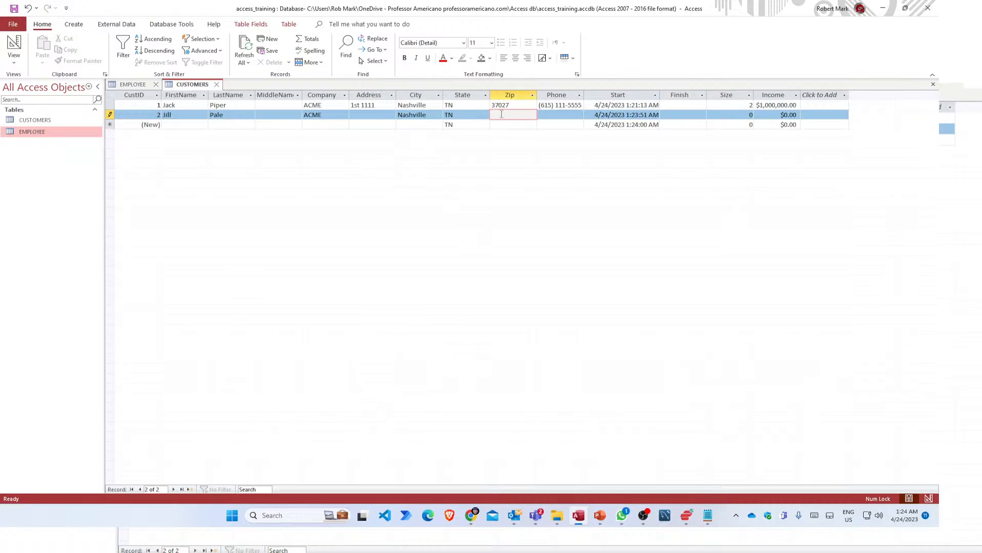
Enter zip 37033, the phone number, Size 5 and Income 2000000, then save record 2.
{"action": "type", "text": "37033"}
{"action": "key", "text": "Tab"}
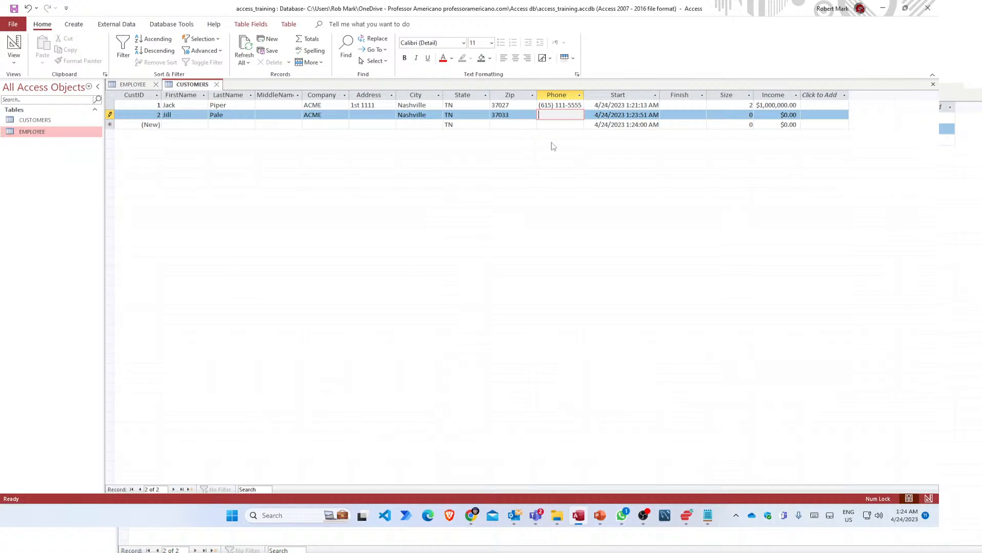
{"action": "type", "text": "6155552222"}
{"action": "key", "text": "Tab"}
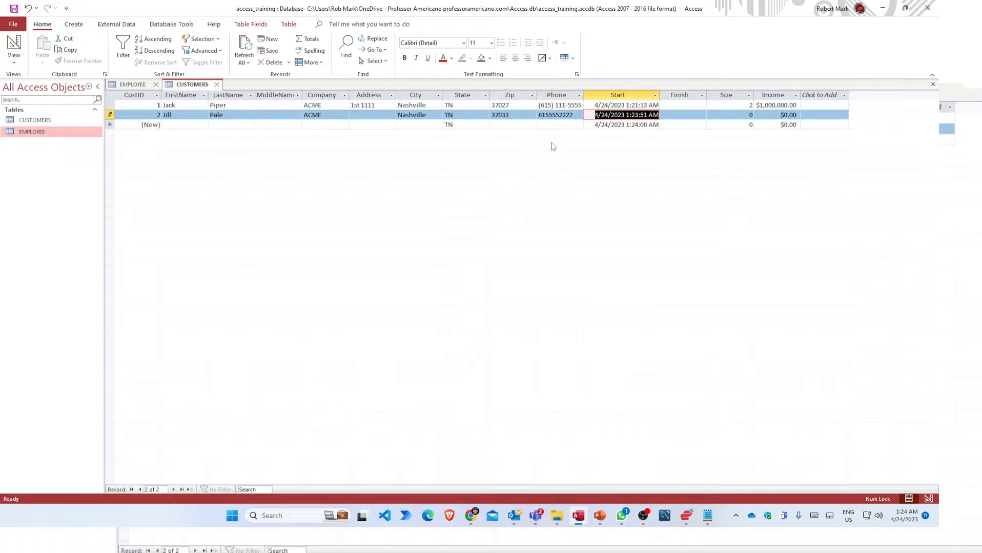
{"action": "key", "text": "Tab"}
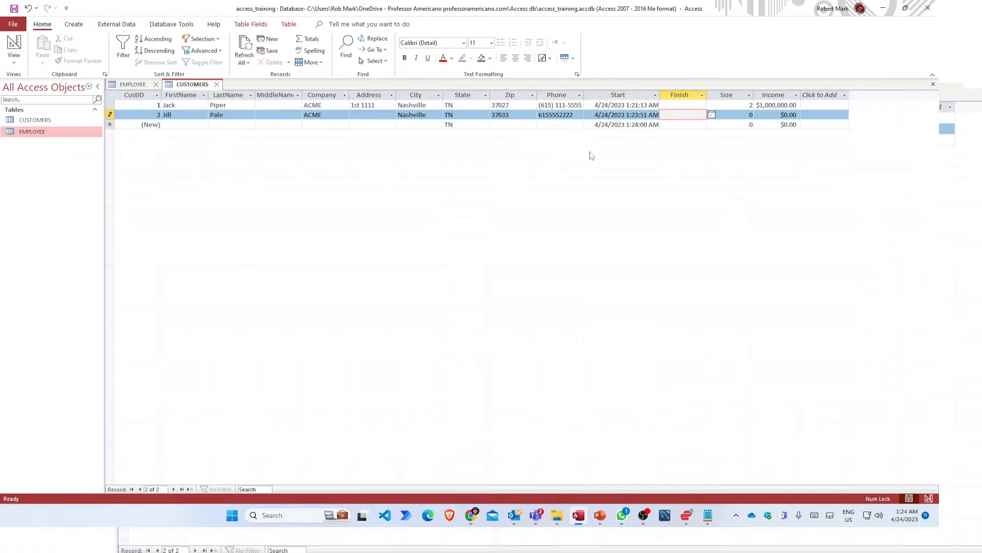
{"action": "key", "text": "Tab"}
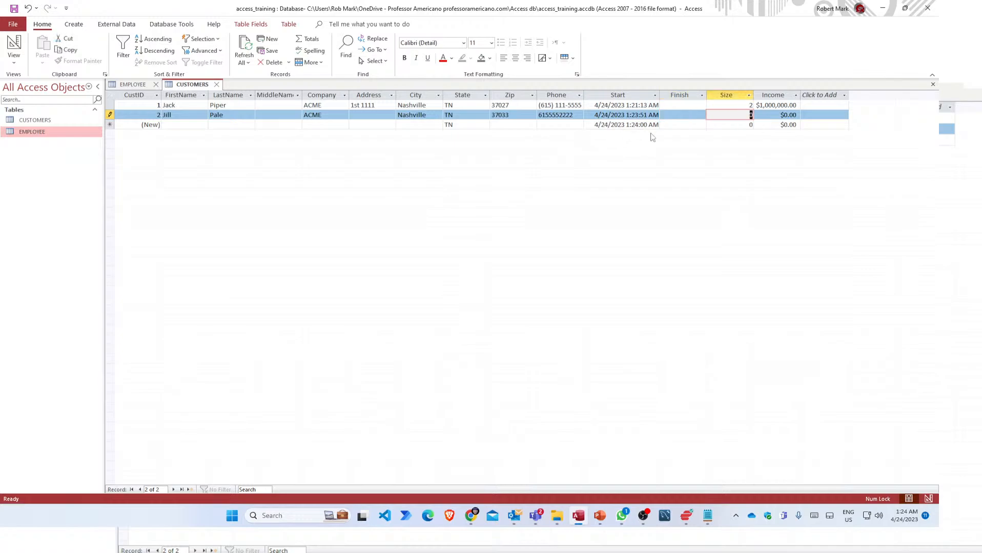
{"action": "type", "text": "5"}
{"action": "key", "text": "Tab"}
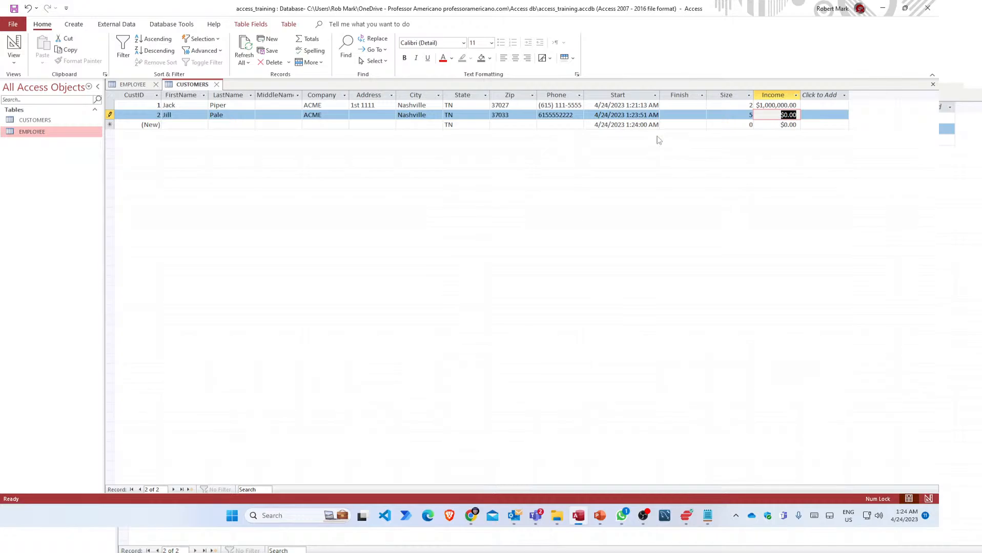
{"action": "type", "text": "2000000"}
{"action": "key", "text": "Tab"}
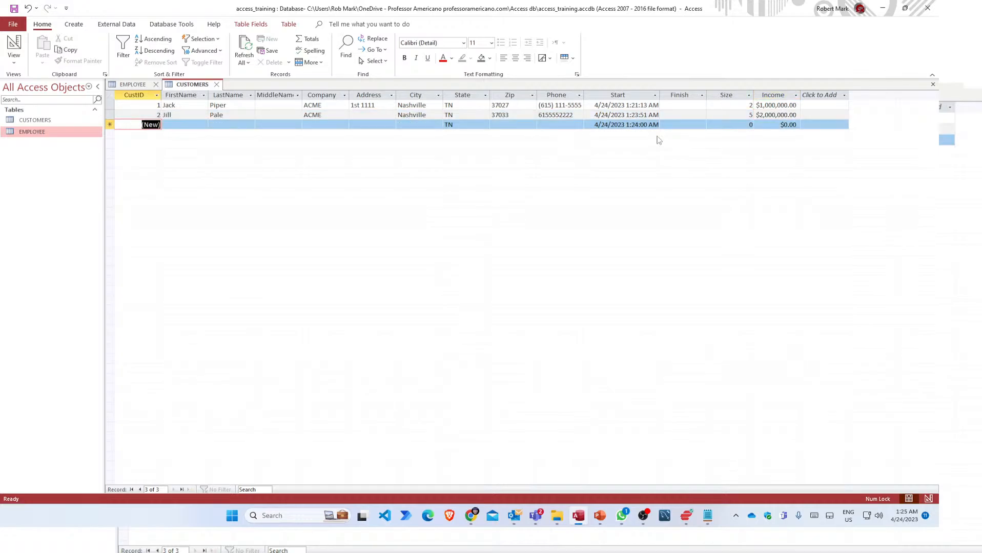
{"action": "key", "text": "Tab"}
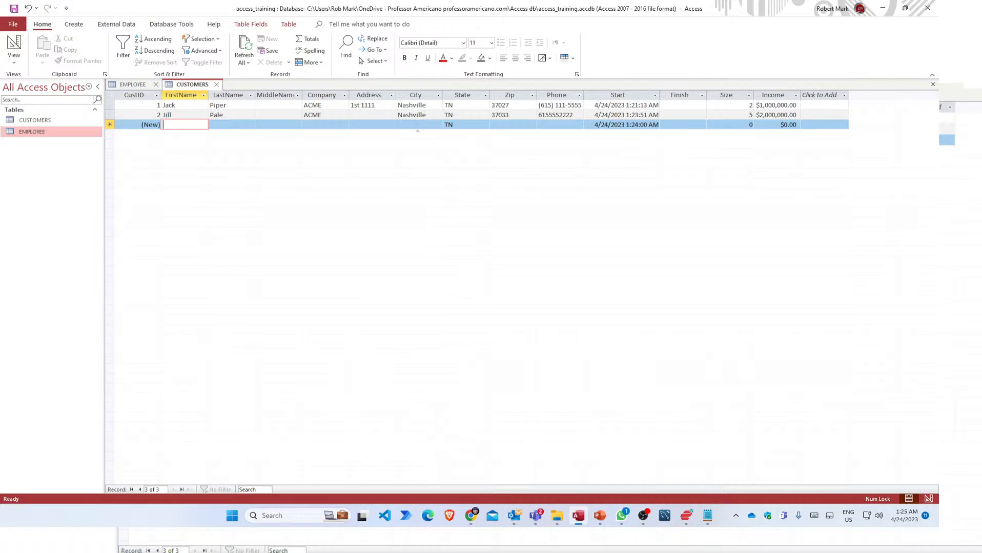
Inspect the new row's City dropdown, leave City empty, and return to FirstName.
{"action": "left_click", "coordinate": [437, 125]}
{"action": "left_click", "coordinate": [437, 125]}
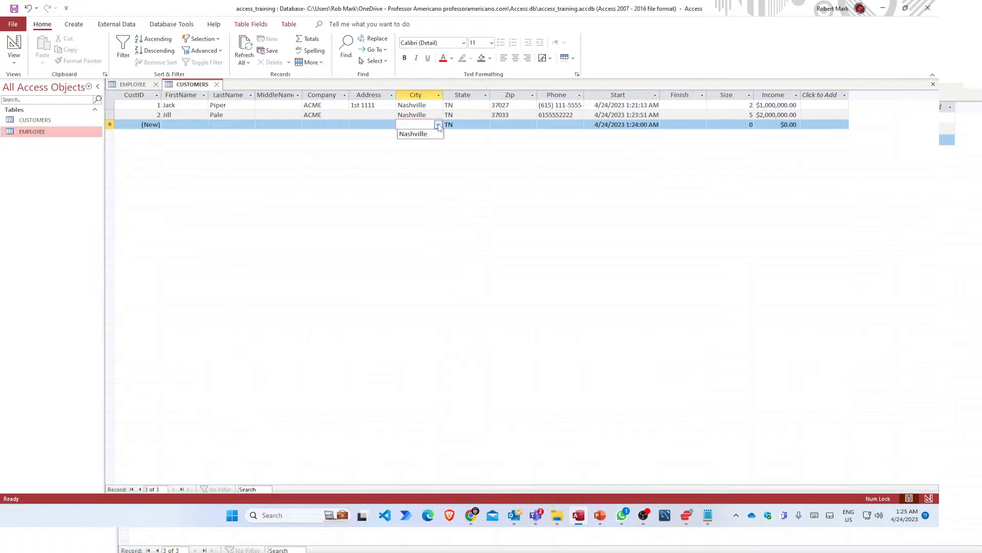
{"action": "left_click", "coordinate": [437, 126]}
{"action": "left_click", "coordinate": [182, 124]}
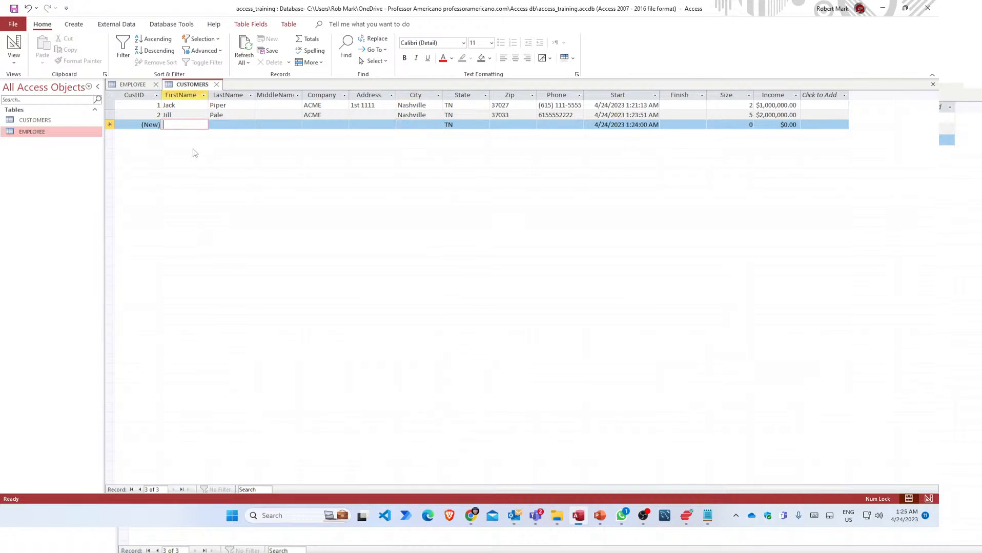
{"action": "left_click", "coordinate": [397, 125]}
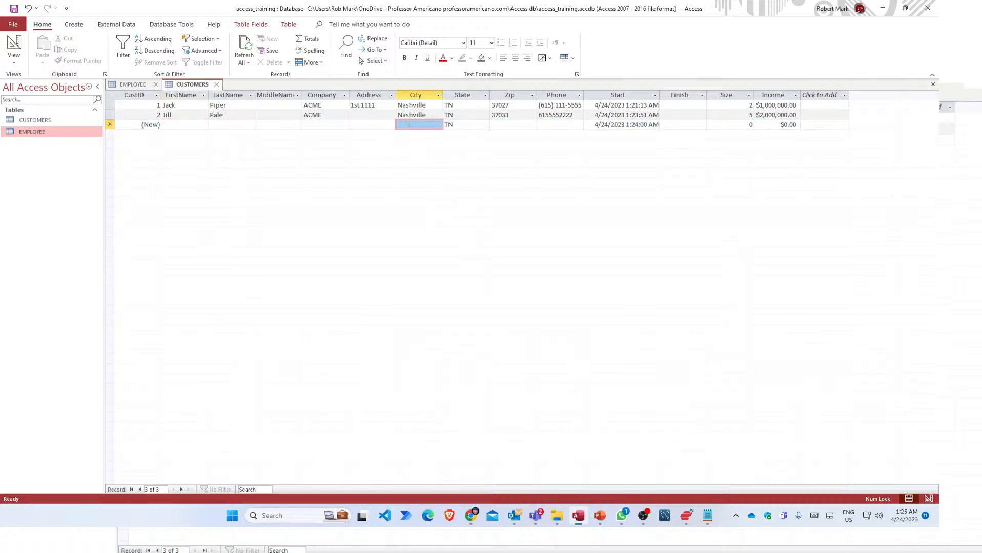
{"action": "left_click", "coordinate": [437, 125]}
{"action": "left_click", "coordinate": [438, 126]}
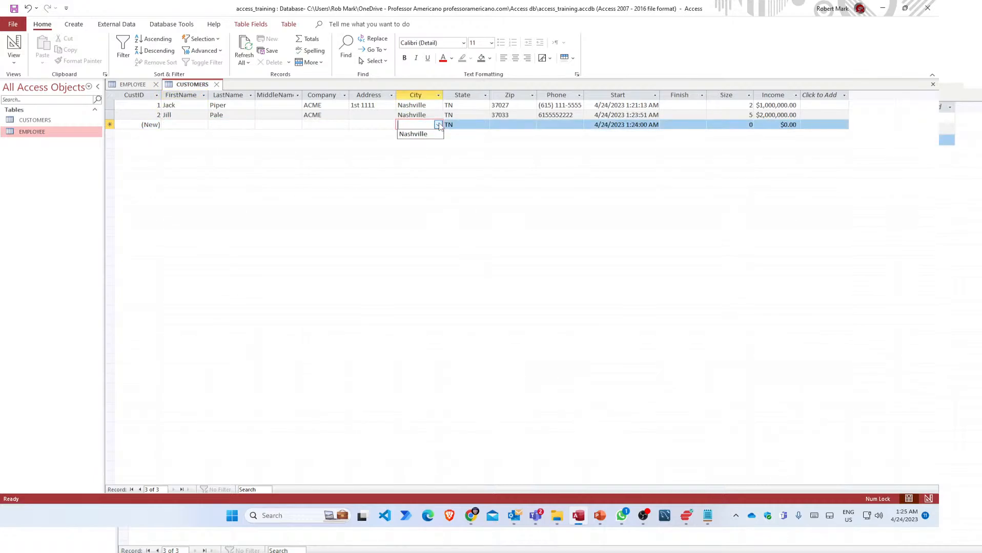
{"action": "left_click", "coordinate": [438, 125]}
{"action": "left_click", "coordinate": [177, 122]}
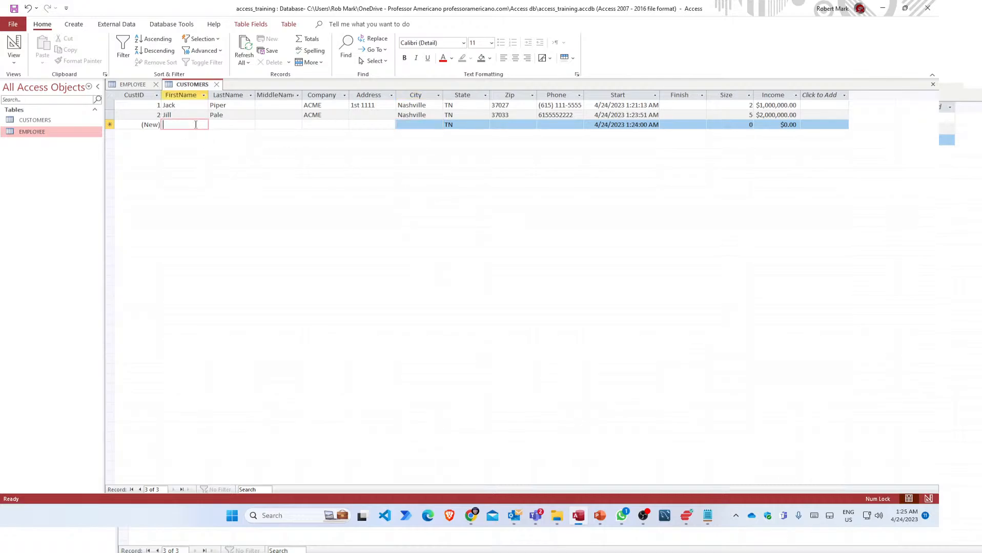
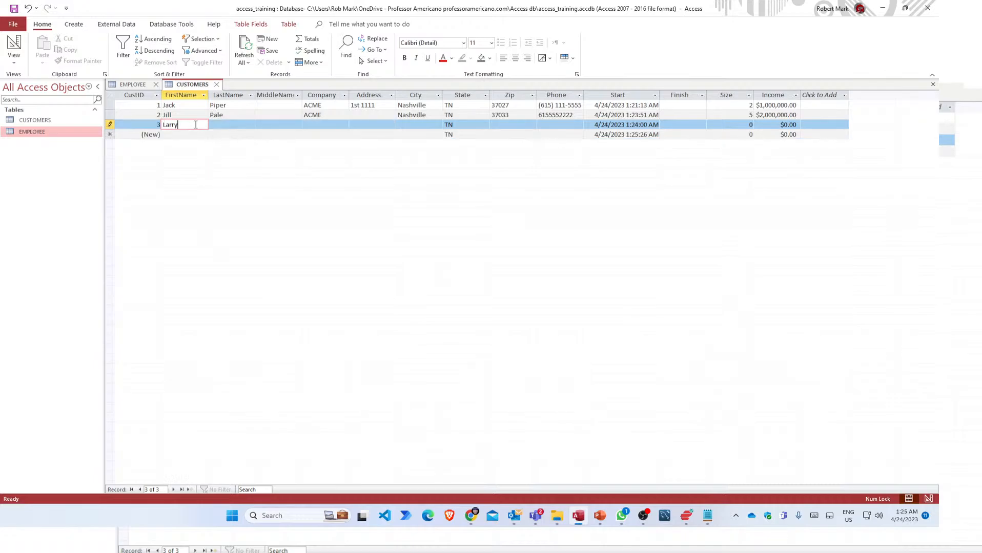
Type the third customer's first and last name and tab past the empty fields.
{"action": "key", "text": "Tab"}
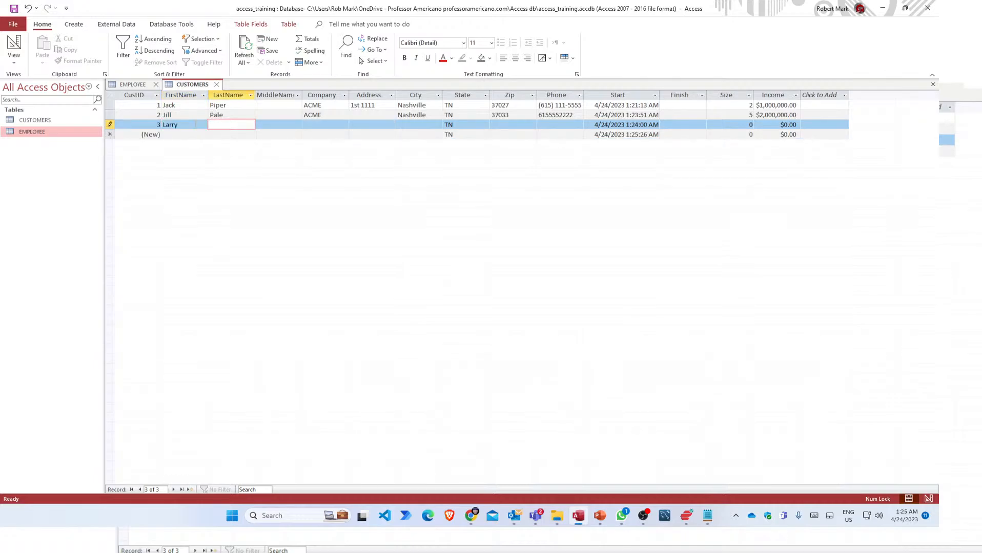
{"action": "key", "text": "Tab"}
{"action": "key", "text": "Tab"}
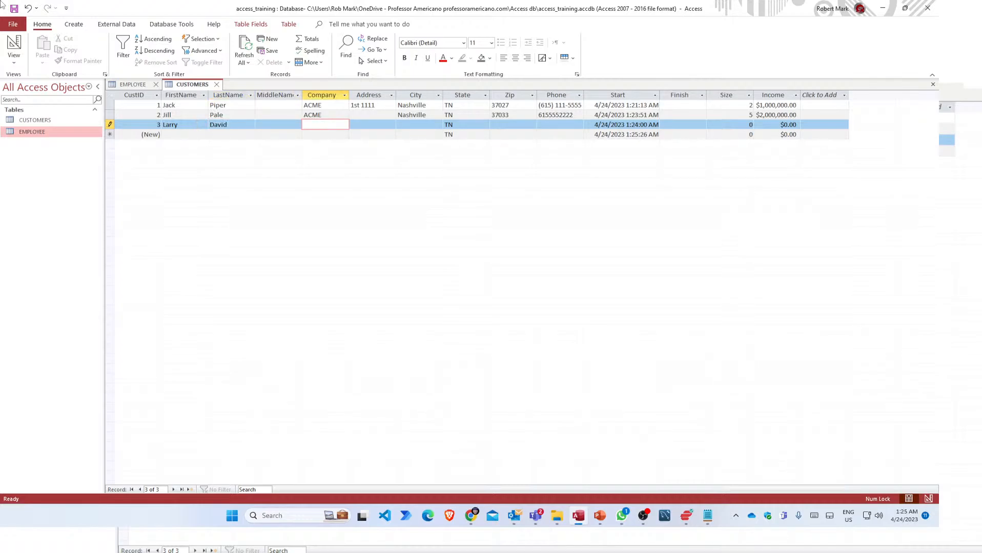
{"action": "key", "text": "Tab"}
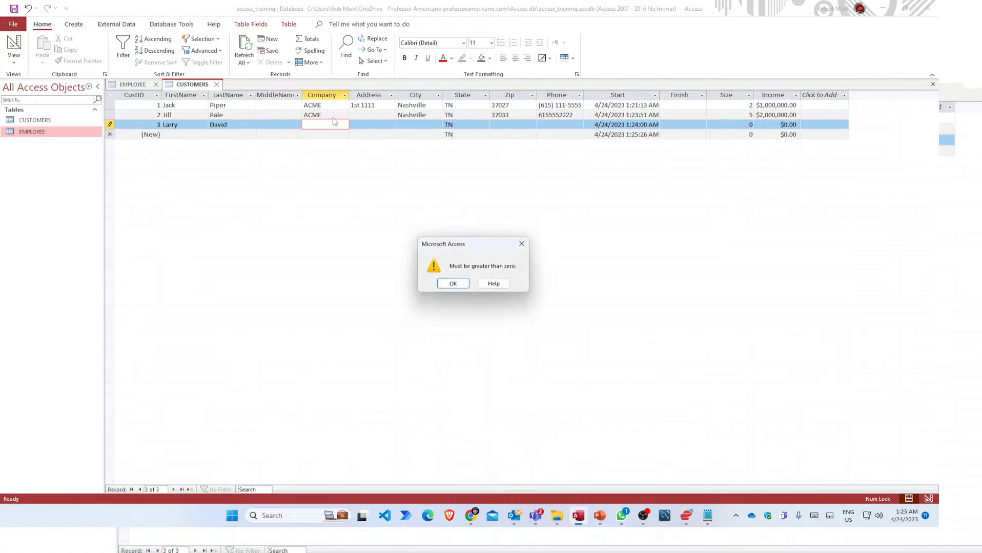
Dismiss the greater-than-zero warning and set the third record's Size to 8.
{"action": "left_click", "coordinate": [441, 282]}
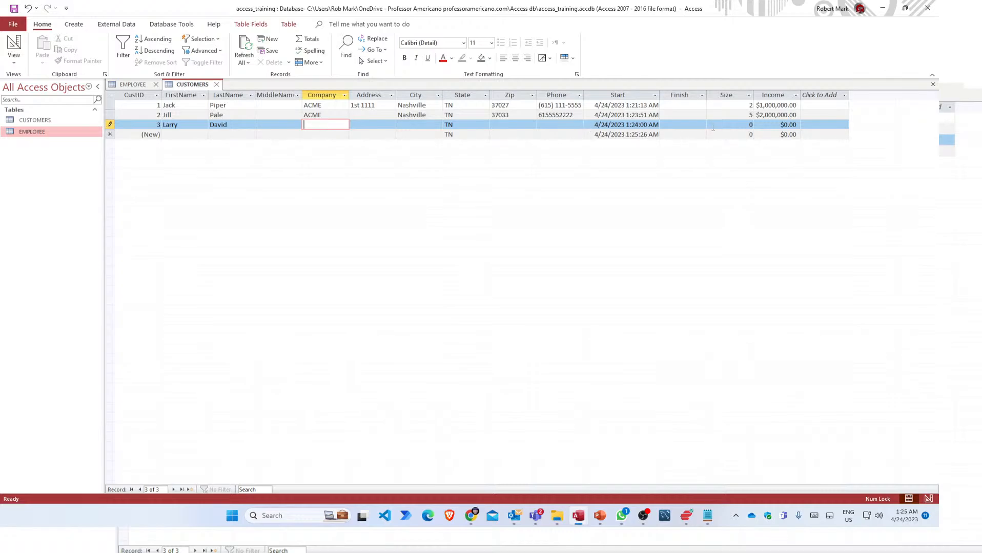
{"action": "double_click", "coordinate": [749, 126]}
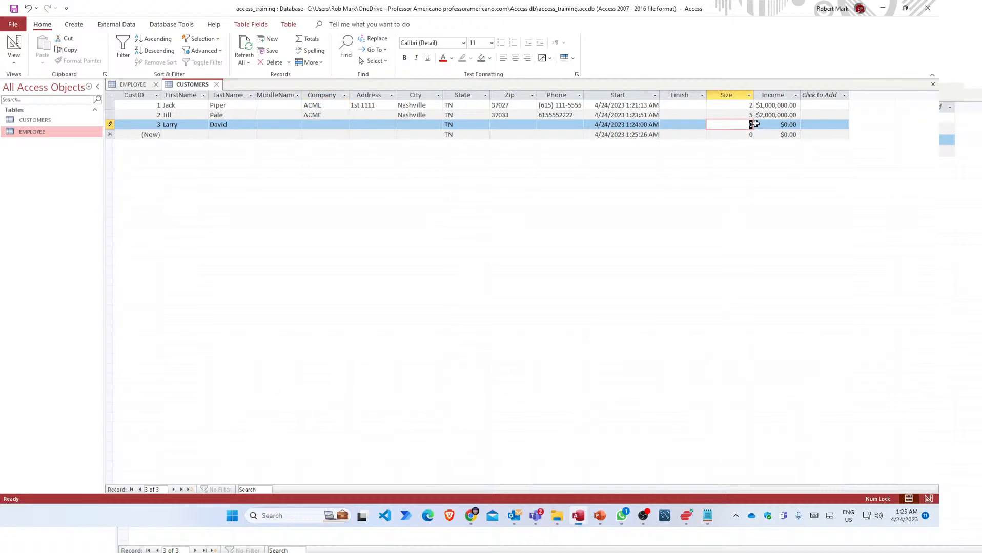
{"action": "type", "text": "8"}
{"action": "left_click", "coordinate": [392, 124]}
{"action": "left_click", "coordinate": [326, 123]}
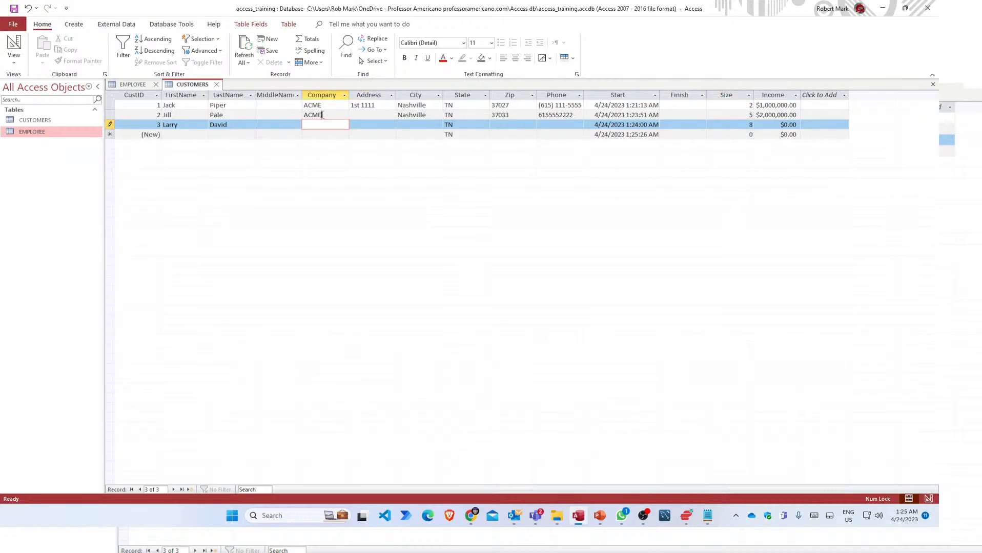
Replace the second customer's company ACME with SSDS.
{"action": "left_click", "coordinate": [337, 115]}
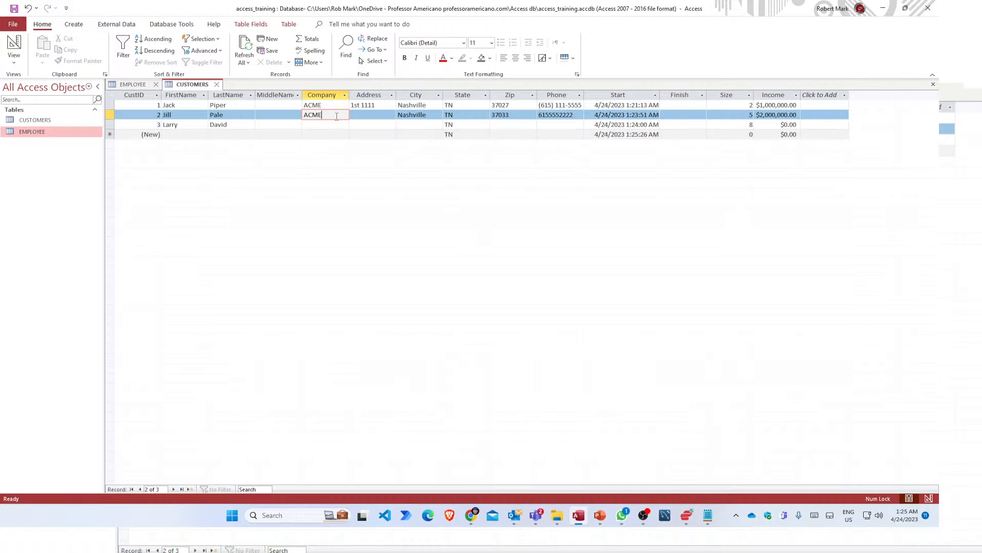
{"action": "double_click", "coordinate": [336, 116]}
{"action": "type", "text": "SSDS"}
{"action": "left_click", "coordinate": [328, 125]}
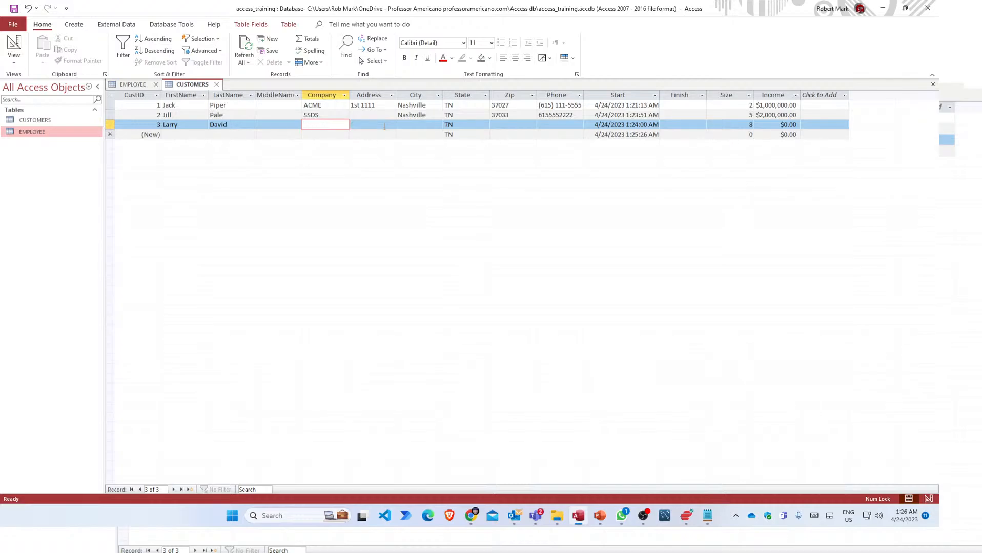
Enter company MLX, city Atlanta and state GA for the third customer.
{"action": "type", "text": "MLX"}
{"action": "left_click", "coordinate": [384, 126]}
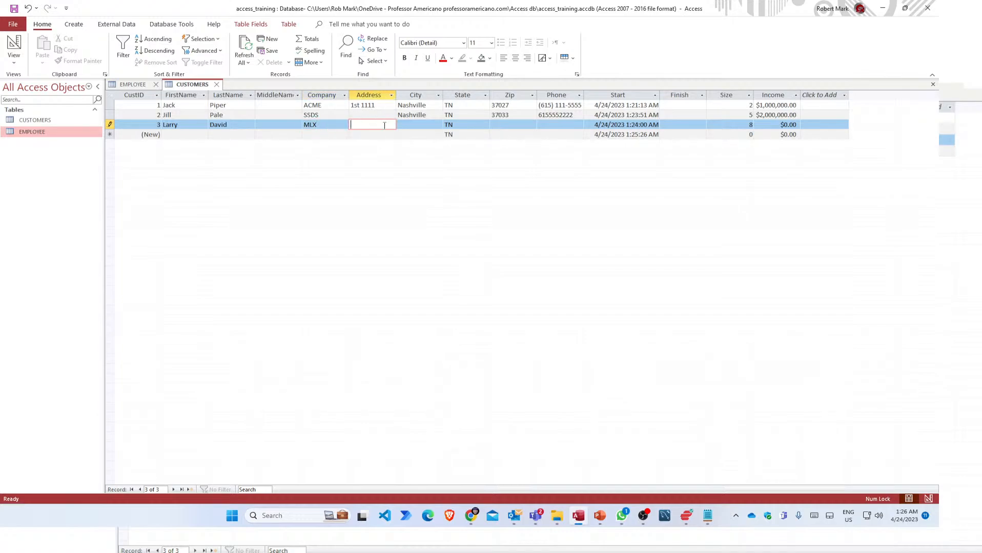
{"action": "key", "text": "Tab"}
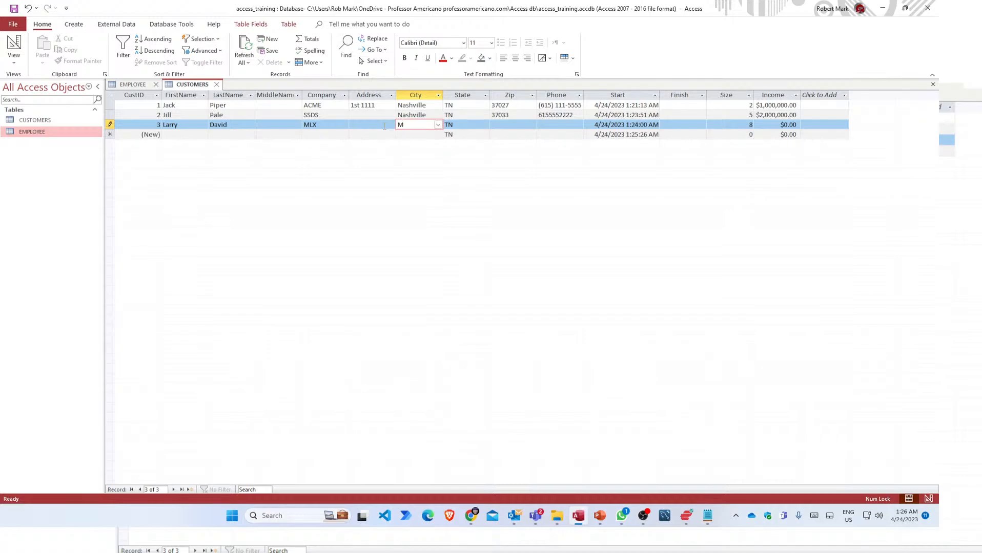
{"action": "type", "text": "Atlanta"}
{"action": "key", "text": "Tab"}
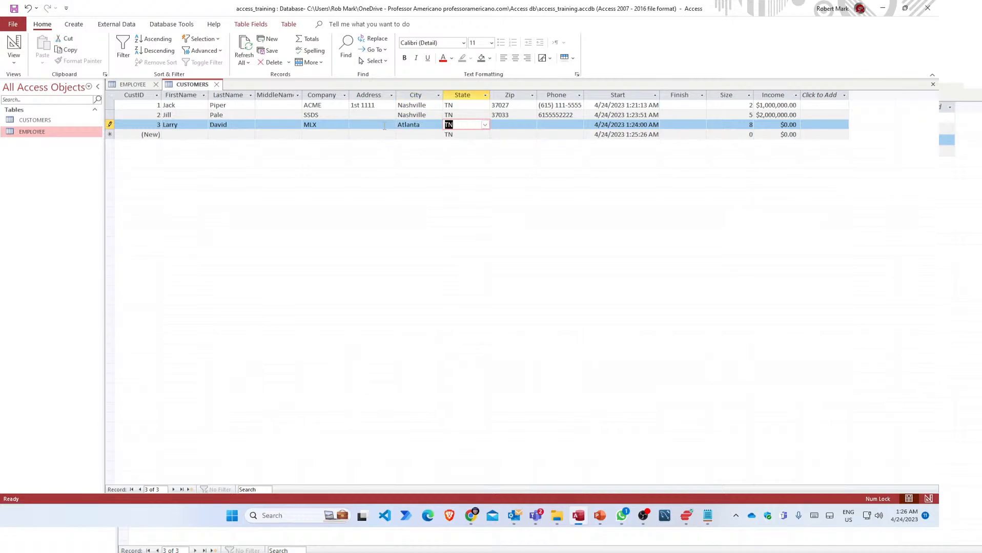
{"action": "type", "text": "GA"}
{"action": "key", "text": "Tab"}
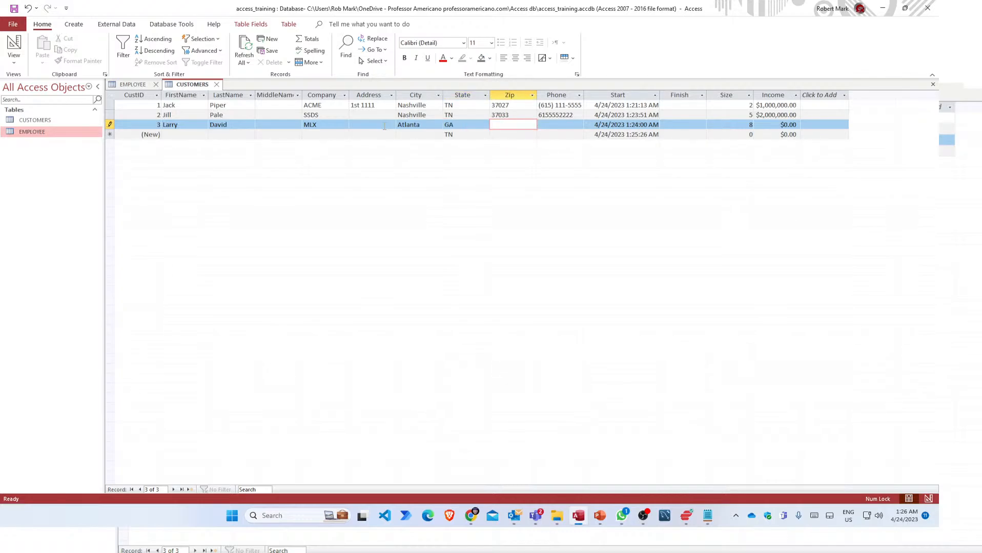
Fill in zip 35630, the phone number and income 6000000, then save the third record.
{"action": "type", "text": "35630"}
{"action": "key", "text": "Tab"}
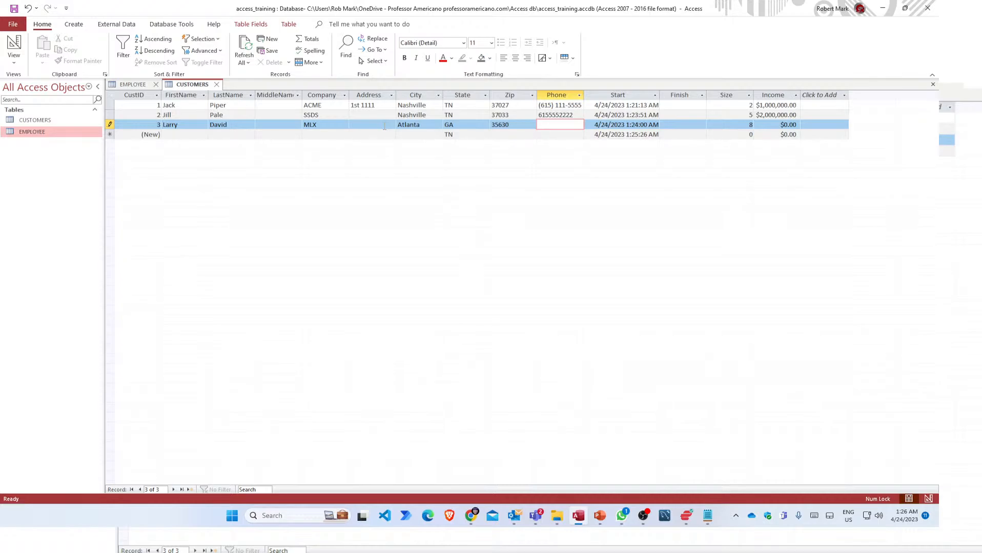
{"action": "type", "text": "4145552222"}
{"action": "key", "text": "Tab"}
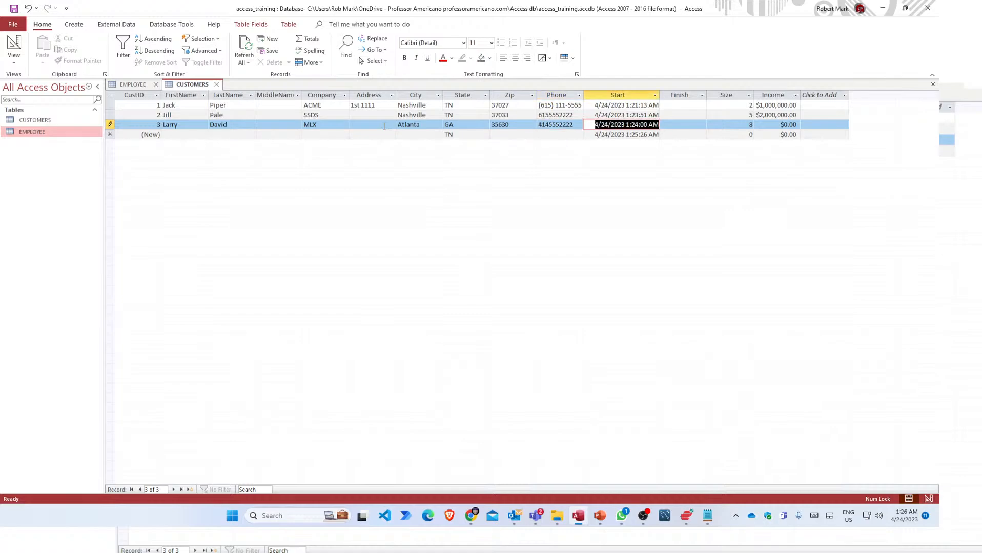
{"action": "key", "text": "Tab"}
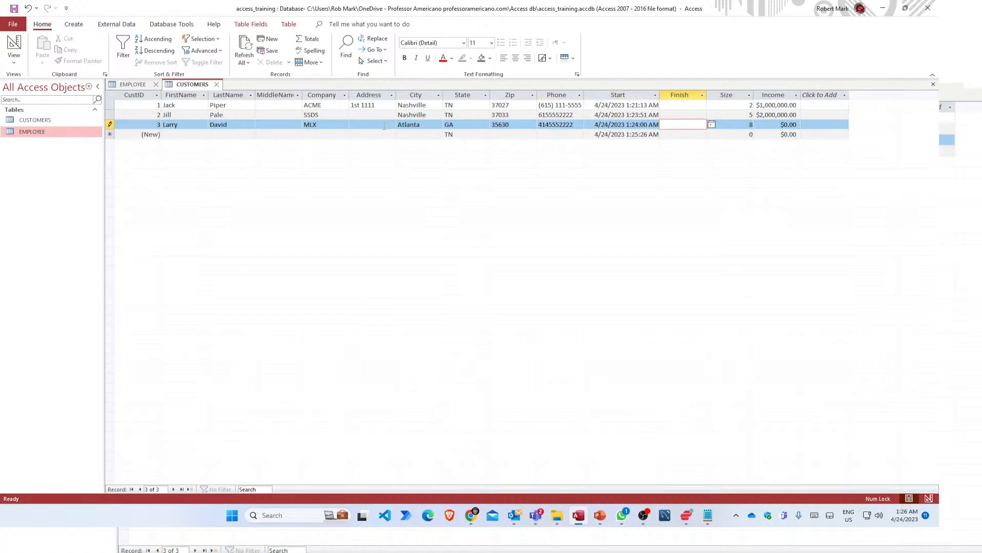
{"action": "key", "text": "Tab"}
{"action": "key", "text": "Tab"}
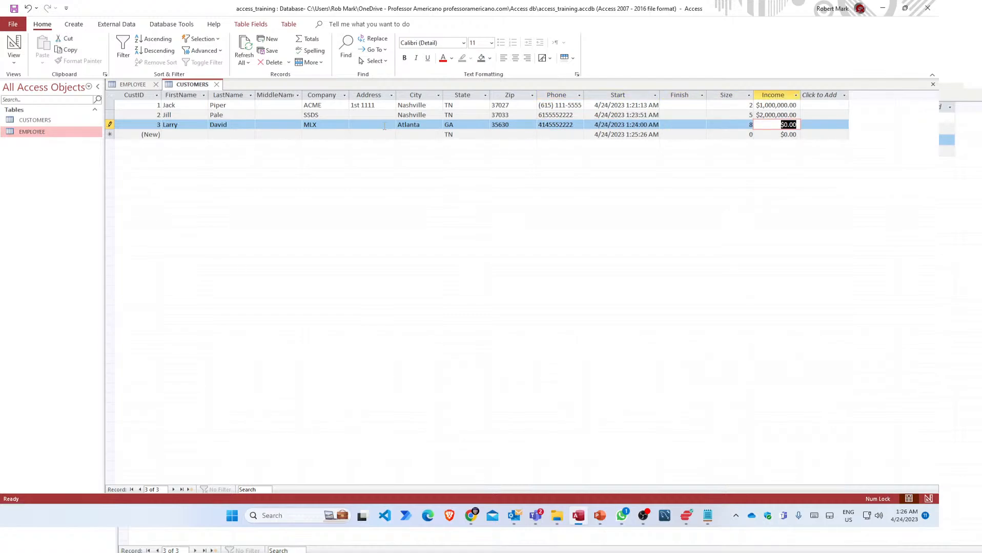
{"action": "type", "text": "6000000"}
{"action": "key", "text": "Tab"}
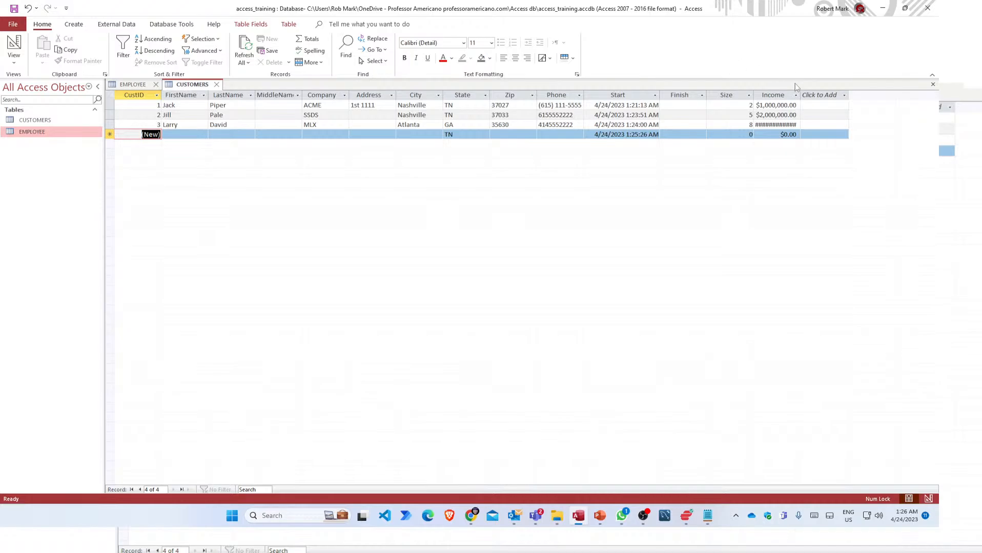
Widen the Income column to show the full amount and check the City list on the new record.
{"action": "left_click_drag", "start_coordinate": [802, 95], "coordinate": [818, 95]}
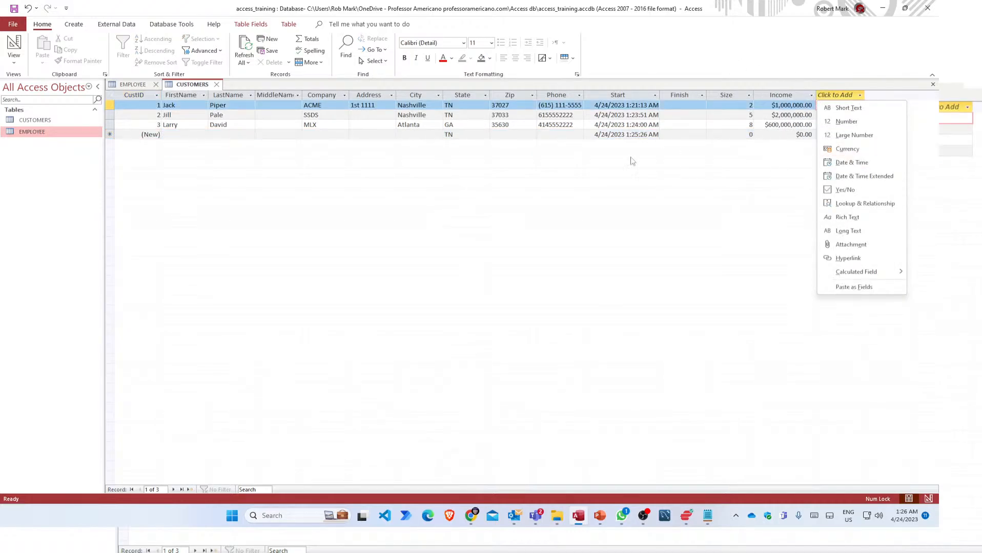
{"action": "left_click", "coordinate": [172, 135]}
{"action": "left_click", "coordinate": [194, 134]}
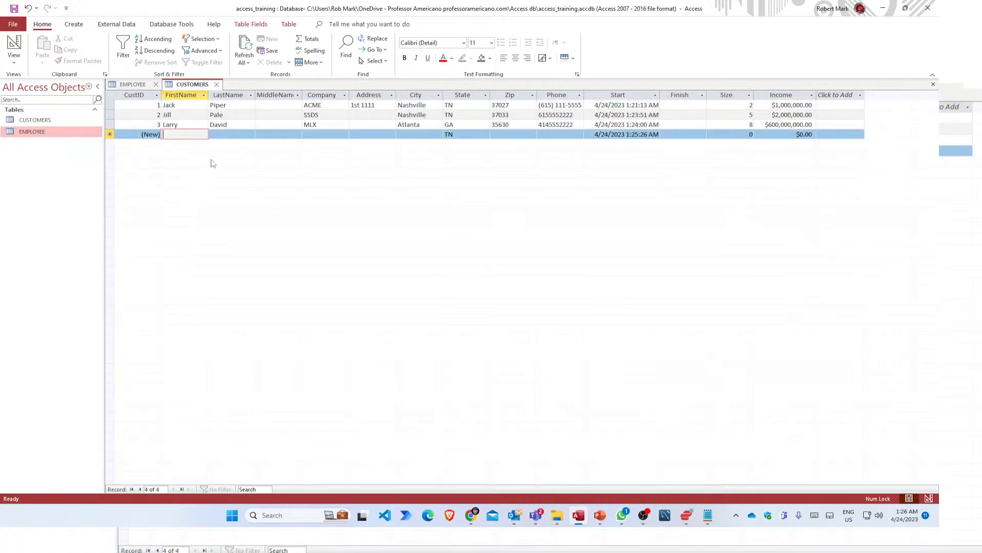
{"action": "left_click", "coordinate": [418, 134]}
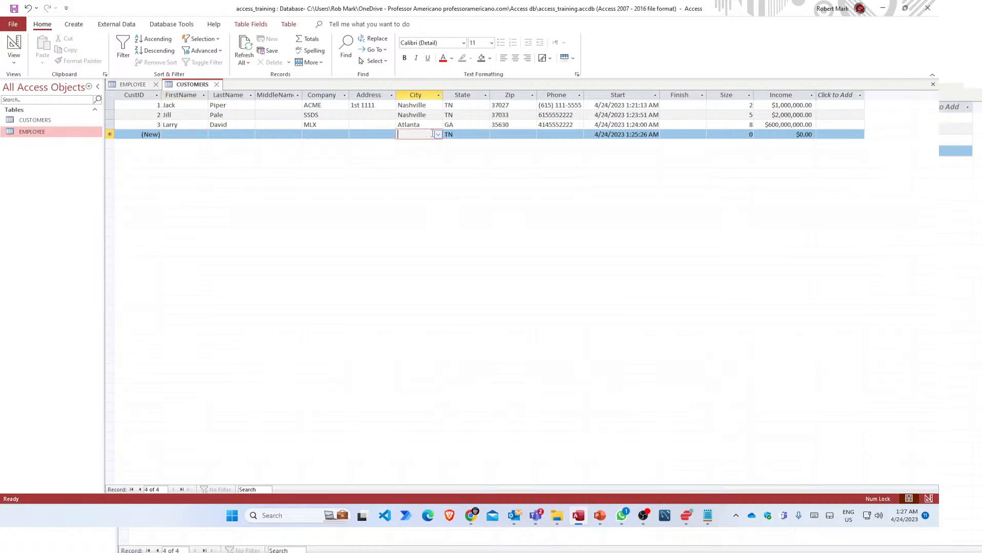
{"action": "left_click", "coordinate": [438, 134]}
{"action": "left_click", "coordinate": [438, 135]}
{"action": "left_click", "coordinate": [438, 134]}
{"action": "left_click", "coordinate": [438, 135]}
Save the CUSTOMERS layout, reopen the table, and open the City list for a new record.
{"action": "left_click", "coordinate": [217, 85]}
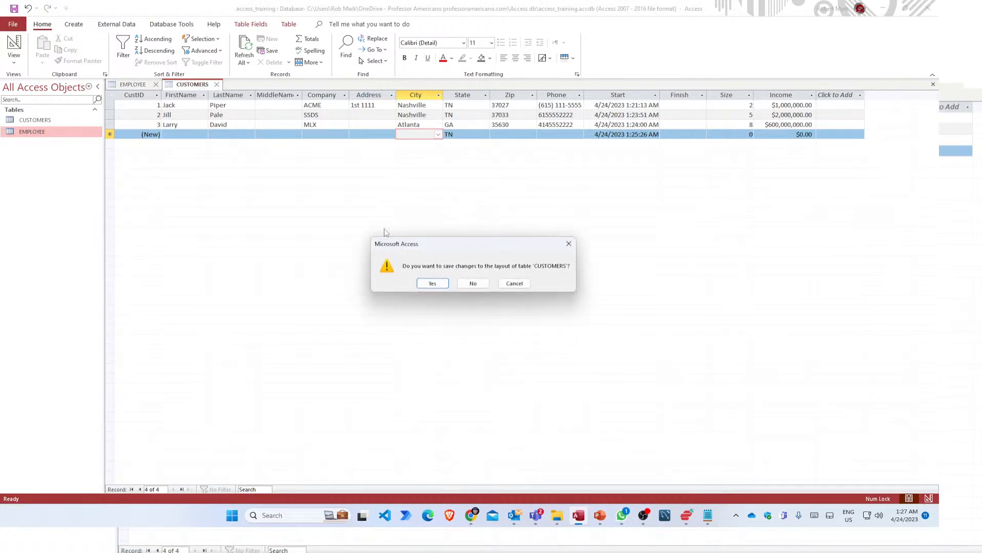
{"action": "left_click", "coordinate": [432, 283]}
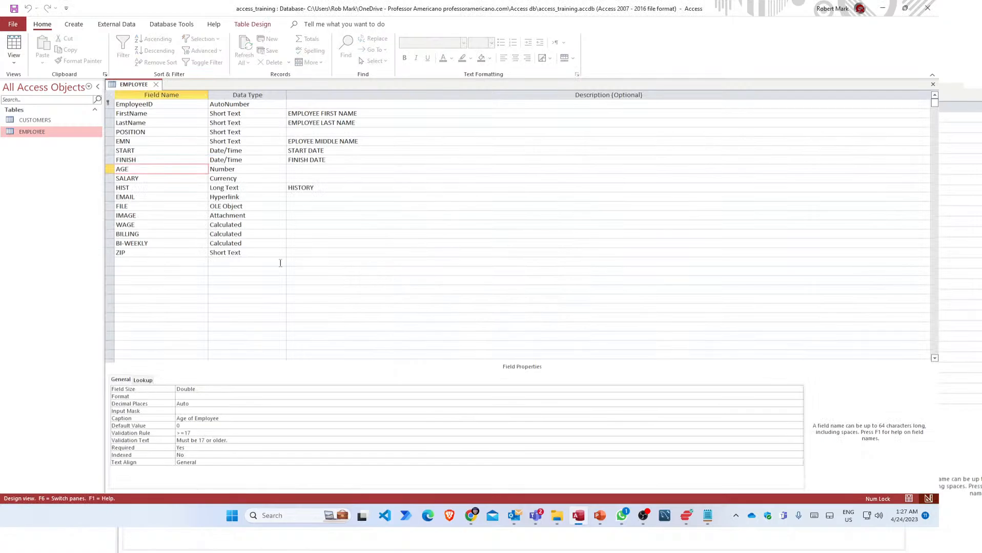
{"action": "double_click", "coordinate": [29, 120]}
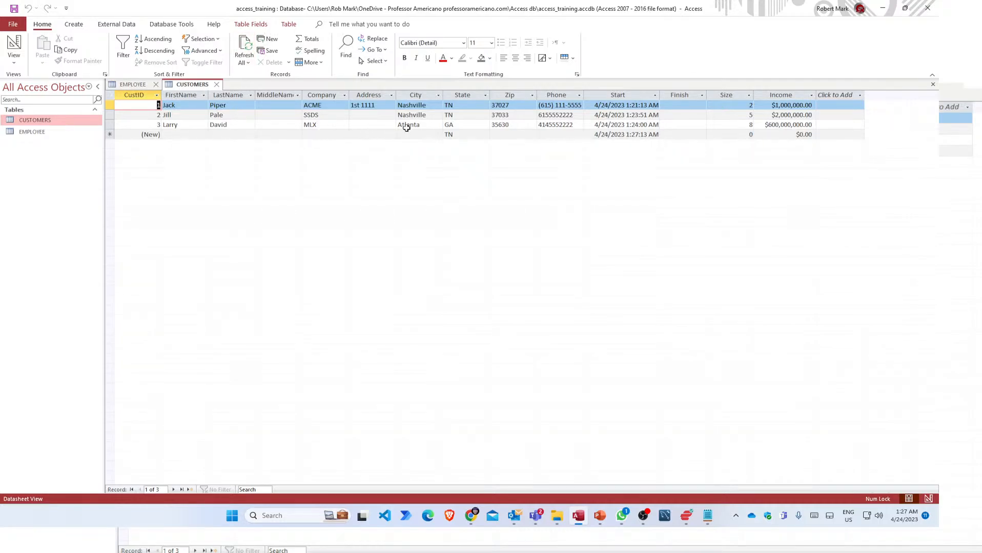
{"action": "left_click", "coordinate": [428, 125]}
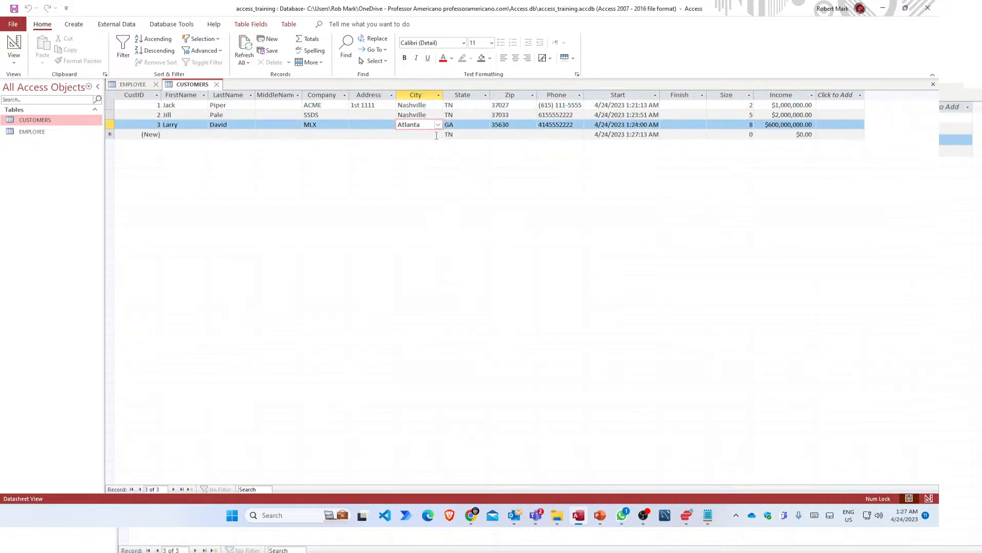
{"action": "left_click", "coordinate": [438, 135]}
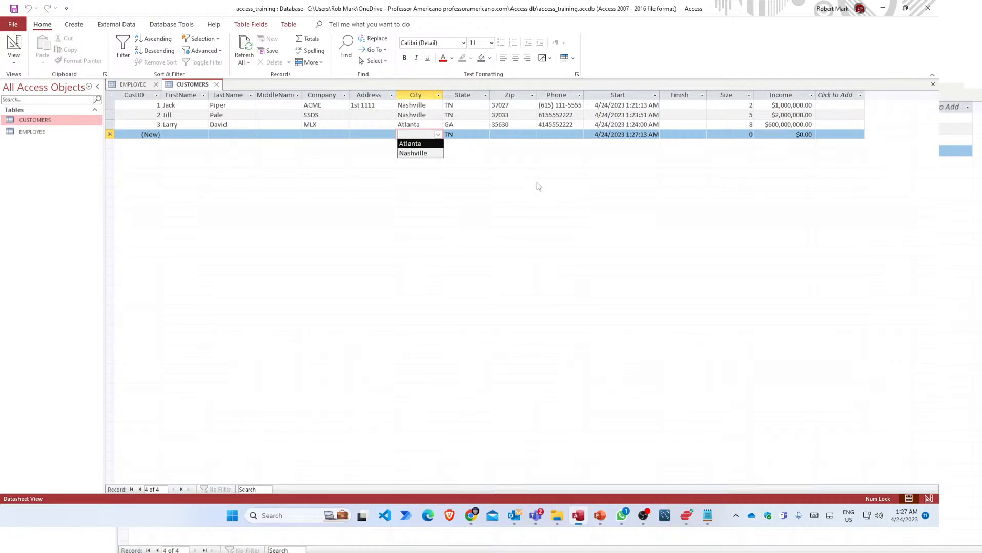
Switch the CUSTOMERS table to Design View from its tab's shortcut menu.
{"action": "right_click", "coordinate": [189, 86]}
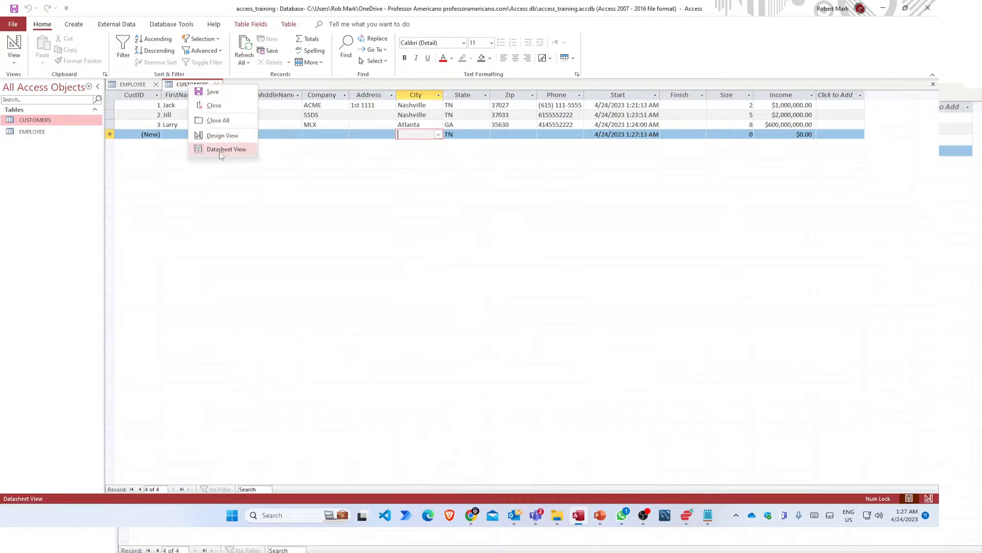
{"action": "left_click", "coordinate": [222, 135]}
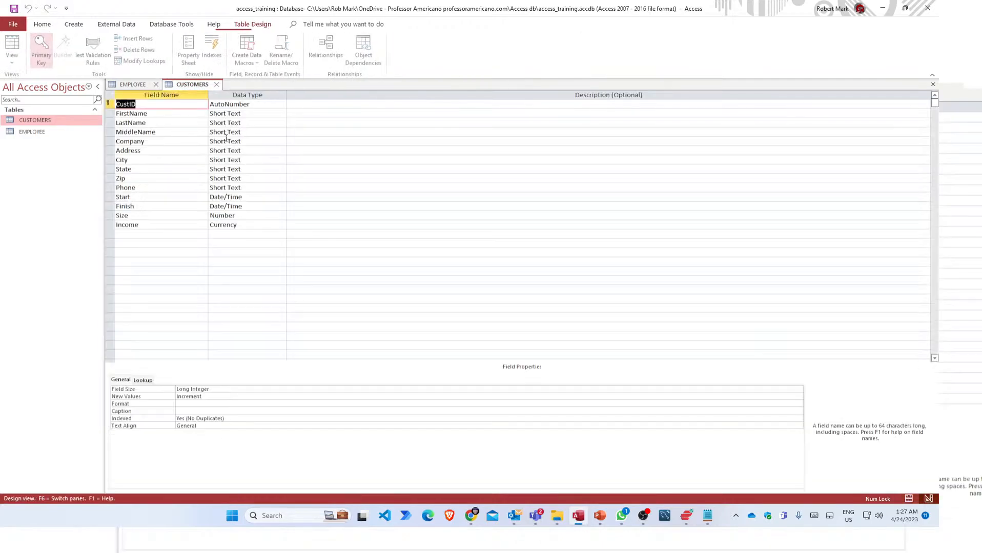
Review the Size, City and State field properties, then show the State field's Lookup settings.
{"action": "left_click", "coordinate": [164, 218]}
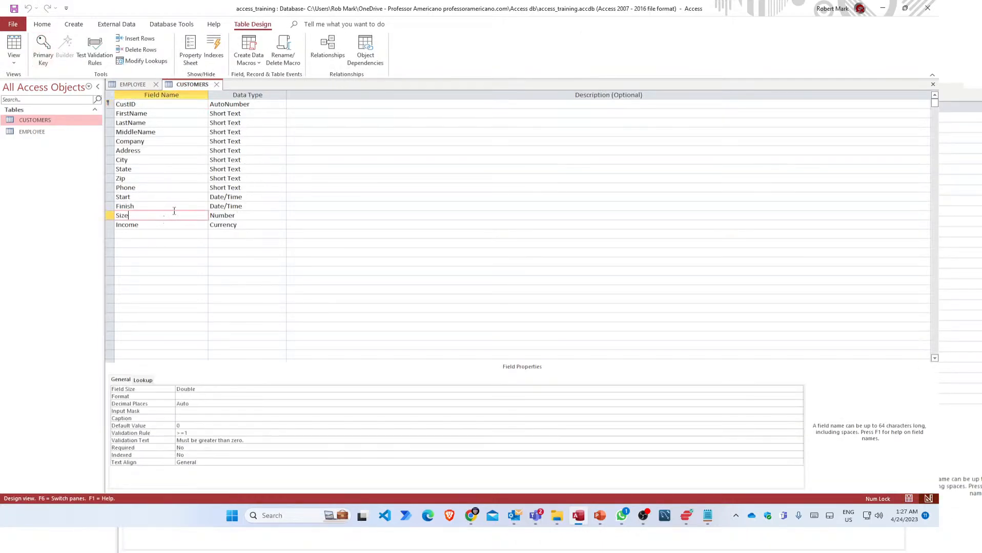
{"action": "left_click", "coordinate": [149, 169]}
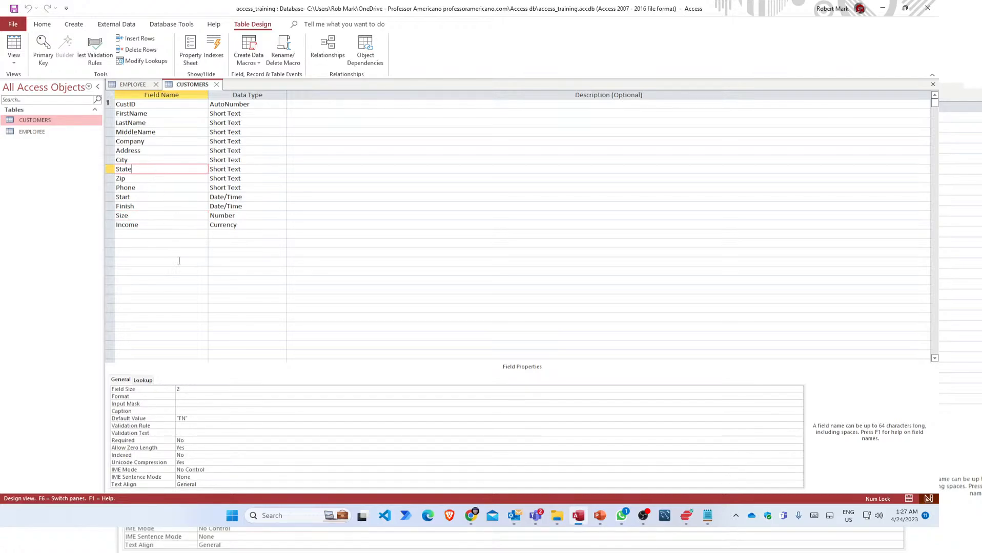
{"action": "left_click", "coordinate": [138, 160]}
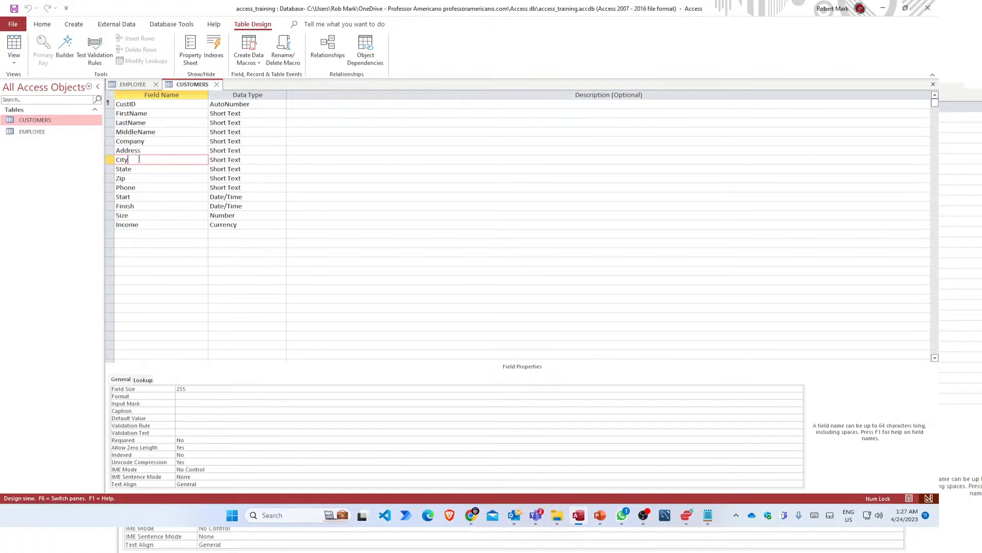
{"action": "left_click", "coordinate": [185, 411]}
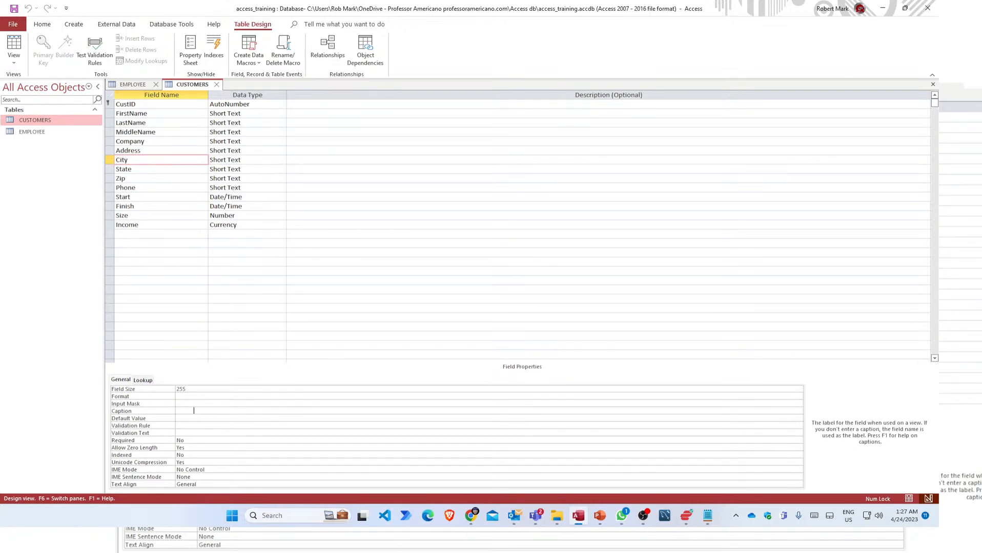
{"action": "left_click", "coordinate": [155, 165]}
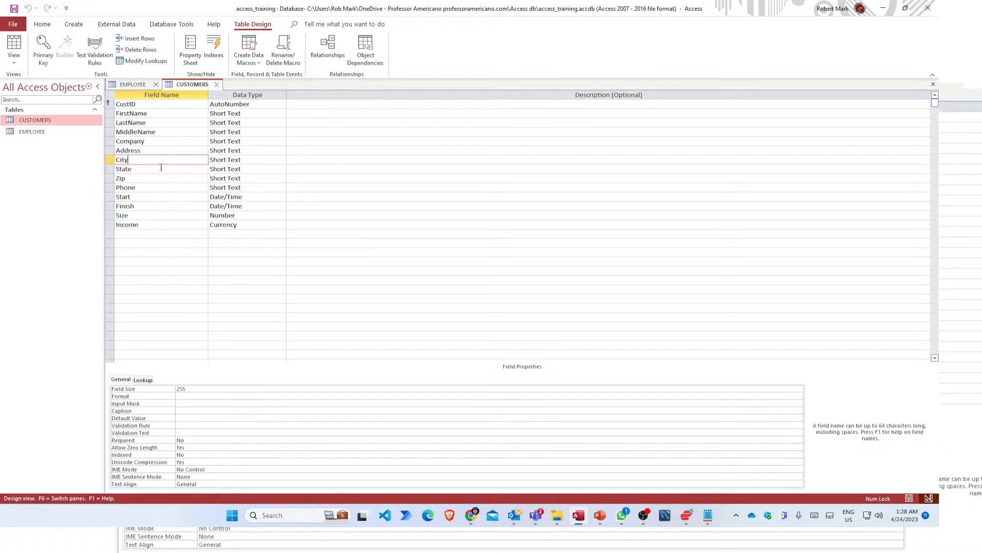
{"action": "left_click", "coordinate": [163, 161]}
{"action": "left_click", "coordinate": [162, 169]}
{"action": "left_click", "coordinate": [163, 160]}
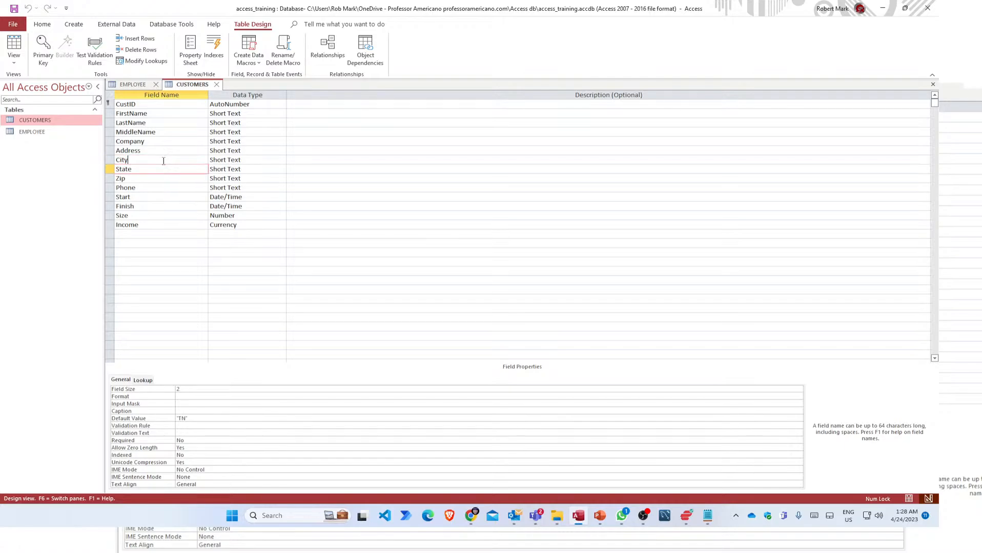
{"action": "left_click", "coordinate": [157, 169]}
{"action": "left_click", "coordinate": [145, 381]}
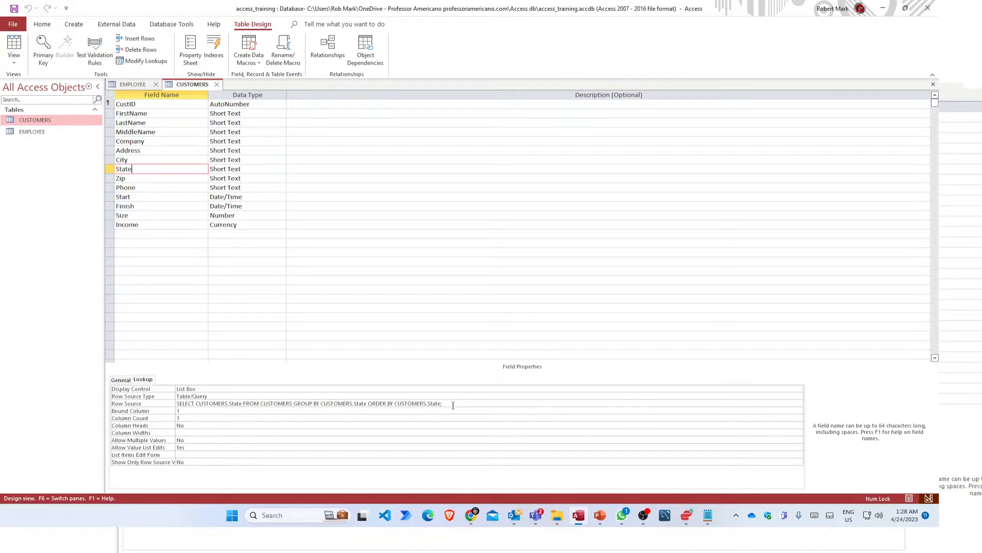
Delete the State Row Source query, set Row Source Type to Value List, and open Edit List Items.
{"action": "left_click_drag", "start_coordinate": [460, 403], "coordinate": [185, 411]}
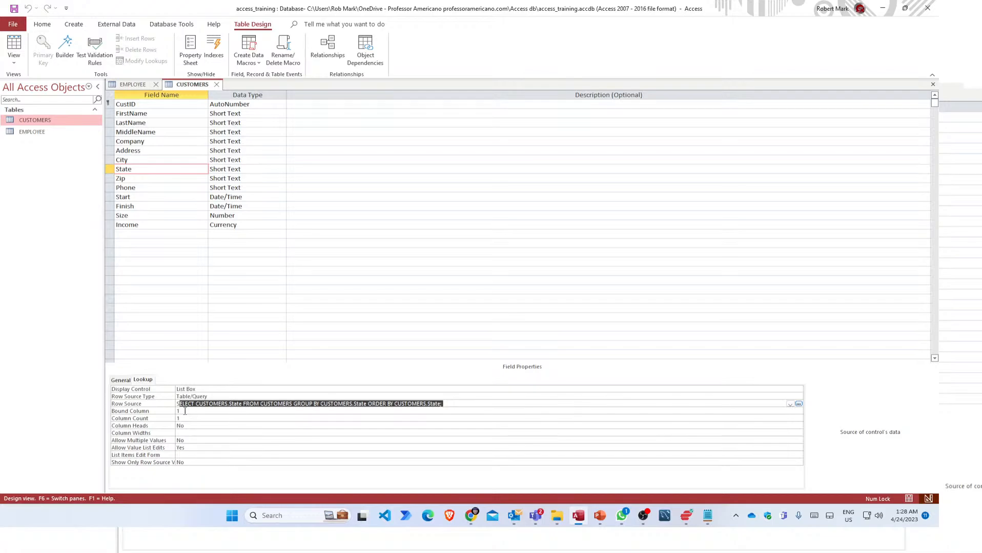
{"action": "key", "text": "BackSpace"}
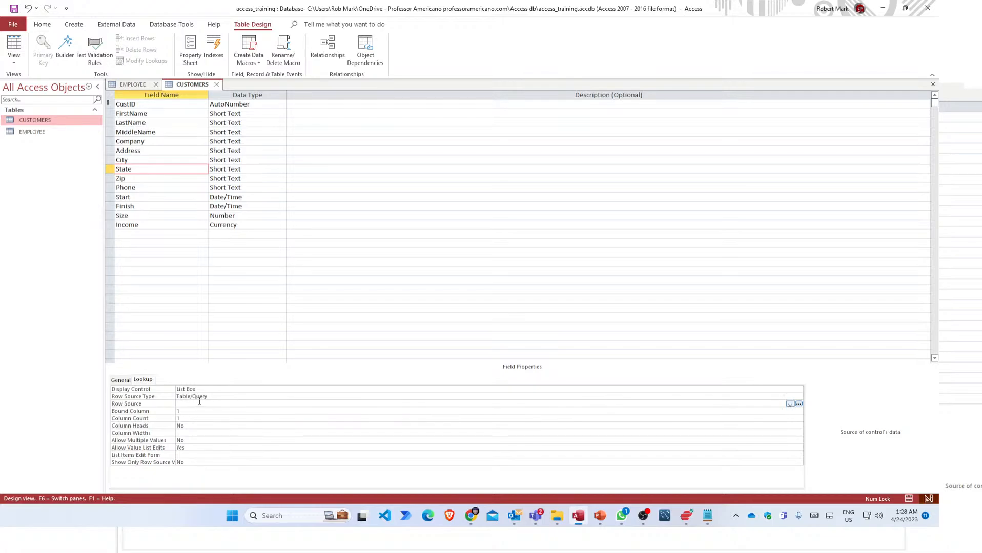
{"action": "left_click", "coordinate": [200, 398]}
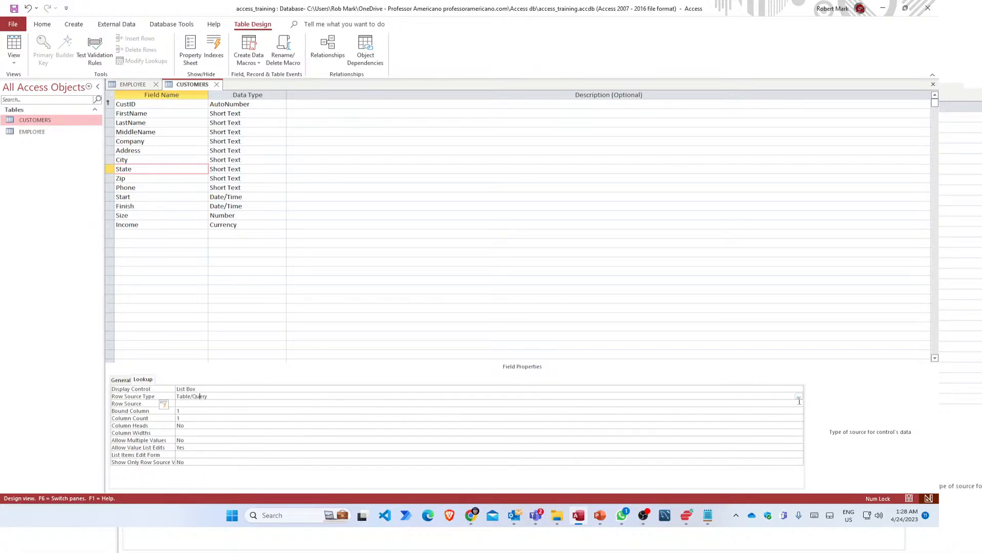
{"action": "left_click", "coordinate": [799, 397]}
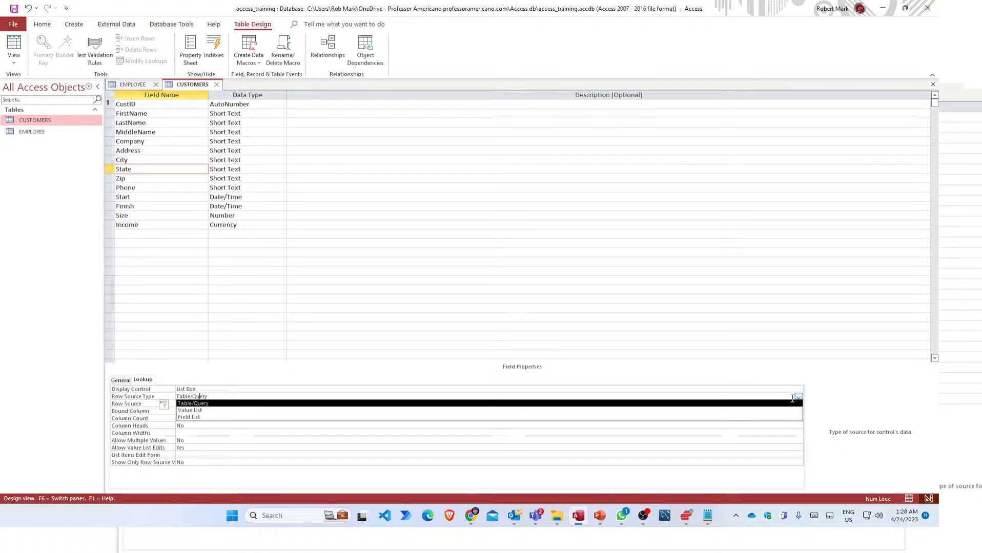
{"action": "left_click", "coordinate": [225, 410]}
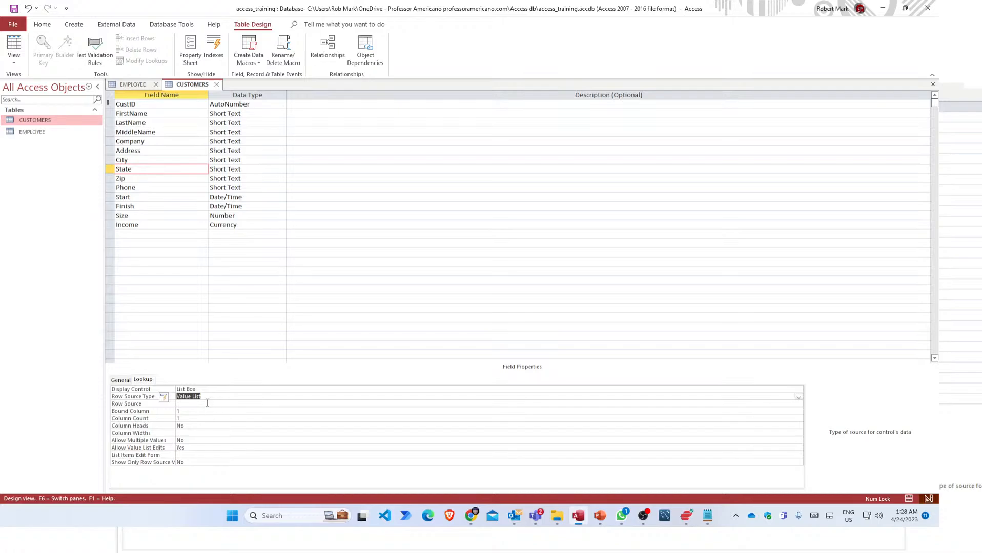
{"action": "left_click", "coordinate": [207, 403]}
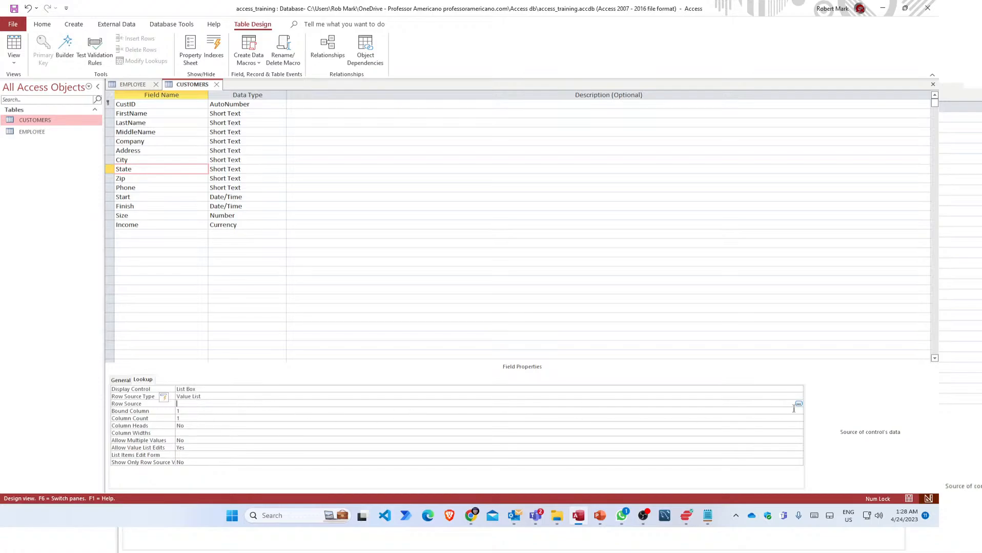
{"action": "left_click", "coordinate": [798, 404]}
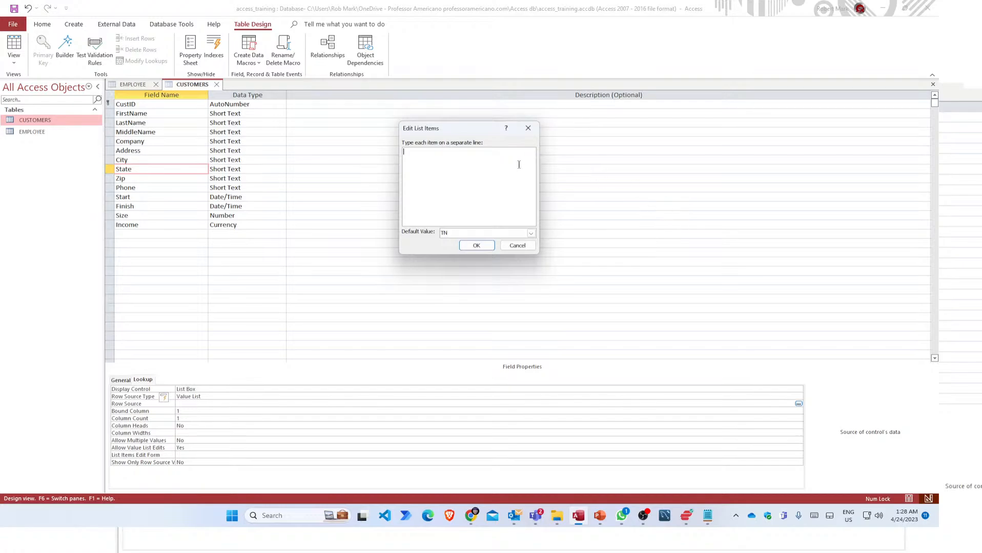
Enter the list items TN, GA, MS, AL, KY, NC, SC, AK, MO and LA on separate lines.
{"action": "left_click_drag", "start_coordinate": [456, 135], "coordinate": [504, 186]}
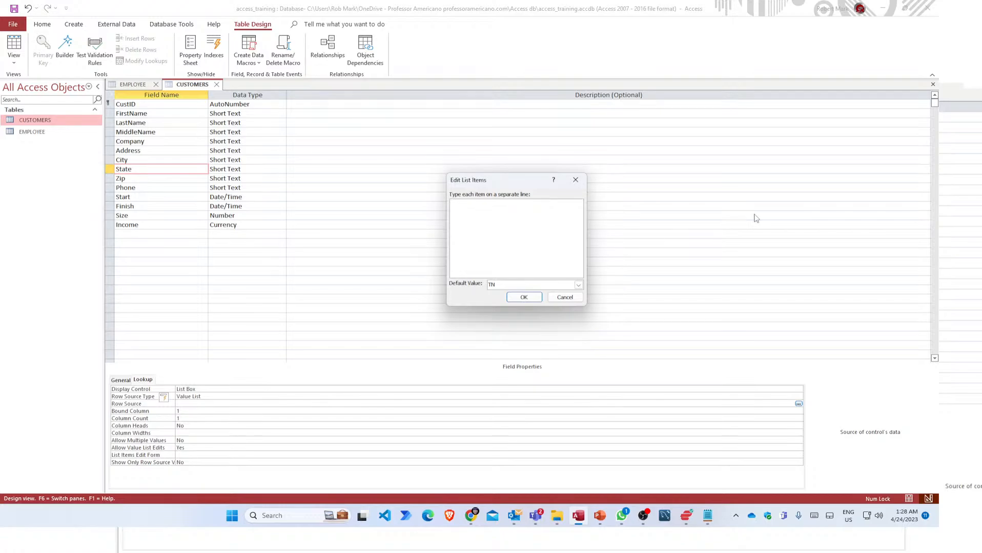
{"action": "type", "text": "T"}
{"action": "type", "text": "N "}
{"action": "type", "text": "G"}
{"action": "type", "text": "A"}
{"action": "key", "text": "Return"}
{"action": "type", "text": "MS"}
{"action": "key", "text": "Return"}
{"action": "type", "text": "KY"}
{"action": "type", "text": "NC SC"}
{"action": "type", "text": "MO"}
{"action": "type", "text": "LA"}
Keep TN as the default value and confirm the ten-state list.
{"action": "left_click", "coordinate": [578, 286]}
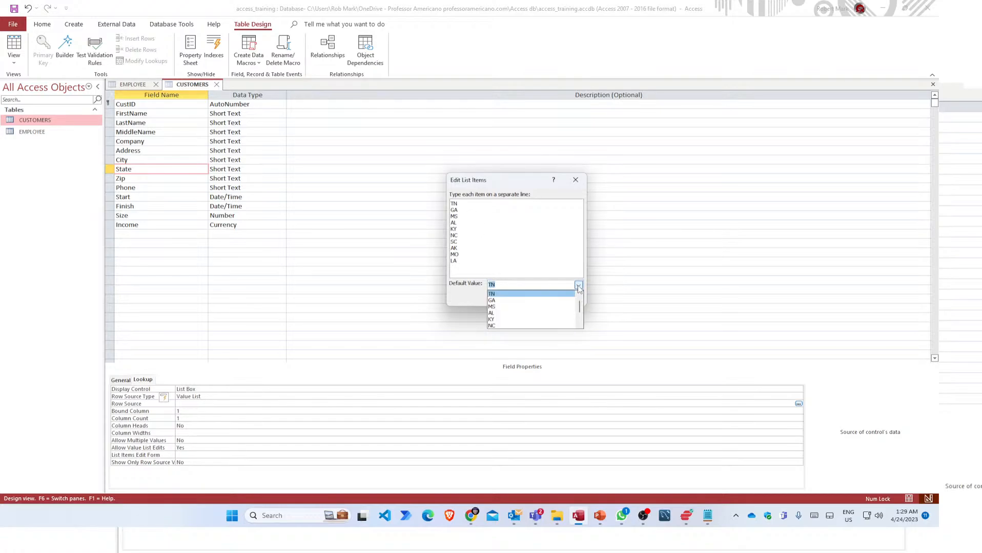
{"action": "left_click", "coordinate": [578, 286]}
{"action": "left_click", "coordinate": [578, 286]}
{"action": "left_click", "coordinate": [579, 286]}
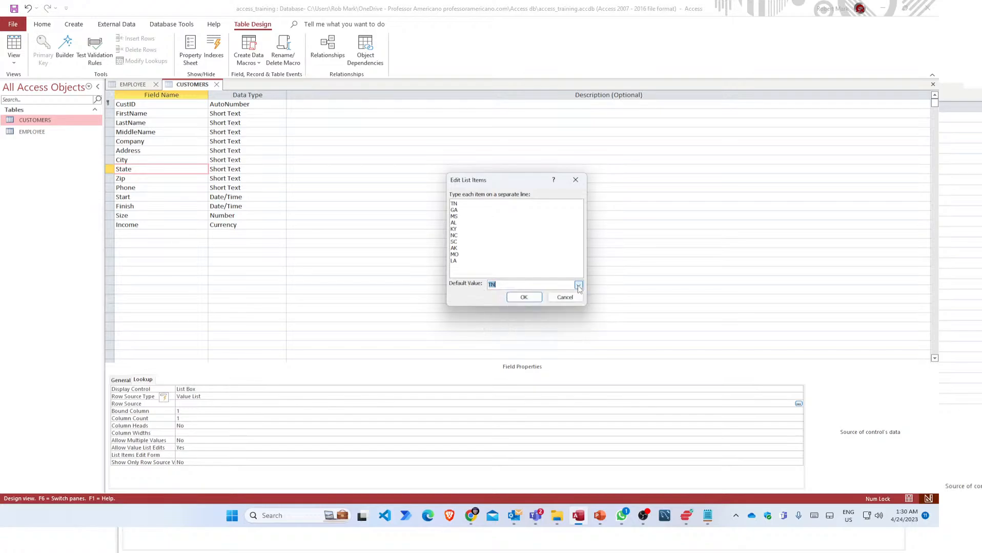
{"action": "left_click", "coordinate": [522, 298]}
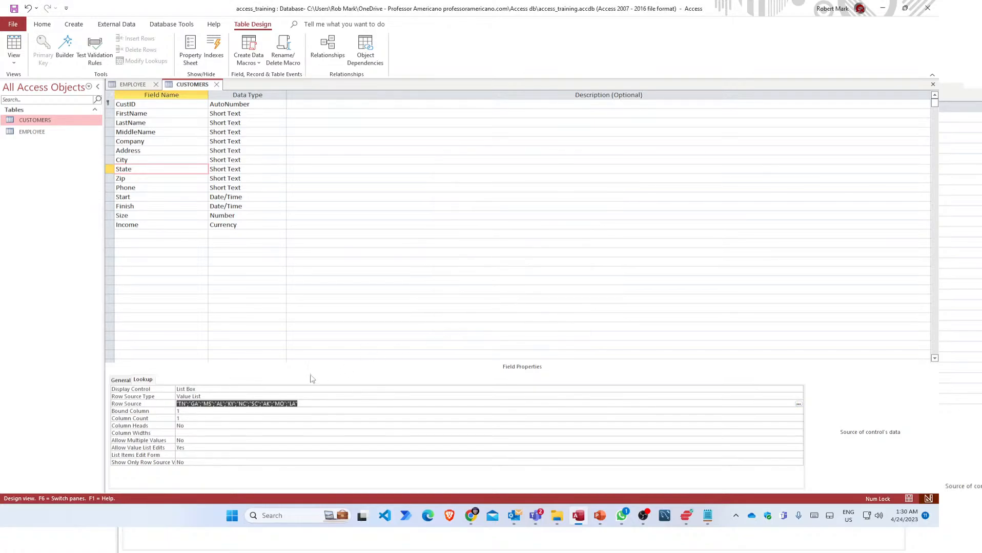
Save the design and check that the new record's State dropdown offers the ten codes, defaulting to TN.
{"action": "left_click", "coordinate": [301, 405]}
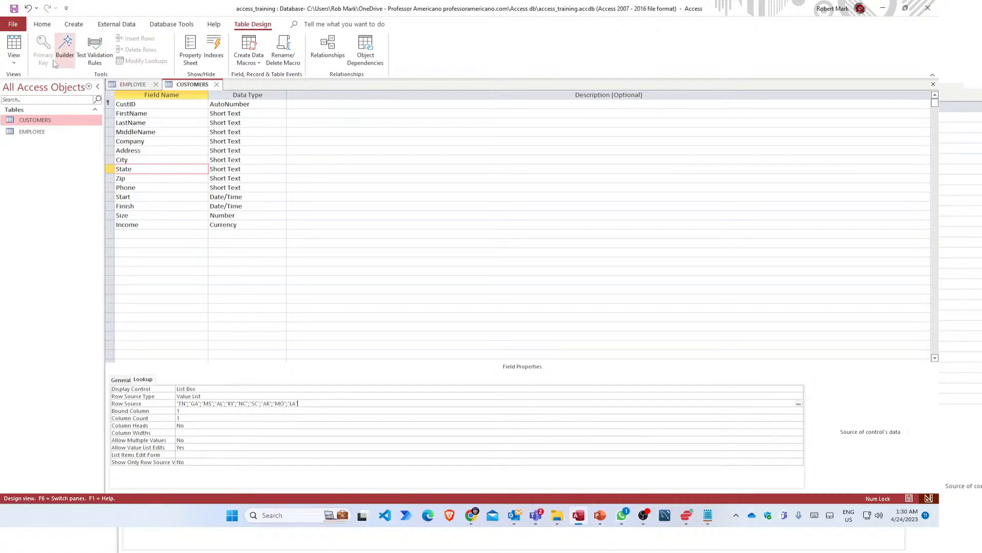
{"action": "left_click", "coordinate": [14, 47]}
{"action": "left_click", "coordinate": [451, 285]}
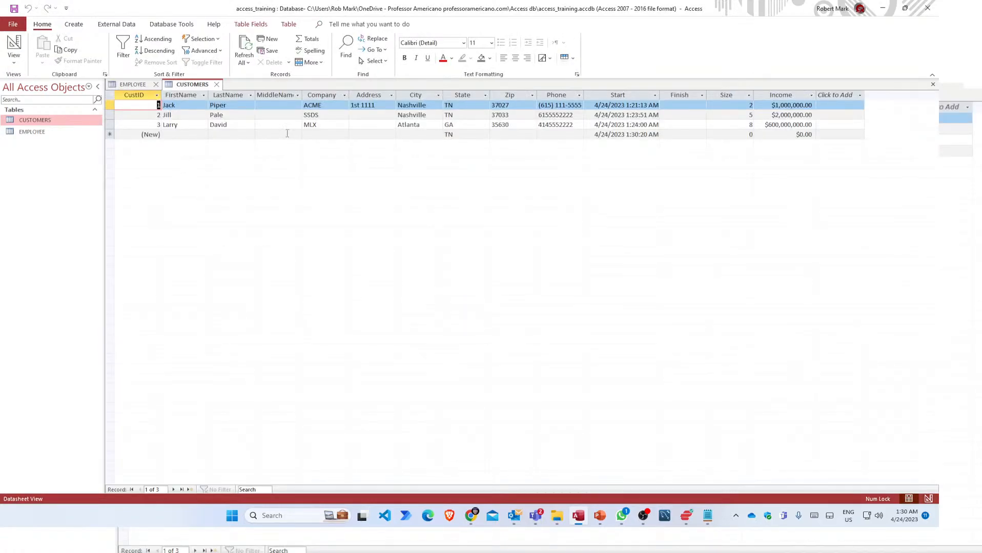
{"action": "left_click", "coordinate": [464, 135]}
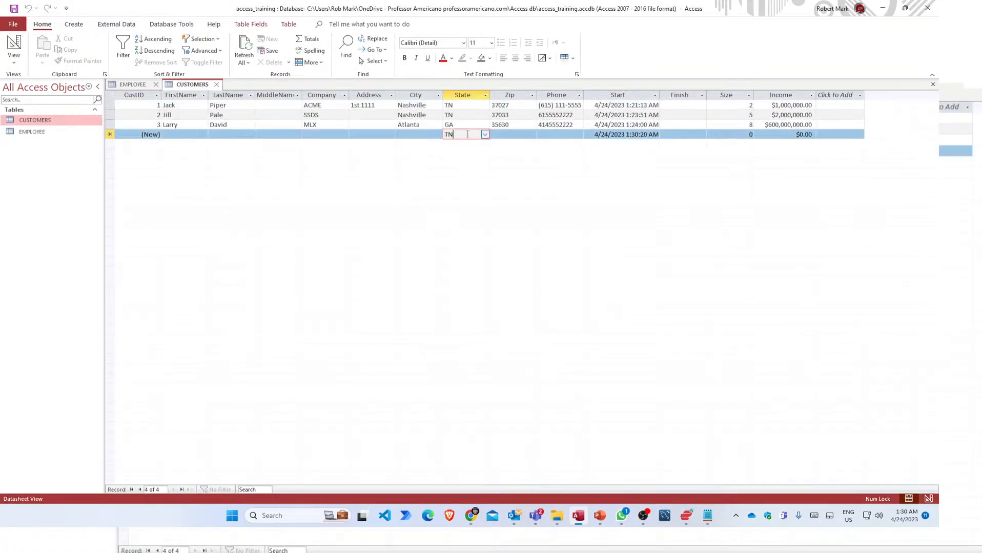
{"action": "left_click", "coordinate": [485, 134]}
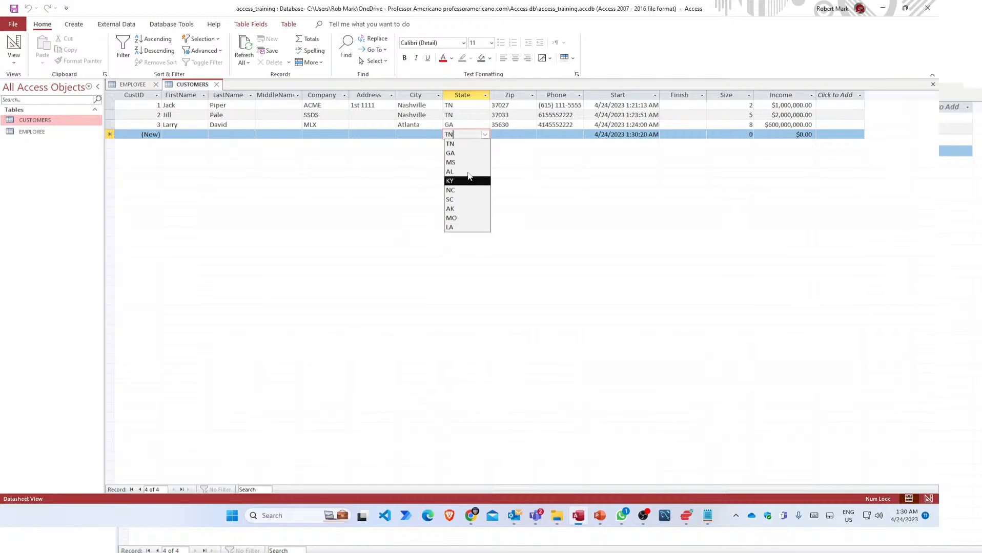
{"action": "right_click", "coordinate": [198, 85]}
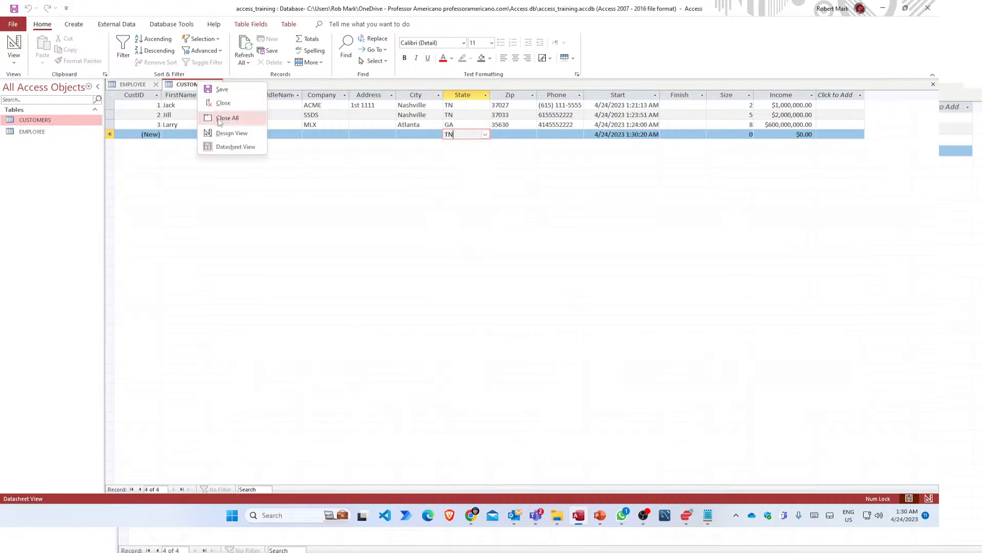
Back in Design View, delete LA and MO from the end of the State Row Source.
{"action": "left_click", "coordinate": [231, 133]}
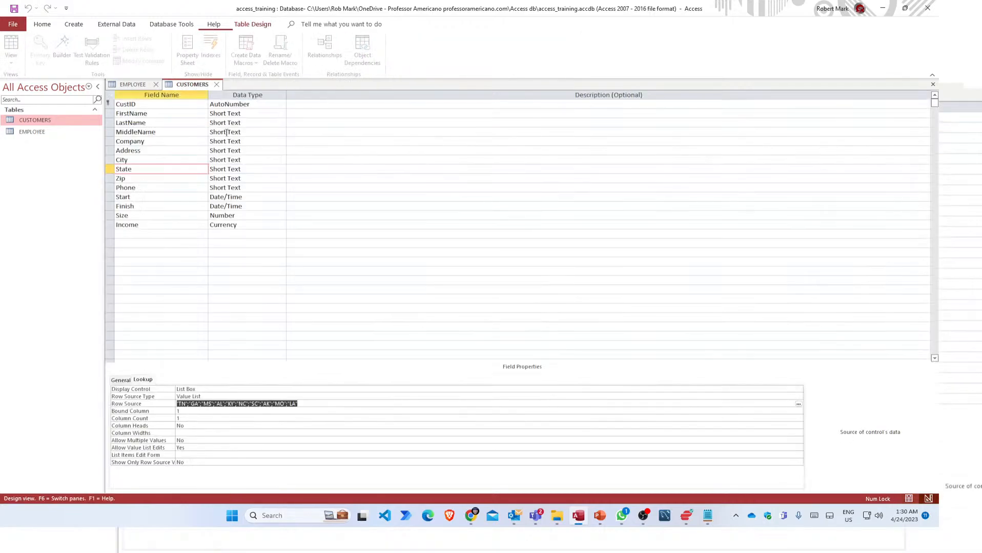
{"action": "left_click", "coordinate": [299, 406]}
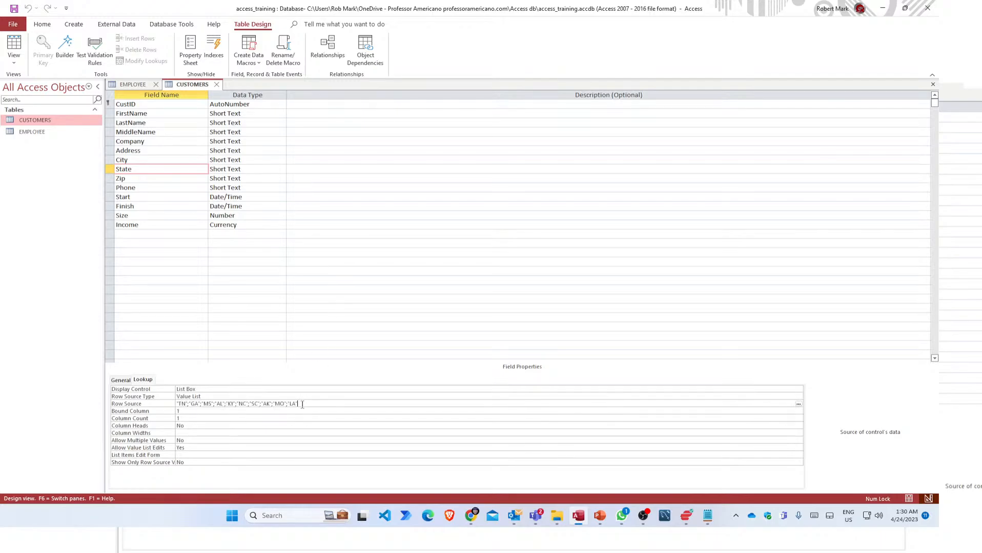
{"action": "left_click_drag", "start_coordinate": [299, 405], "coordinate": [289, 405]}
{"action": "key", "text": "BackSpace"}
{"action": "key", "text": "Return"}
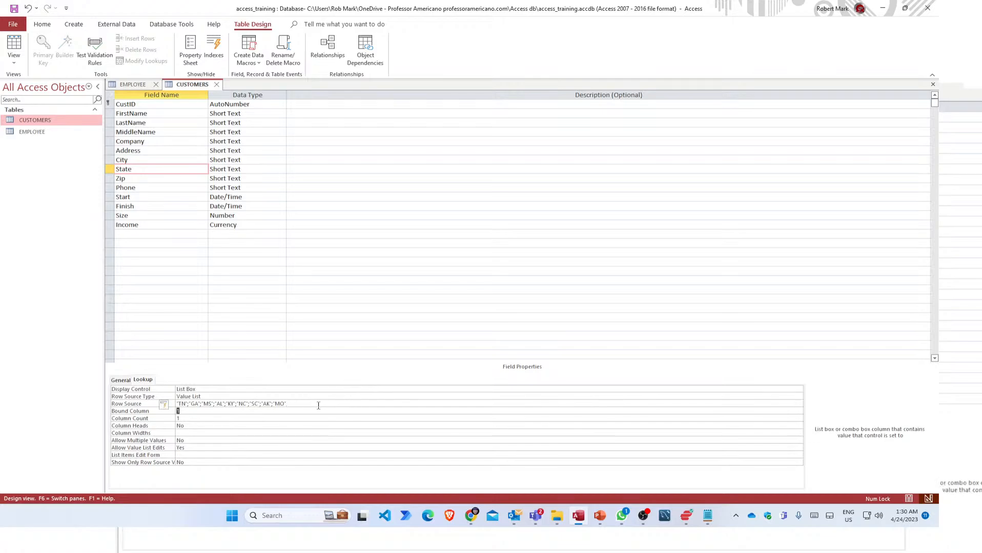
{"action": "left_click", "coordinate": [318, 406]}
{"action": "key", "text": "BackSpace"}
{"action": "key", "text": "BackSpace"}
{"action": "key", "text": "BackSpace"}
{"action": "key", "text": "BackSpace"}
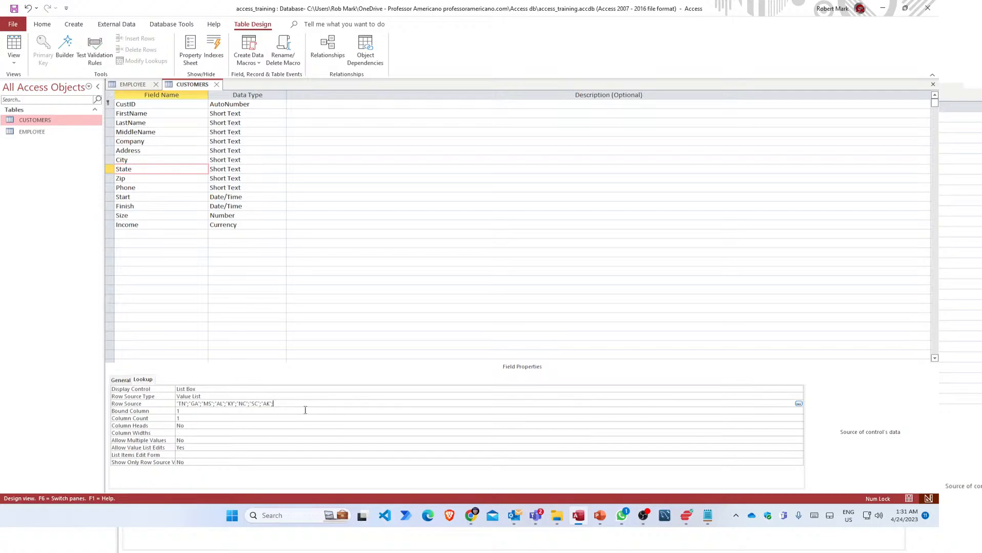
Remove AK from the State Row Source in the Zoom box.
{"action": "right_click", "coordinate": [267, 405]}
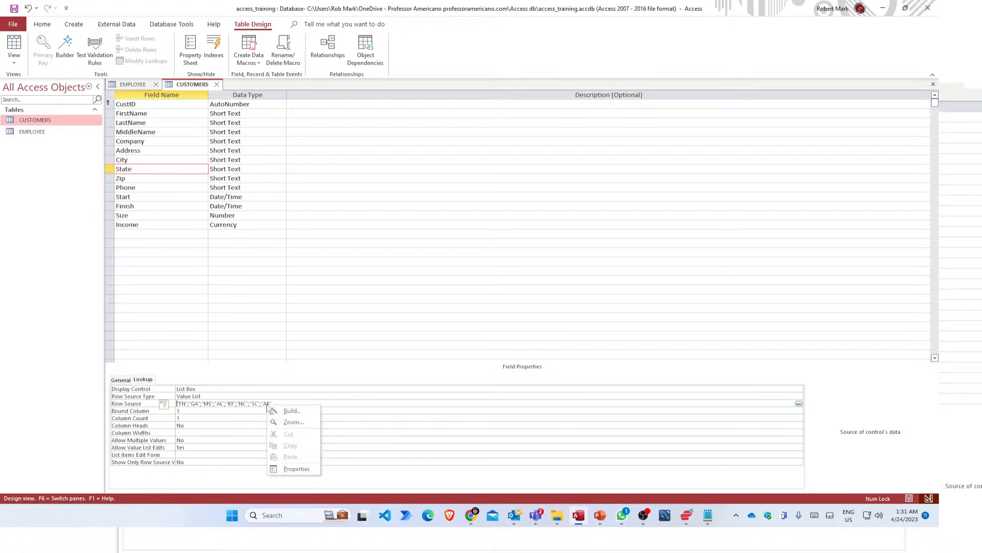
{"action": "left_click", "coordinate": [290, 422]}
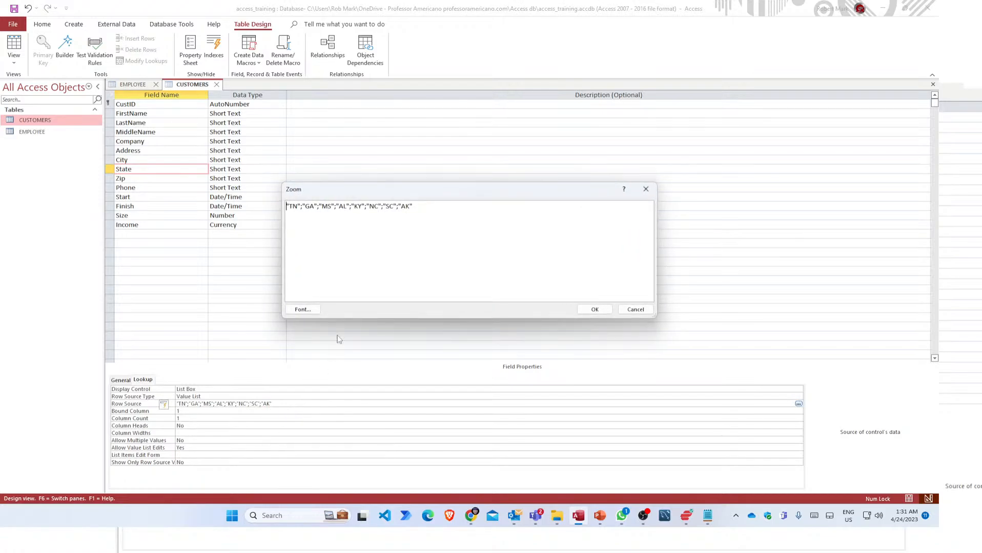
{"action": "left_click", "coordinate": [430, 210]}
{"action": "key", "text": "BackSpace"}
{"action": "key", "text": "BackSpace"}
{"action": "key", "text": "BackSpace"}
{"action": "key", "text": "BackSpace"}
{"action": "left_click", "coordinate": [594, 310]}
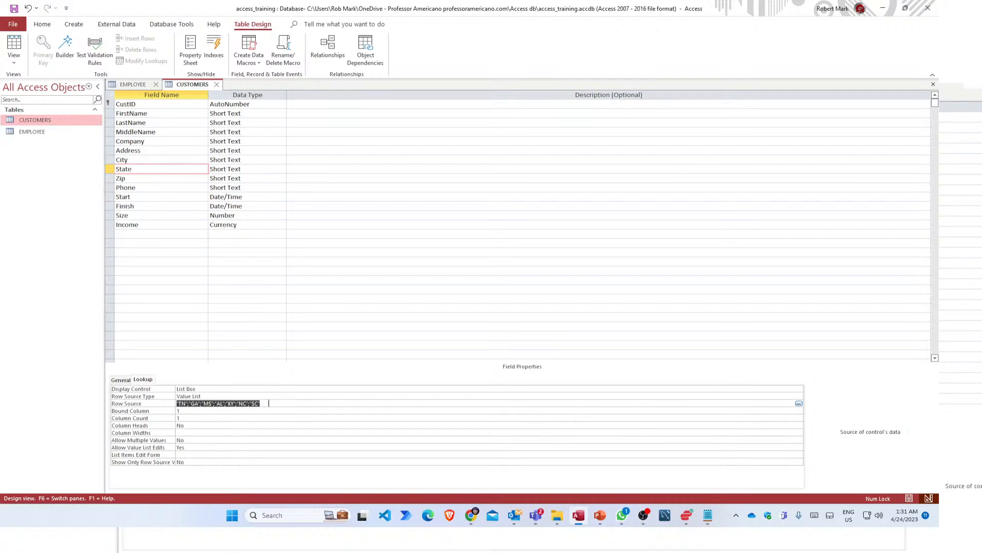
Remove NC and SC in the Zoom box, leaving TN, GA, MS, AL and KY.
{"action": "right_click", "coordinate": [269, 404]}
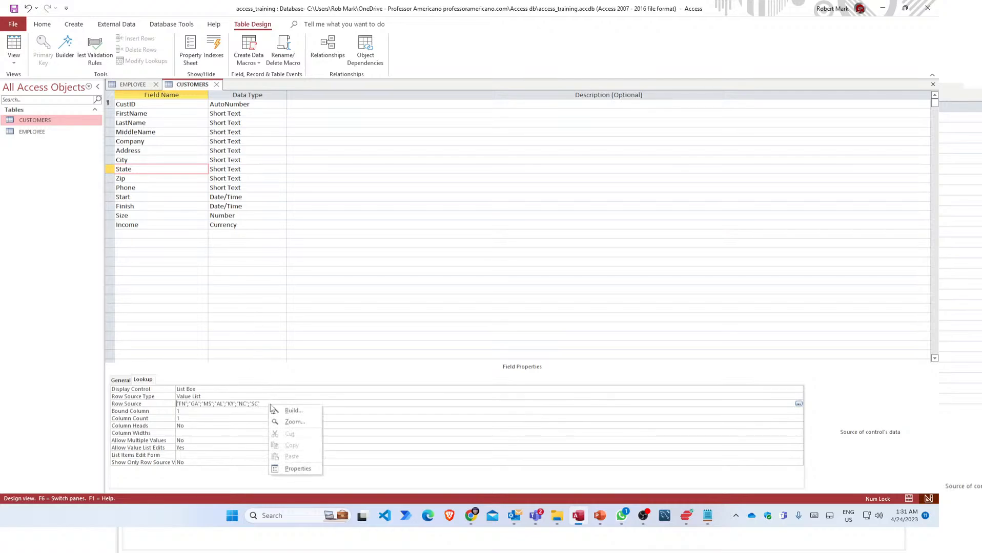
{"action": "left_click", "coordinate": [295, 470]}
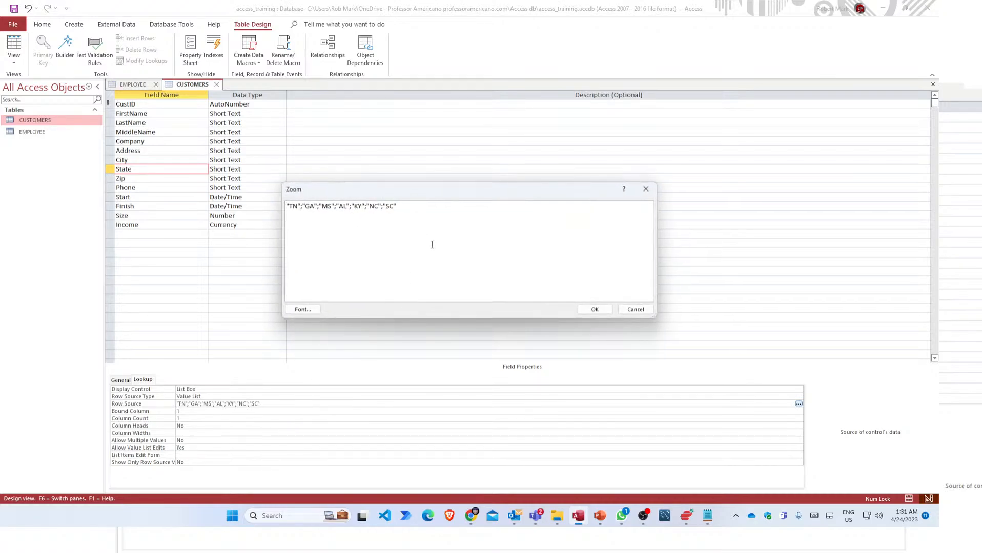
{"action": "scroll", "coordinate": [436, 245], "scroll_direction": "up", "scroll_amount": 4, "text": "ctrl"}
{"action": "scroll", "coordinate": [442, 244], "scroll_direction": "up", "scroll_amount": 1, "text": "ctrl"}
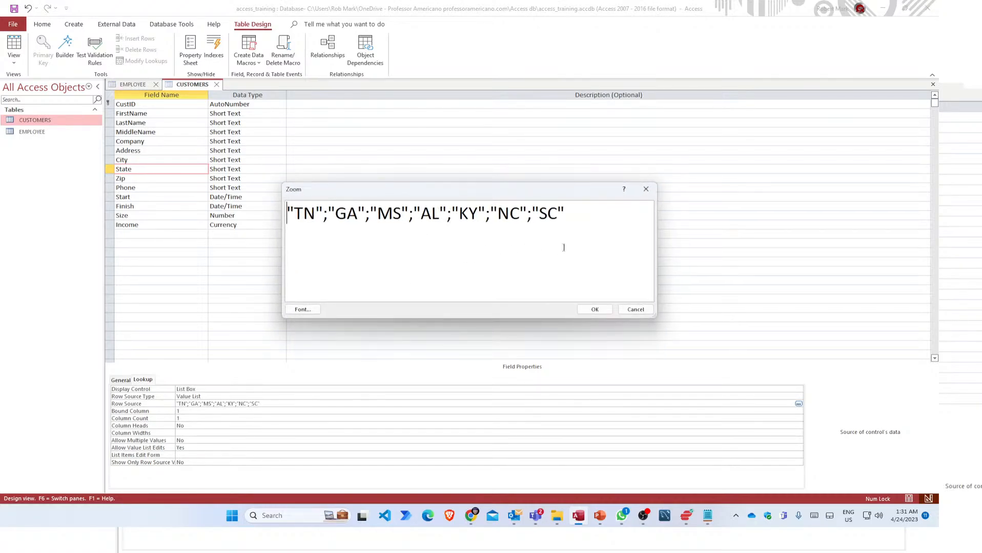
{"action": "left_click_drag", "start_coordinate": [580, 213], "coordinate": [491, 214]}
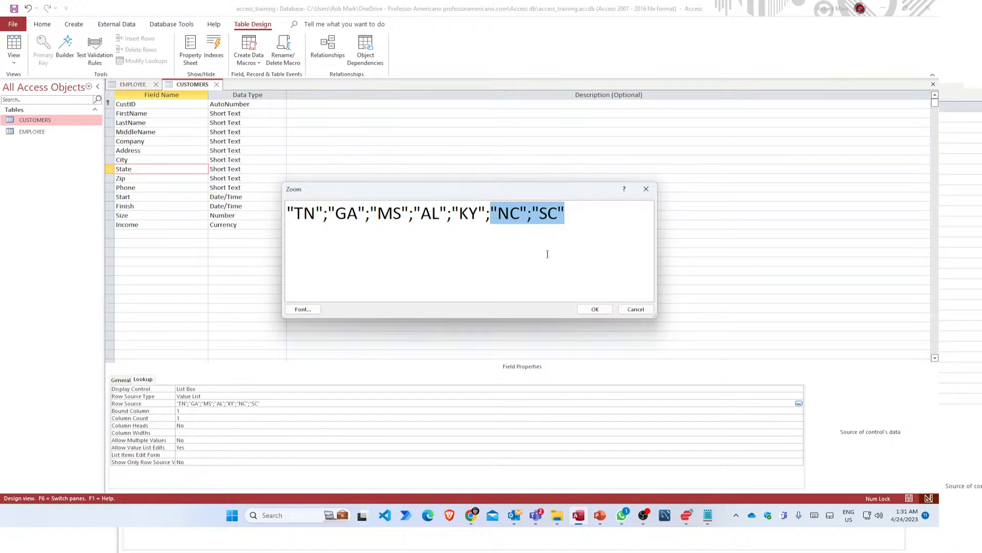
{"action": "key", "text": "BackSpace"}
{"action": "key", "text": "BackSpace"}
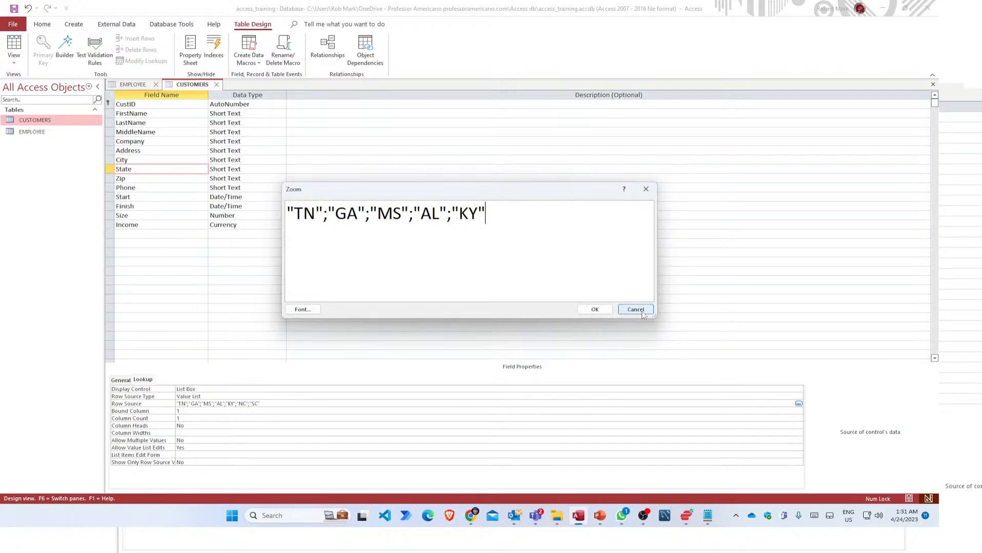
{"action": "left_click", "coordinate": [592, 310]}
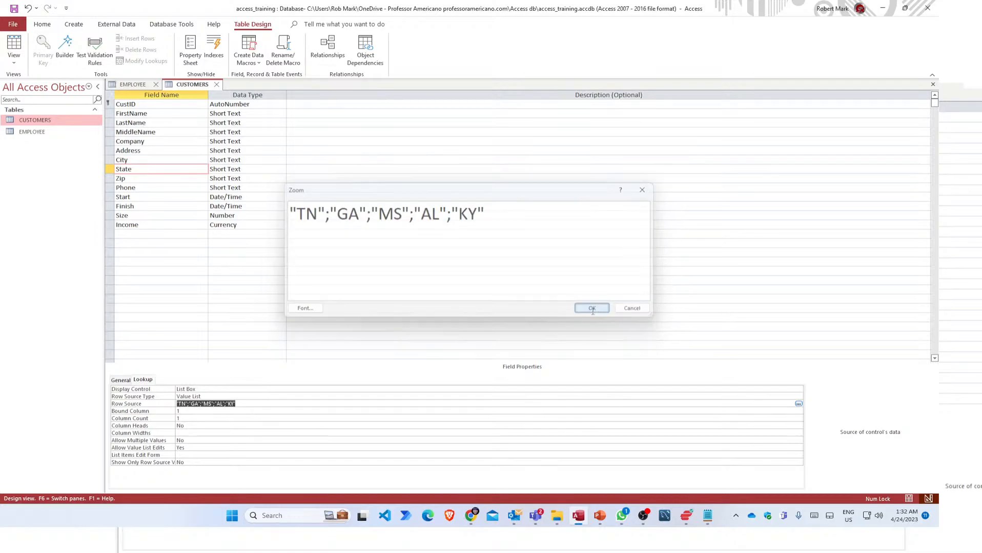
Save the CUSTOMERS design and return to Datasheet View showing the three records.
{"action": "left_click", "coordinate": [251, 412]}
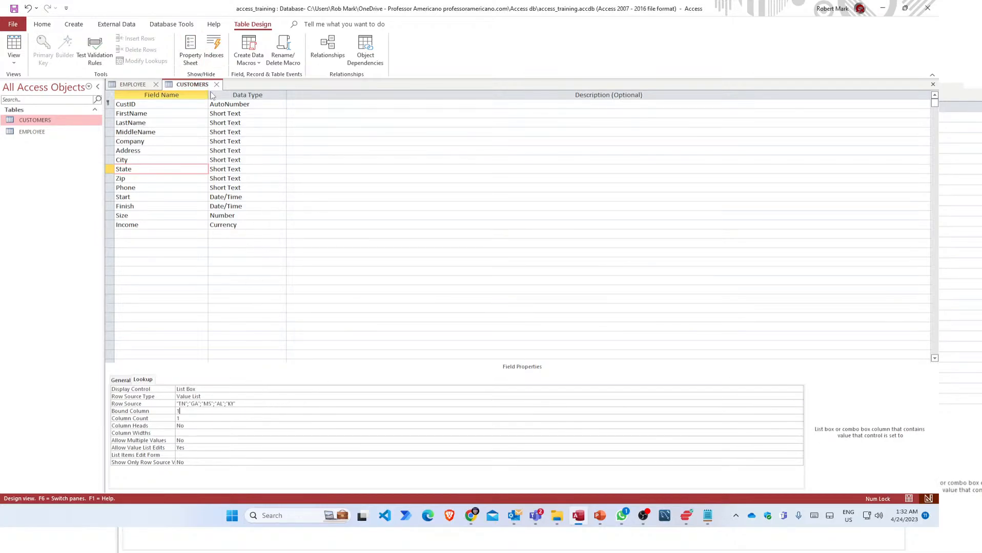
{"action": "right_click", "coordinate": [194, 87]}
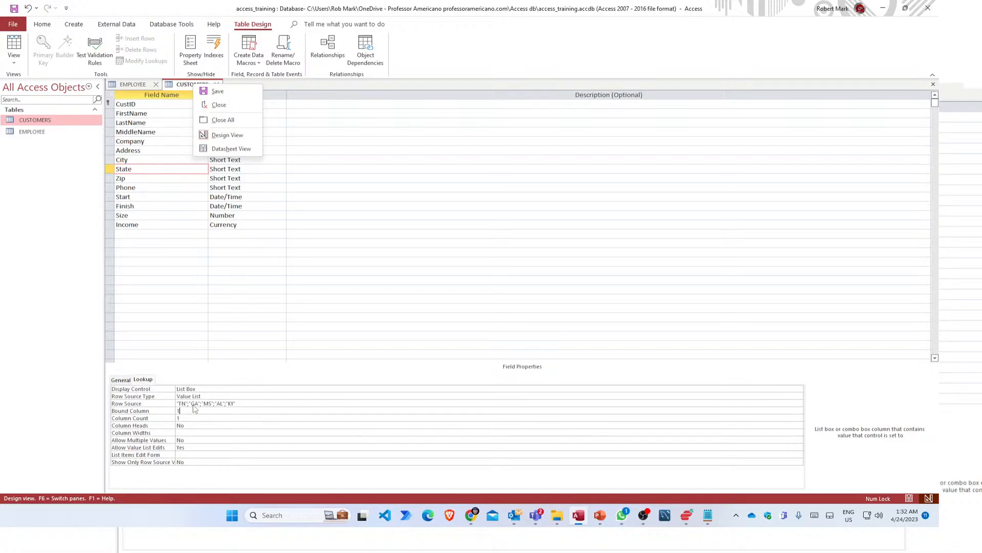
{"action": "left_click", "coordinate": [243, 404]}
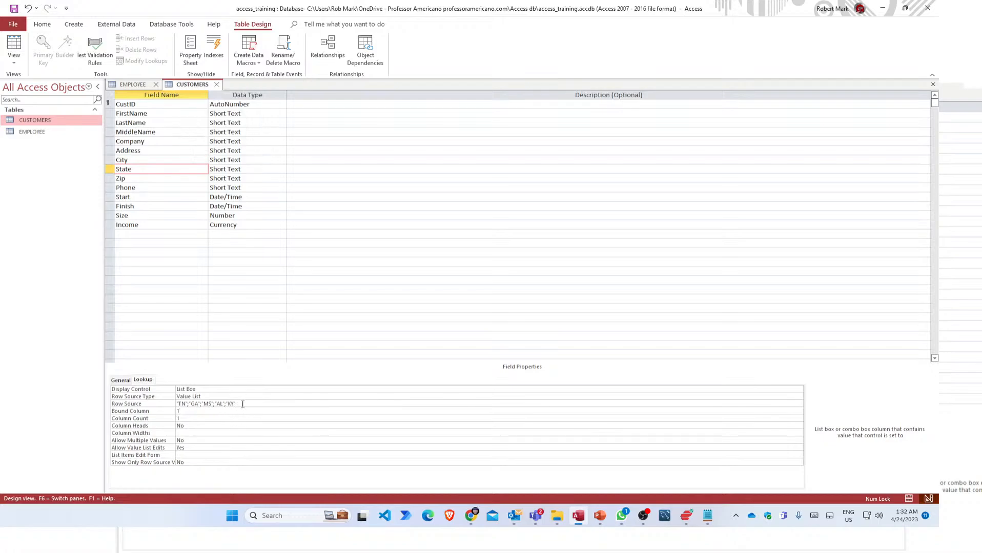
{"action": "right_click", "coordinate": [186, 85]}
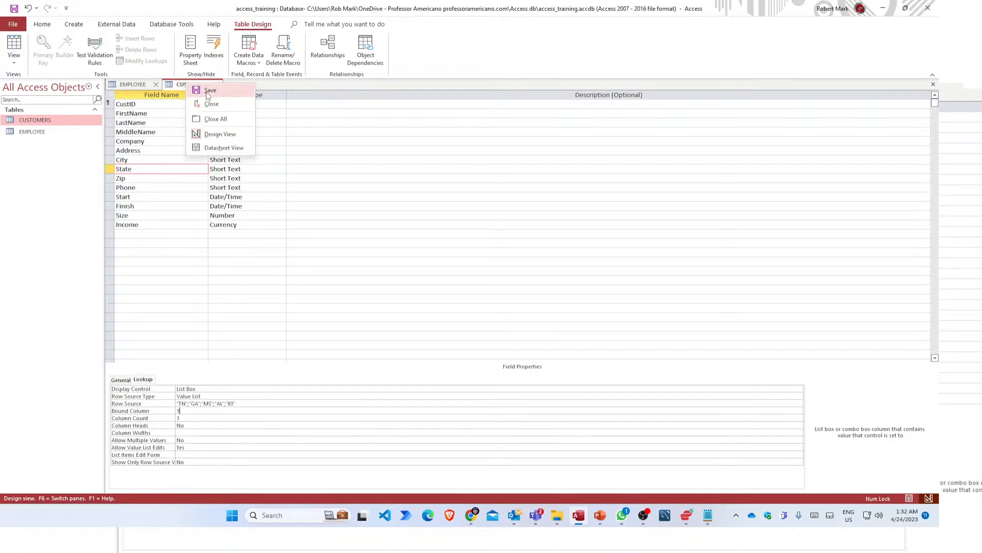
{"action": "left_click", "coordinate": [207, 94]}
{"action": "right_click", "coordinate": [200, 88]}
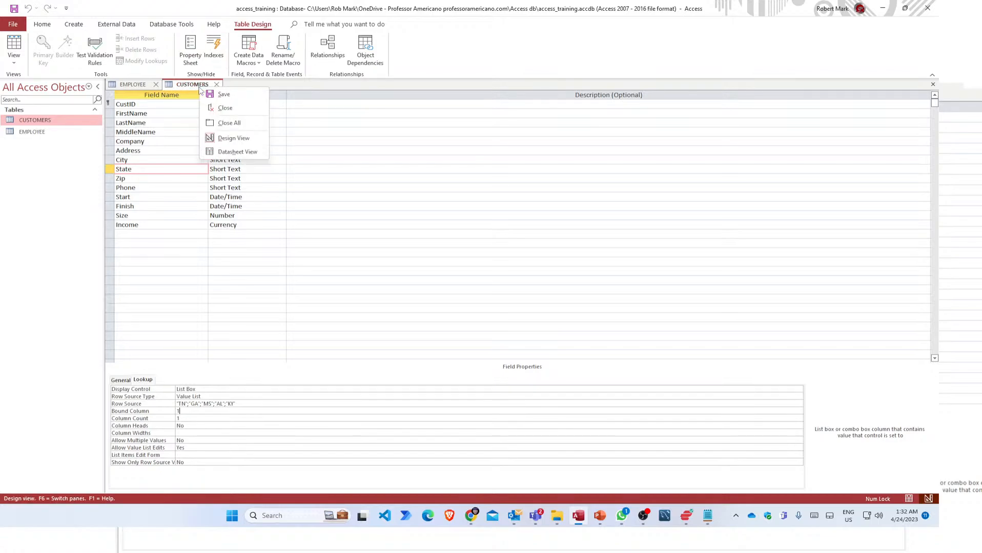
{"action": "left_click", "coordinate": [227, 152]}
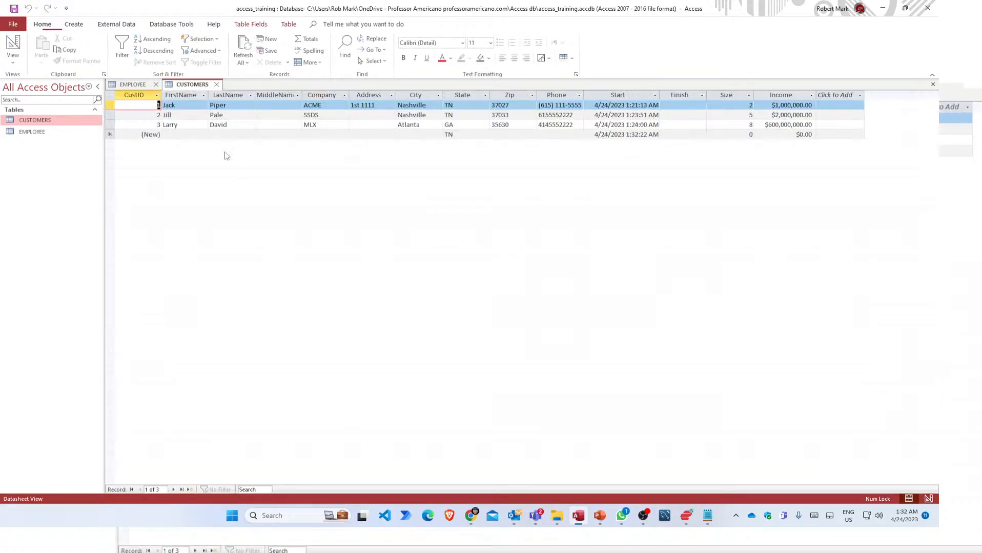
Start a new customer record, check the State and City lists, and enter city Jackson.
{"action": "left_click", "coordinate": [430, 134]}
{"action": "left_click", "coordinate": [464, 134]}
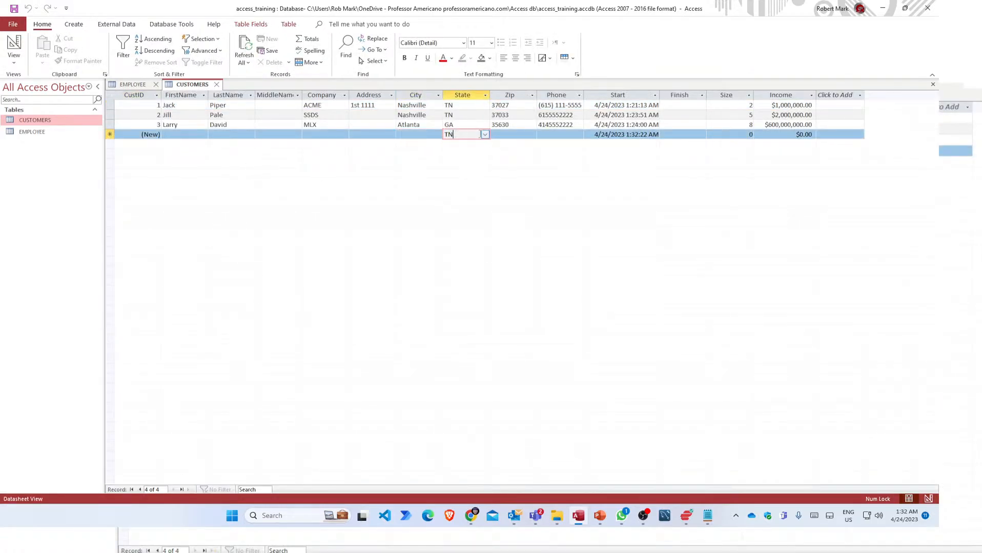
{"action": "left_click", "coordinate": [485, 135]}
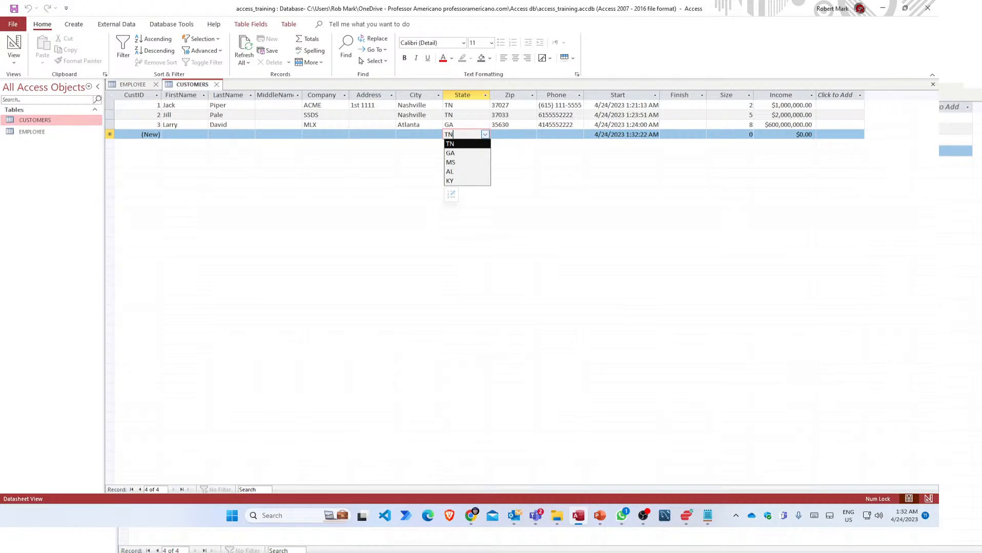
{"action": "left_click", "coordinate": [429, 134]}
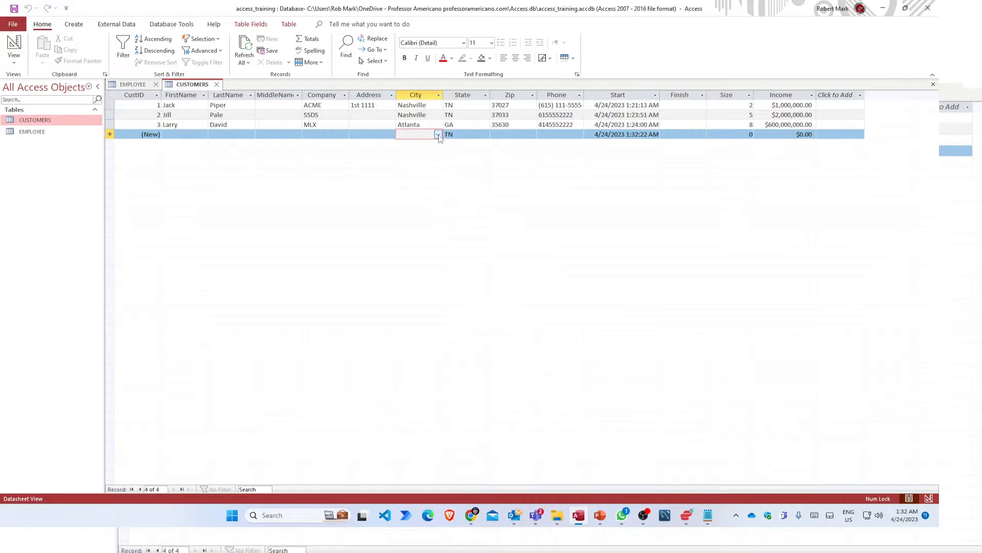
{"action": "left_click", "coordinate": [438, 135]}
{"action": "left_click", "coordinate": [438, 135]}
{"action": "type", "text": "Jackson"}
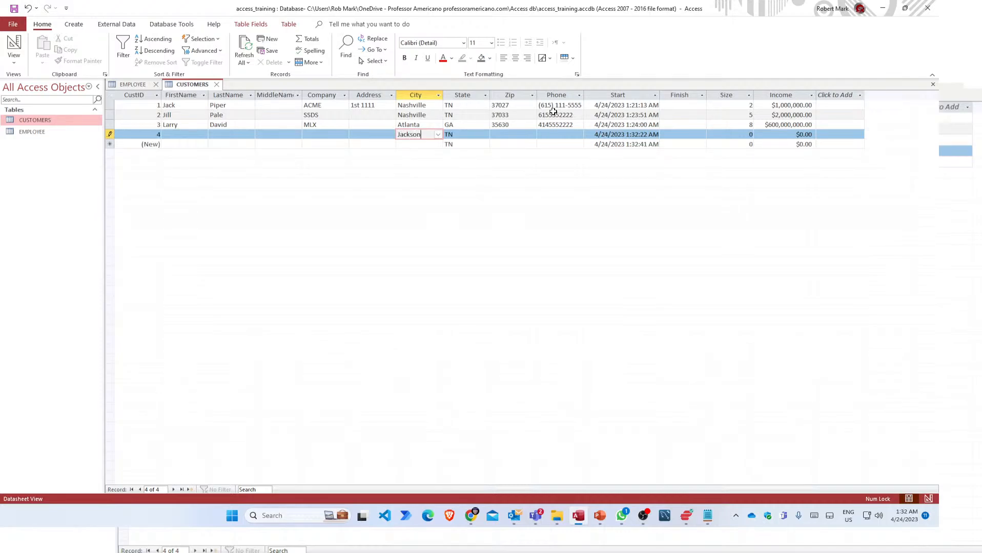
{"action": "key", "text": "Tab"}
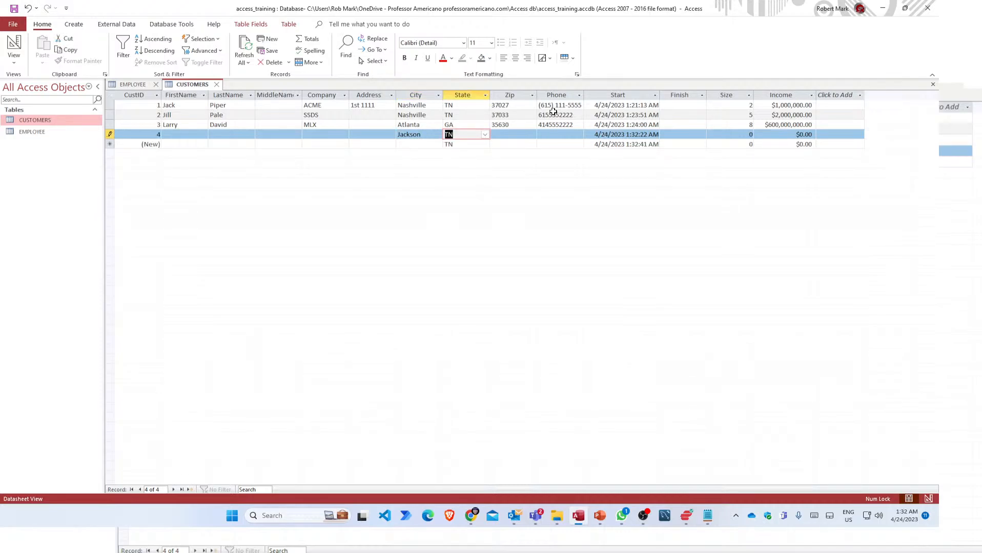
Set State to MS and zip 39330, and enter the customer's phone number.
{"action": "type", "text": "mS"}
{"action": "key", "text": "Tab"}
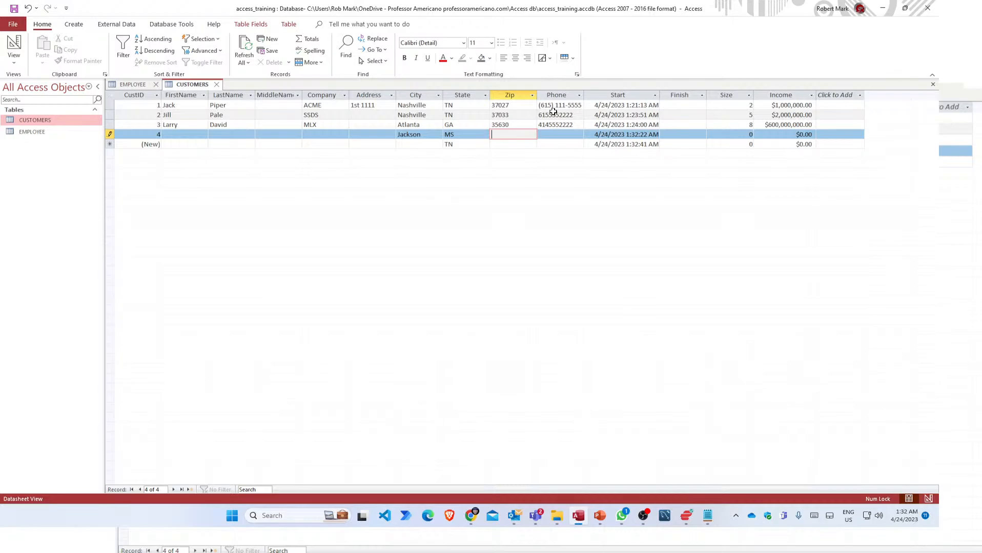
{"action": "type", "text": "39330"}
{"action": "key", "text": "Tab"}
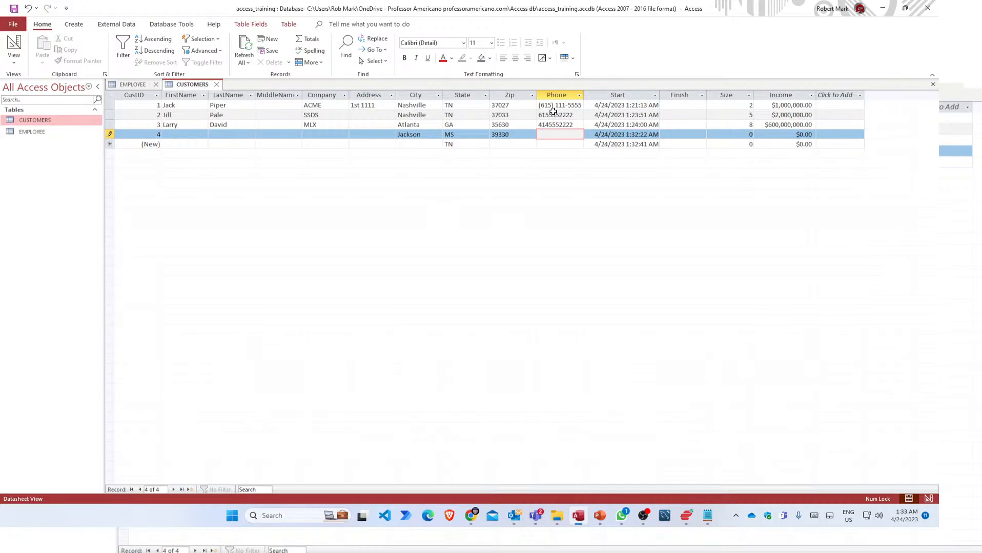
{"action": "key", "text": "Tab"}
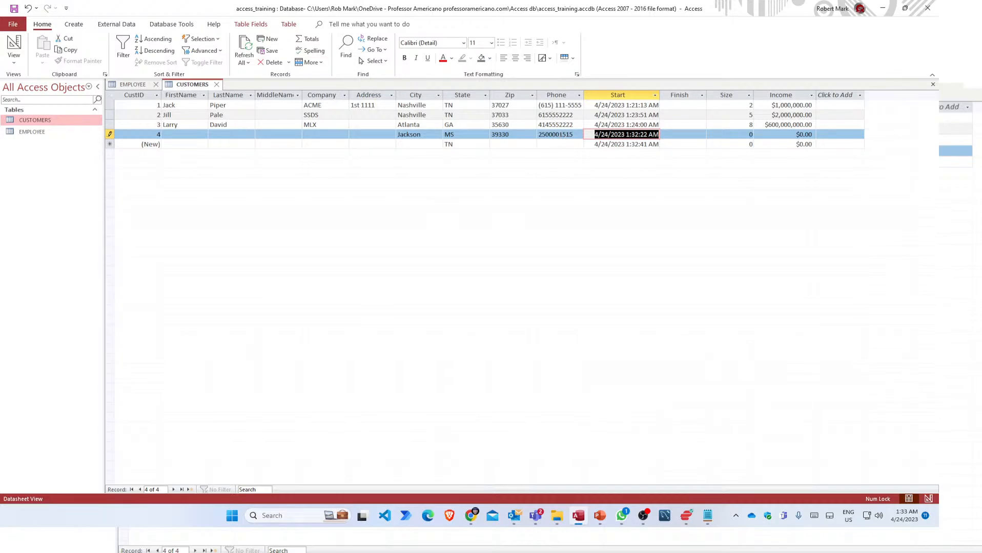
{"action": "left_click", "coordinate": [557, 135]}
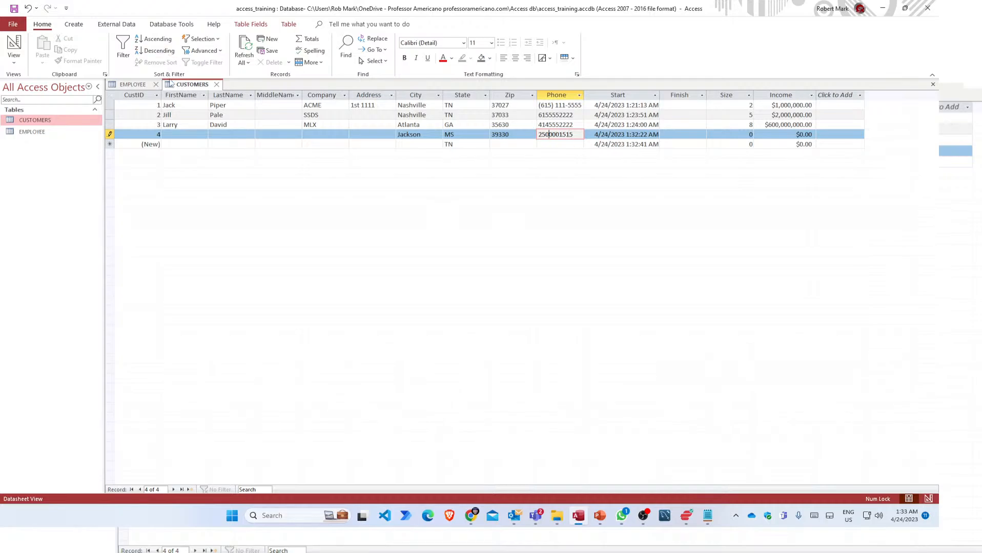
Dismiss the Design View message and give record 4 Size 6 and Income 600,000.
{"action": "right_click", "coordinate": [201, 85]}
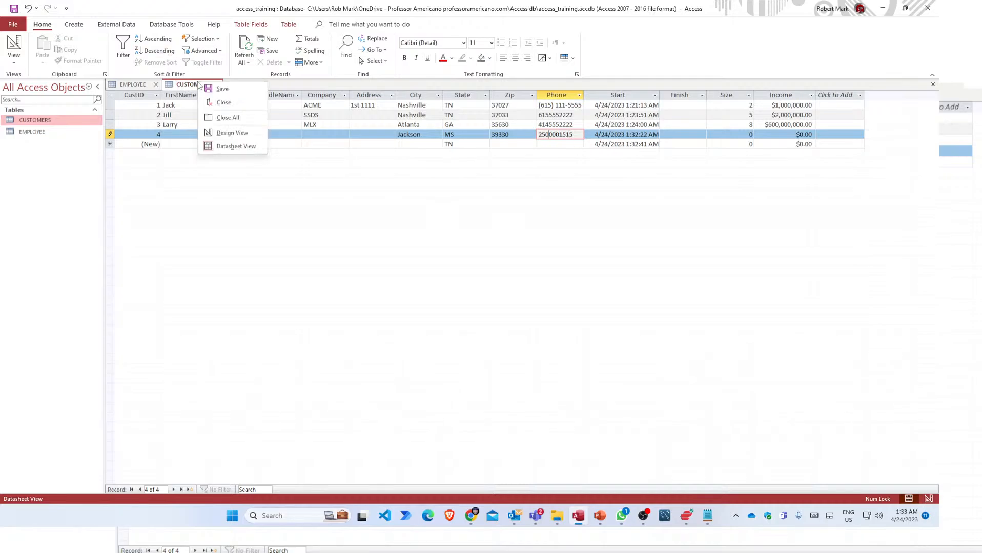
{"action": "left_click", "coordinate": [232, 134]}
{"action": "left_click", "coordinate": [452, 284]}
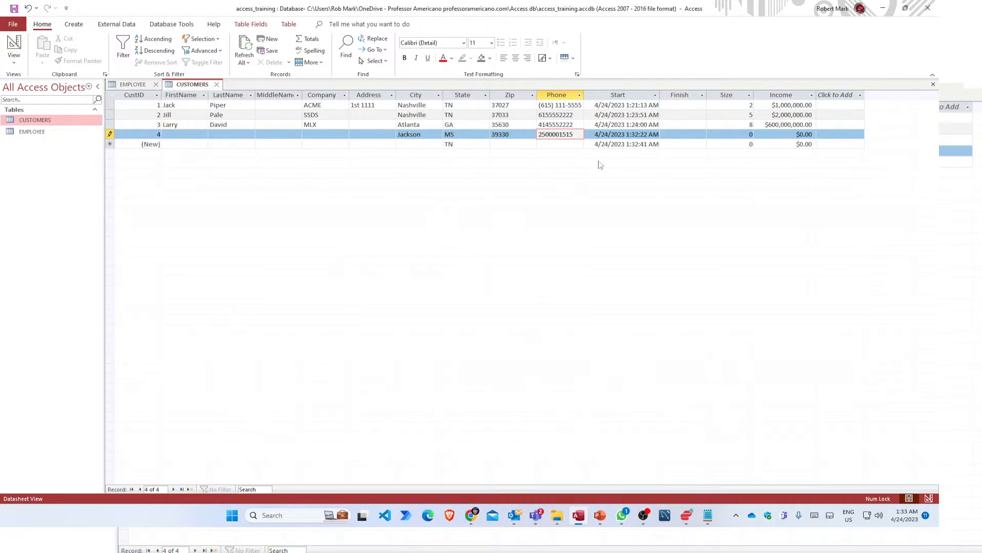
{"action": "left_click", "coordinate": [750, 136]}
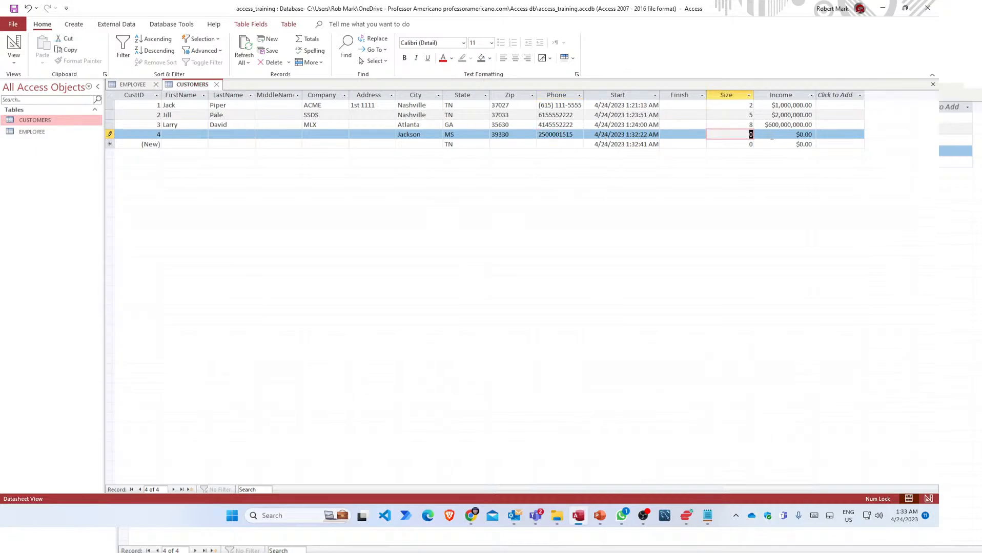
{"action": "type", "text": "6"}
{"action": "key", "text": "Tab"}
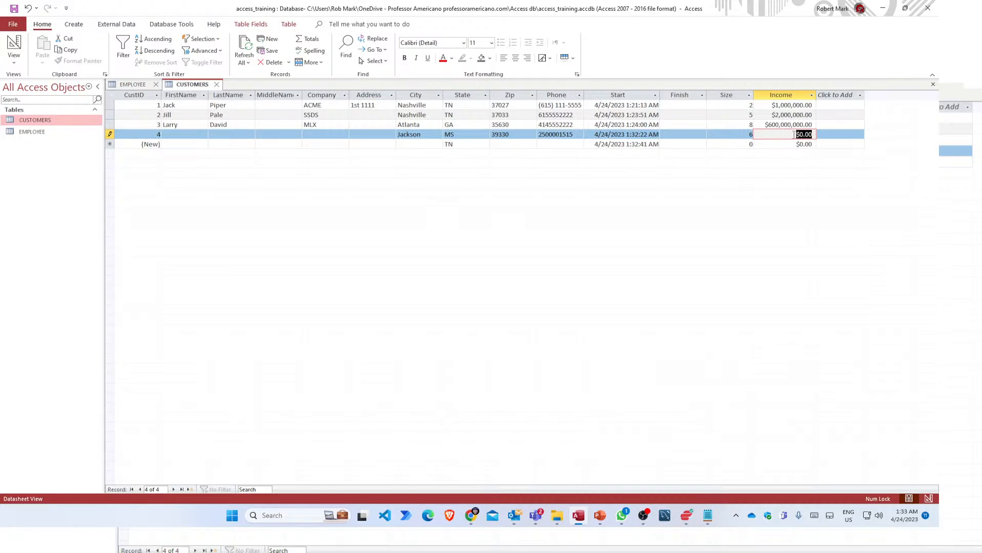
{"action": "type", "text": "600,000"}
{"action": "key", "text": "Return"}
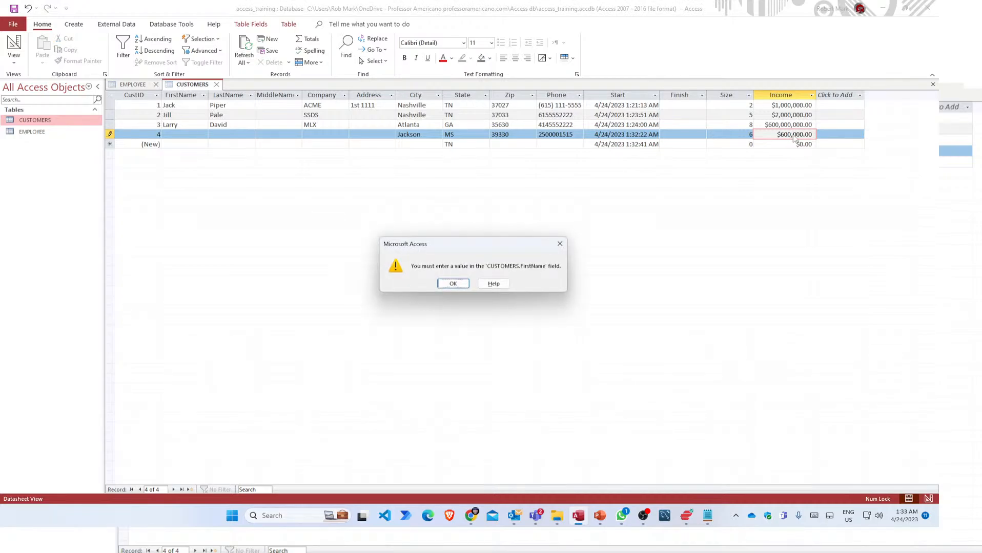
Dismiss the FirstName warning and enter the customer's first and last name.
{"action": "left_click", "coordinate": [453, 283]}
{"action": "left_click", "coordinate": [184, 134]}
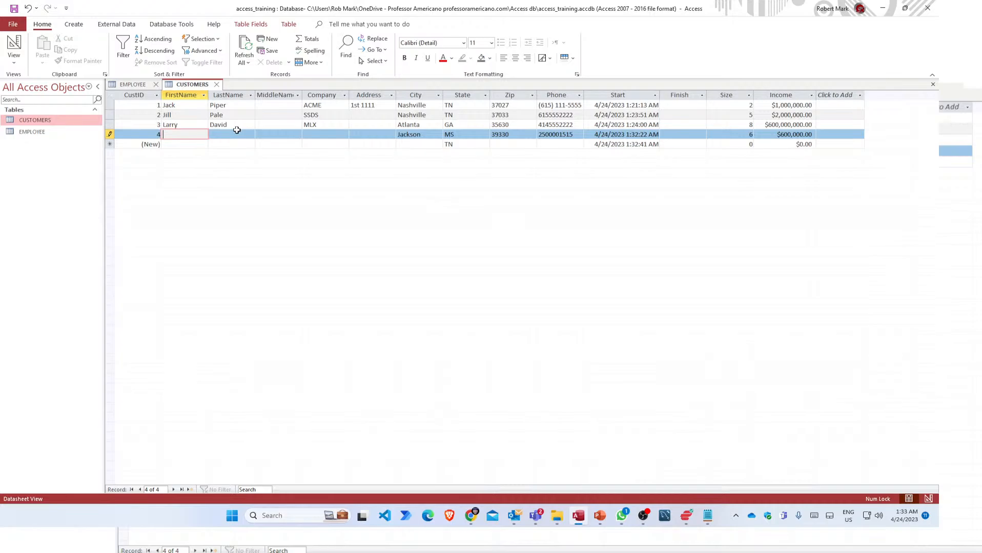
{"action": "key", "text": "Tab"}
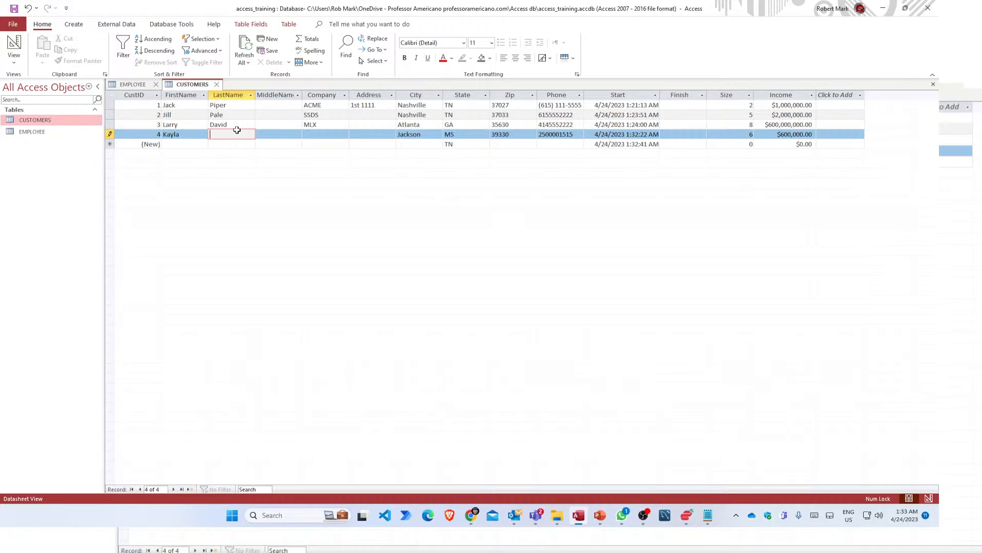
{"action": "key", "text": "Tab"}
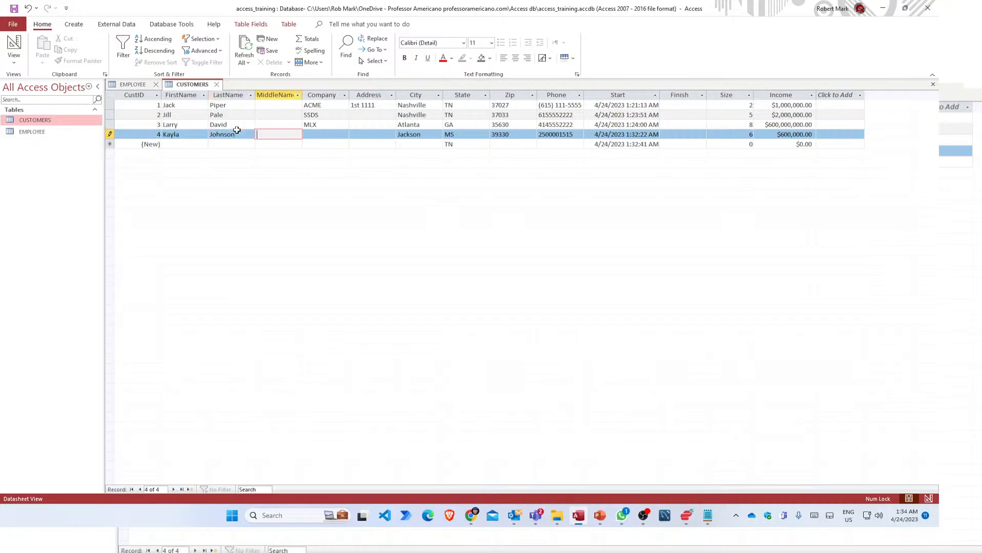
Enter company MDW, tab through to State, and save record 4.
{"action": "key", "text": "Tab"}
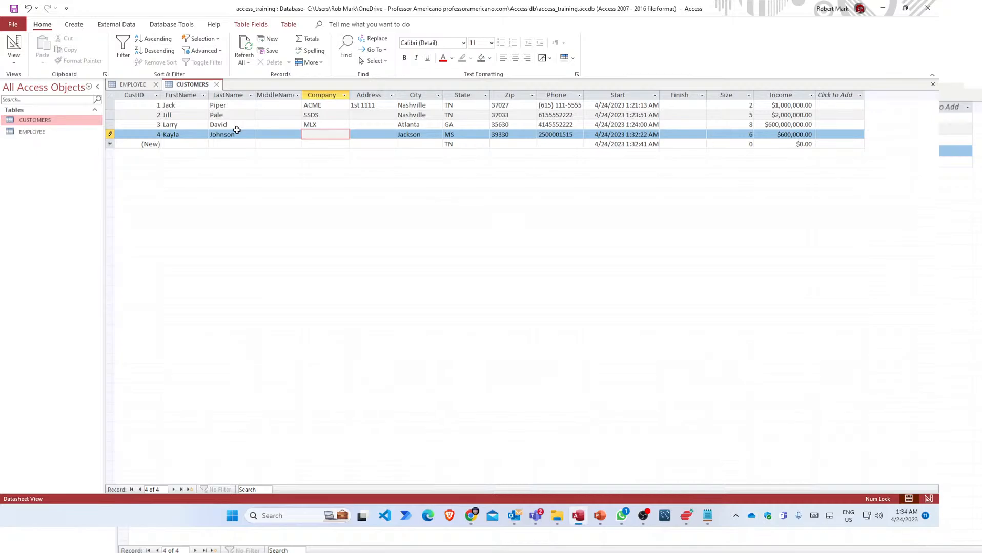
{"action": "type", "text": "MDD"}
{"action": "key", "text": "BackSpace"}
{"action": "type", "text": "W"}
{"action": "key", "text": "Tab"}
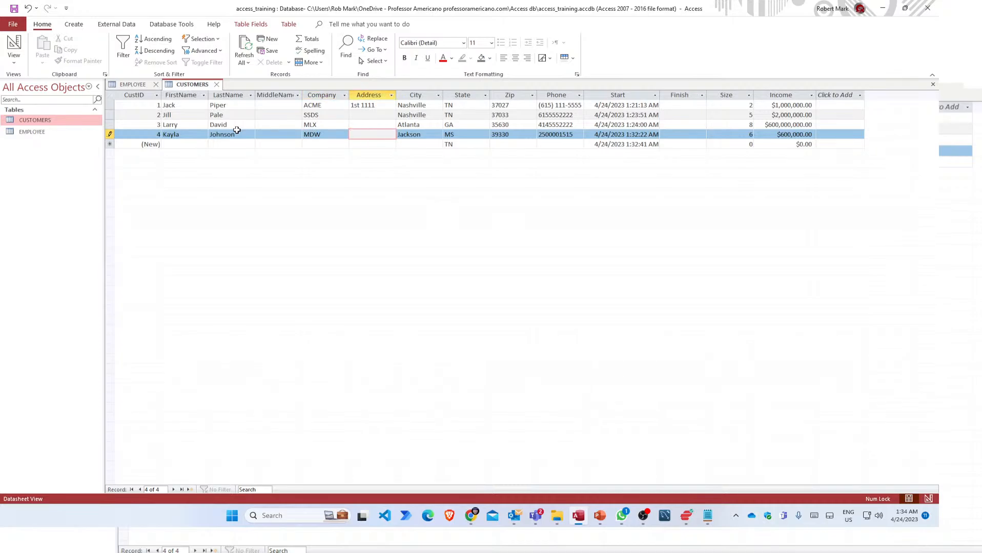
{"action": "key", "text": "Tab"}
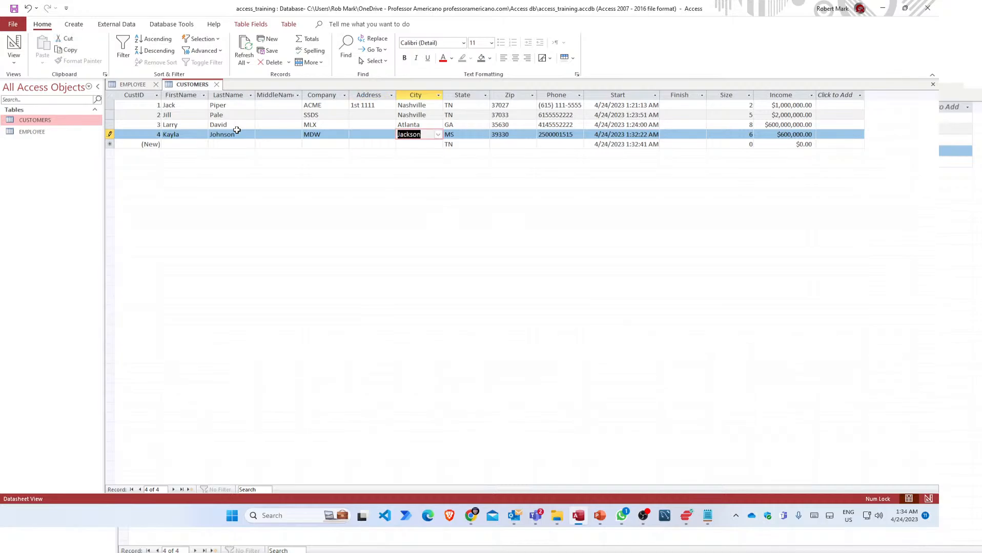
{"action": "key", "text": "Tab"}
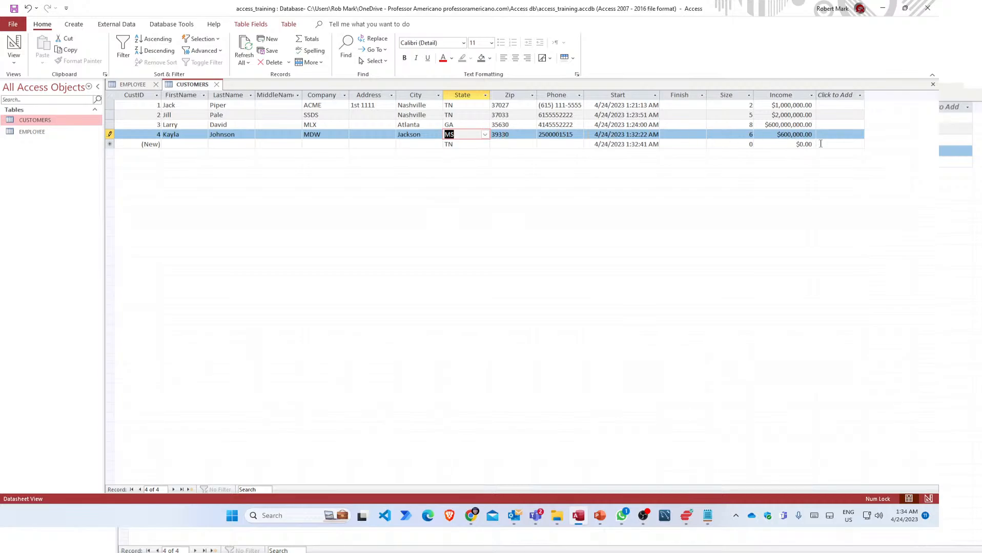
{"action": "left_click", "coordinate": [543, 144]}
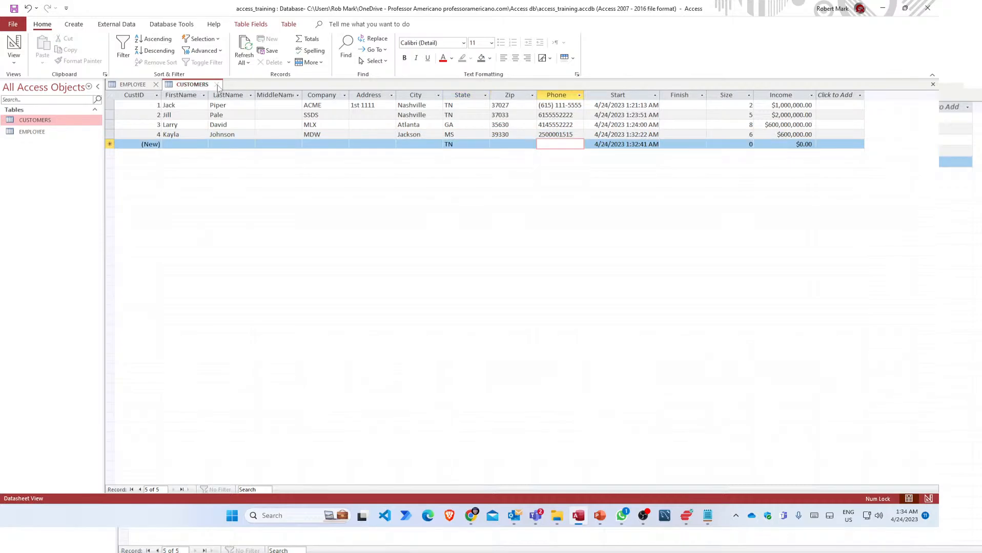
{"action": "left_click", "coordinate": [195, 134]}
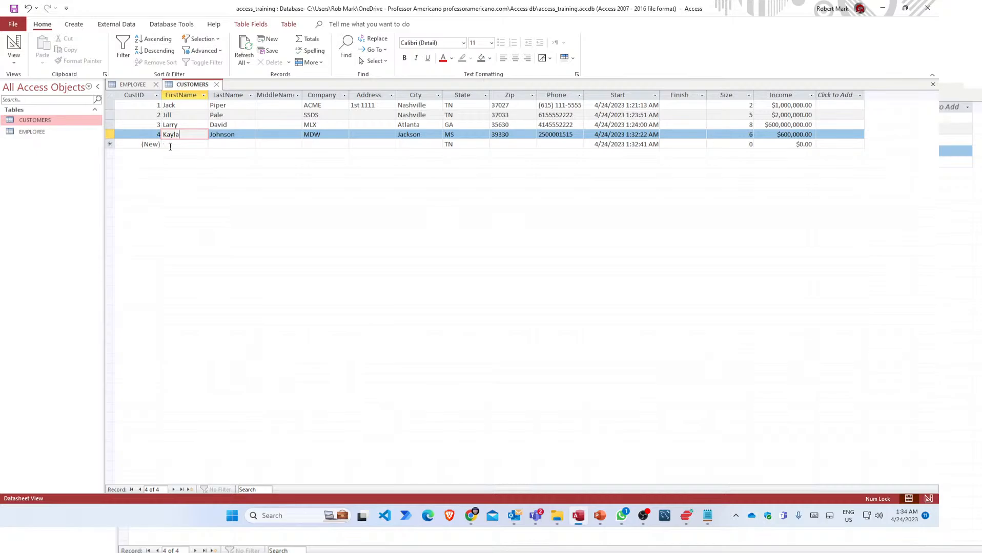
Cancel the stray entry started in the new row's FirstName, keeping four saved customers.
{"action": "left_click", "coordinate": [171, 145]}
{"action": "type", "text": "d"}
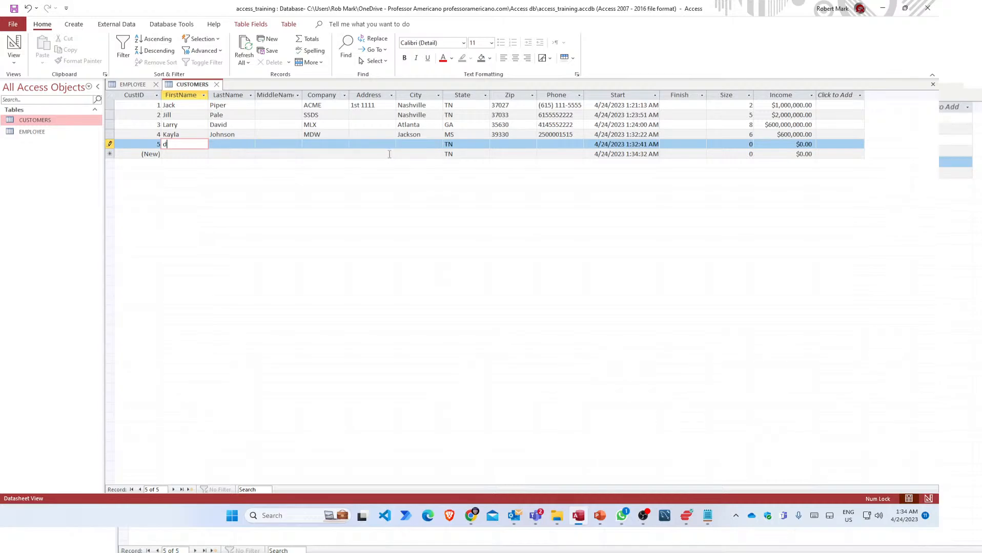
{"action": "key", "text": "Escape"}
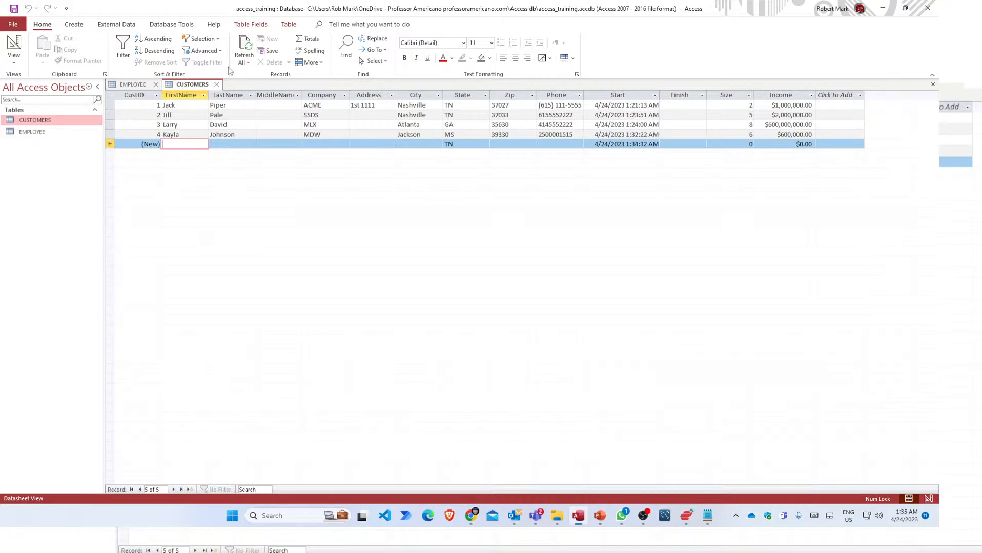
{"action": "right_click", "coordinate": [209, 85]}
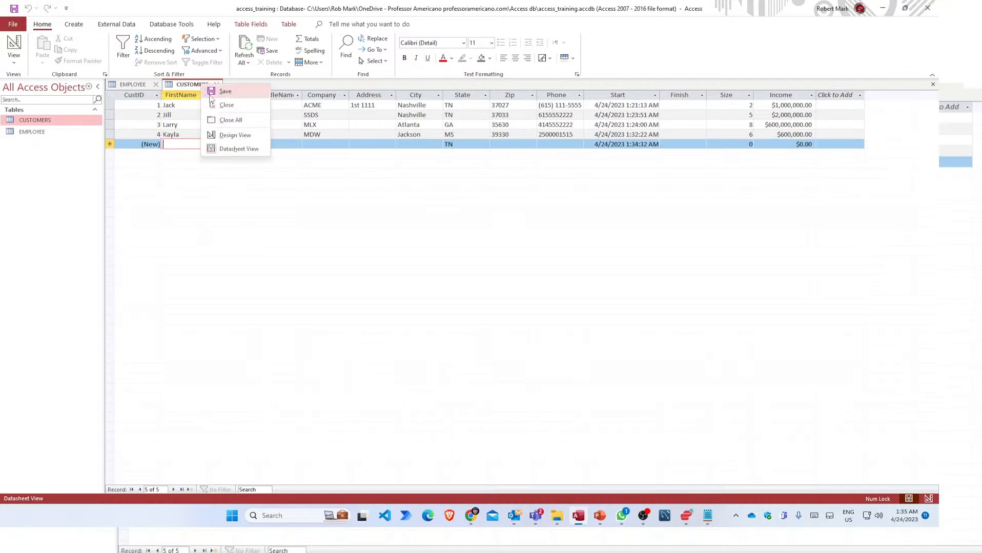
{"action": "left_click", "coordinate": [234, 136]}
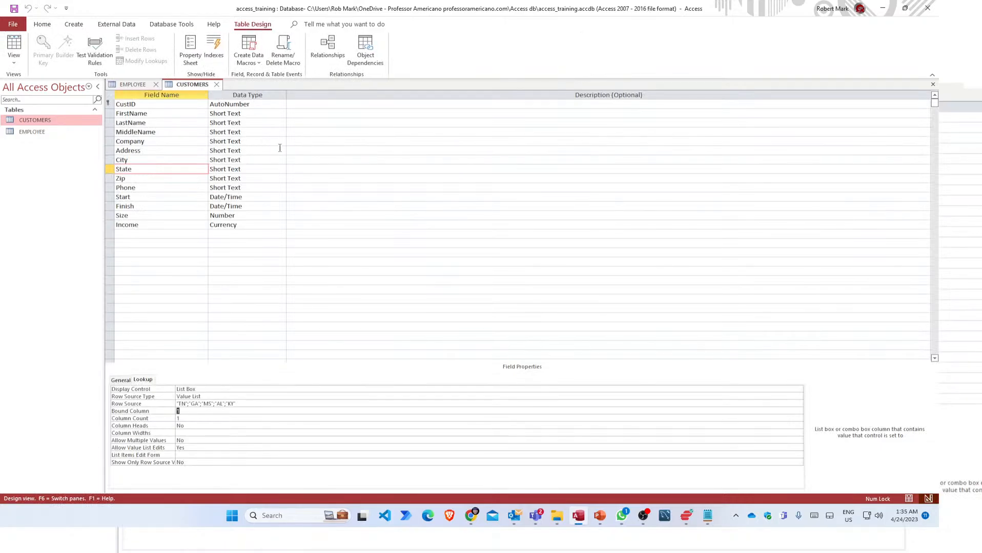
{"action": "left_click", "coordinate": [141, 180]}
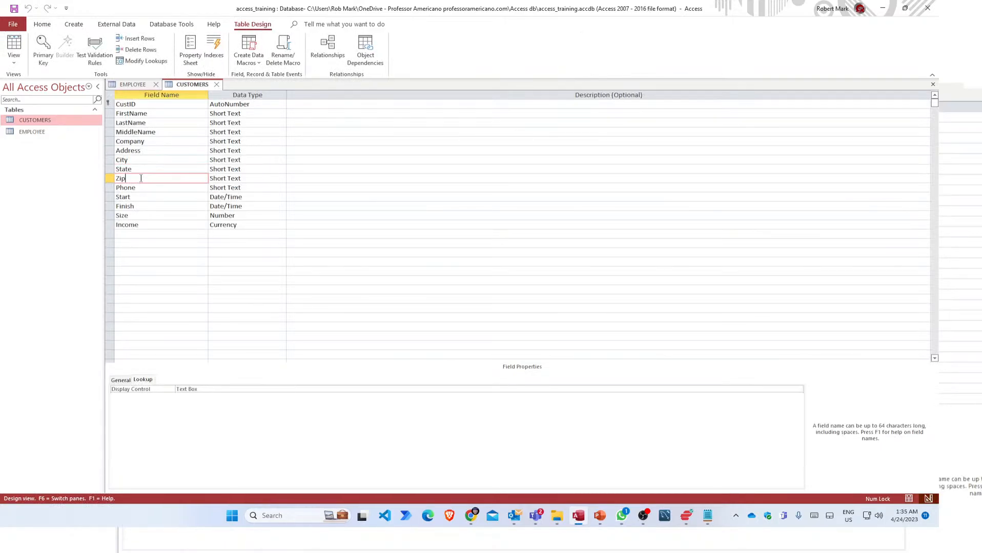
{"action": "left_click", "coordinate": [148, 190]}
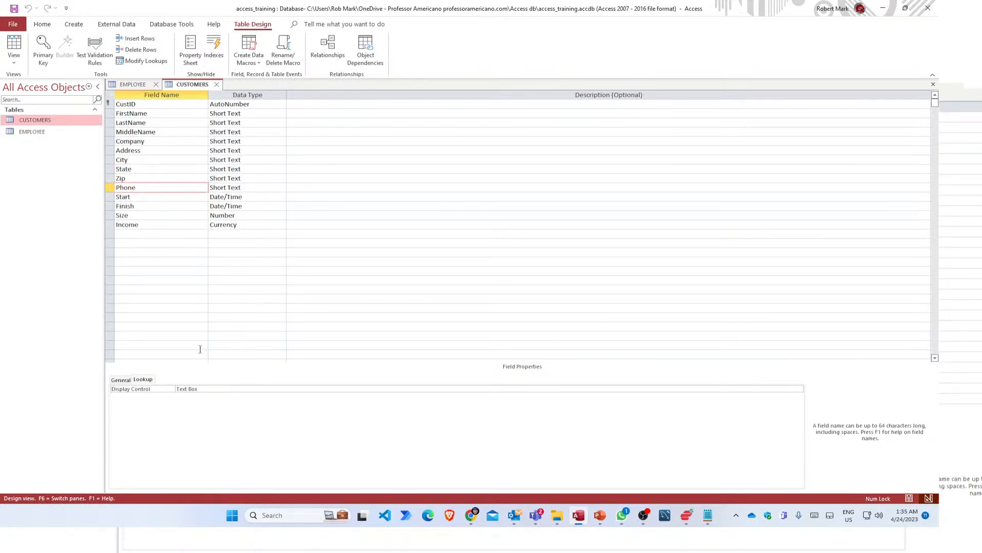
{"action": "left_click", "coordinate": [122, 380]}
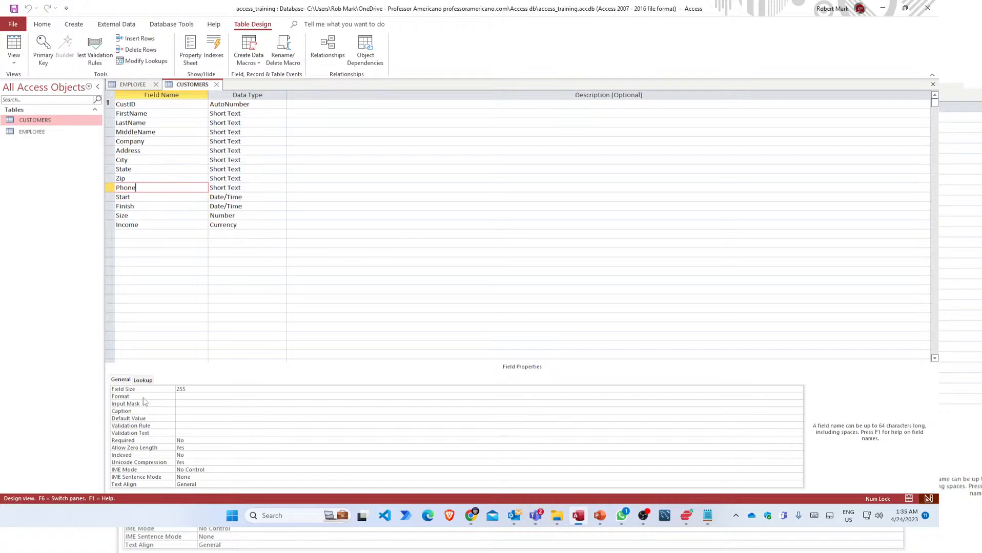
{"action": "left_click", "coordinate": [186, 404]}
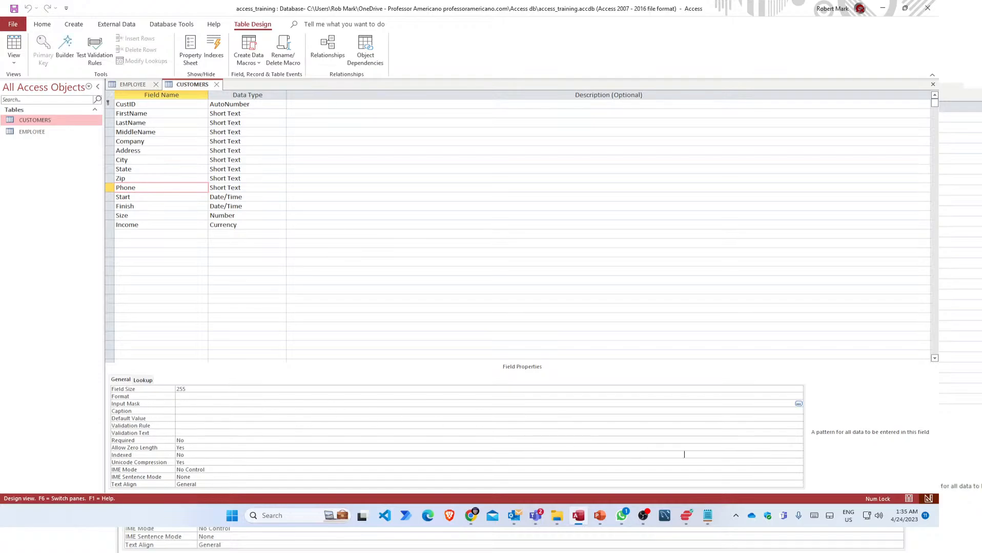
{"action": "left_click", "coordinate": [798, 403]}
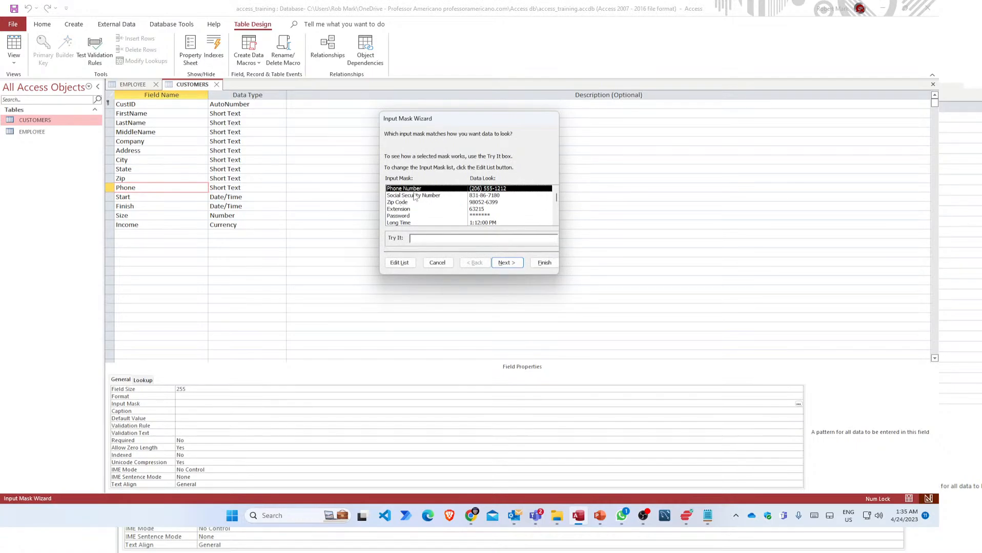
{"action": "left_click", "coordinate": [512, 266]}
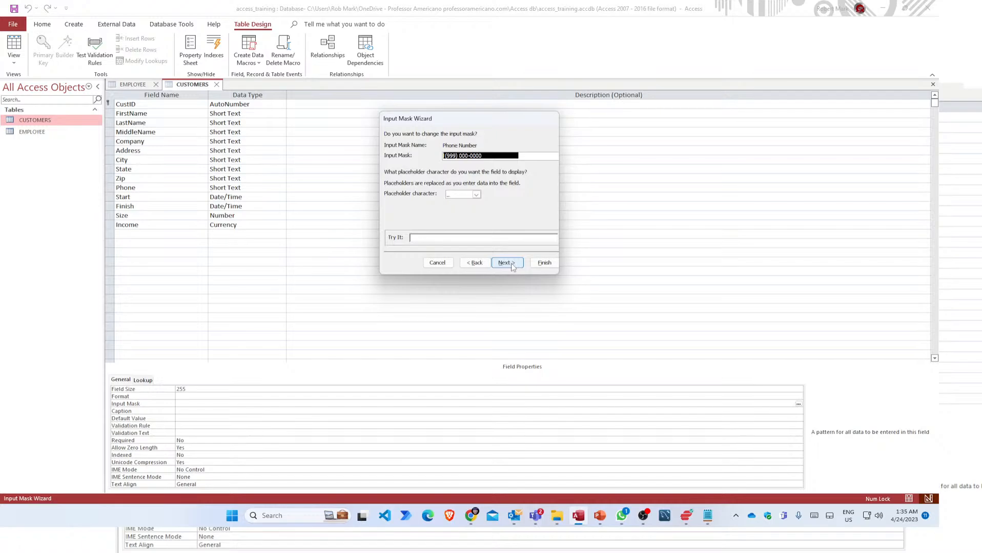
{"action": "left_click", "coordinate": [512, 267]}
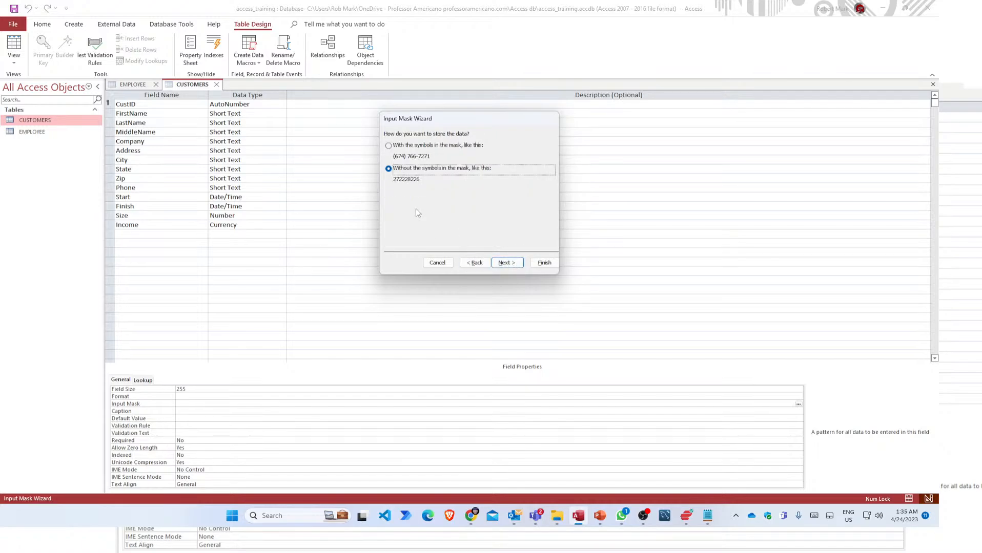
{"action": "left_click", "coordinate": [389, 146]}
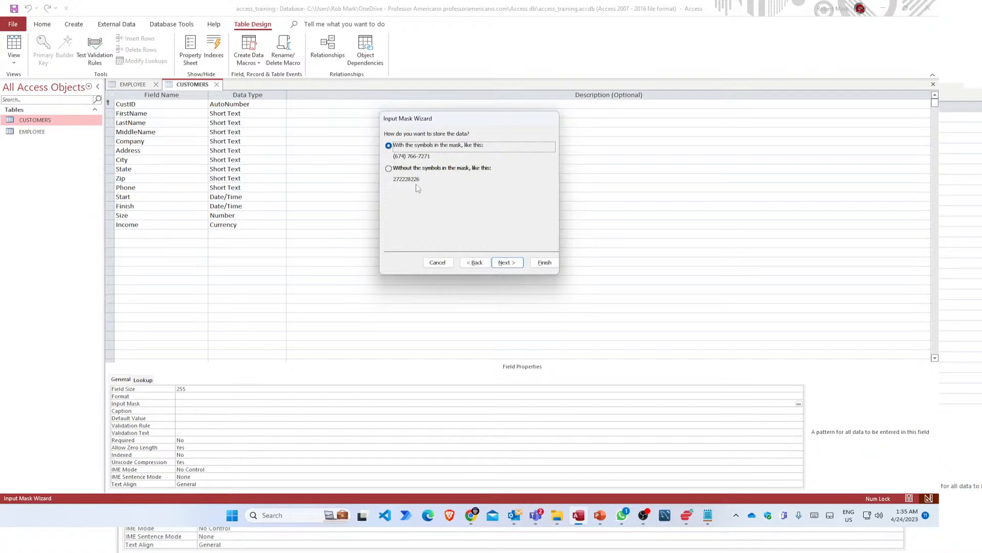
{"action": "left_click", "coordinate": [507, 263]}
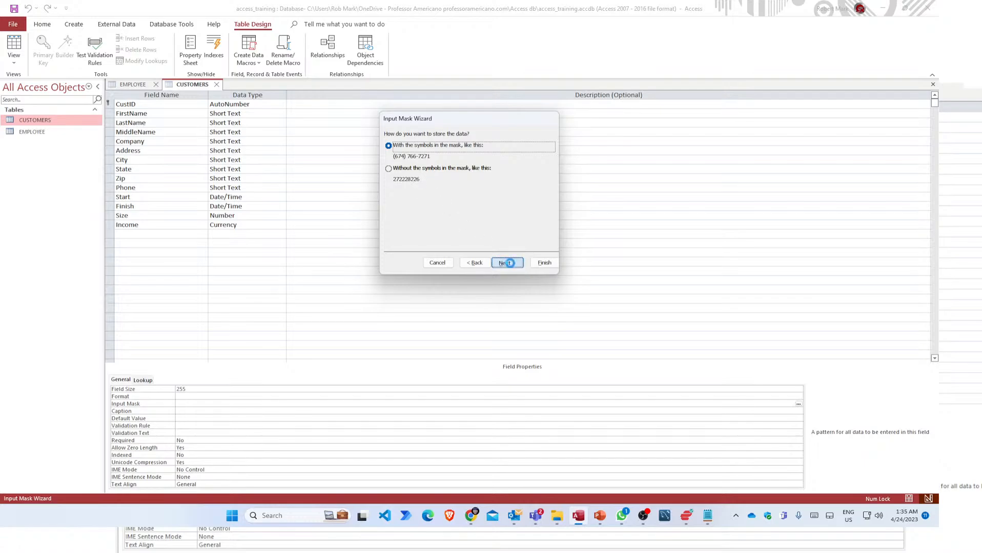
{"action": "left_click", "coordinate": [544, 263]}
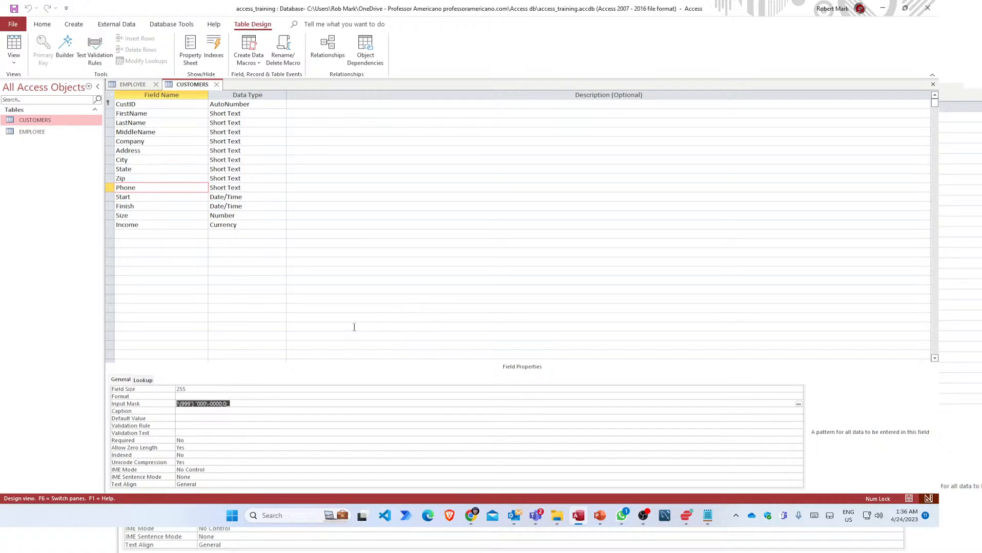
Save the CUSTOMERS table design and switch it to Datasheet View.
{"action": "right_click", "coordinate": [185, 87]}
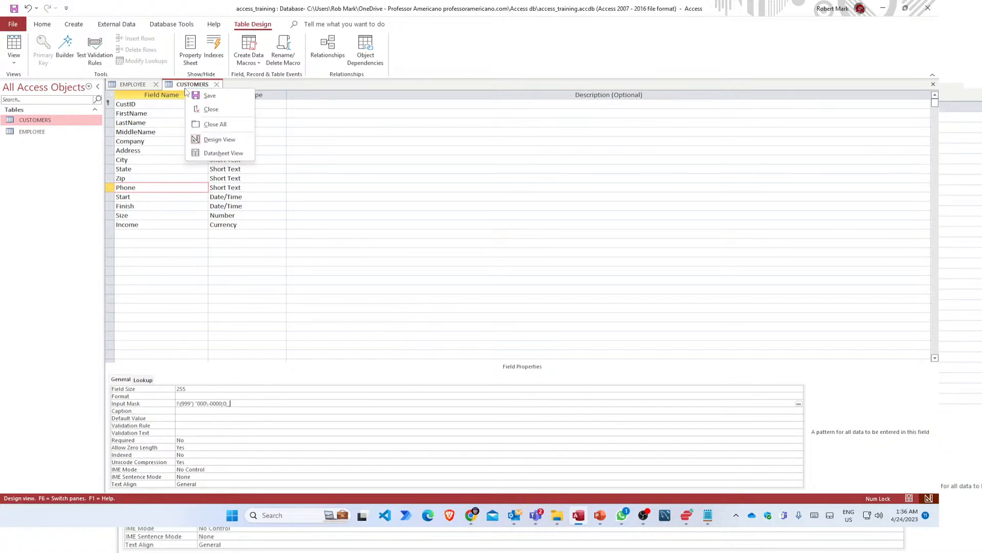
{"action": "left_click", "coordinate": [213, 154]}
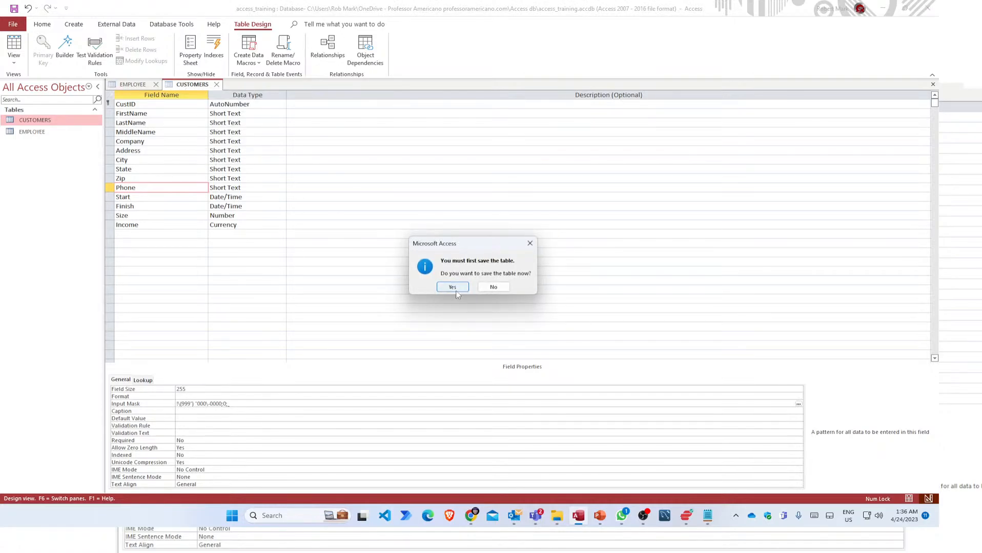
{"action": "left_click", "coordinate": [453, 287]}
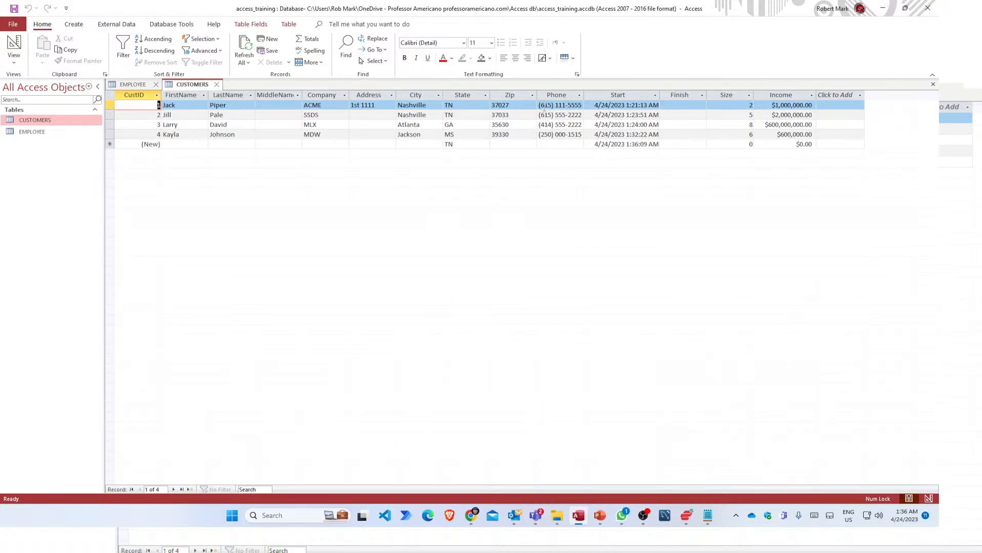
Check the mask-formatted Phone values in records 3, 2 and 1.
{"action": "left_click", "coordinate": [542, 125]}
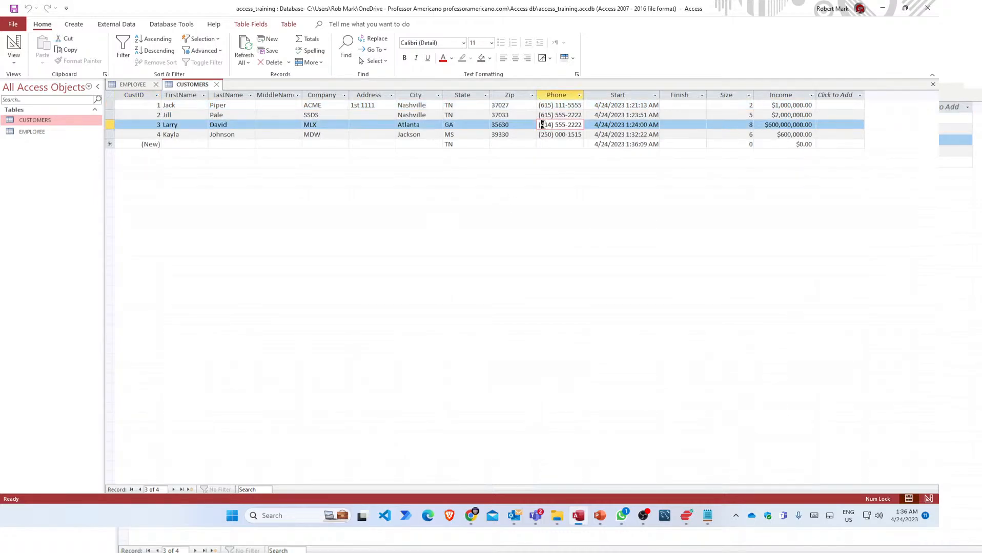
{"action": "left_click", "coordinate": [549, 115]}
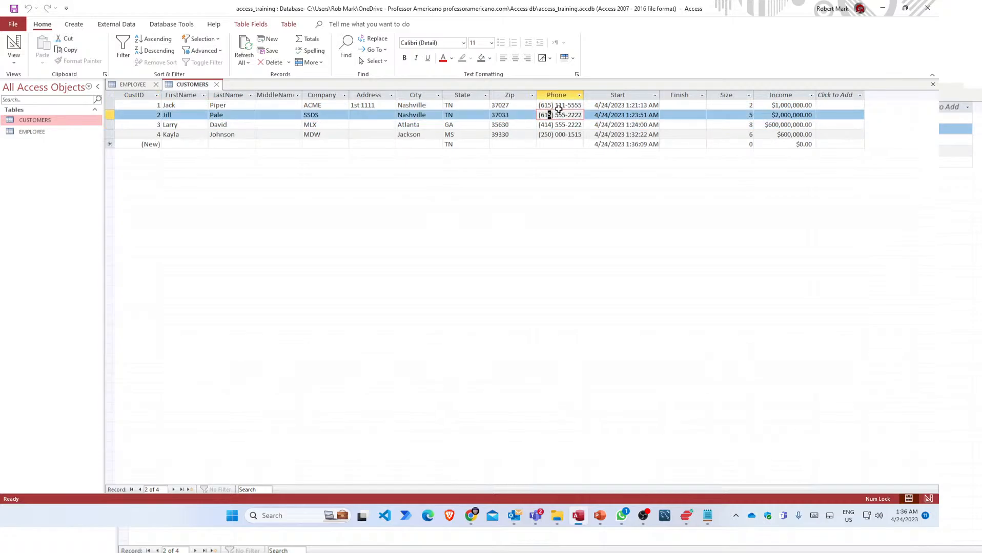
{"action": "left_click", "coordinate": [564, 105]}
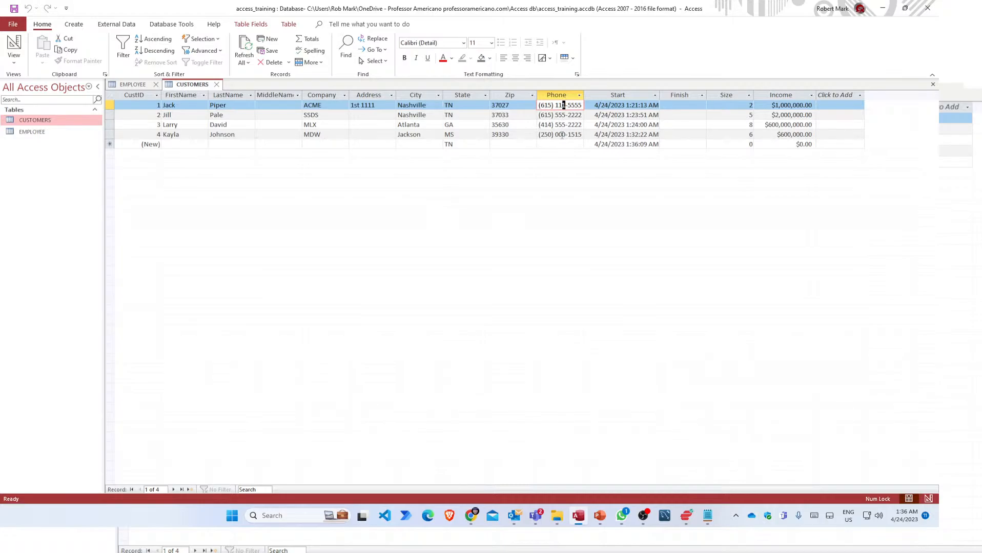
Add a new record with the customer's first and last name, company KBG, city Greenville, skipping the address.
{"action": "left_click", "coordinate": [189, 145]}
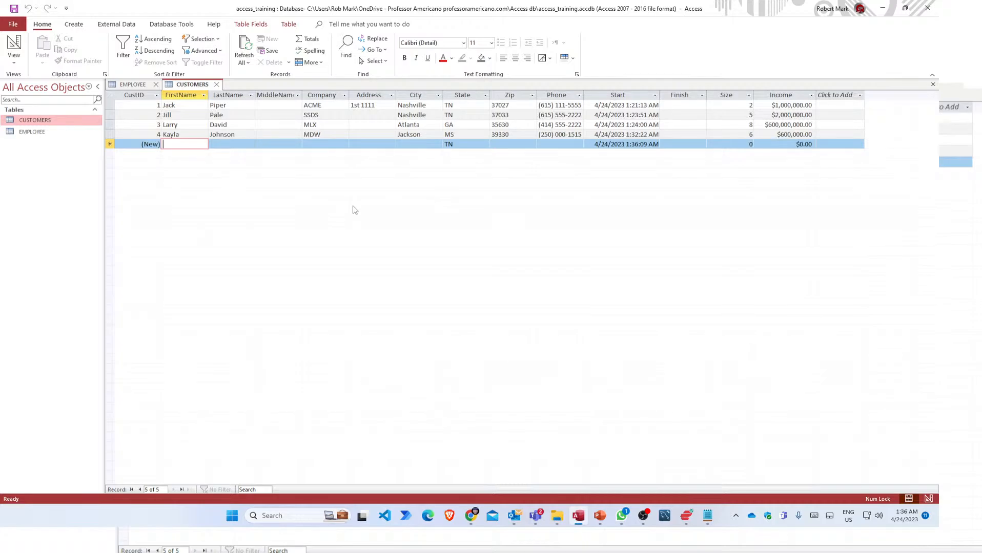
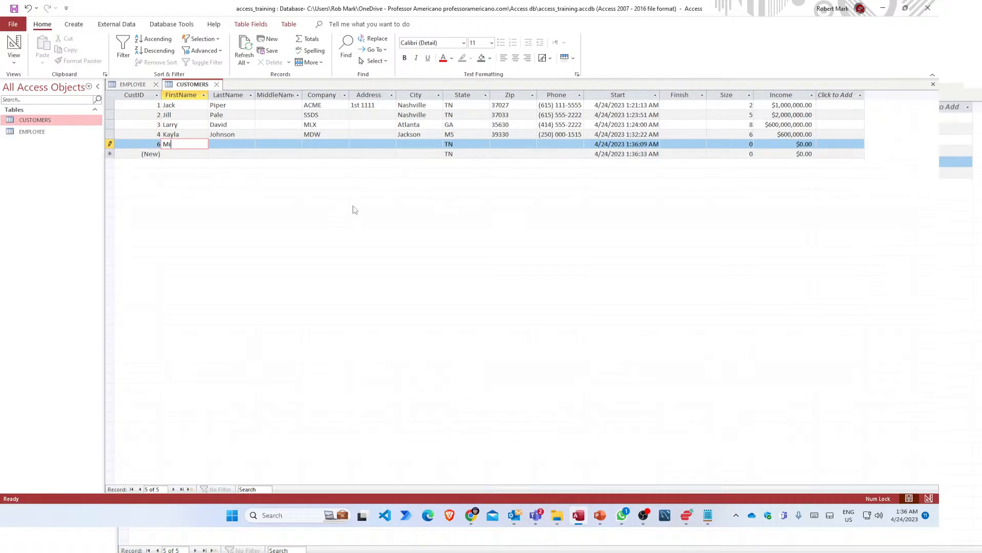
{"action": "key", "text": "Tab"}
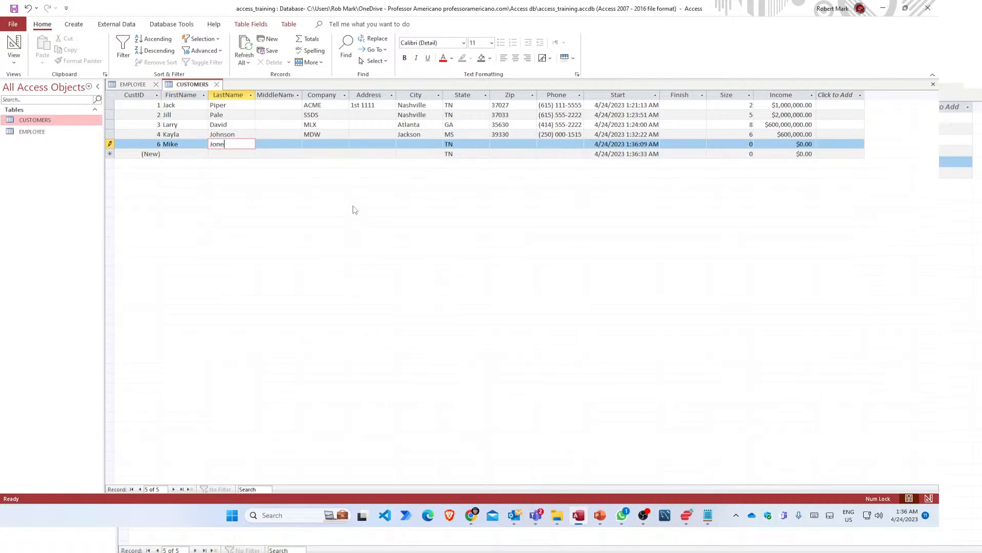
{"action": "key", "text": "Tab"}
{"action": "key", "text": "Tab"}
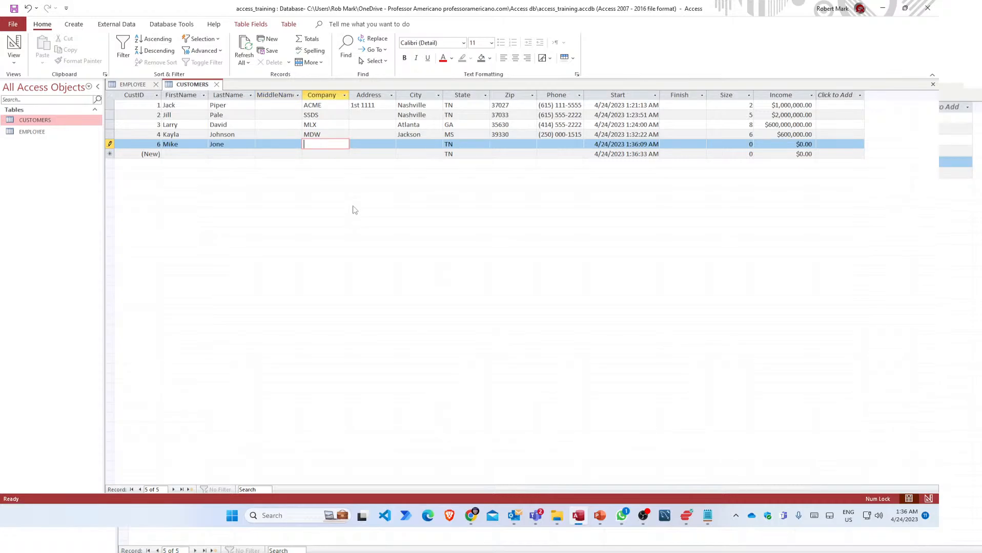
{"action": "type", "text": "KBG"}
{"action": "key", "text": "Tab"}
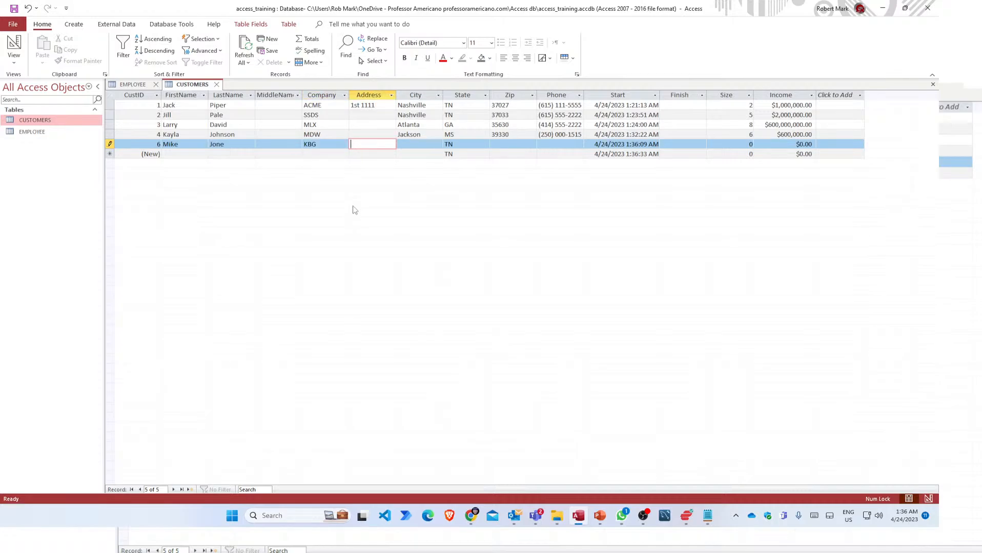
{"action": "key", "text": "Tab"}
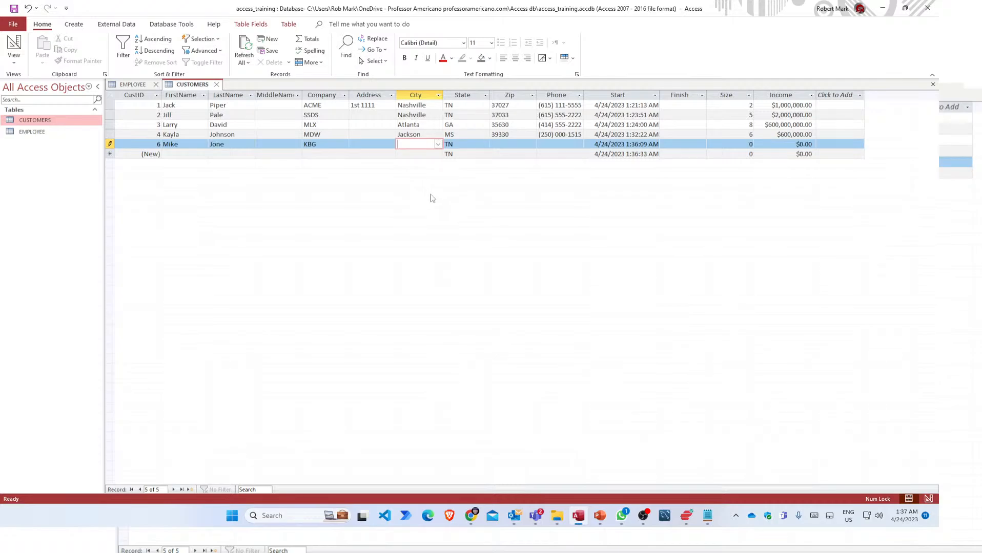
{"action": "type", "text": "Greenville"}
{"action": "key", "text": "Tab"}
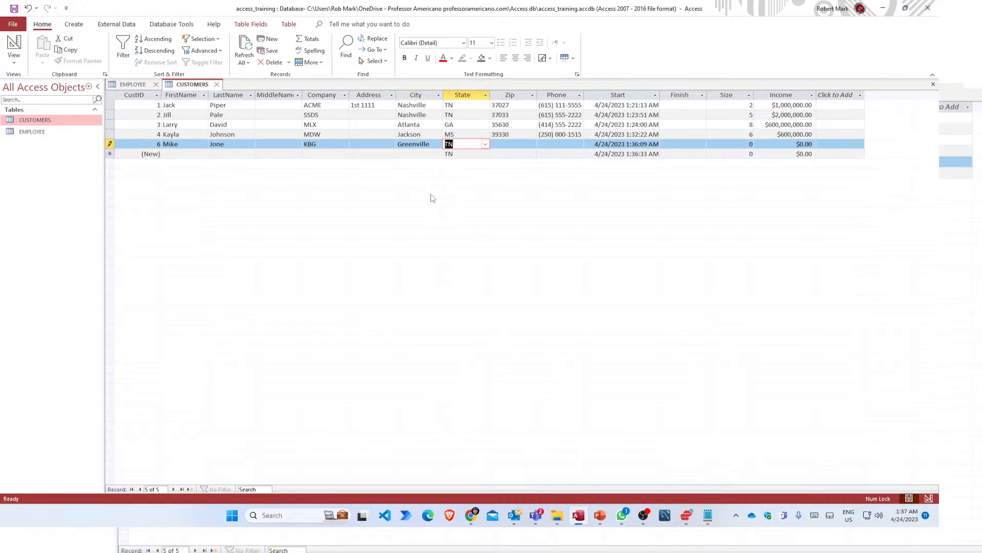
Pick state KY, then enter the customer's zip code and phone number.
{"action": "type", "text": "k"}
{"action": "key", "text": "Tab"}
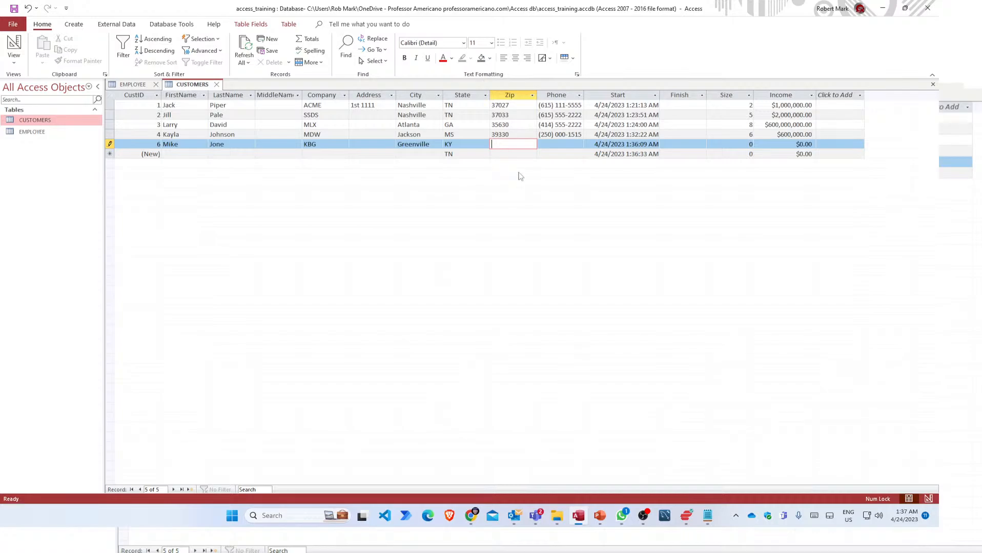
{"action": "type", "text": "28990"}
{"action": "key", "text": "Tab"}
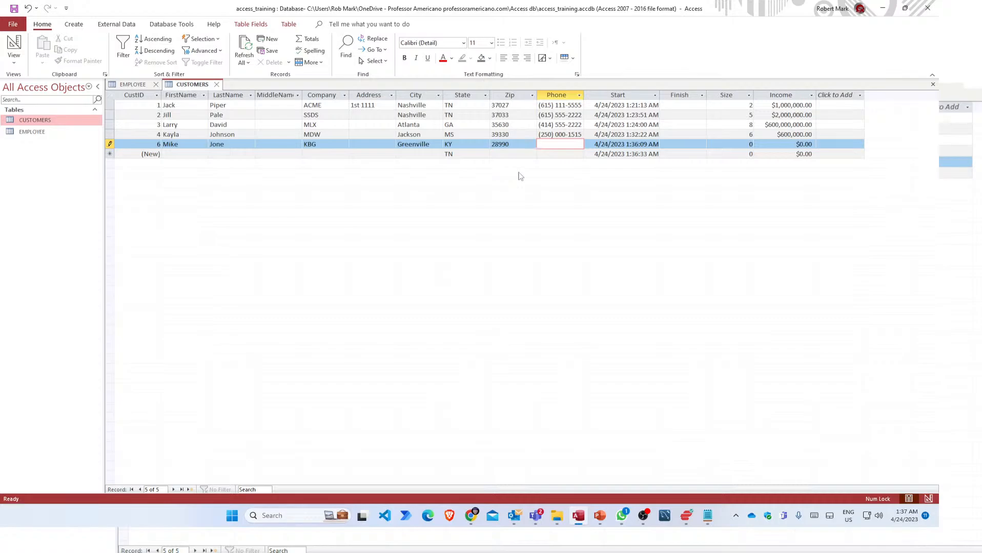
{"action": "key", "text": "Tab"}
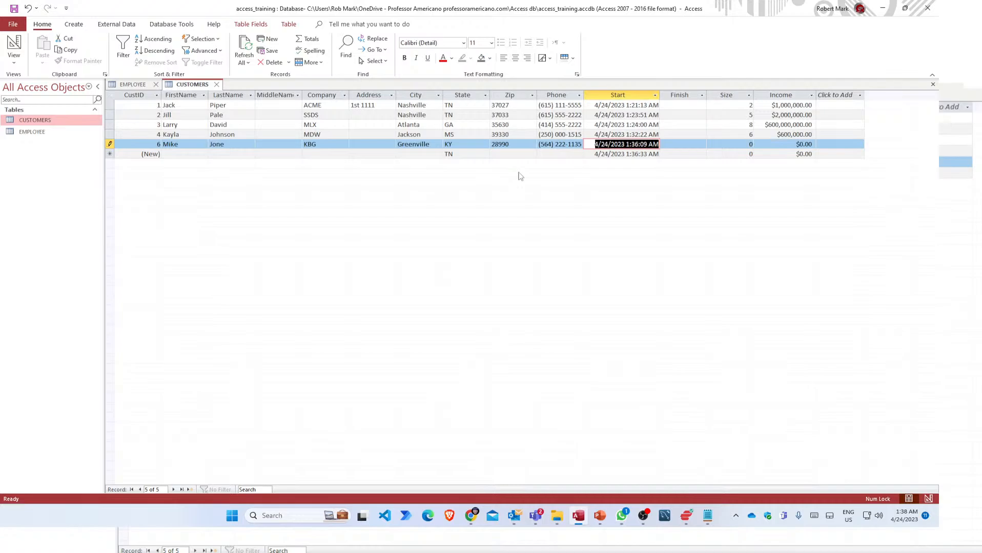
Skip the start date, enter Size 12 and Income 800000000, and save the record.
{"action": "key", "text": "Tab"}
{"action": "key", "text": "Tab"}
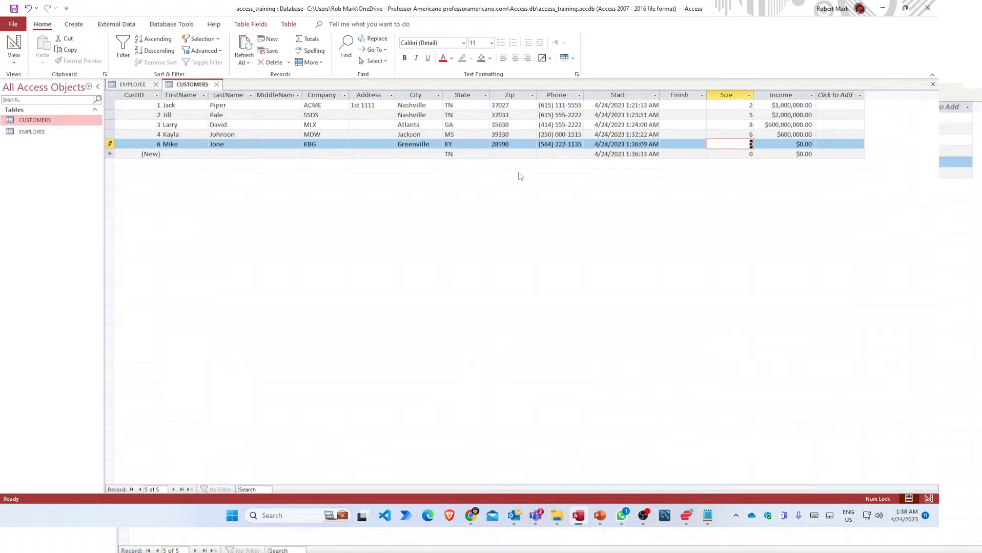
{"action": "type", "text": "12"}
{"action": "key", "text": "Tab"}
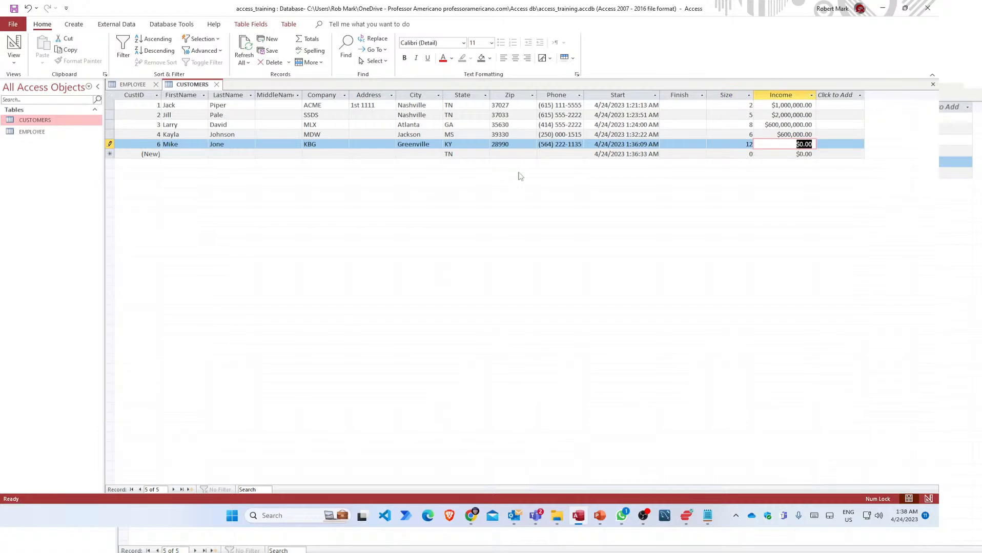
{"action": "type", "text": "800000000"}
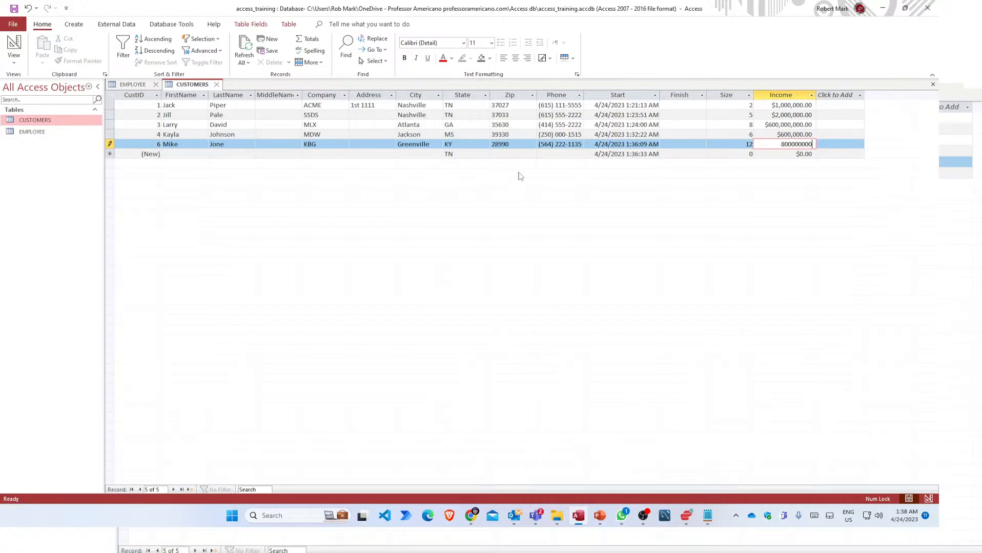
{"action": "key", "text": "Tab"}
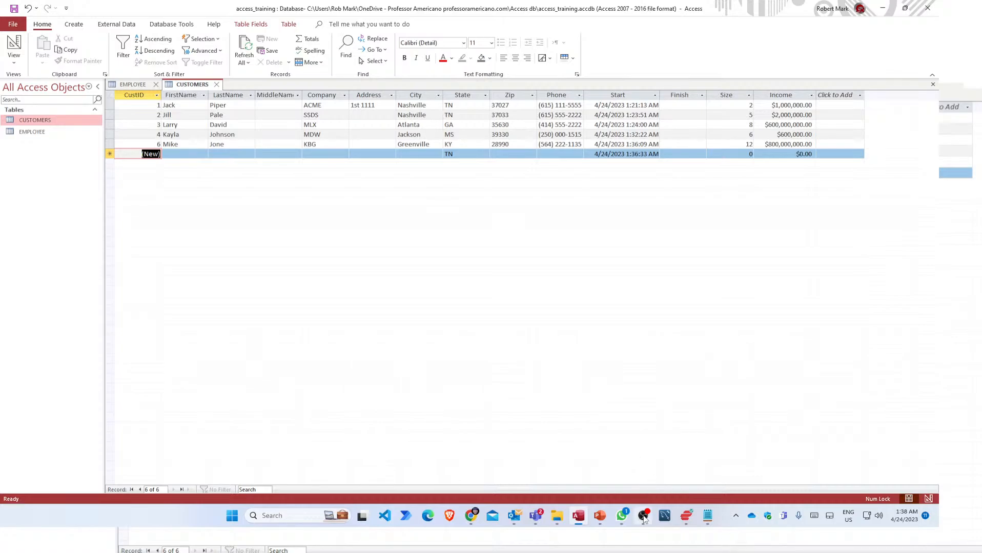
{"action": "mouse_move", "coordinate": [644, 517]}
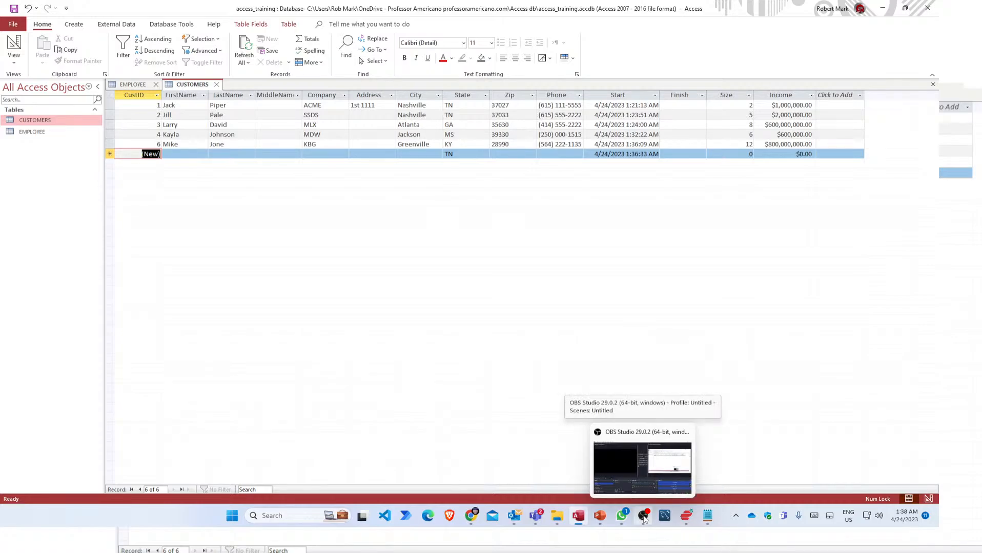
Transition the OBS live output to the Access Intro scene.
{"action": "left_click", "coordinate": [644, 518]}
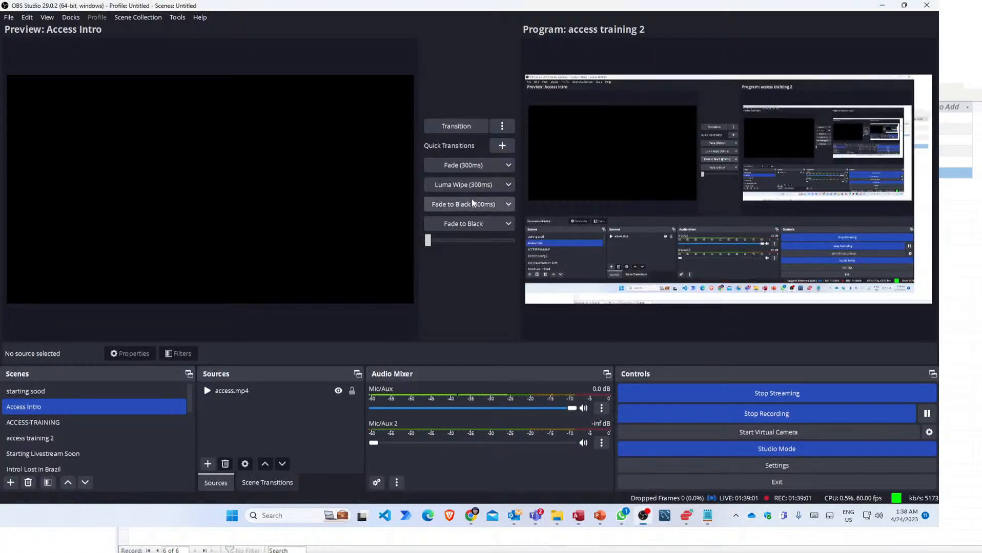
{"action": "left_click", "coordinate": [455, 163]}
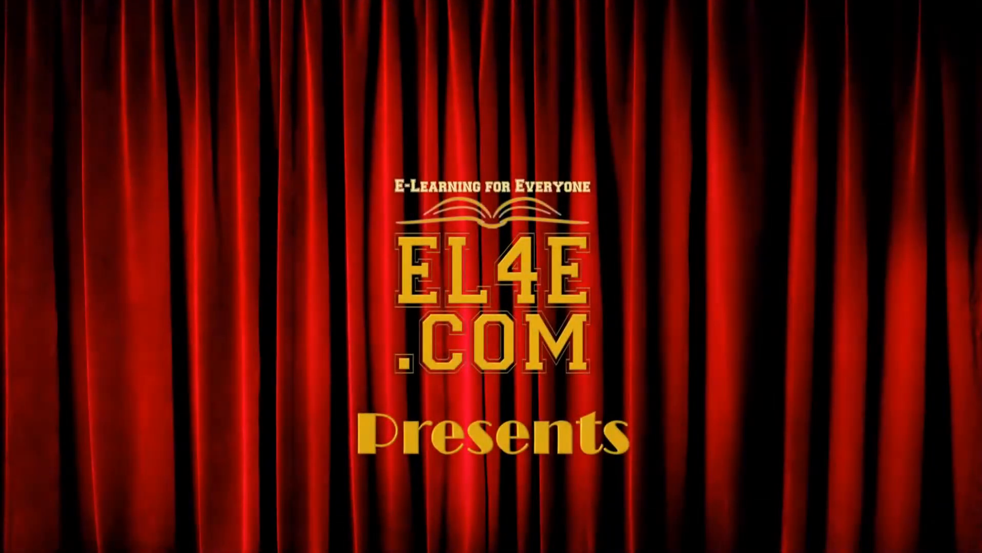